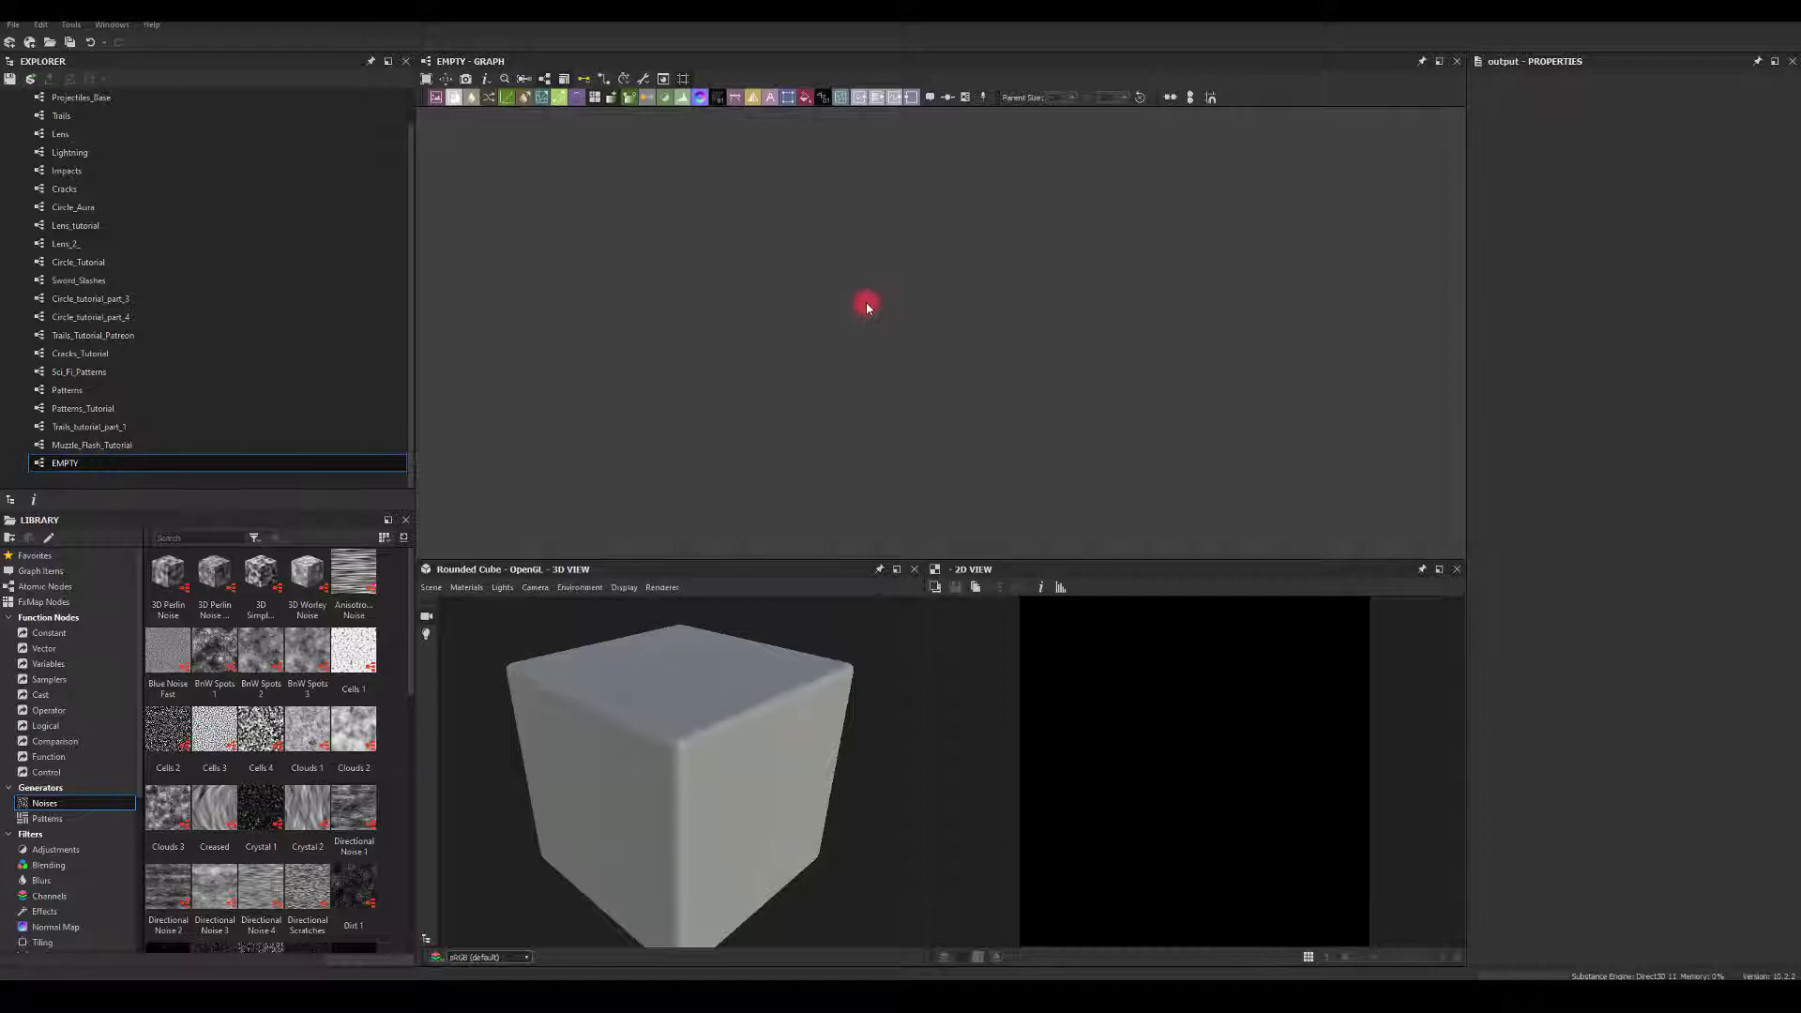
# Bring up the node search on the blank EMPTY graph's canvas
pyautogui.press('space')
# Add a Shape node narrowed to a tall bar (Size X 0.57) feeding a Trapezoid Transform
pyautogui.write('sh')
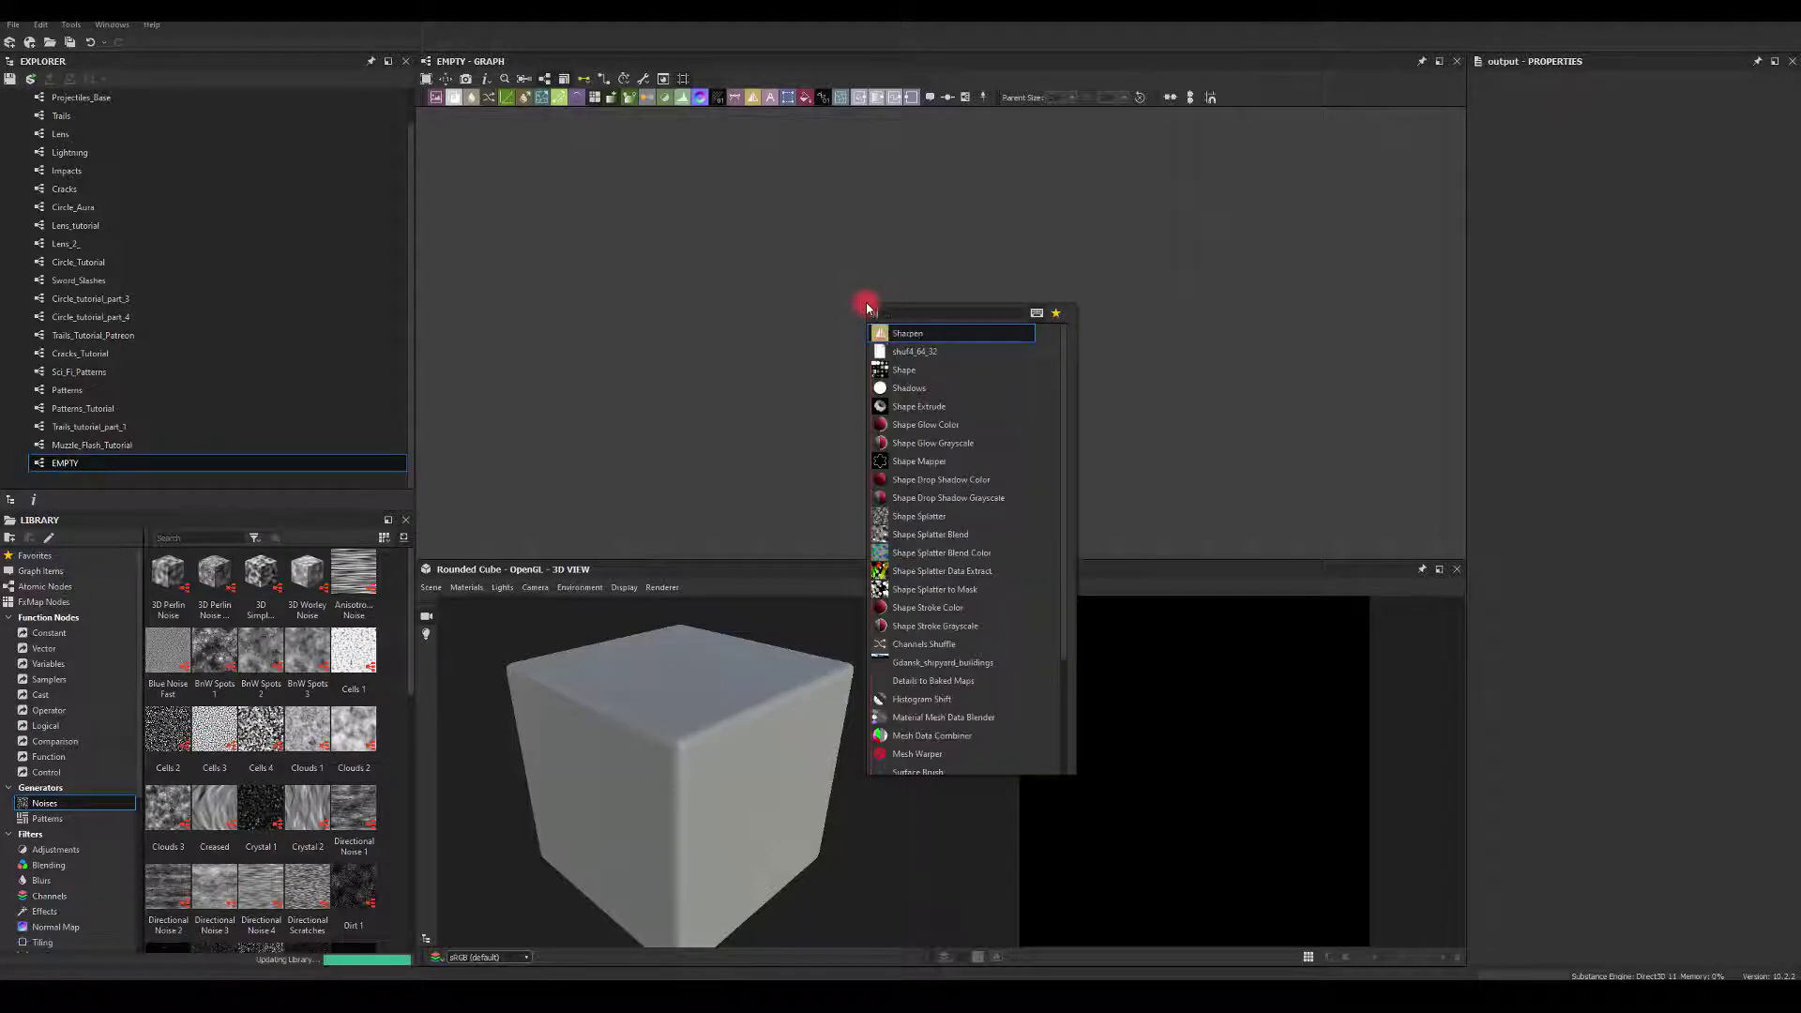
pyautogui.click(905, 369)
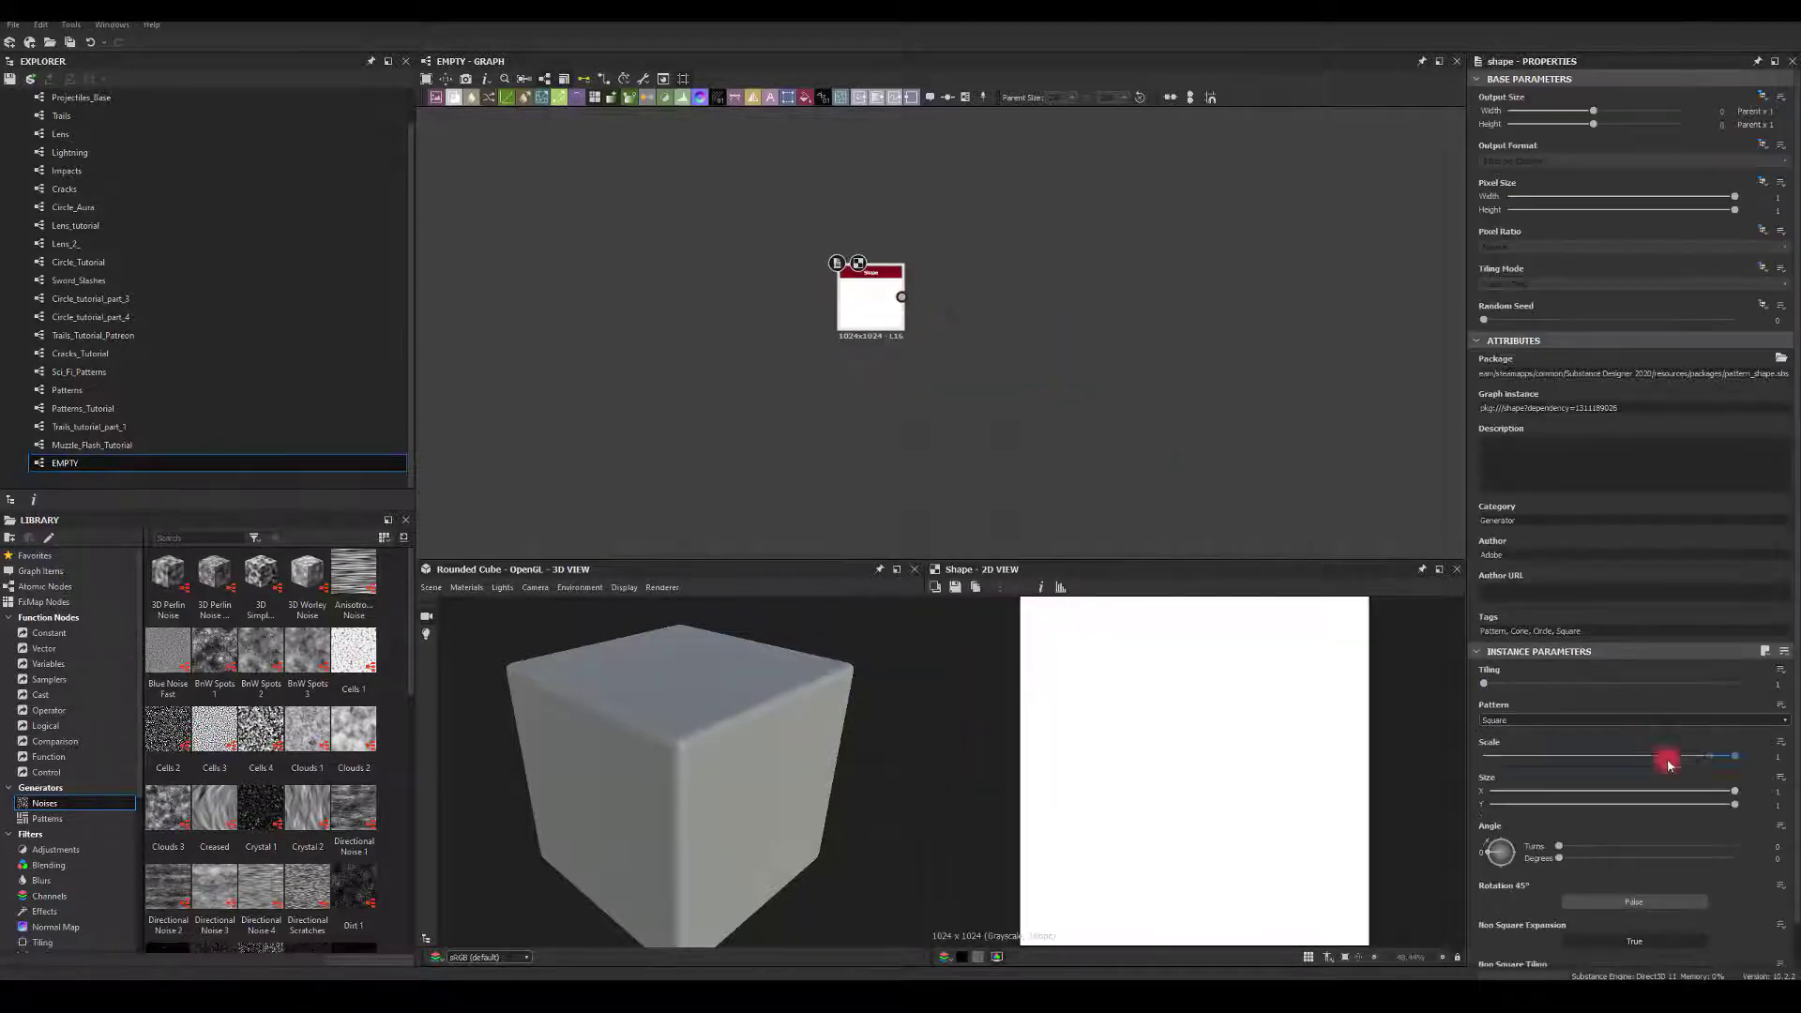
pyautogui.moveTo(1735, 796); pyautogui.dragTo(1633, 796)
pyautogui.moveTo(887, 310); pyautogui.dragTo(905, 275)
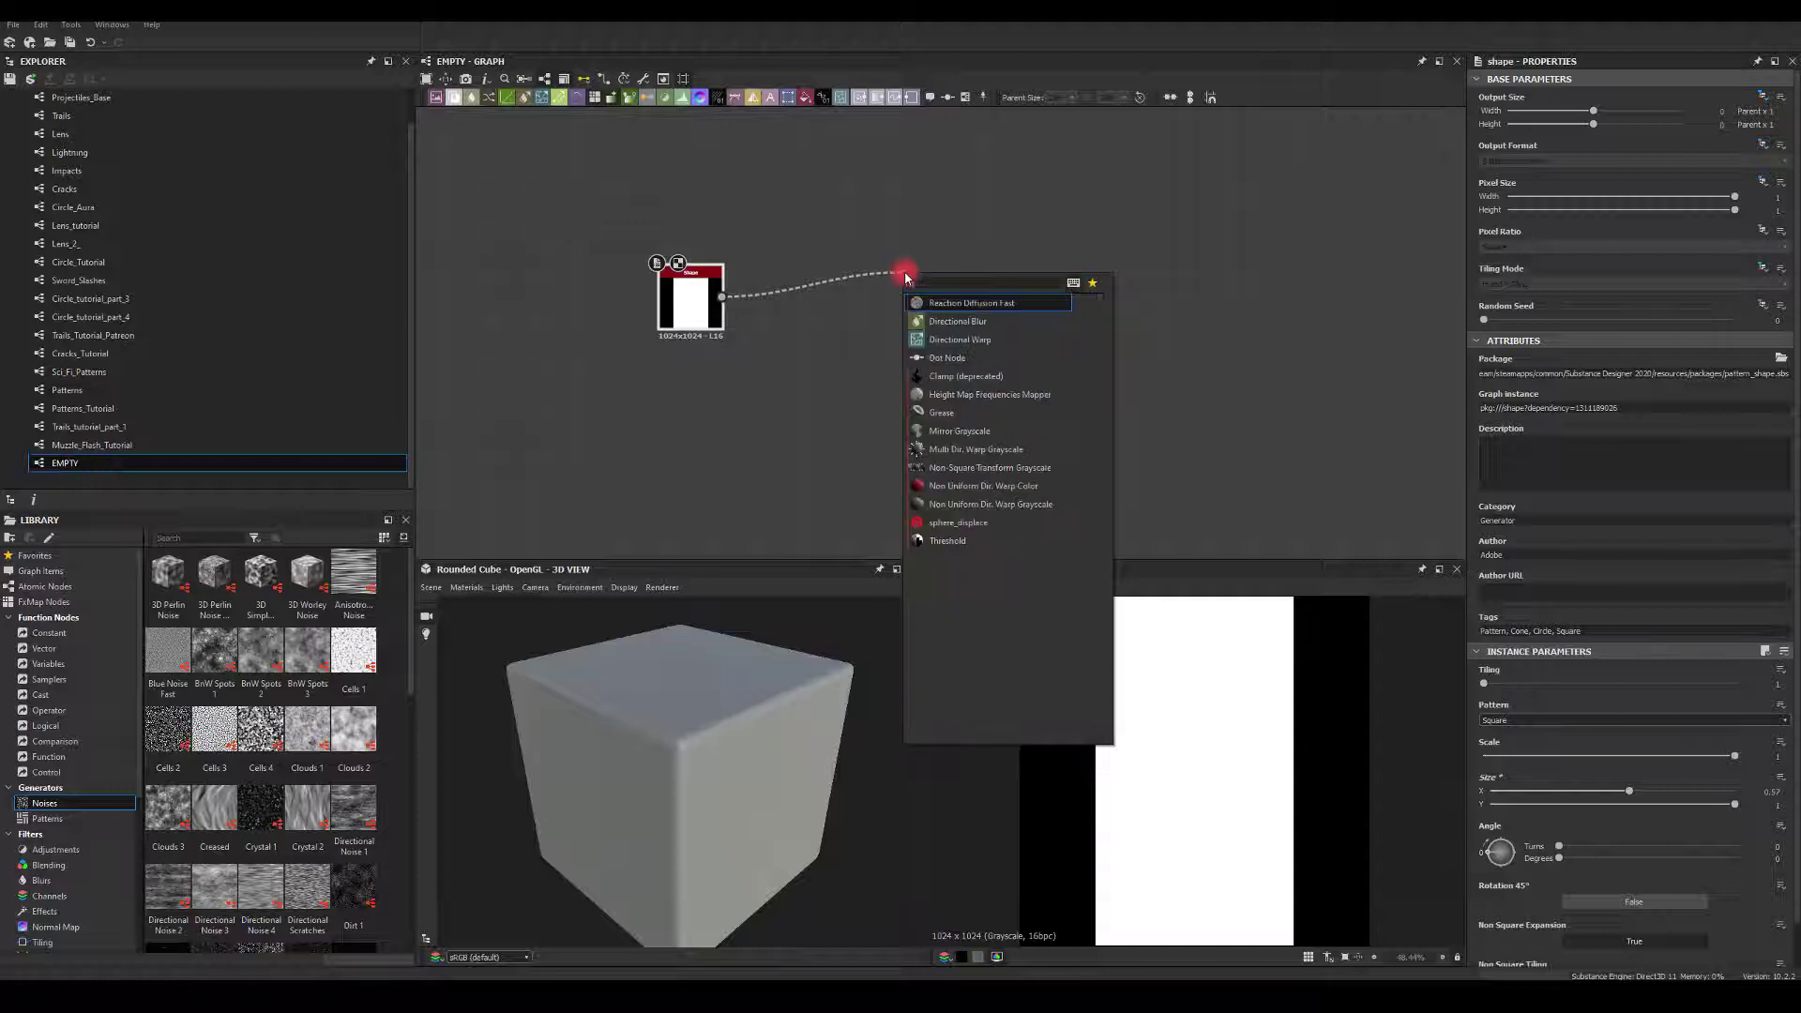
pyautogui.write('tr')
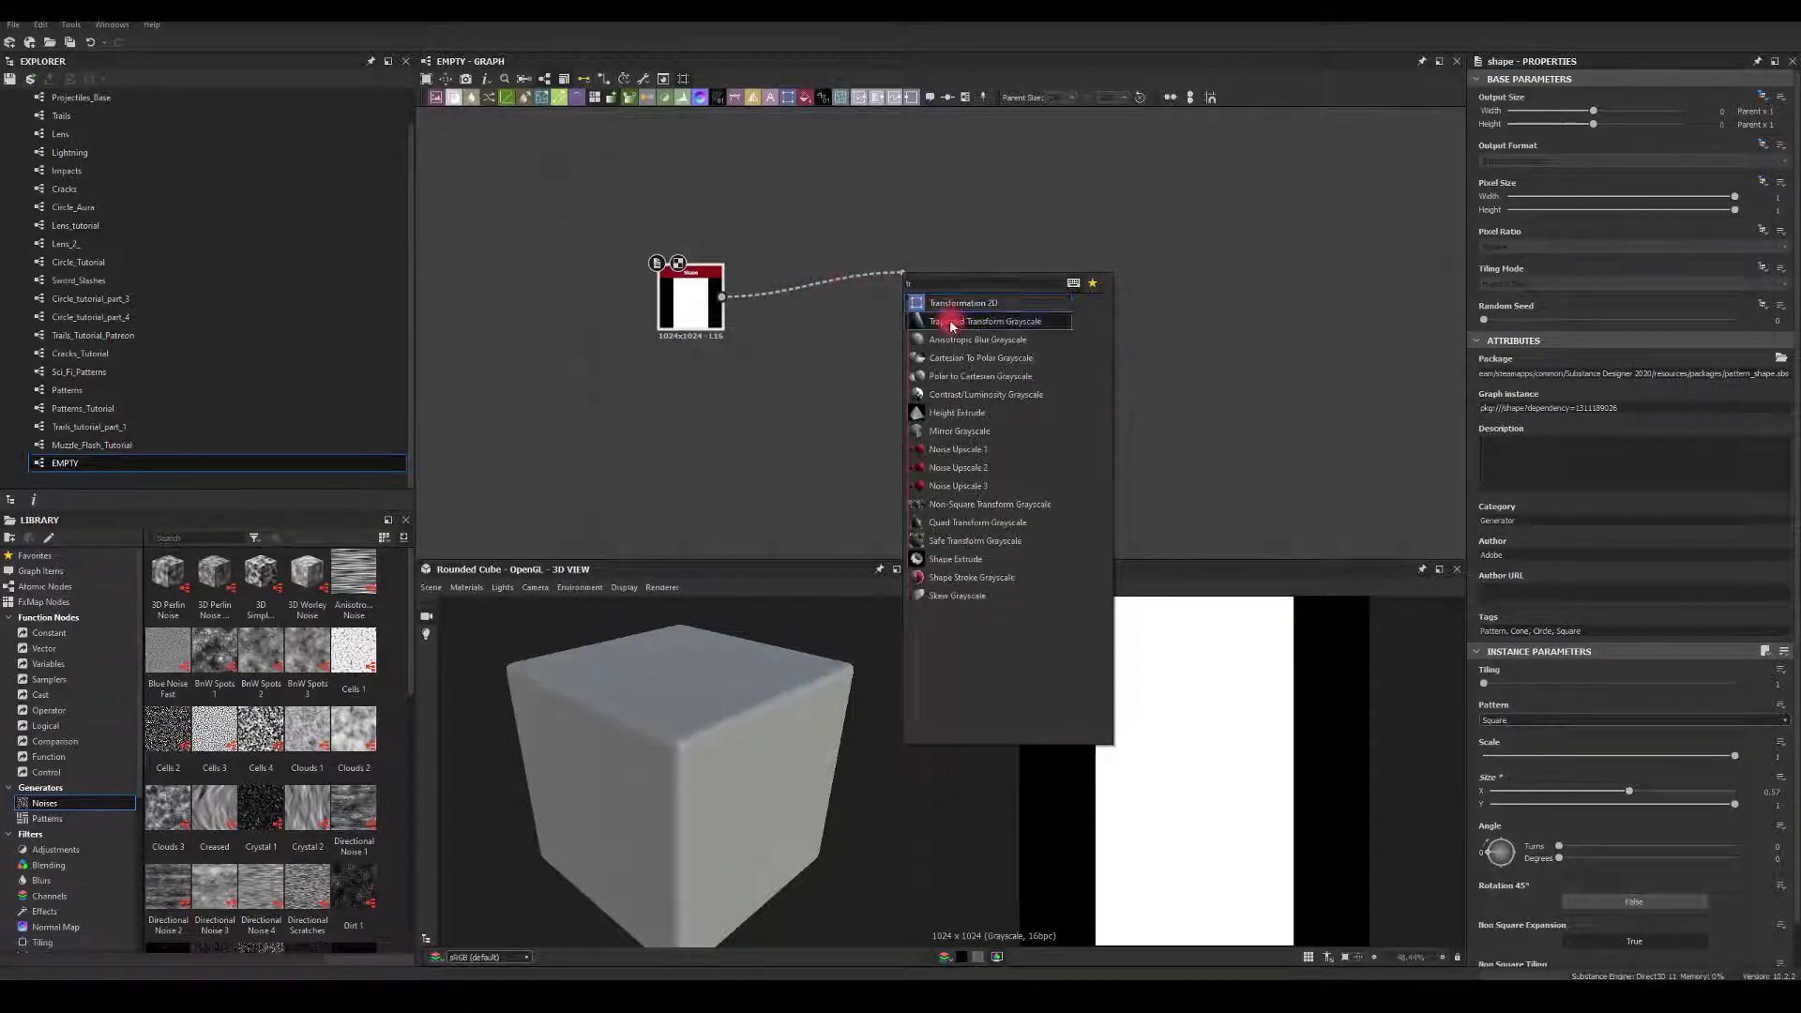
pyautogui.click(938, 321)
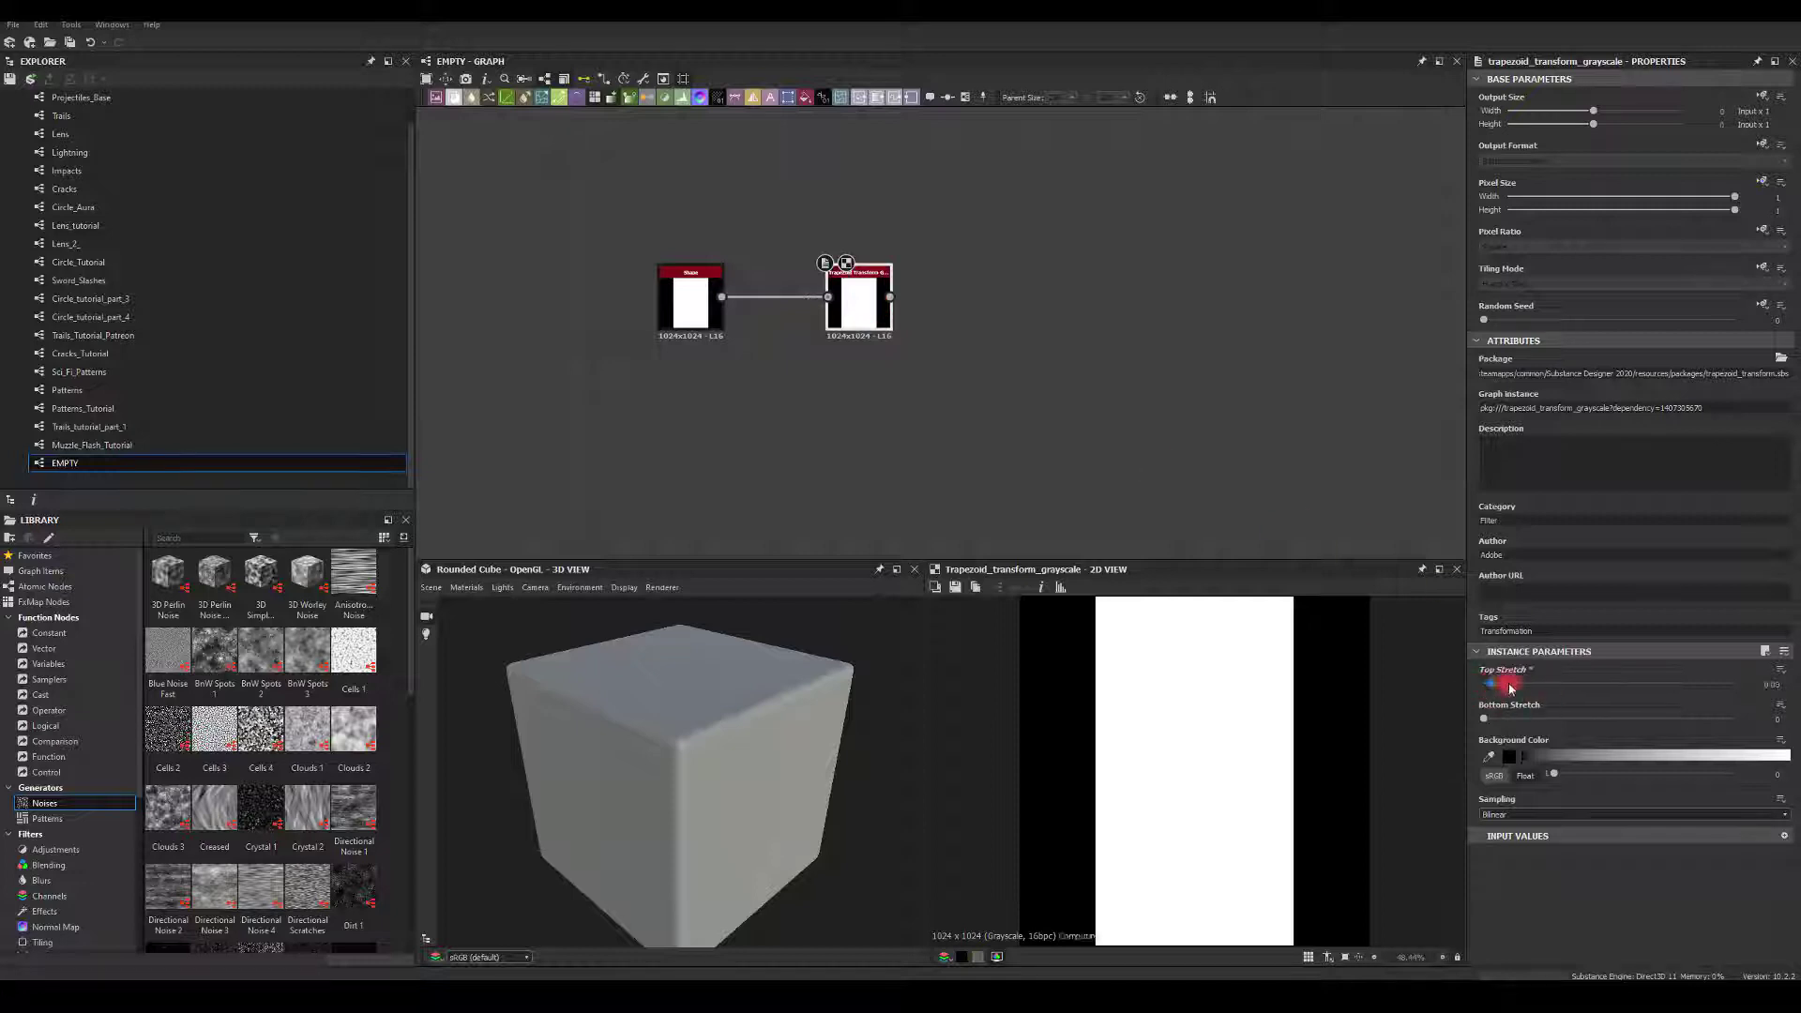
# Set the trapezoid's Top Stretch to 0.95 and Tiling Mode to Absolute, No Tiling
pyautogui.moveTo(1510, 687); pyautogui.dragTo(1726, 692)
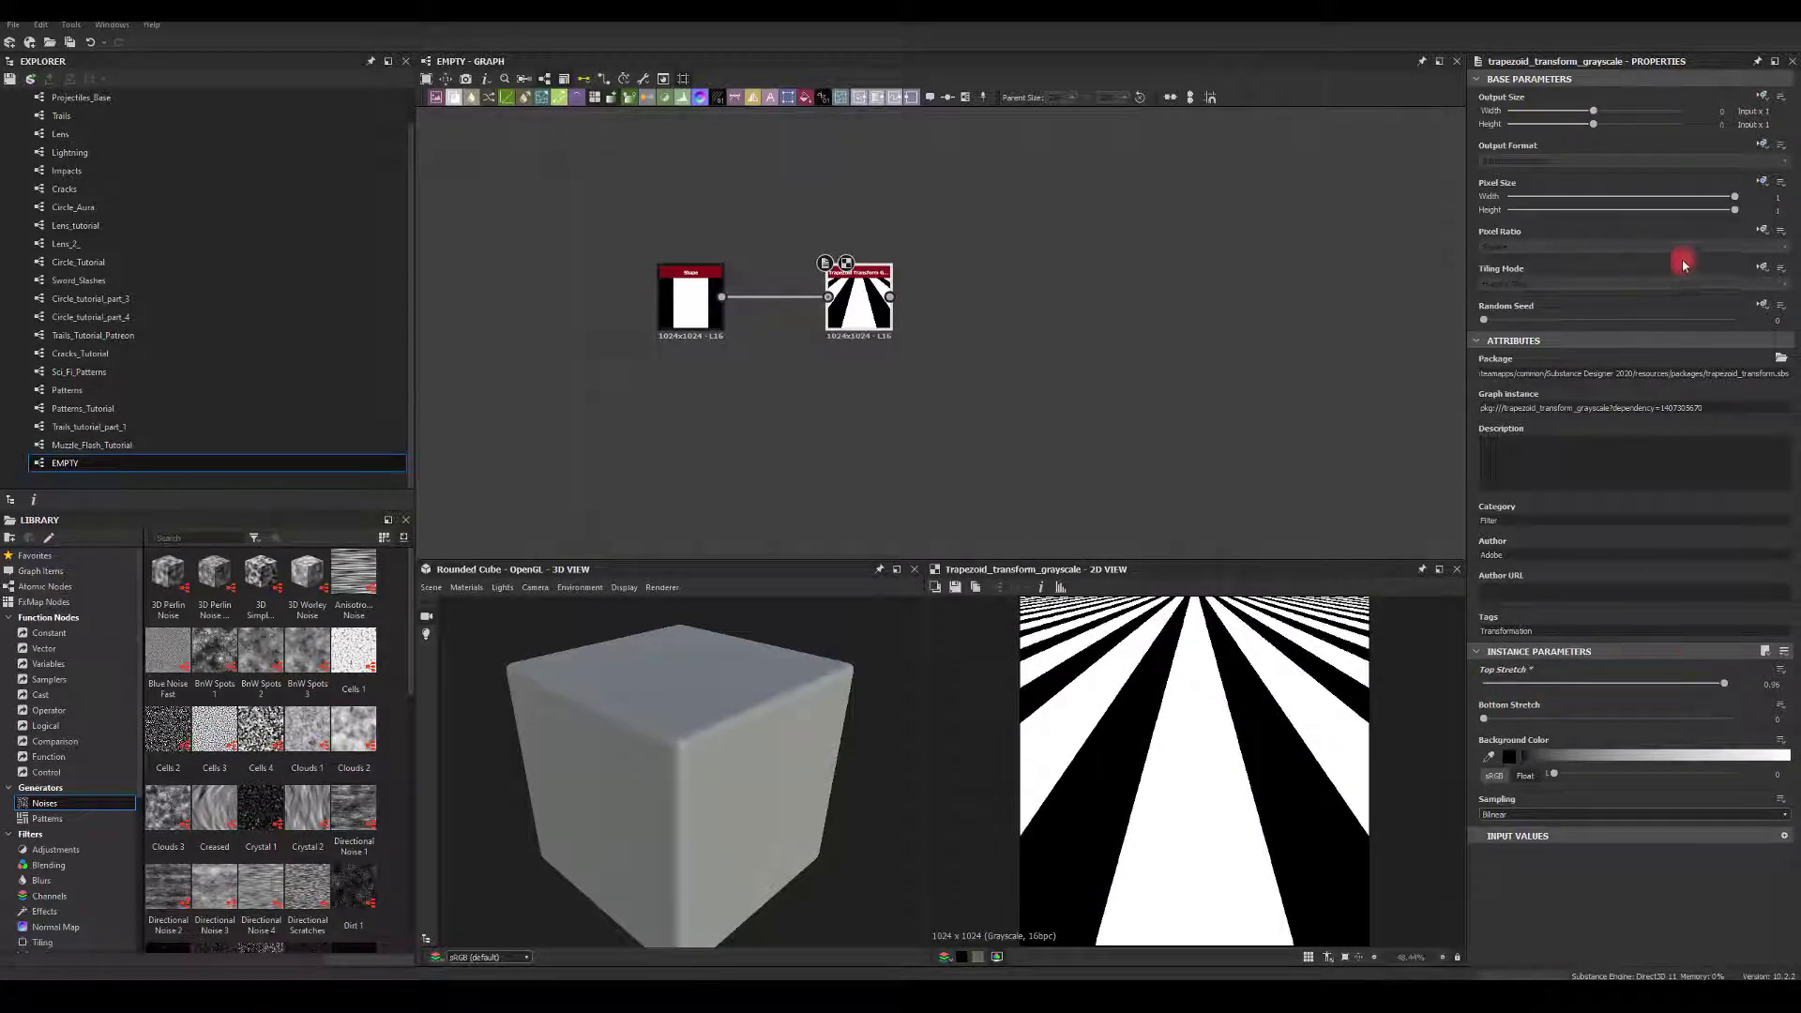
pyautogui.click(1763, 267)
pyautogui.click(1737, 322)
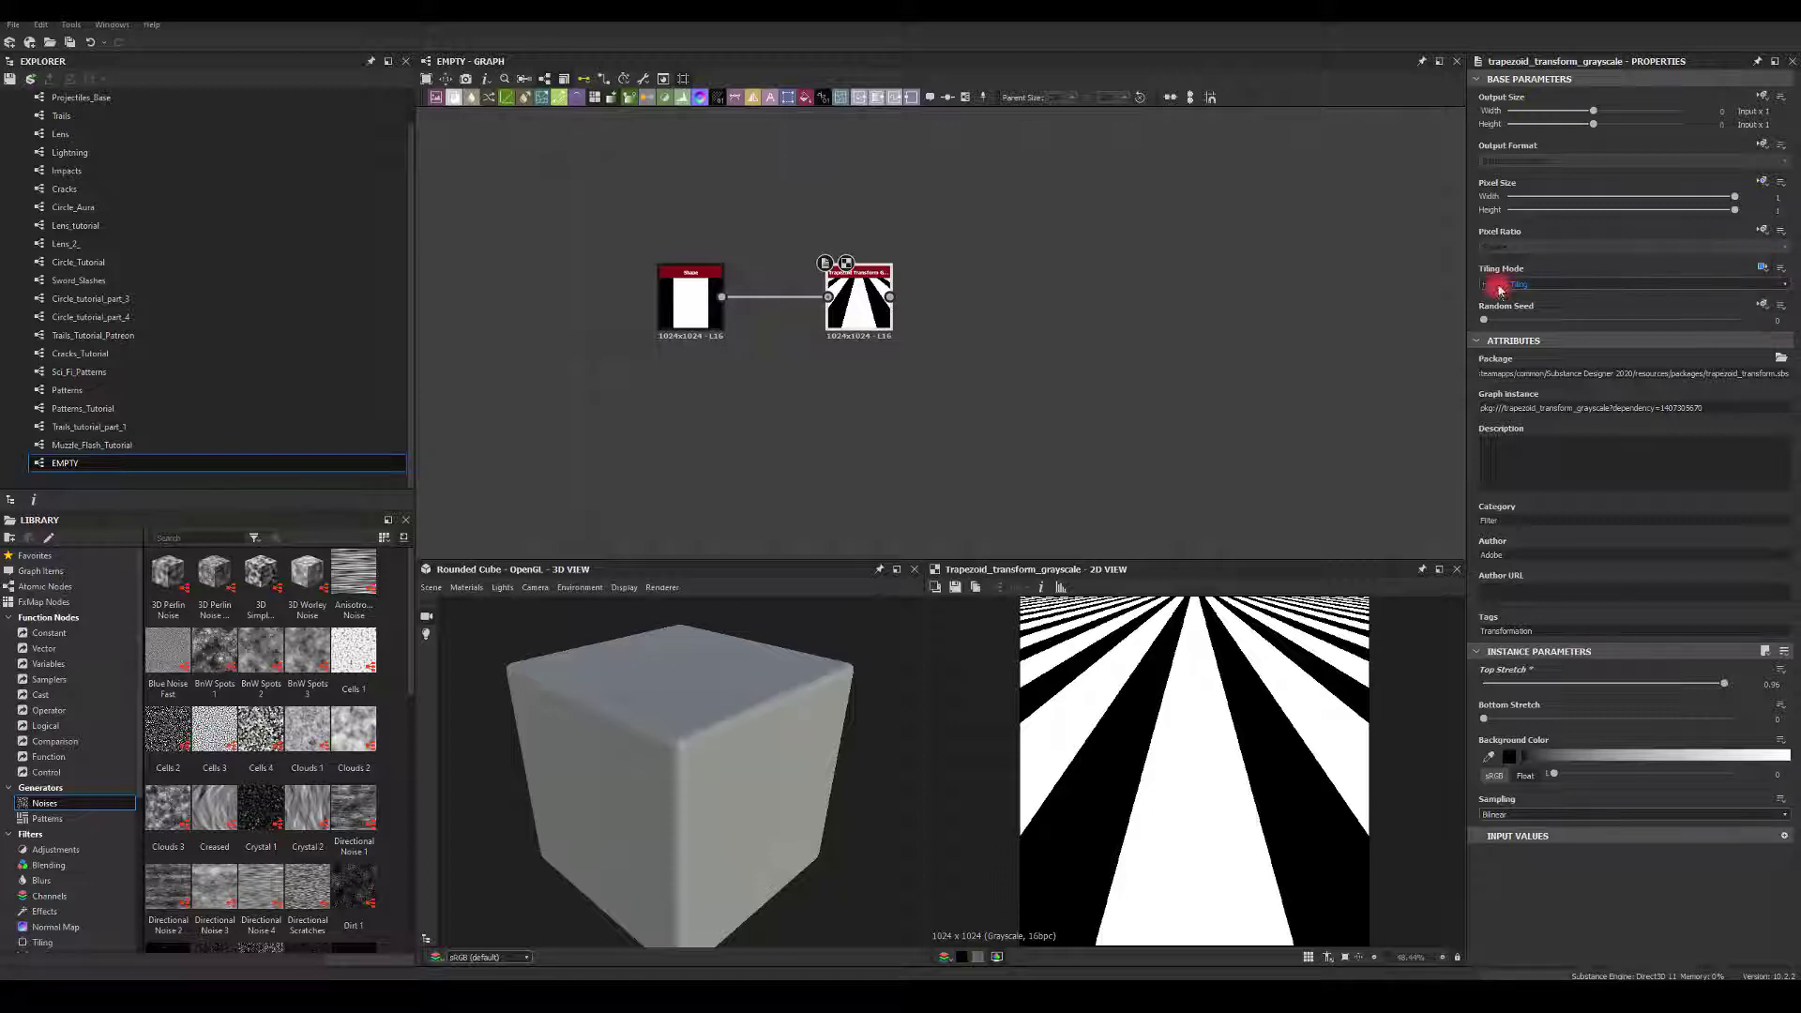
pyautogui.click(1495, 283)
pyautogui.click(1495, 289)
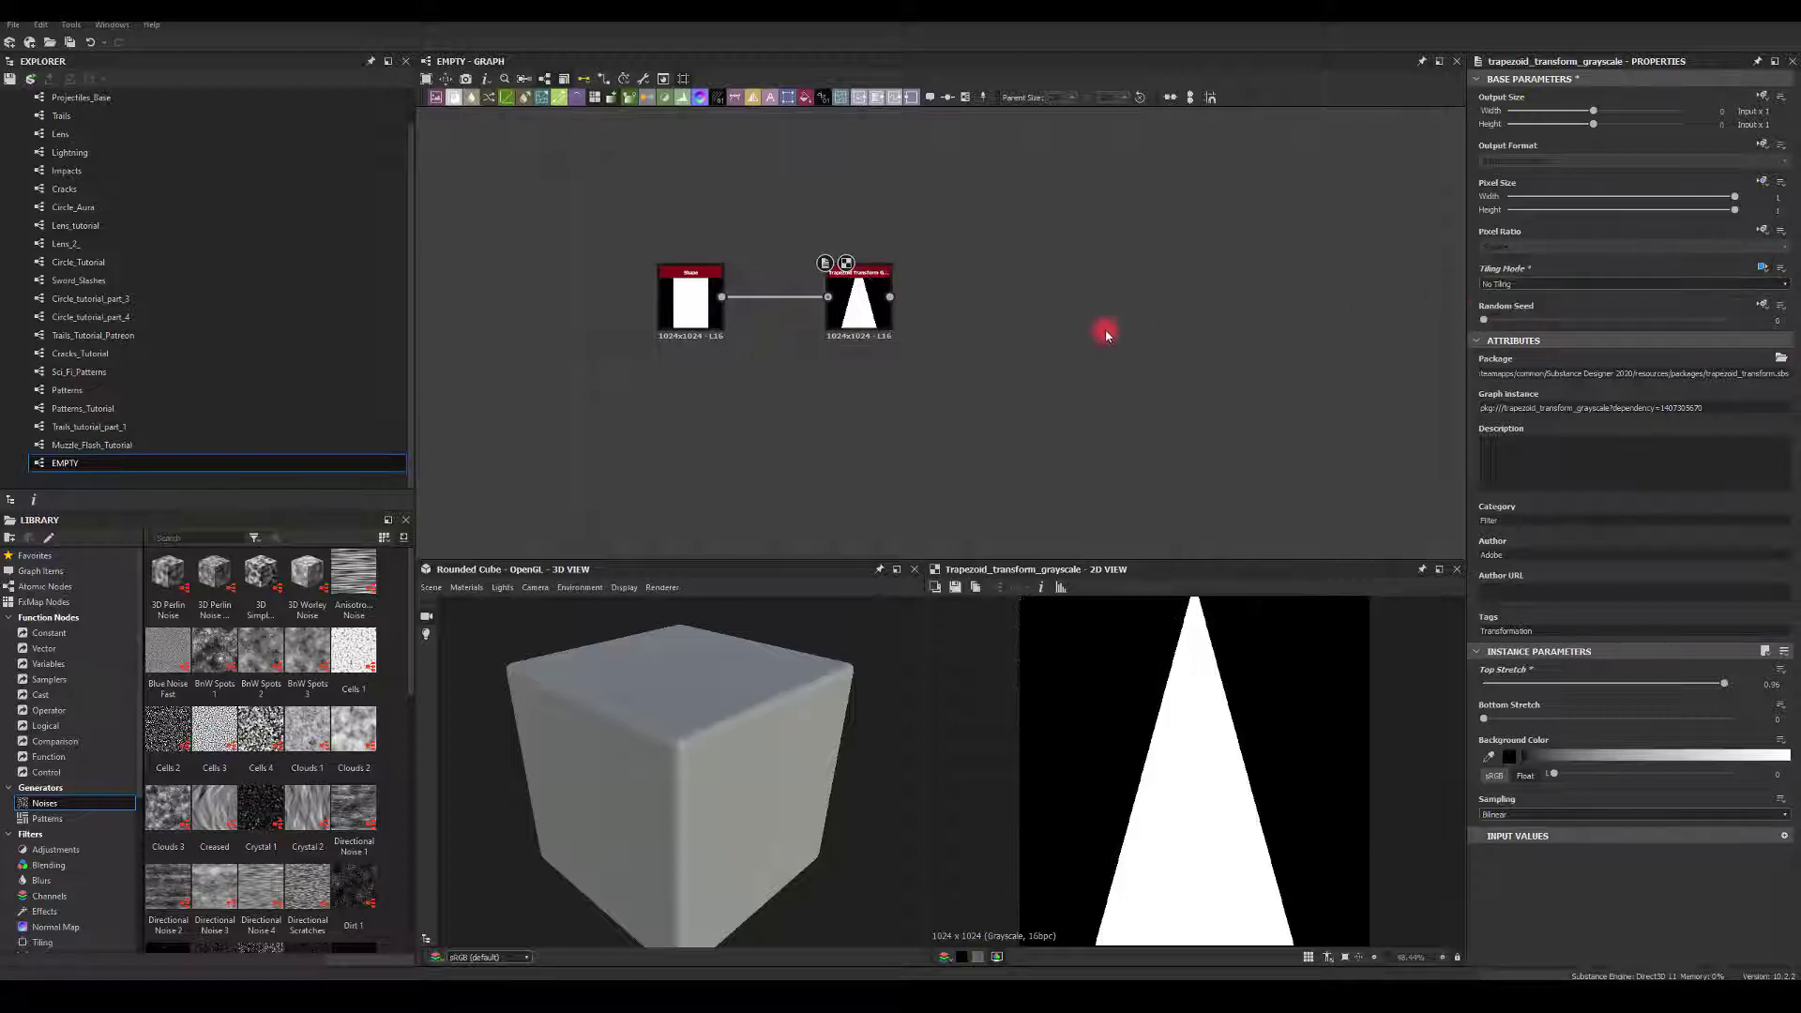
pyautogui.moveTo(890, 297); pyautogui.dragTo(999, 316)
# Add a Transformation 2D that rotates the spike 90° to point left and shrinks it
pyautogui.write('tra')
pyautogui.click(1144, 331)
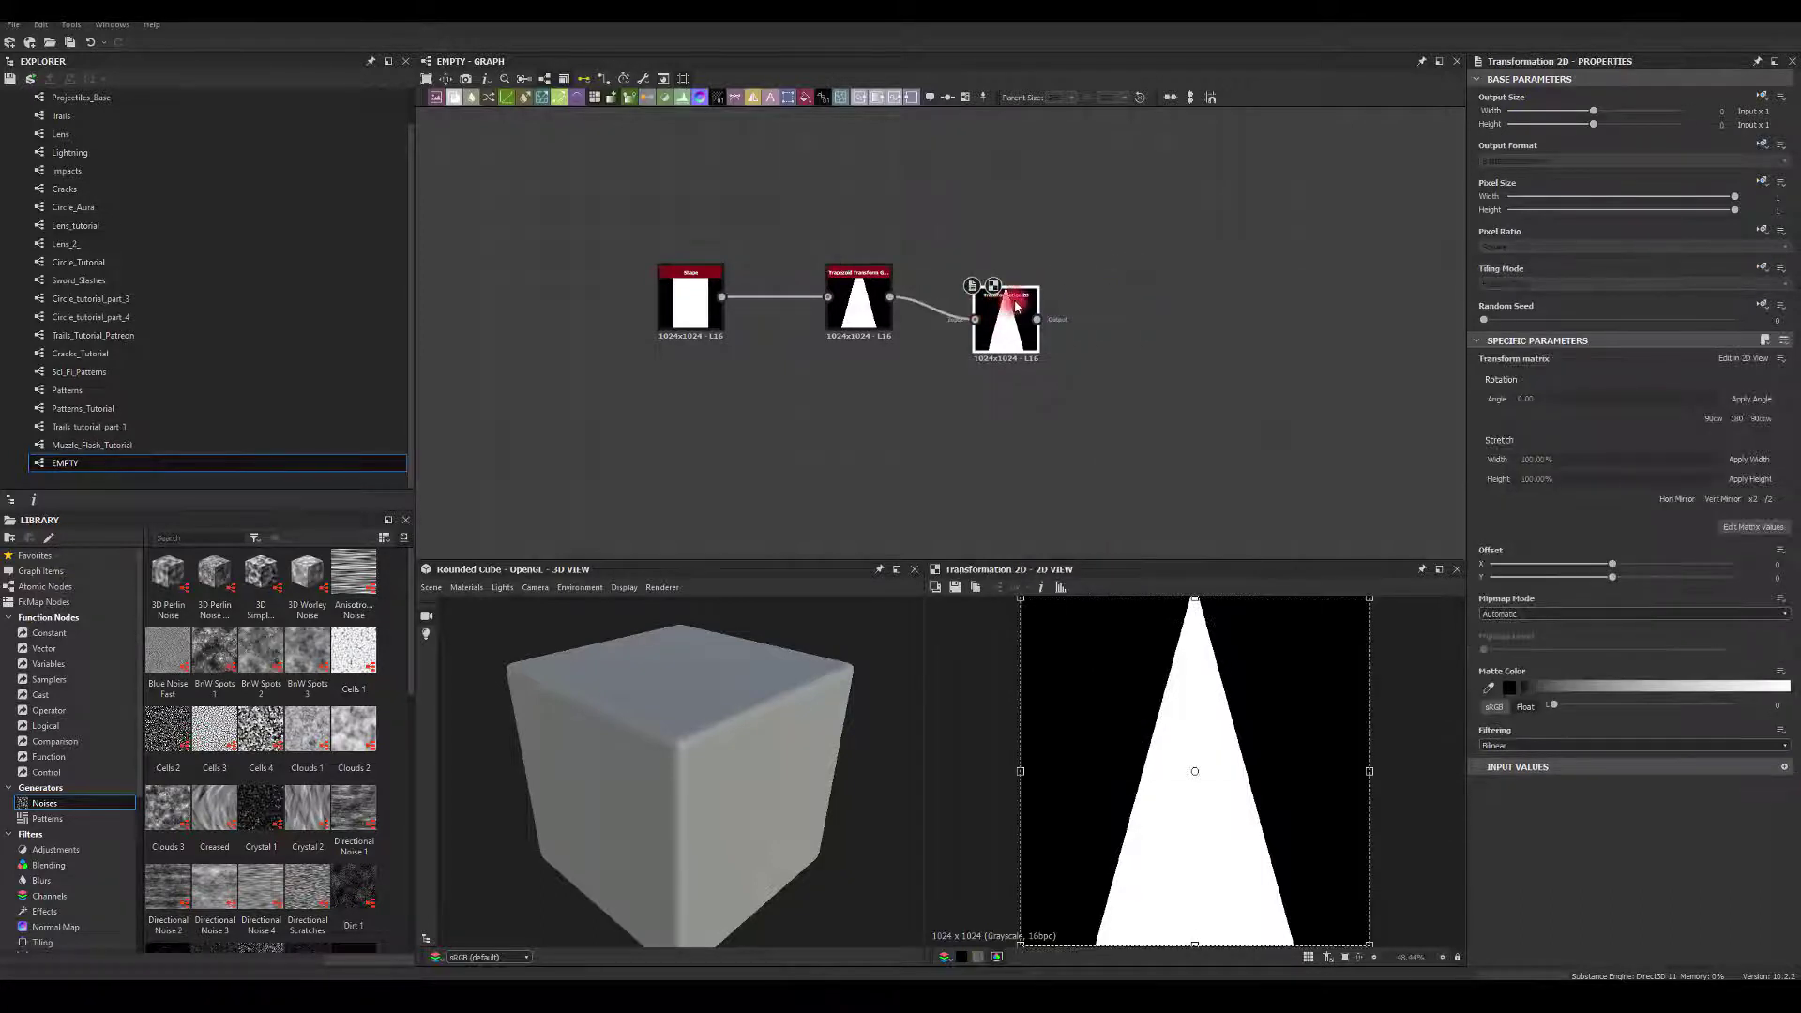
pyautogui.click(1722, 420)
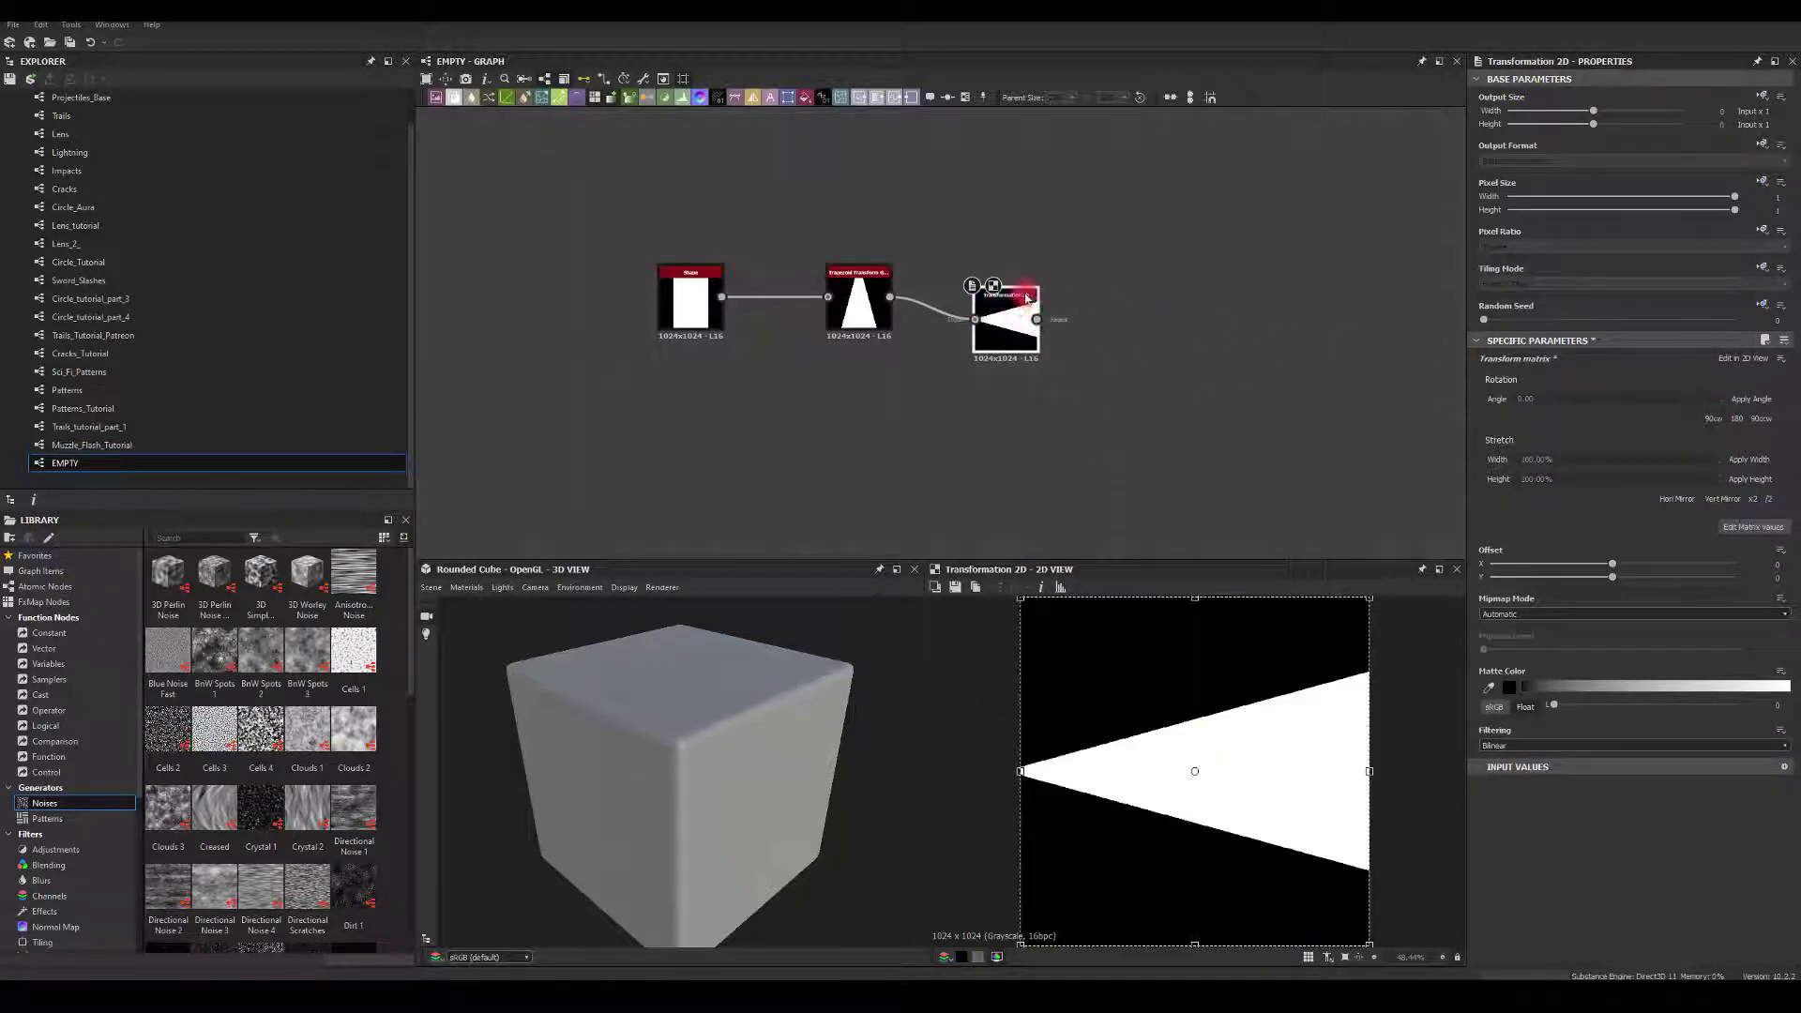
pyautogui.moveTo(1370, 598); pyautogui.dragTo(1192, 747)
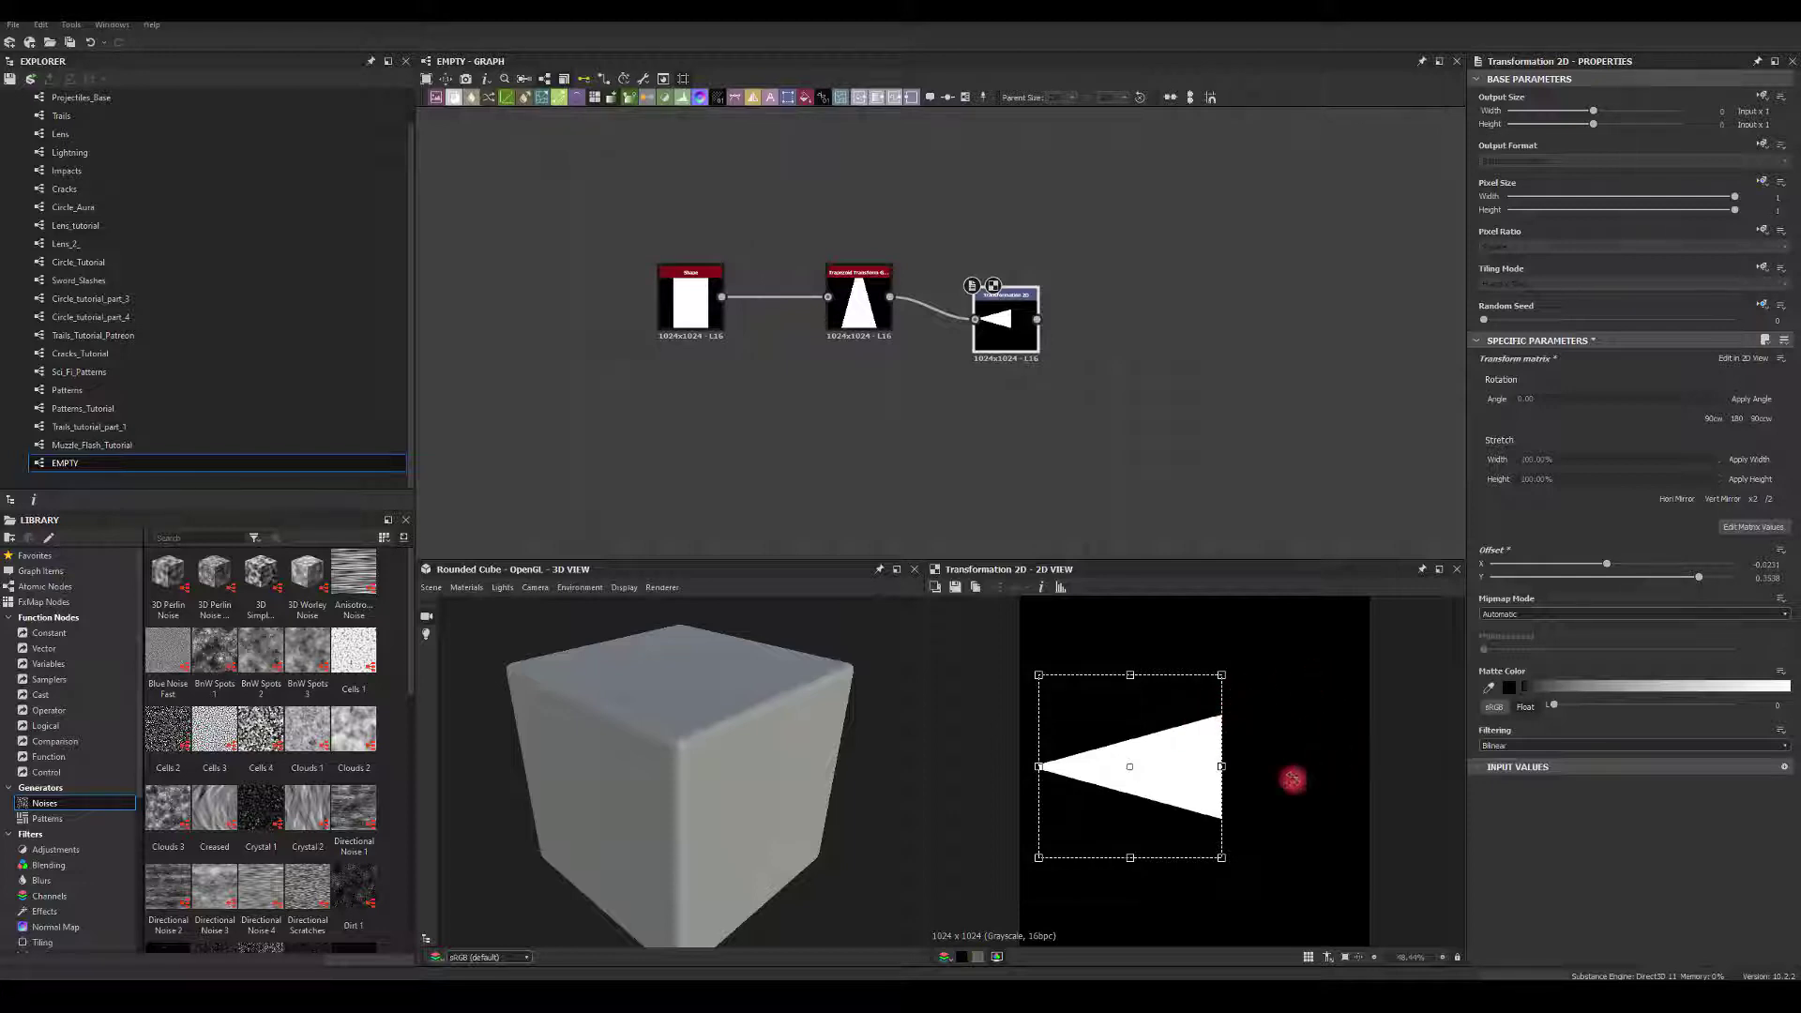
pyautogui.click(1054, 476)
pyautogui.moveTo(684, 291); pyautogui.dragTo(751, 290)
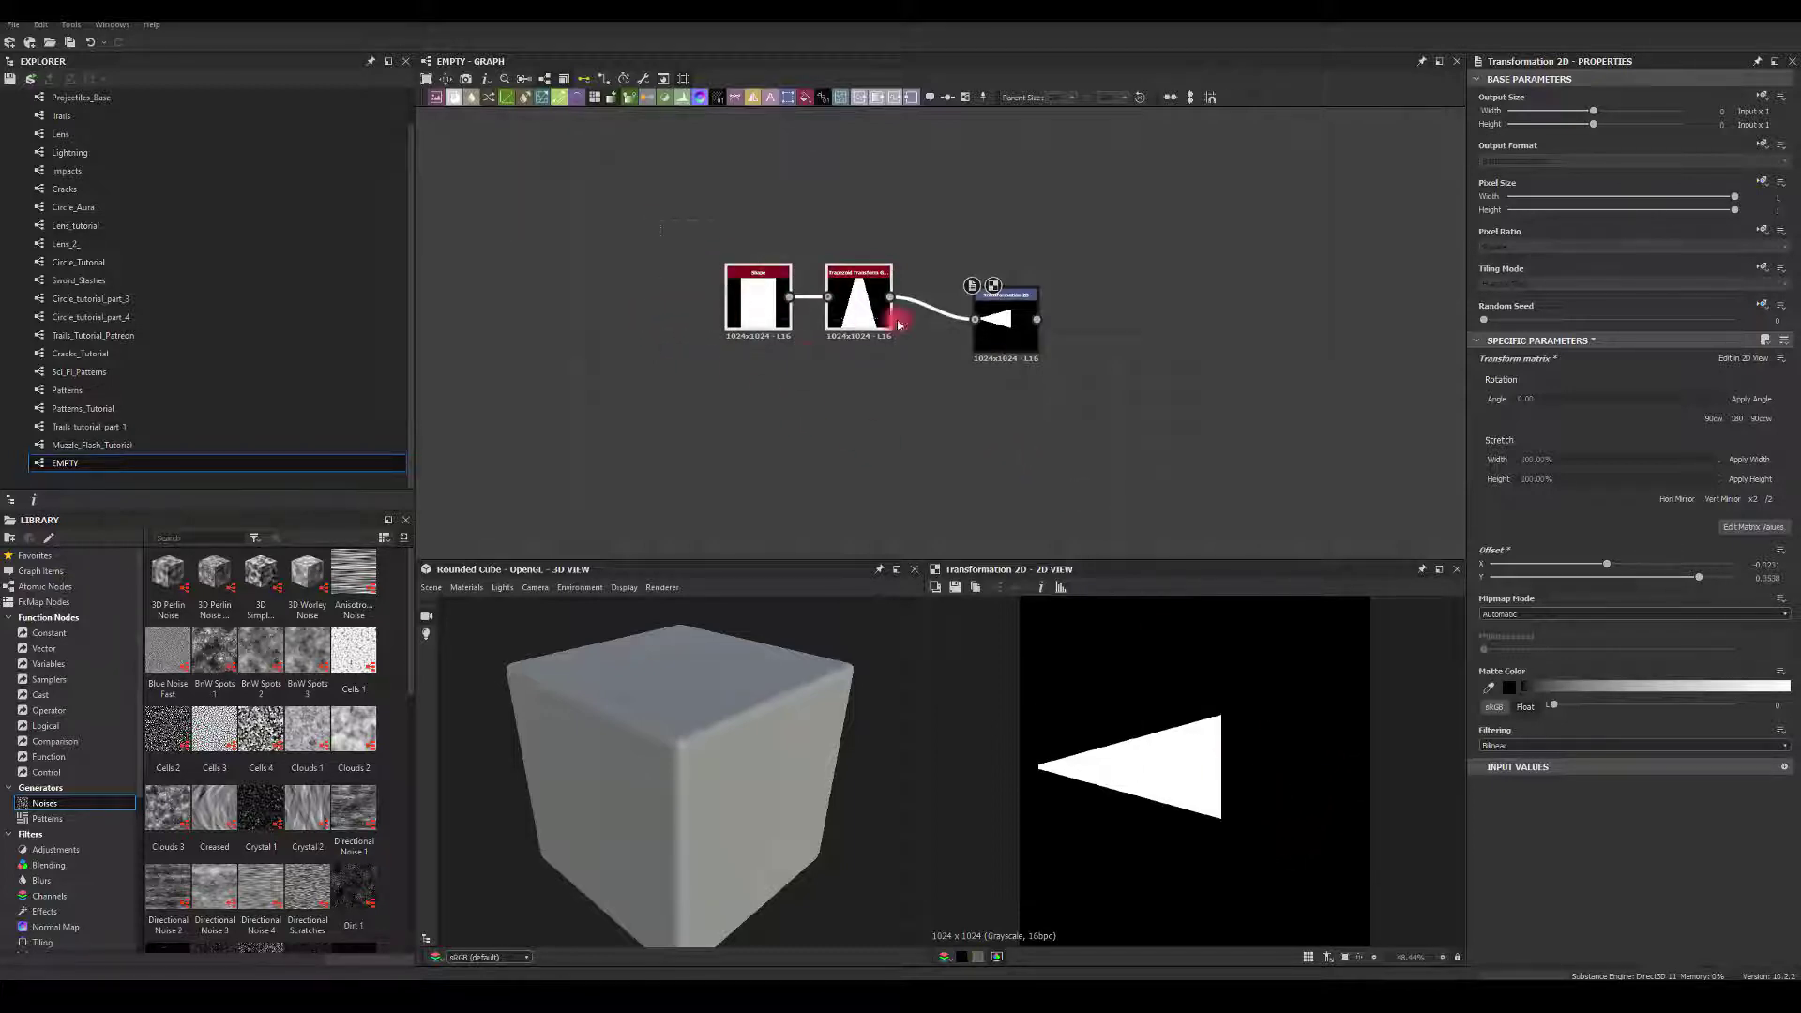
# Paste a stray copy of the Shape node, then delete the pasted copies
pyautogui.hotkey('ctrl', 'c')
pyautogui.click(738, 404)
pyautogui.hotkey('ctrl', 'v')
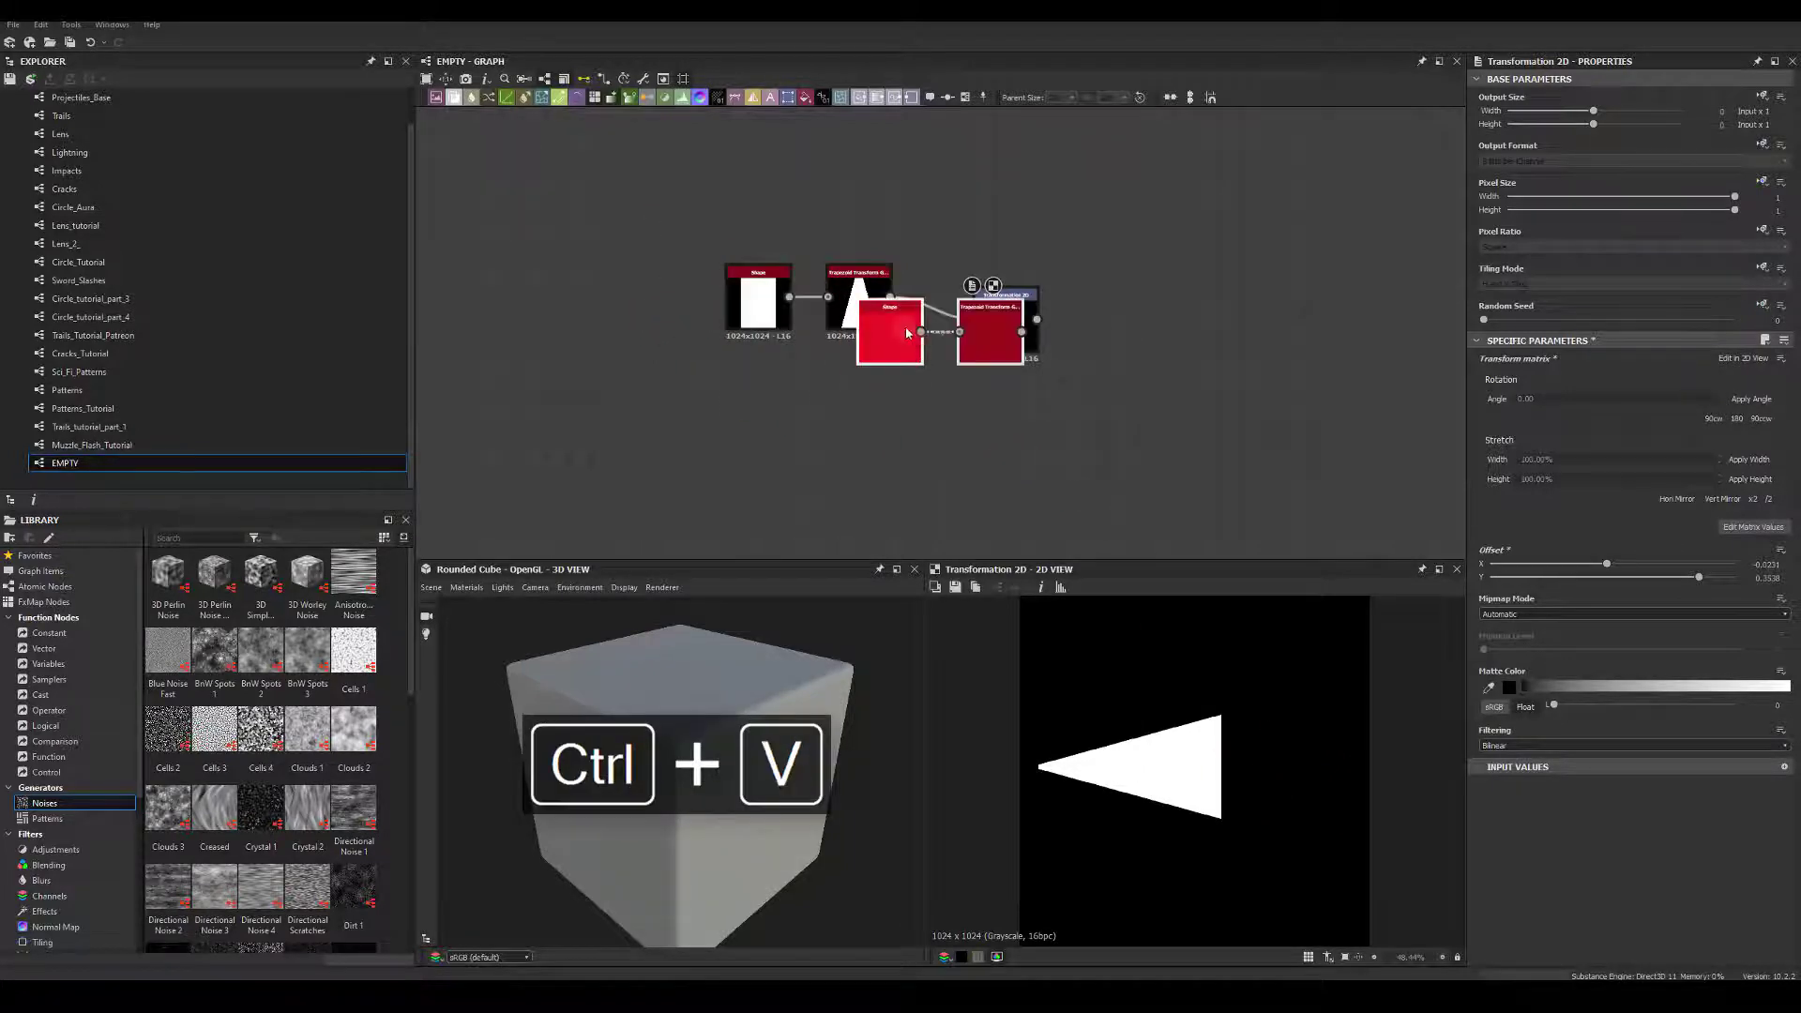
pyautogui.moveTo(913, 327); pyautogui.dragTo(902, 483)
pyautogui.click(781, 428)
pyautogui.press('Delete')
# Duplicate the Shape–Trapezoid–Transformation 2D chain below and rotate the copy 180° to point right
pyautogui.moveTo(675, 241); pyautogui.dragTo(1121, 376)
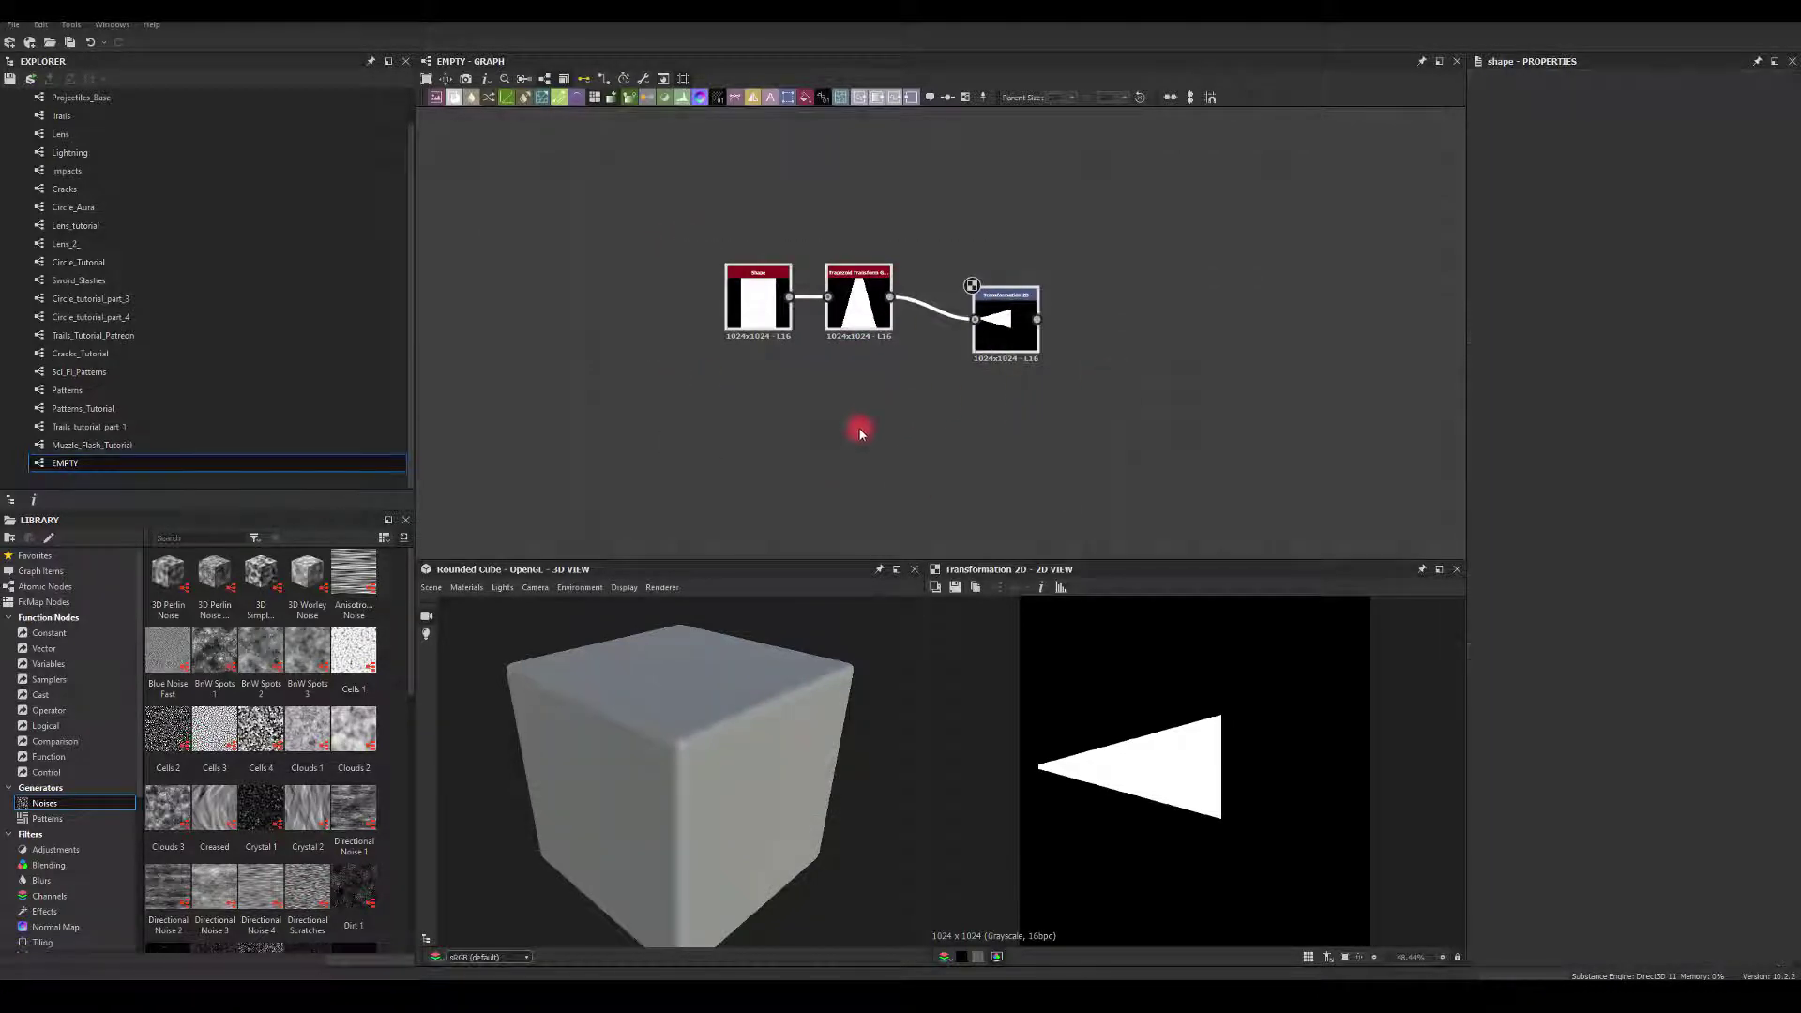
pyautogui.hotkey('ctrl', 'c')
pyautogui.hotkey('ctrl', 'v')
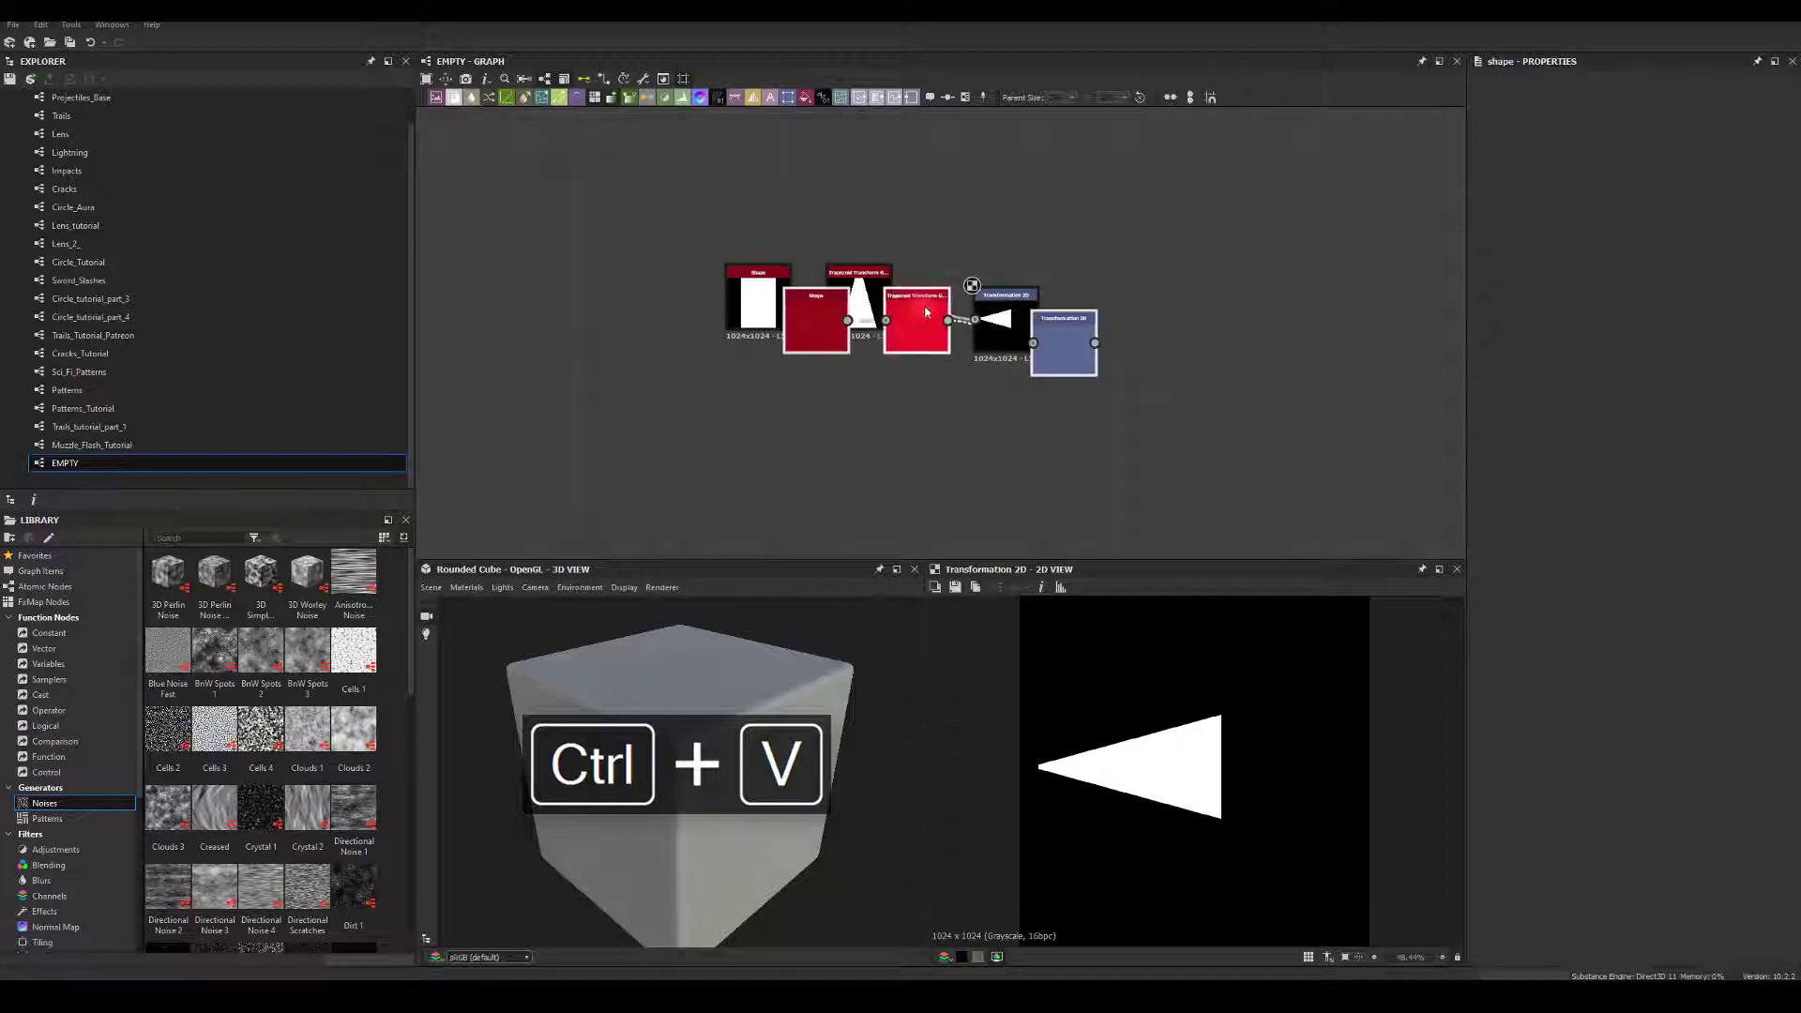
pyautogui.click(863, 411)
pyautogui.click(990, 455)
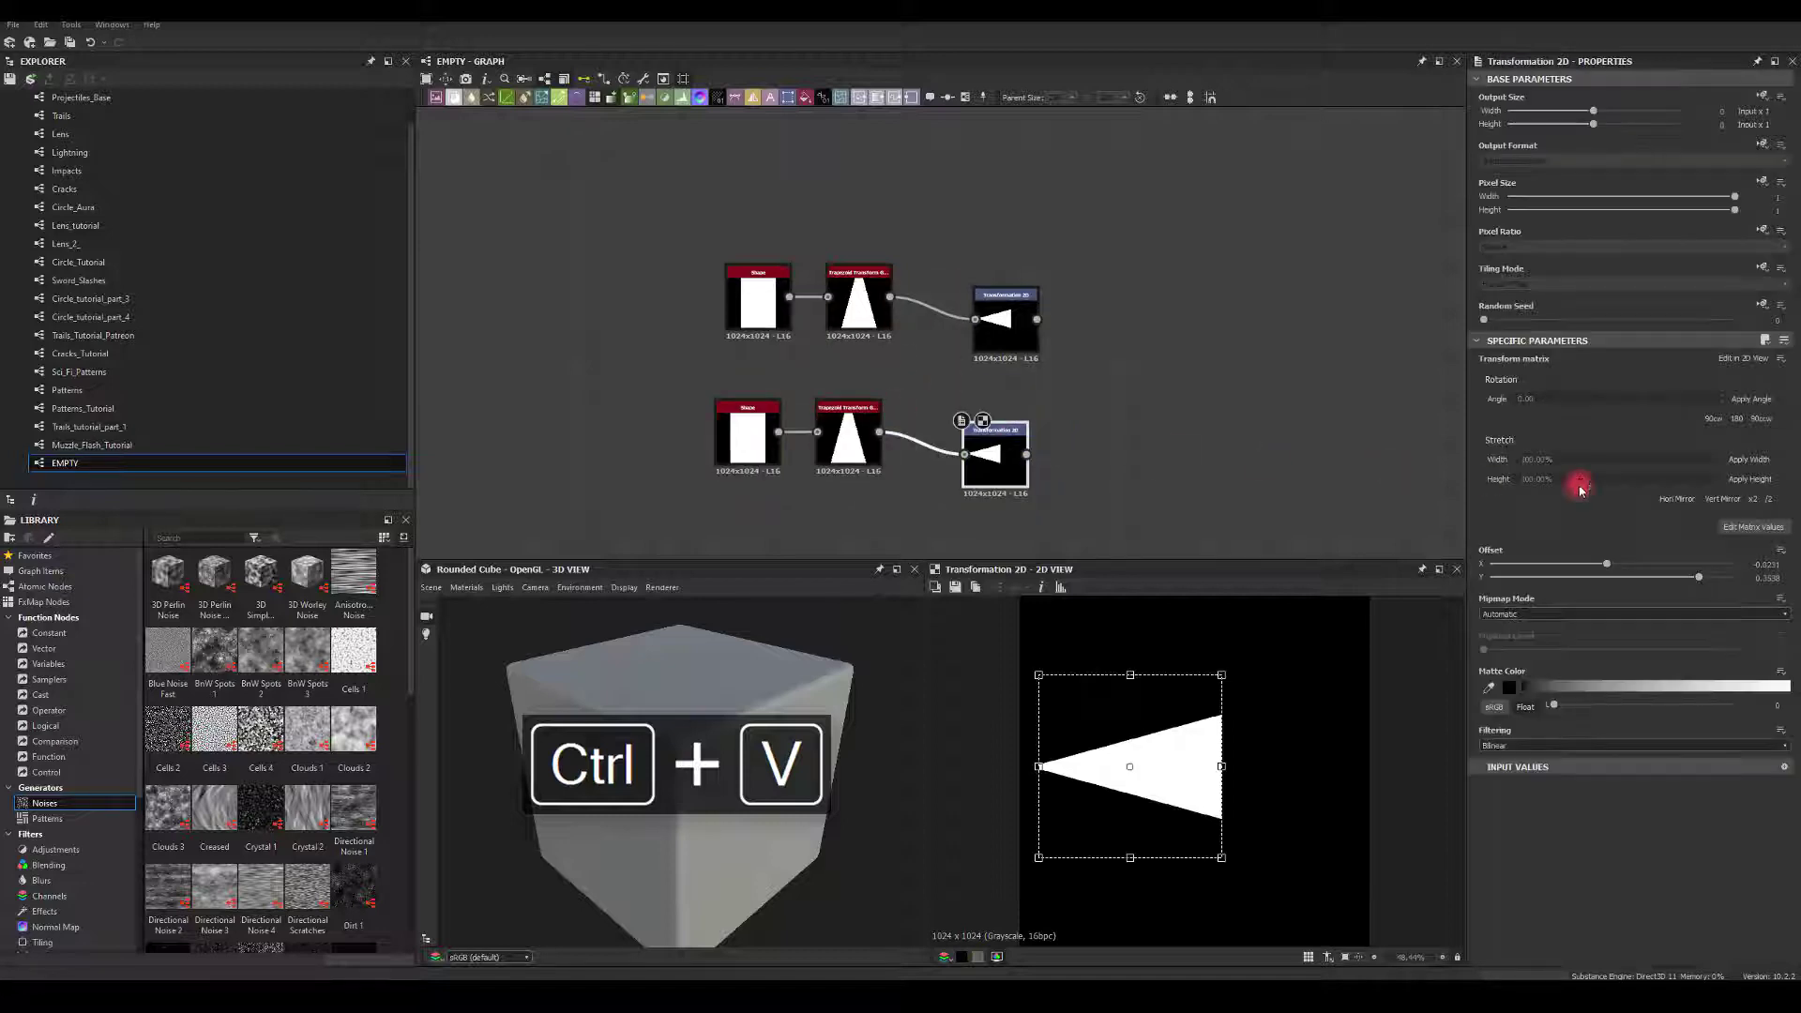
pyautogui.click(1745, 430)
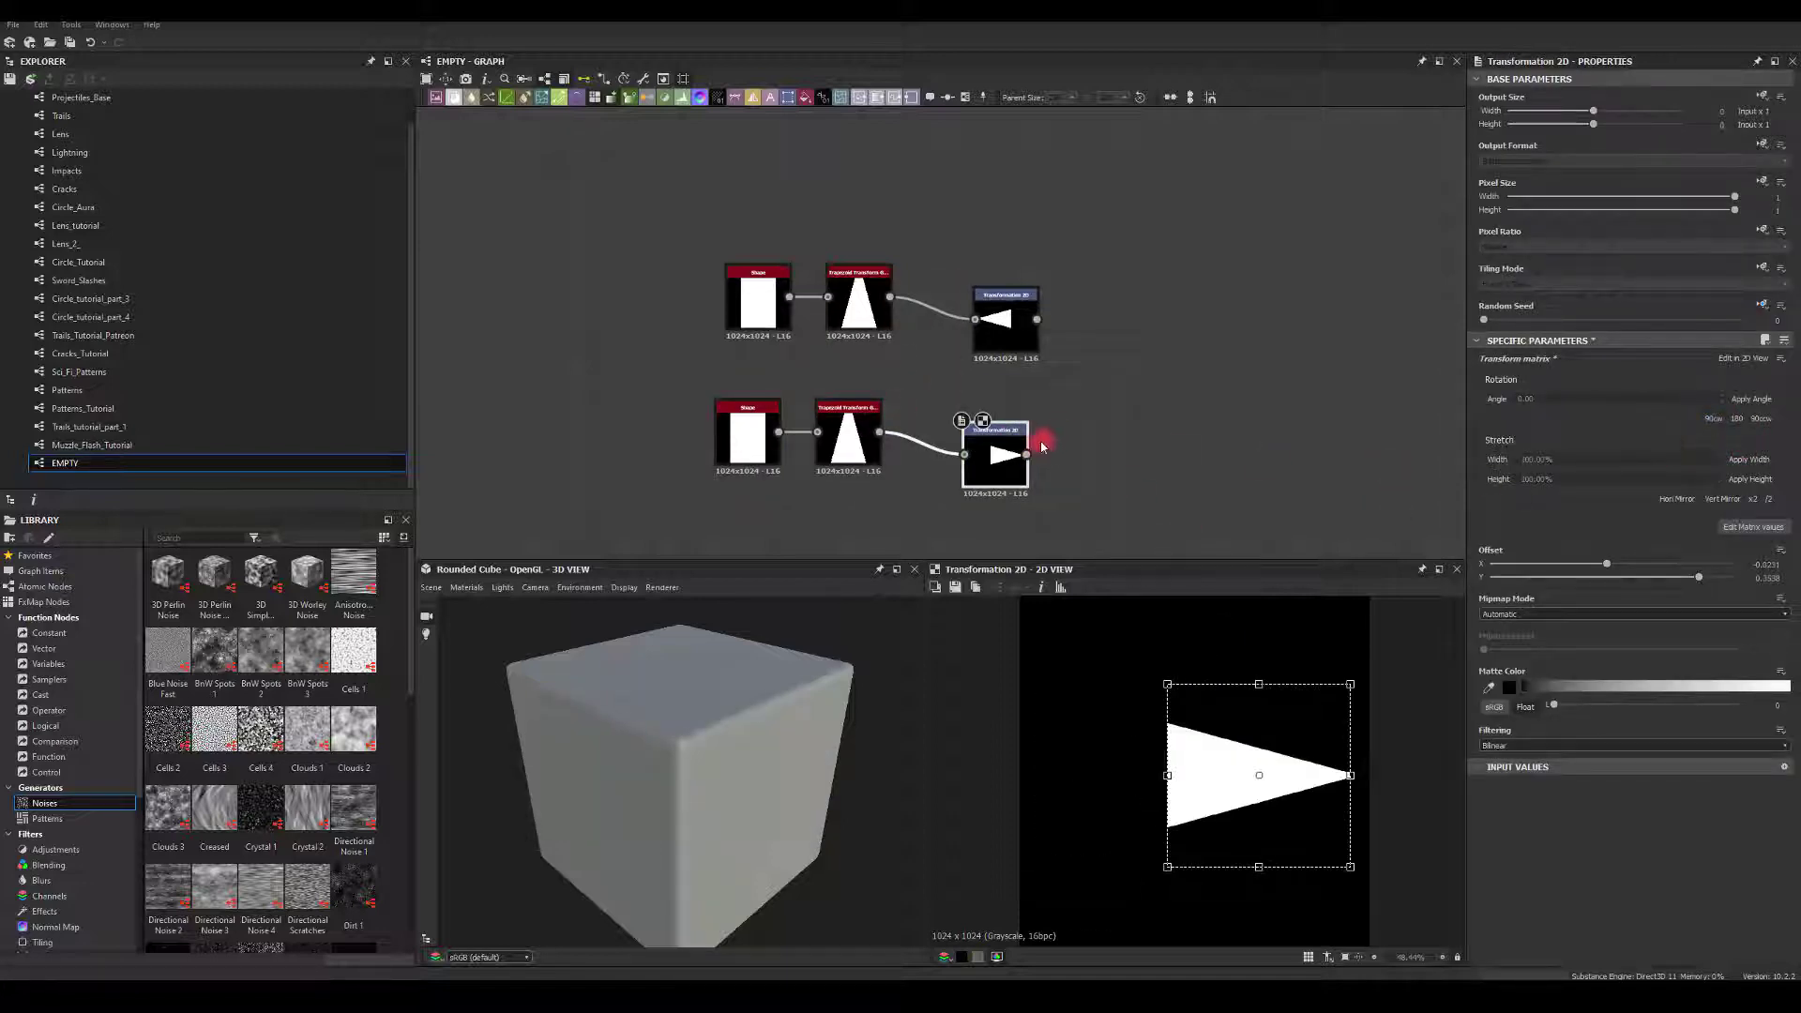
pyautogui.moveTo(1028, 456); pyautogui.dragTo(1140, 386)
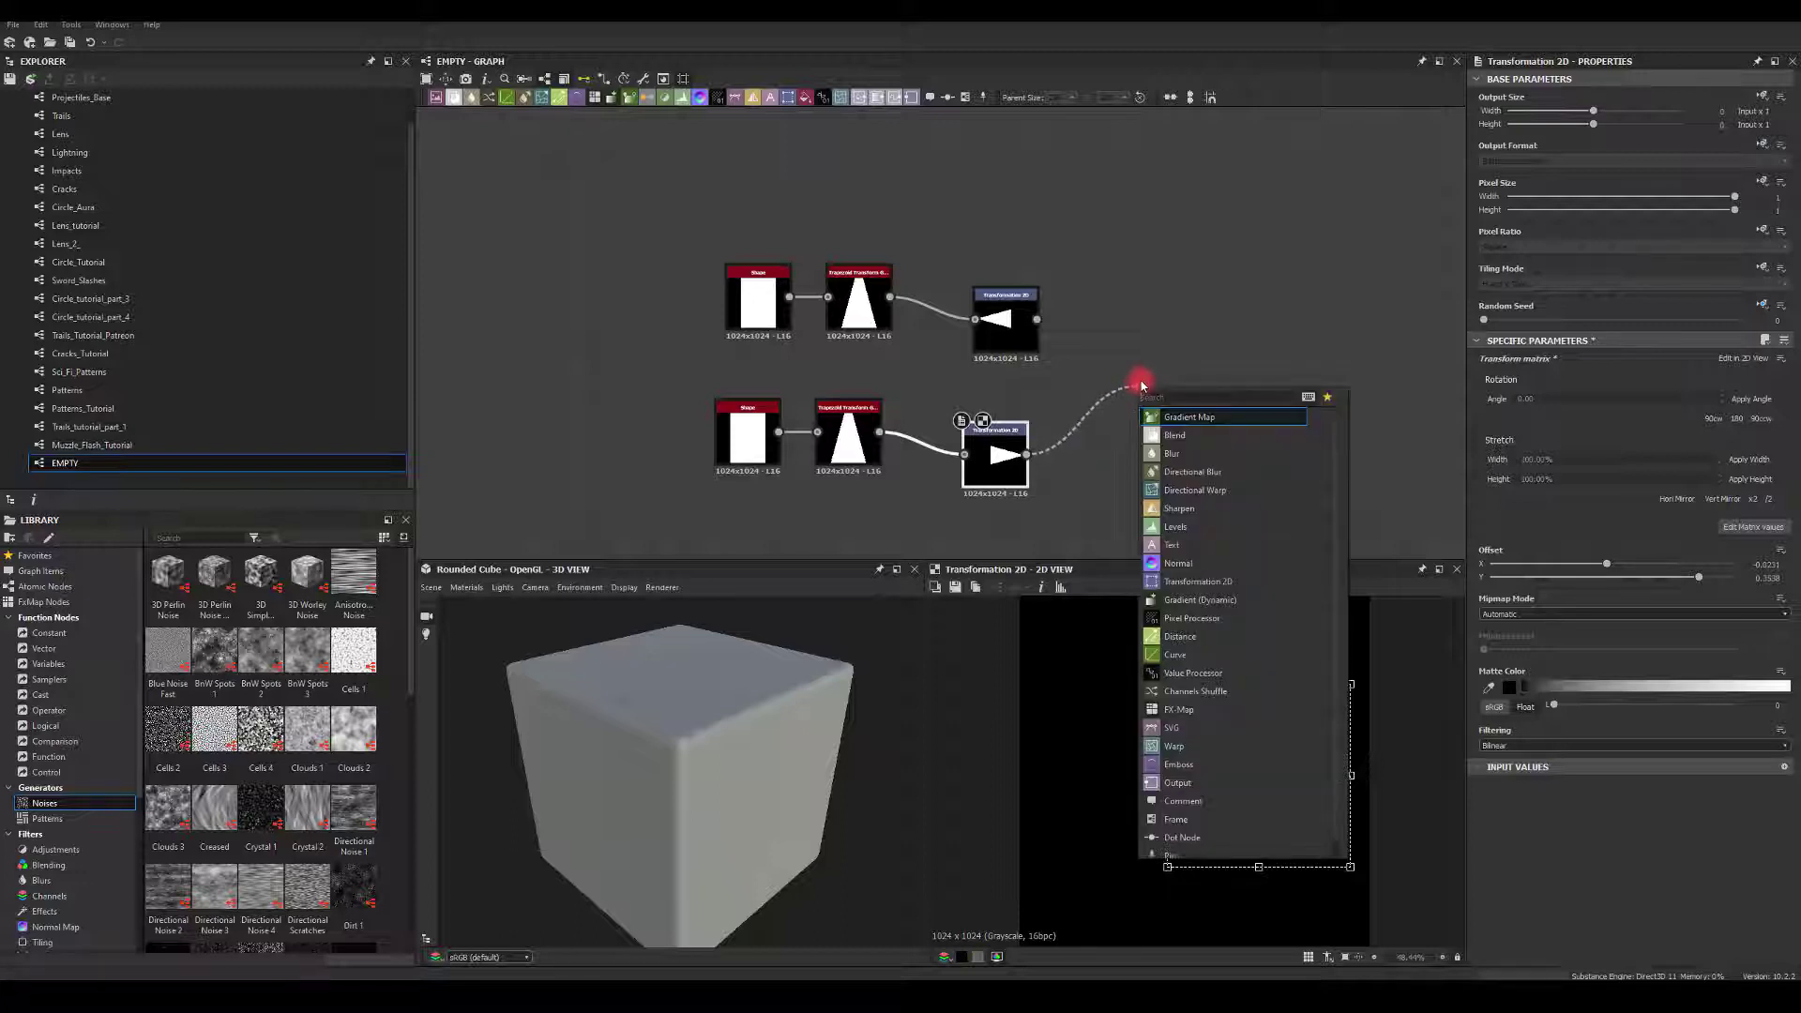
# Combine both Transformation 2D outputs in a Blend node set to Add (Linear Dodge)
pyautogui.write('bl')
pyautogui.click(1152, 415)
pyautogui.moveTo(1038, 321); pyautogui.dragTo(1134, 387)
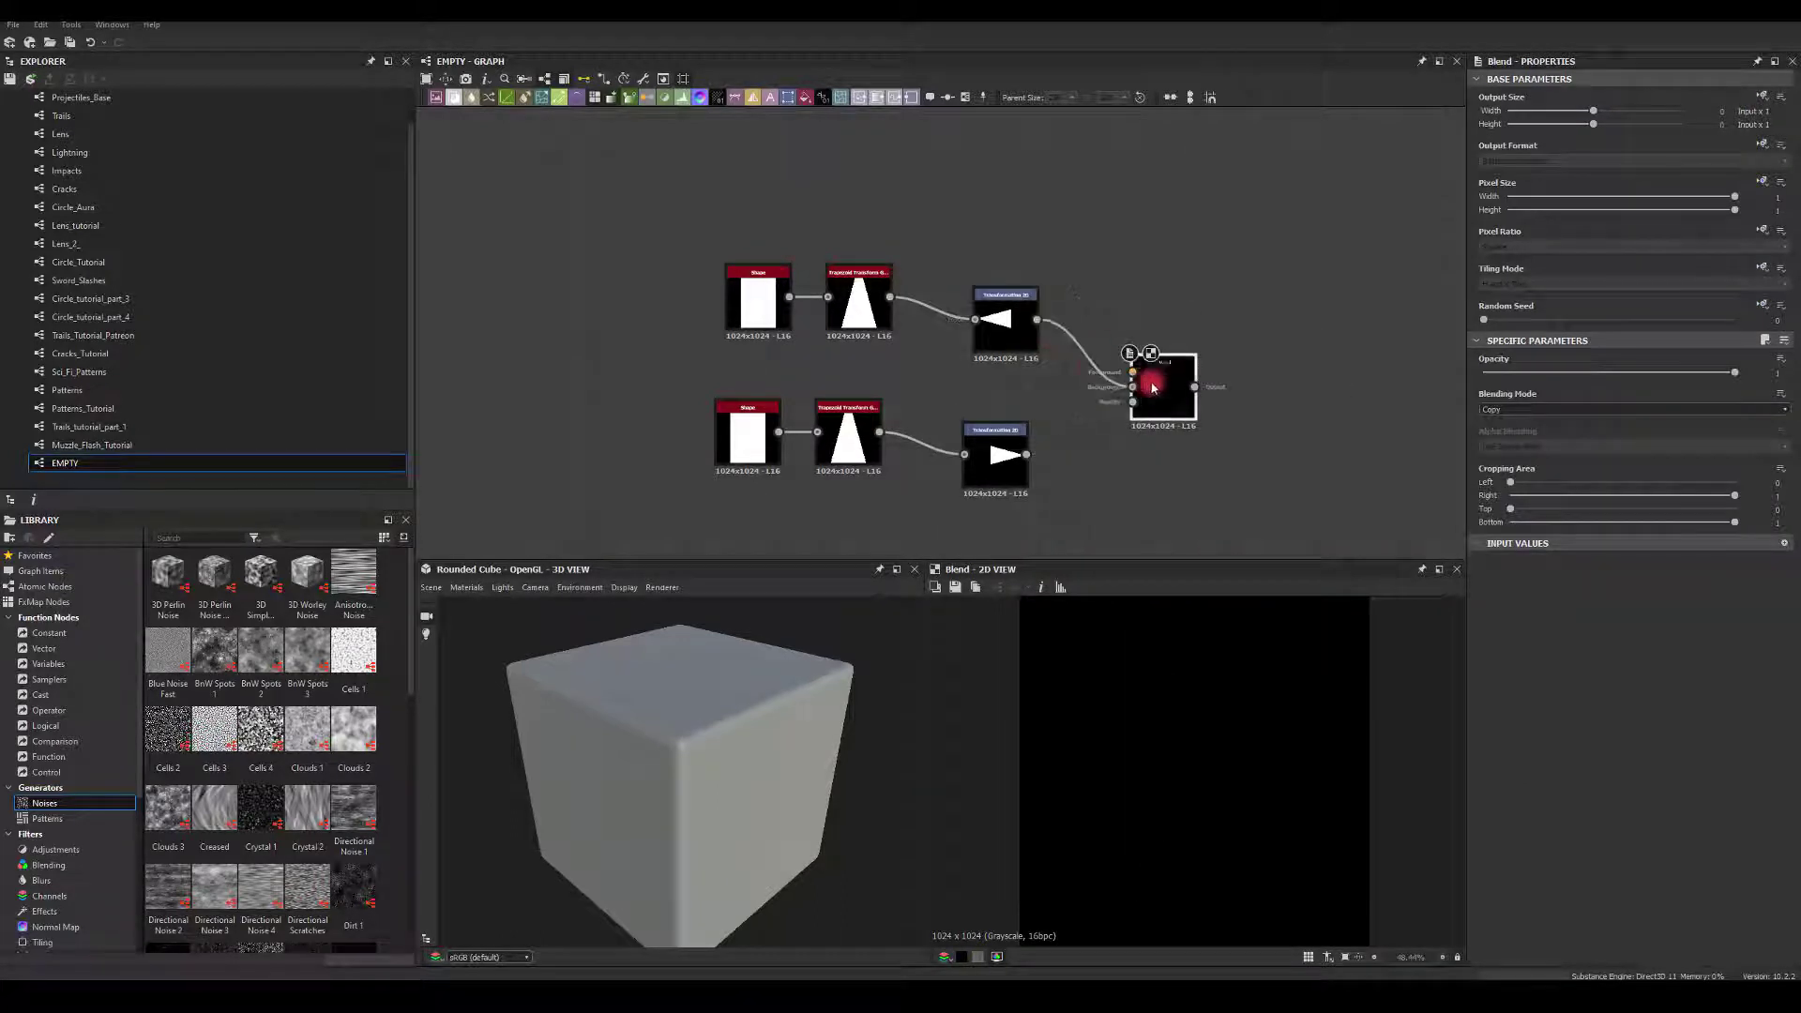
pyautogui.moveTo(1039, 321); pyautogui.dragTo(1133, 372)
pyautogui.moveTo(1021, 454); pyautogui.dragTo(1133, 388)
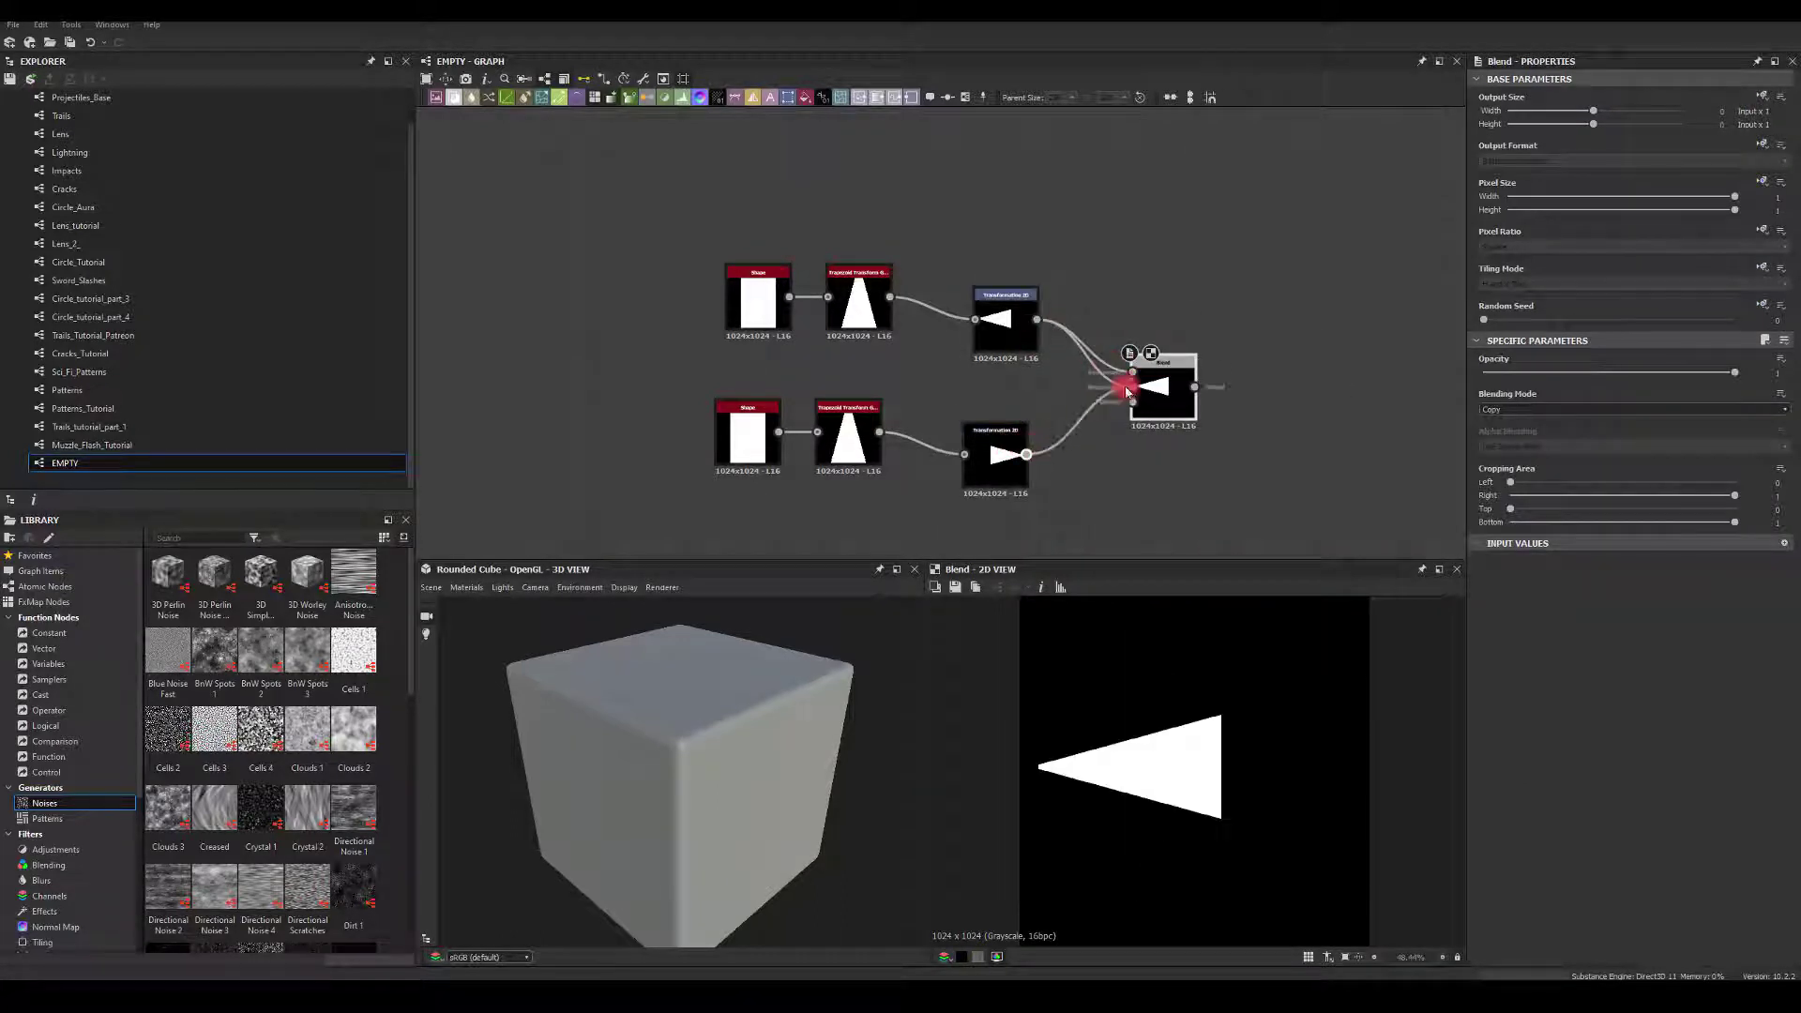
pyautogui.click(1507, 410)
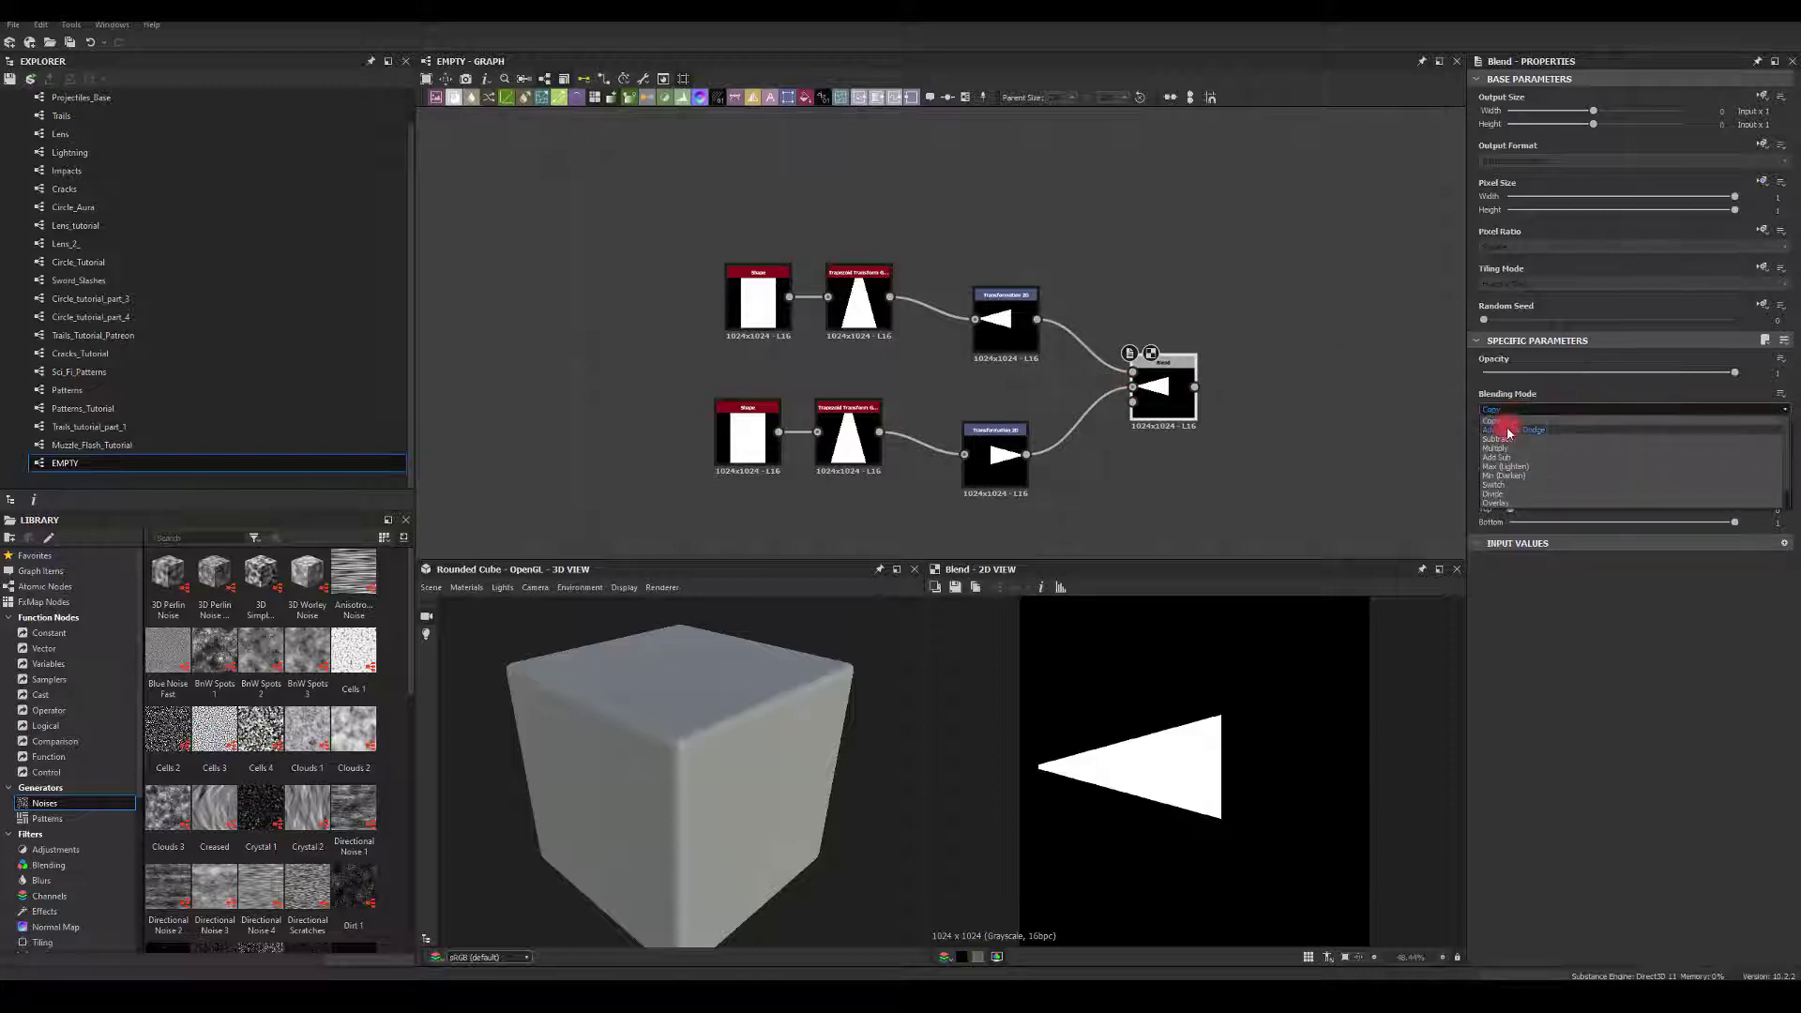
pyautogui.click(1512, 429)
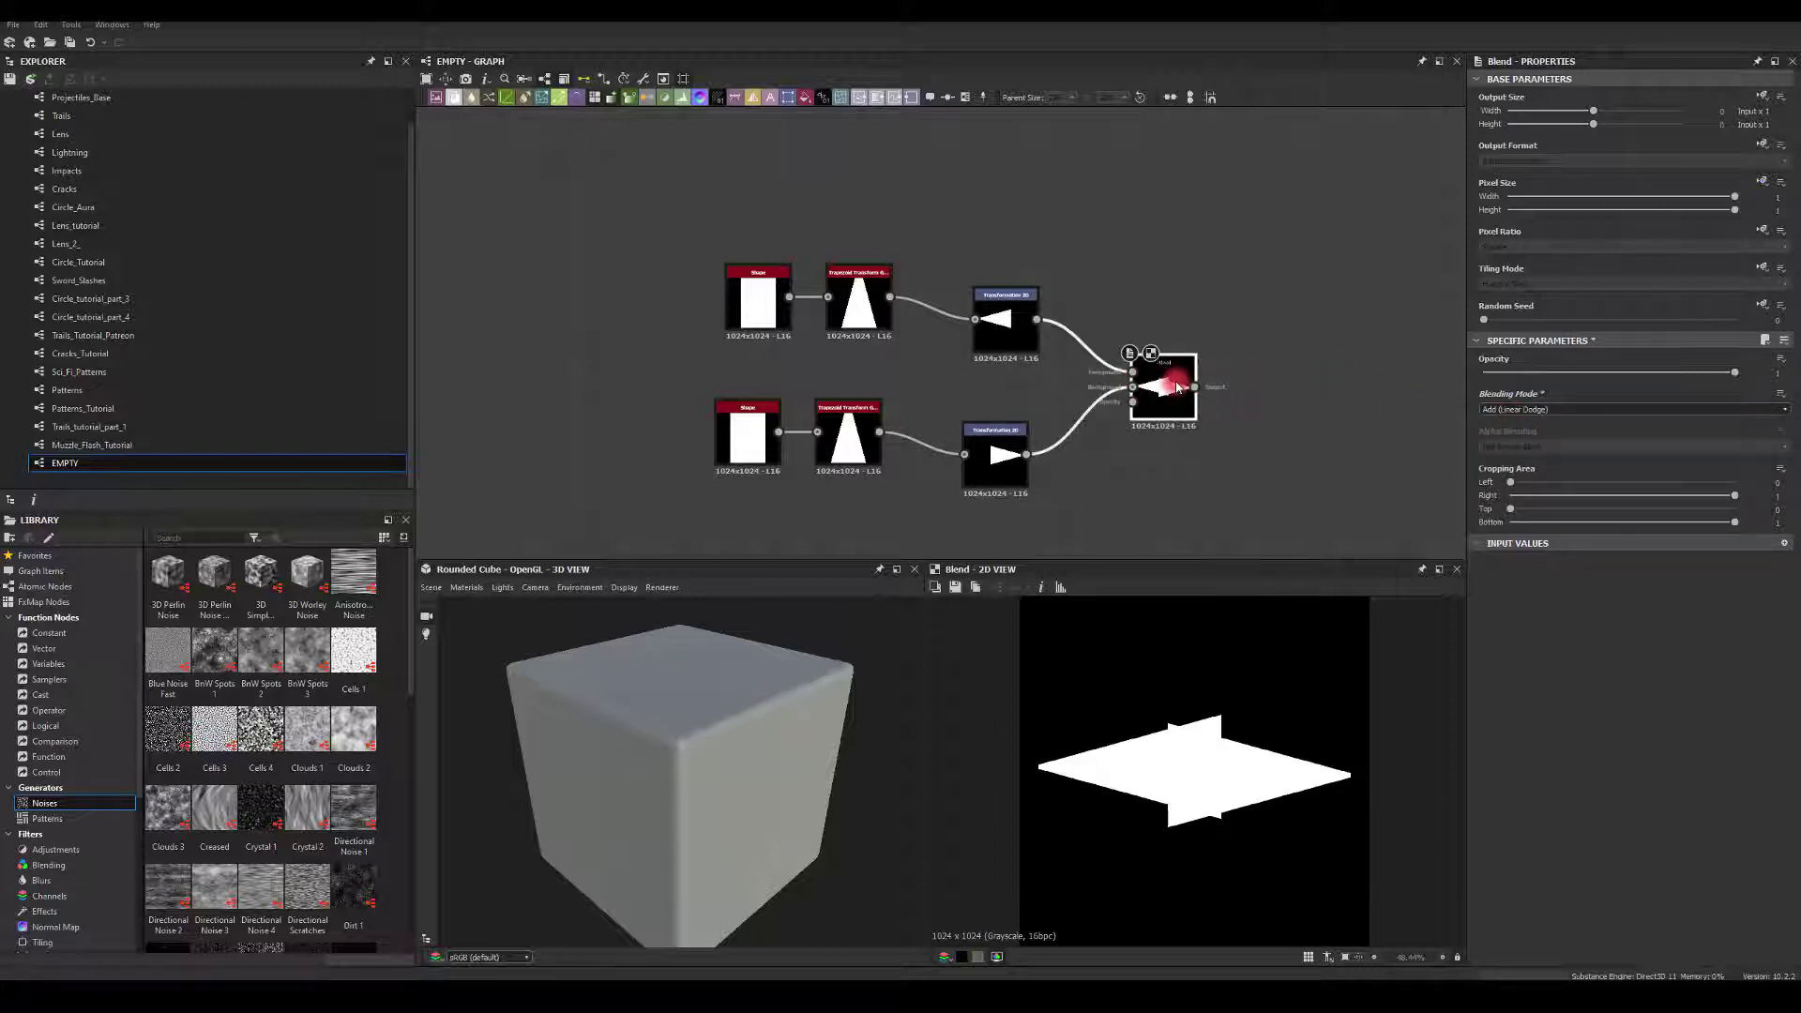
# Offset the right-pointing spike further right so the two halves form a diamond
pyautogui.click(981, 452)
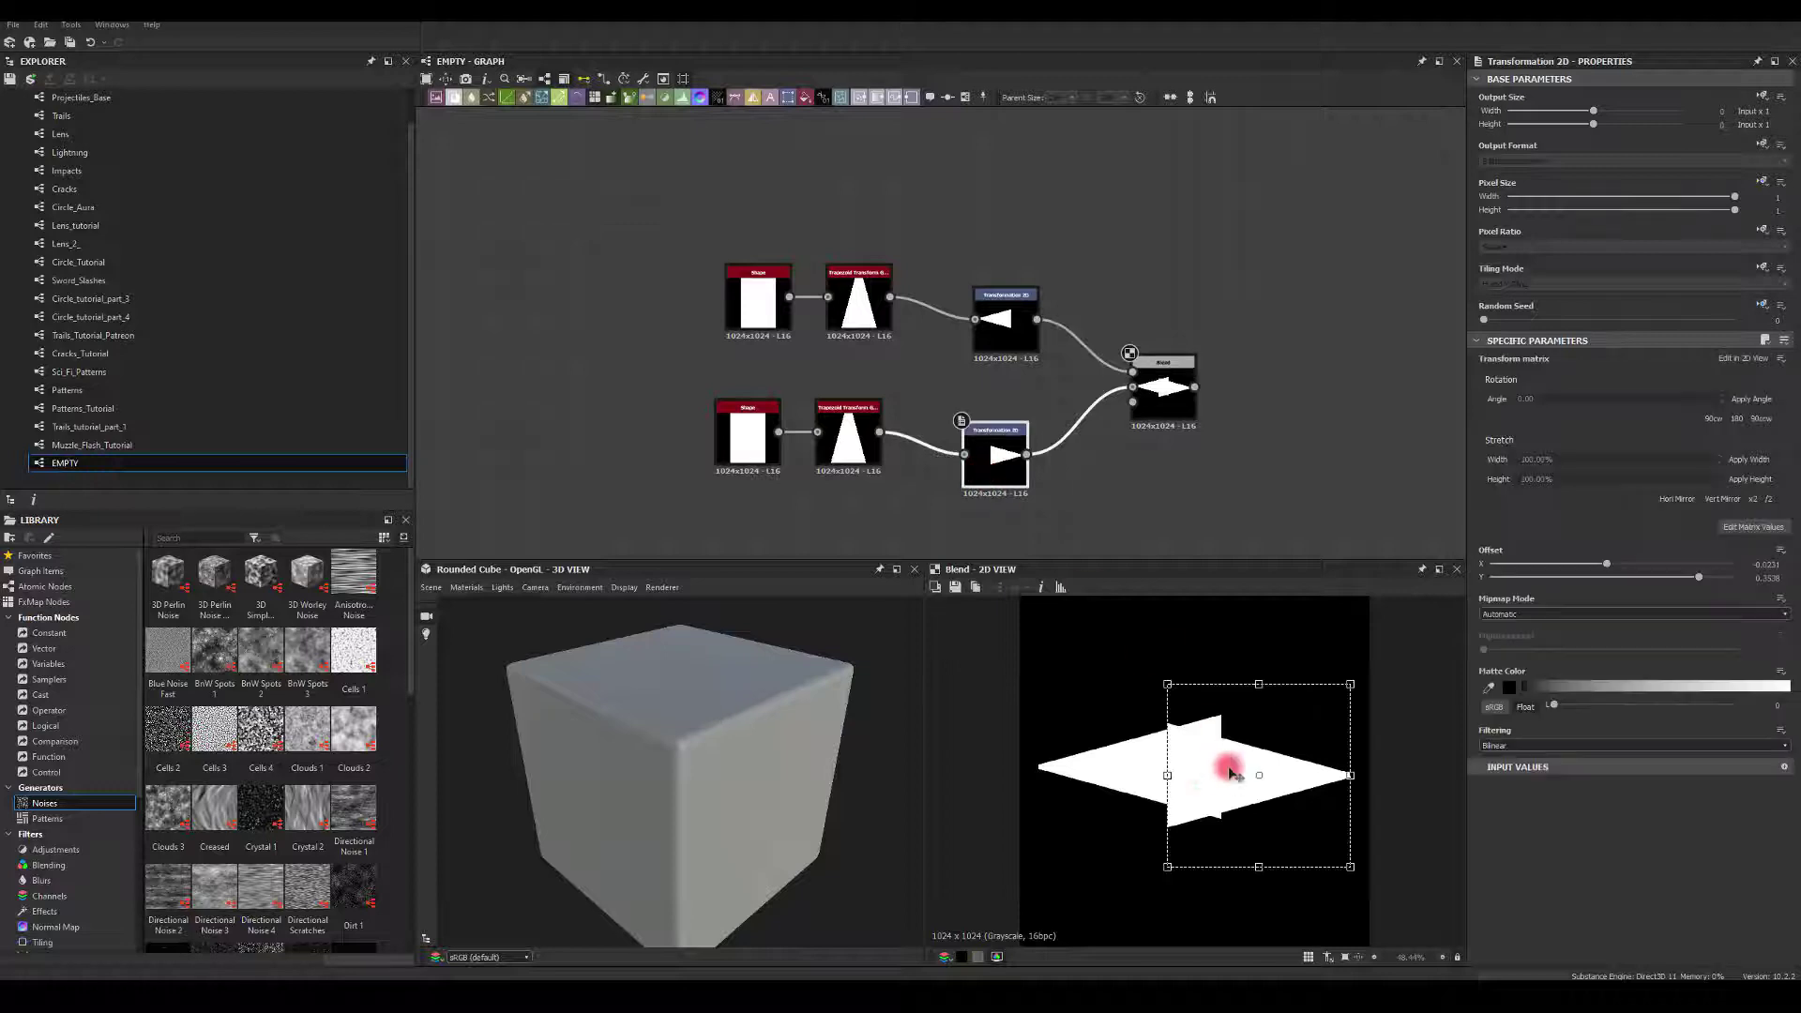
pyautogui.moveTo(1224, 765)
pyautogui.mouseDown()
pyautogui.moveTo(1277, 775)
pyautogui.moveTo(1258, 764)
pyautogui.mouseUp()
pyautogui.click(1391, 767)
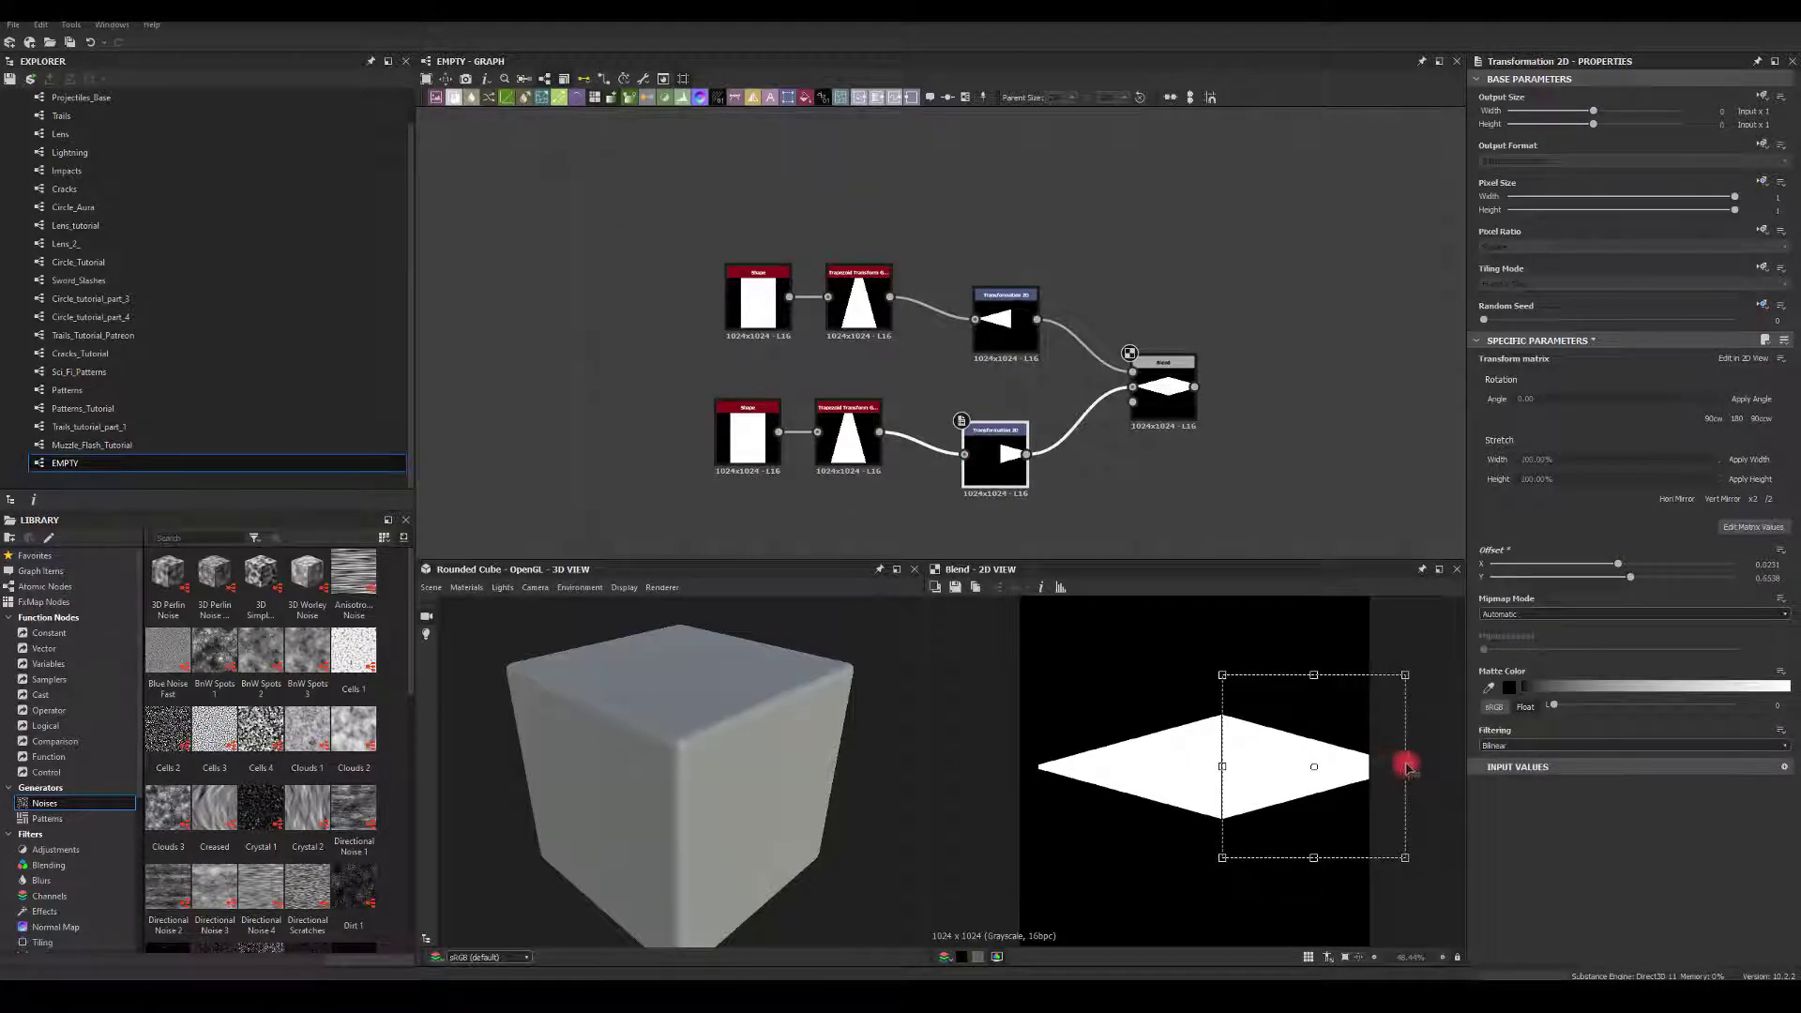
pyautogui.moveTo(1407, 768); pyautogui.dragTo(1304, 765)
pyautogui.hotkey('ctrl', 'z')
# Reduce the lower trapezoid's Top Stretch slightly
pyautogui.click(849, 439)
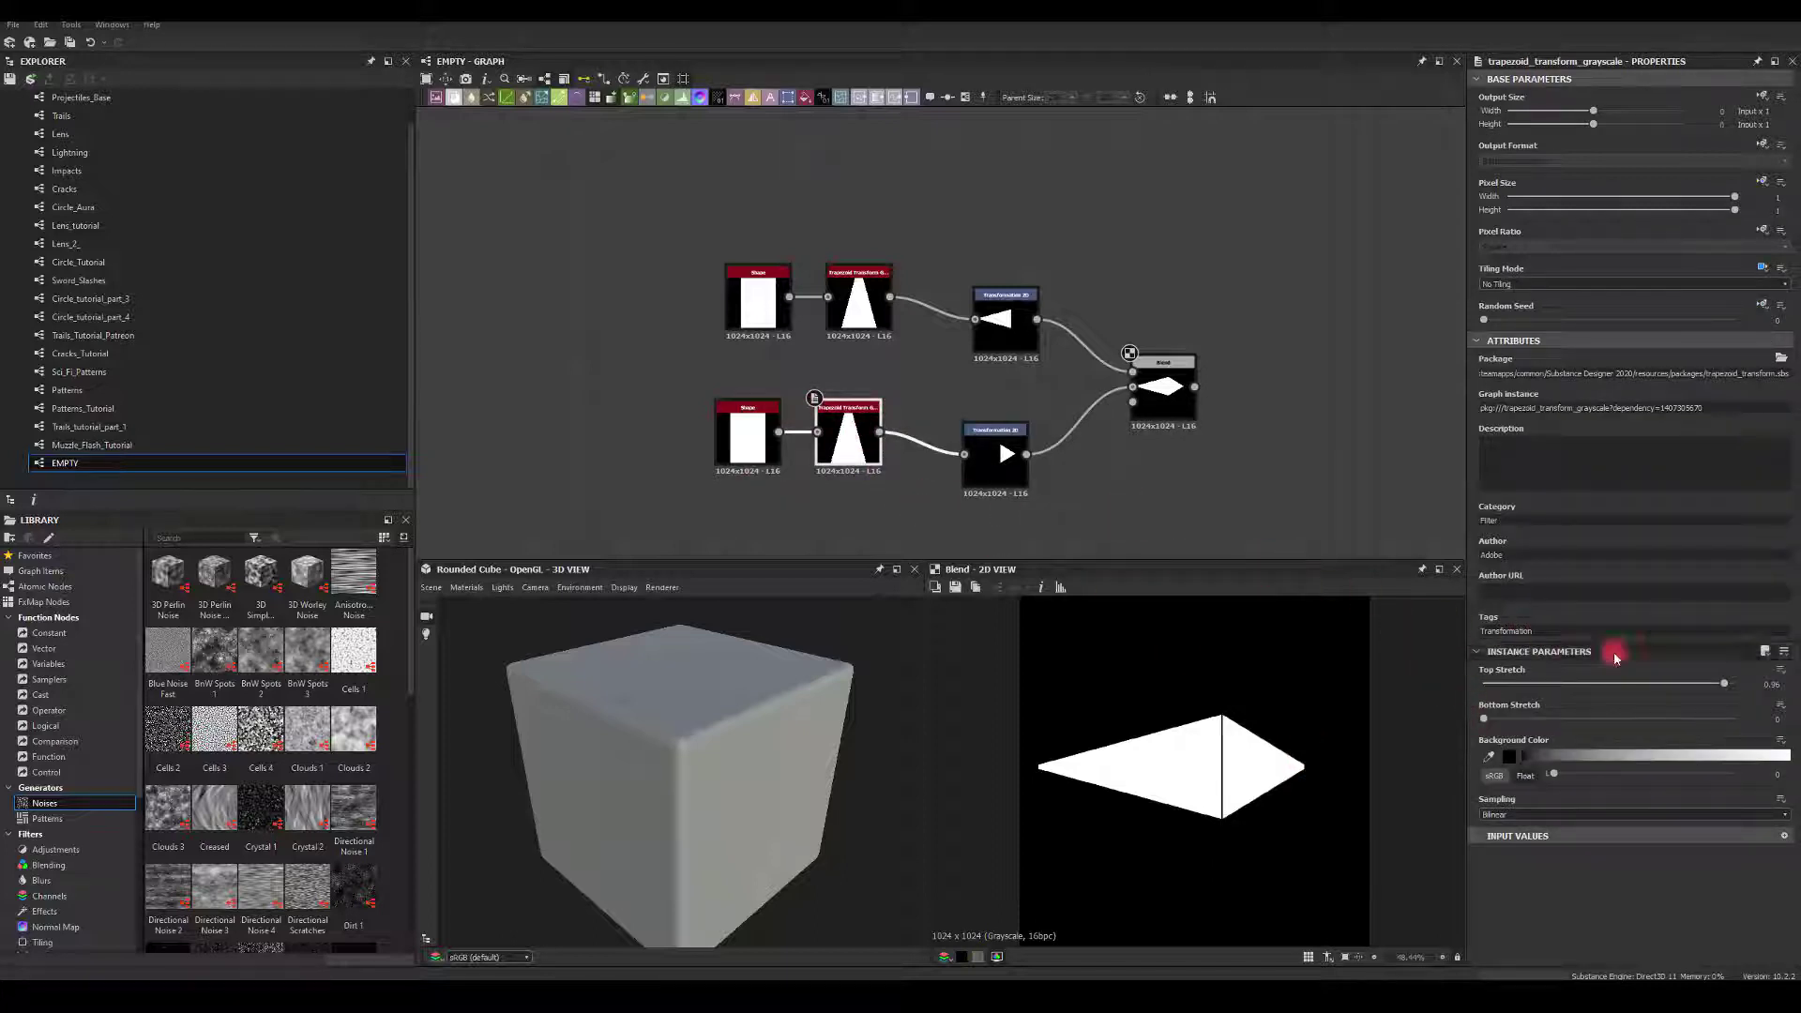
pyautogui.moveTo(1724, 684); pyautogui.dragTo(1656, 684)
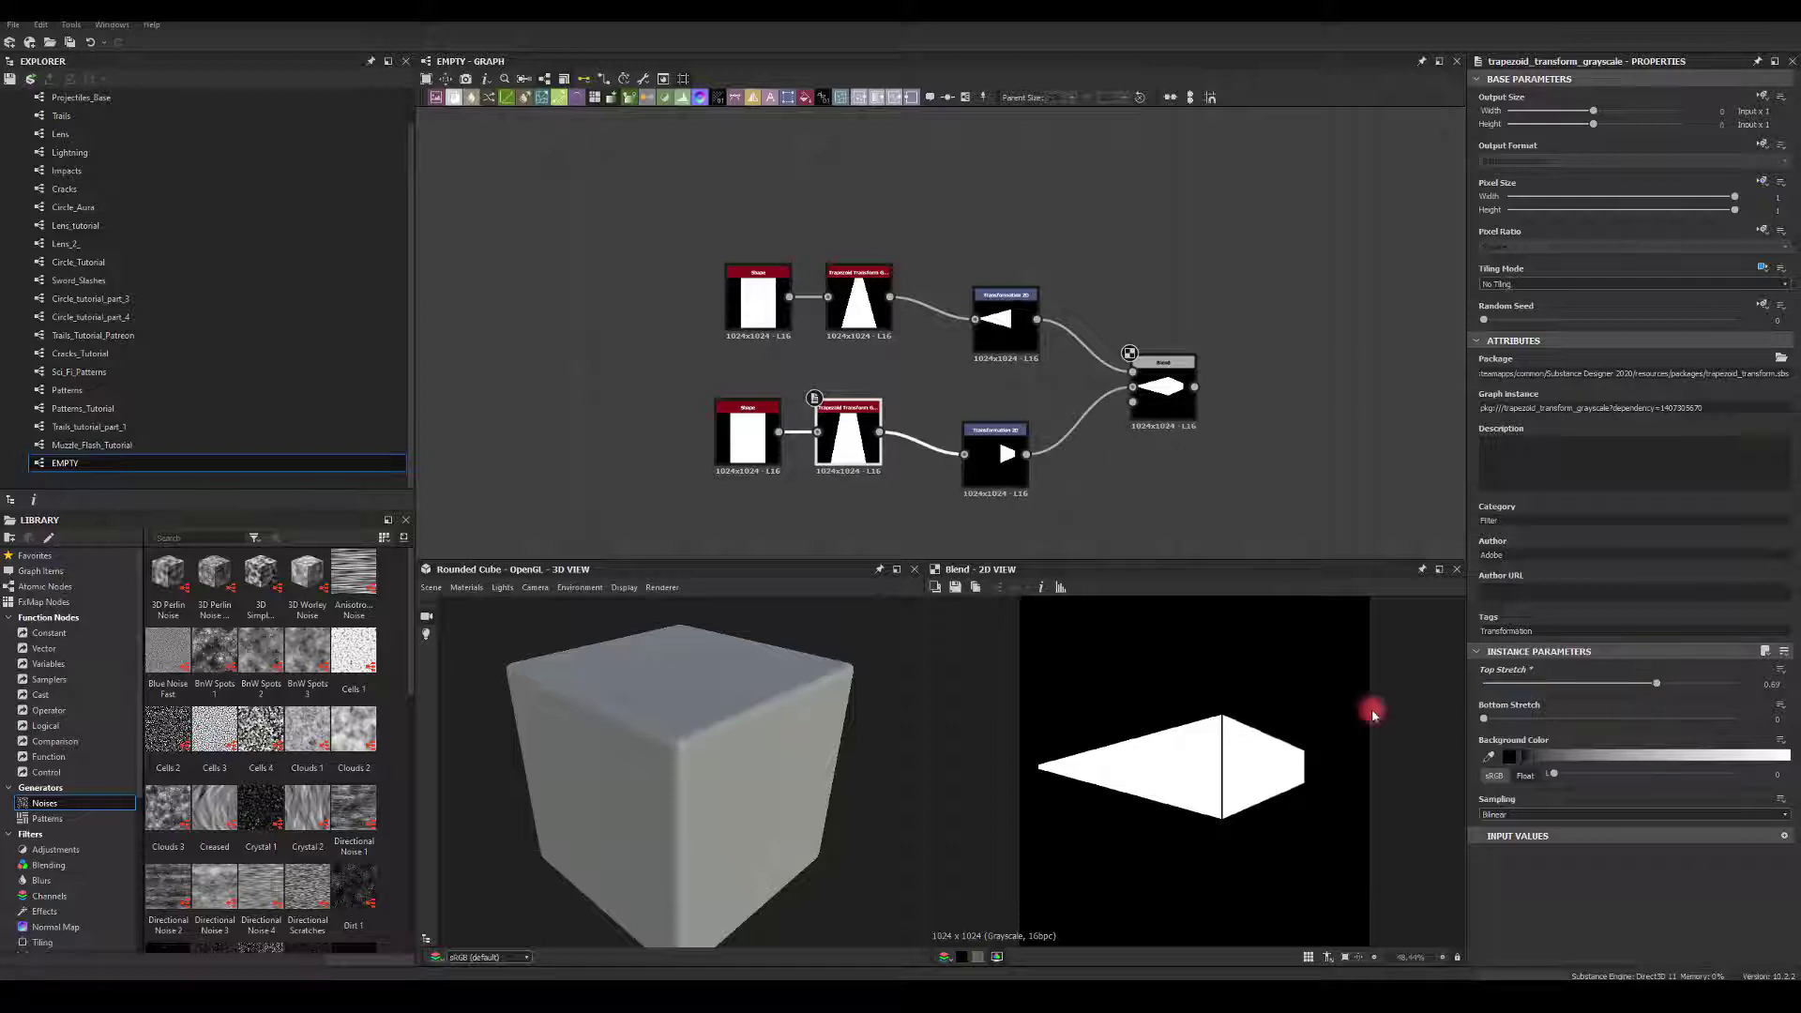
pyautogui.click(965, 455)
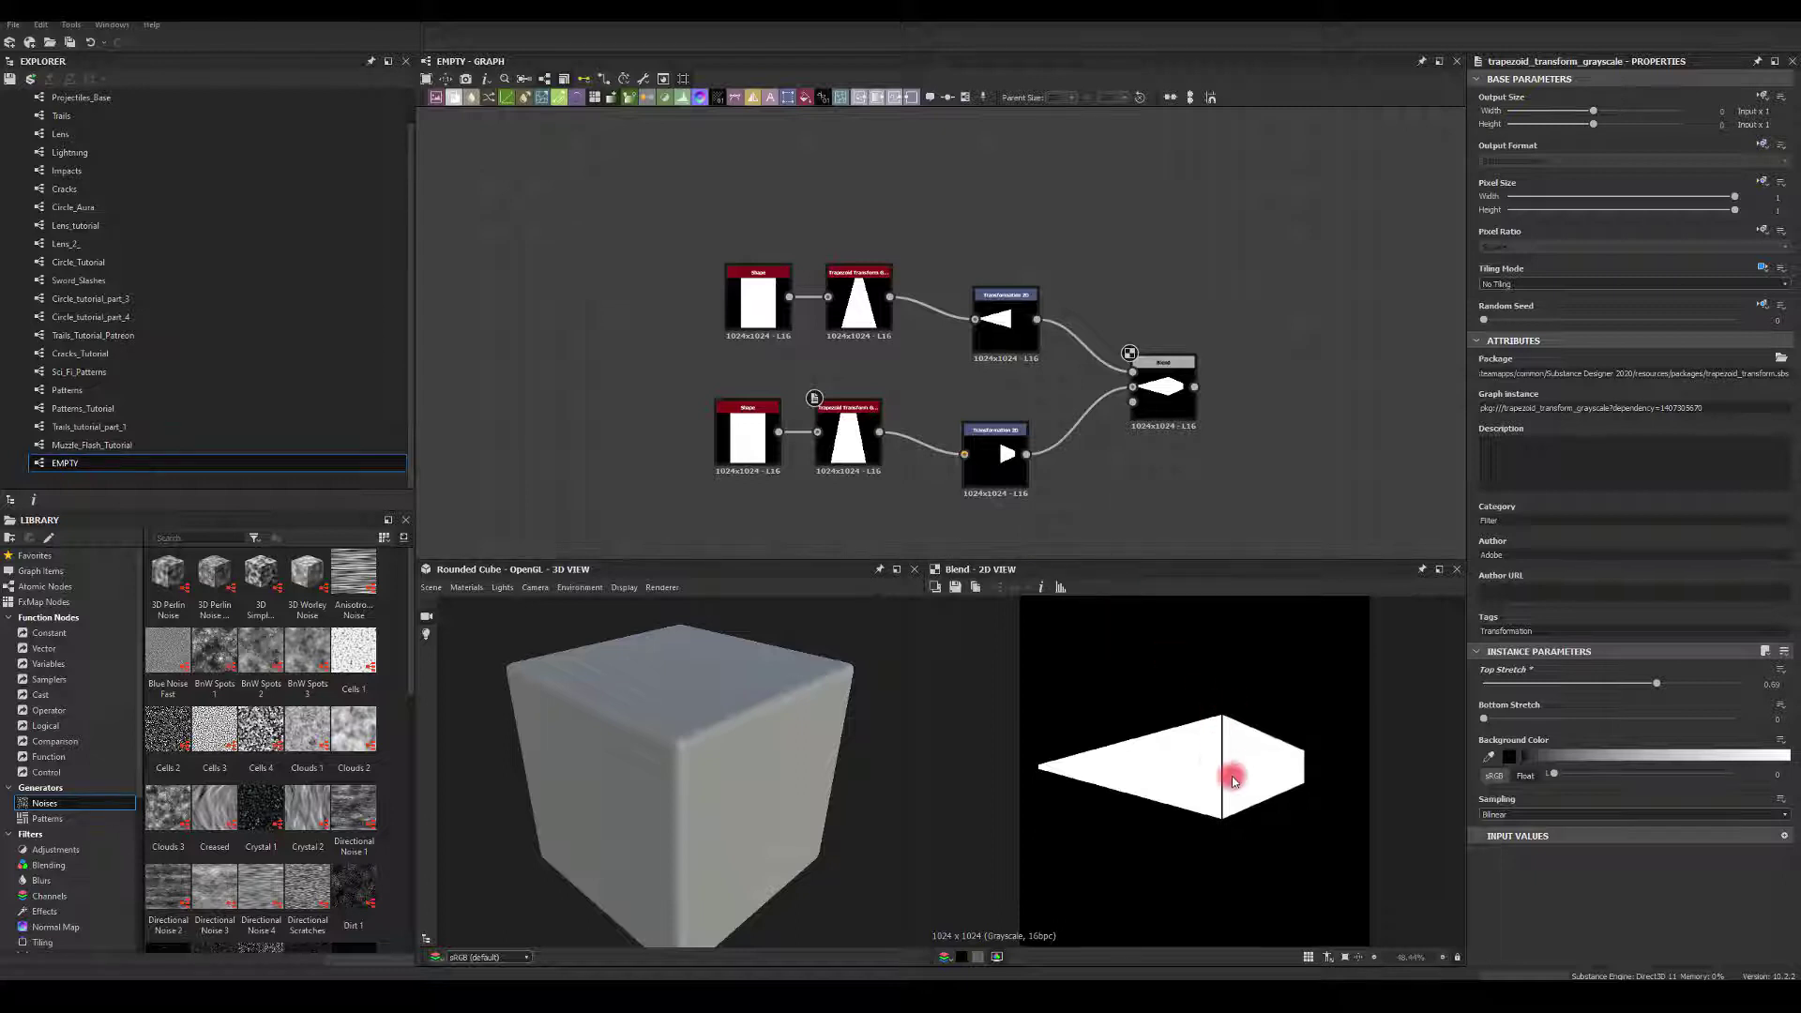
pyautogui.scroll(5, 1233, 741)
# Fine-tune the right spike's offset to close the seam, then fit the 2D view
pyautogui.click(1009, 439)
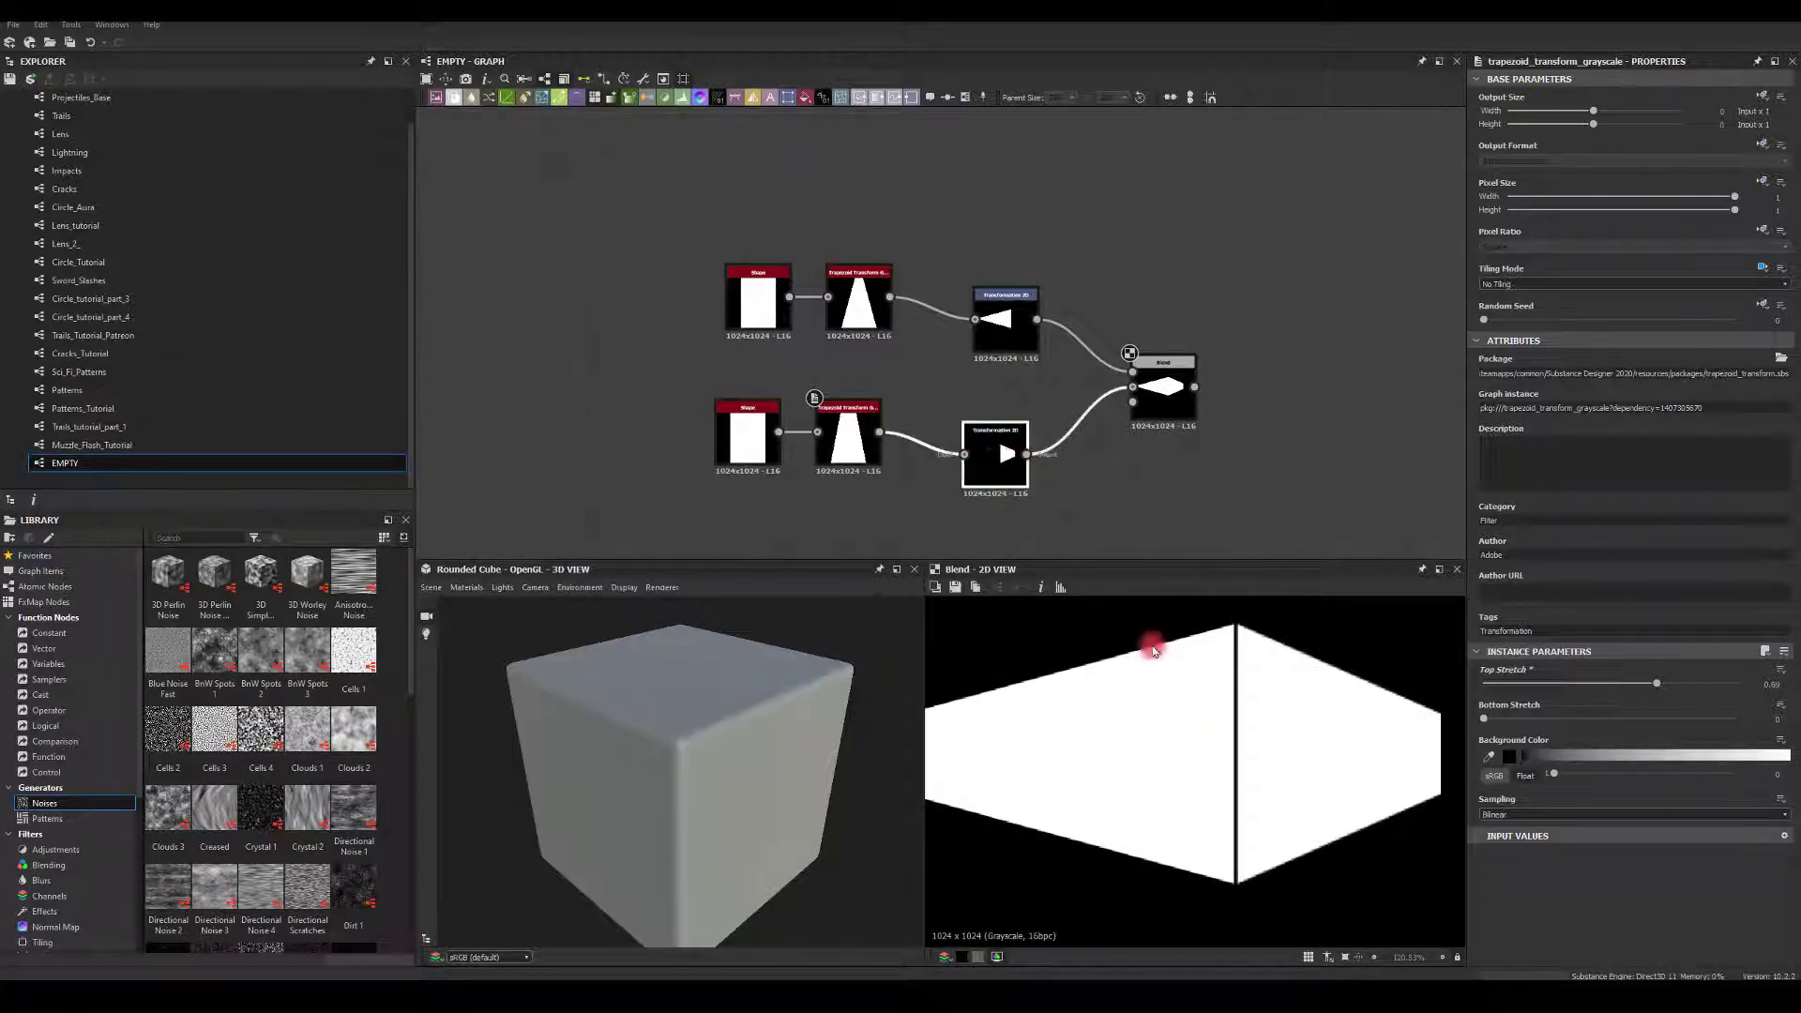
pyautogui.moveTo(1315, 728); pyautogui.dragTo(1316, 728)
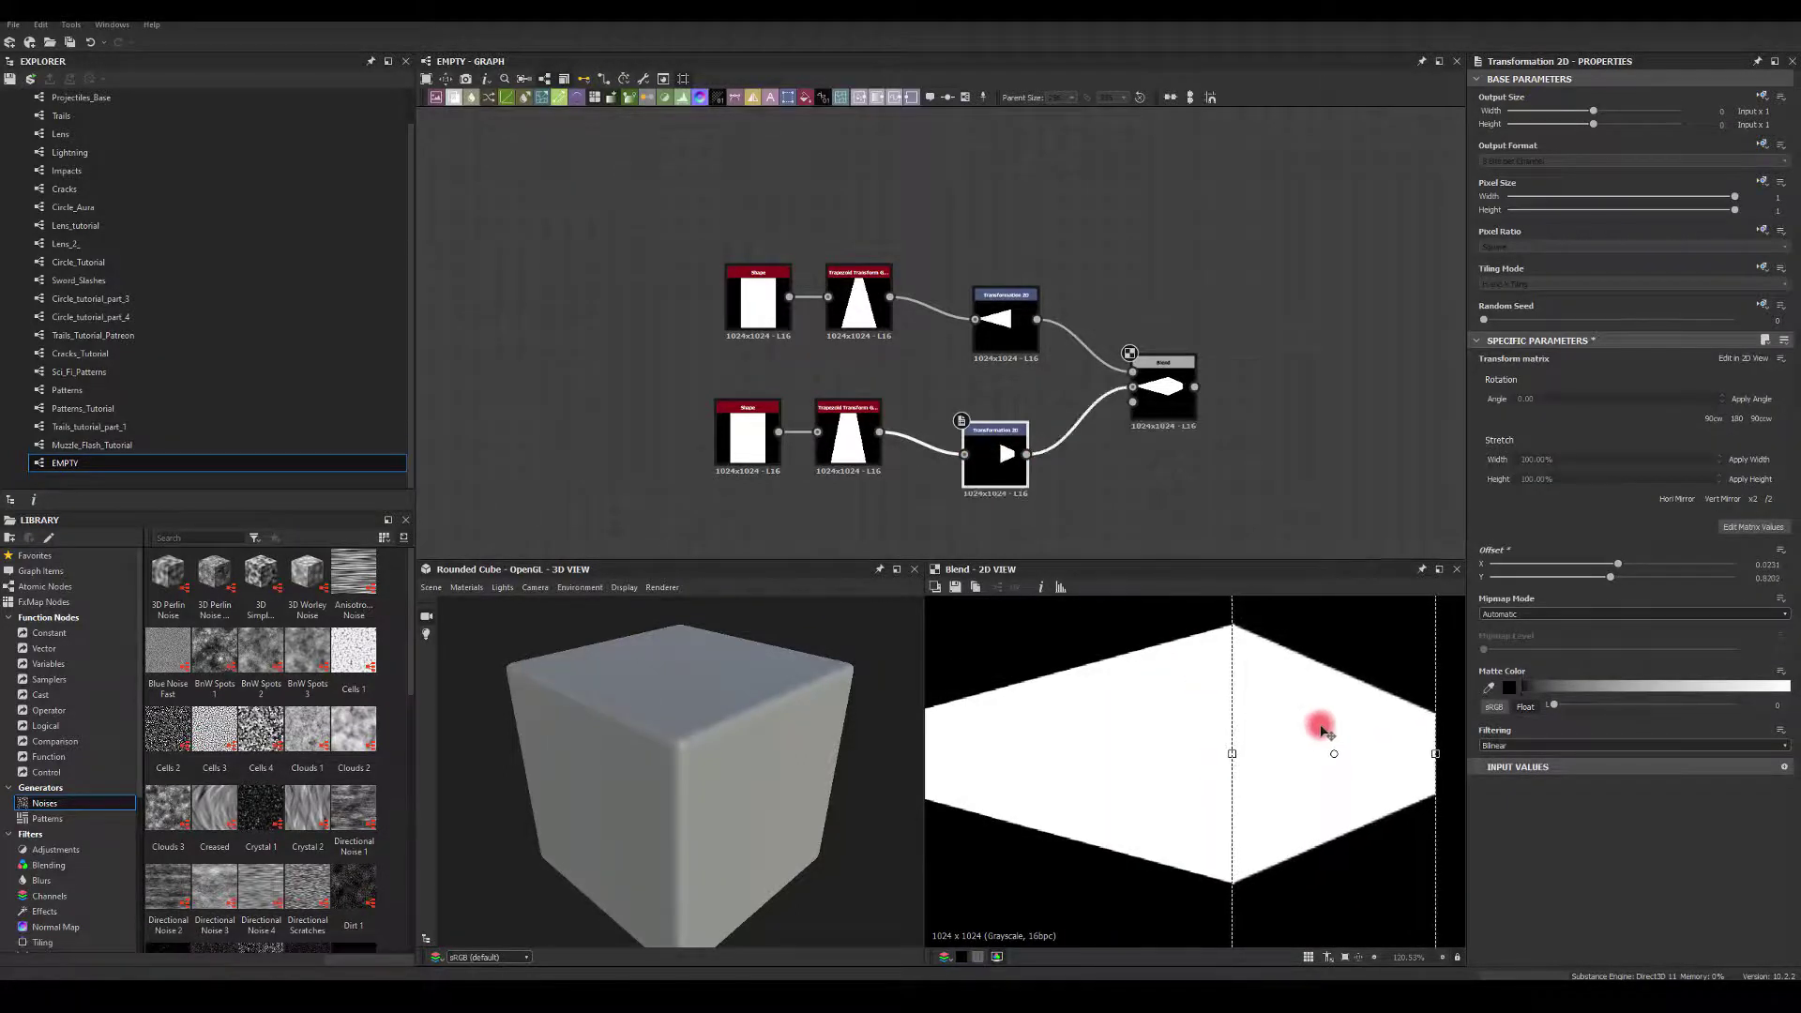
pyautogui.click(1243, 469)
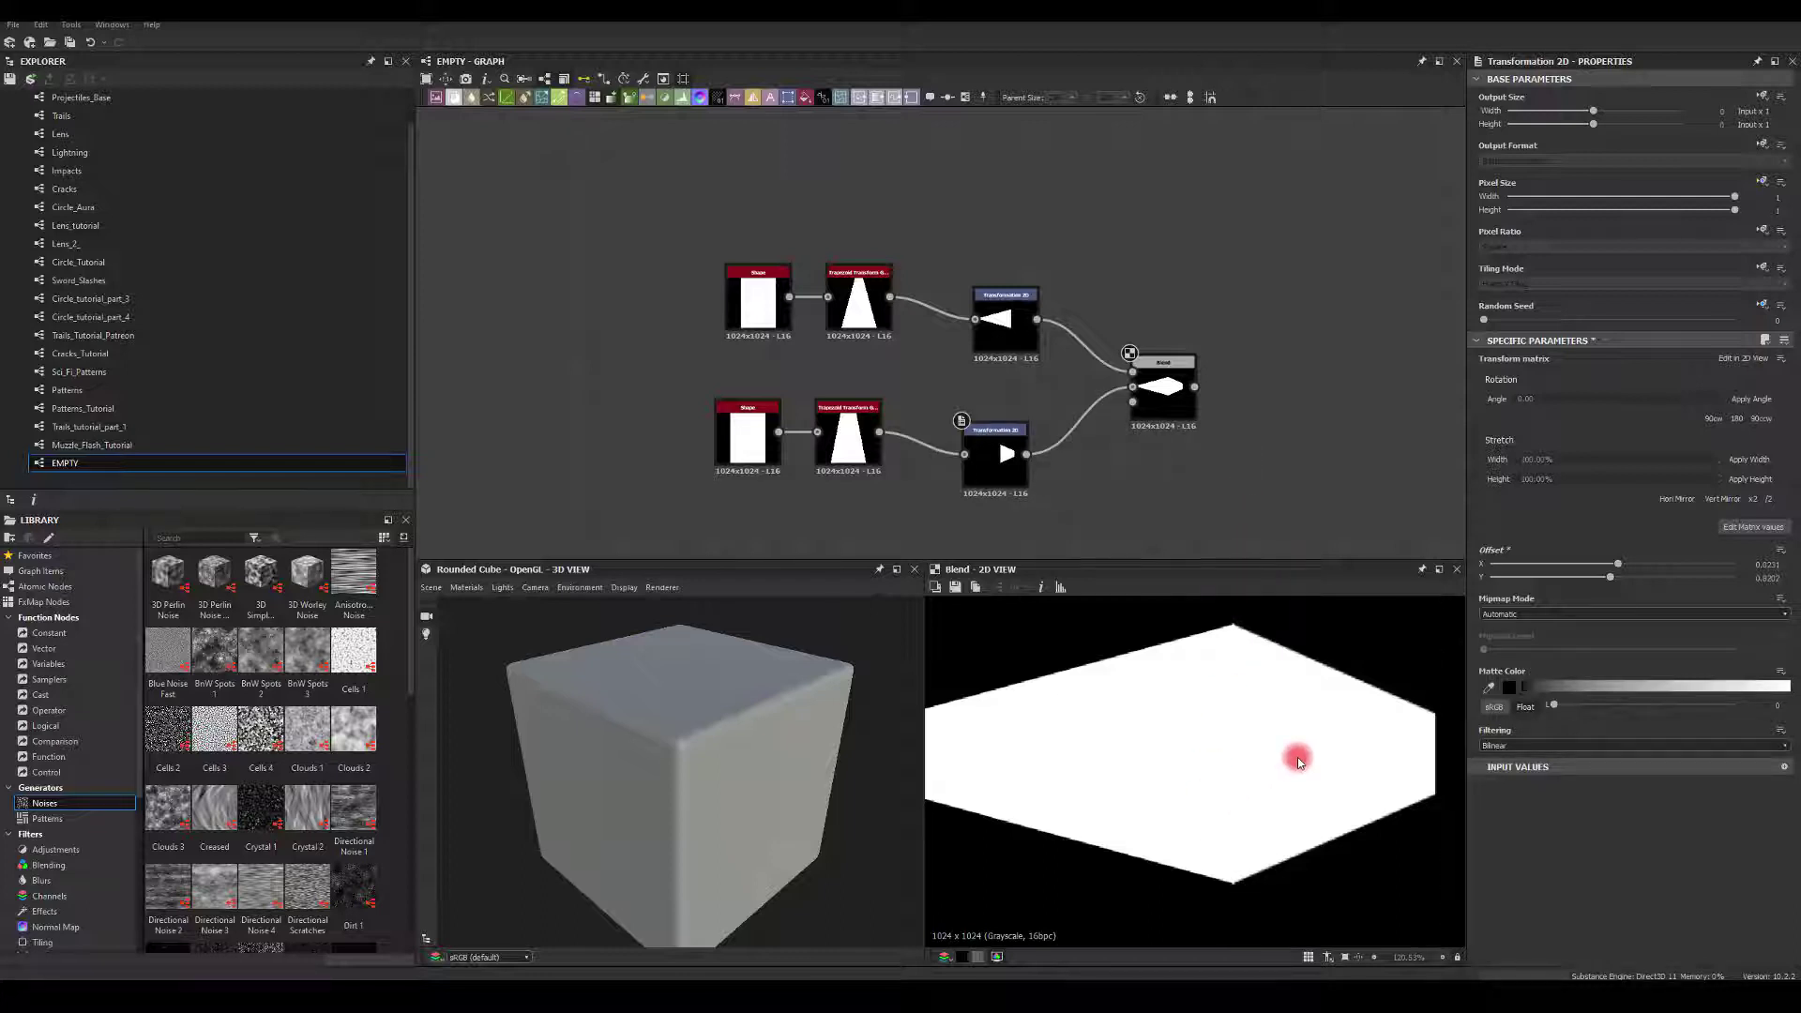
pyautogui.click(1004, 457)
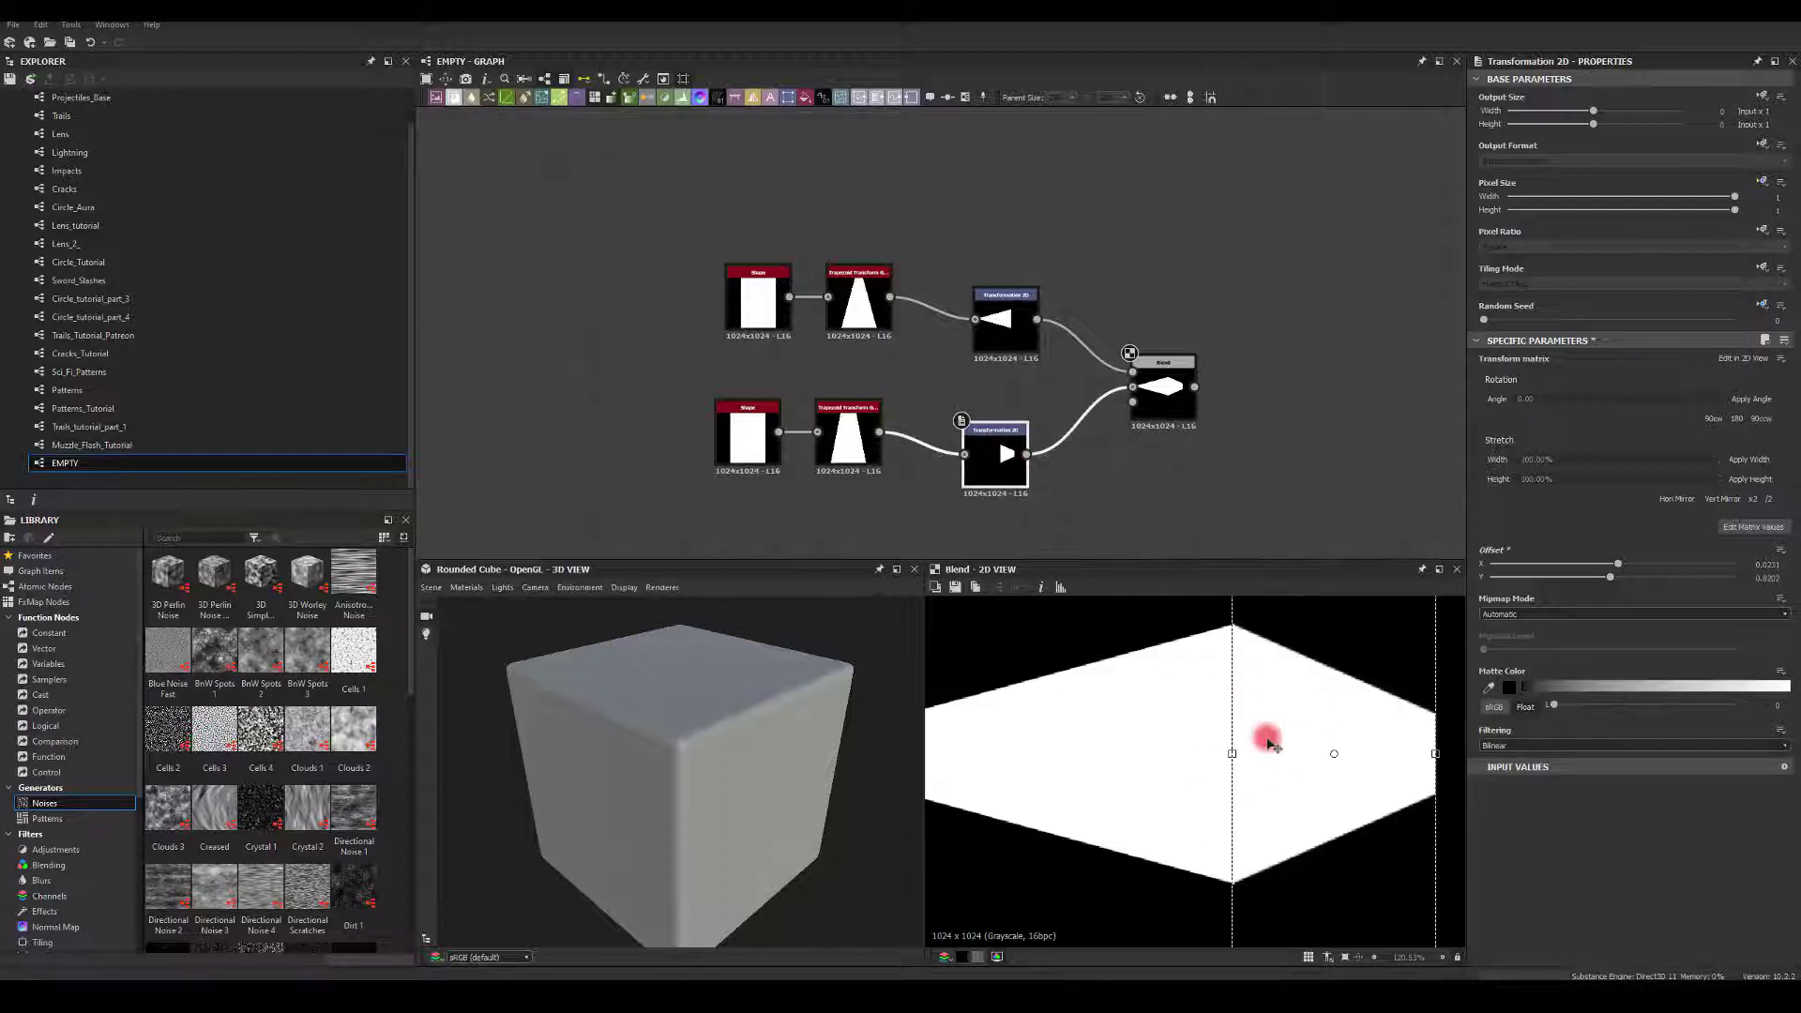
pyautogui.moveTo(1258, 736); pyautogui.dragTo(1271, 743)
pyautogui.click(1228, 465)
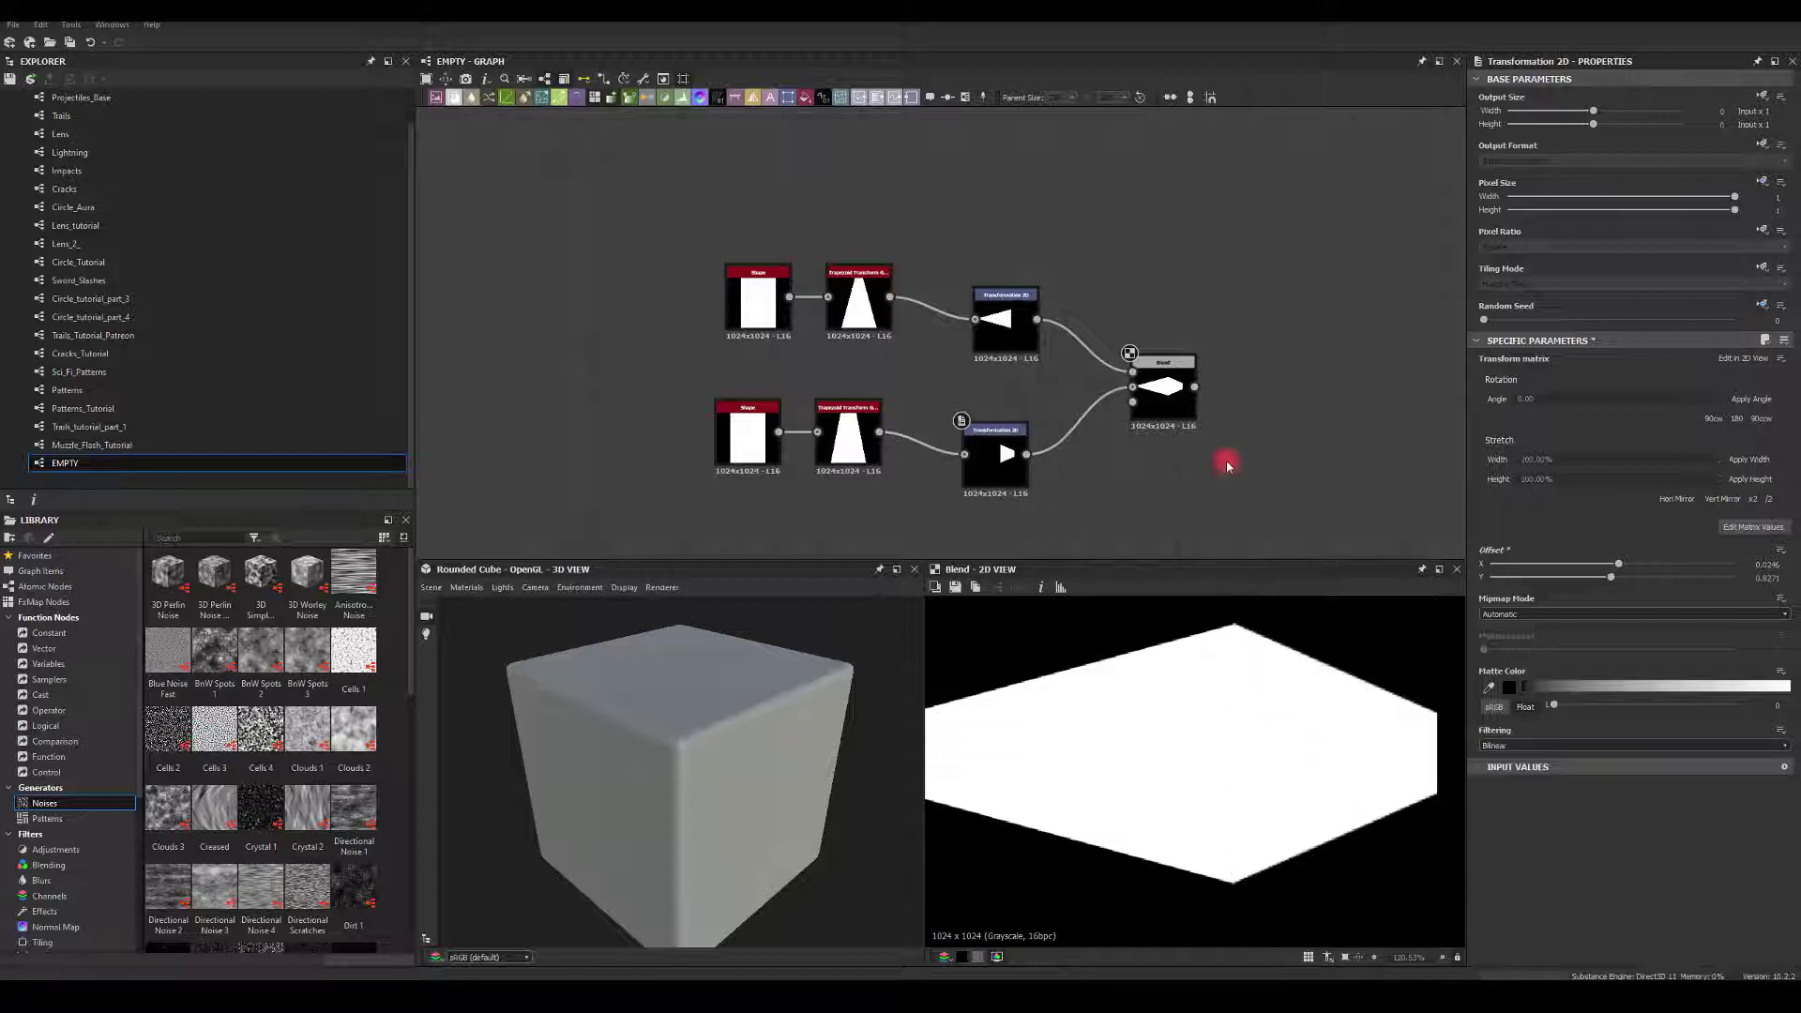
pyautogui.press('f')
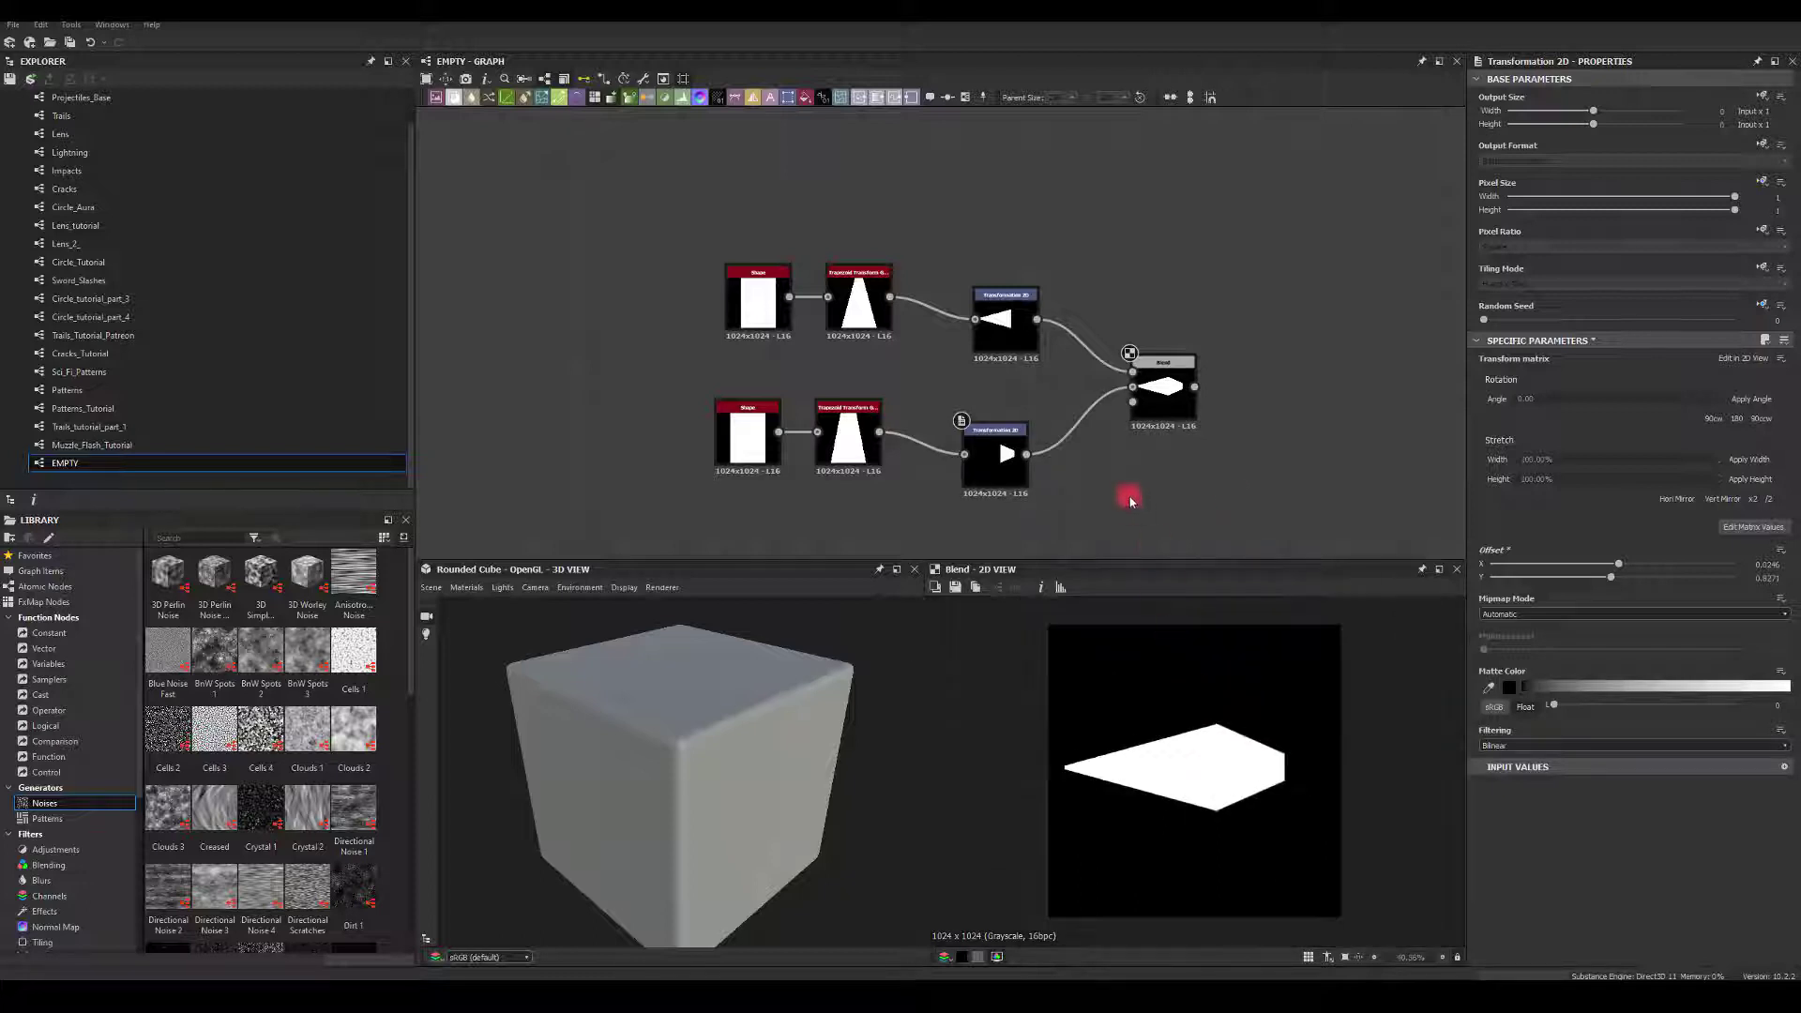
pyautogui.click(1163, 380)
pyautogui.moveTo(1201, 355); pyautogui.dragTo(1088, 405, button='middle')
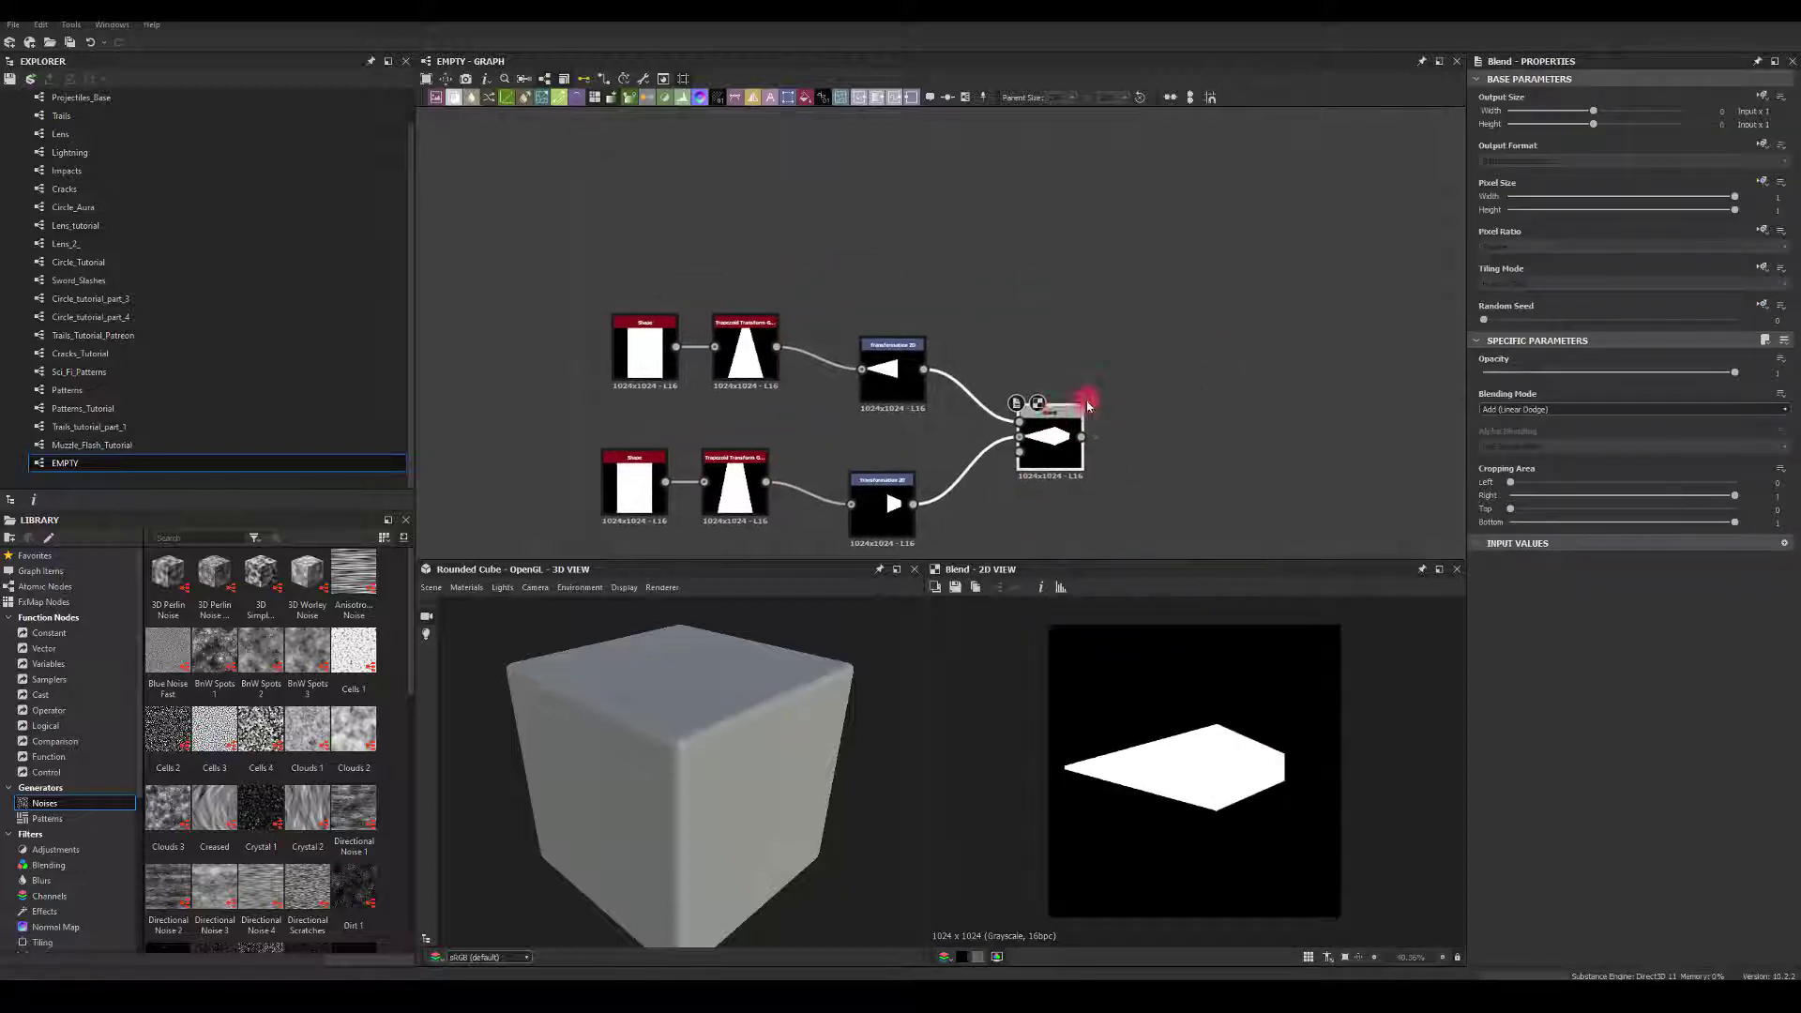
# Add a Splatter Circular fed by the Blend, with Pattern set to Image Input
pyautogui.moveTo(1081, 436); pyautogui.dragTo(1196, 431)
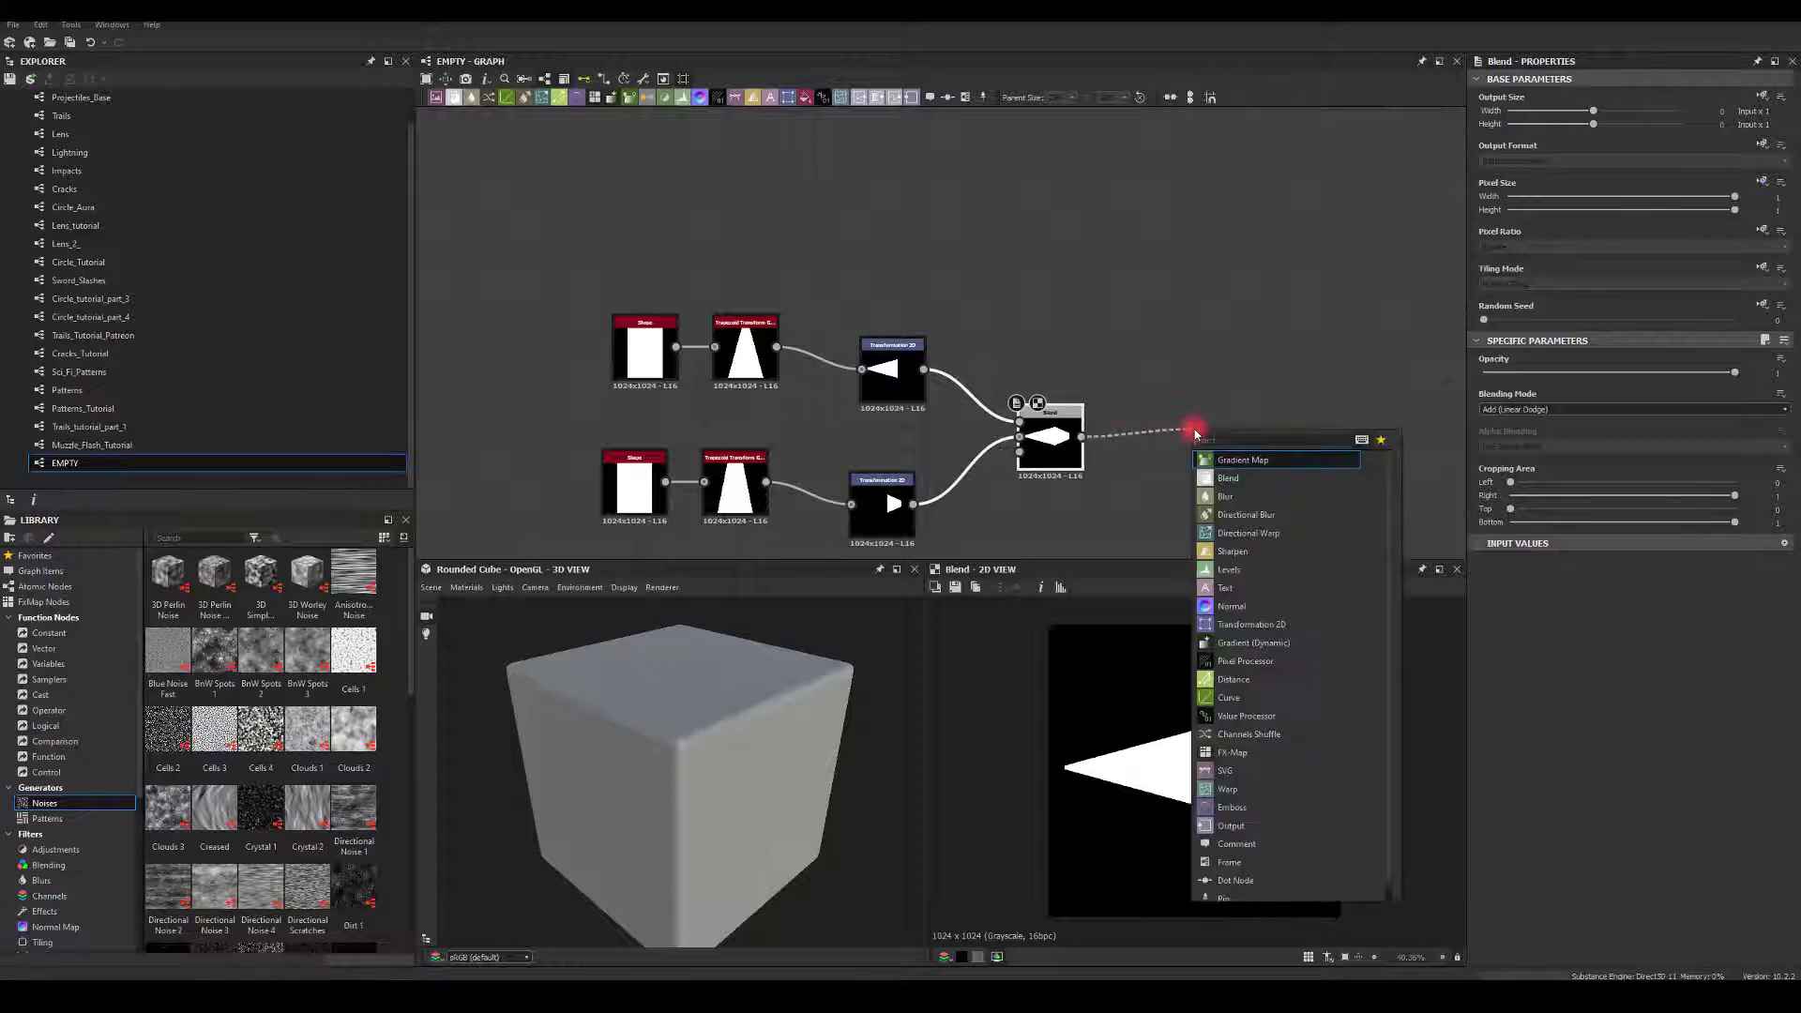
pyautogui.write('spl')
pyautogui.click(1231, 463)
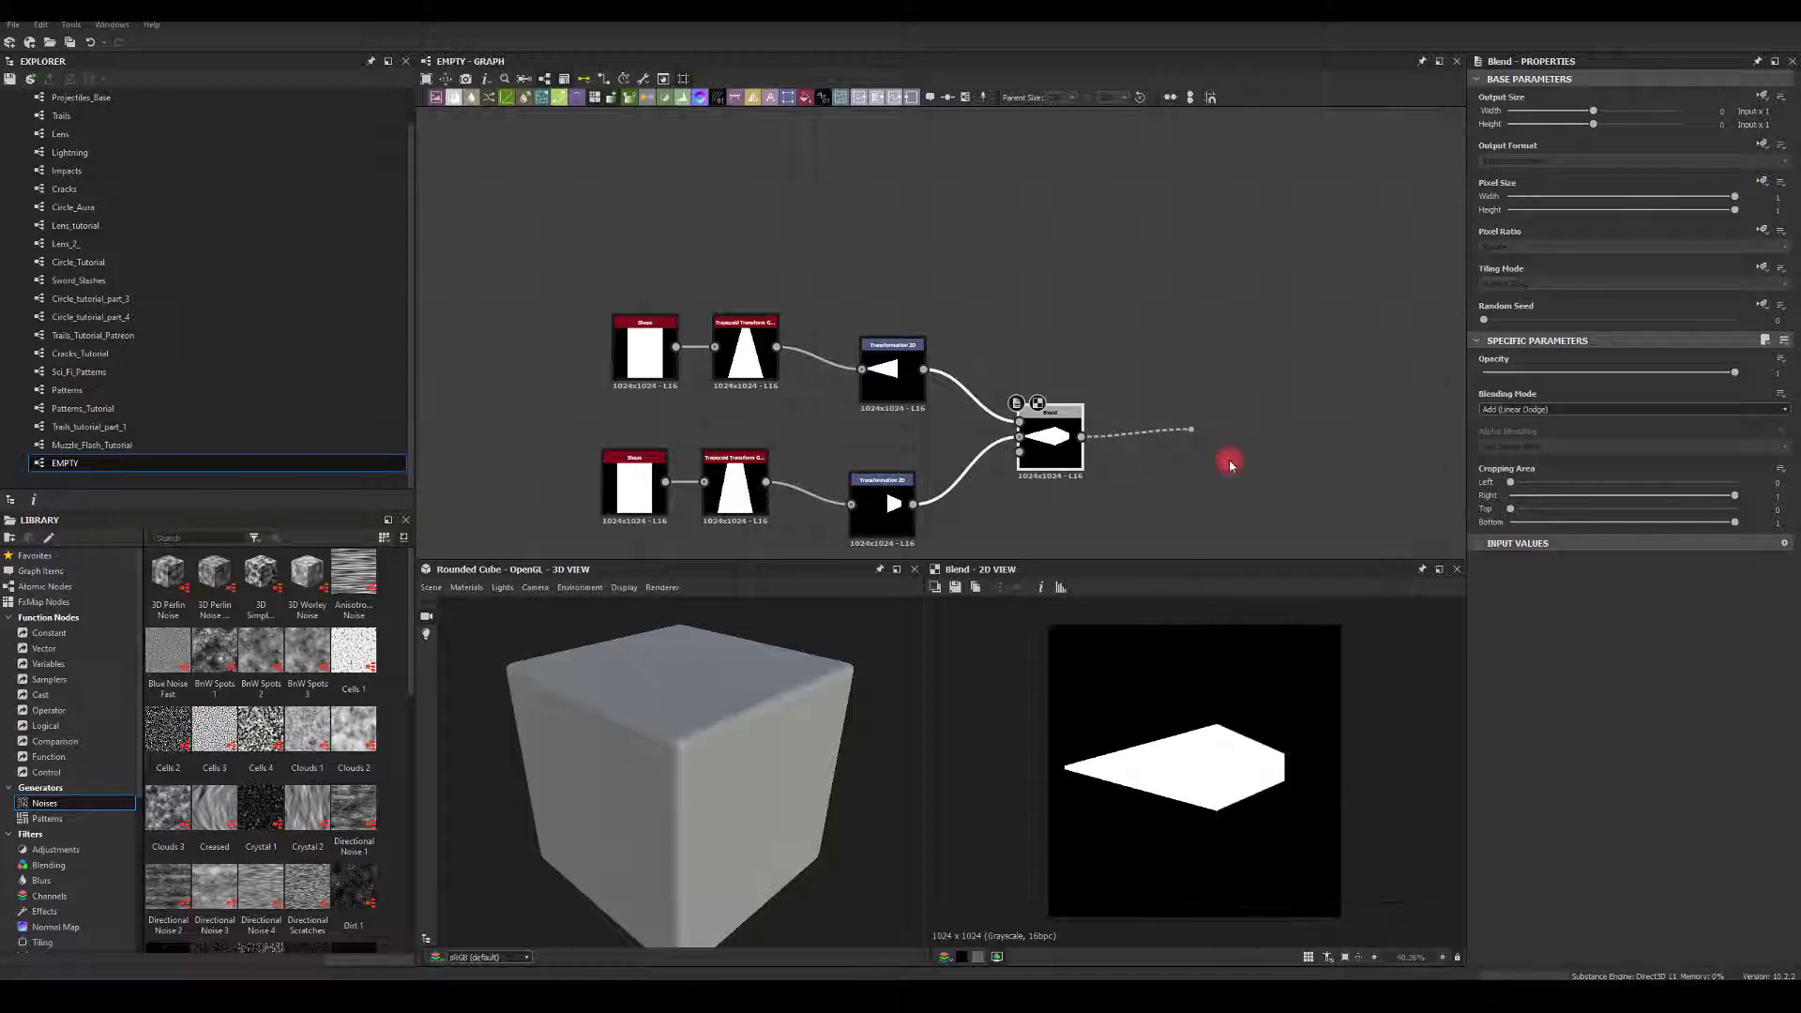
pyautogui.moveTo(1082, 437); pyautogui.dragTo(1205, 433)
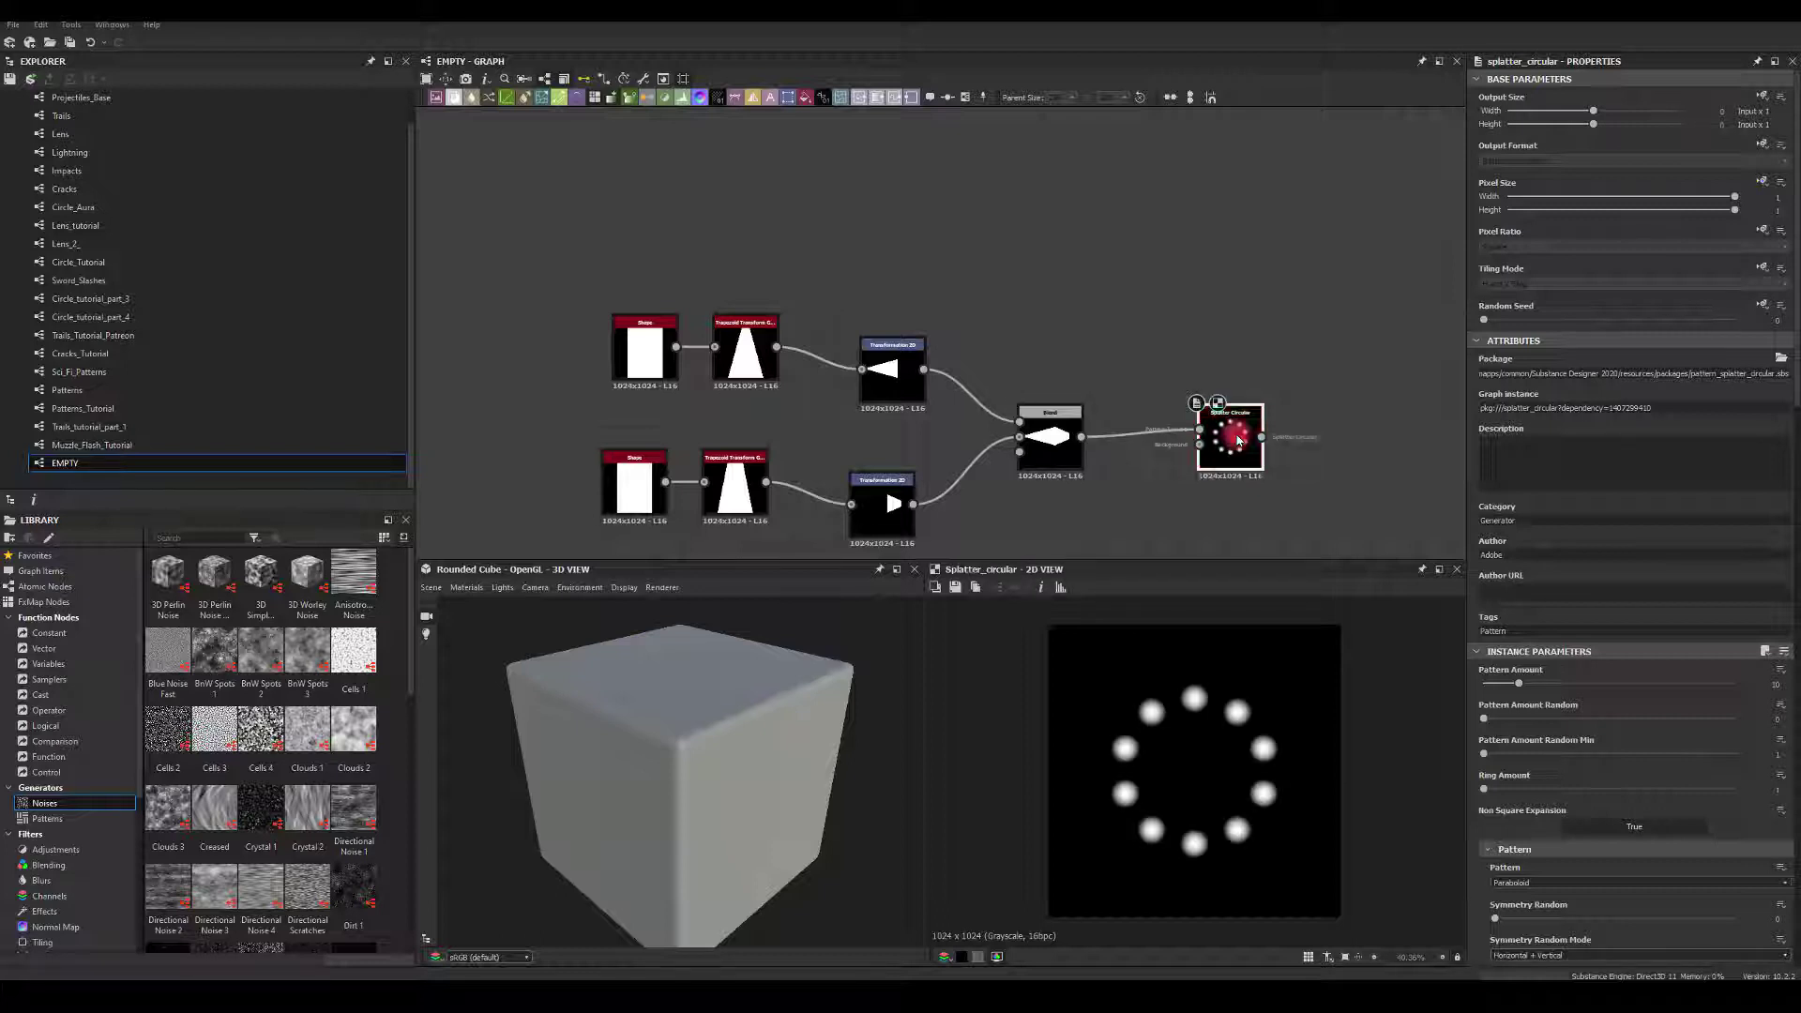
pyautogui.click(1504, 884)
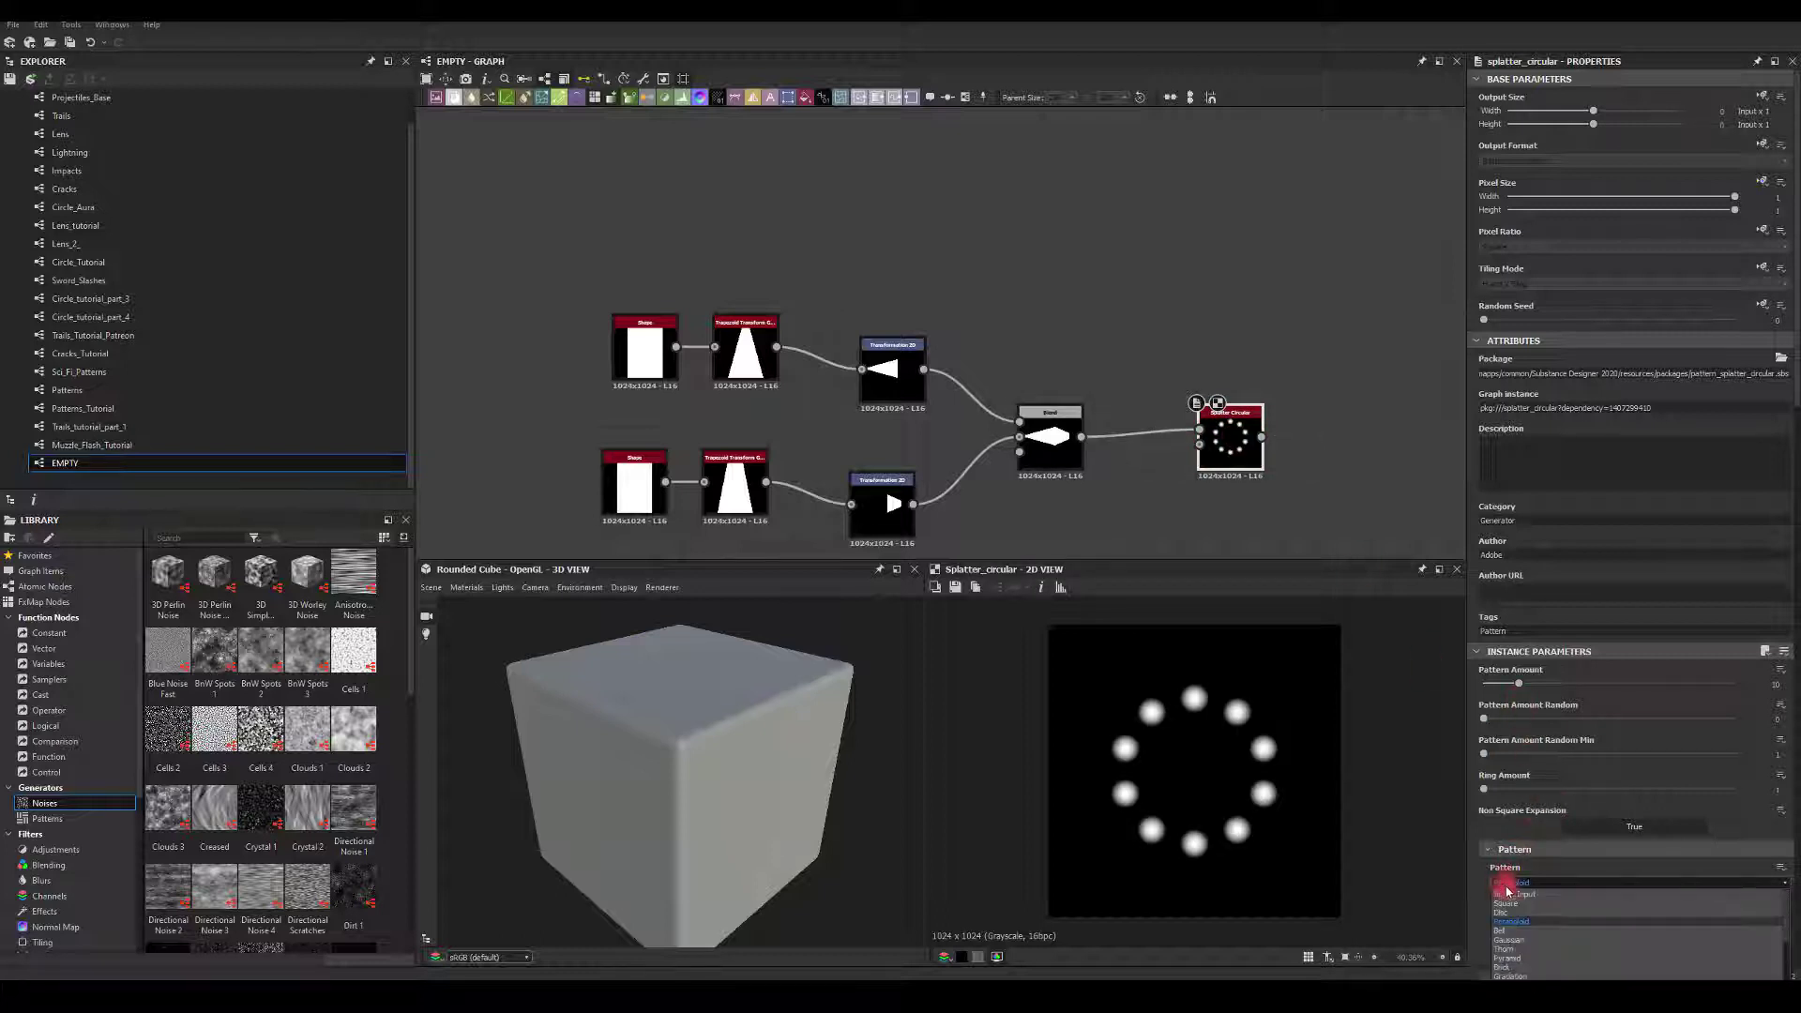
pyautogui.click(1512, 950)
pyautogui.scroll(3, 1278, 467)
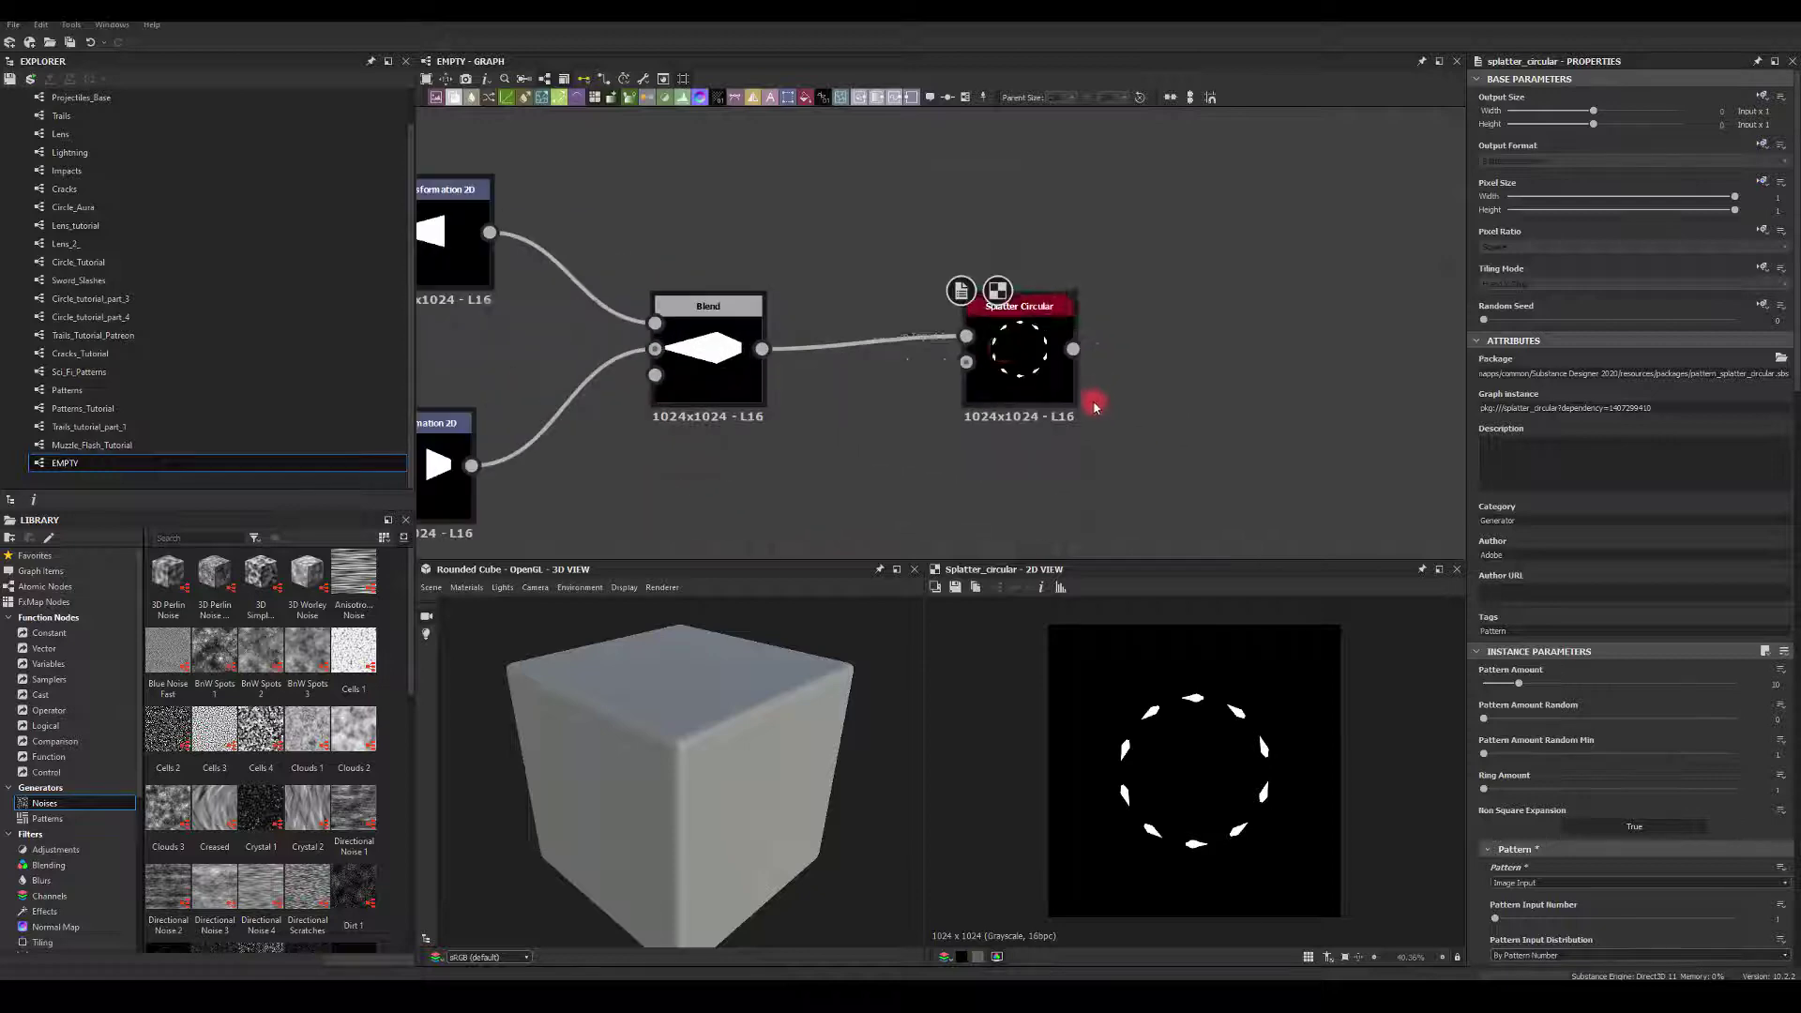
# Raise Pattern Rotation so the shards point outward and adjust the ring Radius
pyautogui.scroll(-3, 1550, 809)
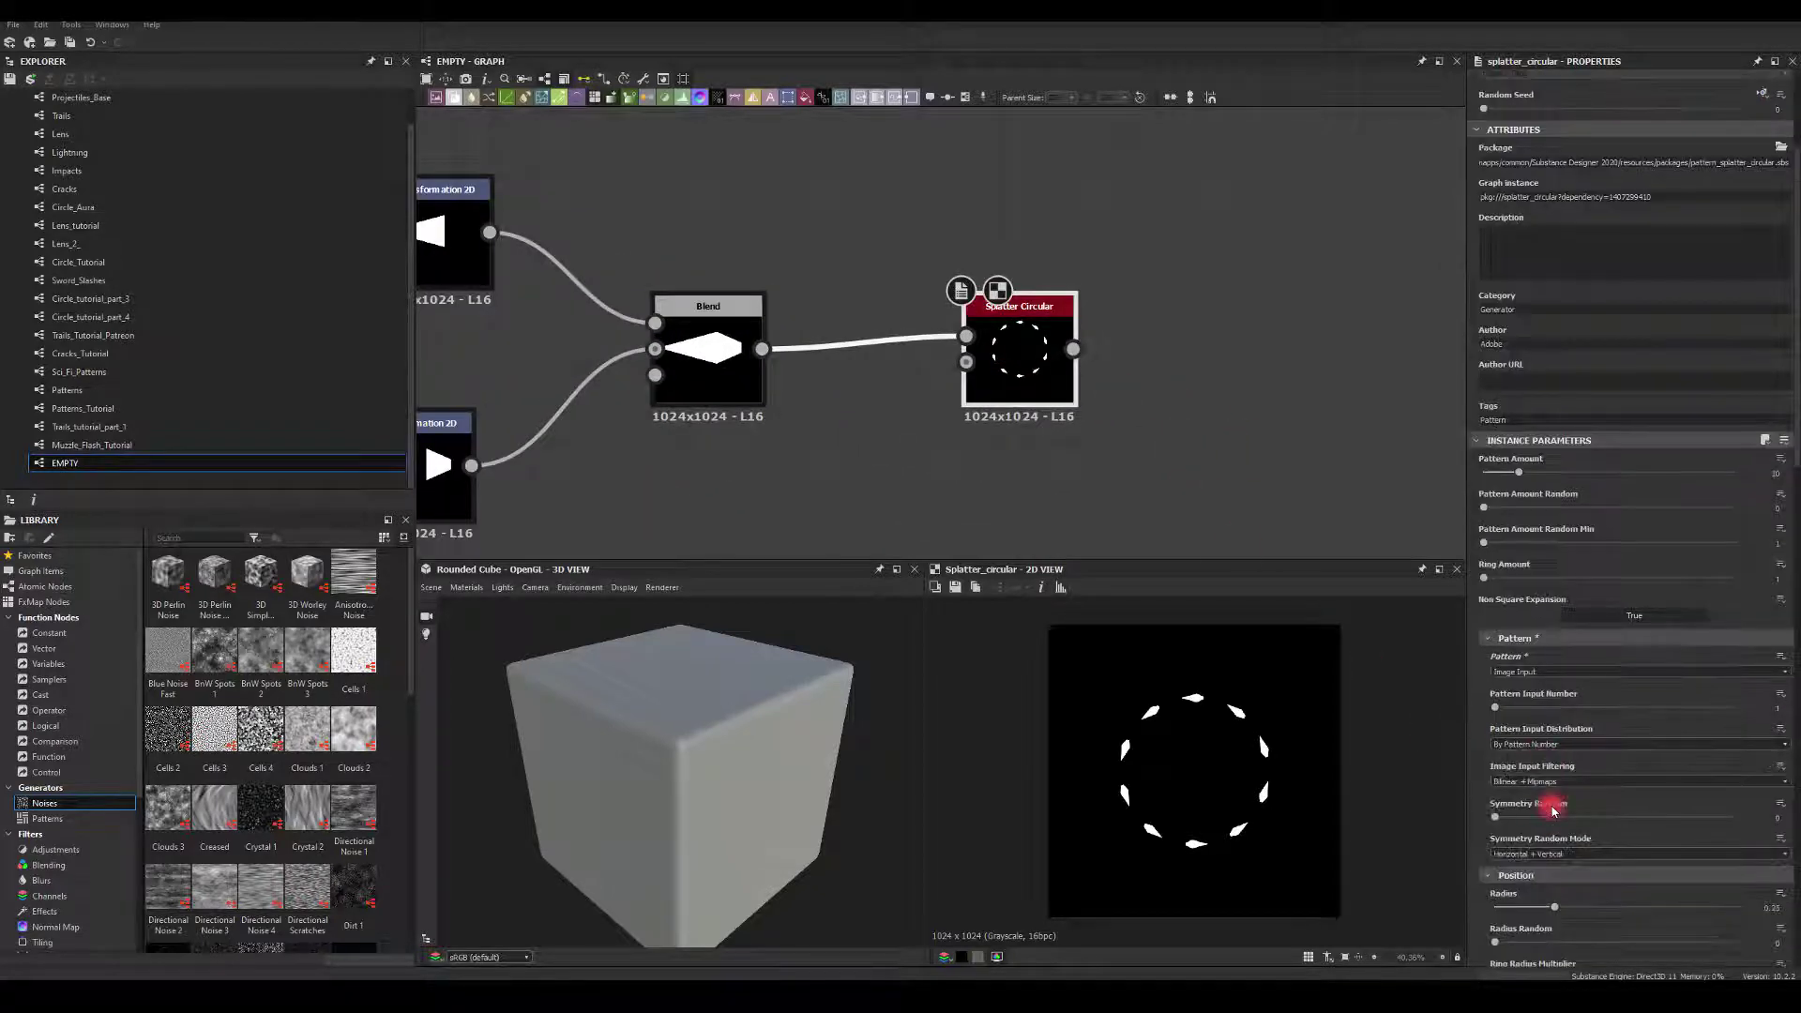
pyautogui.scroll(-8, 1533, 805)
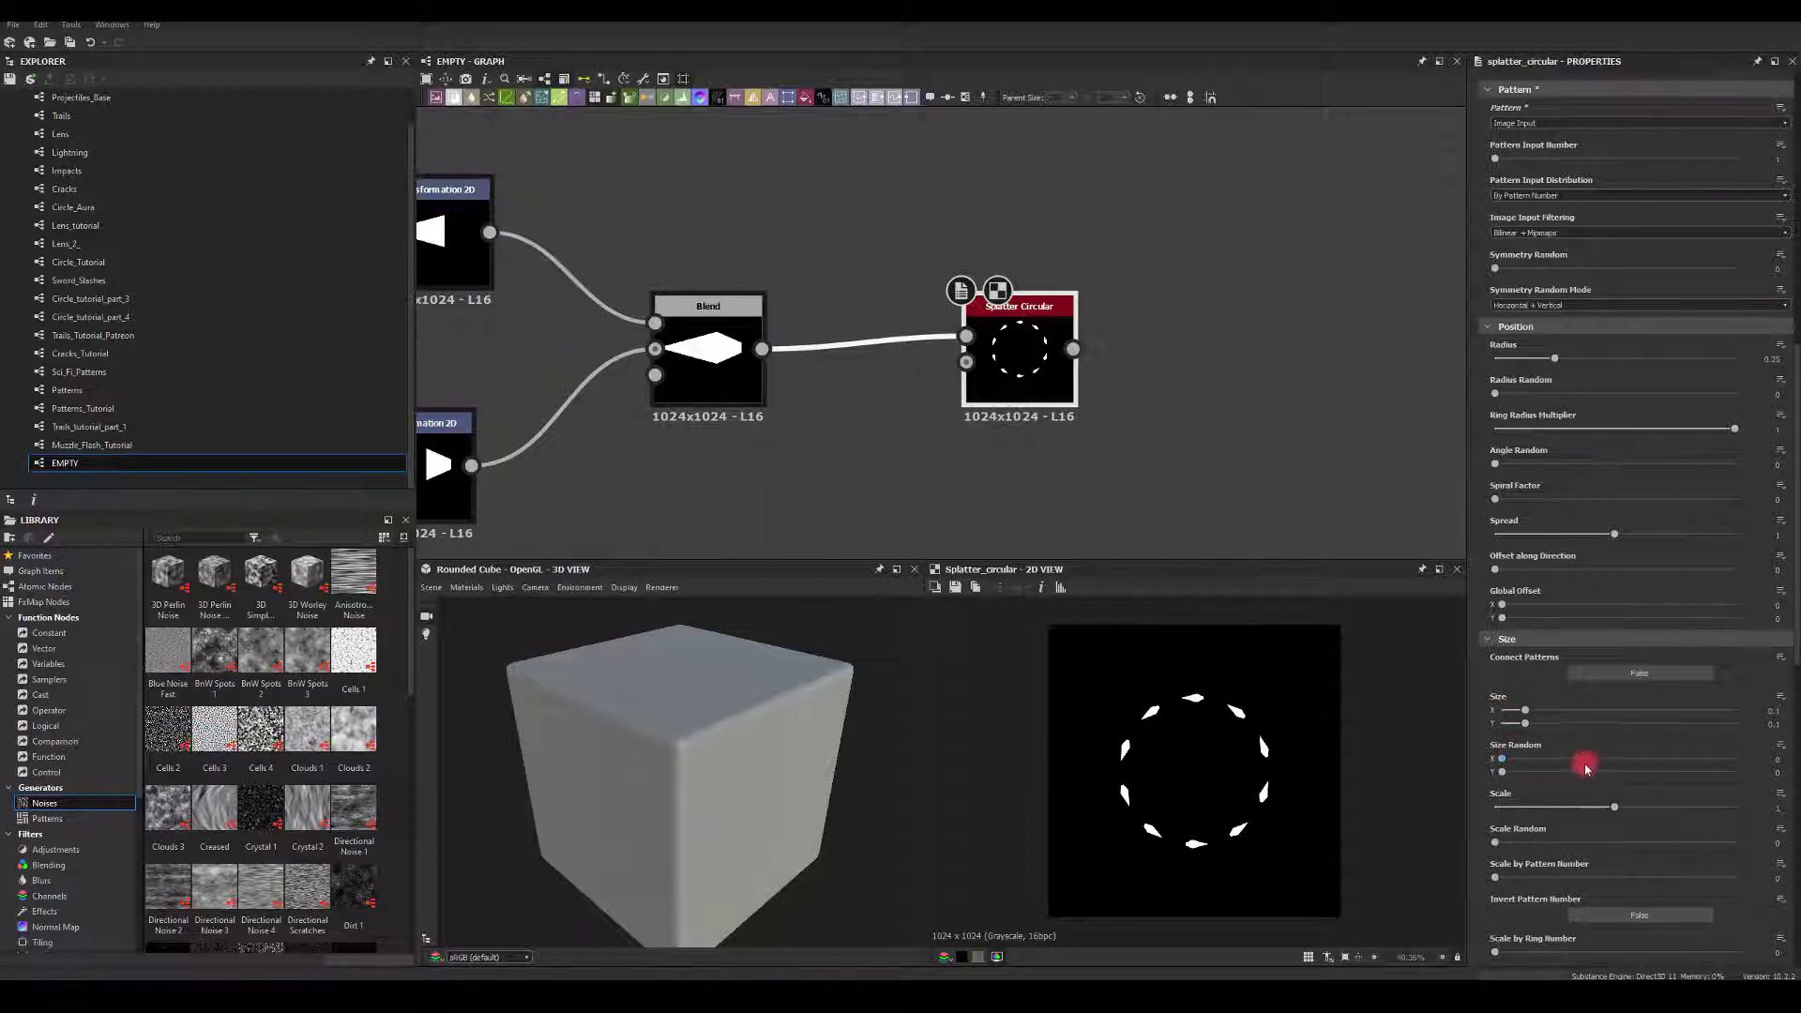
pyautogui.scroll(-3, 1585, 764)
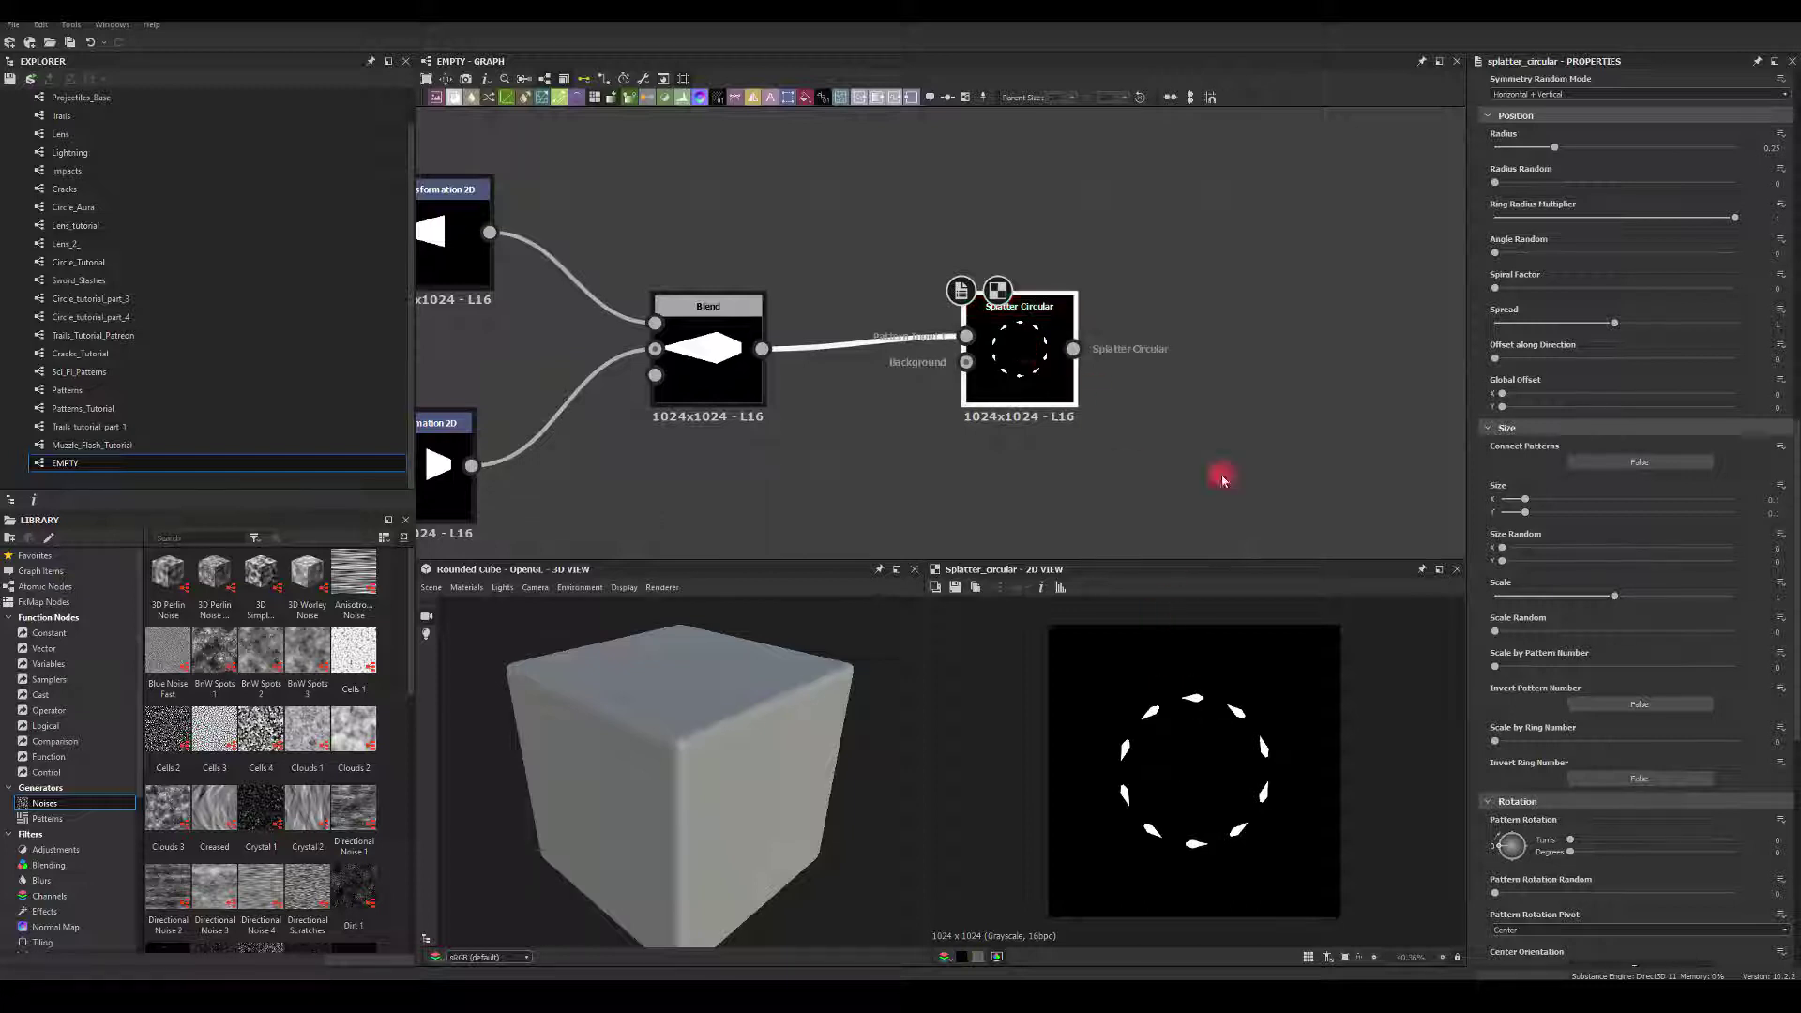
pyautogui.scroll(-3, 1501, 647)
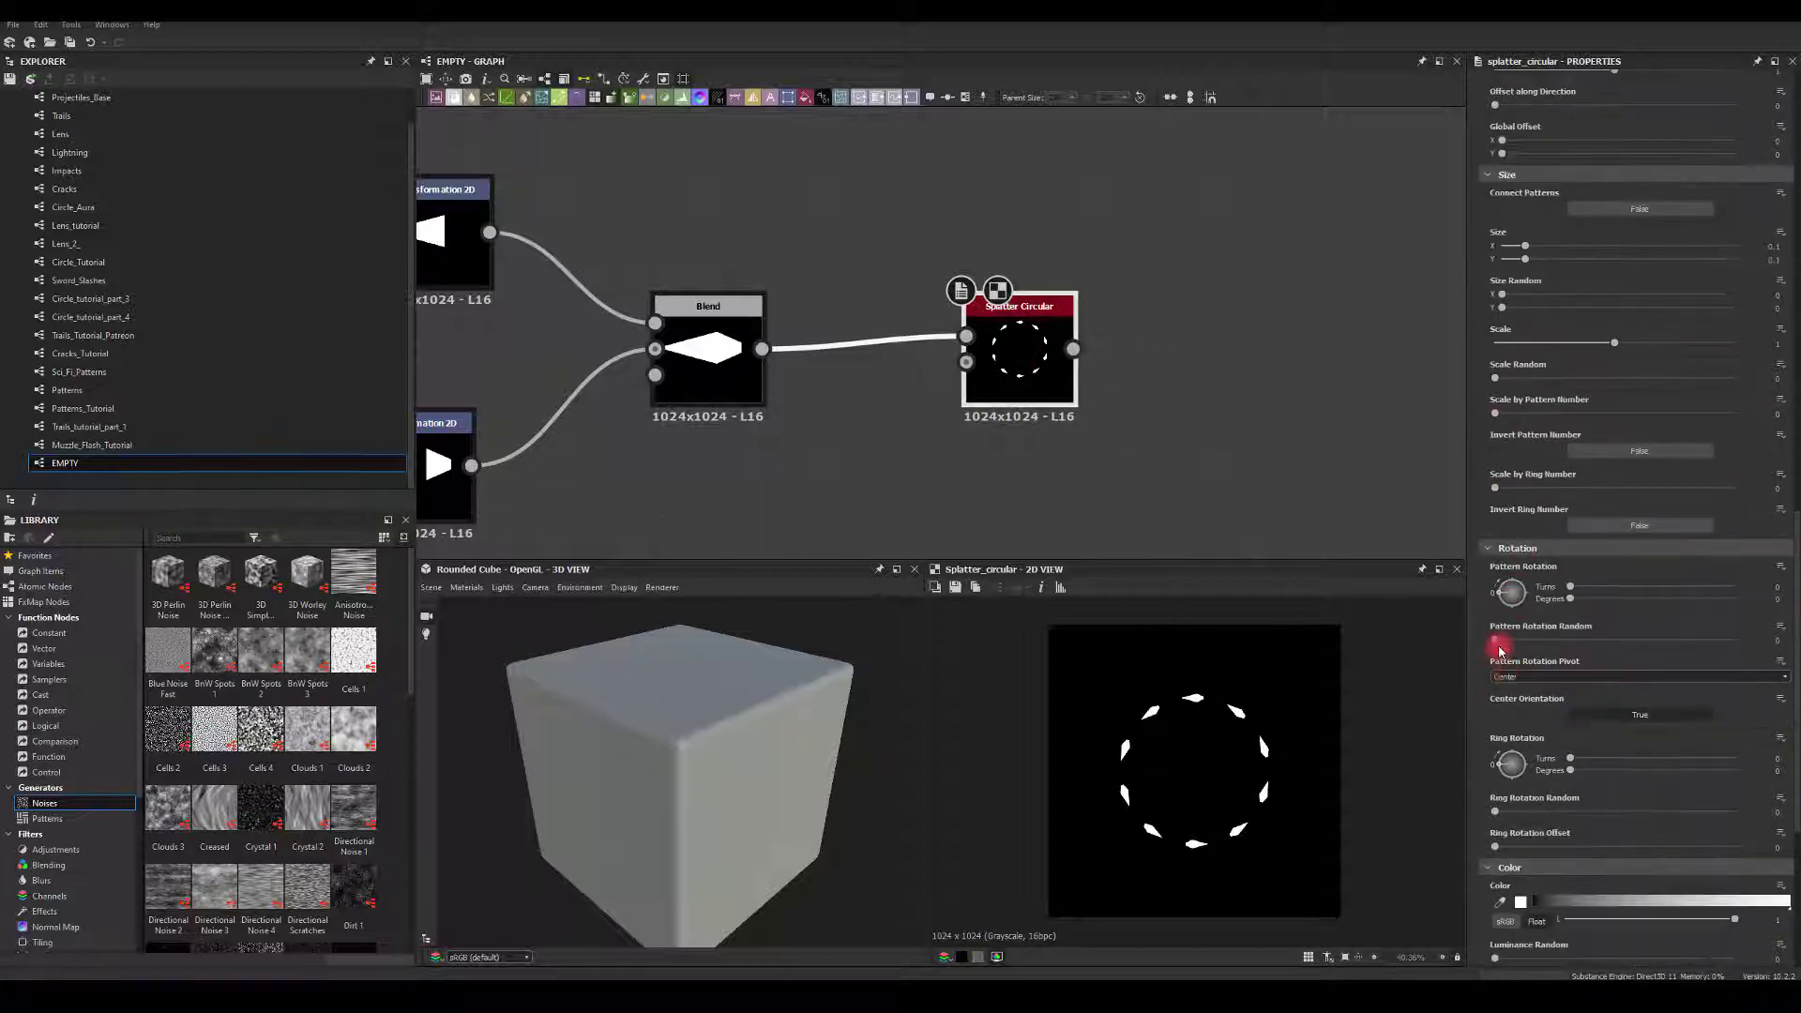
pyautogui.moveTo(1564, 606); pyautogui.dragTo(1615, 598)
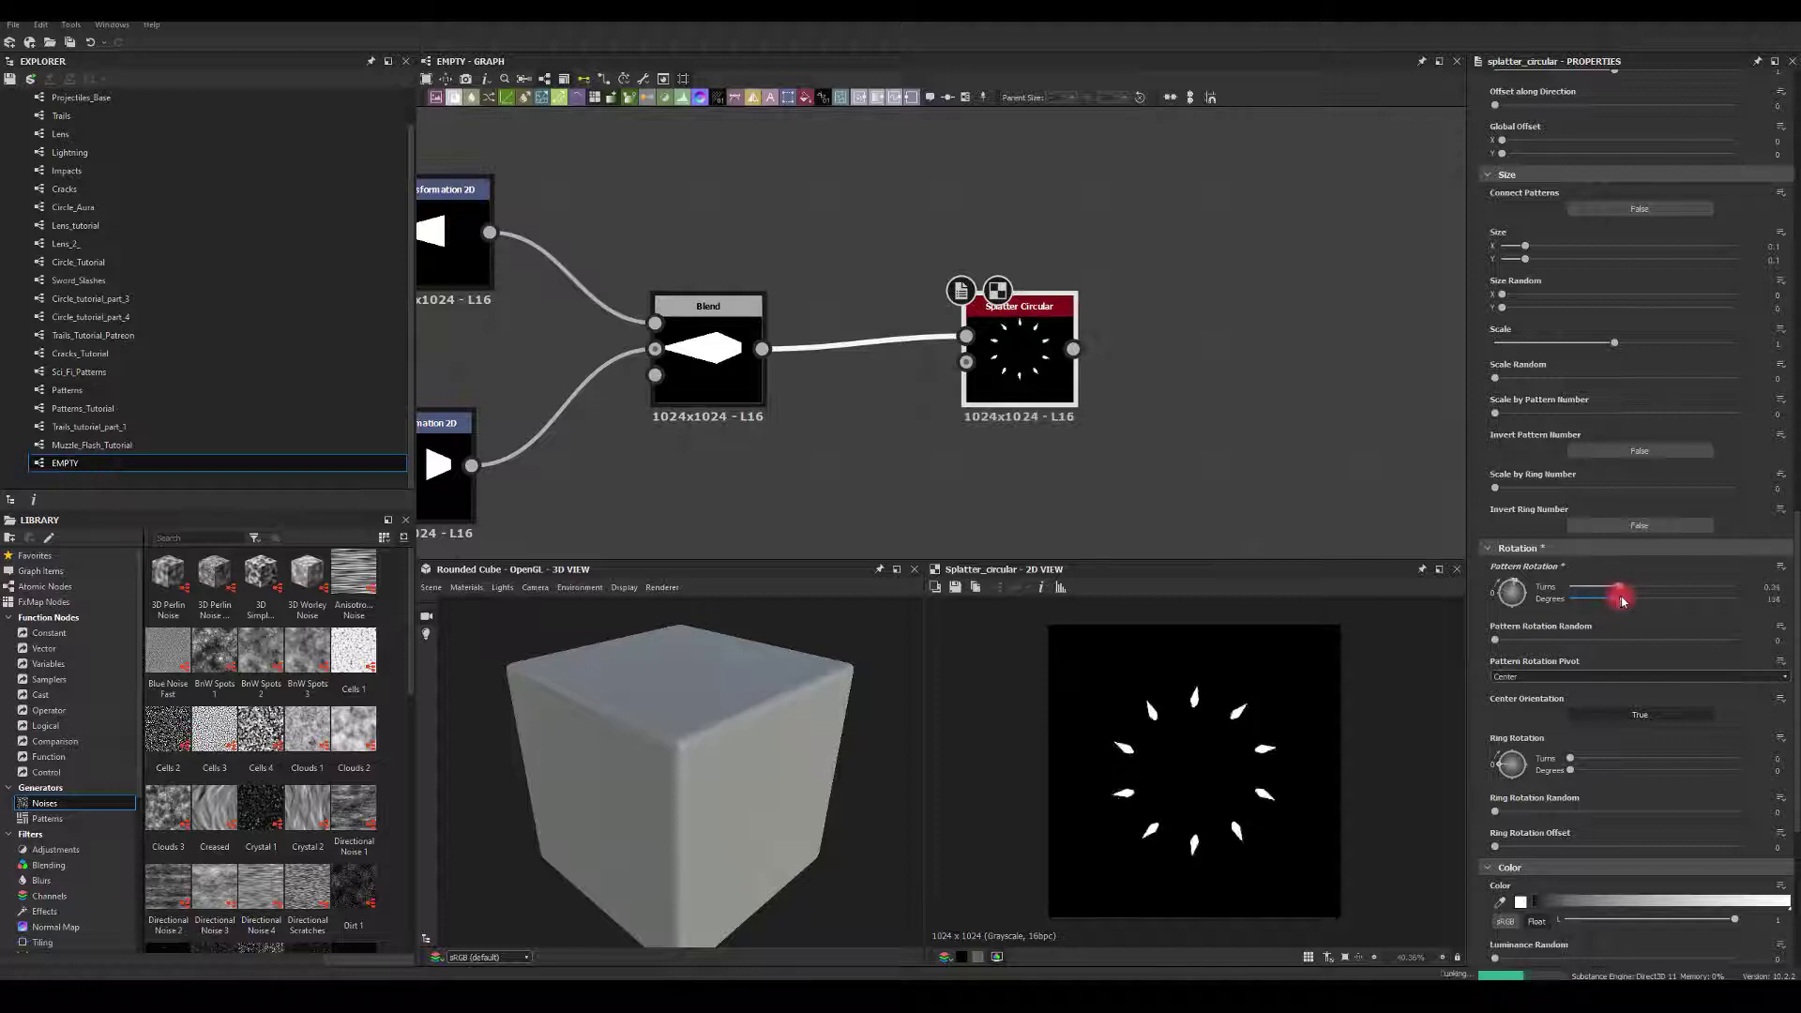
pyautogui.doubleClick(1776, 598)
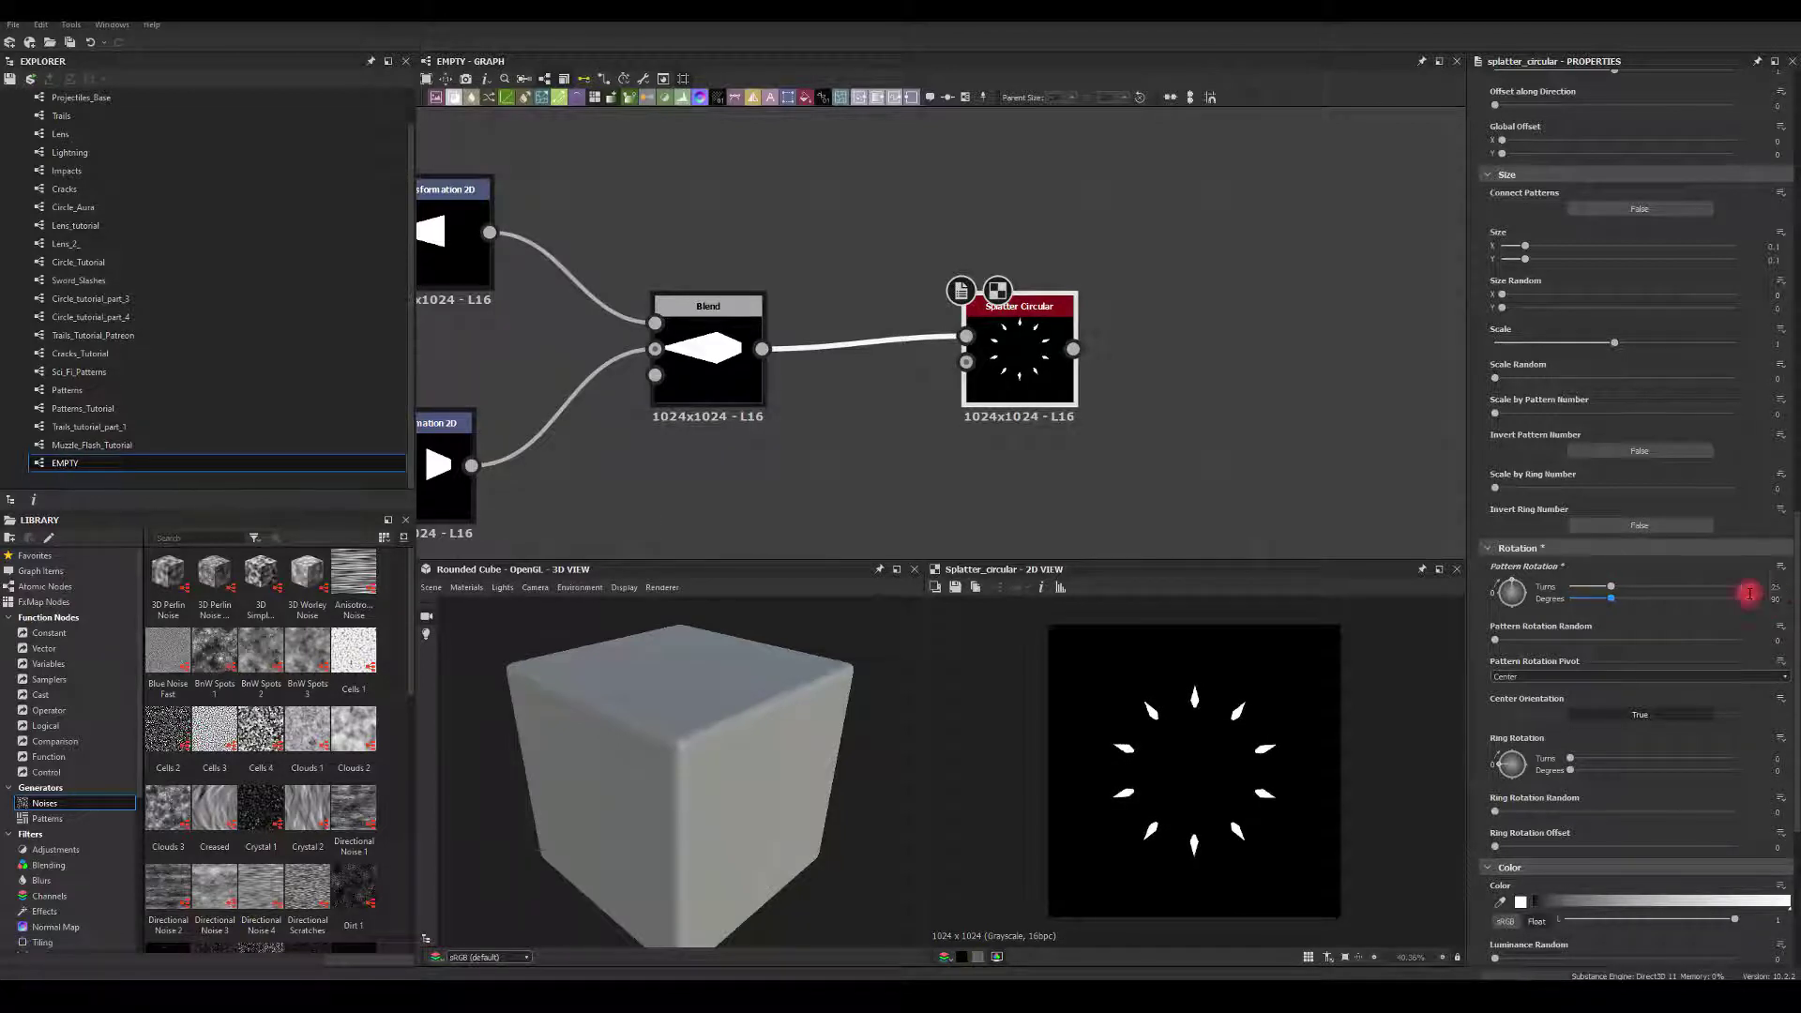
pyautogui.scroll(6, 1628, 657)
pyautogui.scroll(1, 1550, 551)
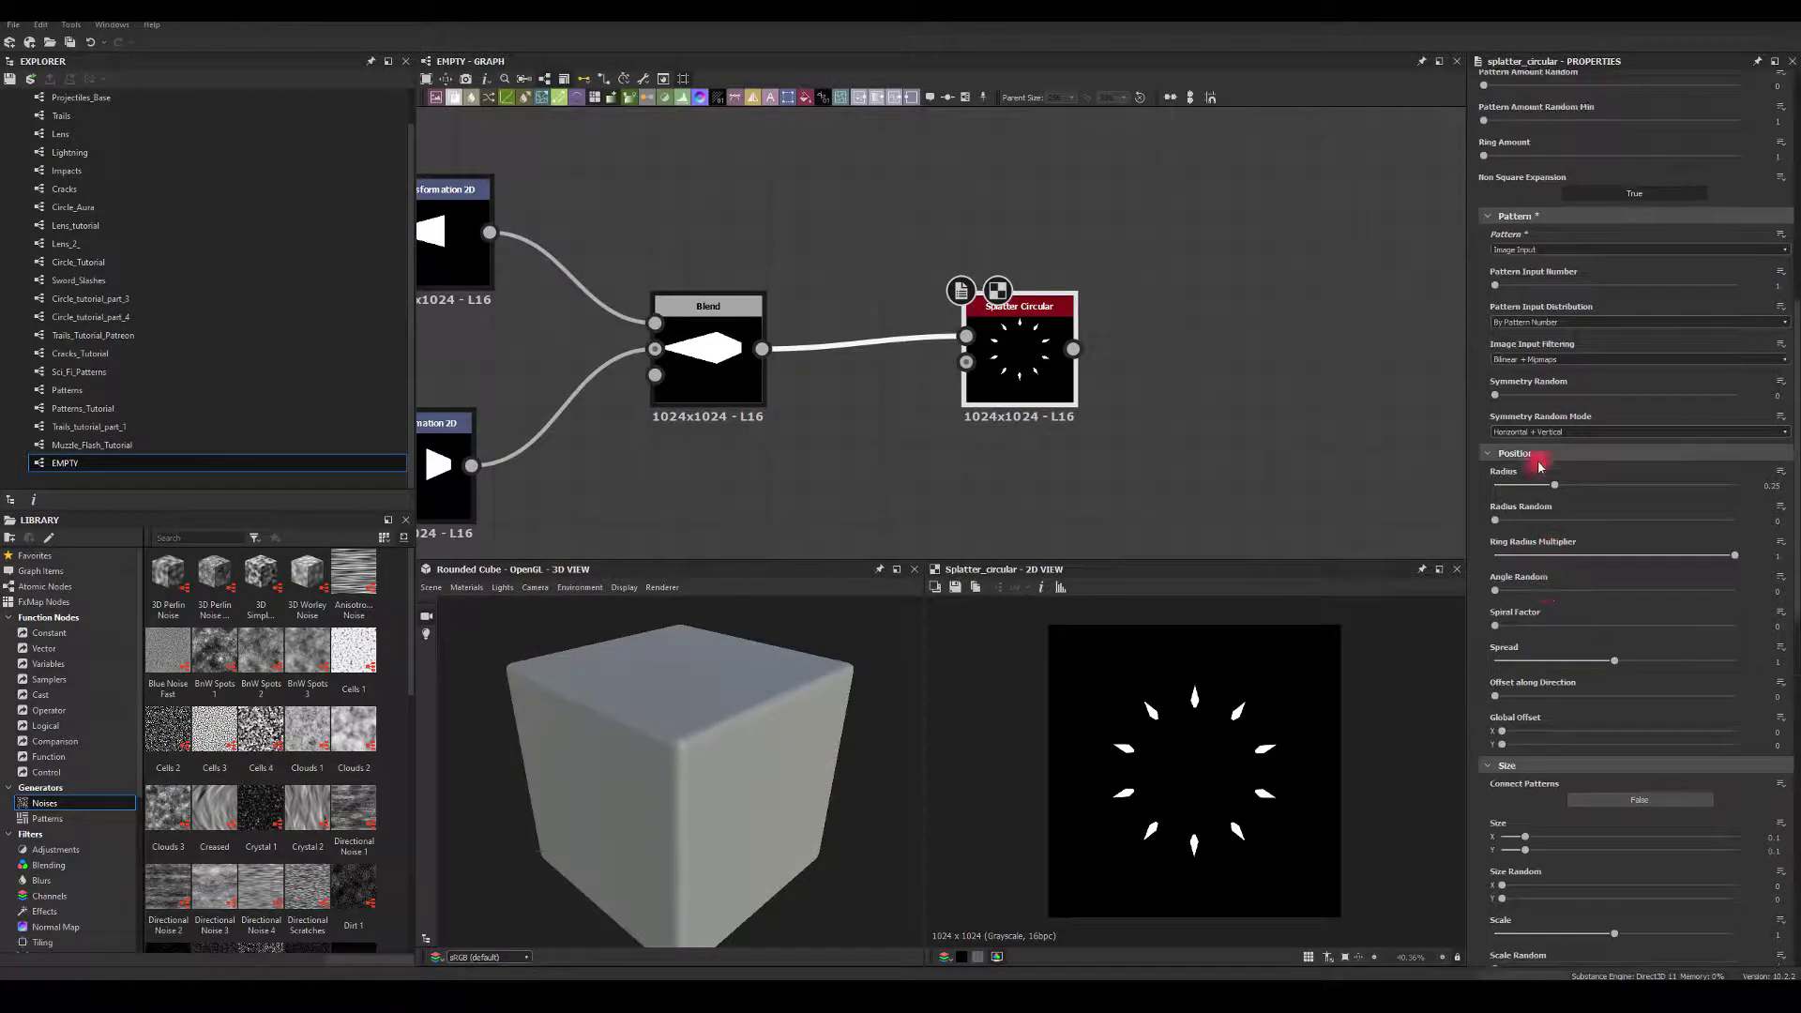
pyautogui.moveTo(1556, 490); pyautogui.dragTo(1564, 495)
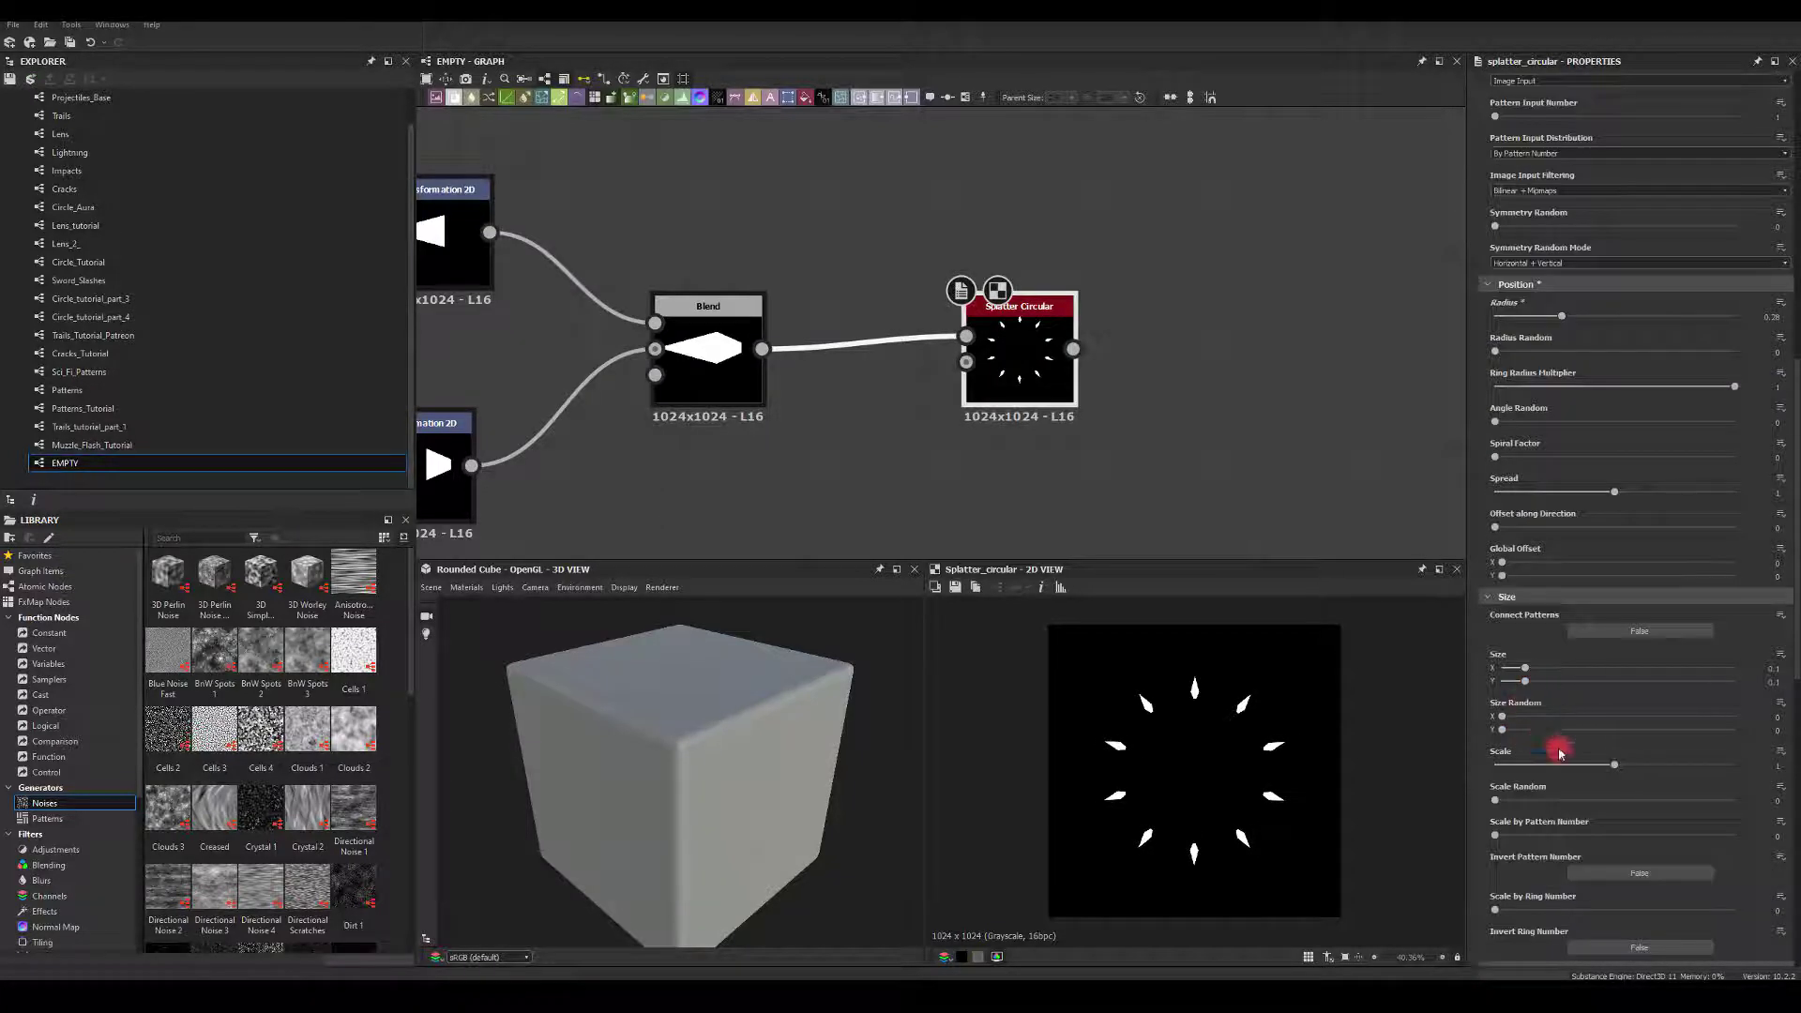
# Max out Scale, enlarge Size X, add Size Random X/Y and lower Radius toward the centre
pyautogui.moveTo(1612, 764); pyautogui.dragTo(1735, 764)
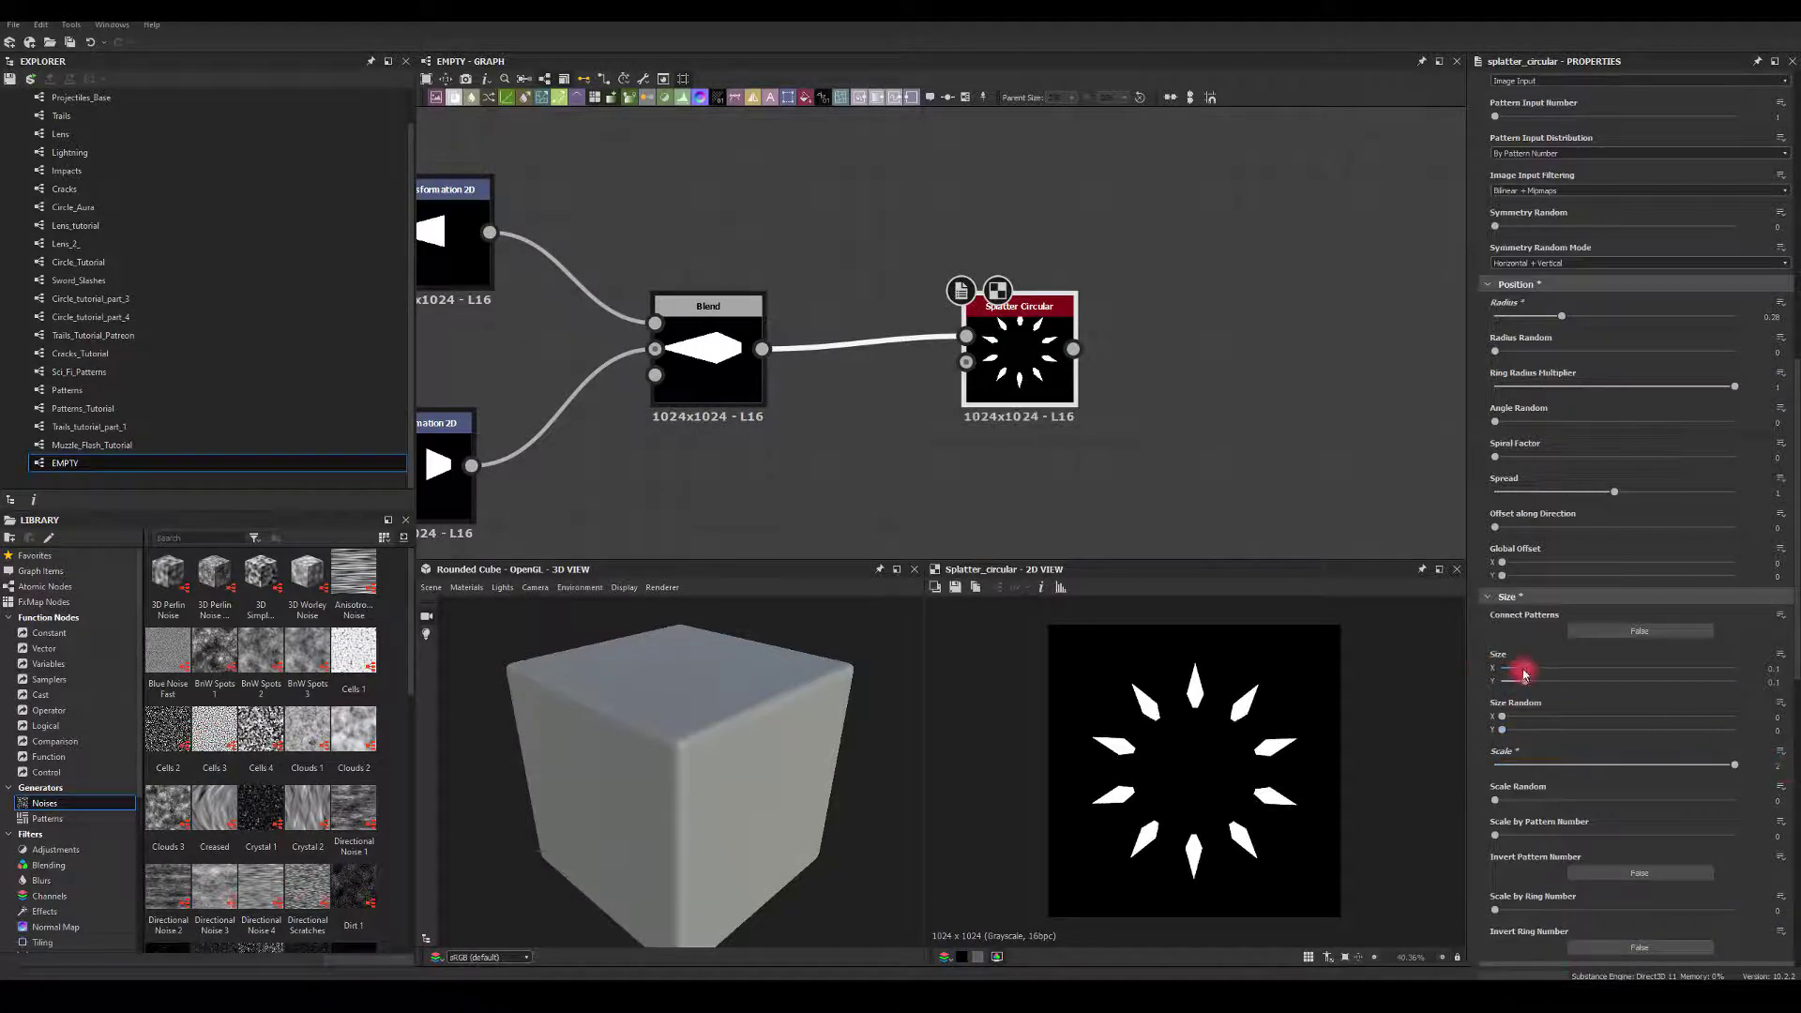
pyautogui.moveTo(1525, 673)
pyautogui.mouseDown()
pyautogui.moveTo(1592, 676)
pyautogui.moveTo(1520, 677)
pyautogui.moveTo(1541, 681)
pyautogui.mouseUp()
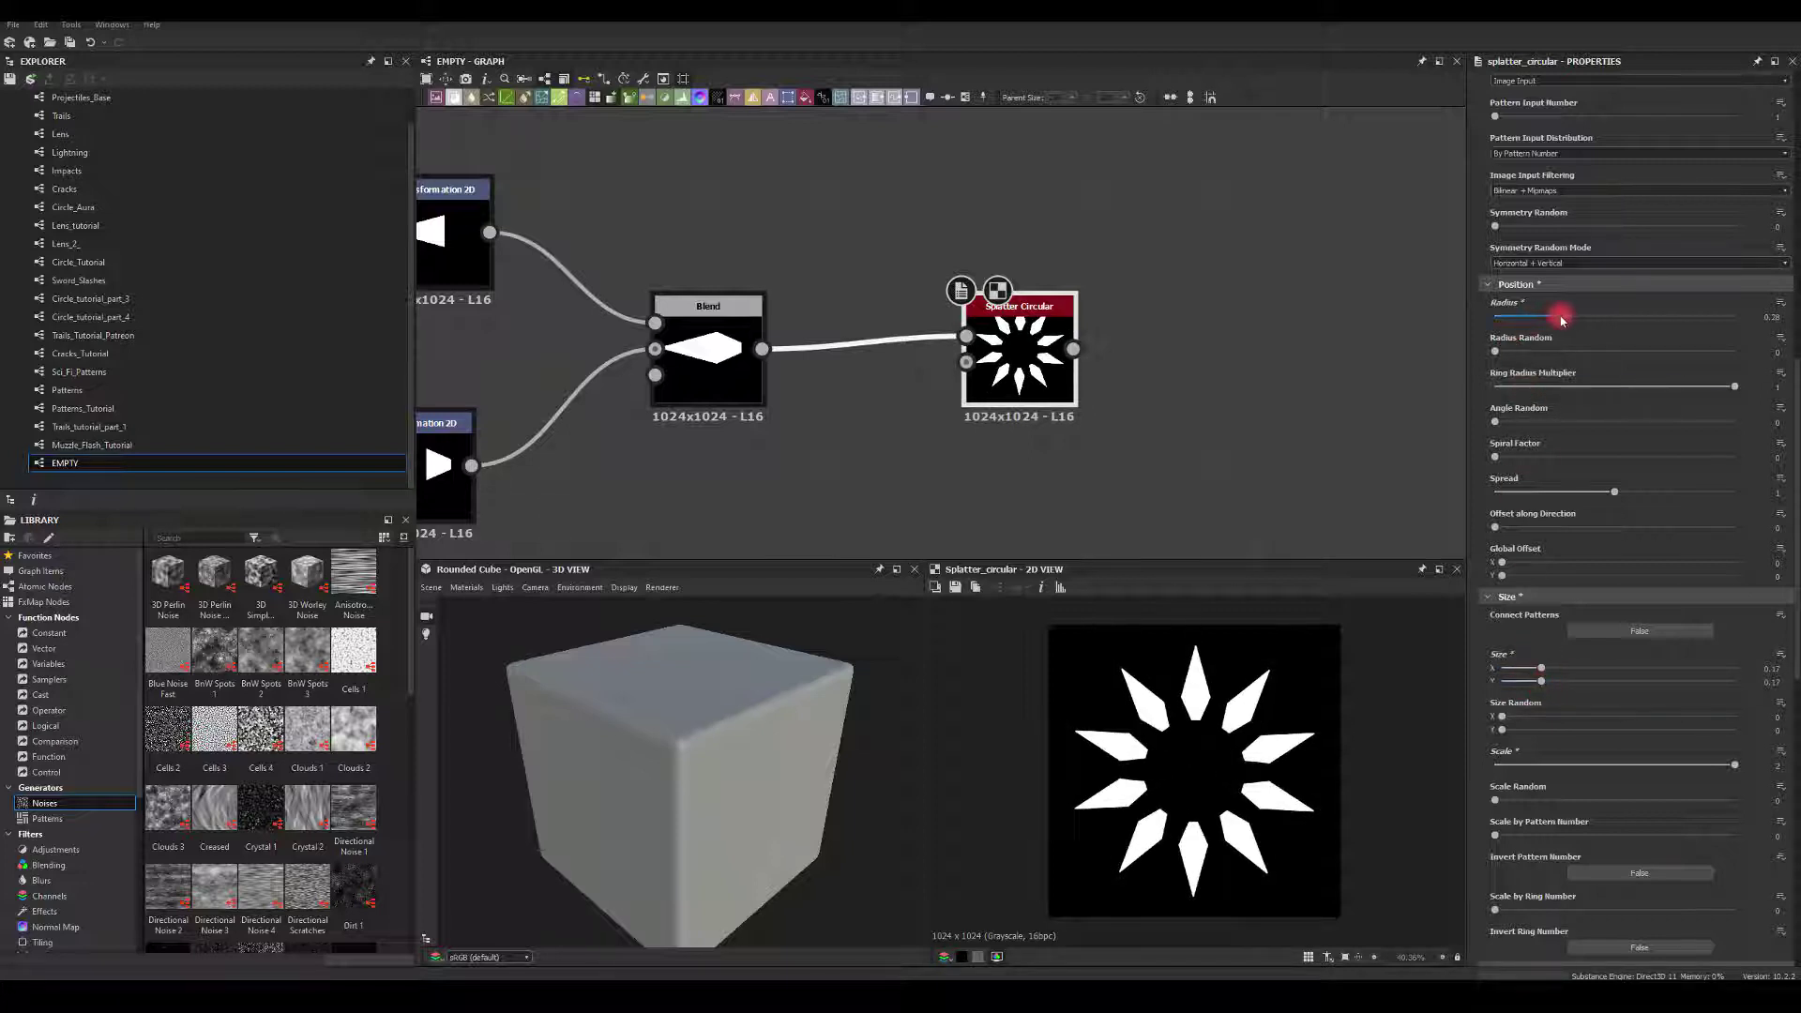
pyautogui.moveTo(1562, 321); pyautogui.dragTo(1543, 316)
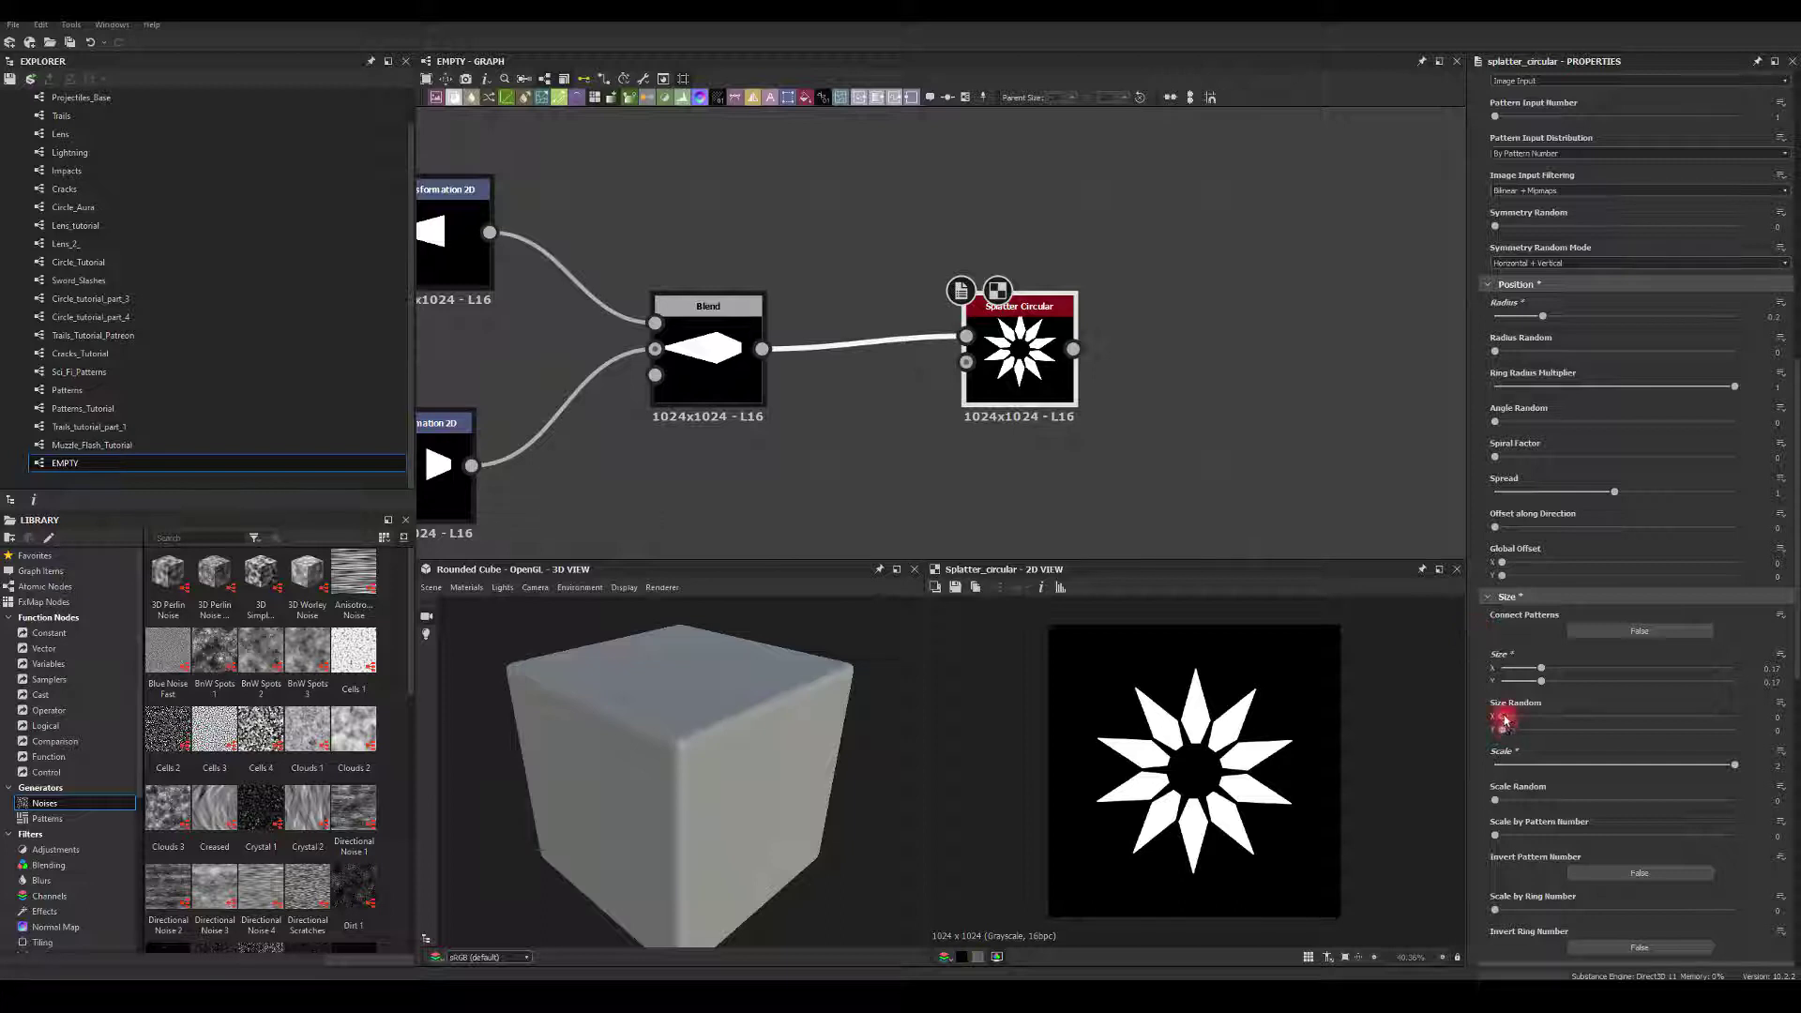
pyautogui.moveTo(1504, 721); pyautogui.dragTo(1630, 718)
pyautogui.moveTo(1517, 735); pyautogui.dragTo(1676, 730)
pyautogui.moveTo(1544, 669)
pyautogui.mouseDown()
pyautogui.moveTo(1595, 672)
pyautogui.moveTo(1565, 682)
pyautogui.moveTo(1579, 671)
pyautogui.mouseUp()
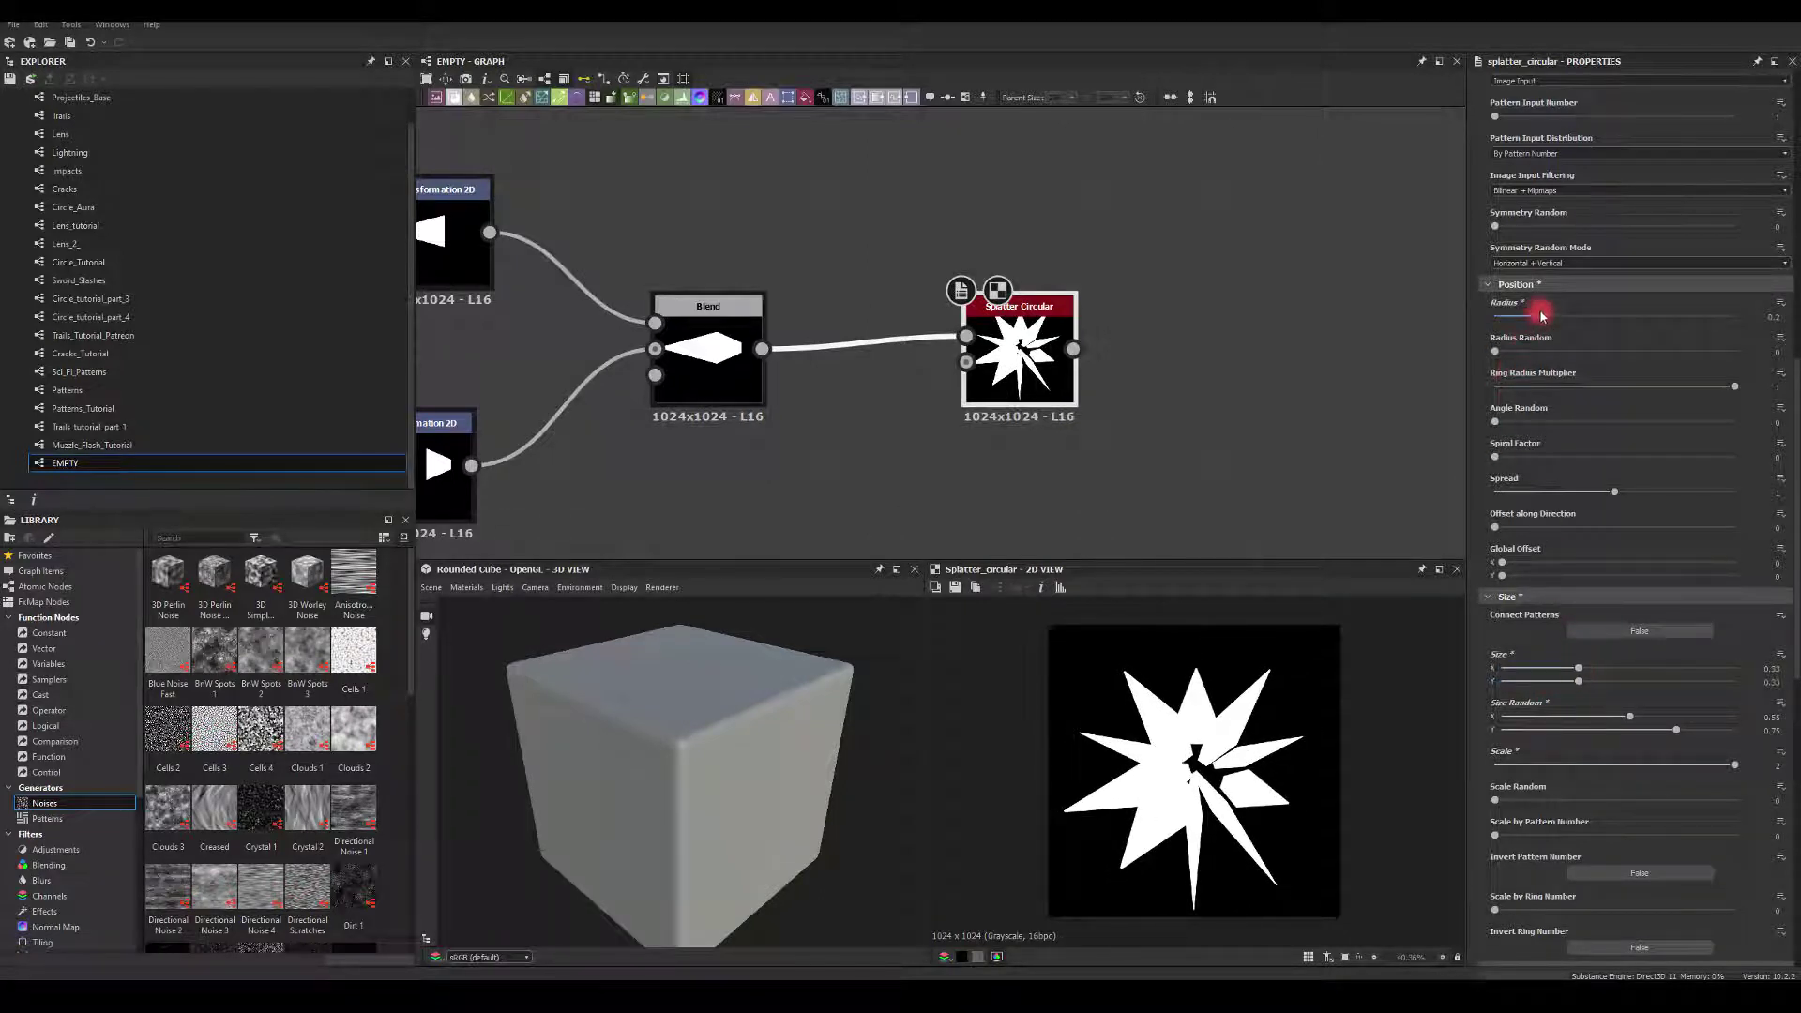
pyautogui.moveTo(1541, 319); pyautogui.dragTo(1526, 320)
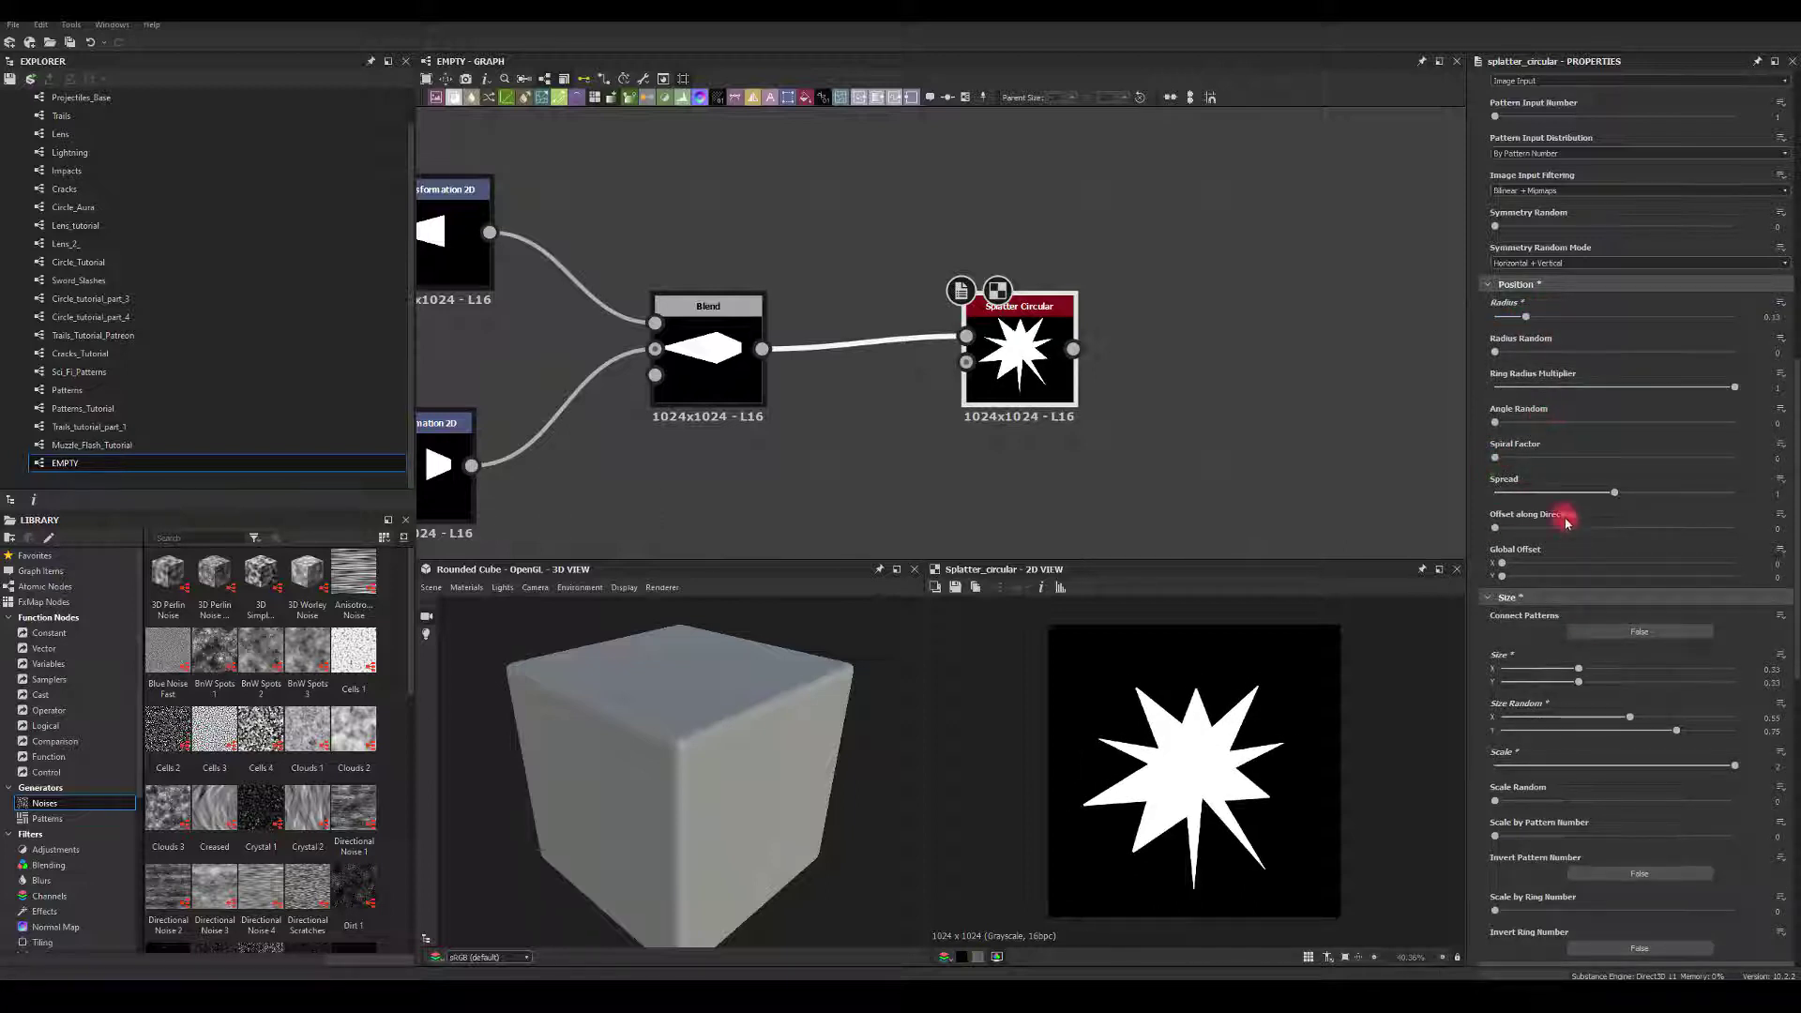
pyautogui.scroll(6, 1566, 522)
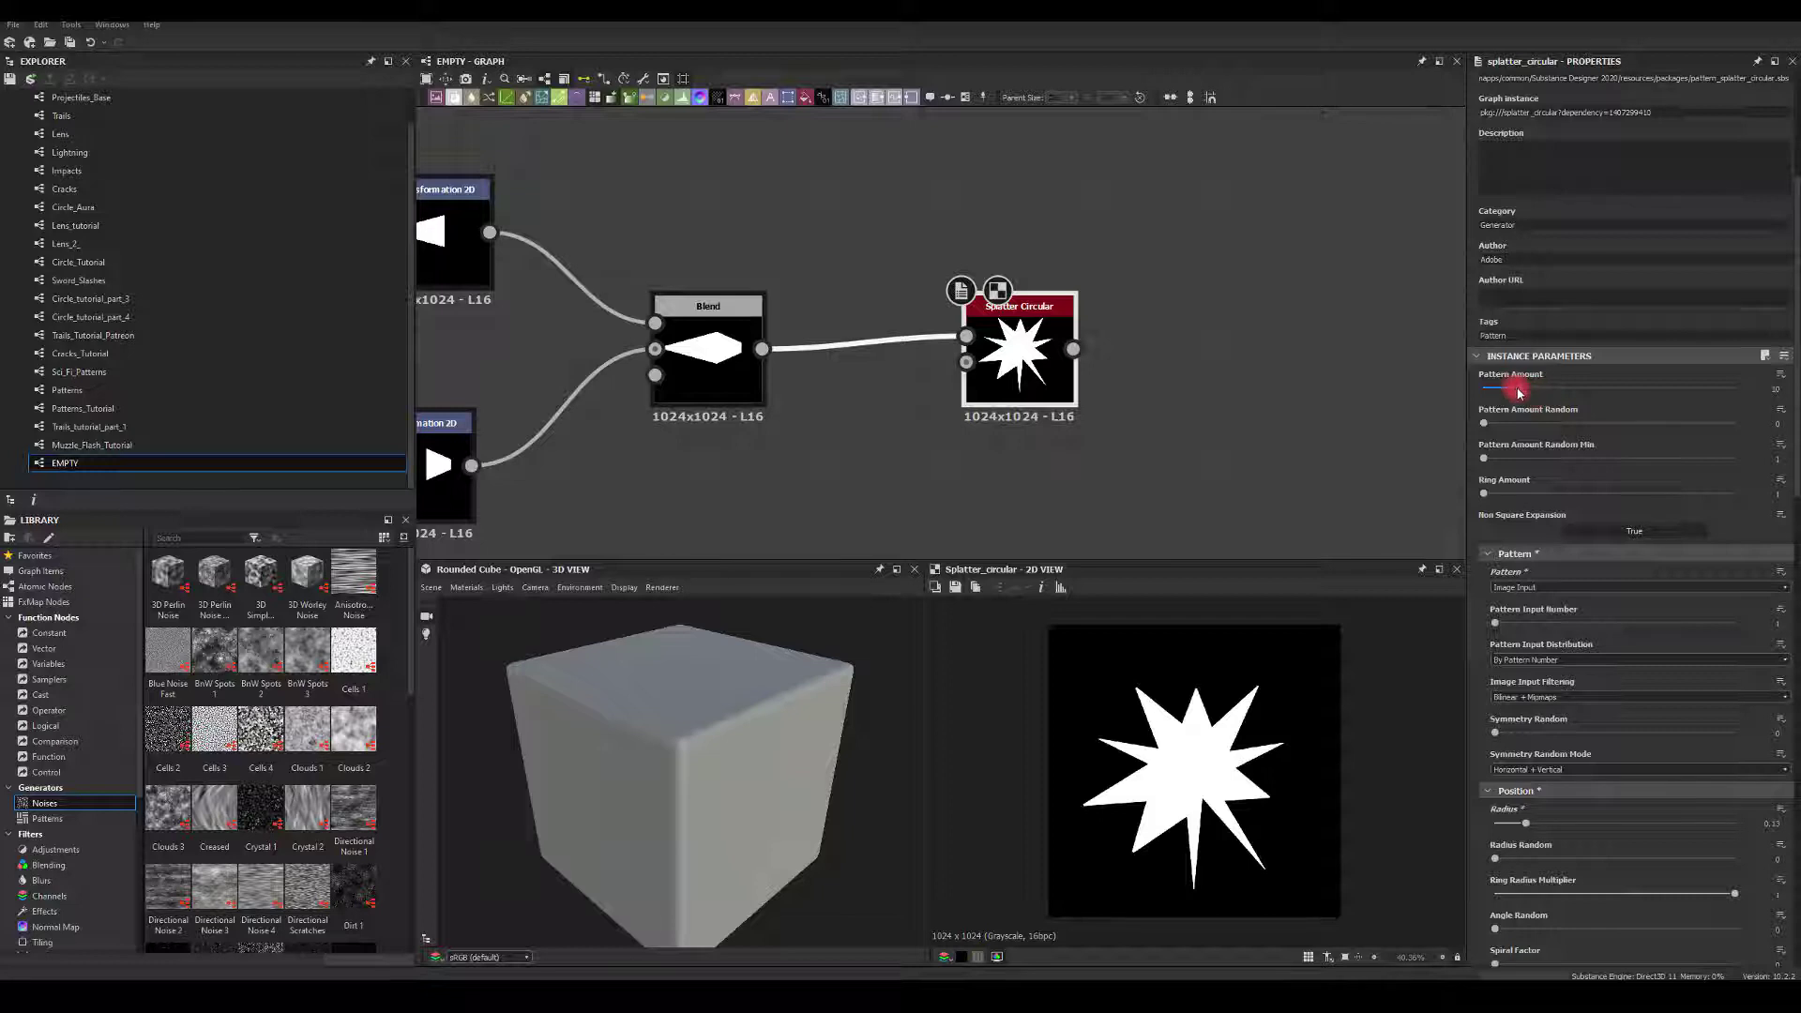
# Raise Pattern Amount, lower Size Y and increase Size Random X for thinner, uneven spikes
pyautogui.moveTo(1520, 393); pyautogui.dragTo(1601, 393)
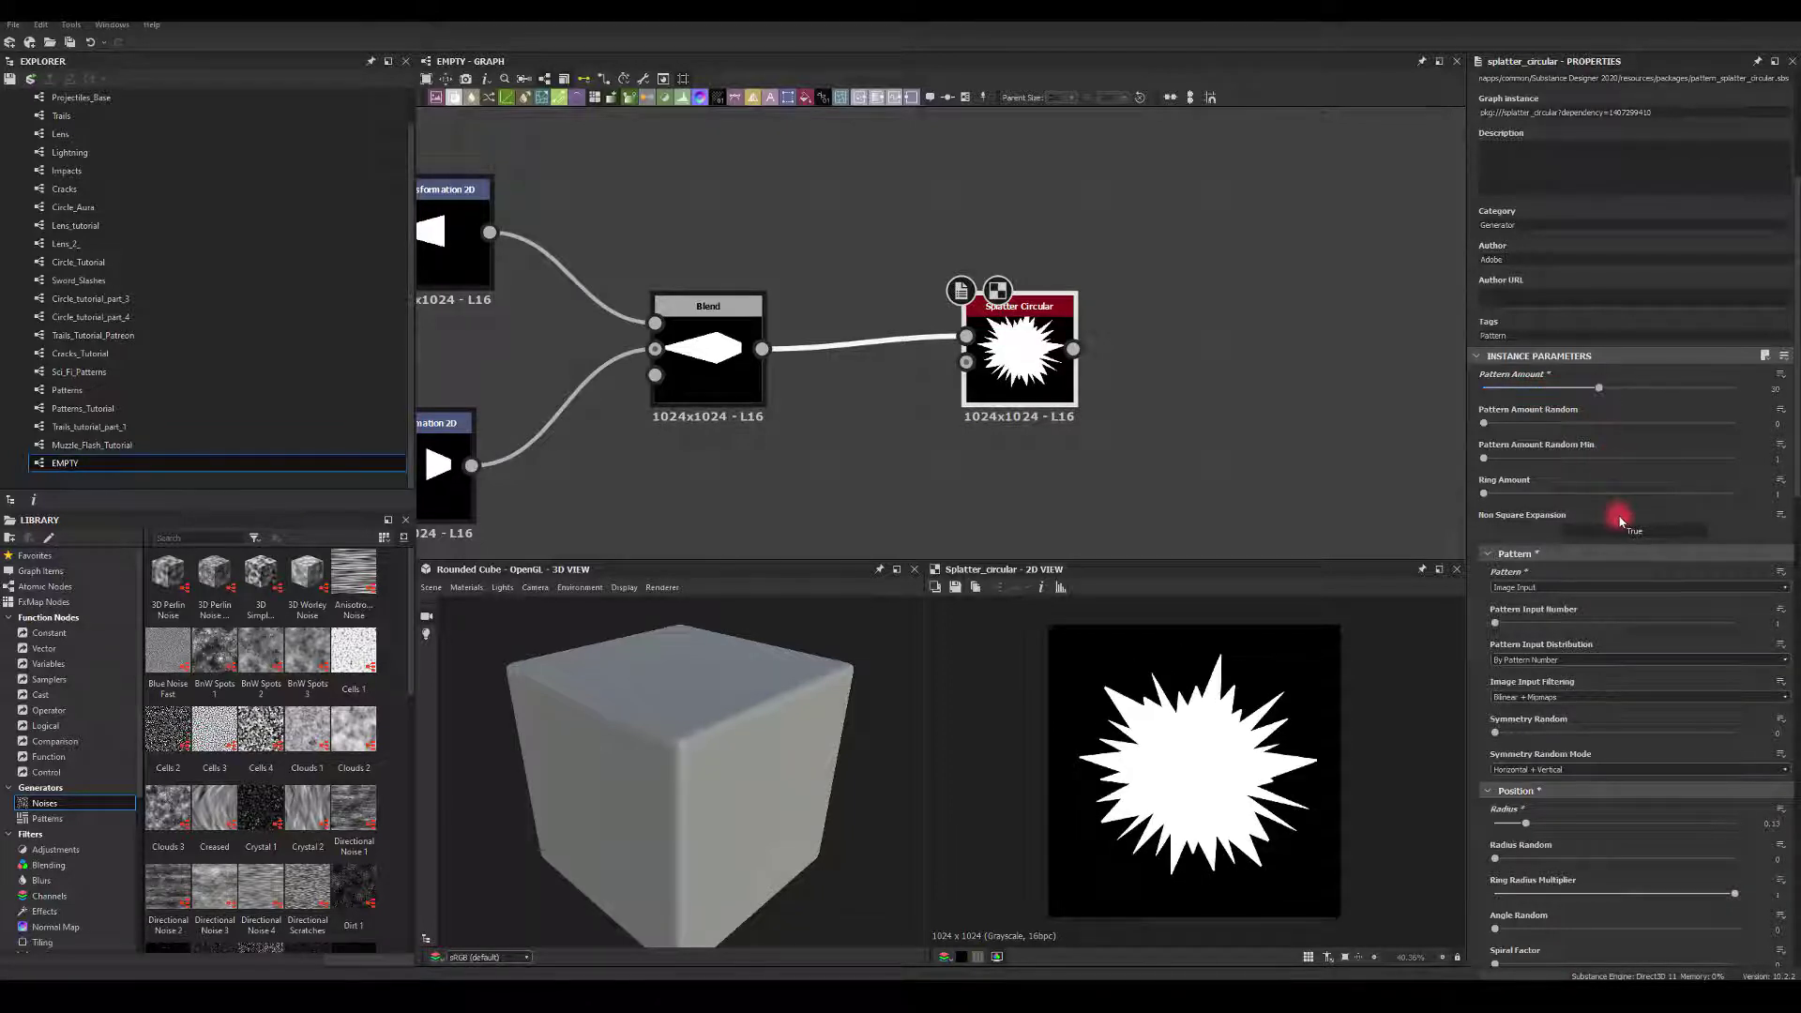
pyautogui.scroll(-5, 1617, 514)
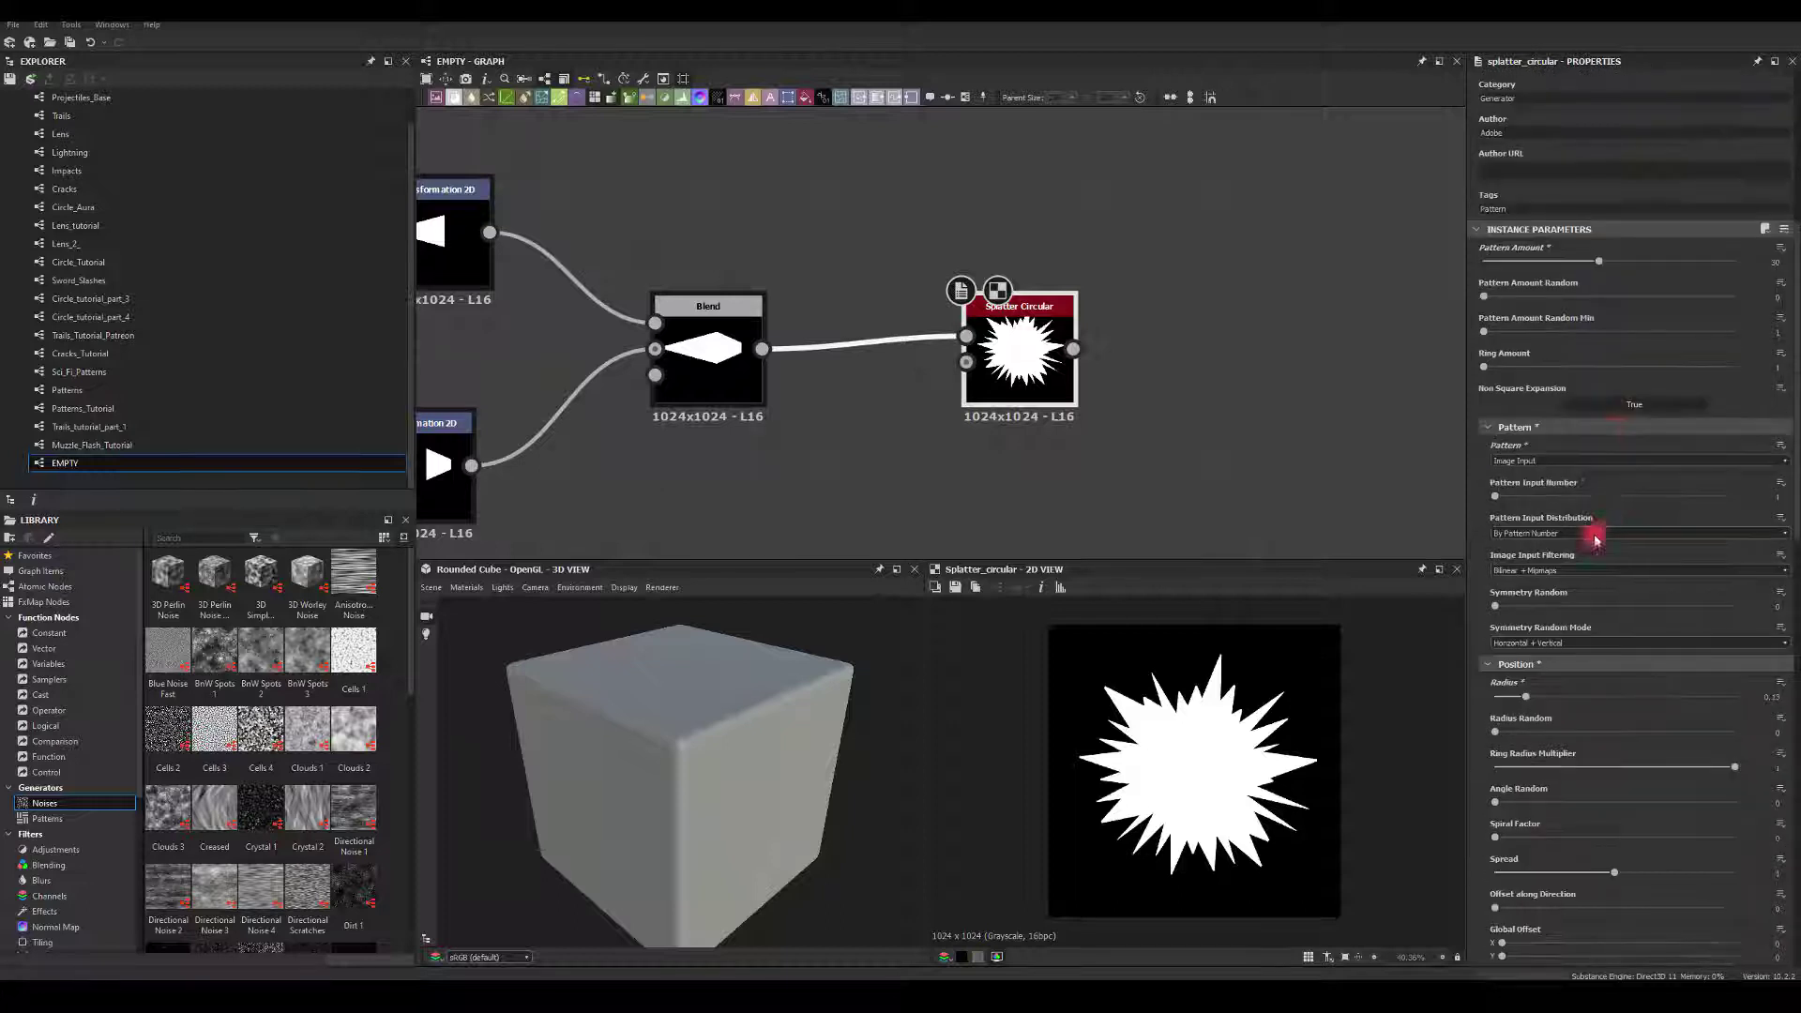
pyautogui.scroll(-1, 1578, 670)
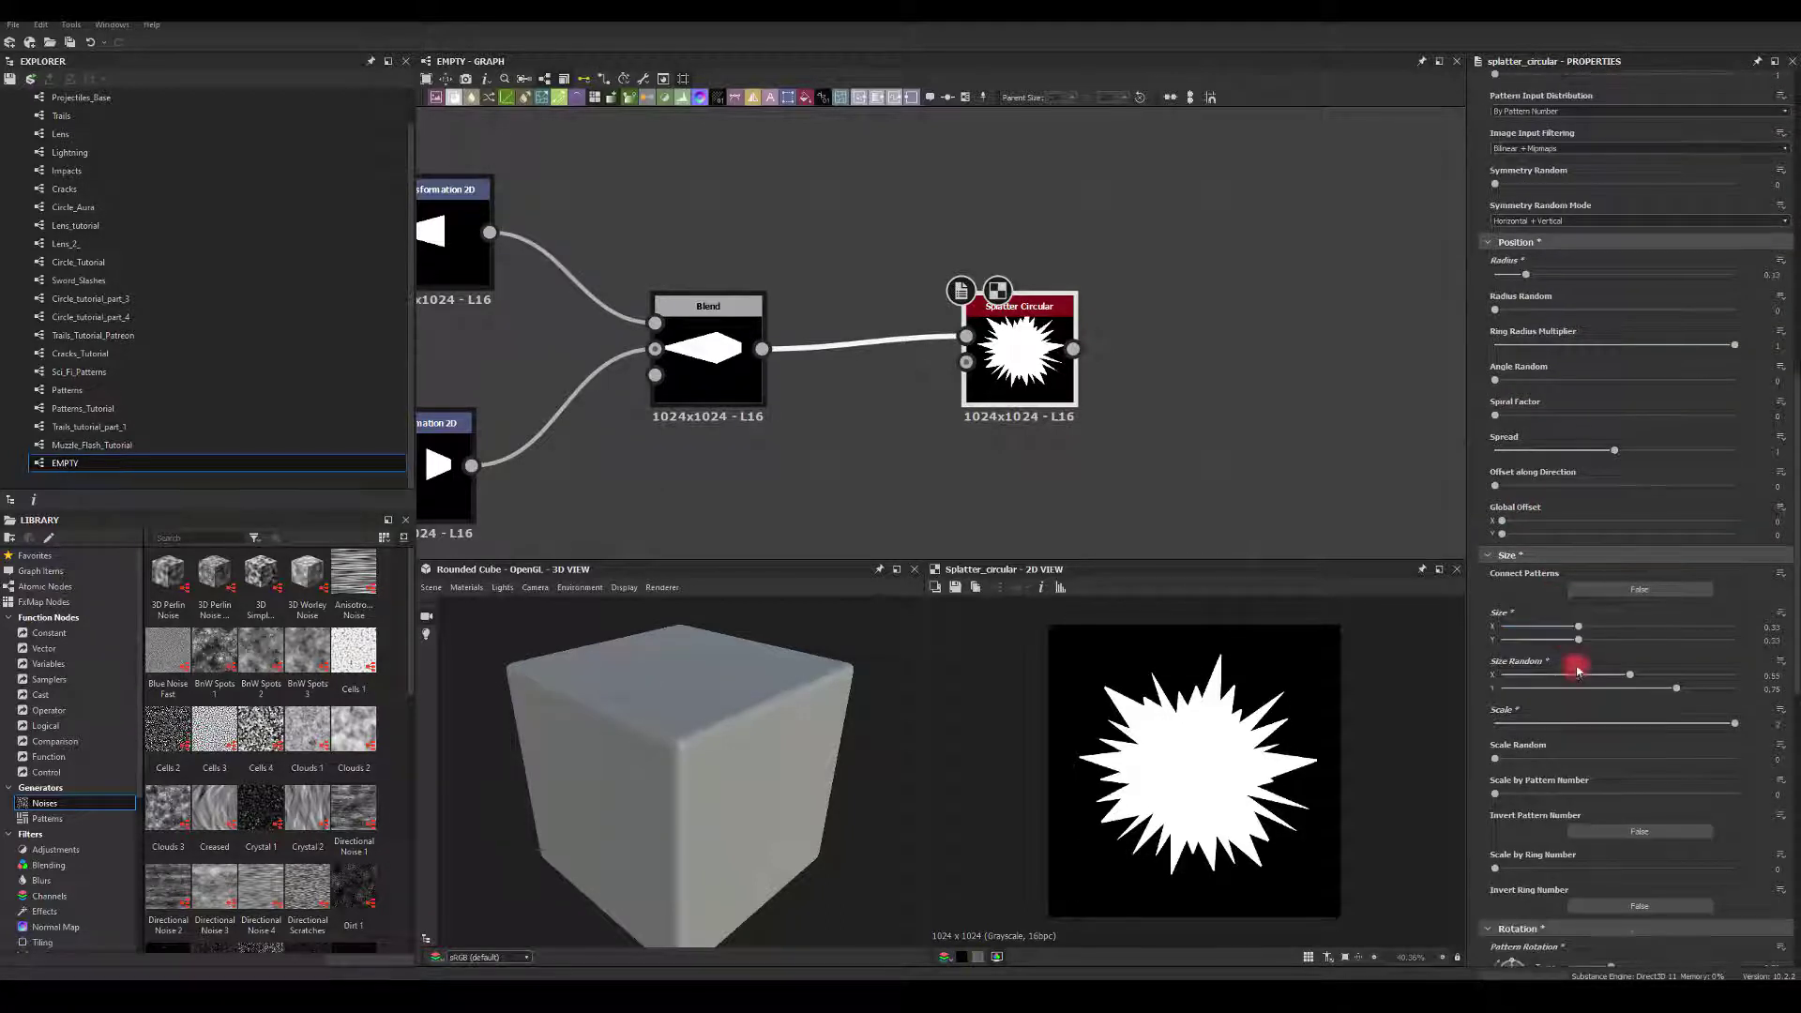
pyautogui.moveTo(1579, 645); pyautogui.dragTo(1528, 647)
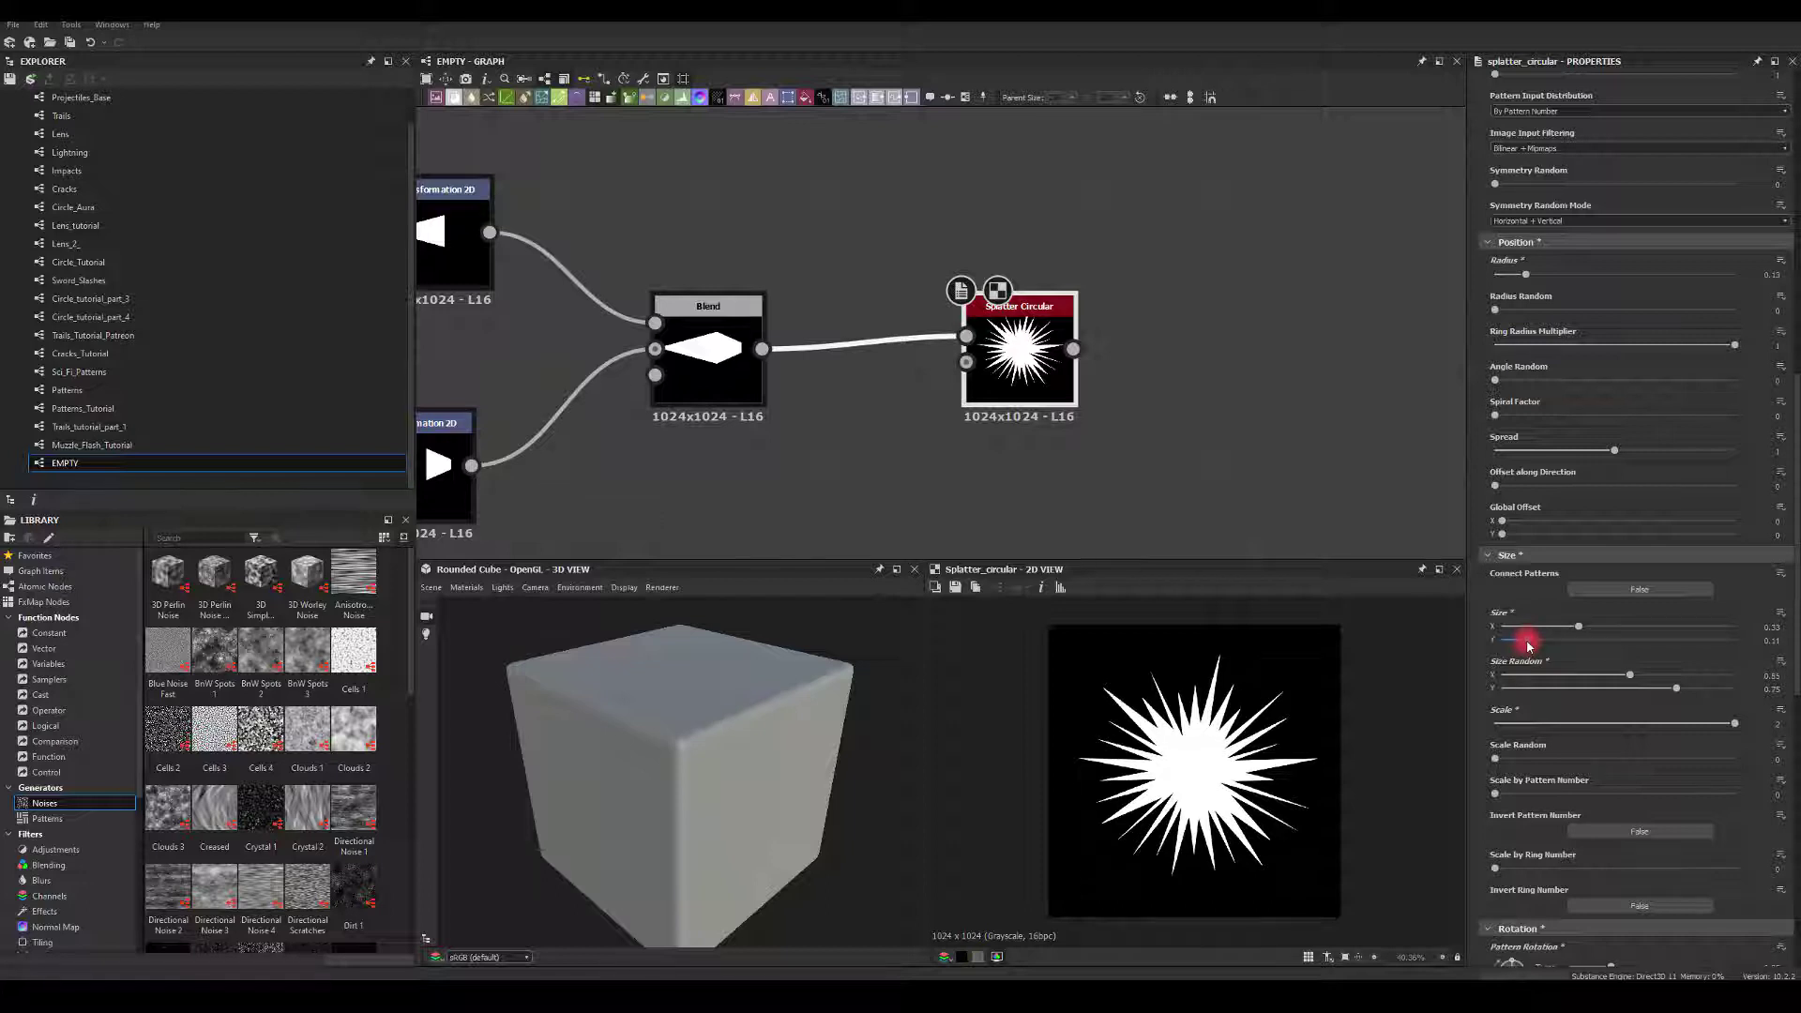
pyautogui.click(1592, 675)
pyautogui.moveTo(1633, 677)
pyautogui.mouseDown()
pyautogui.moveTo(1689, 678)
pyautogui.moveTo(1638, 676)
pyautogui.mouseUp()
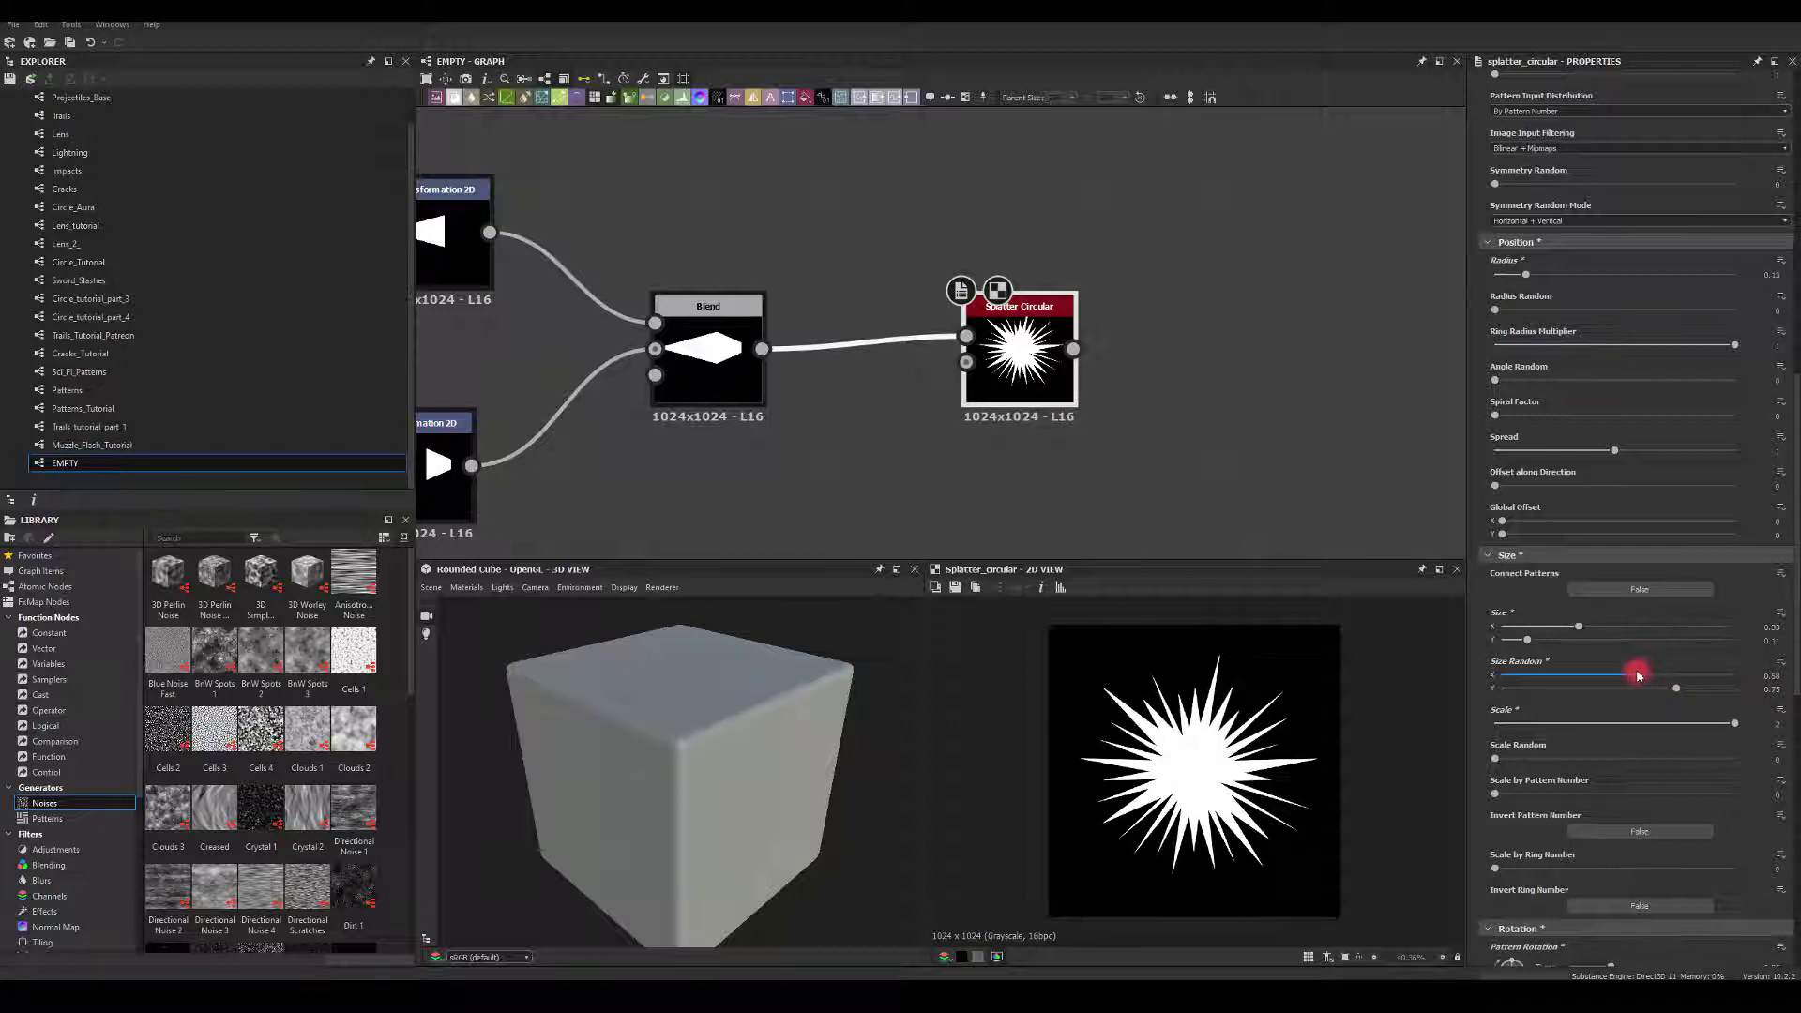
# Raise Pattern Amount further, to about 64, for a dense, bristling starburst
pyautogui.scroll(3, 1535, 450)
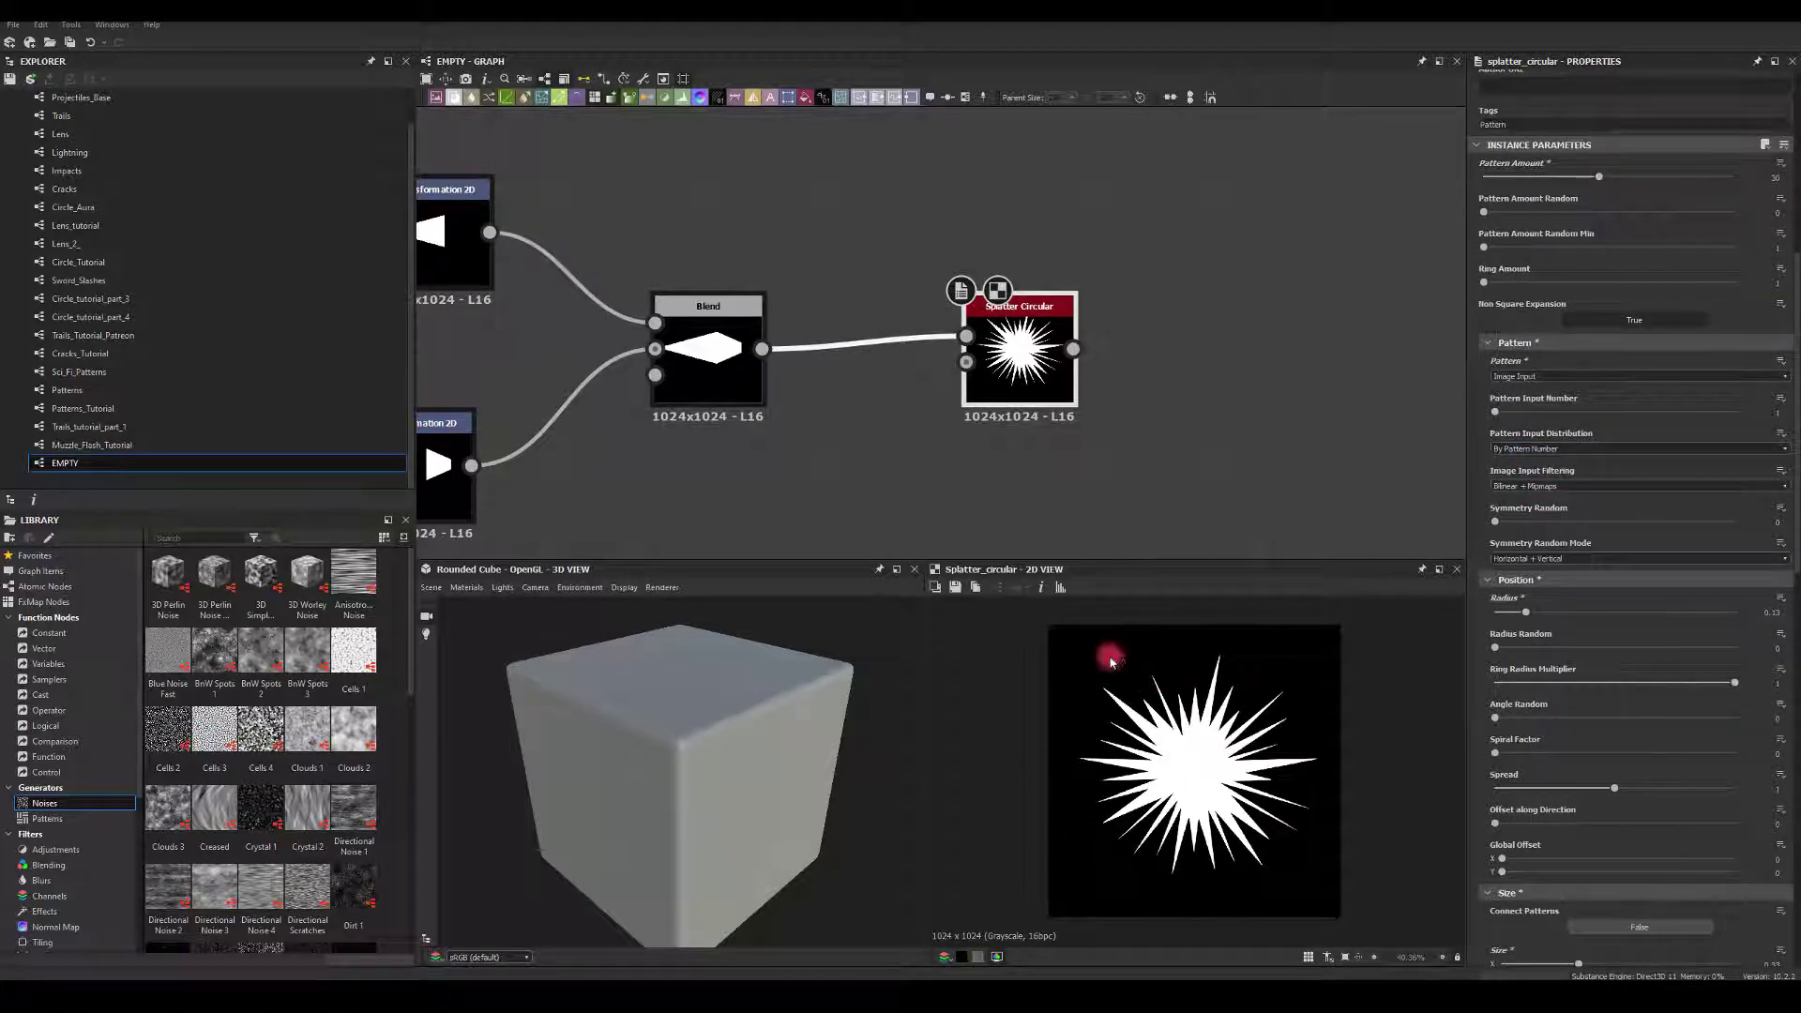
pyautogui.scroll(3, 1642, 398)
pyautogui.scroll(5, 1642, 398)
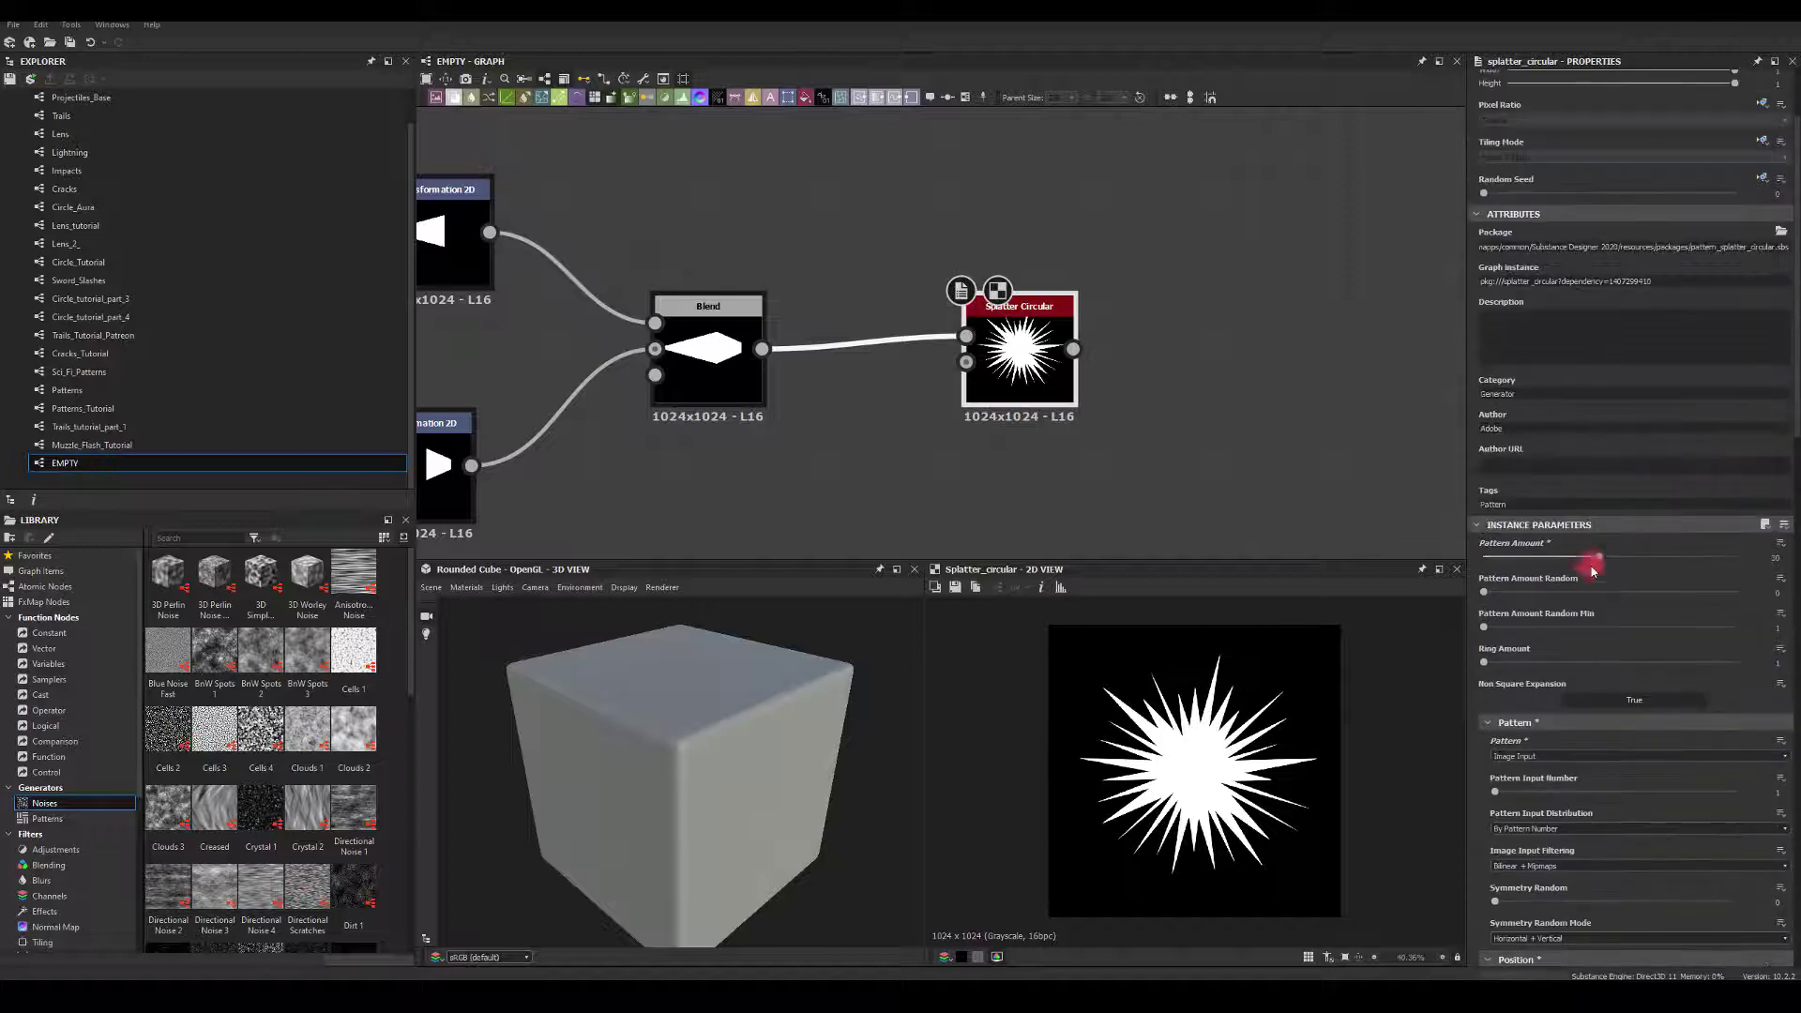
pyautogui.moveTo(1596, 558); pyautogui.dragTo(1754, 557)
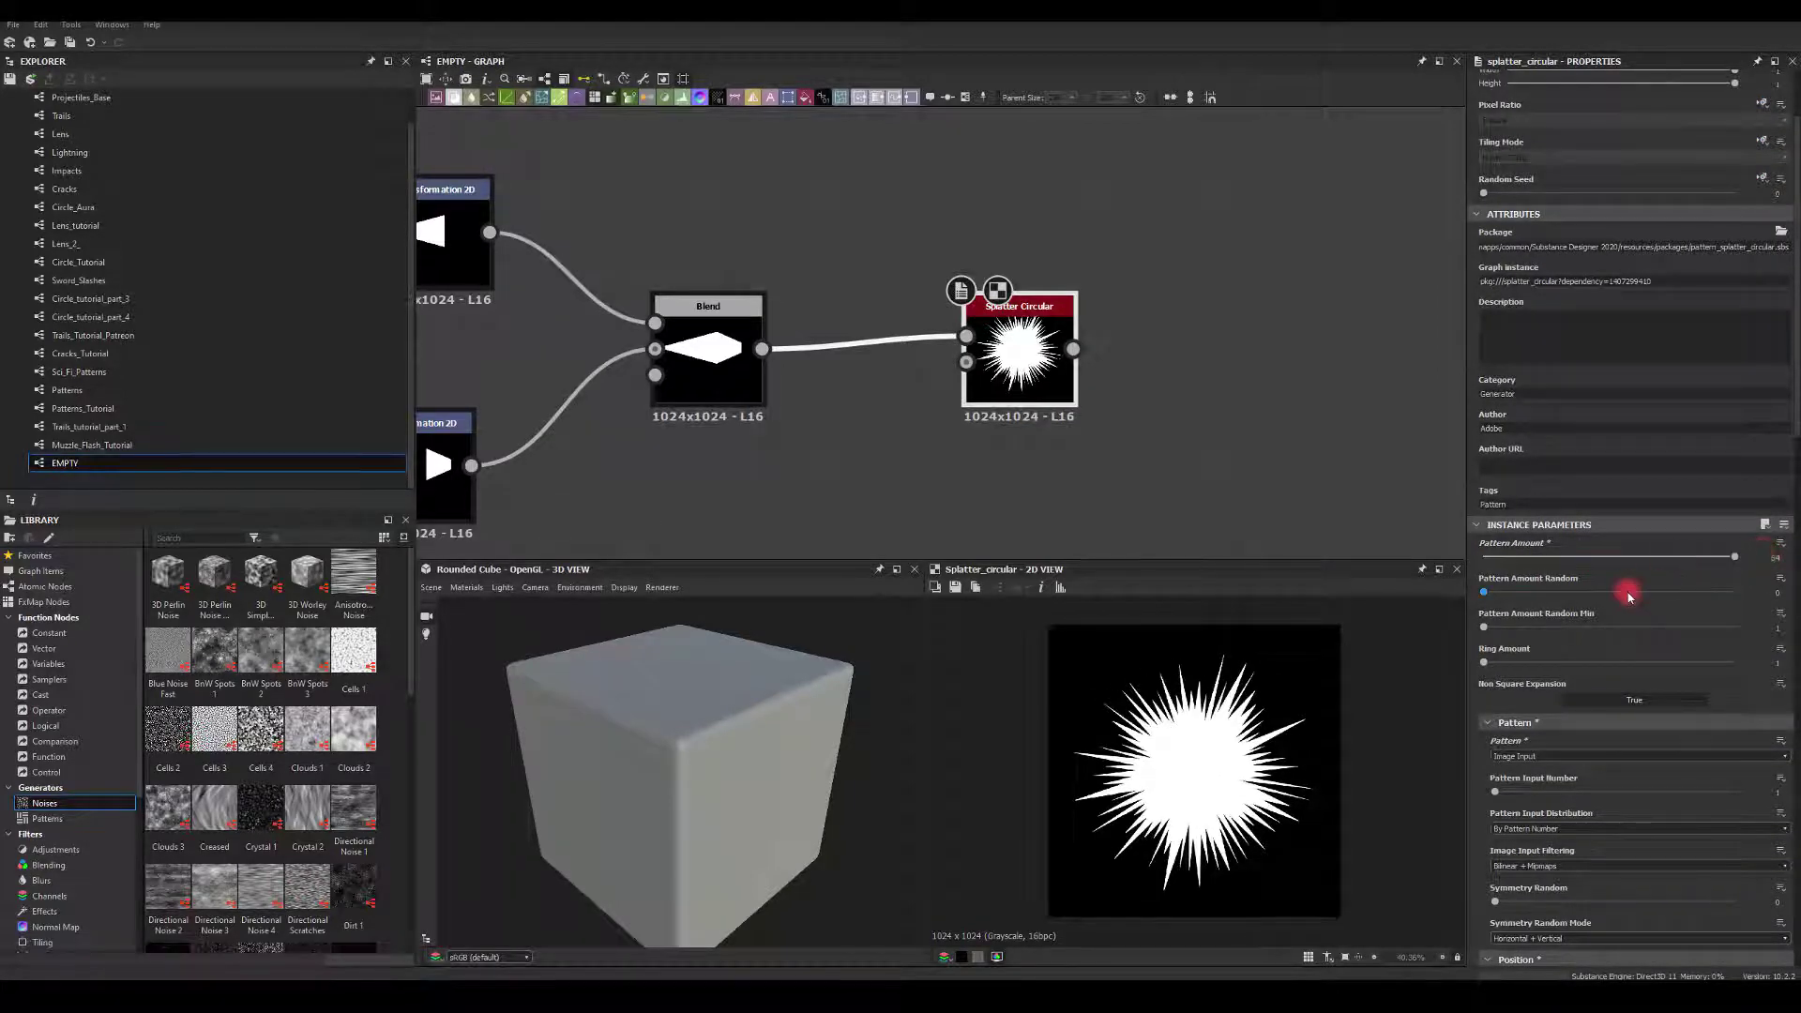
pyautogui.scroll(-5, 1595, 605)
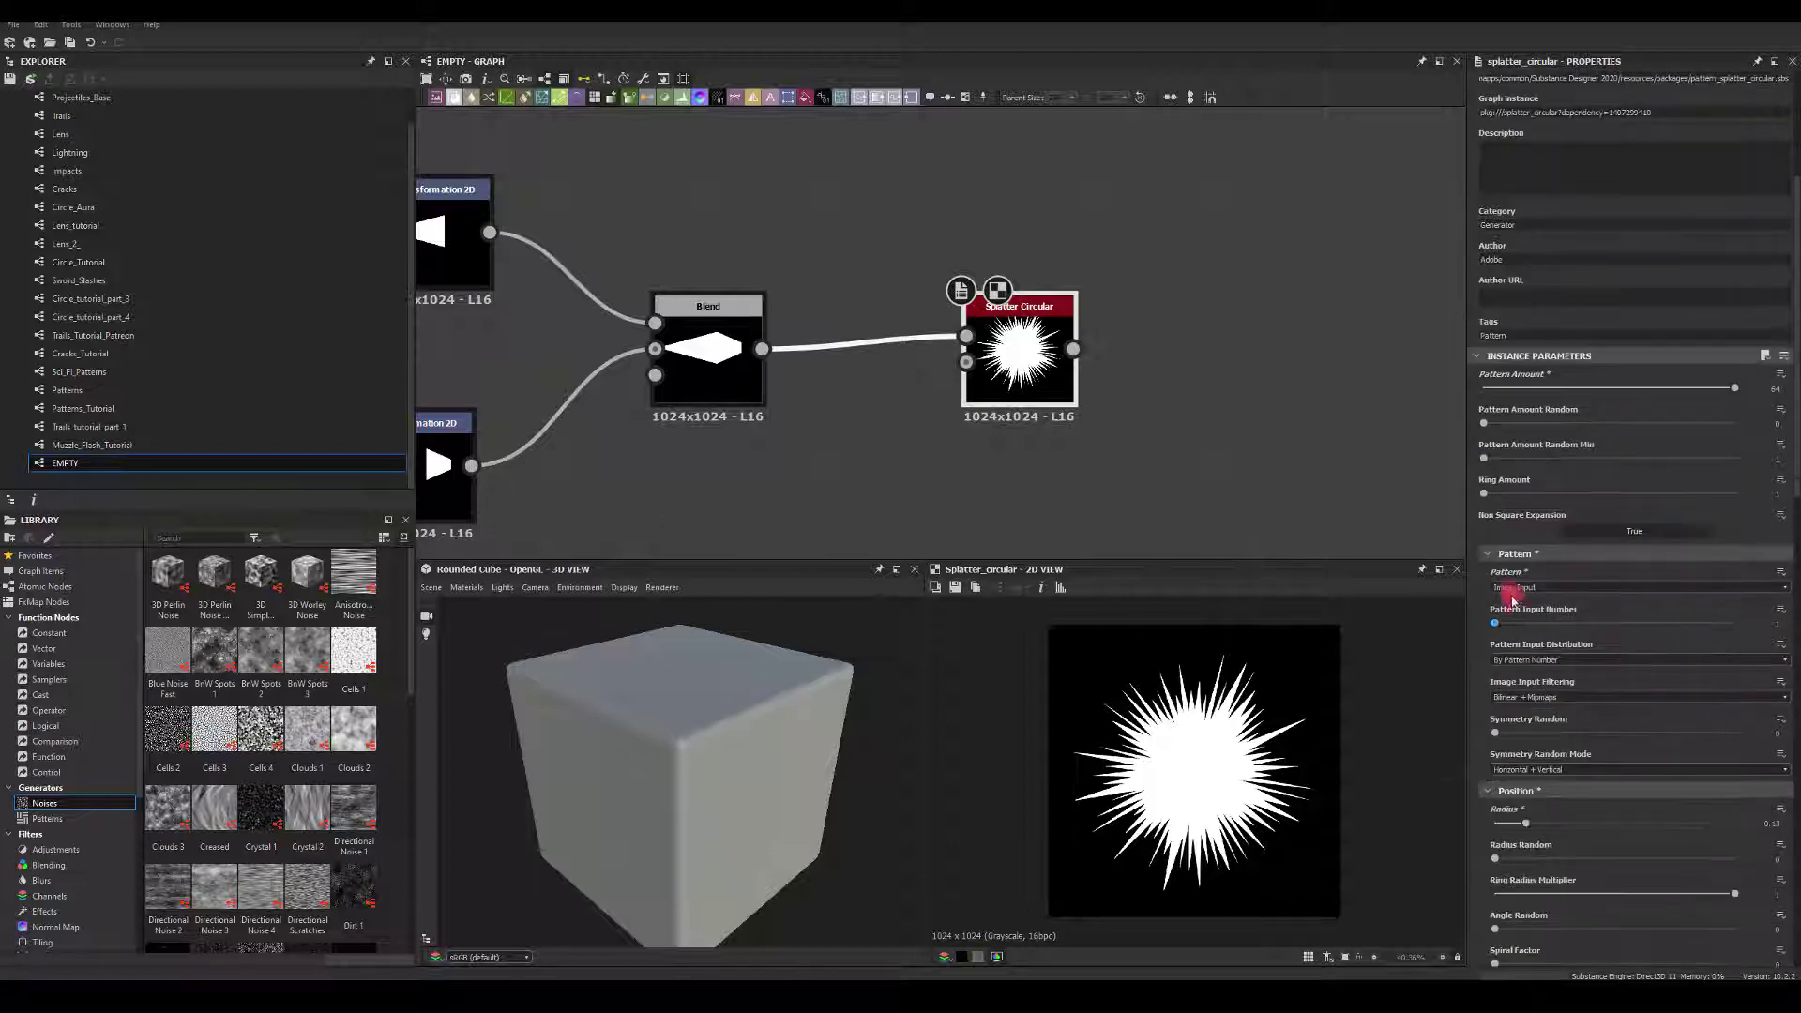
pyautogui.moveTo(1219, 324); pyautogui.dragTo(1020, 206, button='middle')
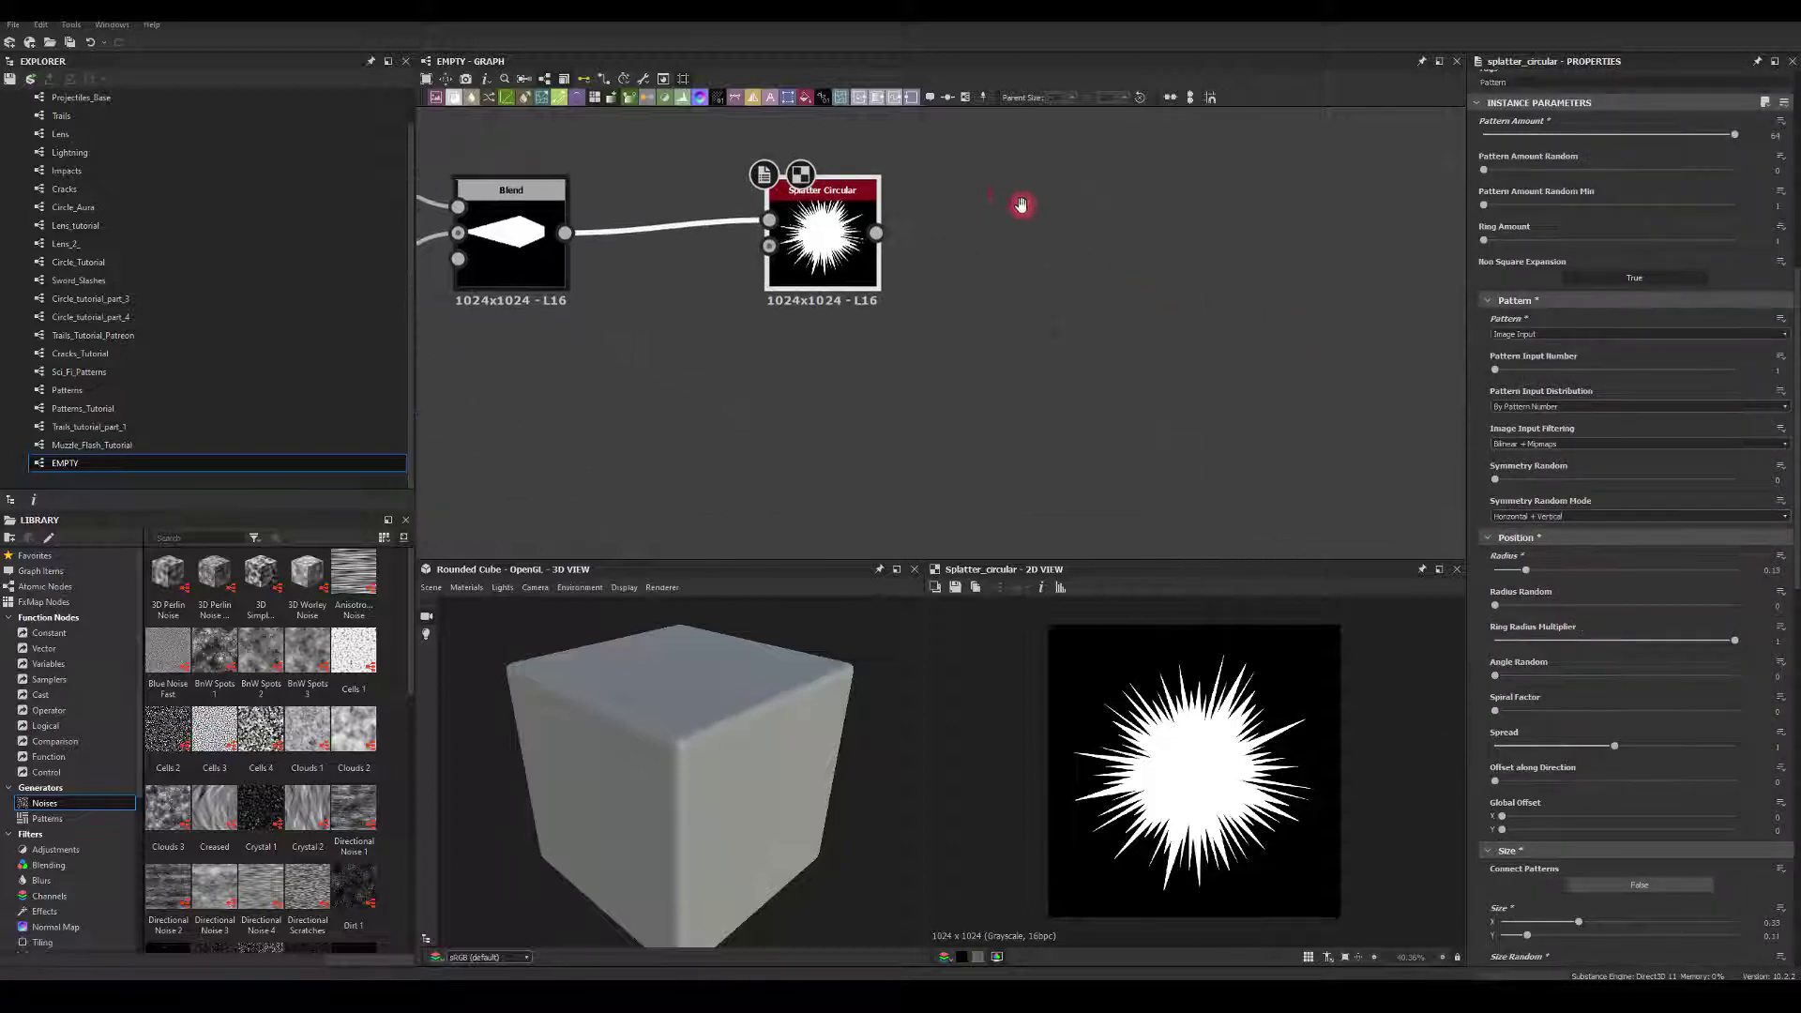
# Add a Transformation 2D after Splatter Circular and shrink the starburst with its corner handle
pyautogui.moveTo(814, 241); pyautogui.dragTo(775, 243)
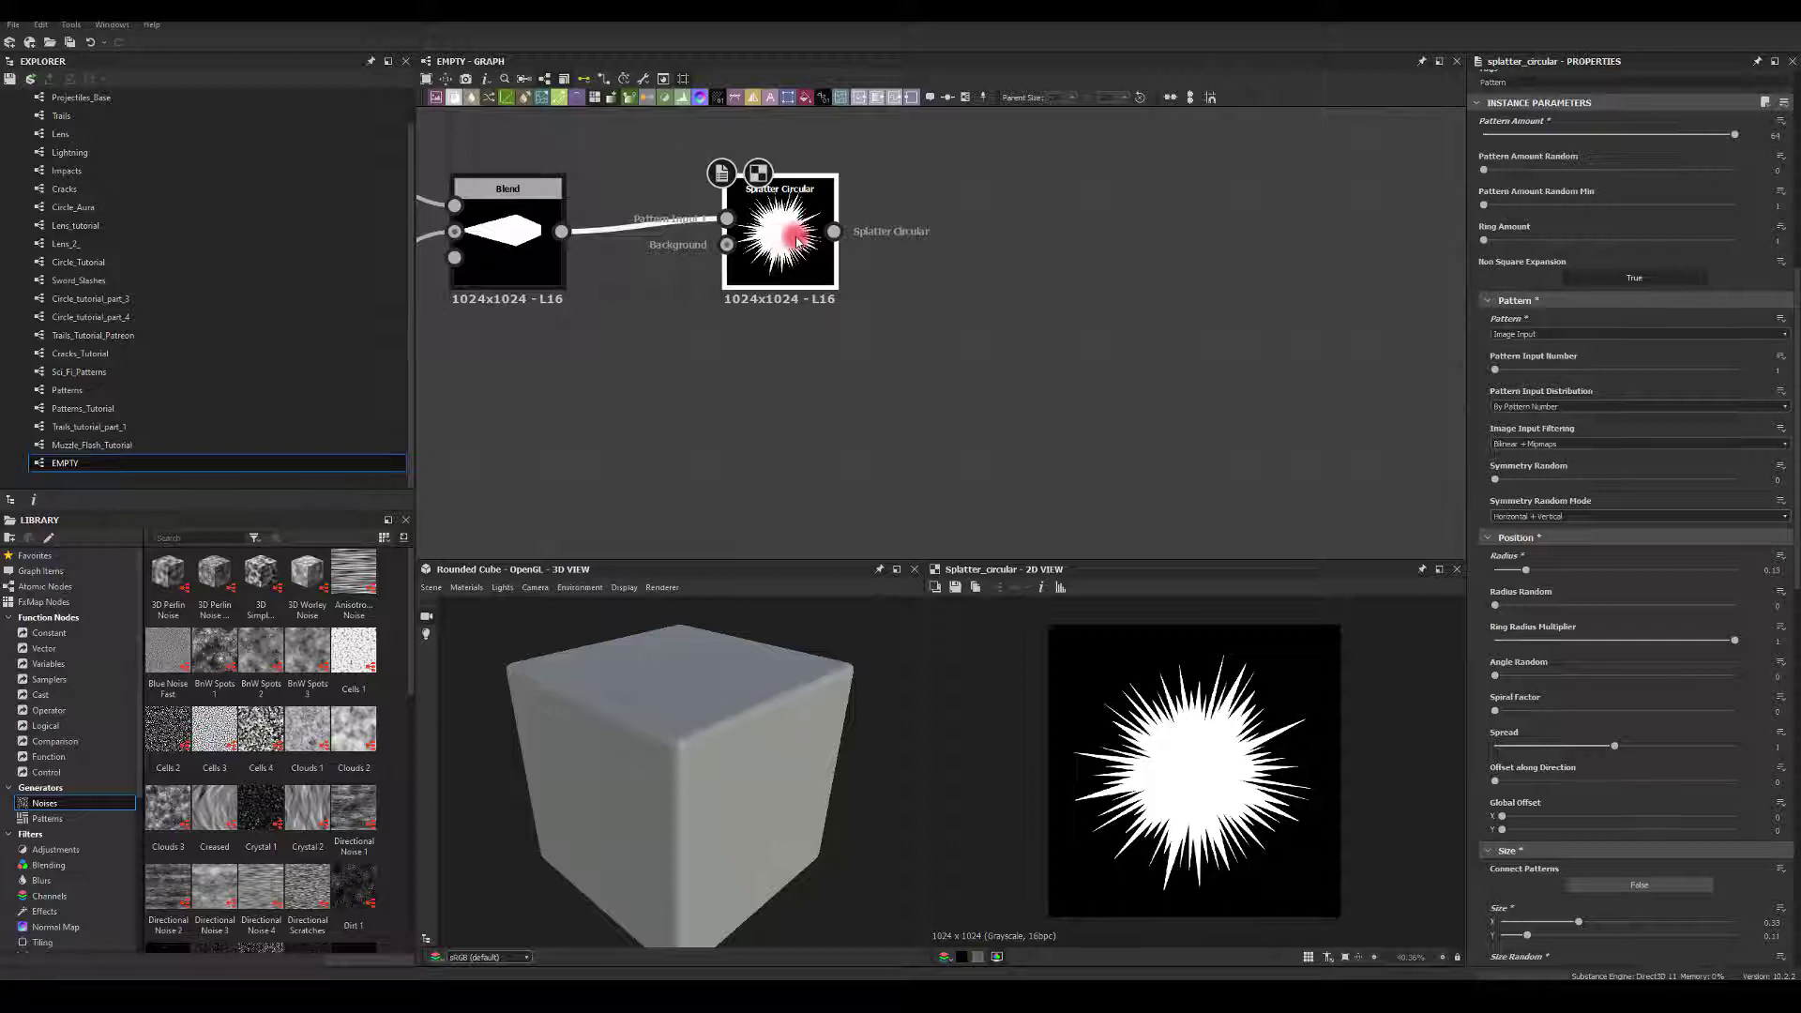
pyautogui.click(876, 246)
pyautogui.click(786, 246)
pyautogui.moveTo(831, 233); pyautogui.dragTo(983, 253)
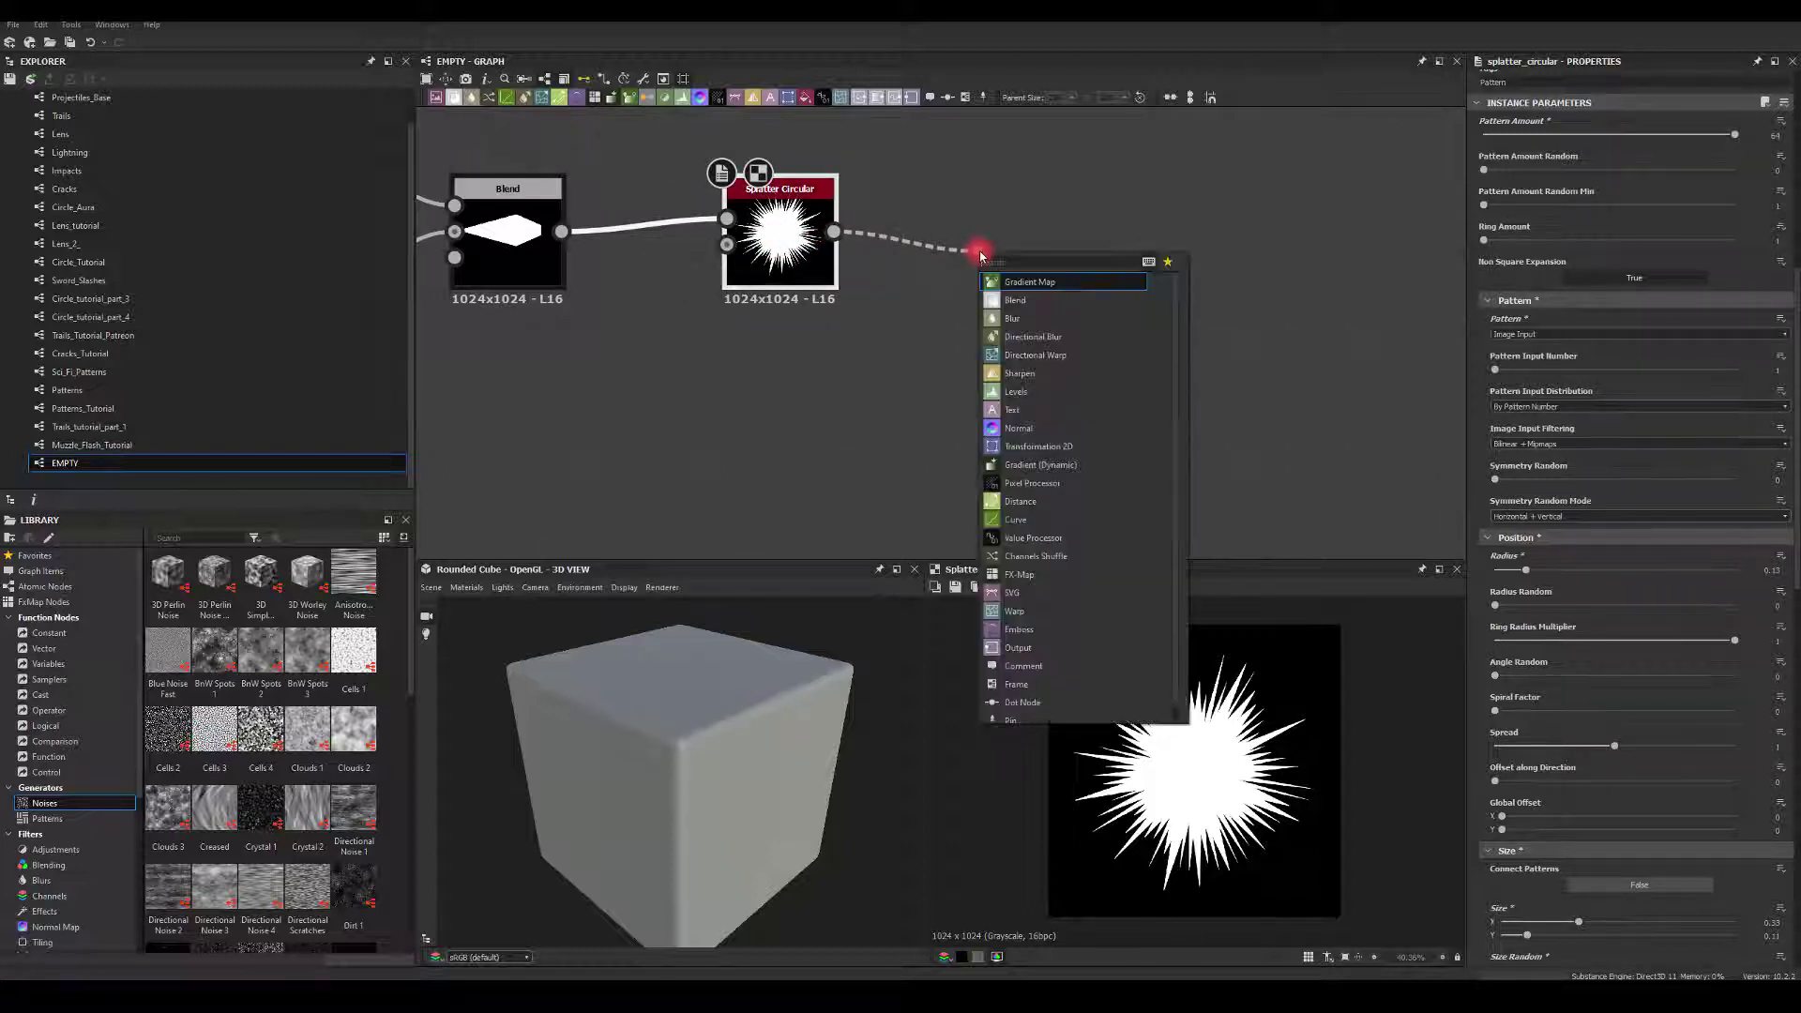
pyautogui.click(1018, 282)
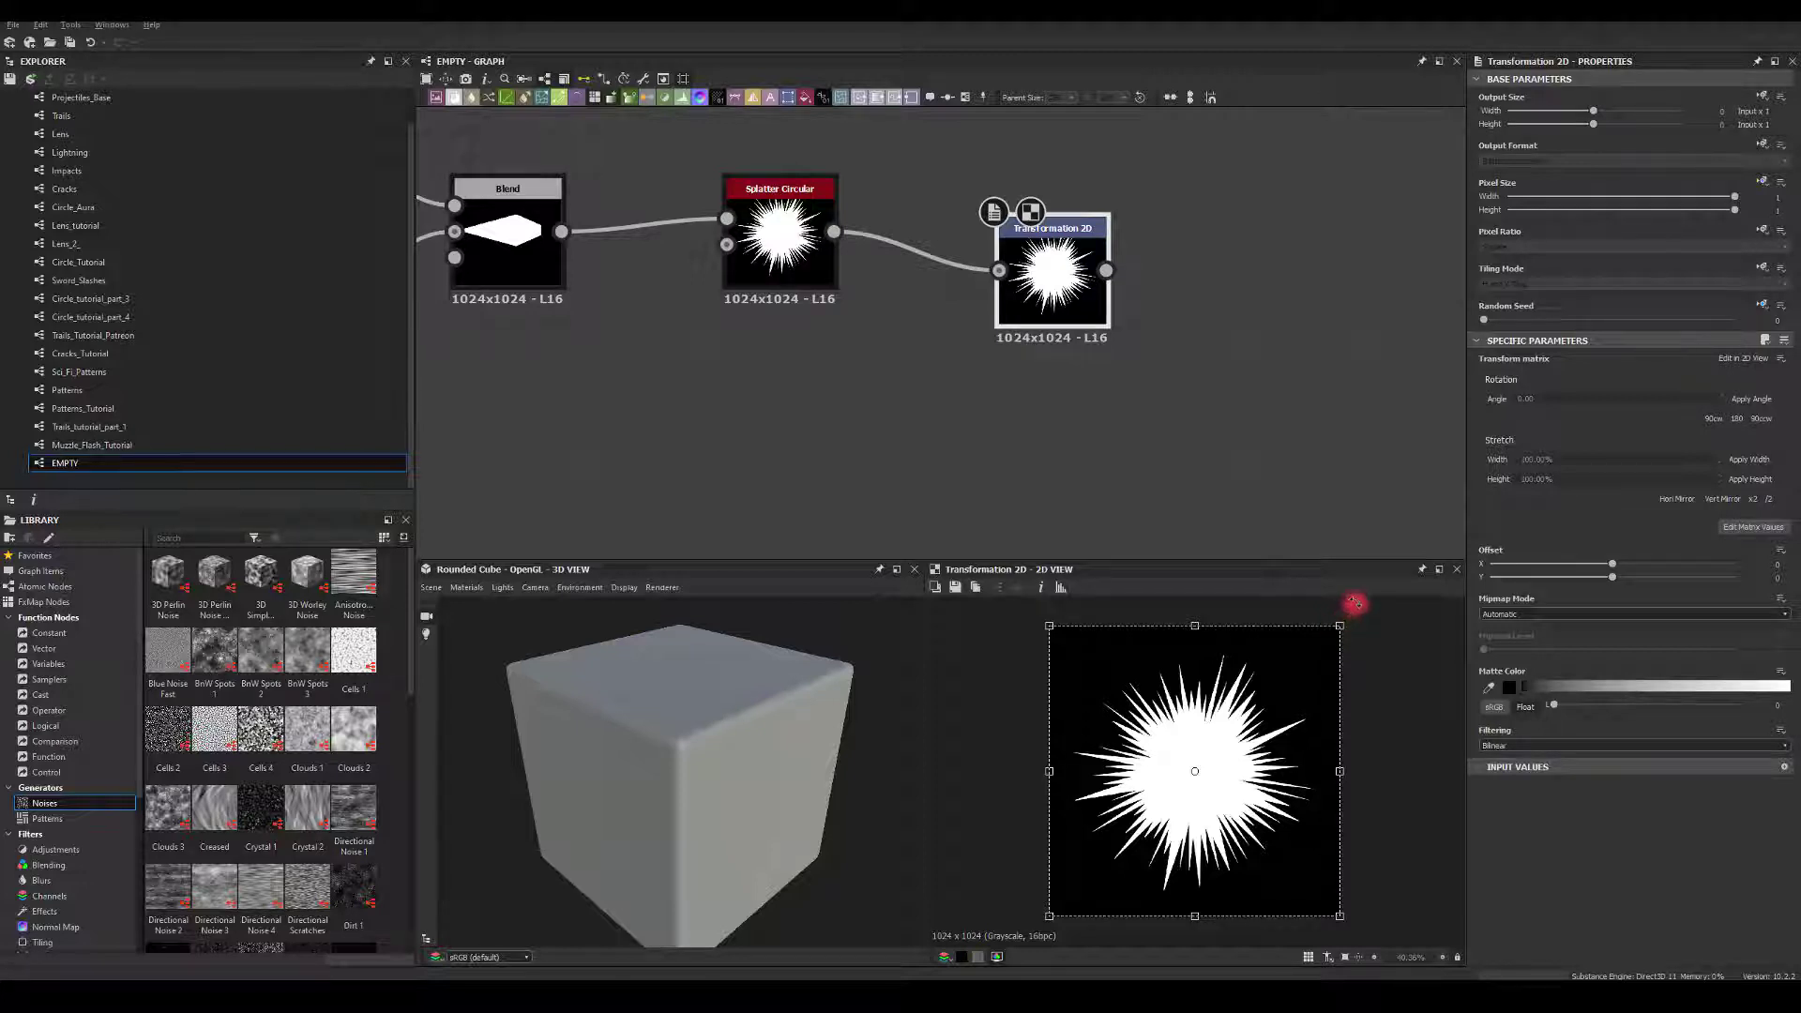
pyautogui.moveTo(1339, 625); pyautogui.dragTo(1286, 672)
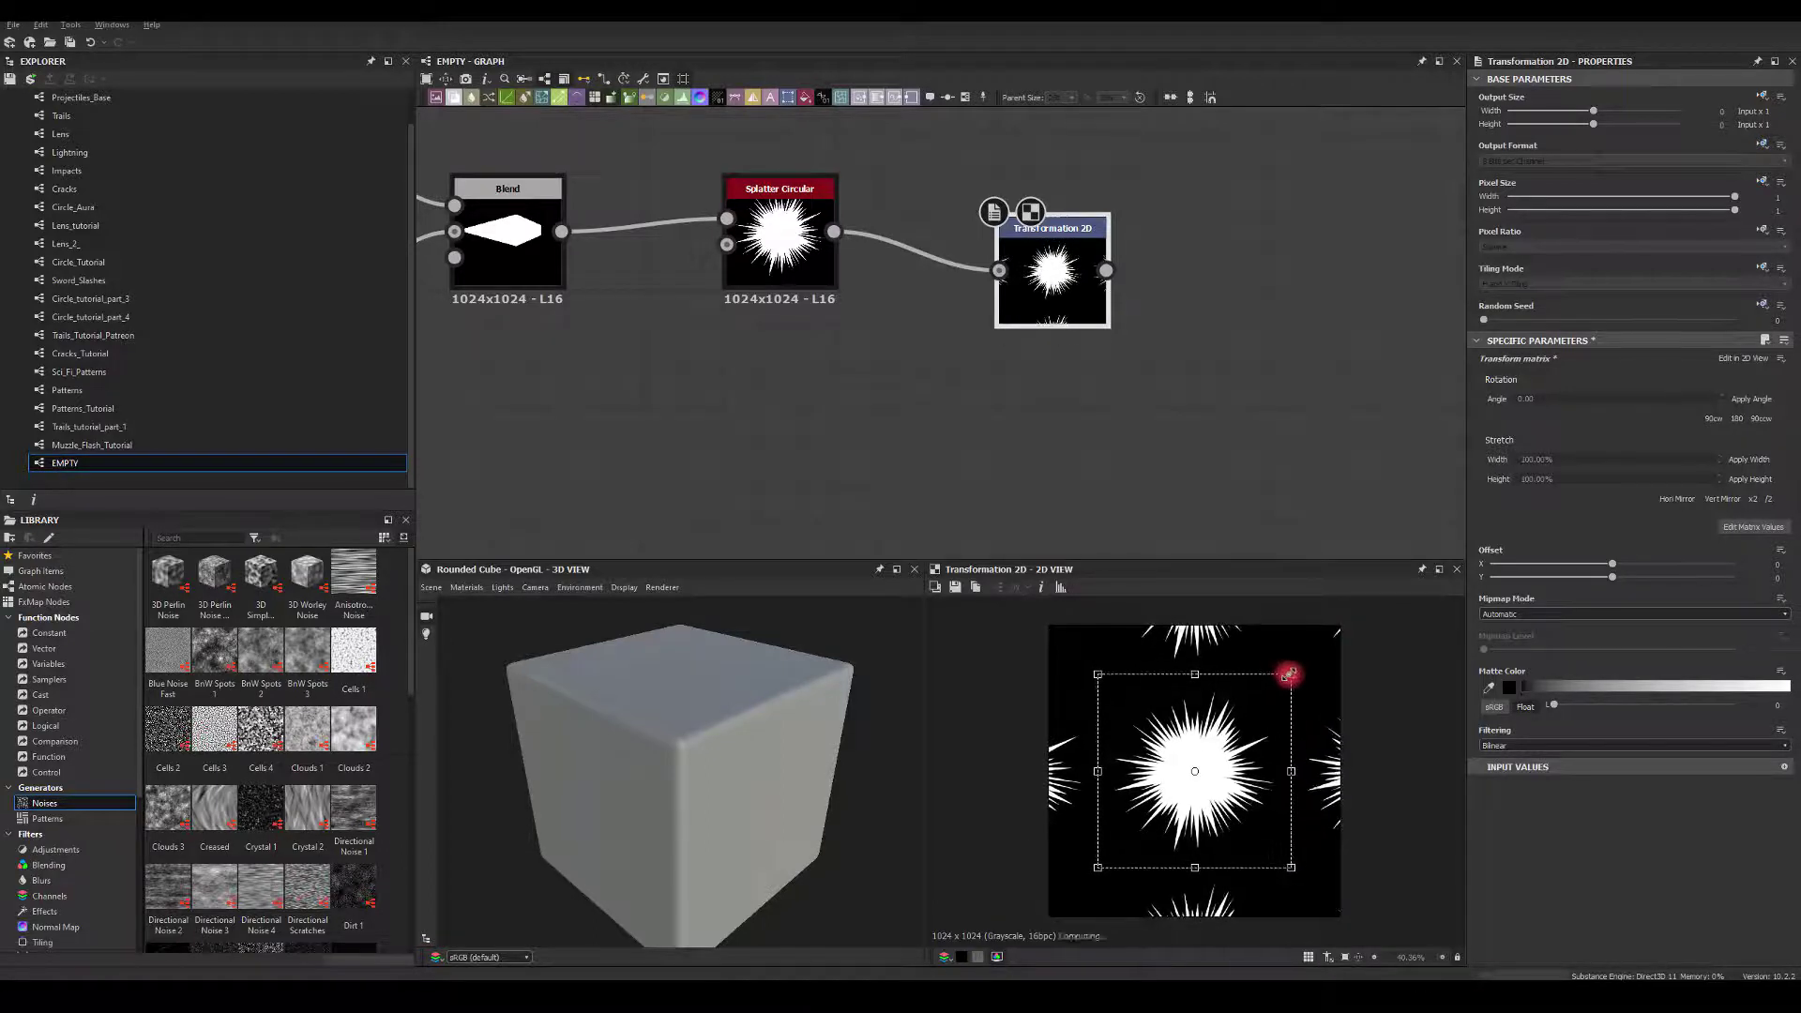
# Set the Transformation 2D Tiling Mode to No Tiling so only one starburst remains
pyautogui.click(1394, 351)
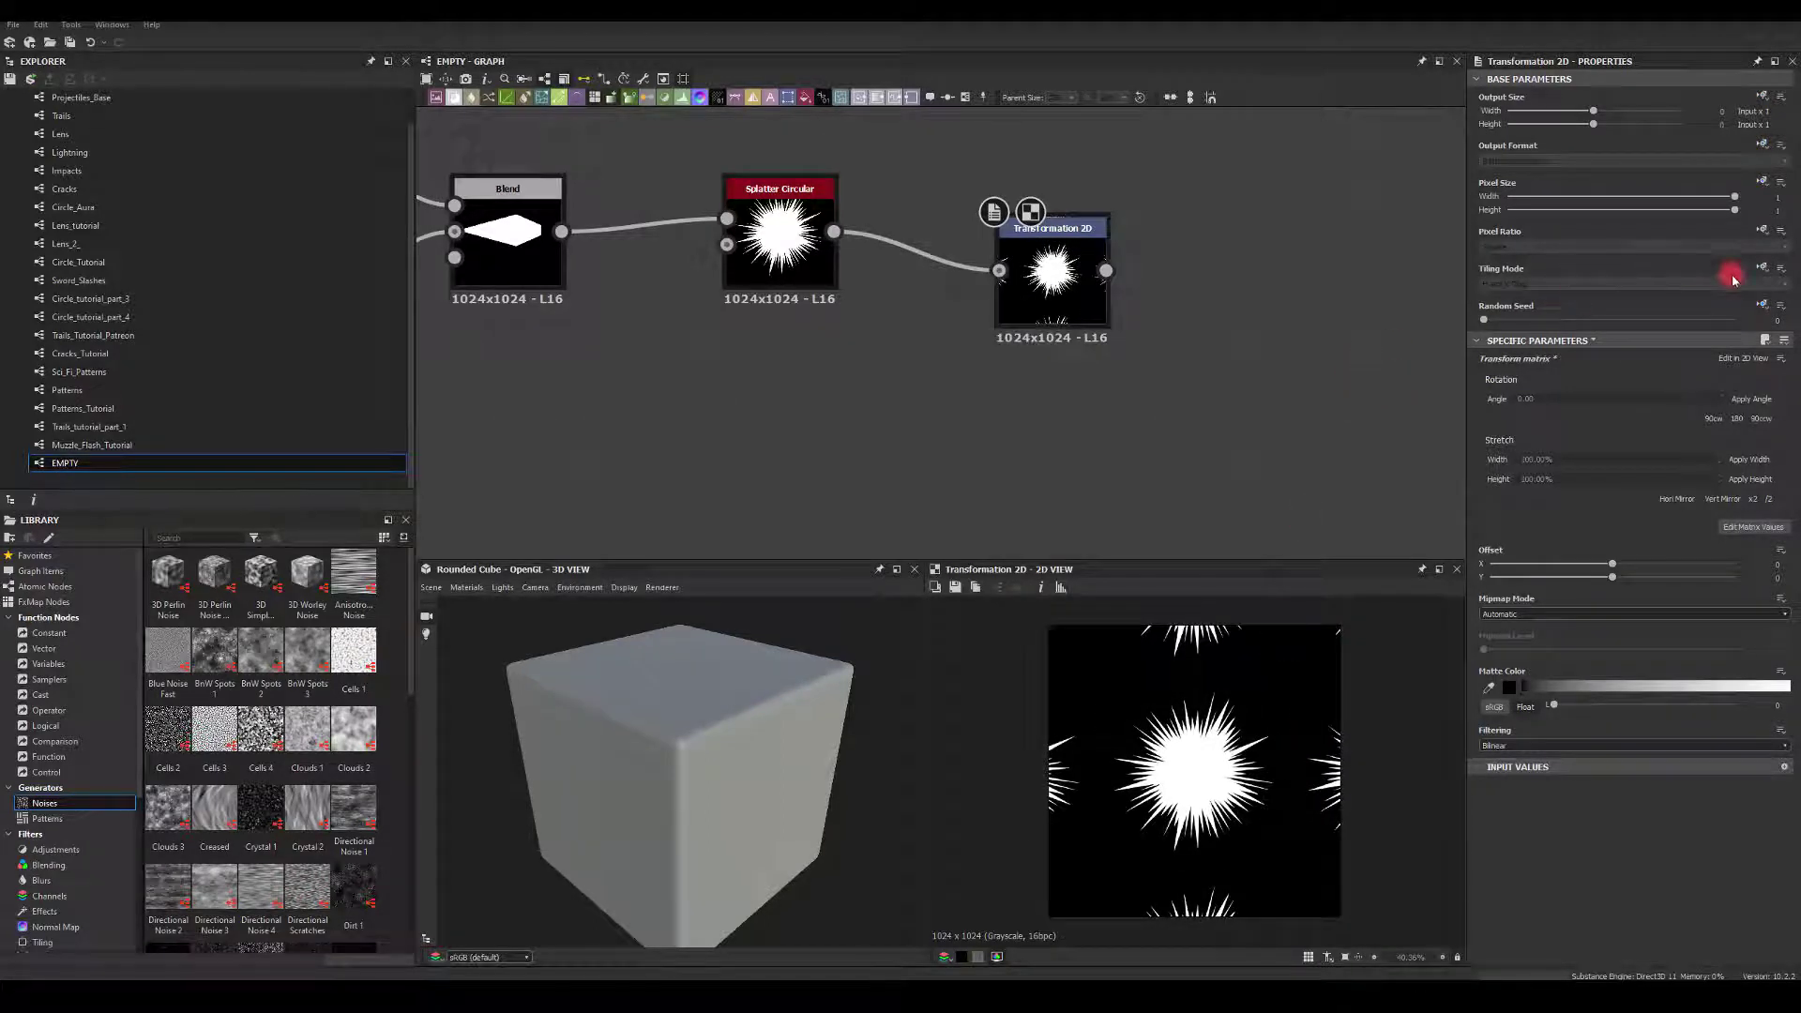
pyautogui.click(1762, 268)
pyautogui.click(1718, 321)
pyautogui.click(1505, 286)
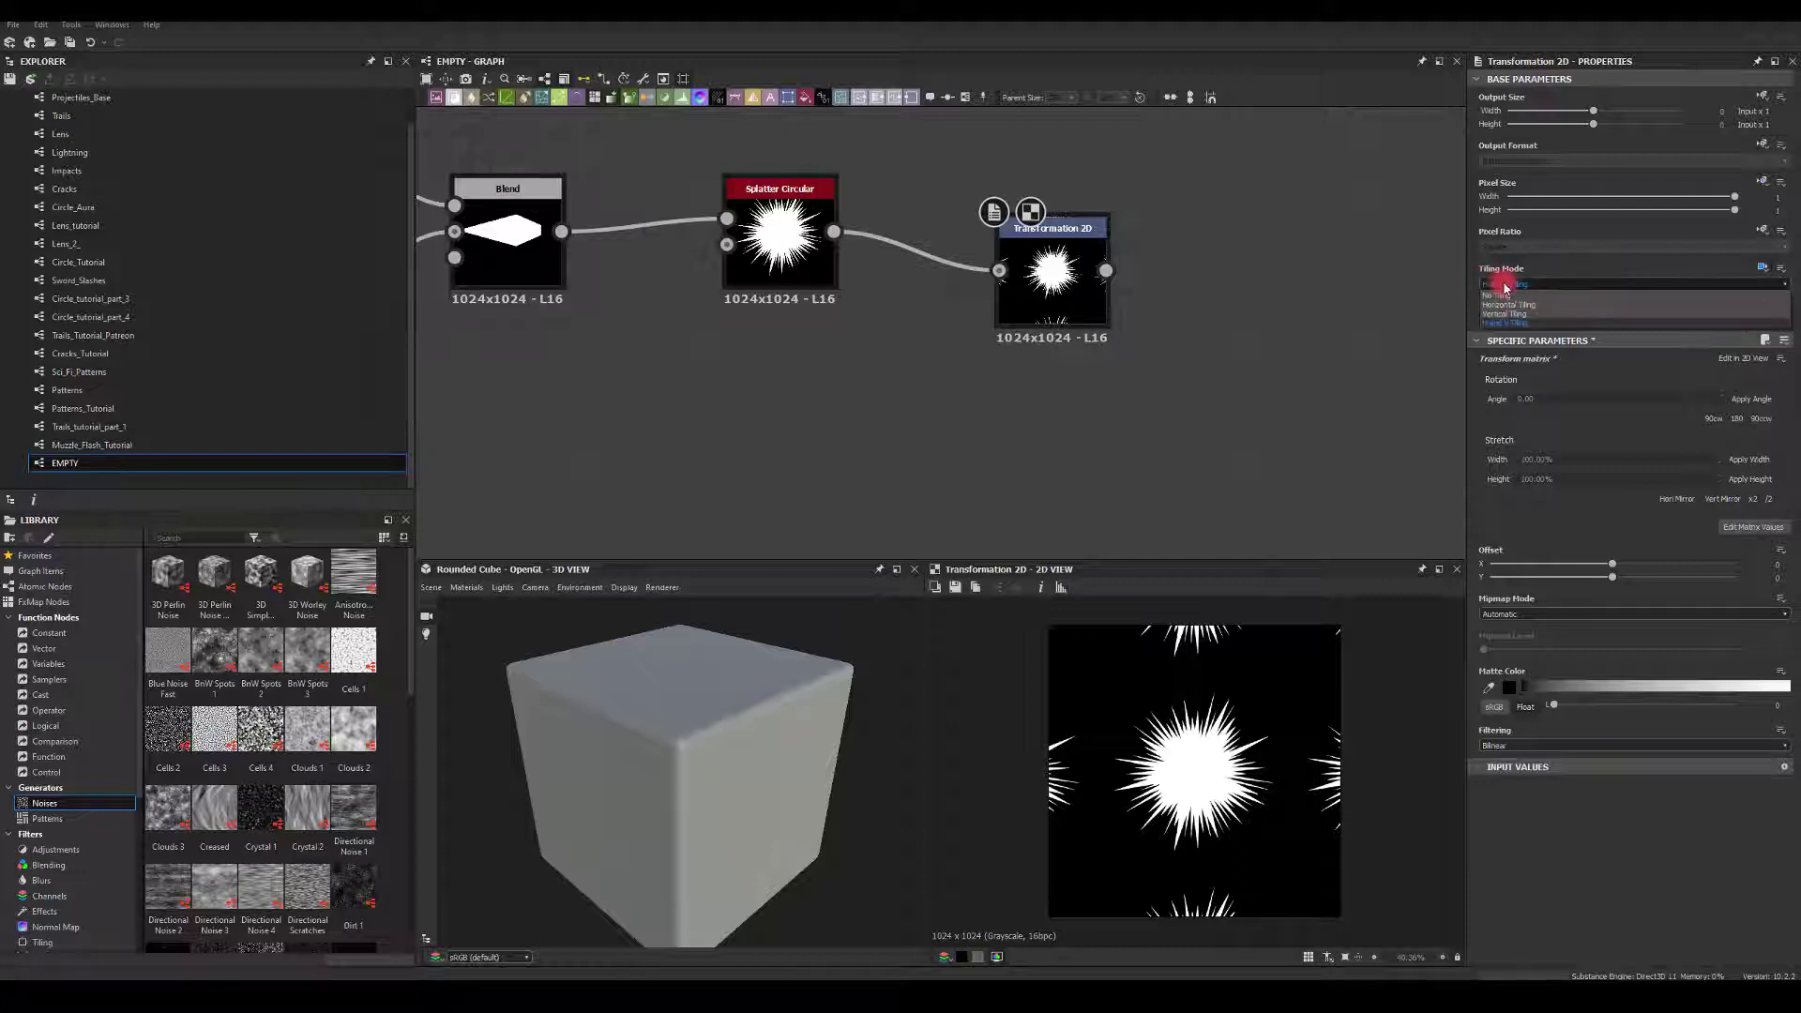
pyautogui.click(1497, 295)
# Line the Transformation 2D node up with Splatter Circular and recentre the node chain
pyautogui.click(1055, 272)
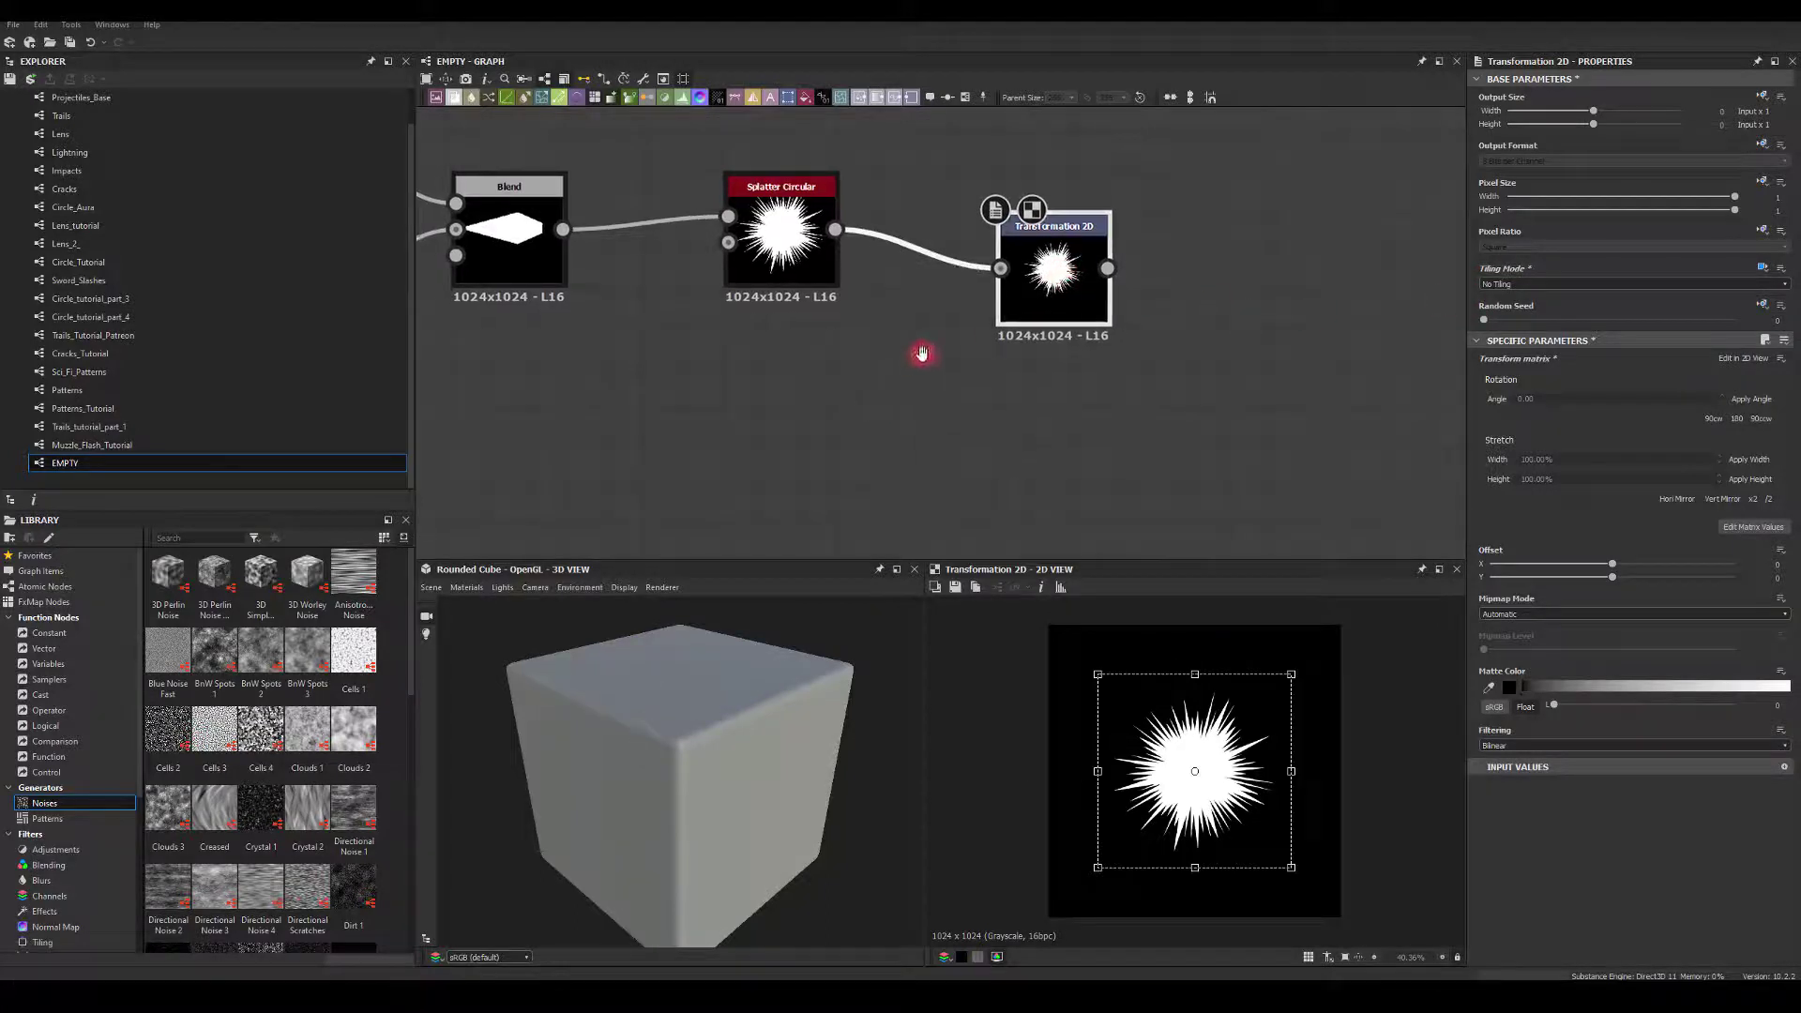
pyautogui.moveTo(922, 353); pyautogui.dragTo(1018, 255, button='middle')
pyautogui.moveTo(1128, 212); pyautogui.dragTo(1154, 222)
pyautogui.moveTo(1158, 303); pyautogui.dragTo(1105, 356, button='middle')
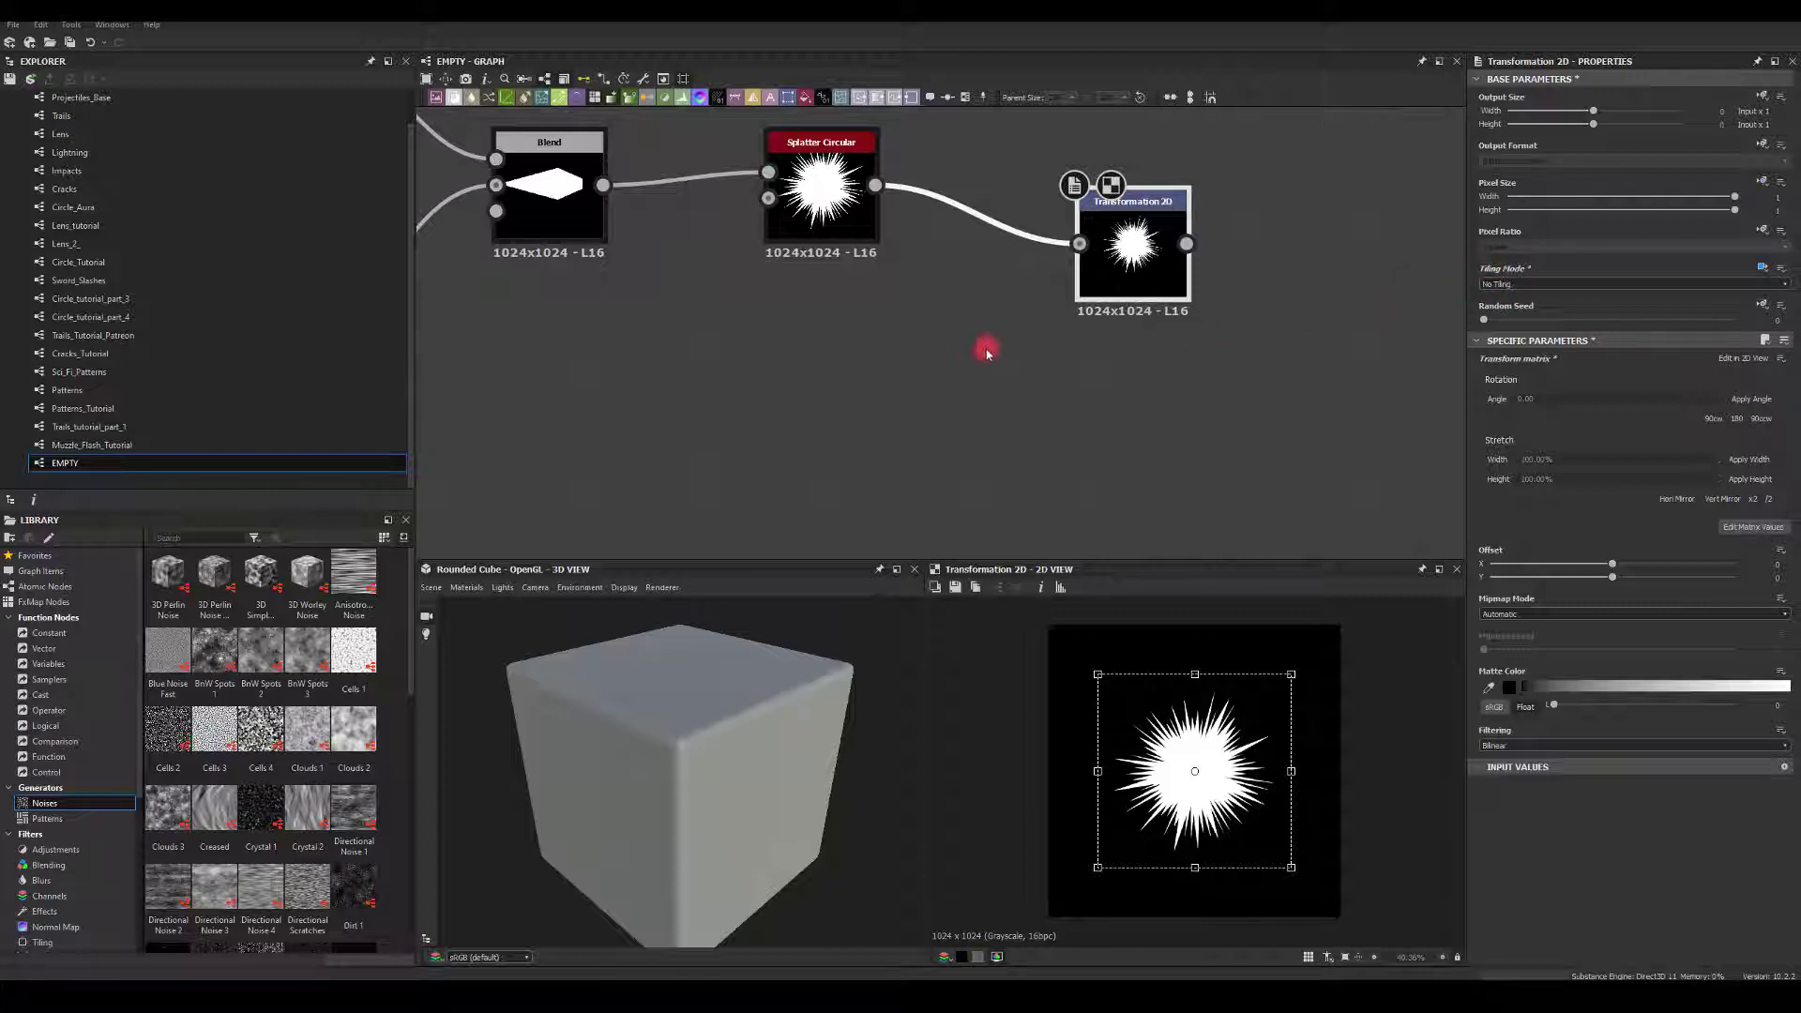
pyautogui.moveTo(1119, 252); pyautogui.dragTo(1041, 193)
pyautogui.moveTo(1149, 301); pyautogui.dragTo(1029, 402, button='middle')
pyautogui.moveTo(990, 286); pyautogui.dragTo(1185, 294)
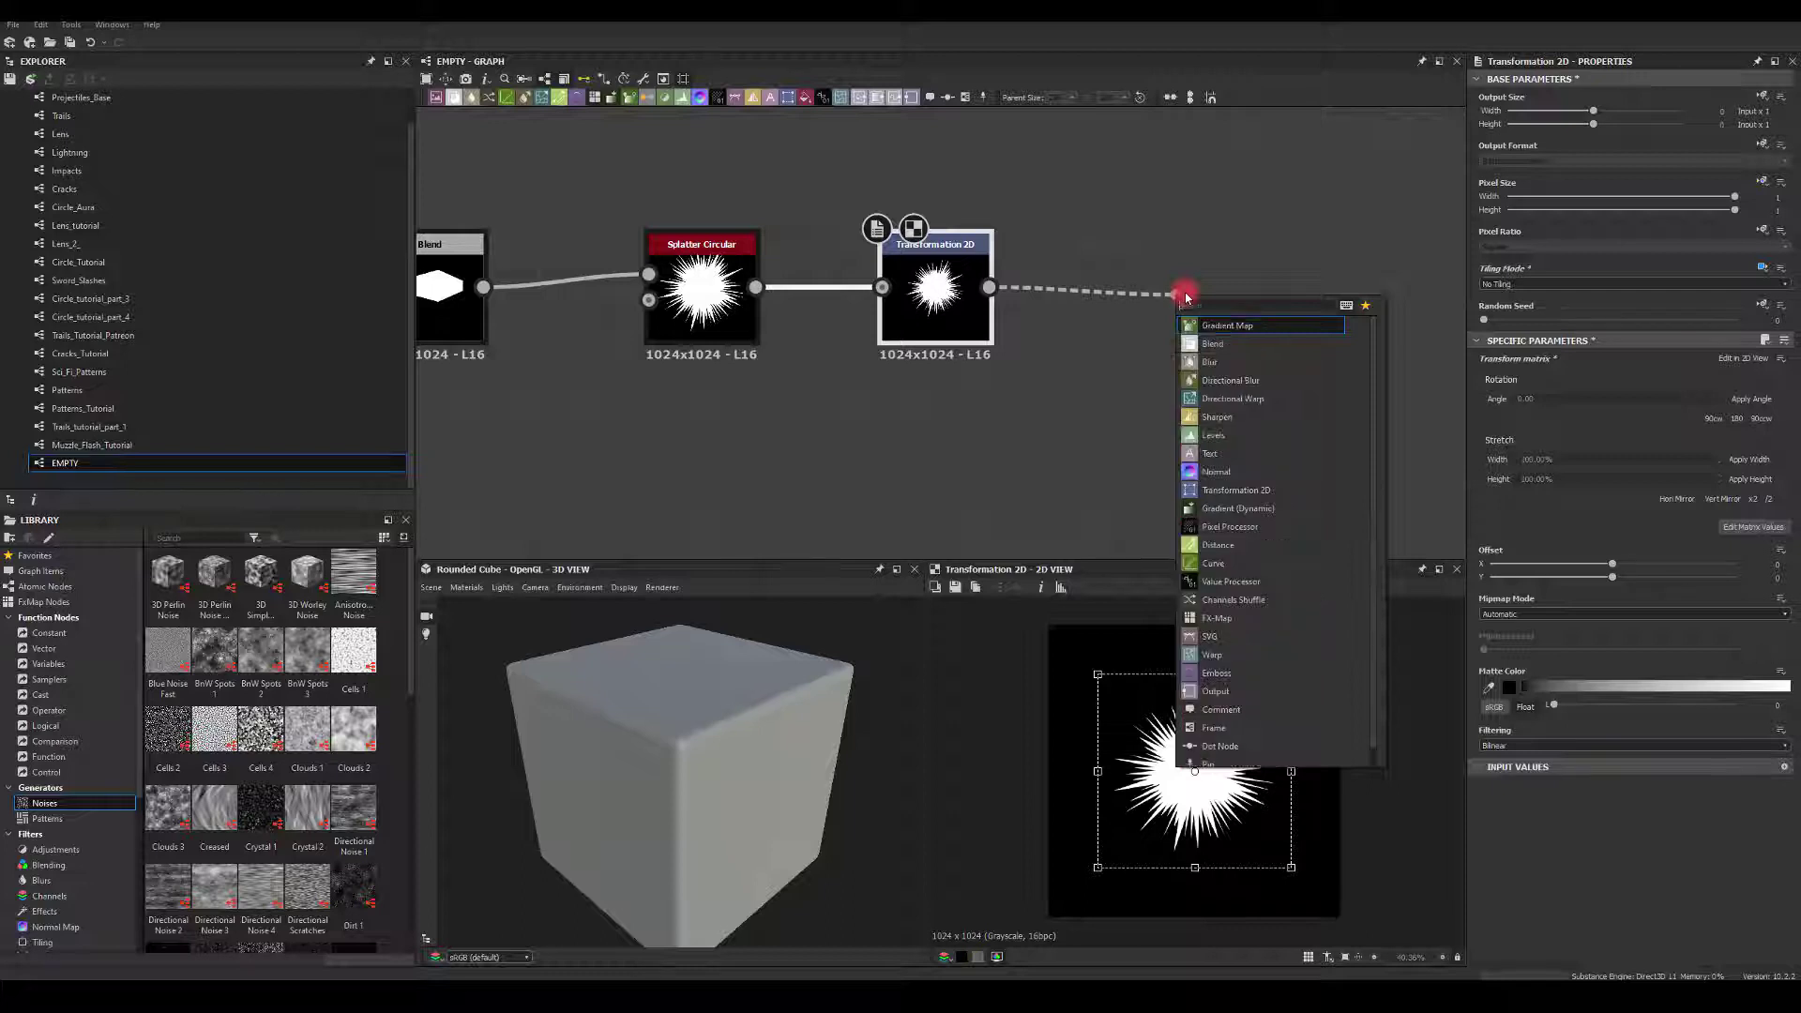
# Add a Slope Blur Grayscale node after the Transformation 2D and place it below
pyautogui.write('slo')
pyautogui.click(1220, 325)
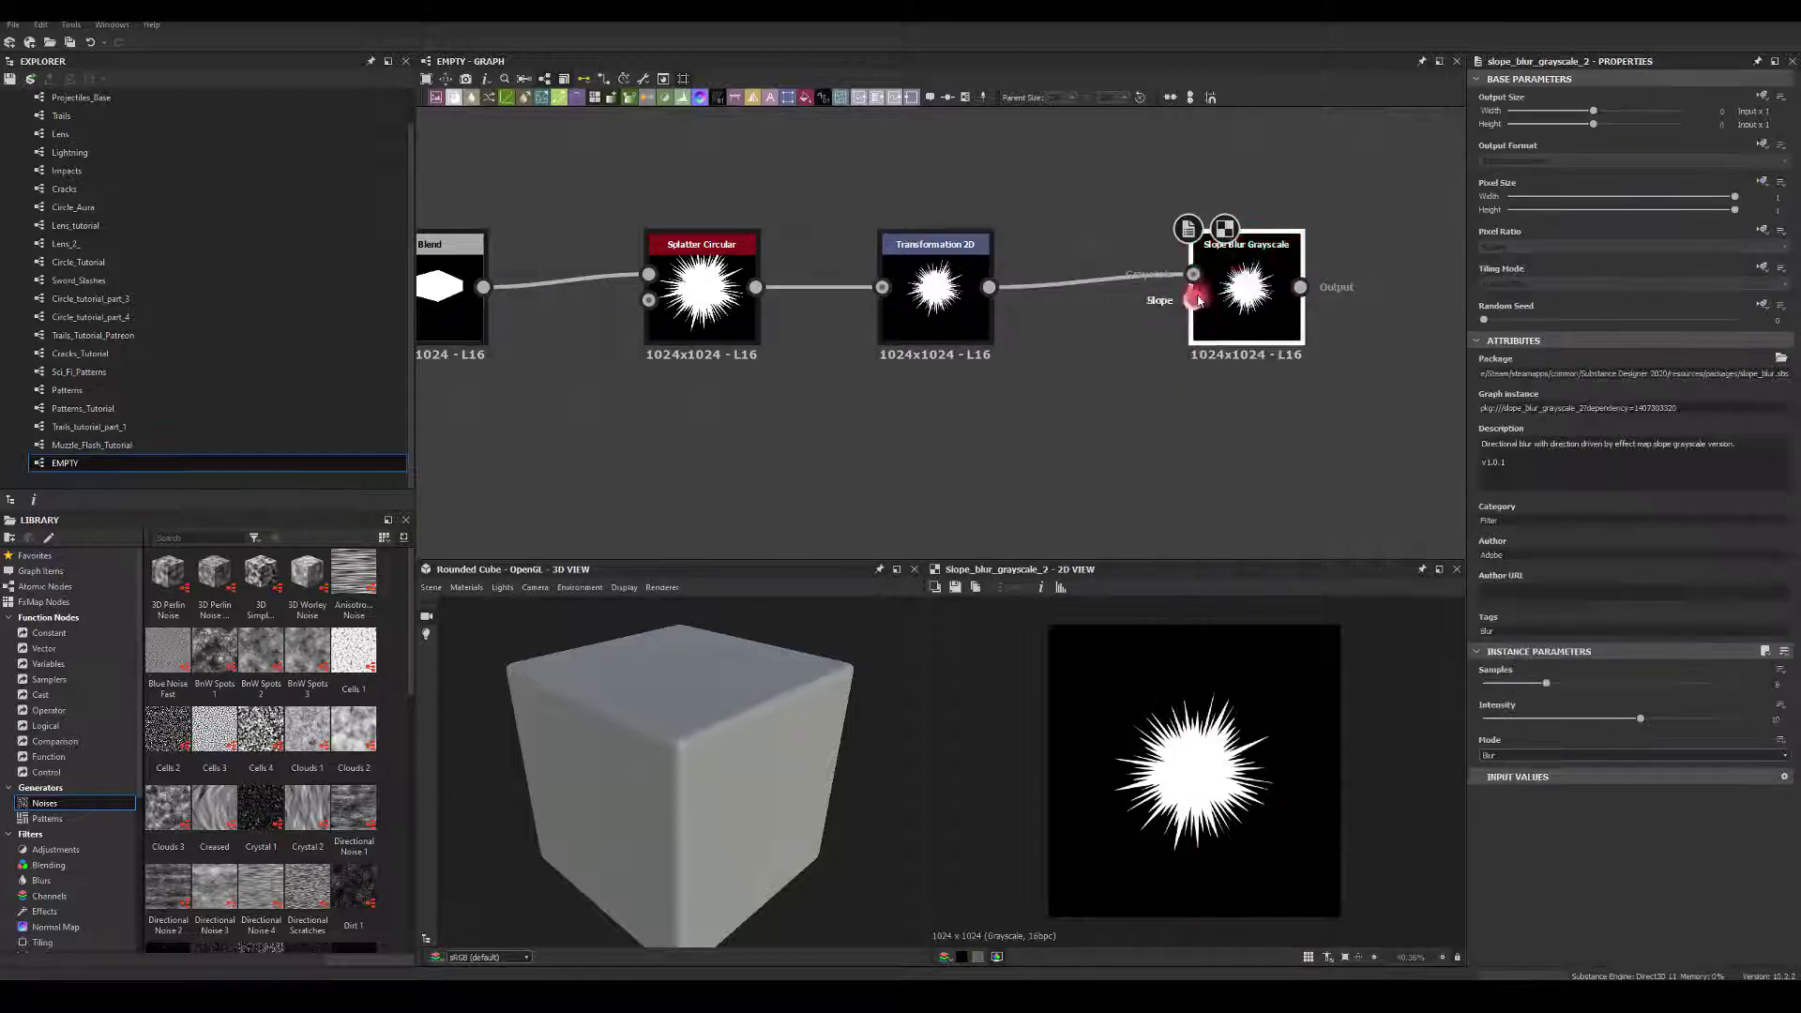
pyautogui.moveTo(1220, 310); pyautogui.dragTo(1180, 405)
# Add a Paraboloid Shape node and wire it into Slope Blur's Slope input
pyautogui.rightClick(864, 477)
pyautogui.write('sha')
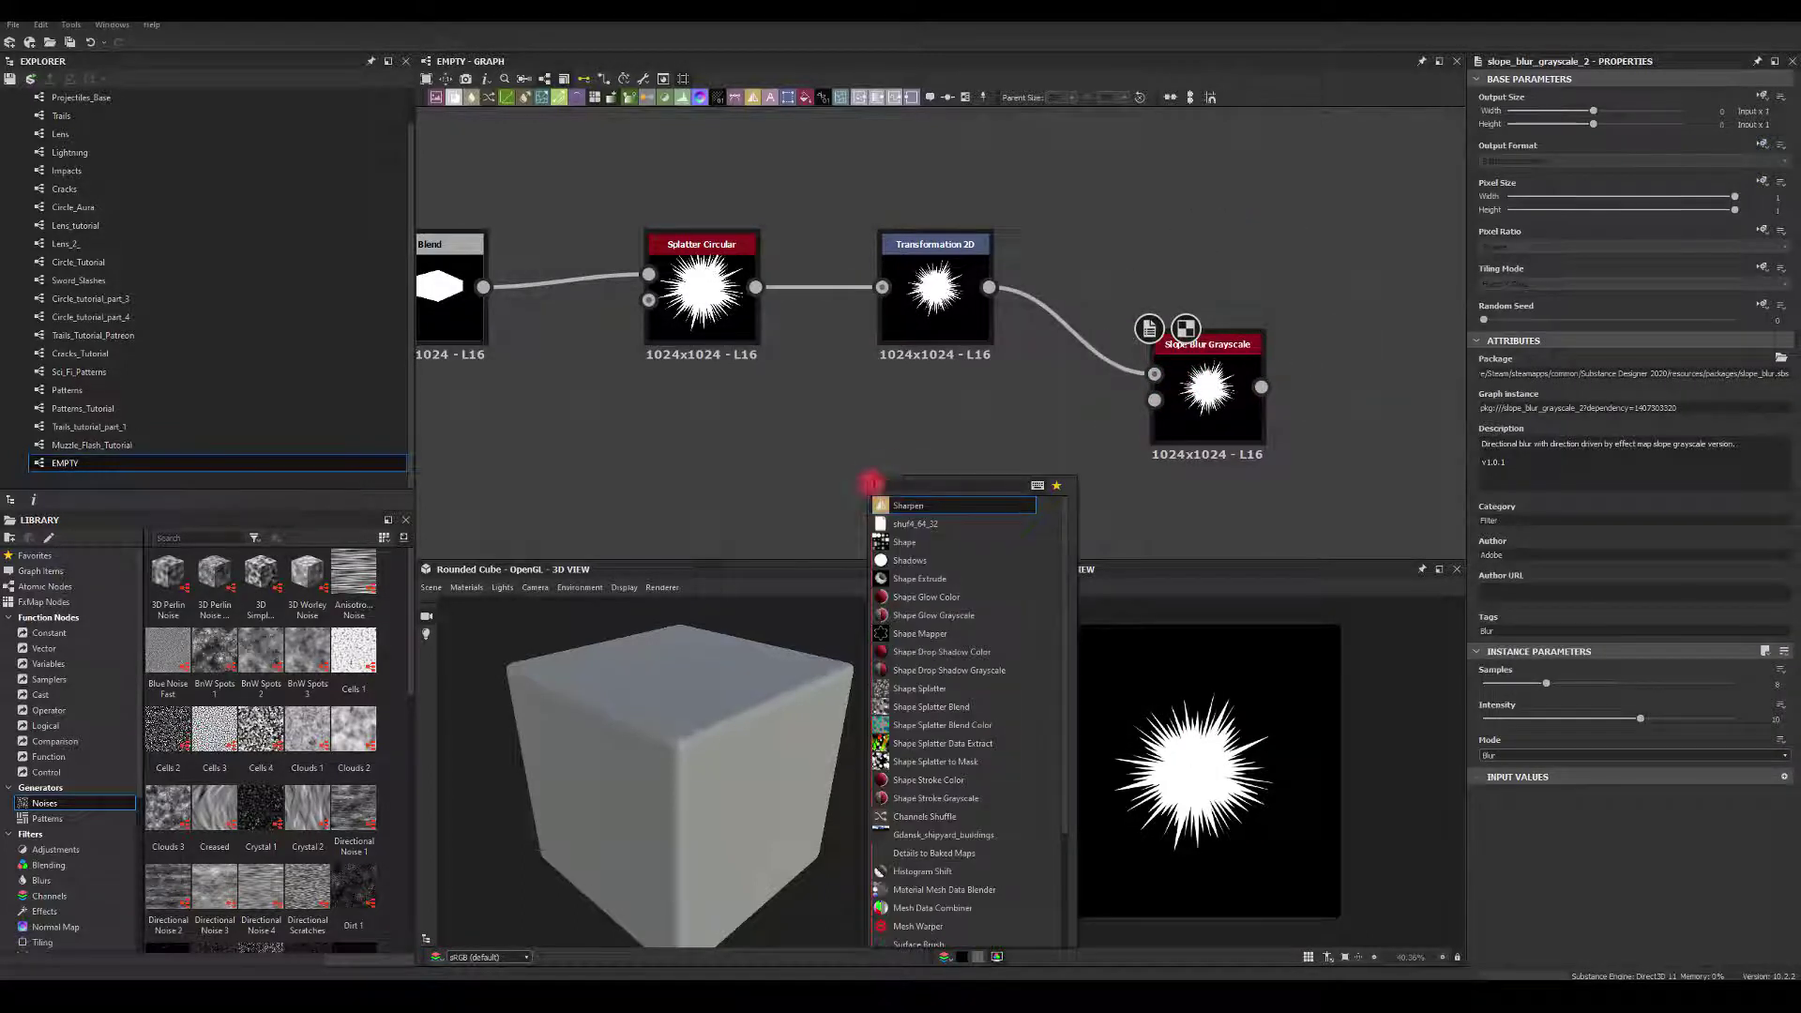
pyautogui.click(901, 539)
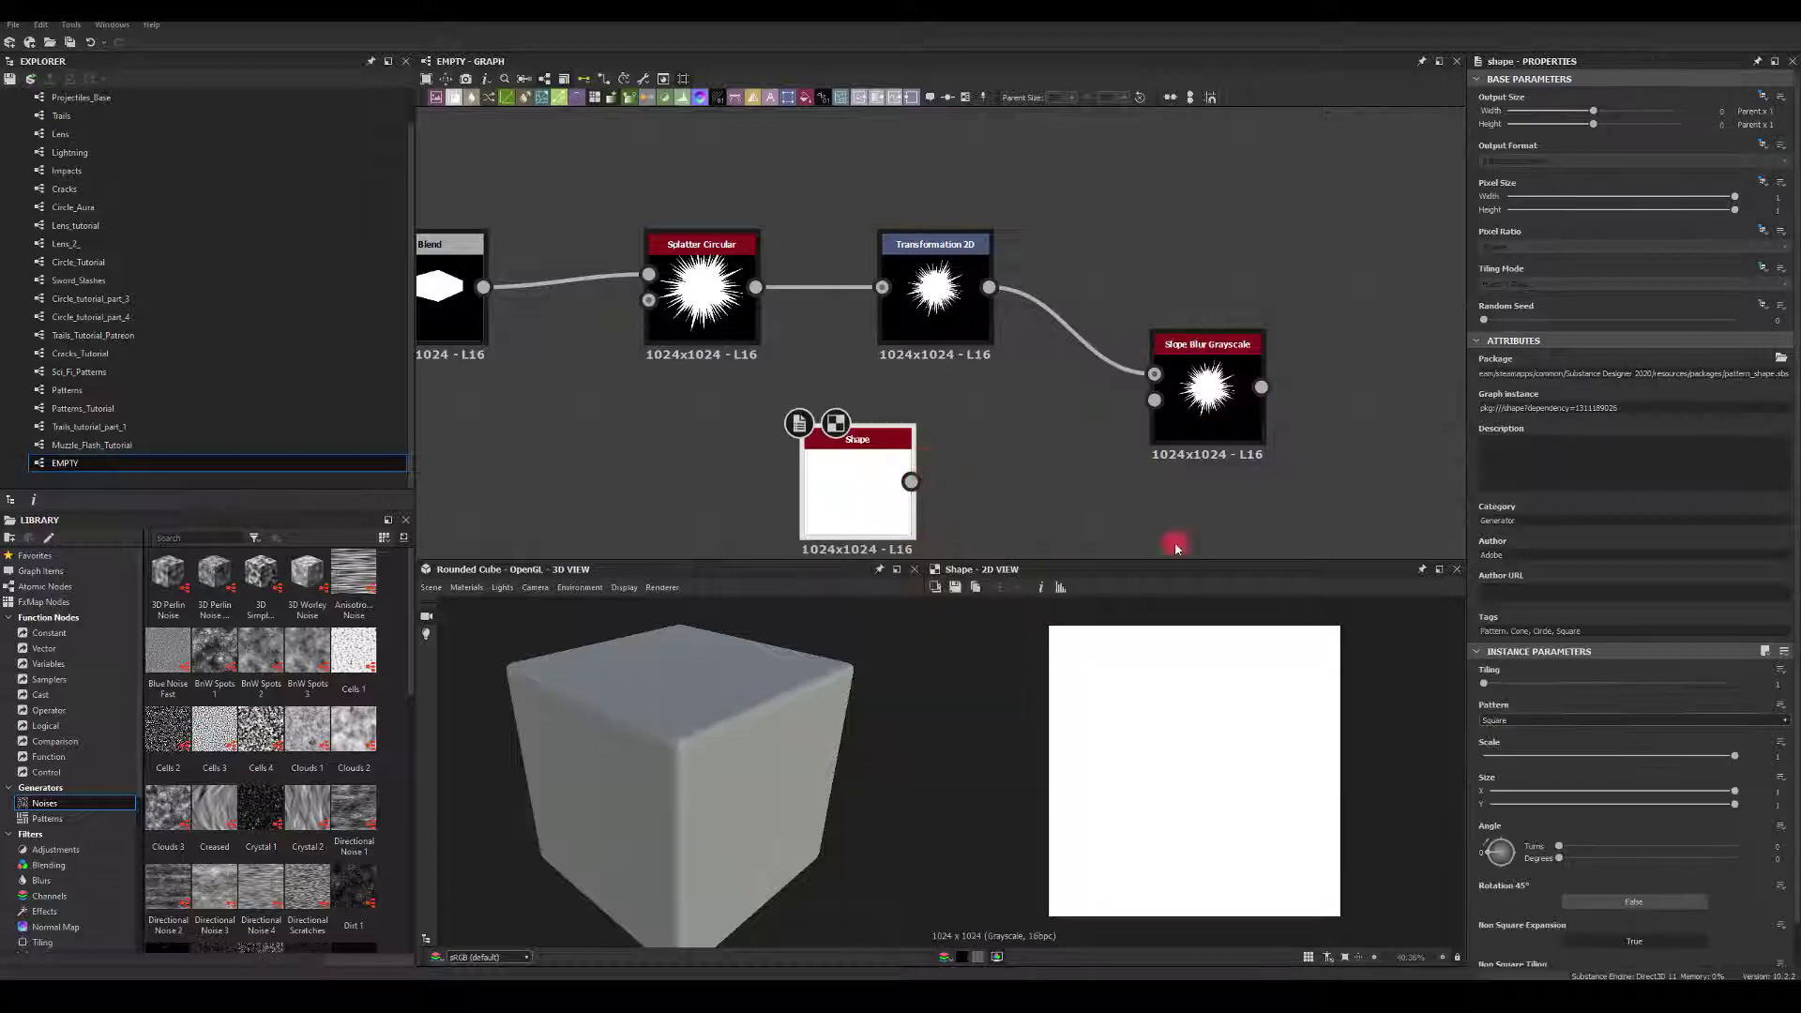
pyautogui.click(1494, 719)
pyautogui.click(1495, 750)
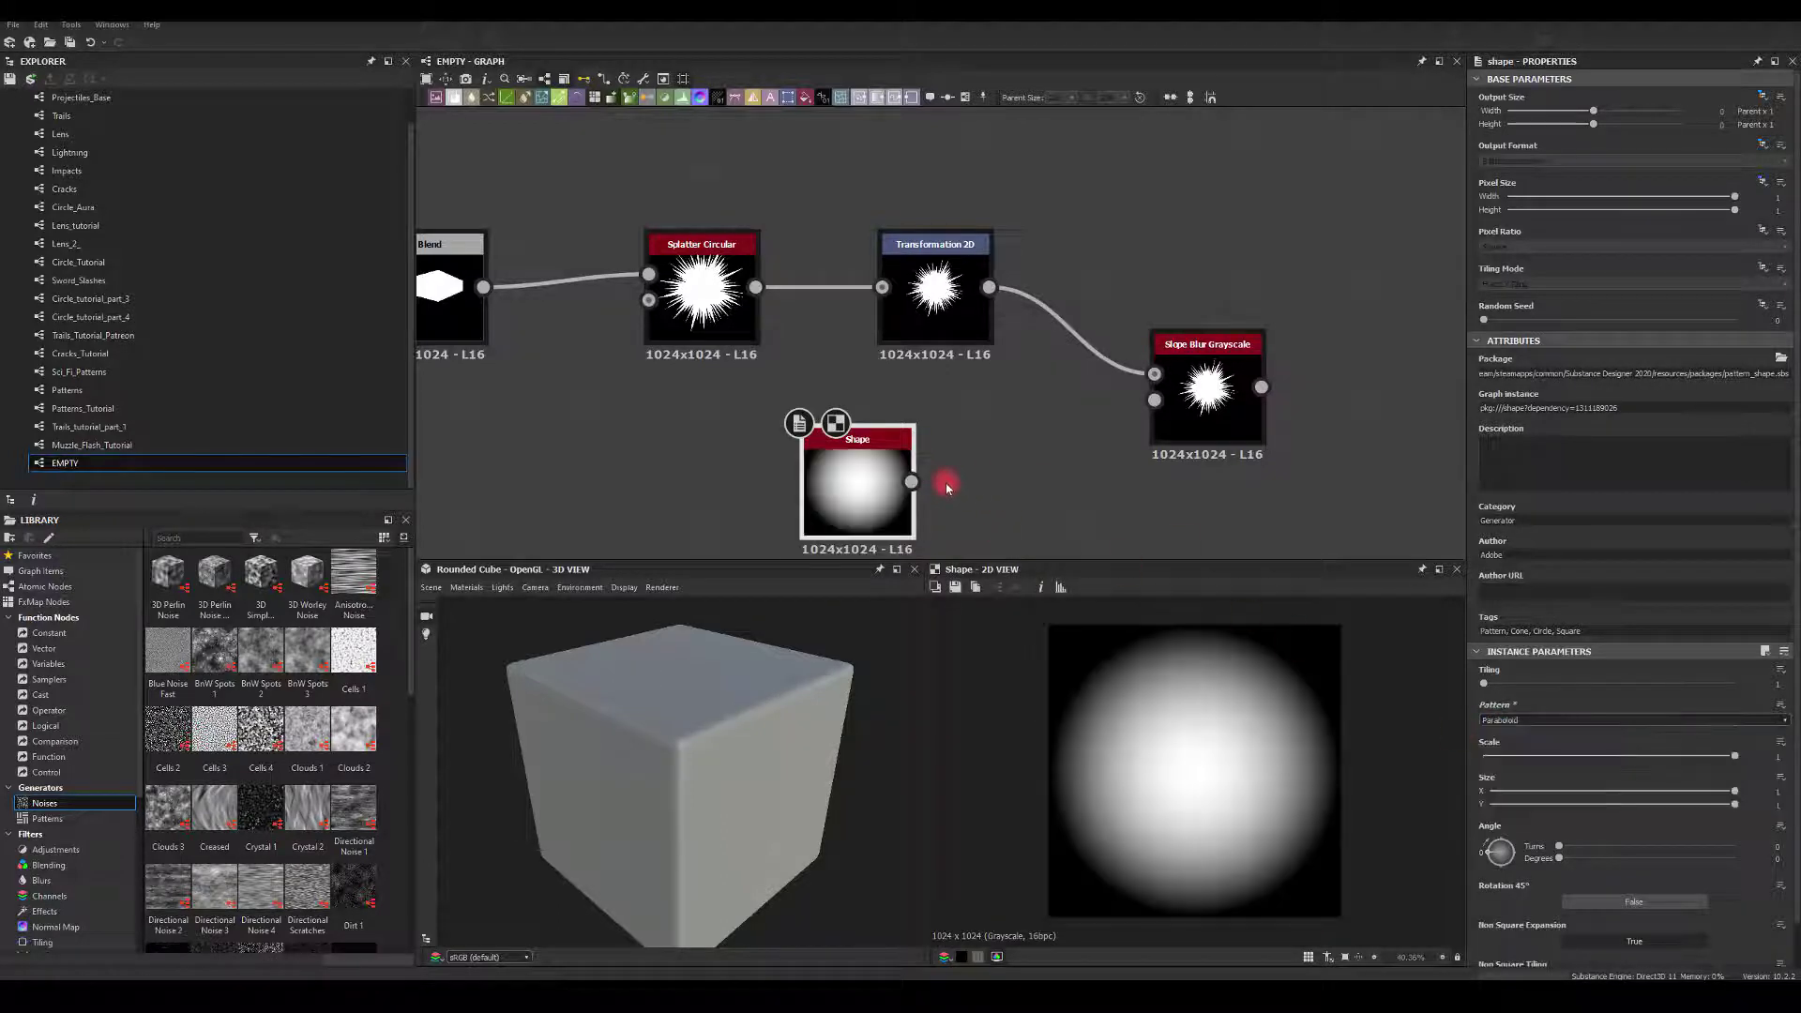
pyautogui.moveTo(911, 481); pyautogui.dragTo(1155, 400)
pyautogui.click(1215, 392)
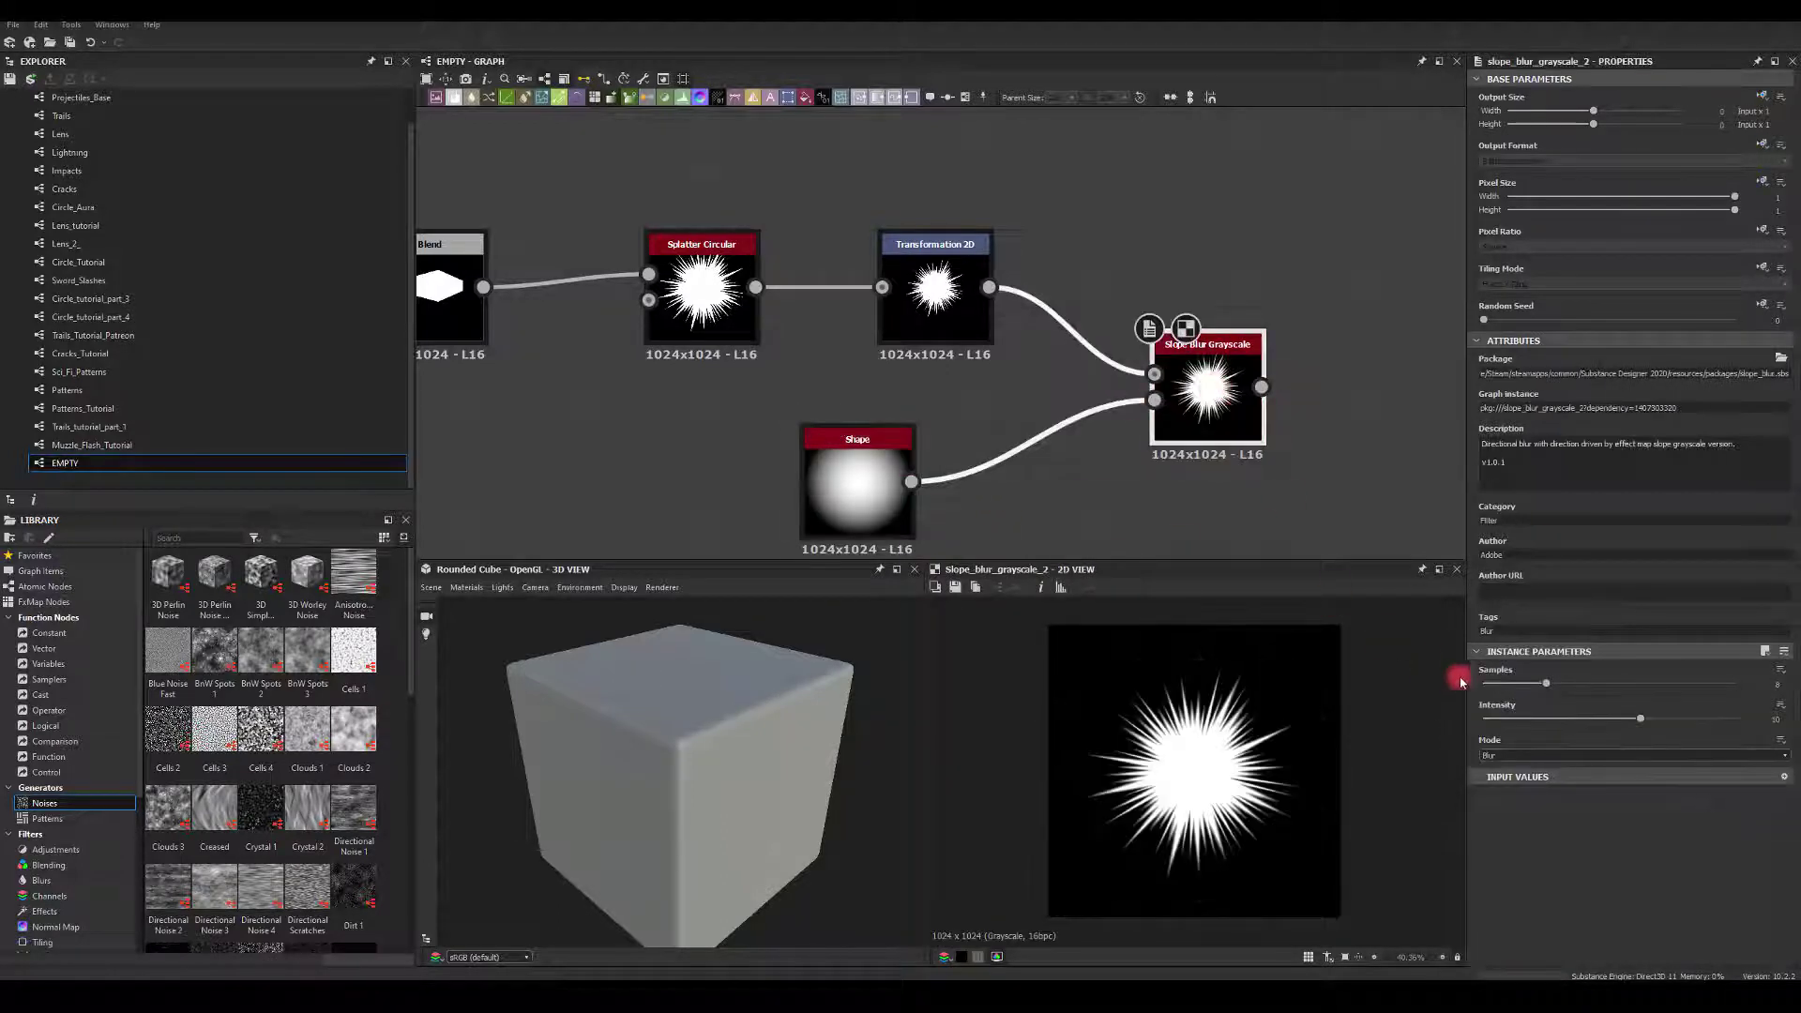
pyautogui.click(1547, 684)
# Lower Slope Blur samples and raise Intensity to about 15.87 for longer streaked spikes
pyautogui.moveTo(1547, 684); pyautogui.dragTo(1491, 687)
pyautogui.moveTo(1621, 725); pyautogui.dragTo(1503, 693)
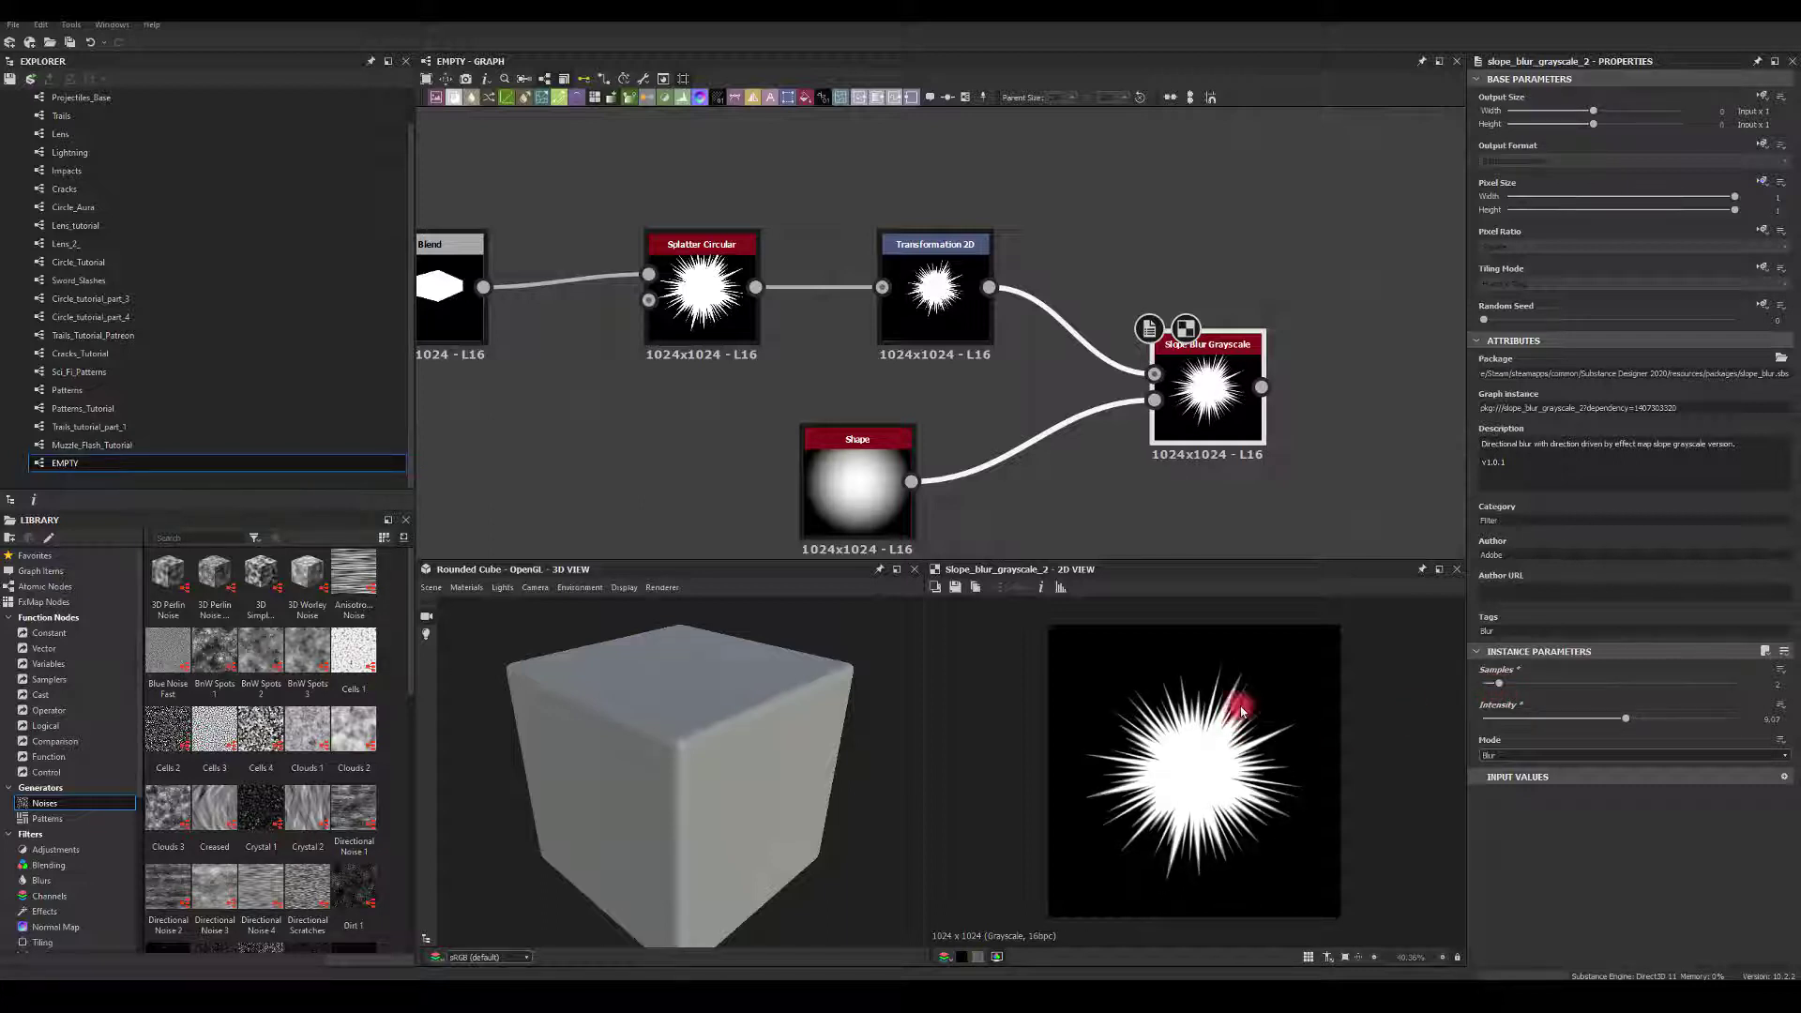
pyautogui.moveTo(1626, 729); pyautogui.dragTo(1735, 731)
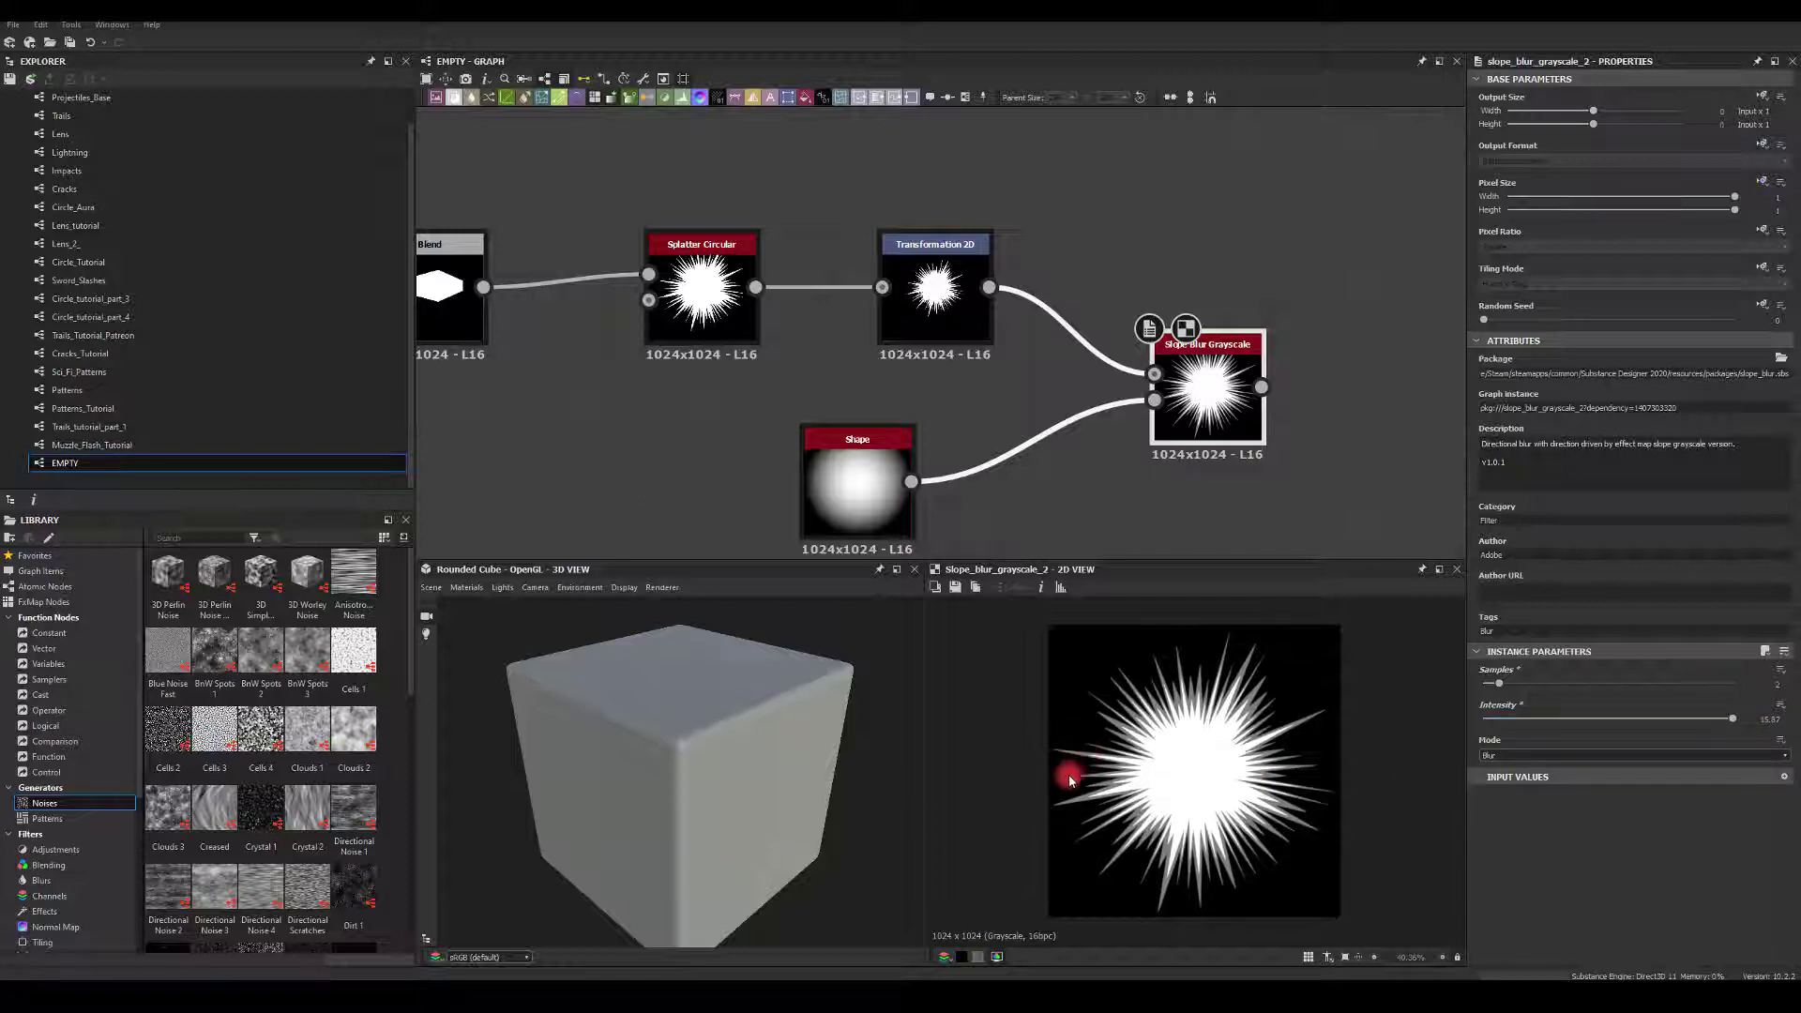
pyautogui.scroll(6, 1069, 779)
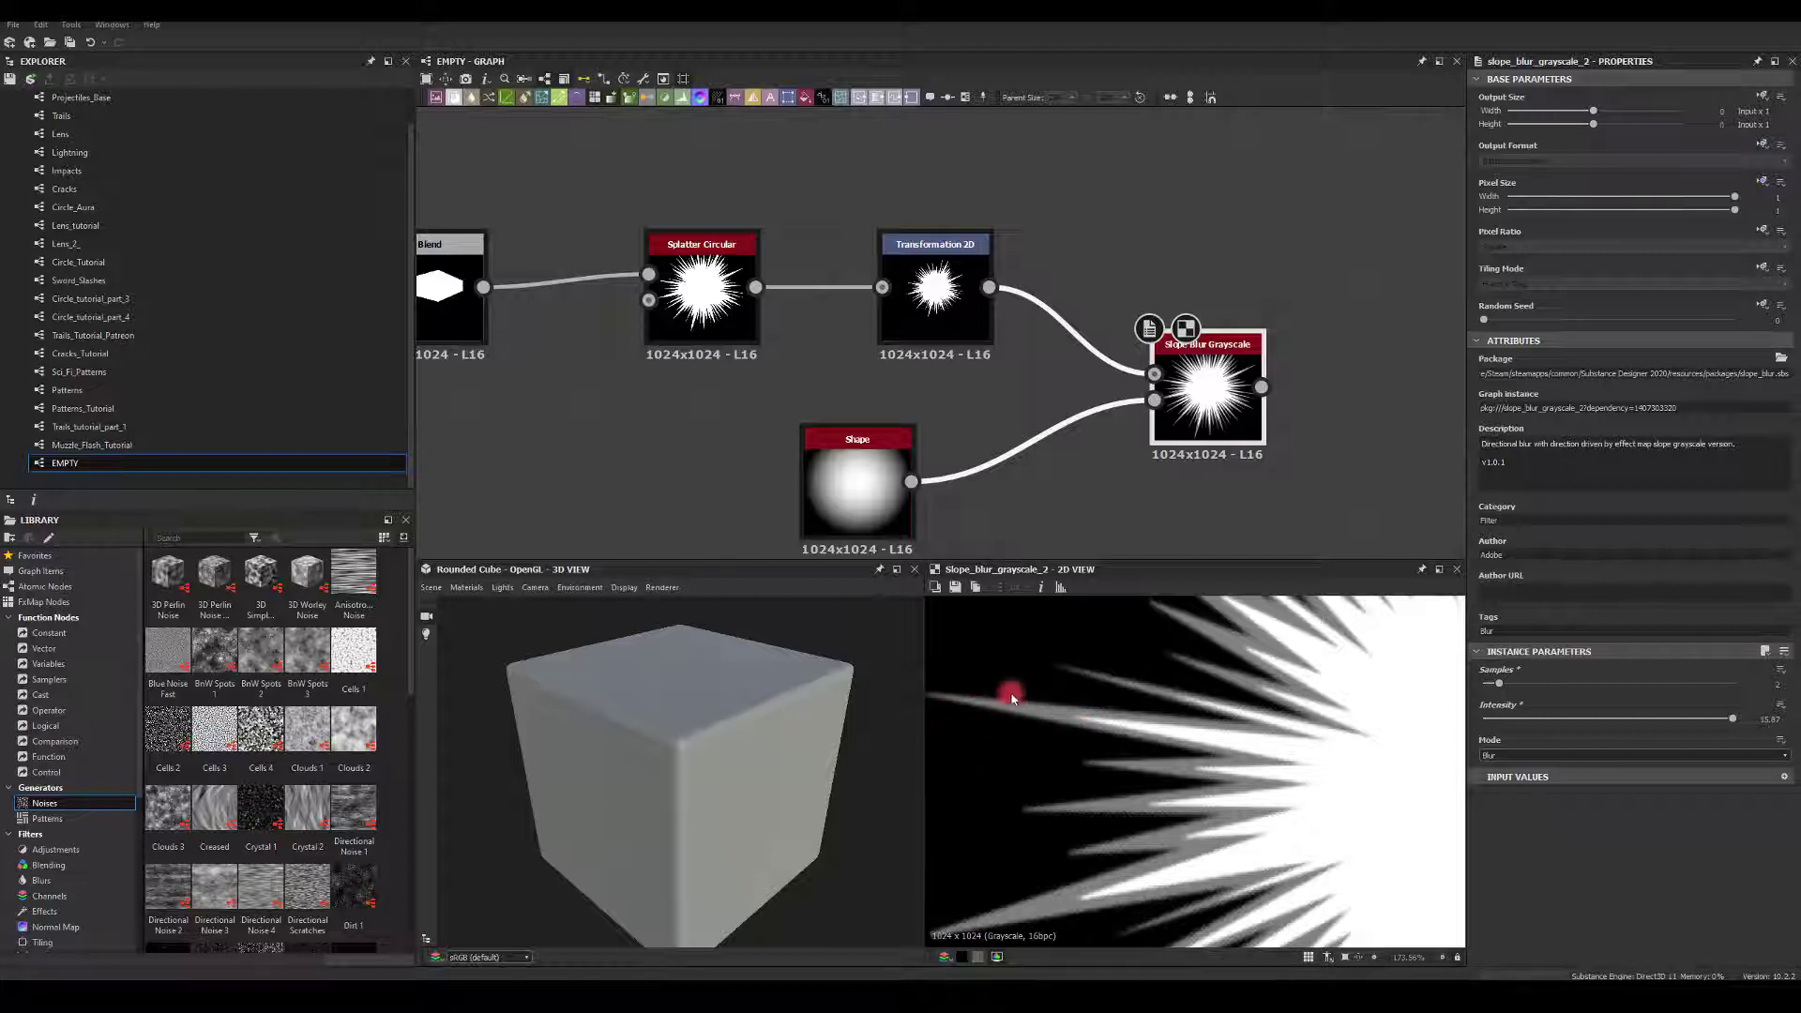
pyautogui.scroll(-6, 1212, 739)
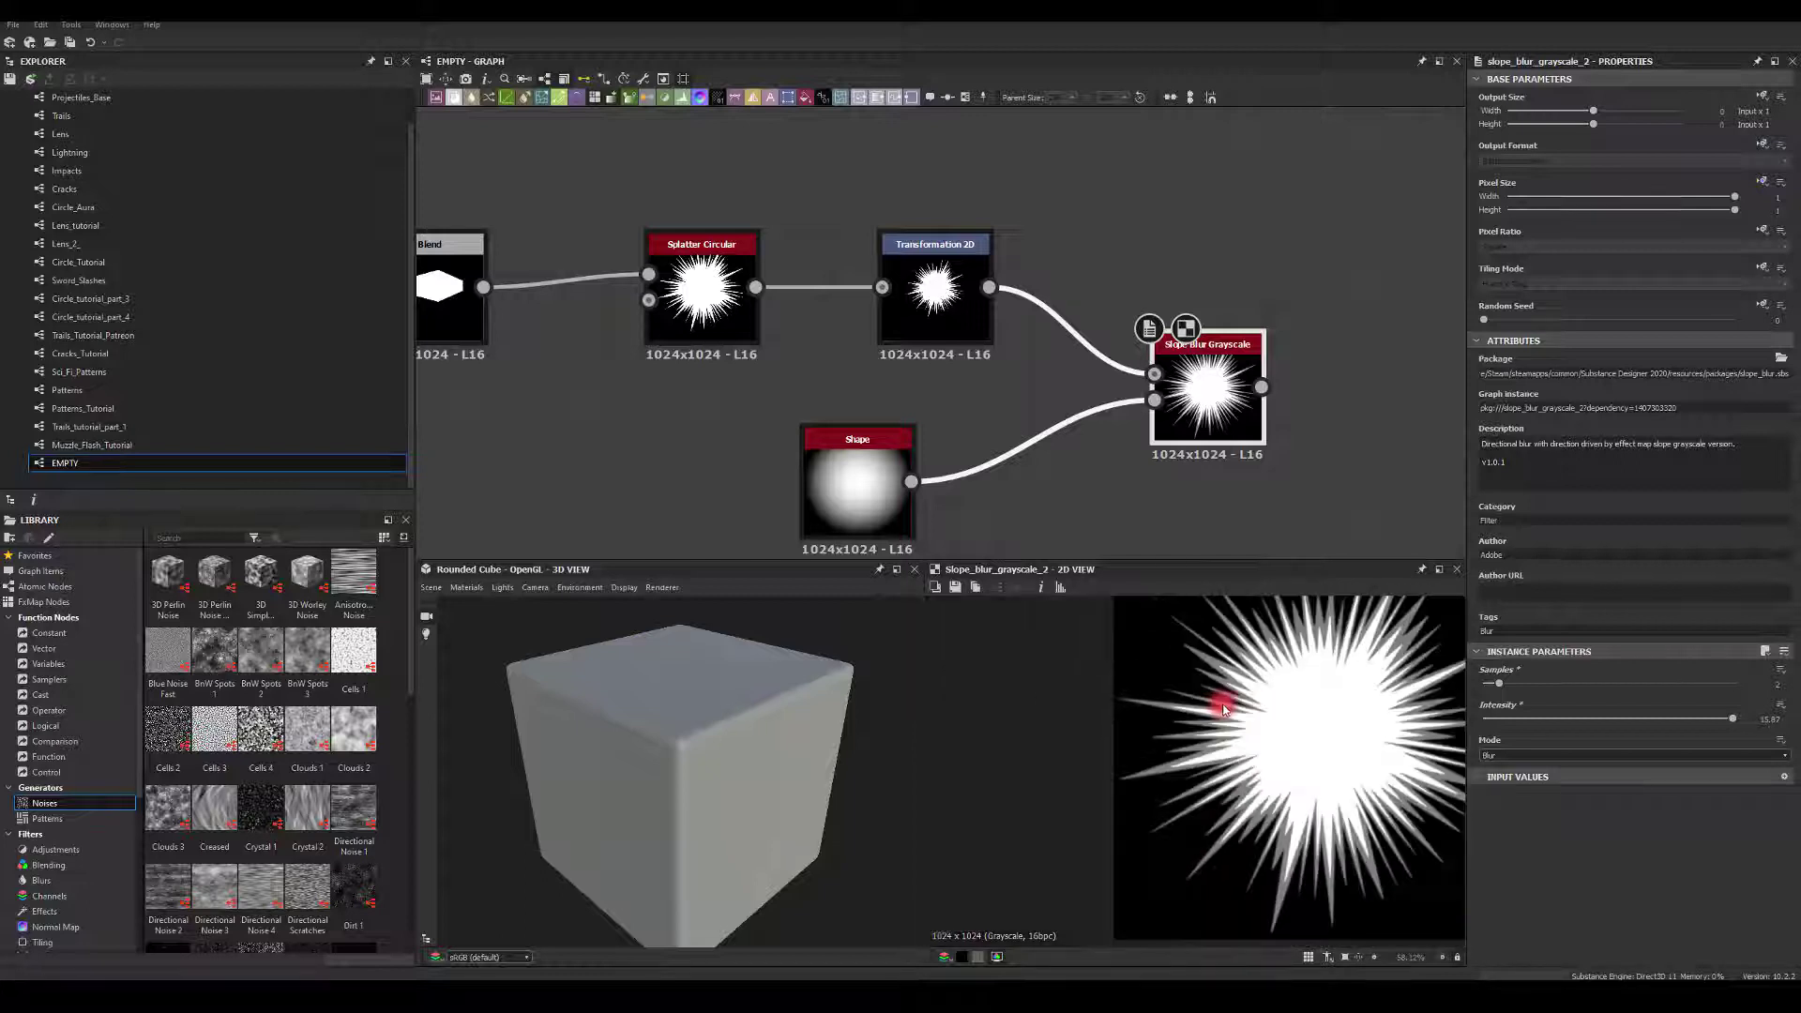
# Move the Slope Blur node left and recentre the whole node chain in view
pyautogui.moveTo(1202, 388); pyautogui.dragTo(1143, 404)
pyautogui.moveTo(1239, 406); pyautogui.dragTo(1066, 389, button='middle')
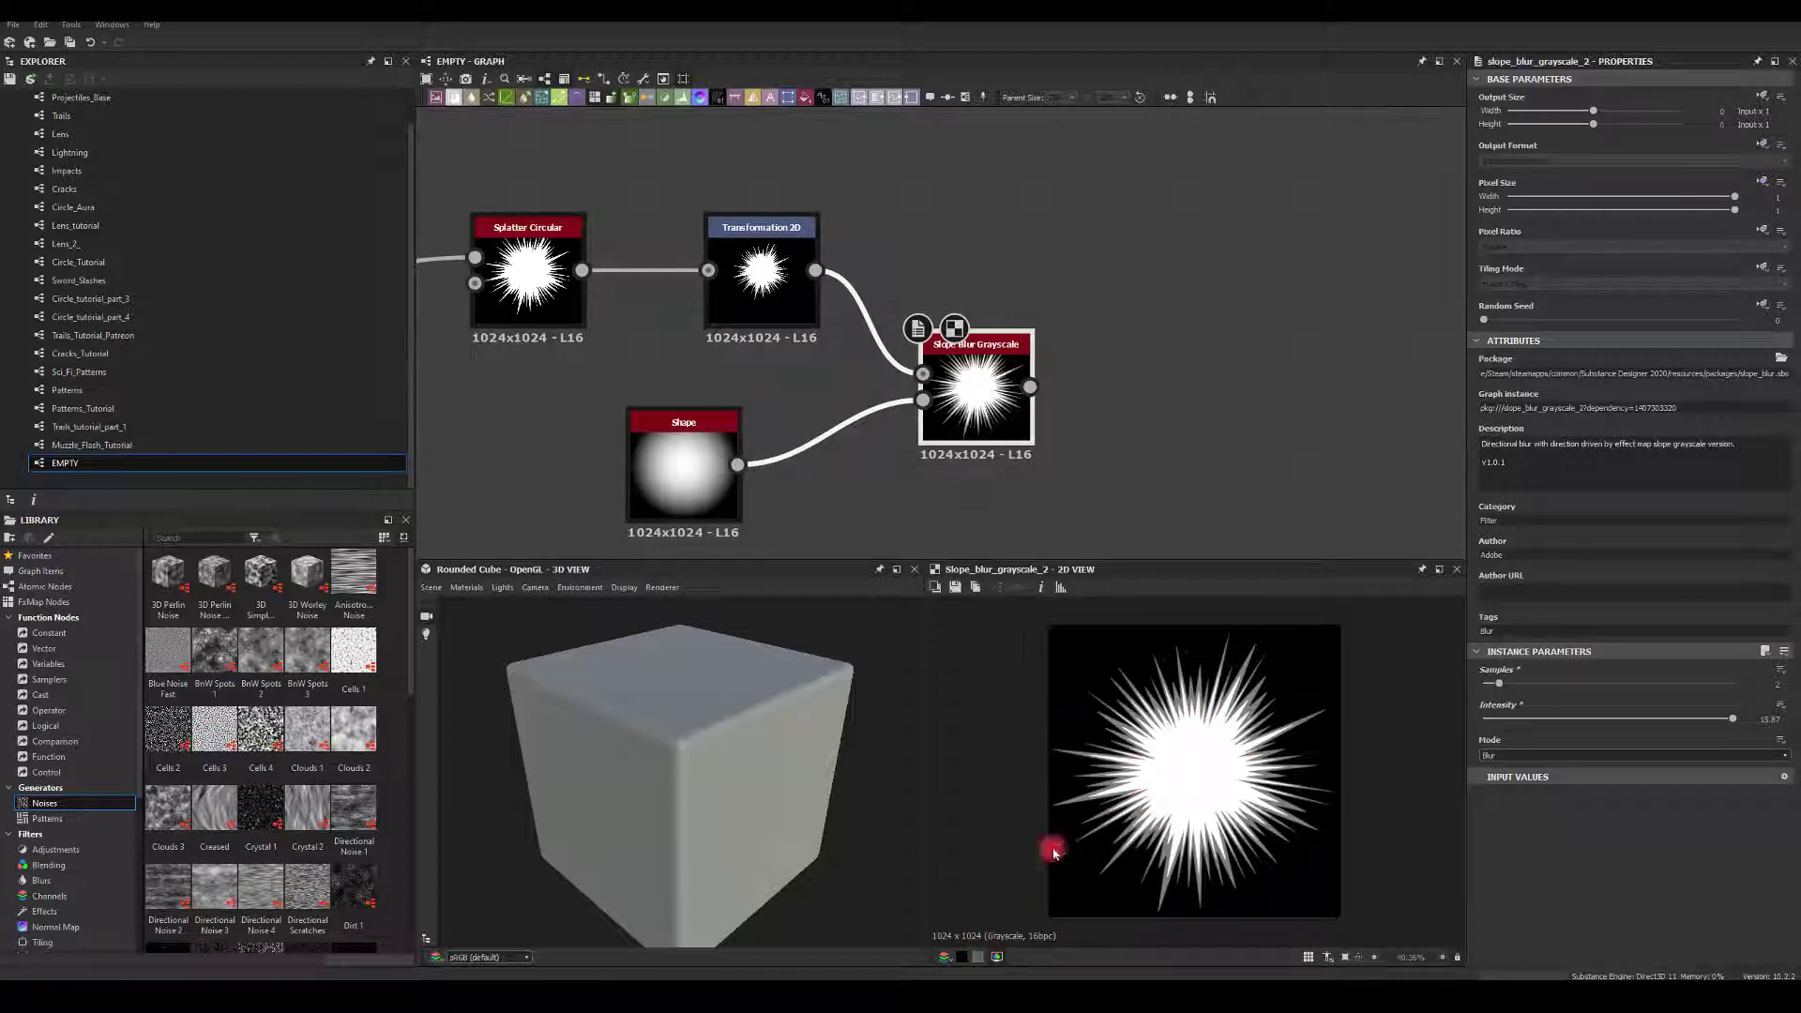
pyautogui.moveTo(1098, 450); pyautogui.dragTo(1124, 234, button='middle')
pyautogui.scroll(-2, 949, 381)
pyautogui.moveTo(961, 370); pyautogui.dragTo(1014, 317, button='middle')
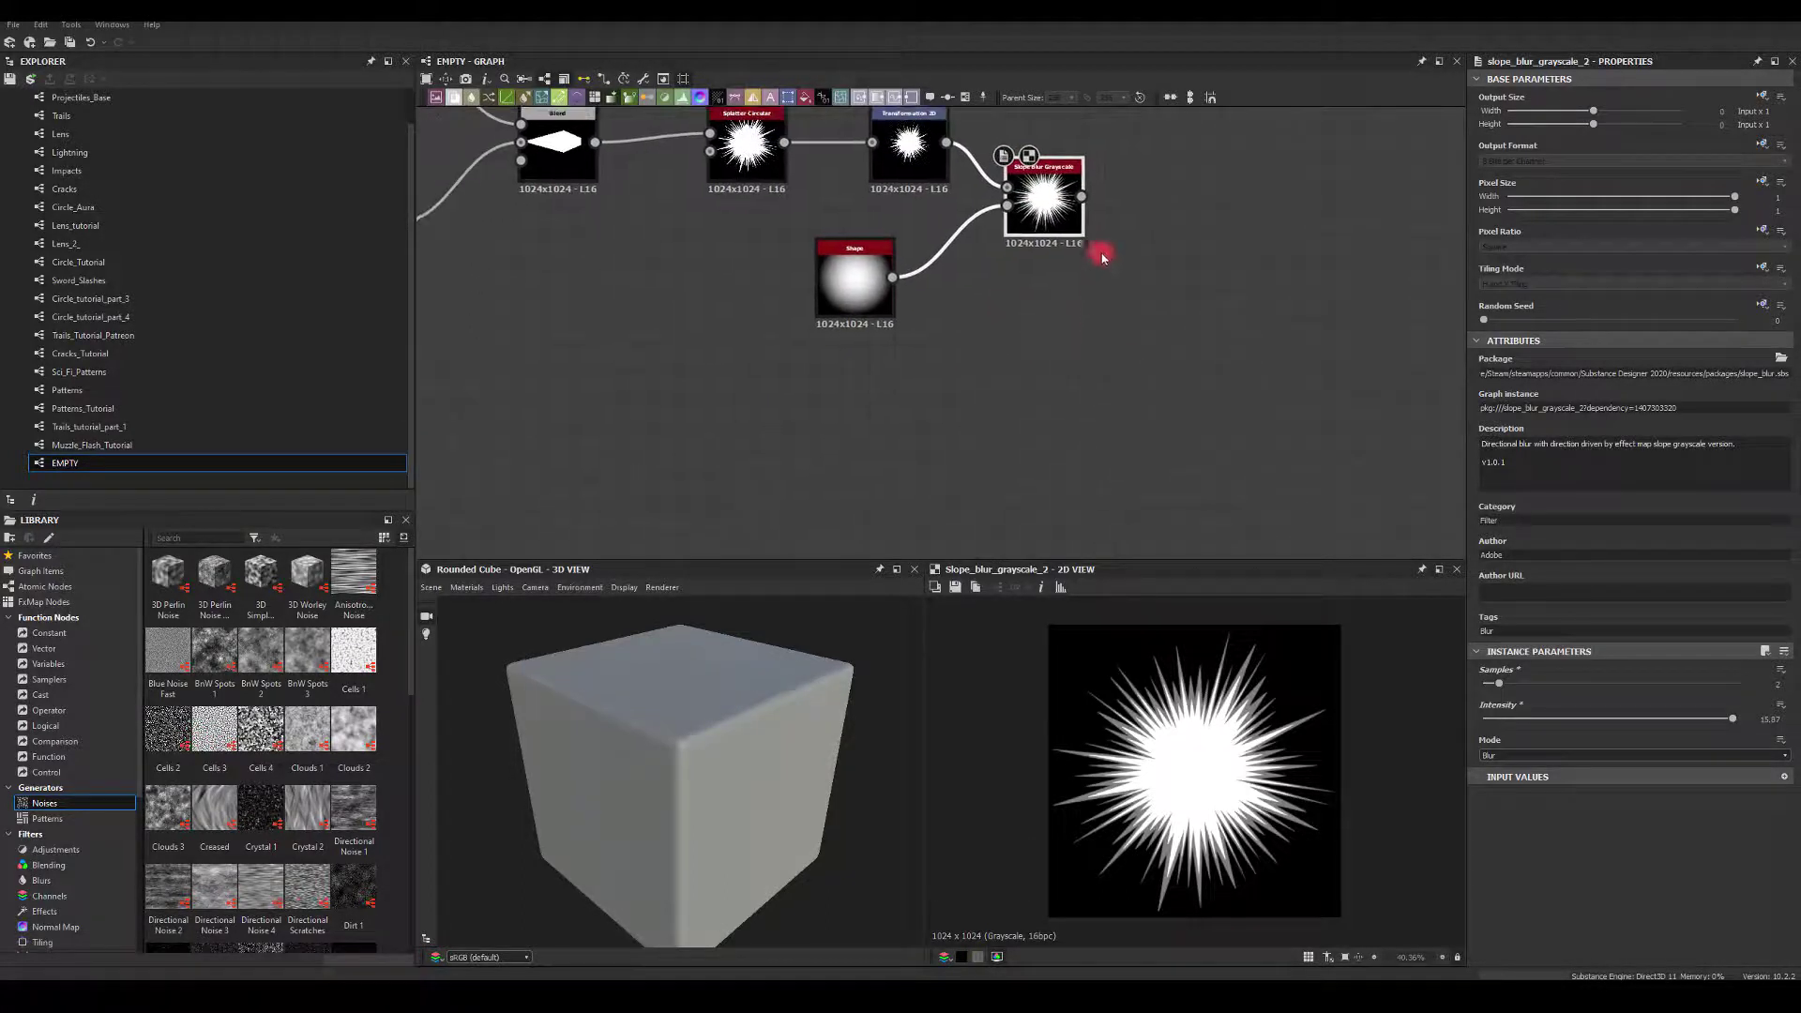
pyautogui.moveTo(1081, 200); pyautogui.dragTo(1218, 252)
# Add a Blend node connected after the Slope Blur Grayscale
pyautogui.write('bl')
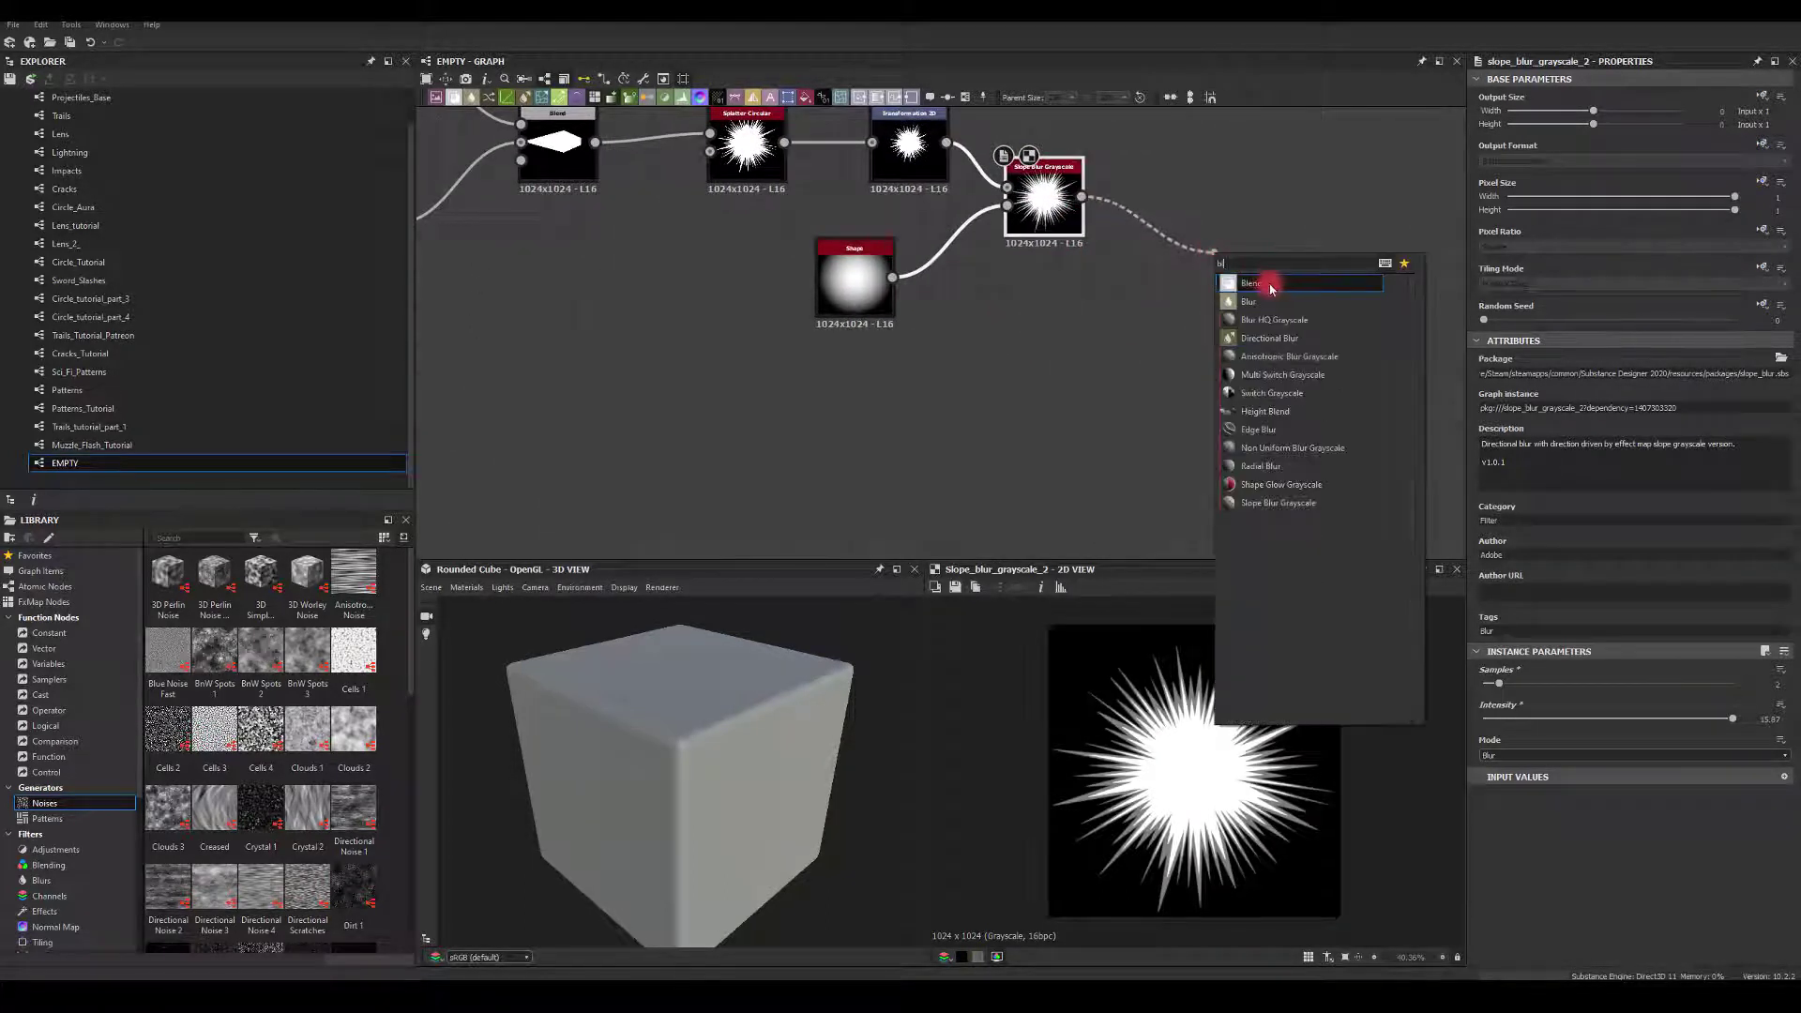
pyautogui.click(1267, 280)
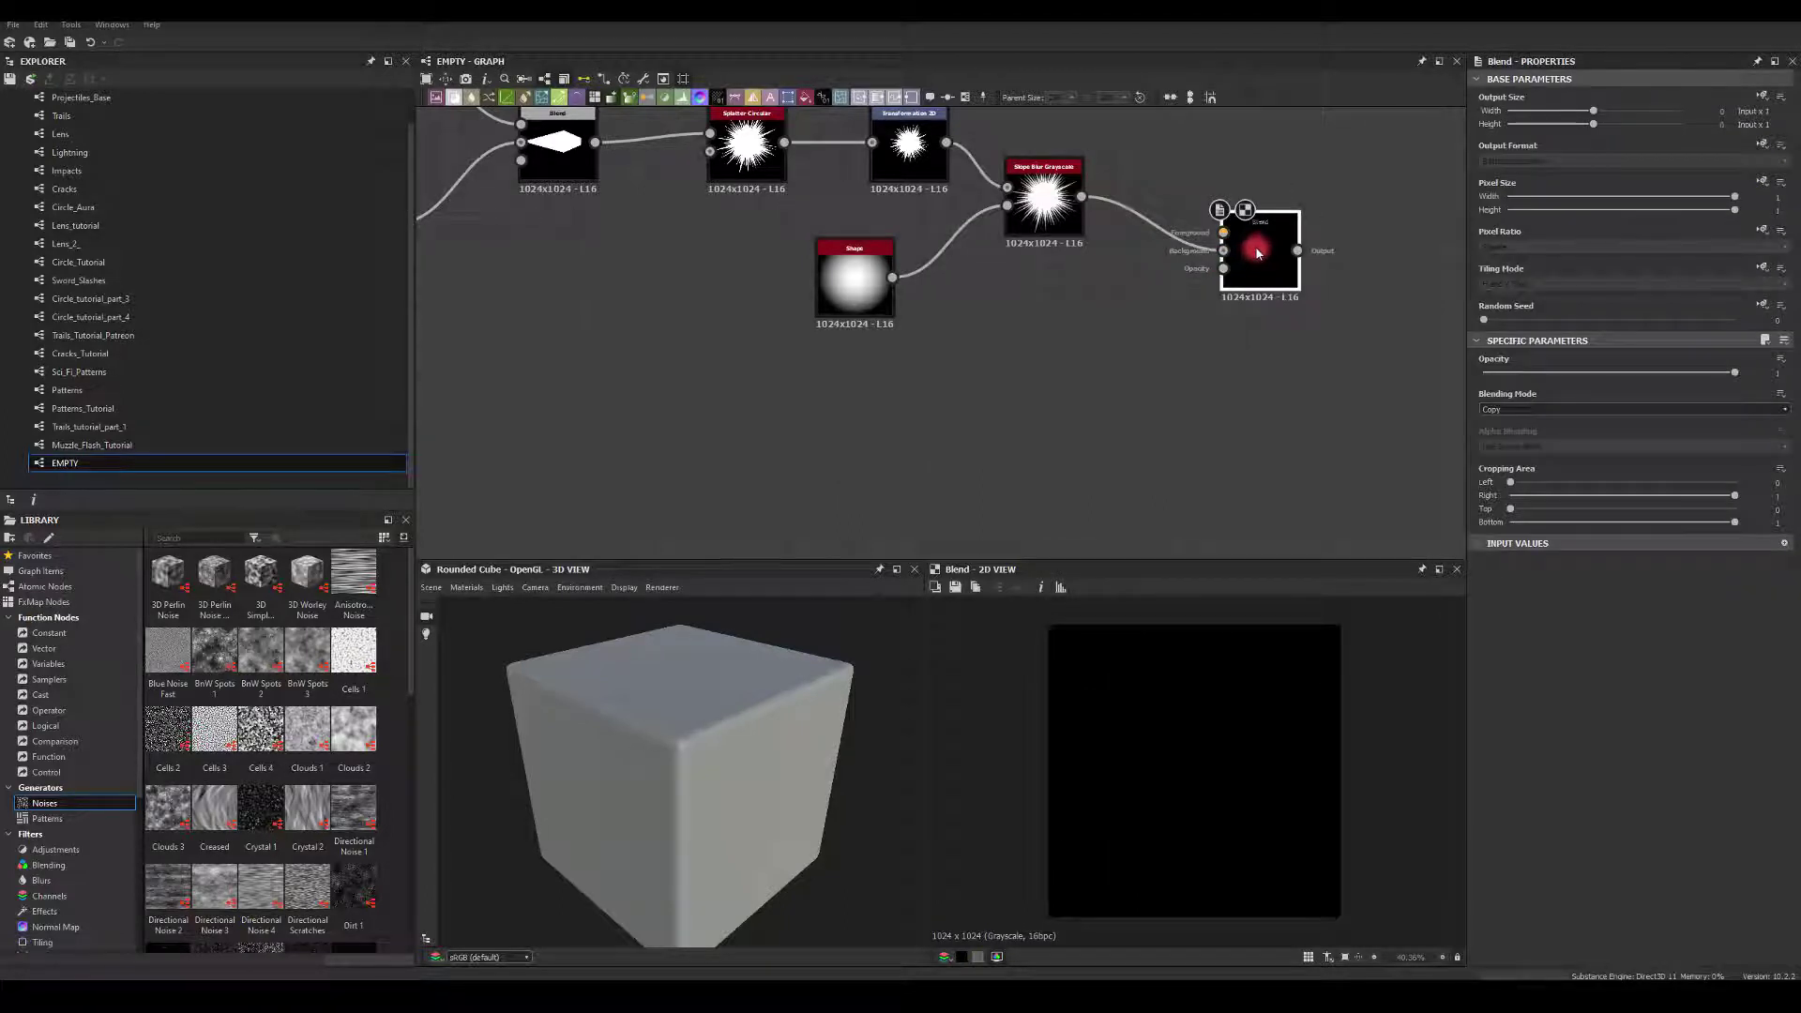
pyautogui.click(1018, 419)
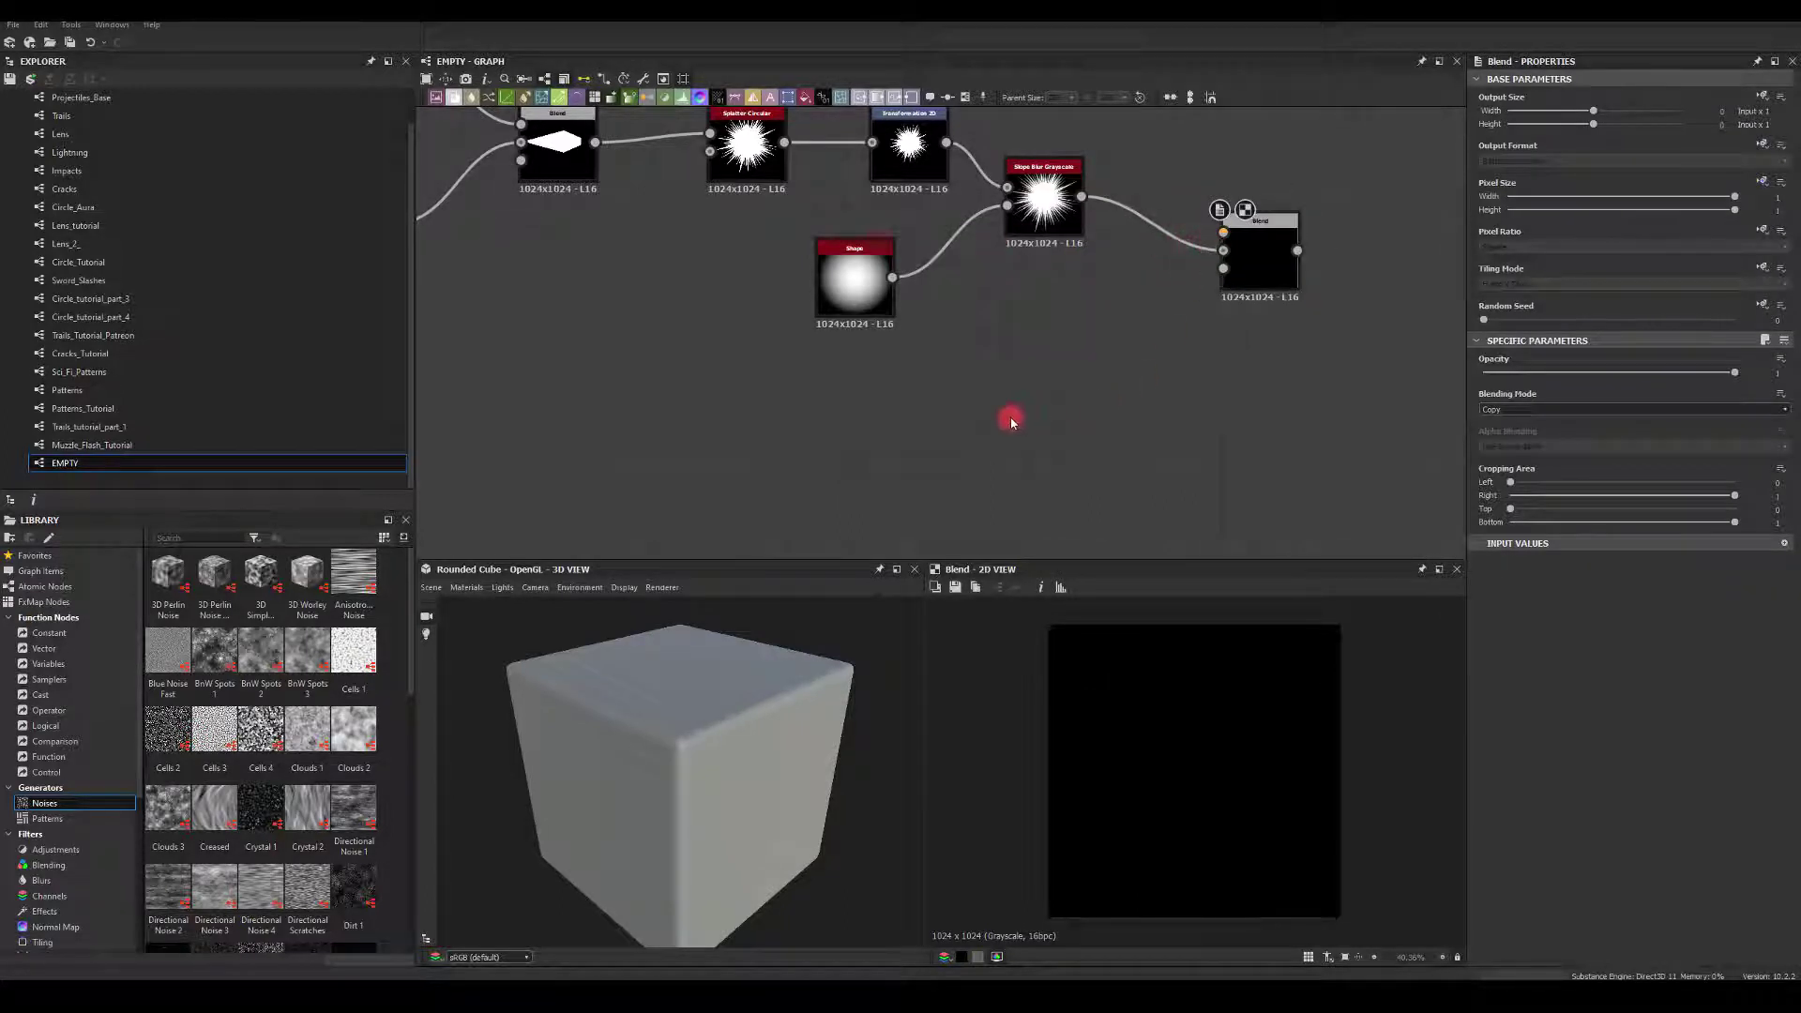
# Add a Shape node and narrow it to a thin vertical bar with Size X 0.22
pyautogui.press('space')
pyautogui.write('sh')
pyautogui.click(1045, 484)
pyautogui.moveTo(1050, 449); pyautogui.dragTo(943, 443)
pyautogui.moveTo(1733, 796); pyautogui.dragTo(1545, 793)
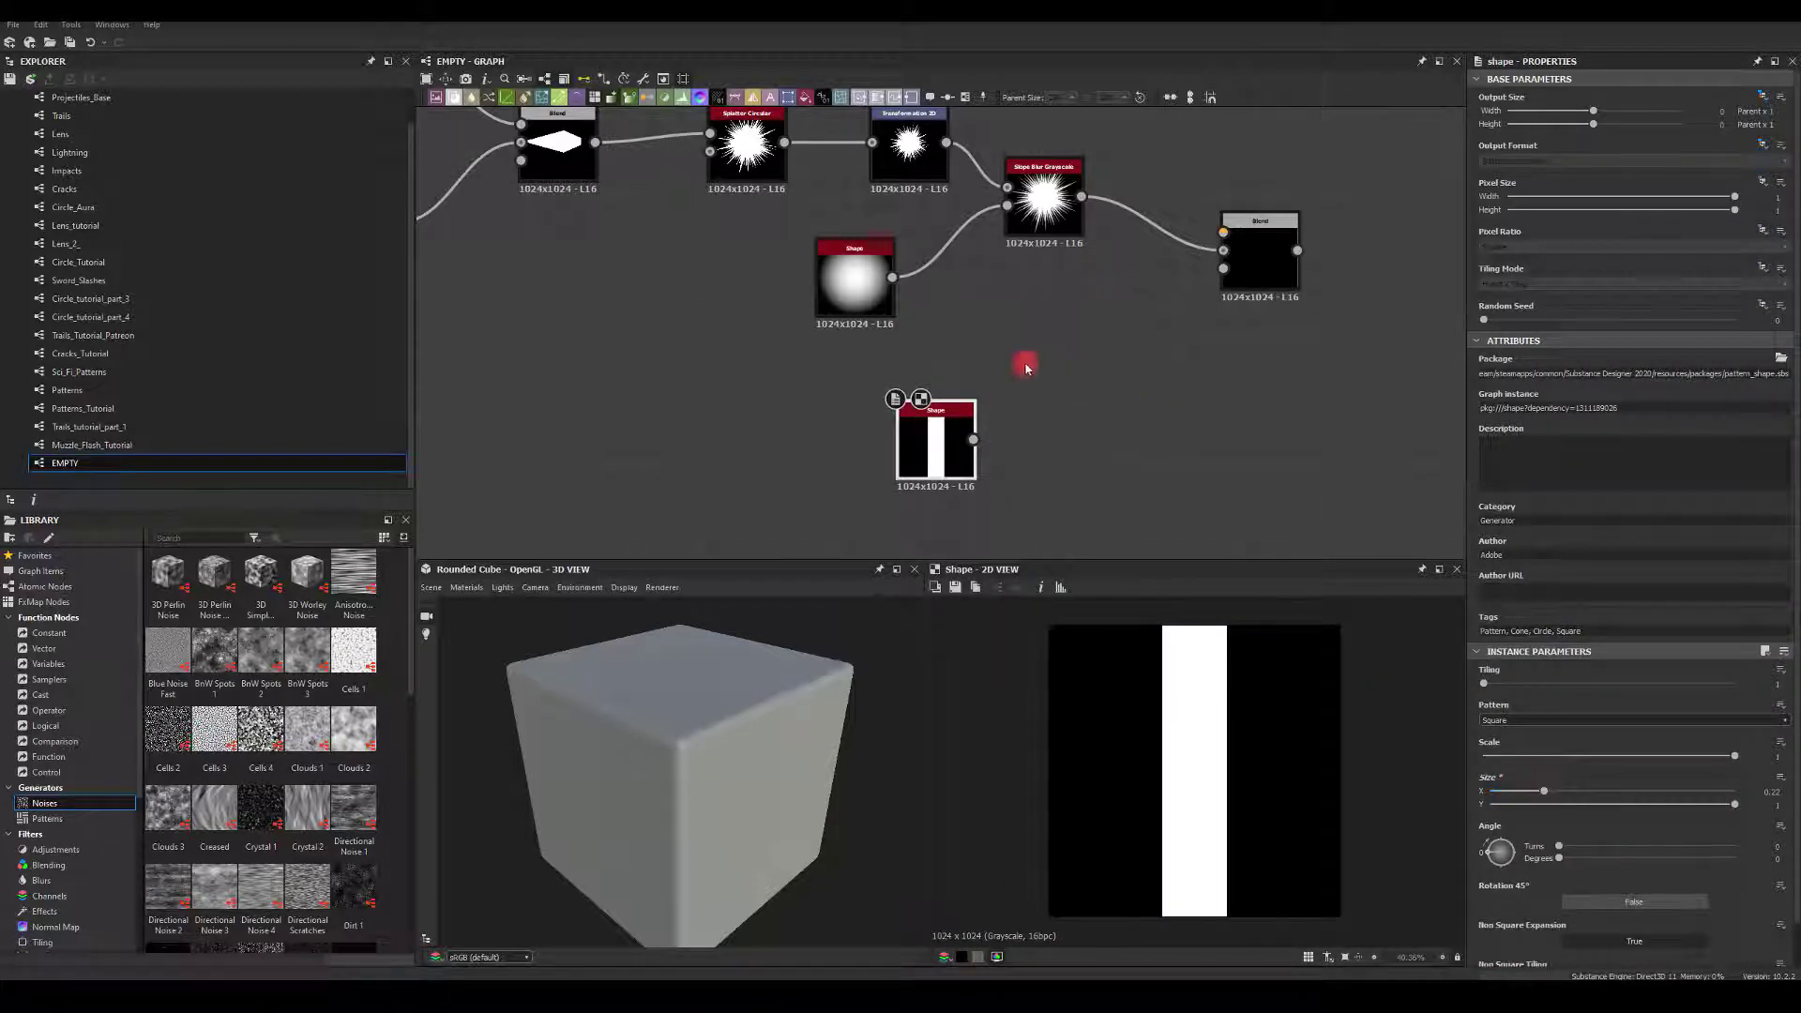
# Chain Cartesian To Polar Grayscale and Blur HQ Grayscale after the bar, feeding Blend's top input
pyautogui.moveTo(1067, 422); pyautogui.dragTo(1067, 424)
pyautogui.write('pol')
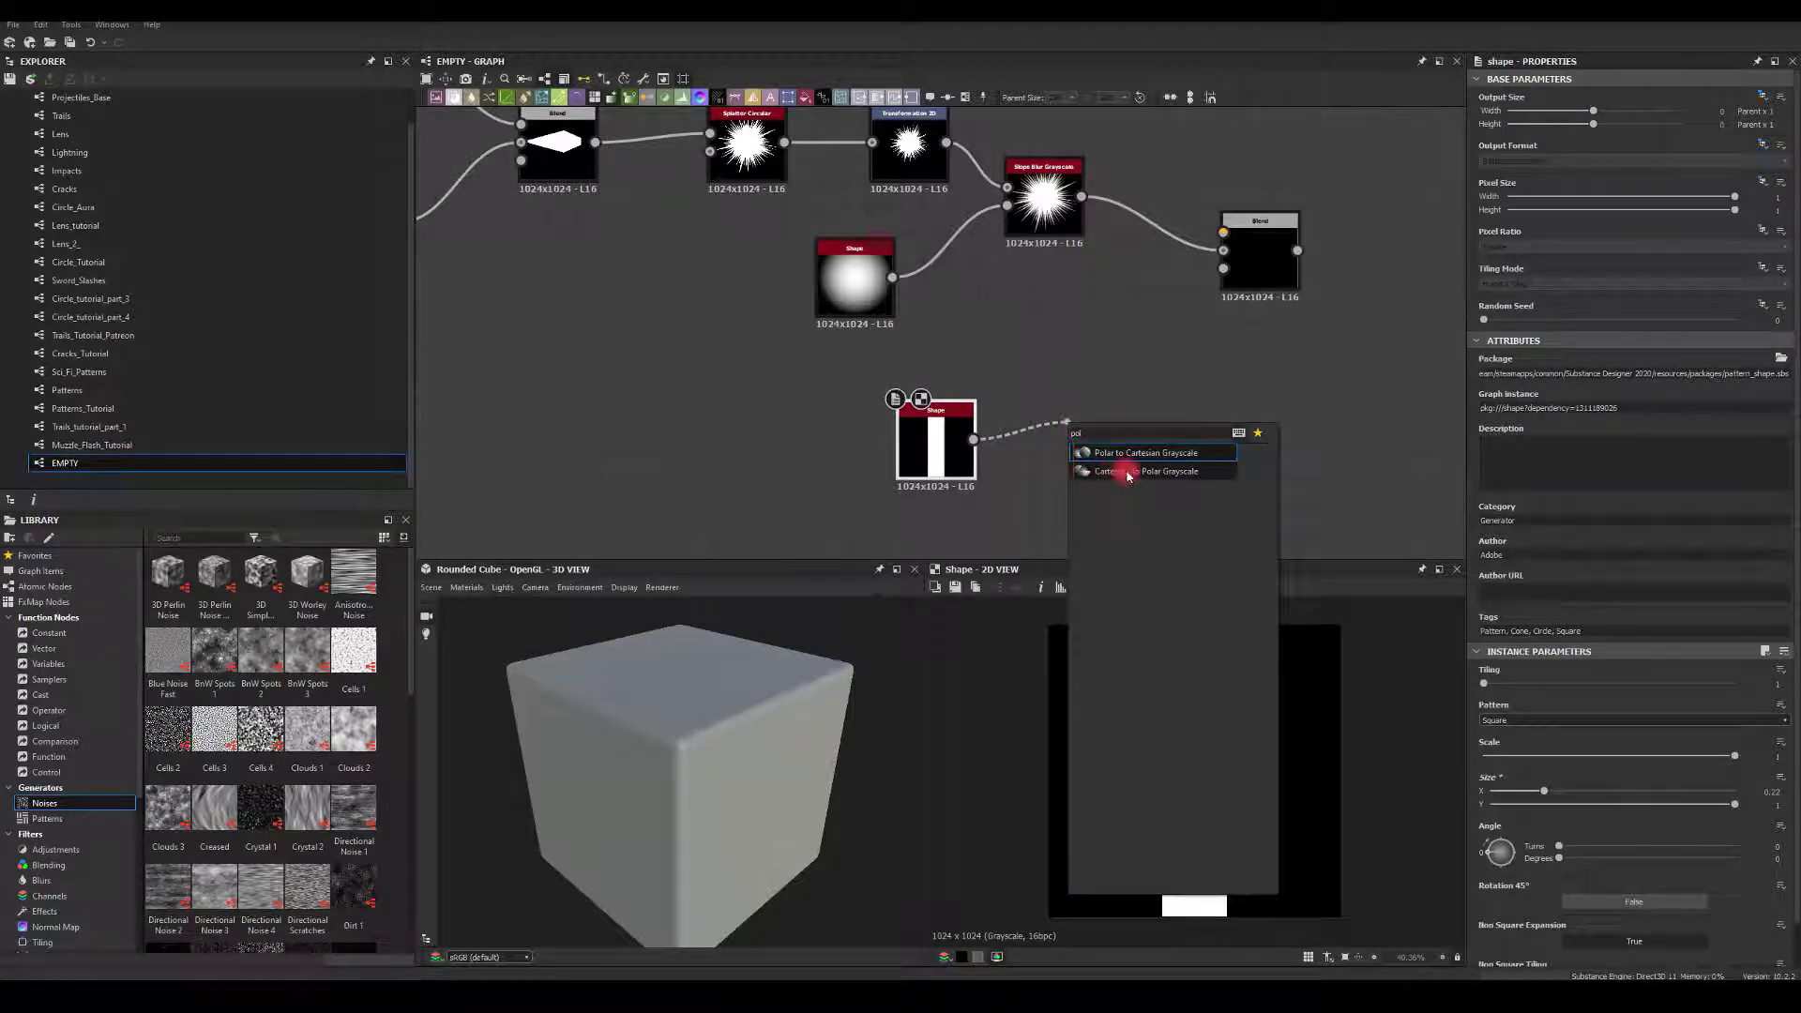
pyautogui.click(1173, 474)
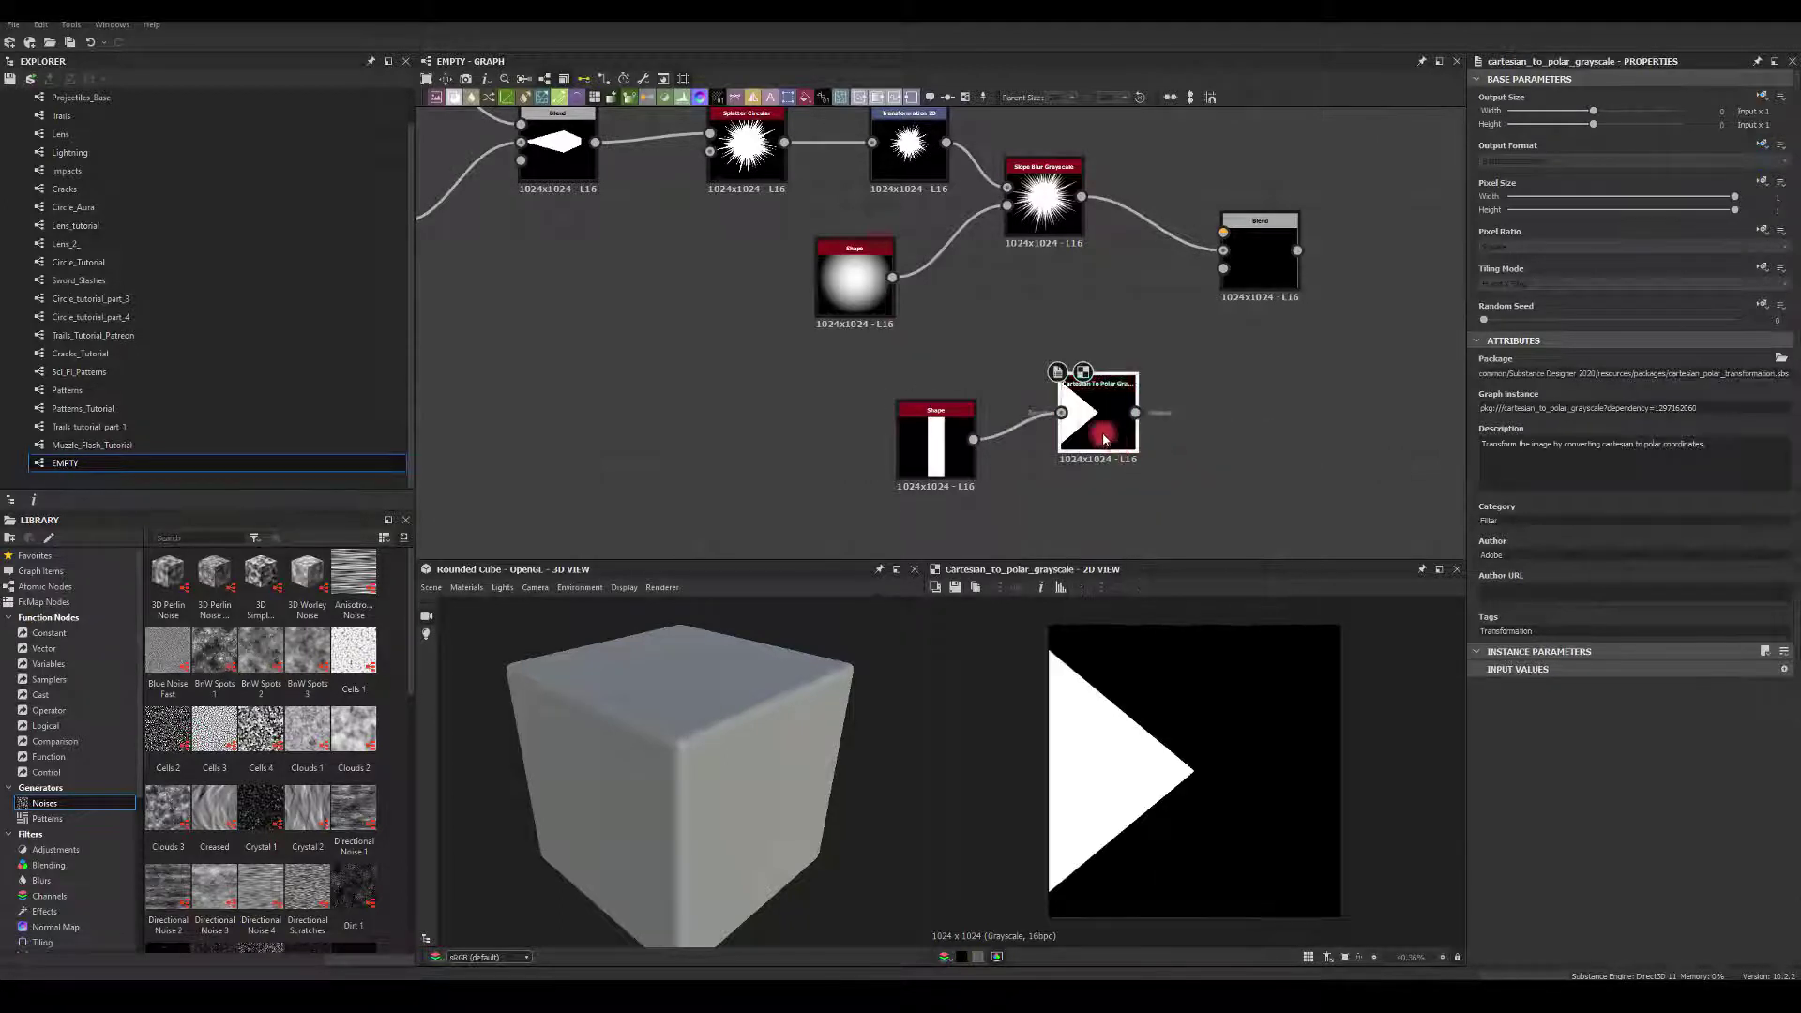
pyautogui.moveTo(1063, 441); pyautogui.dragTo(1152, 436)
pyautogui.write('bl')
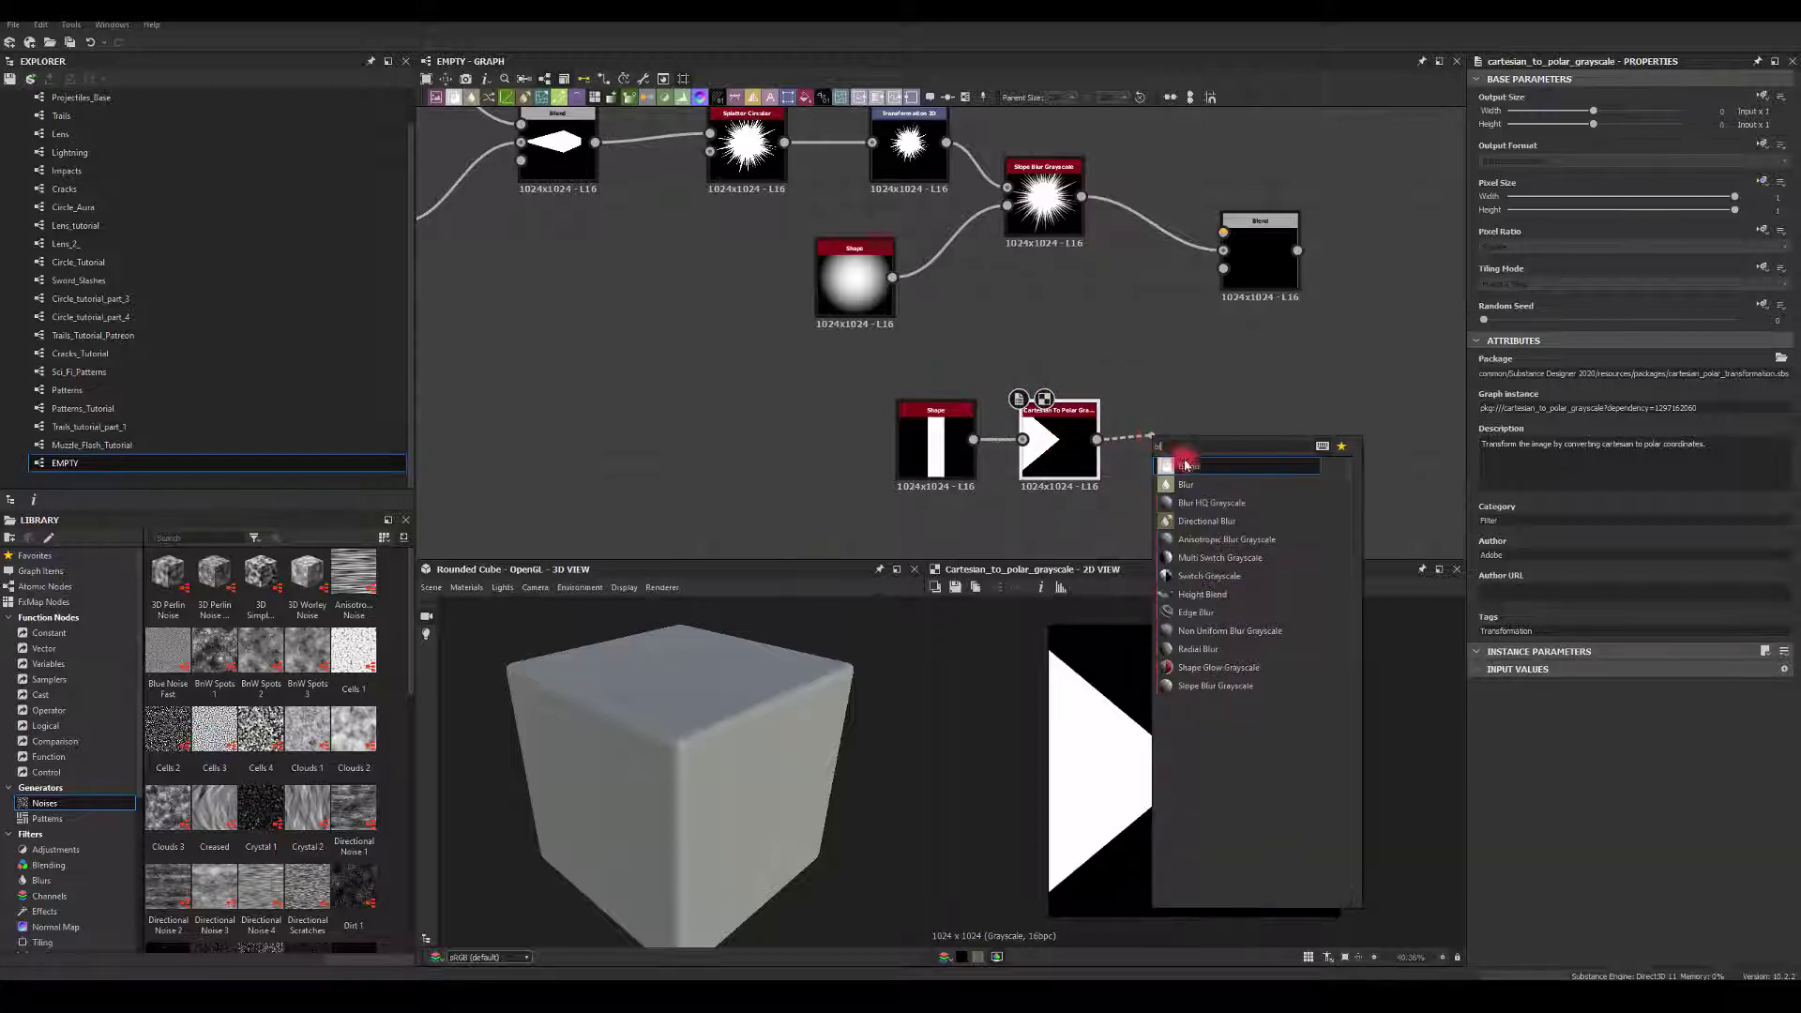
pyautogui.click(1205, 503)
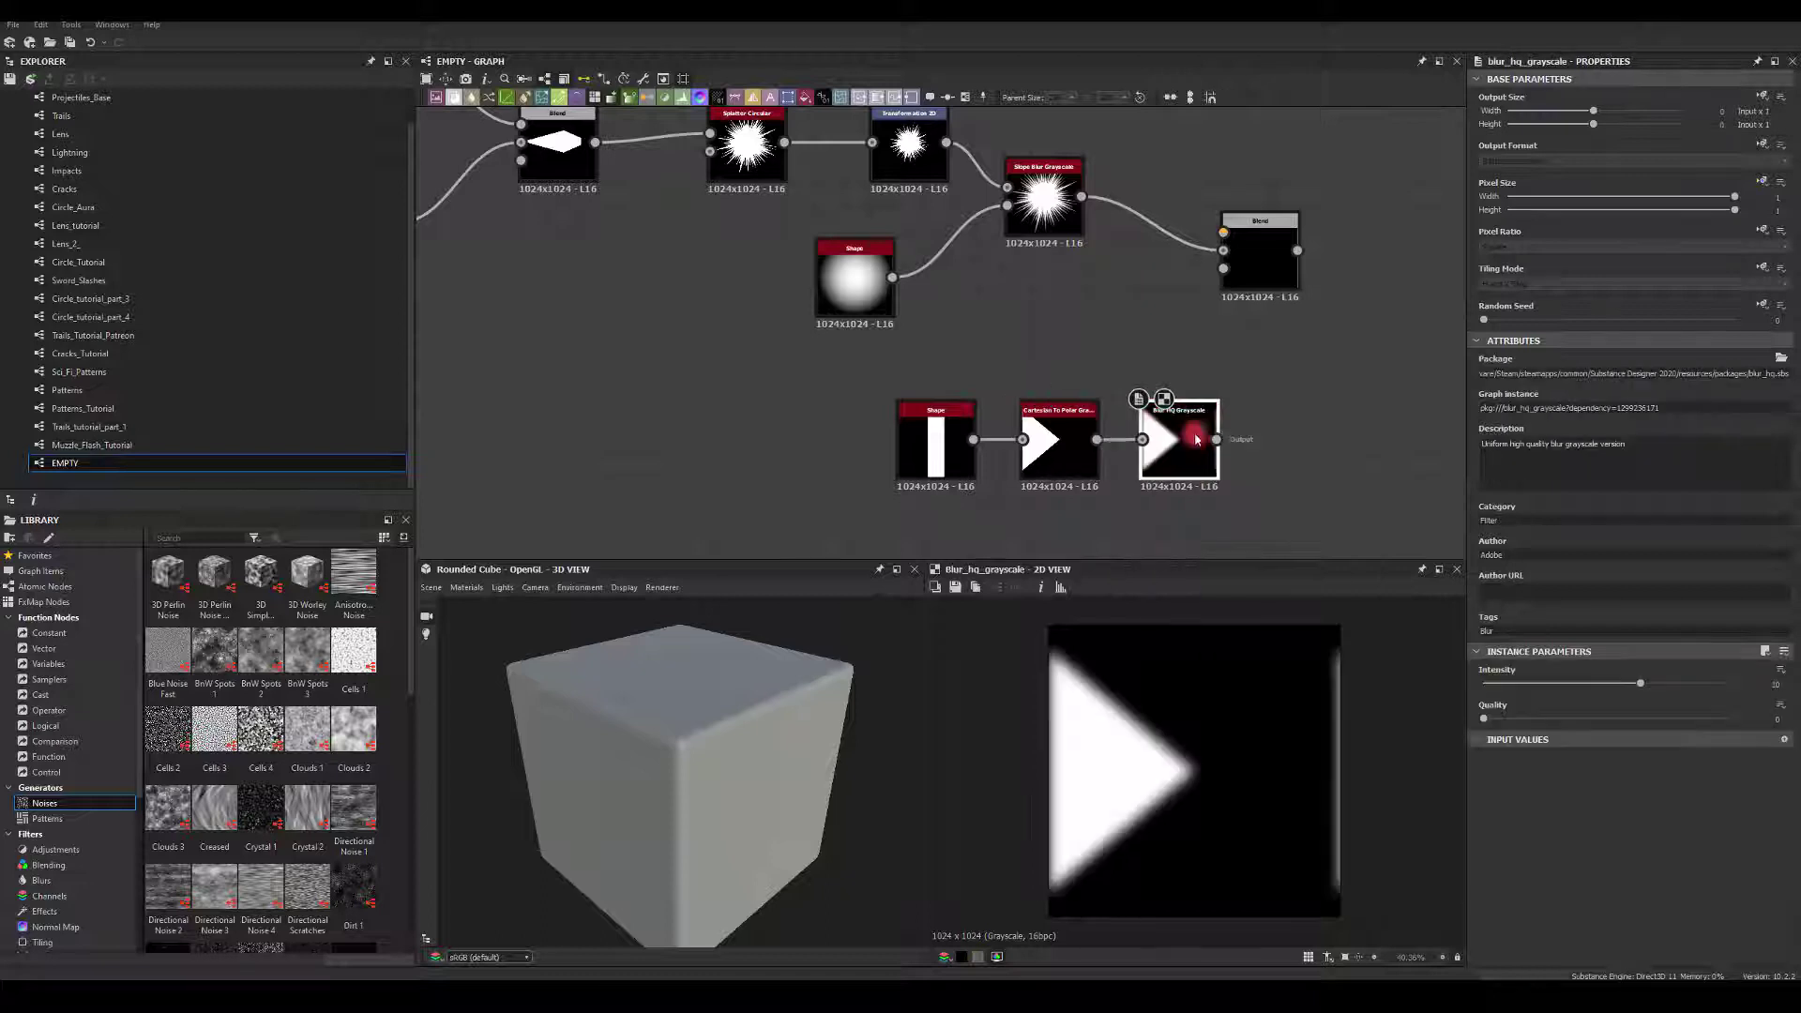
pyautogui.moveTo(1205, 336); pyautogui.dragTo(1223, 235)
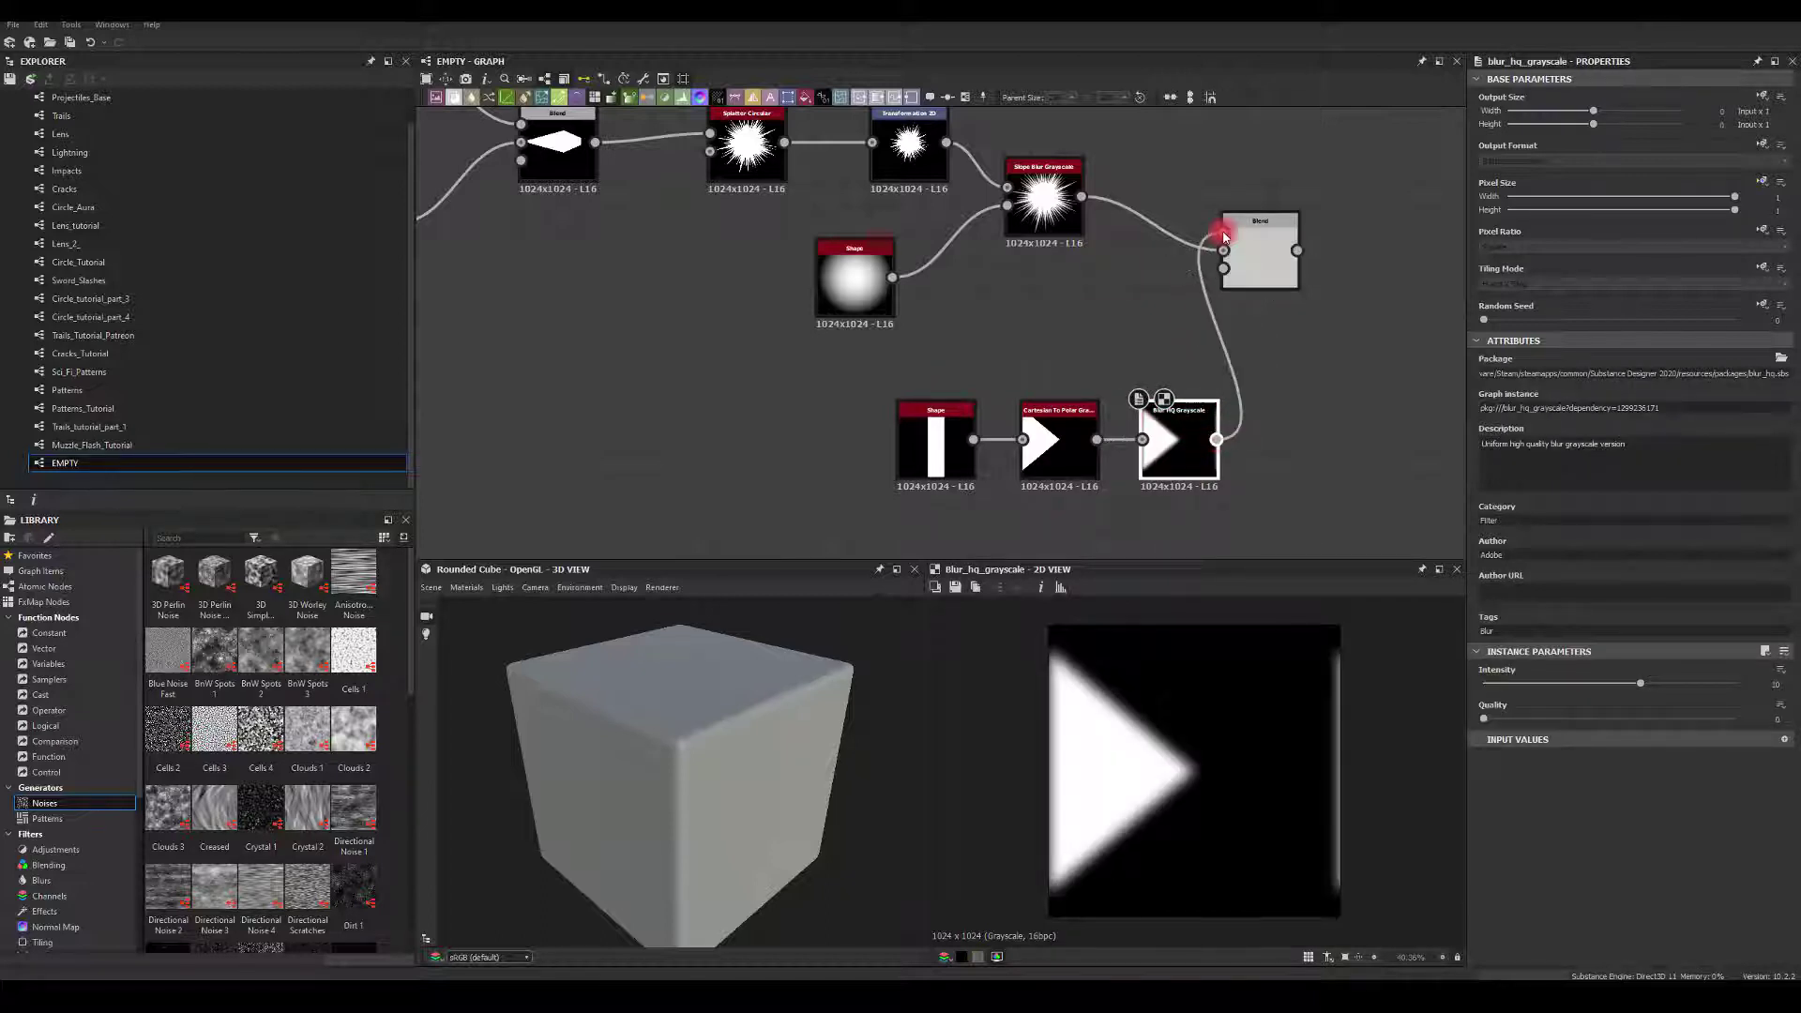
# Set the Blur HQ Grayscale Tiling Mode to No Tiling
pyautogui.click(1182, 436)
pyautogui.click(1661, 372)
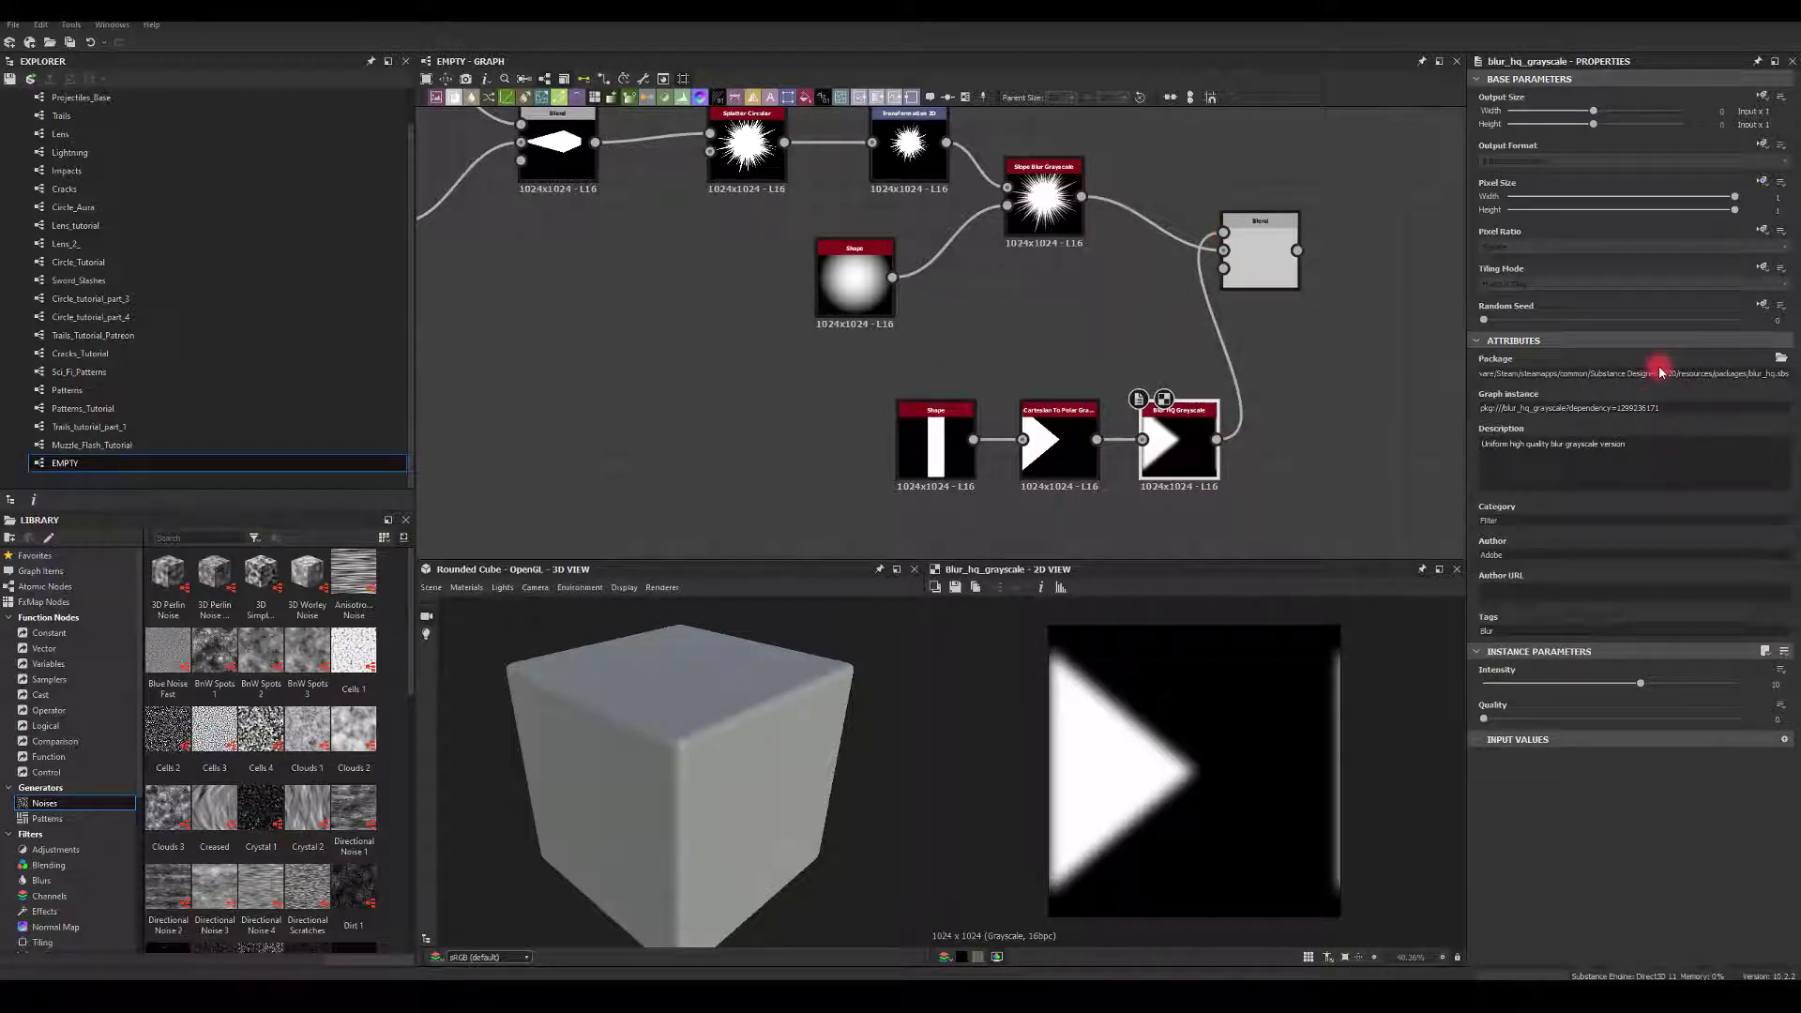
pyautogui.click(1764, 273)
pyautogui.click(1512, 283)
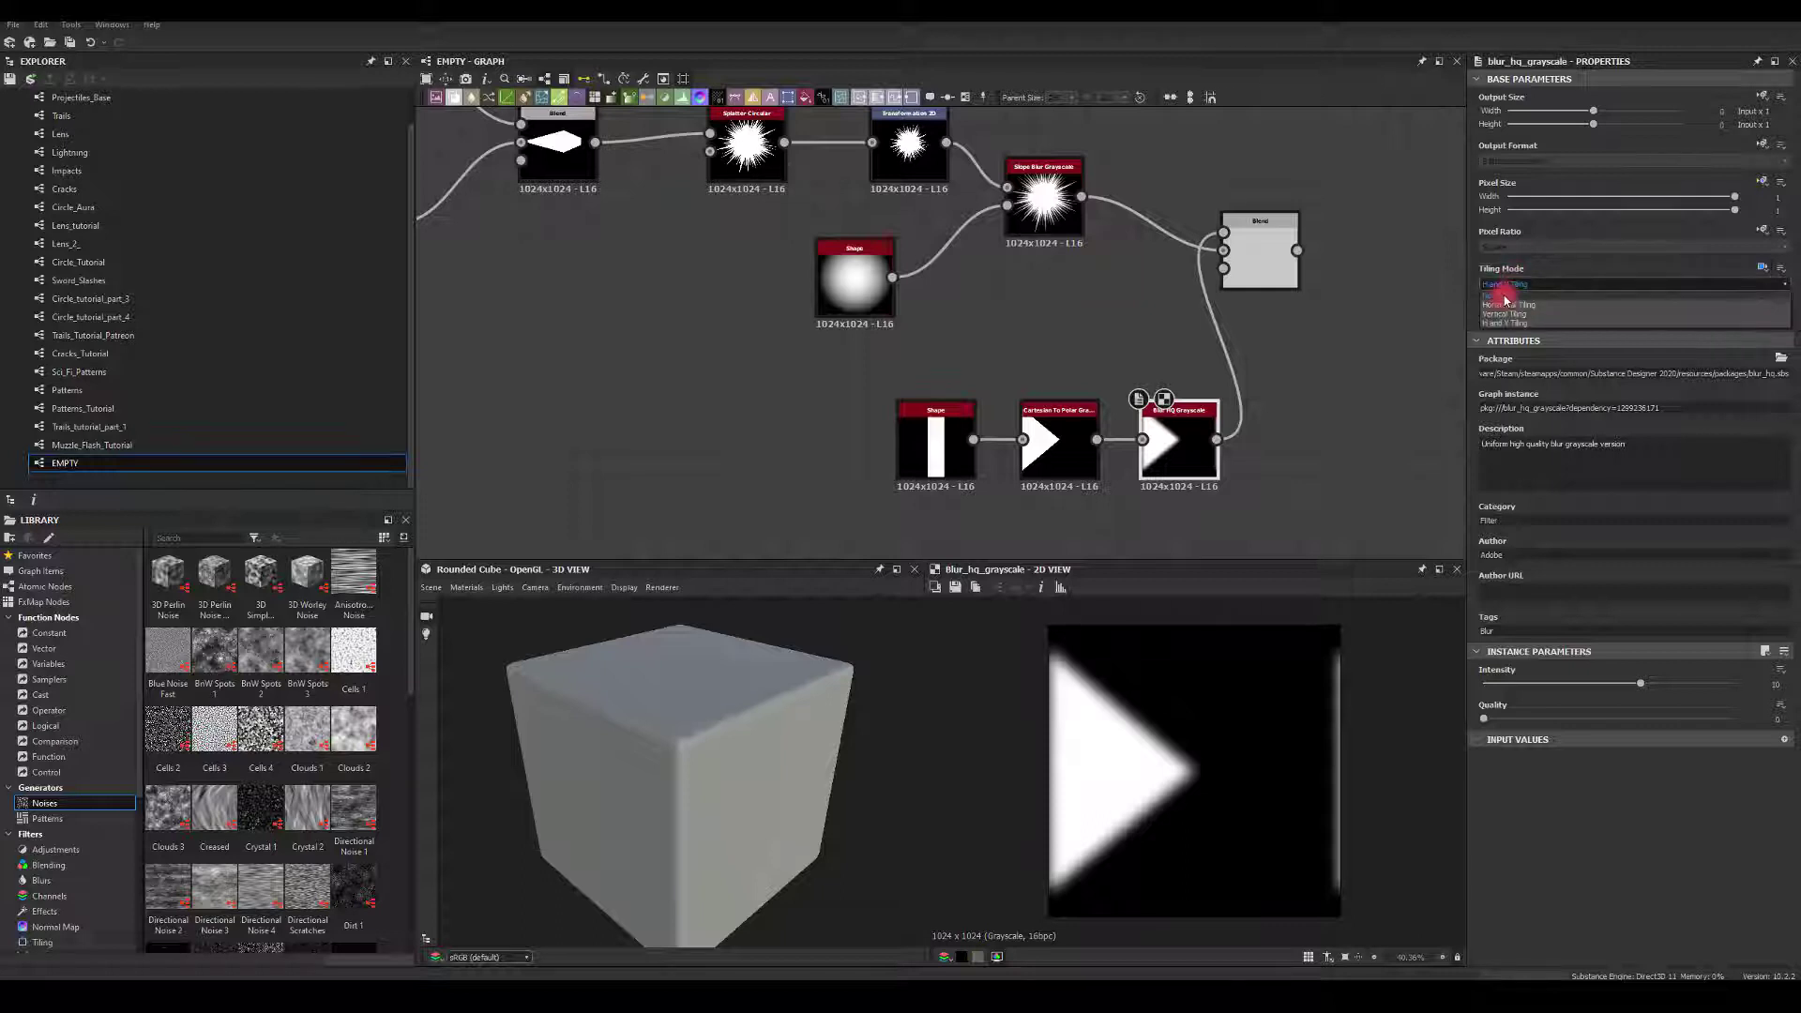
pyautogui.click(1504, 296)
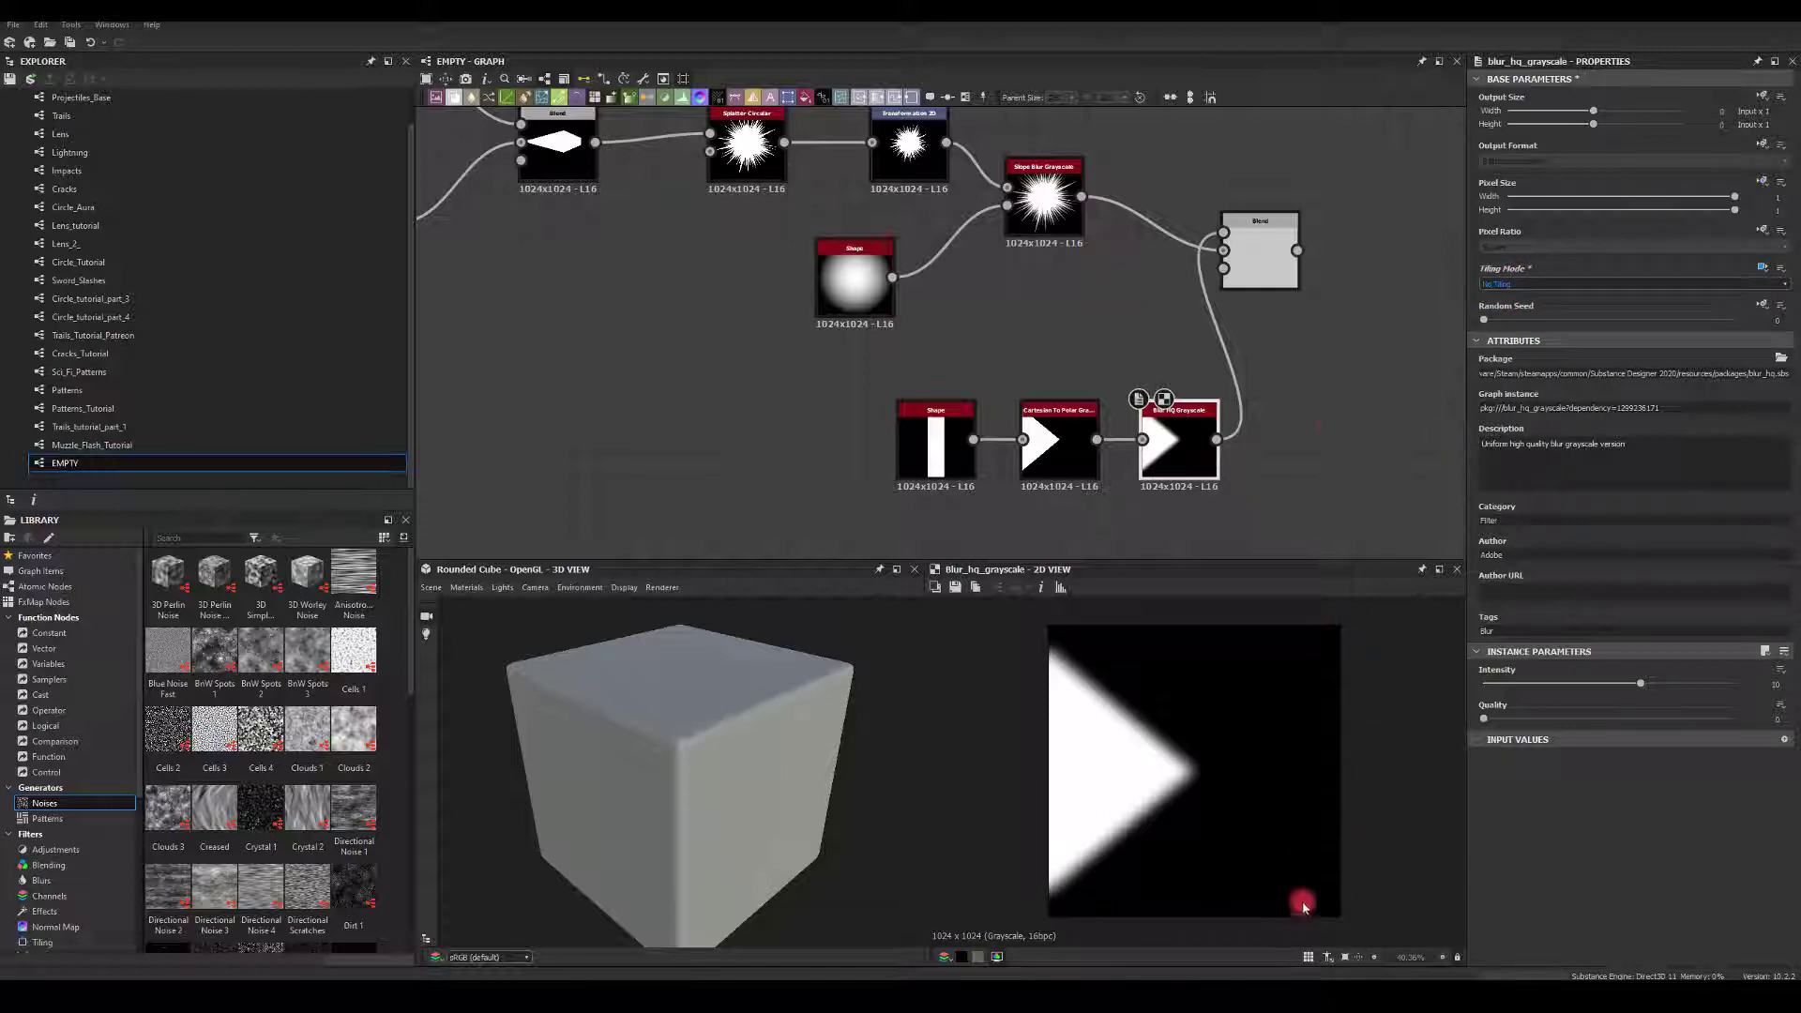
# Set the Blend node's Blending Mode to Multiply
pyautogui.click(1255, 254)
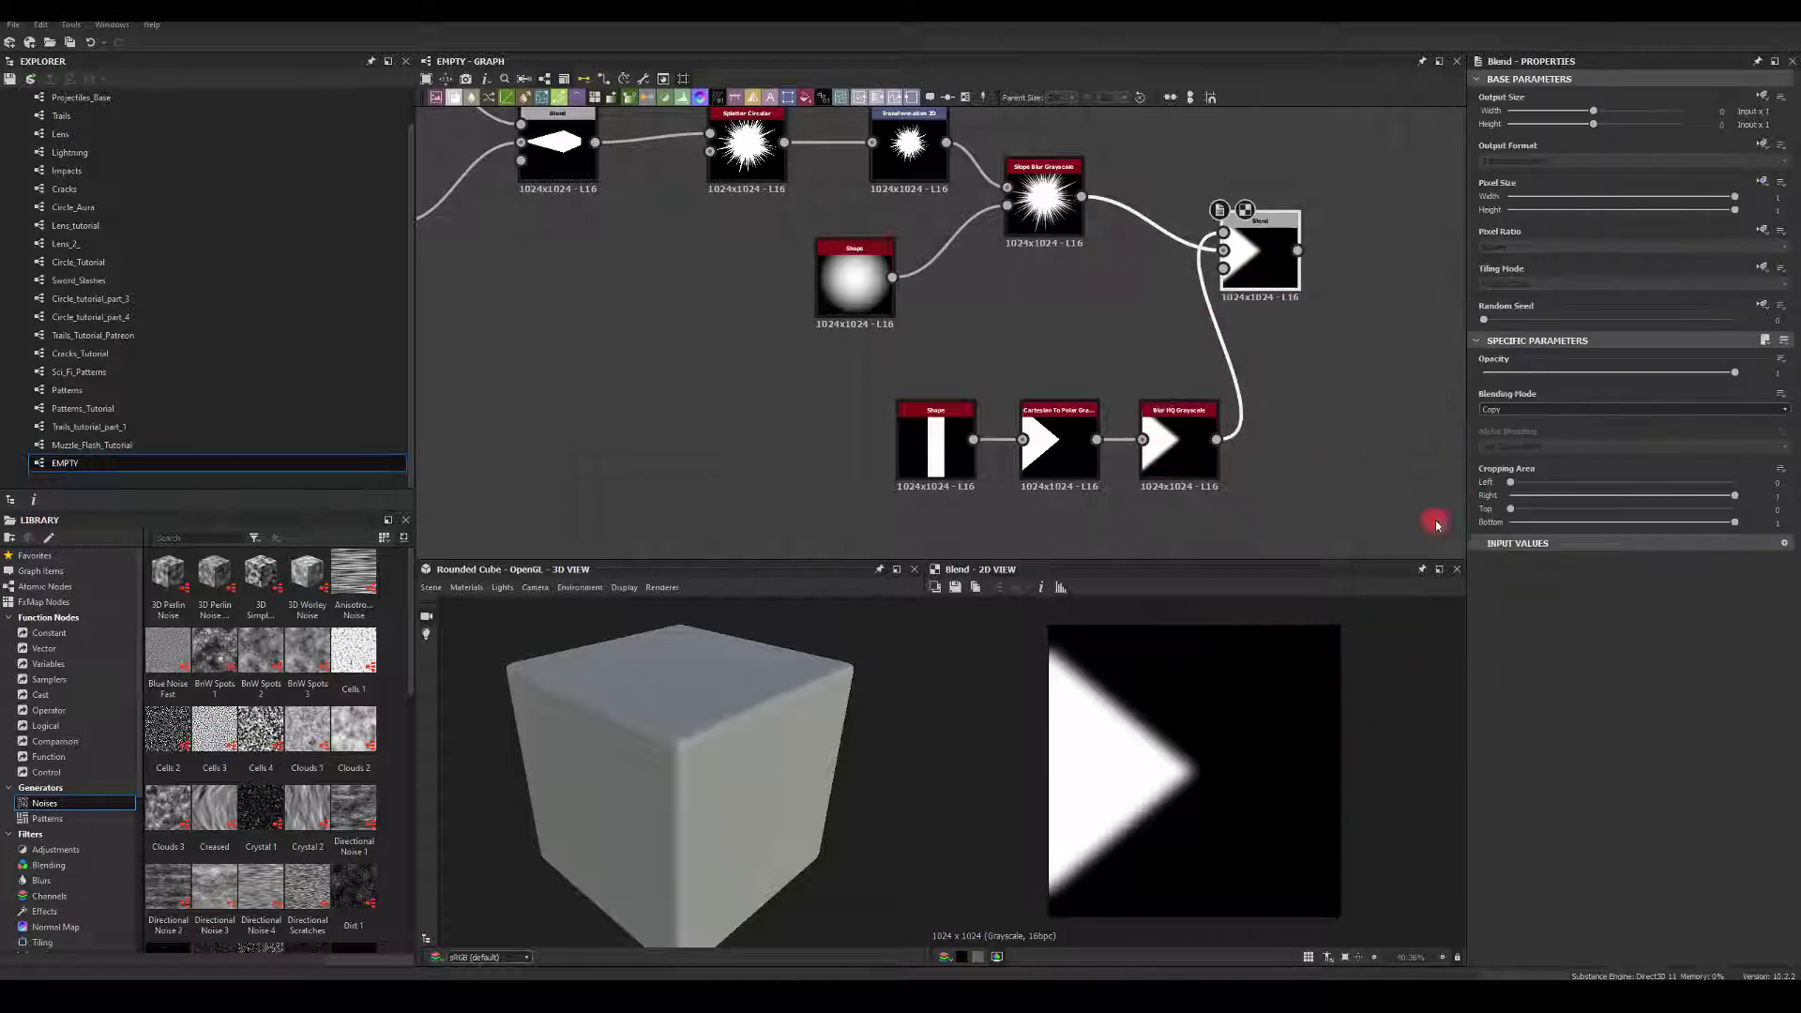
pyautogui.click(1485, 413)
pyautogui.click(1491, 442)
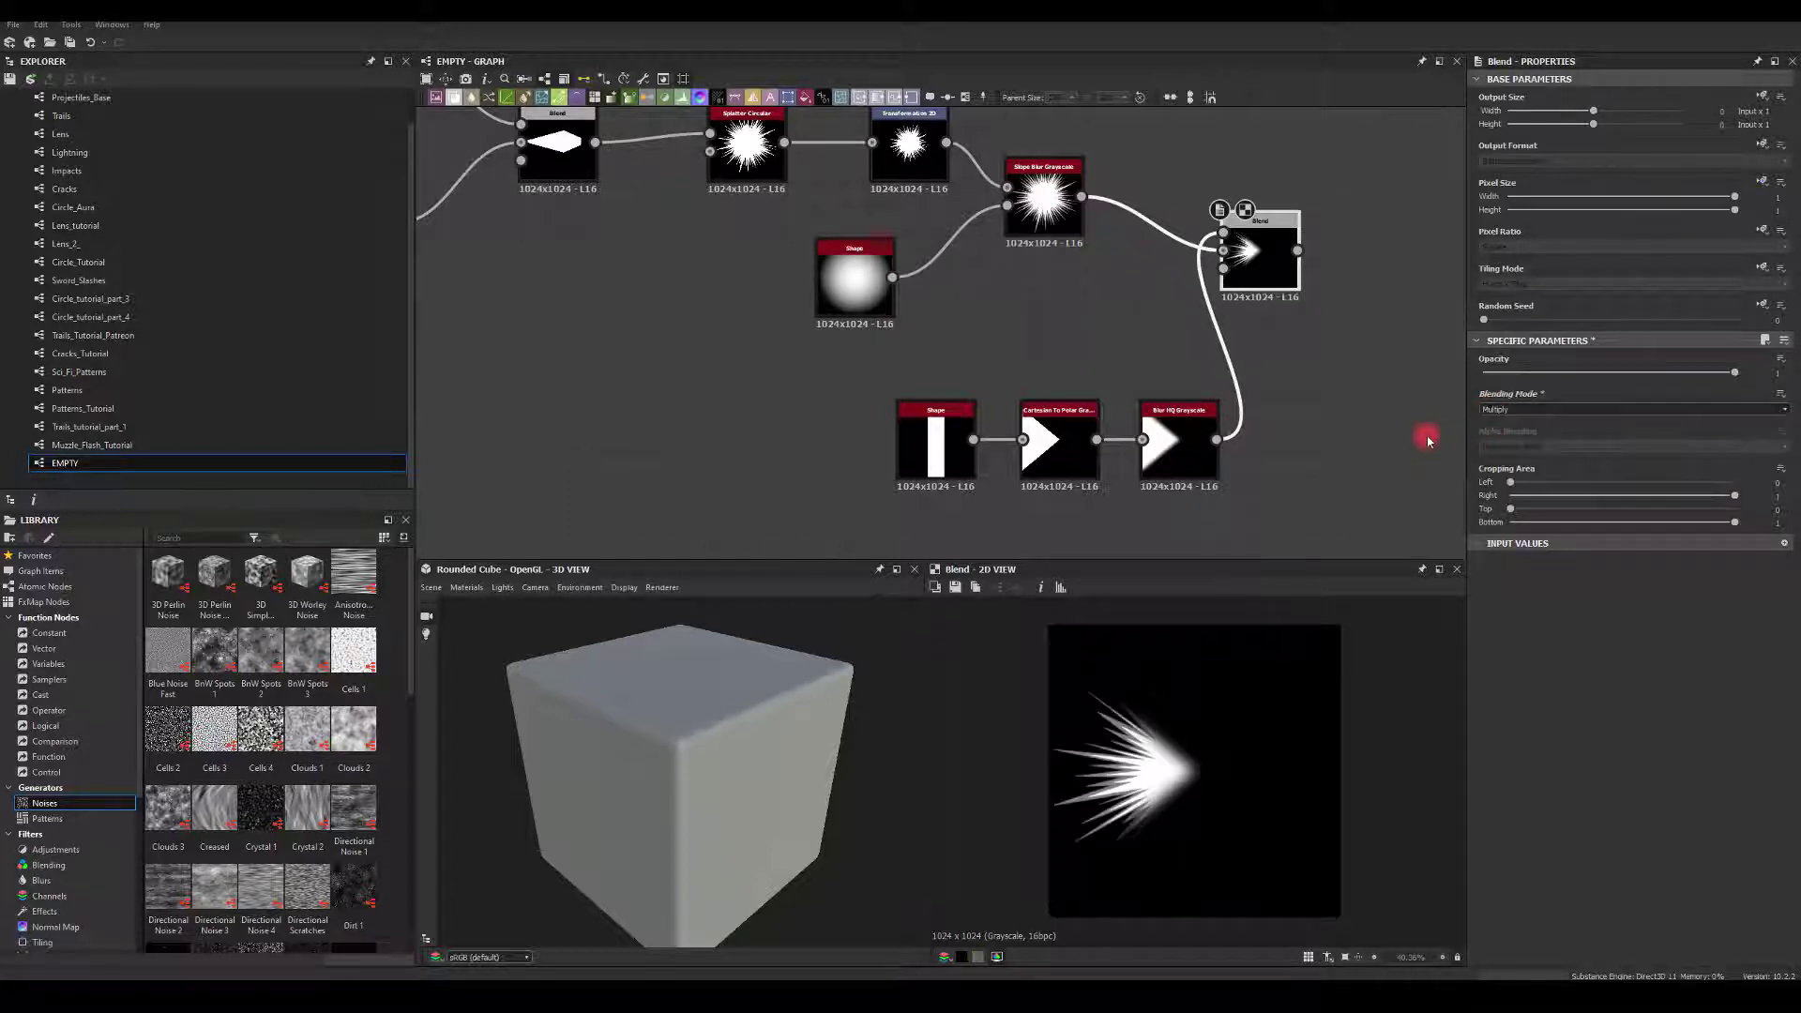
pyautogui.click(1326, 369)
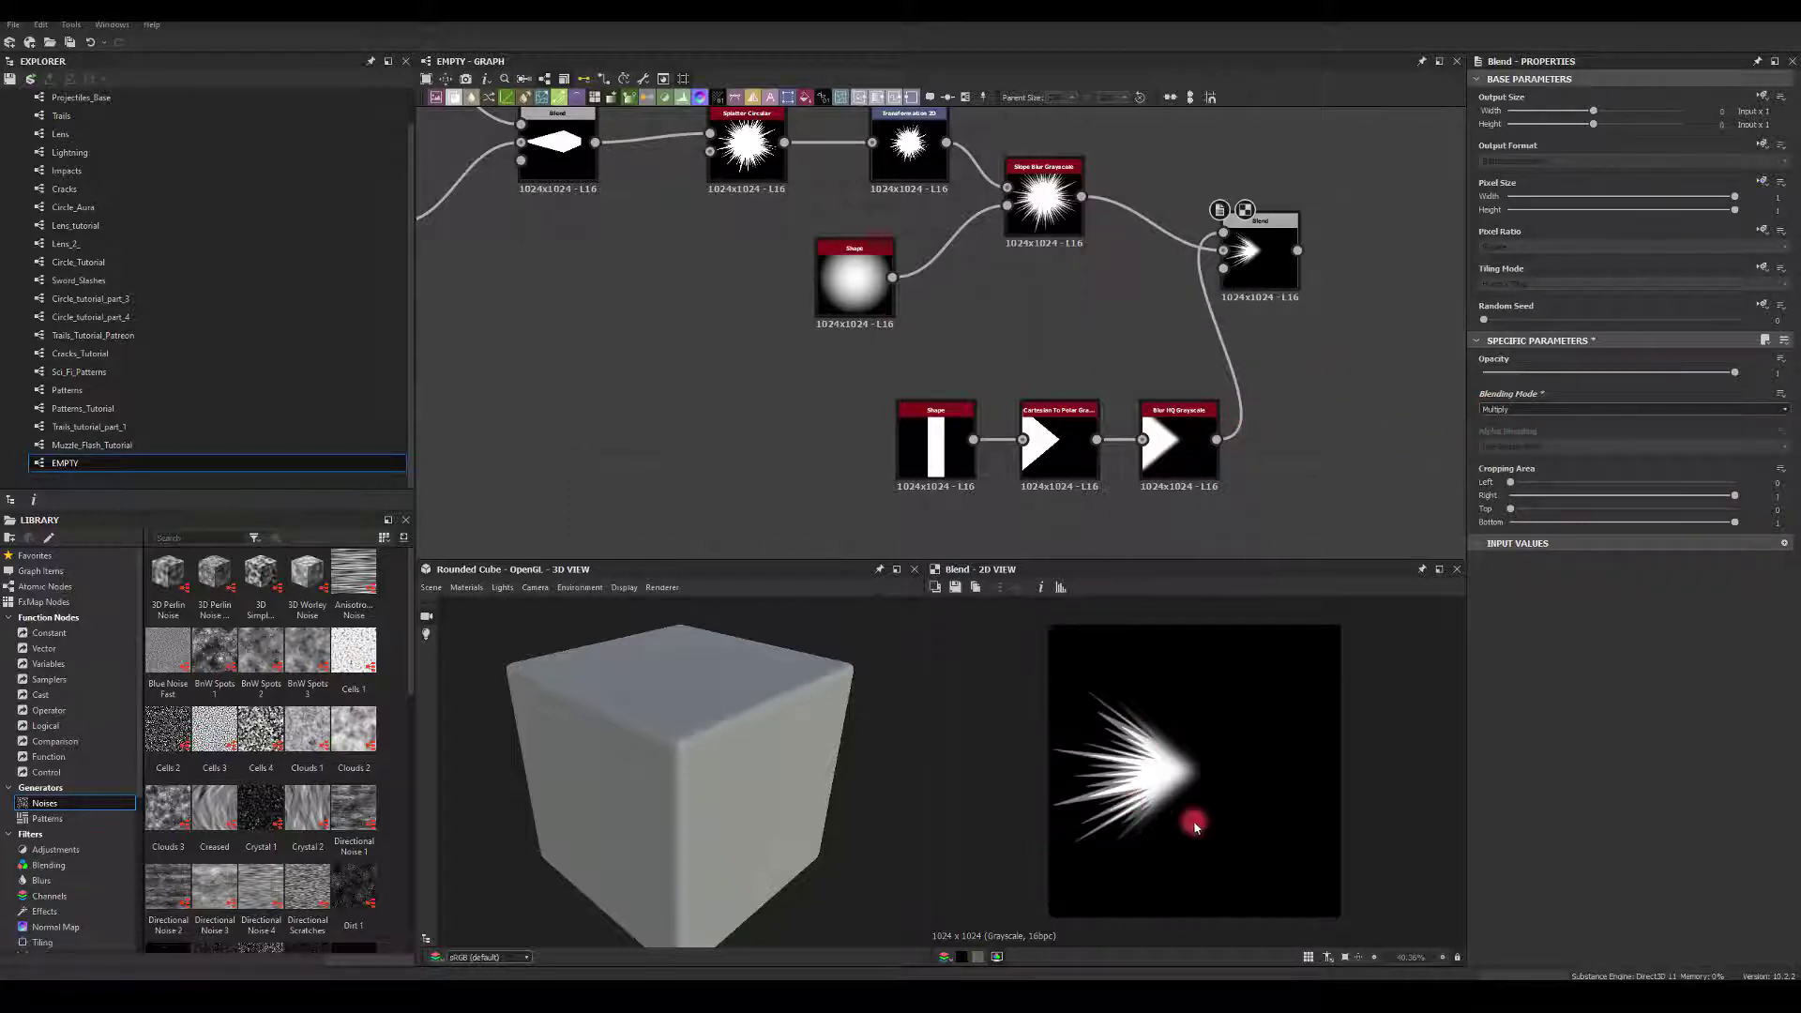
# Set Blur HQ Grayscale Intensity to 2.86 and Quality to 1 to sharpen the mask
pyautogui.click(1170, 441)
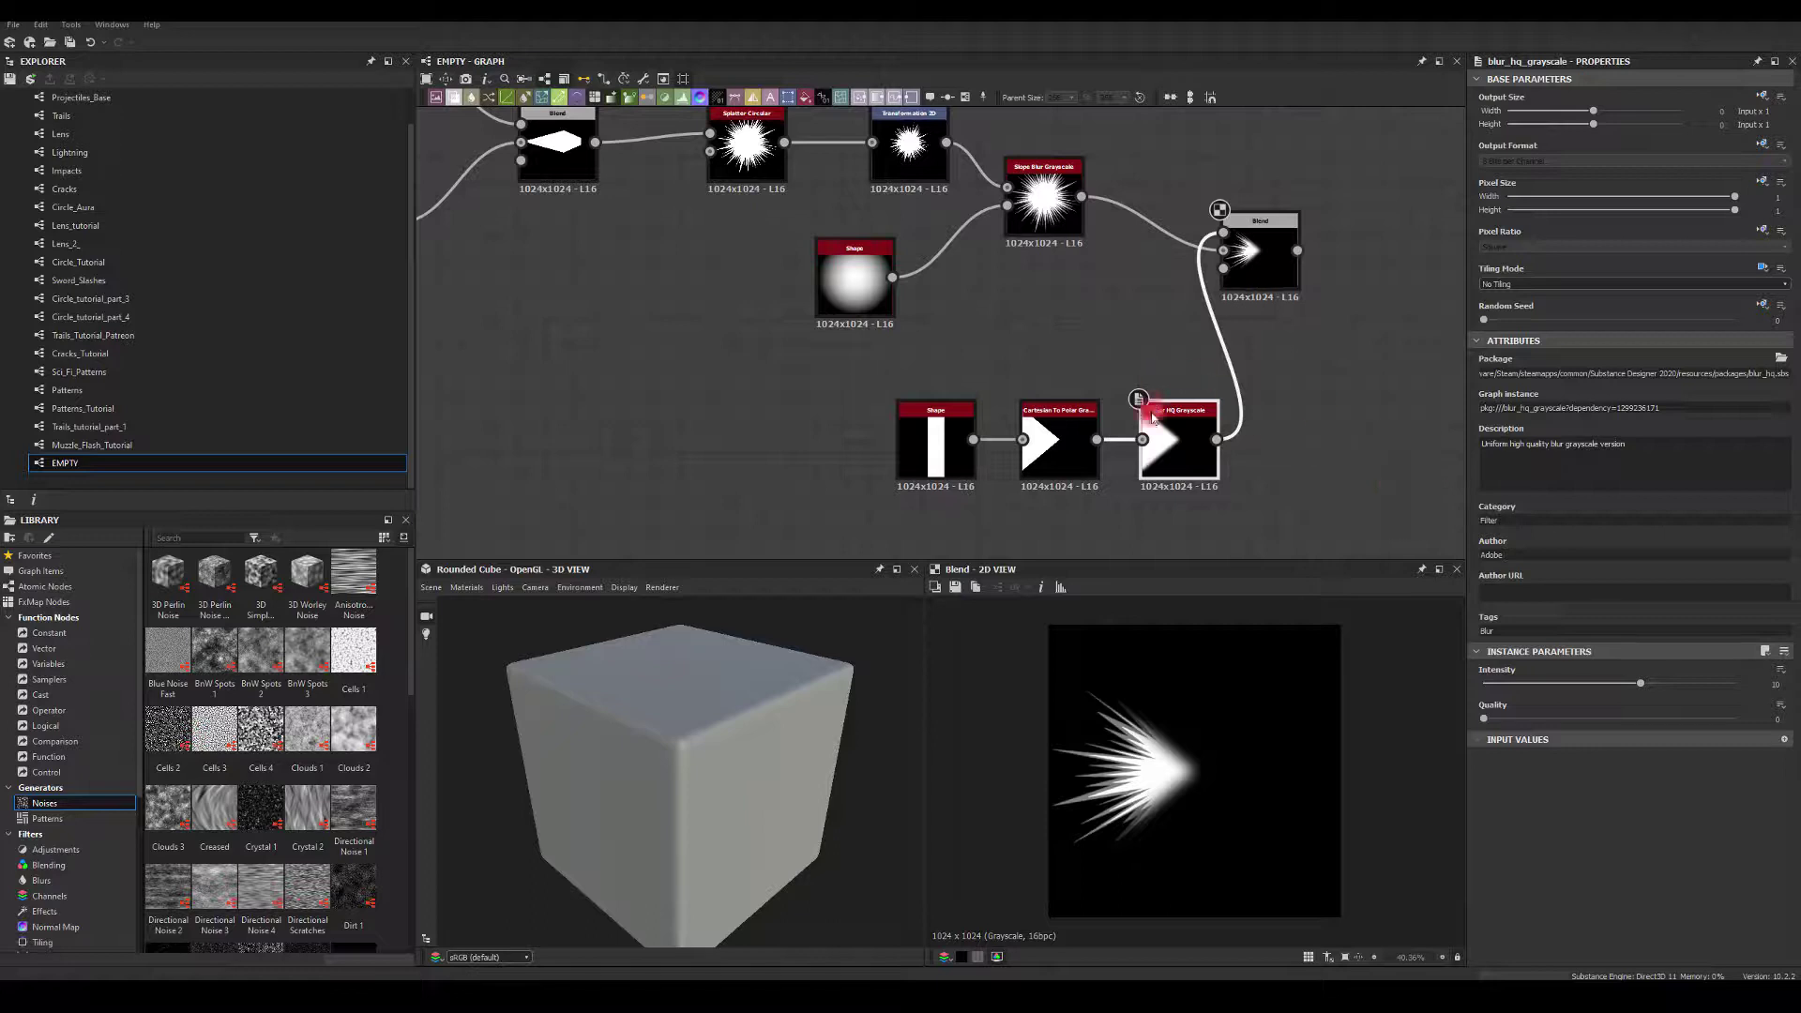
pyautogui.moveTo(1640, 684); pyautogui.dragTo(1528, 684)
pyautogui.moveTo(1484, 719); pyautogui.dragTo(1760, 718)
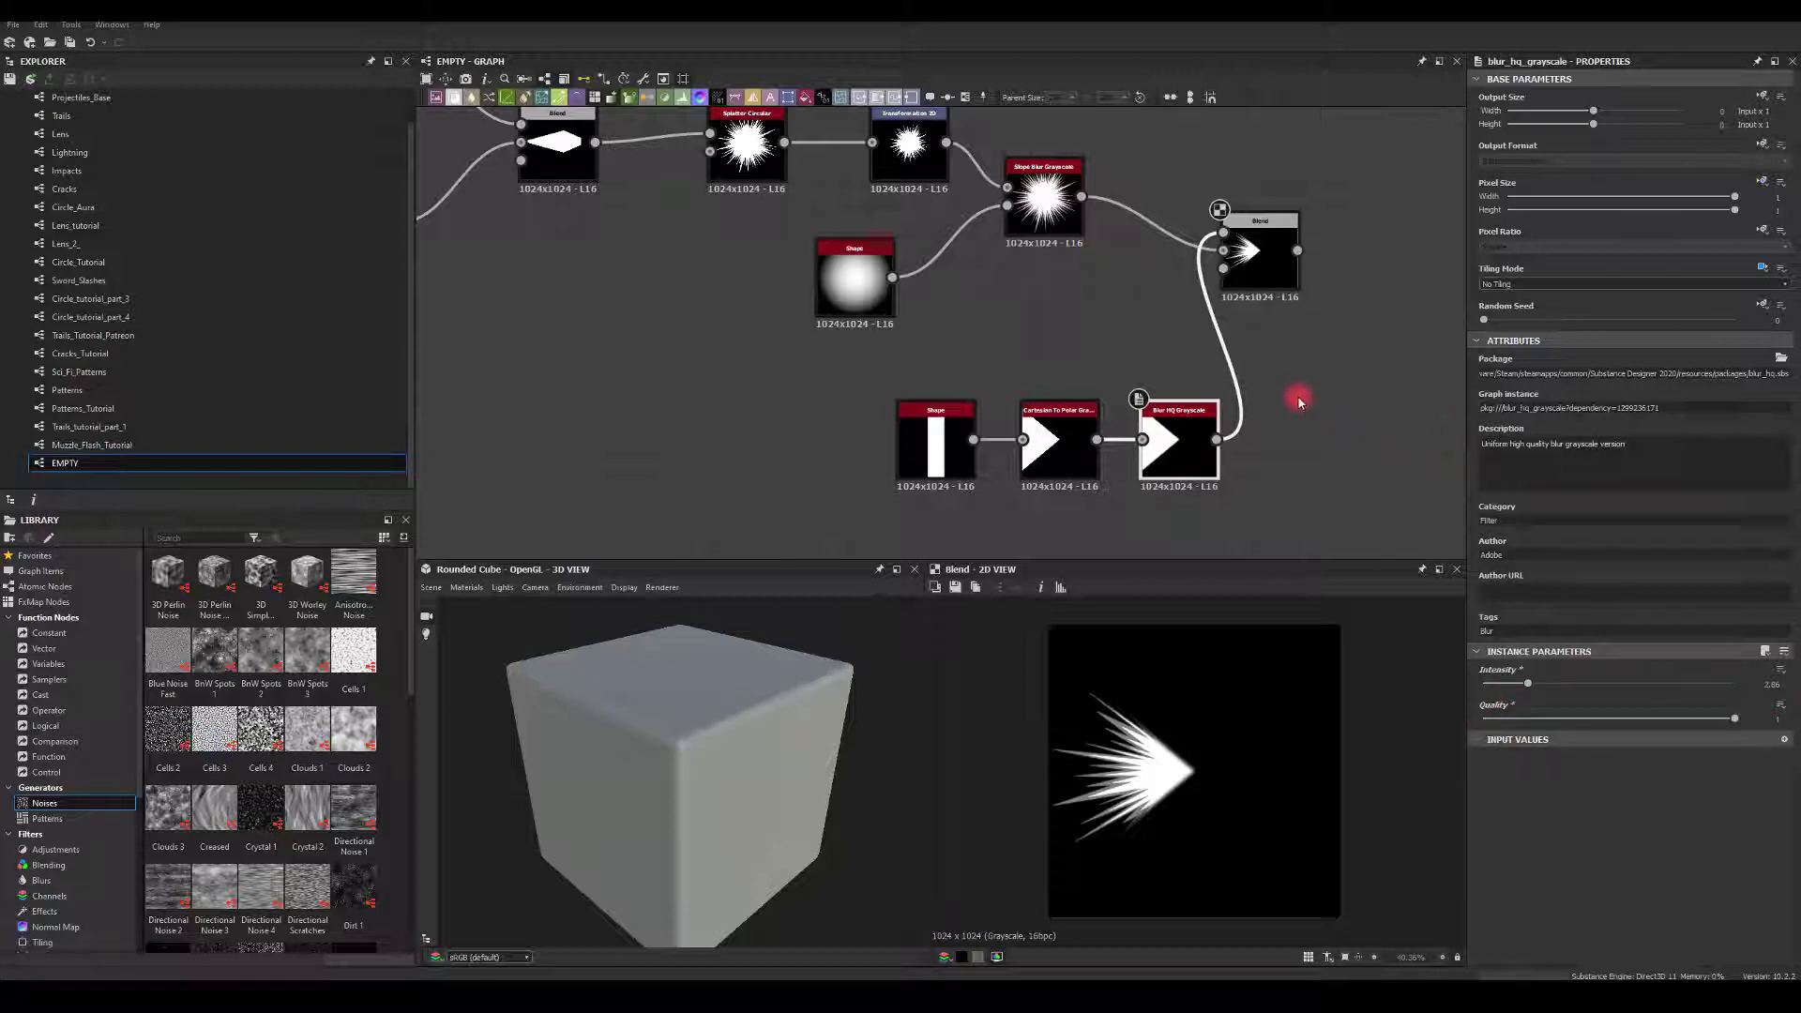
# Line up the Shape, polar and blur nodes and move the Blend closer to its inputs
pyautogui.moveTo(1304, 403); pyautogui.dragTo(1282, 412, button='middle')
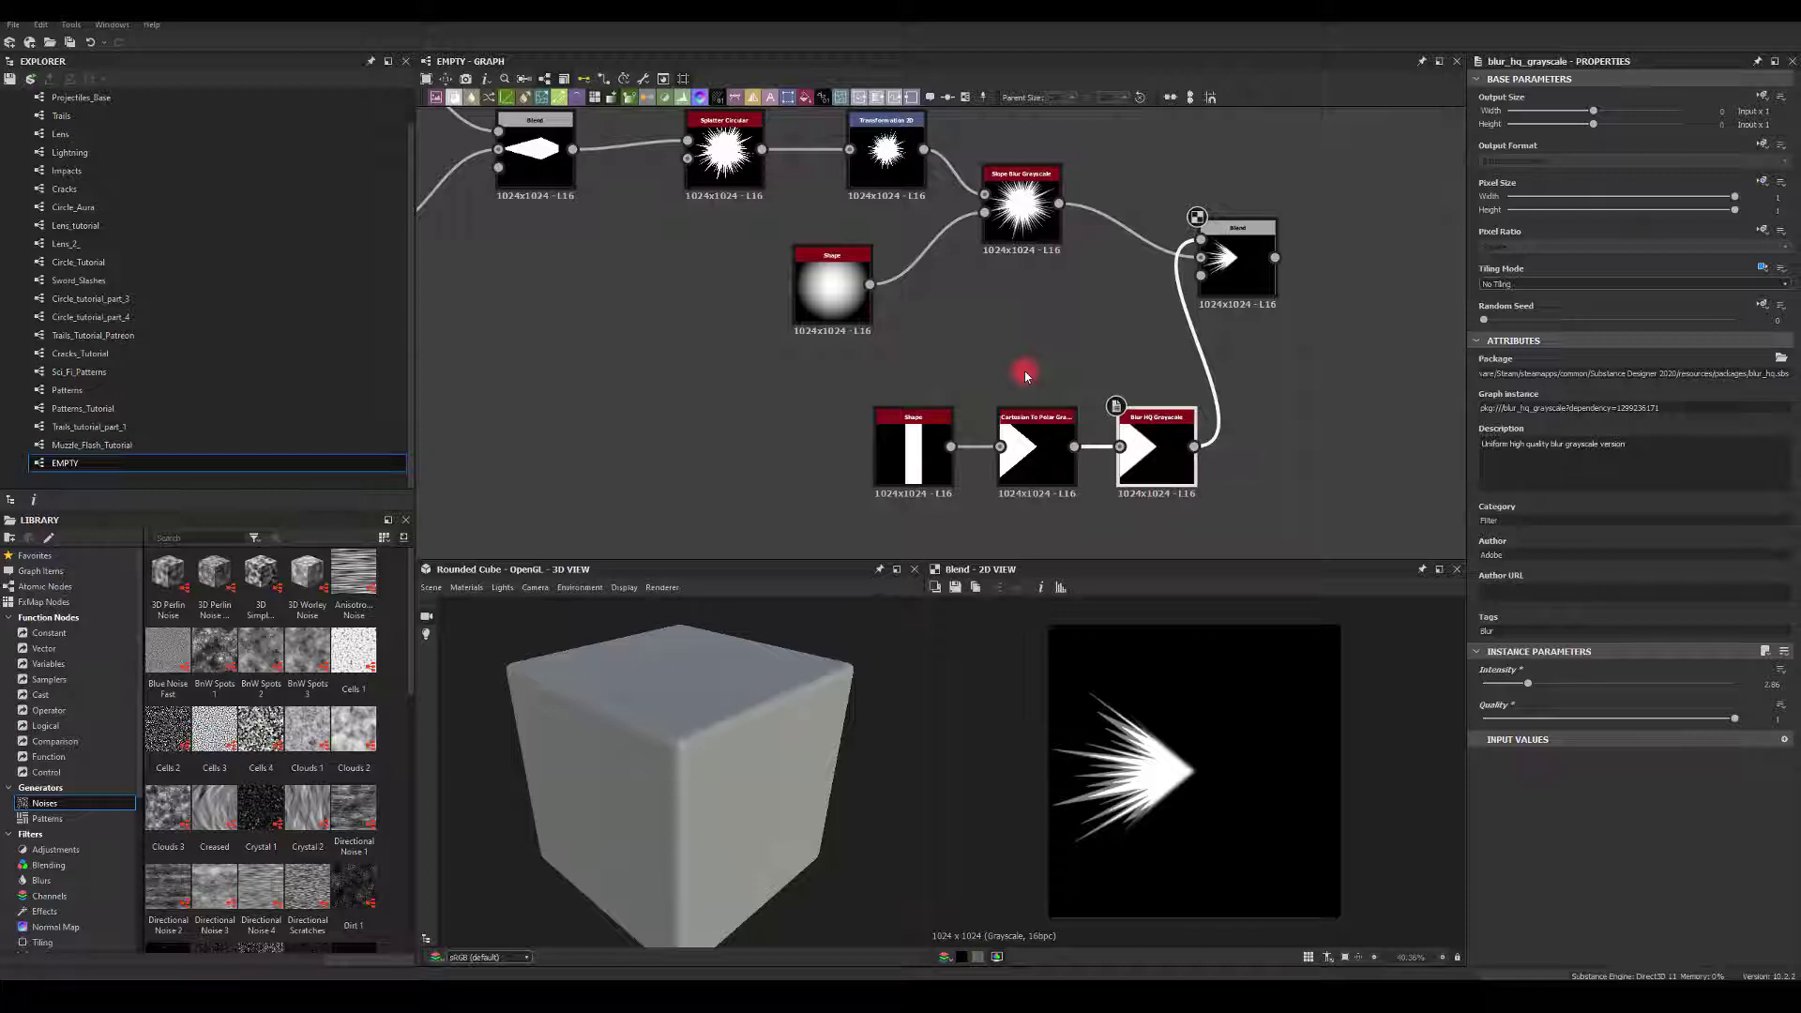
pyautogui.moveTo(1049, 346); pyautogui.dragTo(876, 372, button='middle')
pyautogui.moveTo(1067, 292); pyautogui.dragTo(1173, 293)
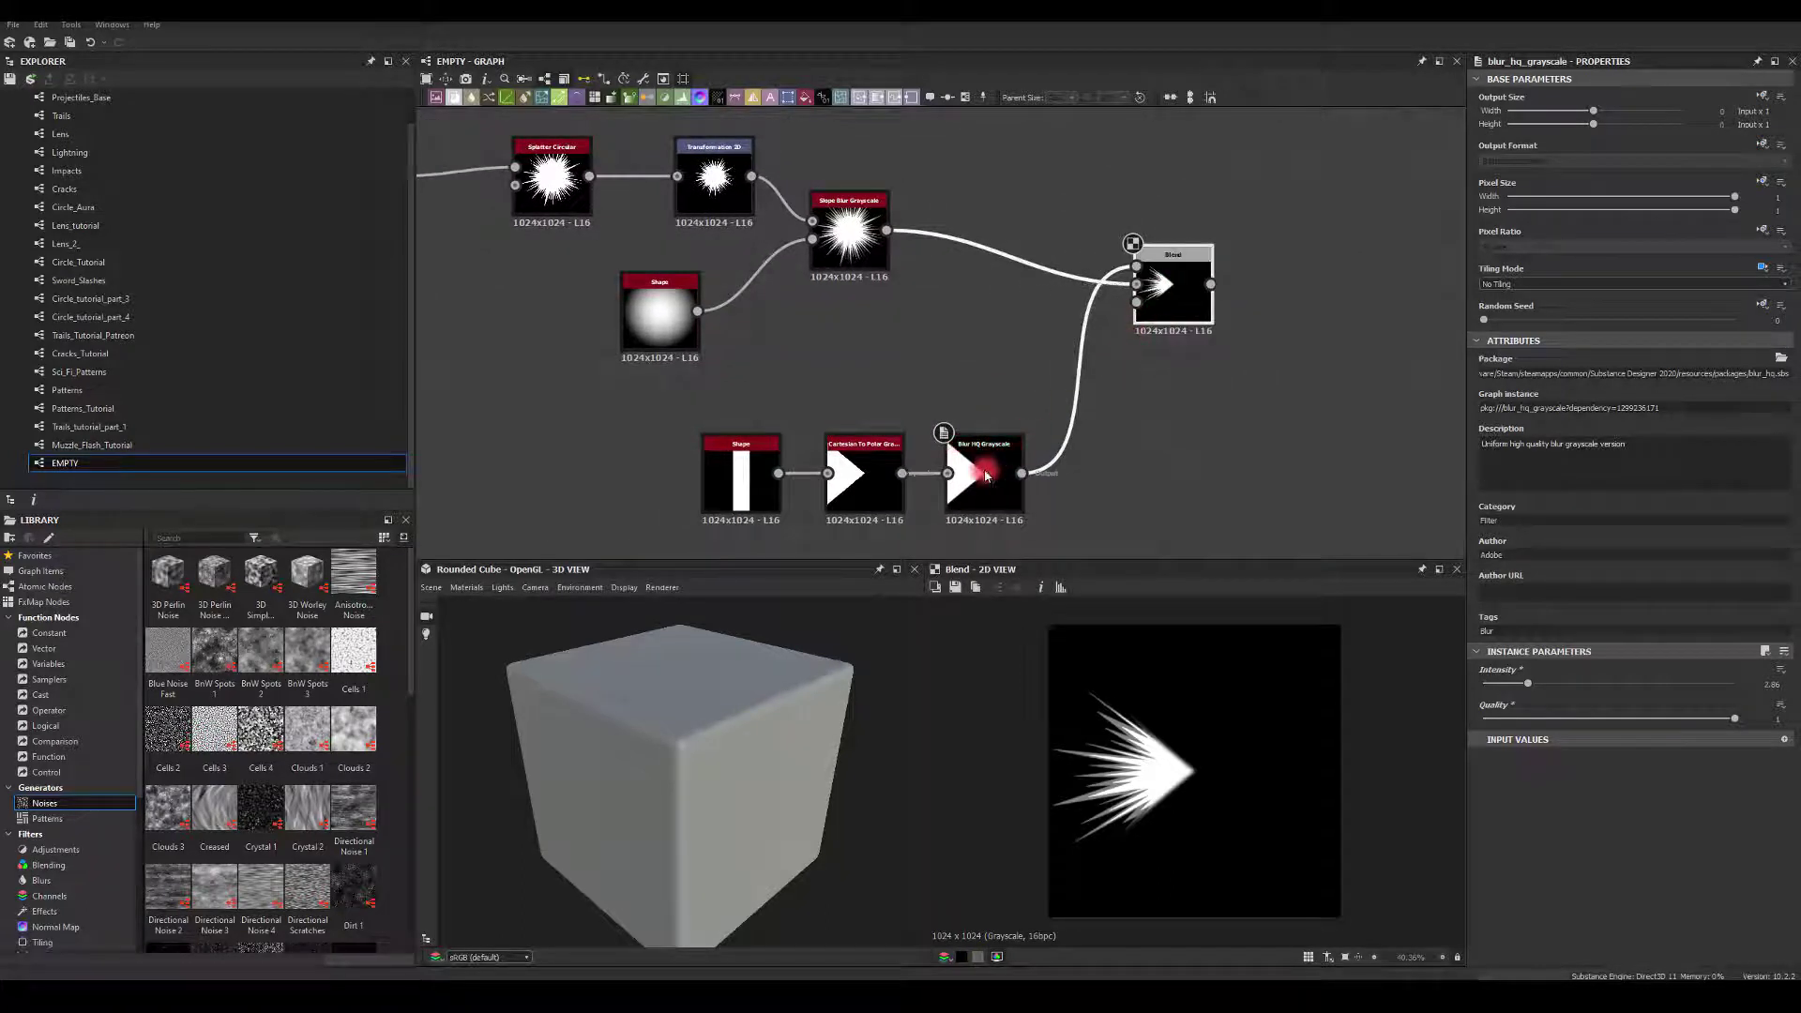
pyautogui.moveTo(976, 471); pyautogui.dragTo(976, 444)
pyautogui.moveTo(868, 470); pyautogui.dragTo(868, 442)
pyautogui.click(740, 464)
pyautogui.moveTo(740, 464); pyautogui.dragTo(740, 438)
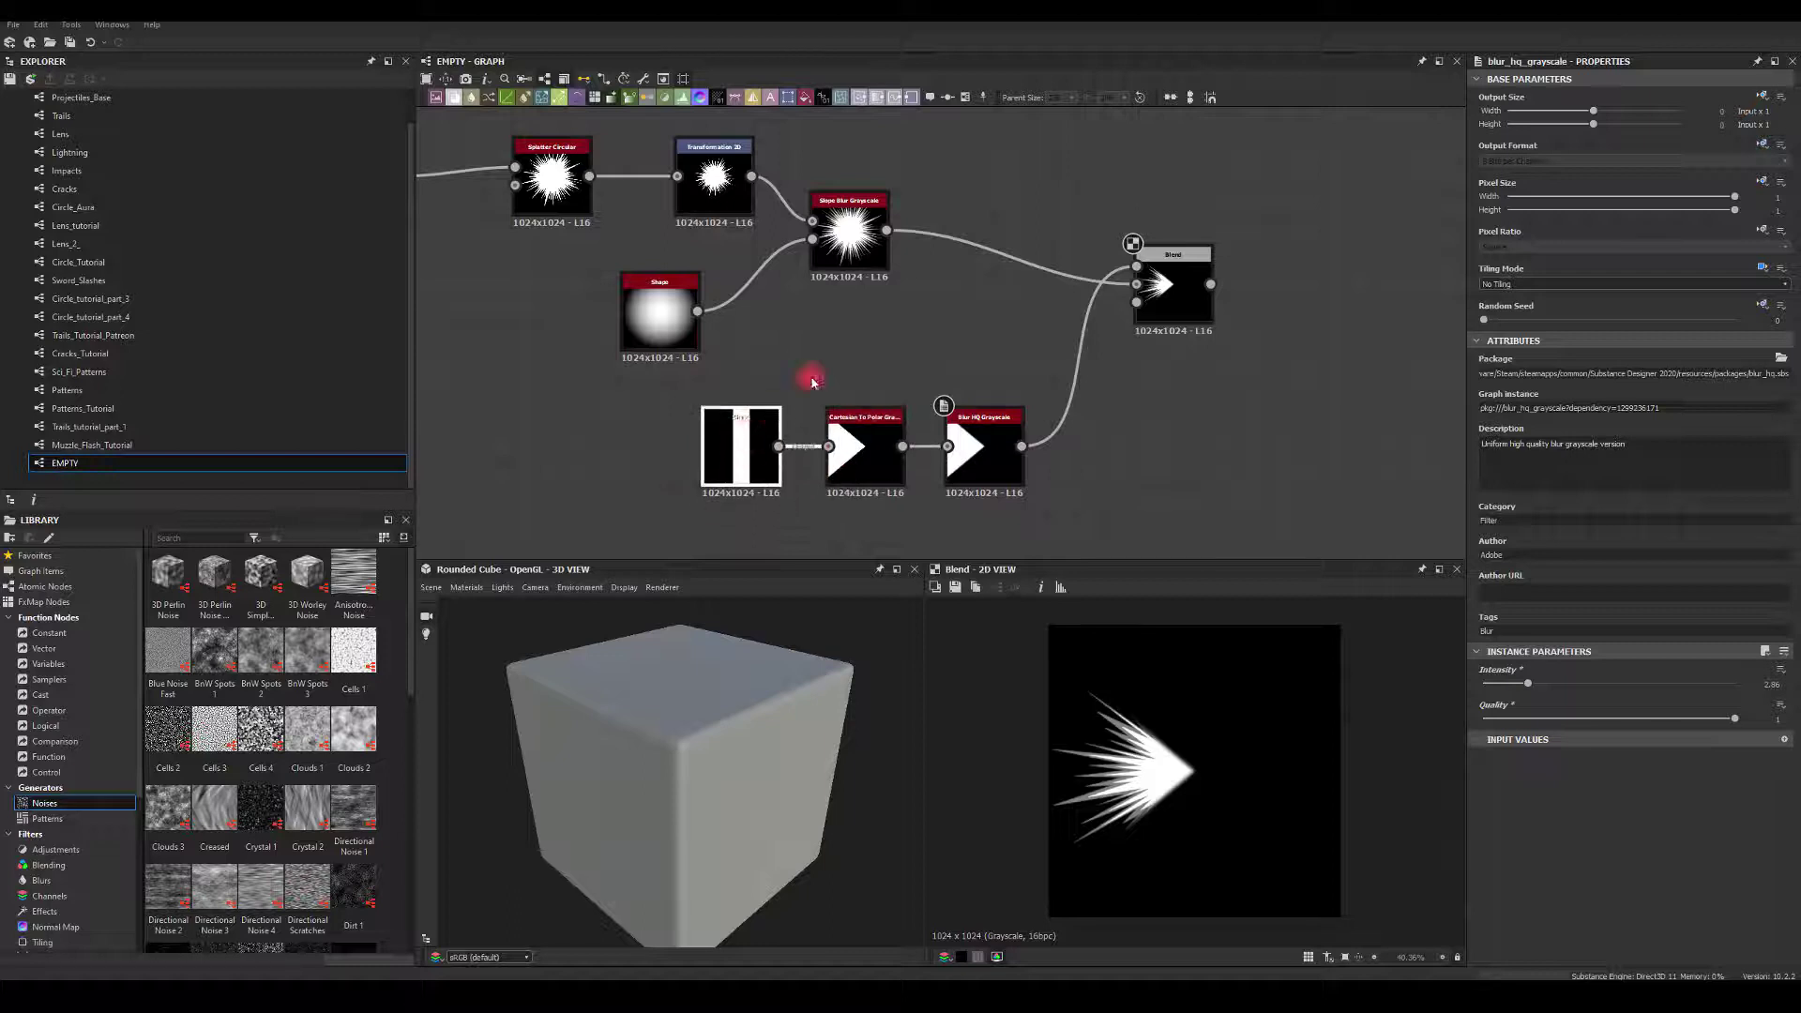
pyautogui.moveTo(1023, 317); pyautogui.dragTo(945, 332, button='middle')
pyautogui.moveTo(1210, 242); pyautogui.dragTo(1152, 293, button='middle')
pyautogui.moveTo(1032, 355); pyautogui.dragTo(972, 403)
pyautogui.scroll(-2, 1009, 399)
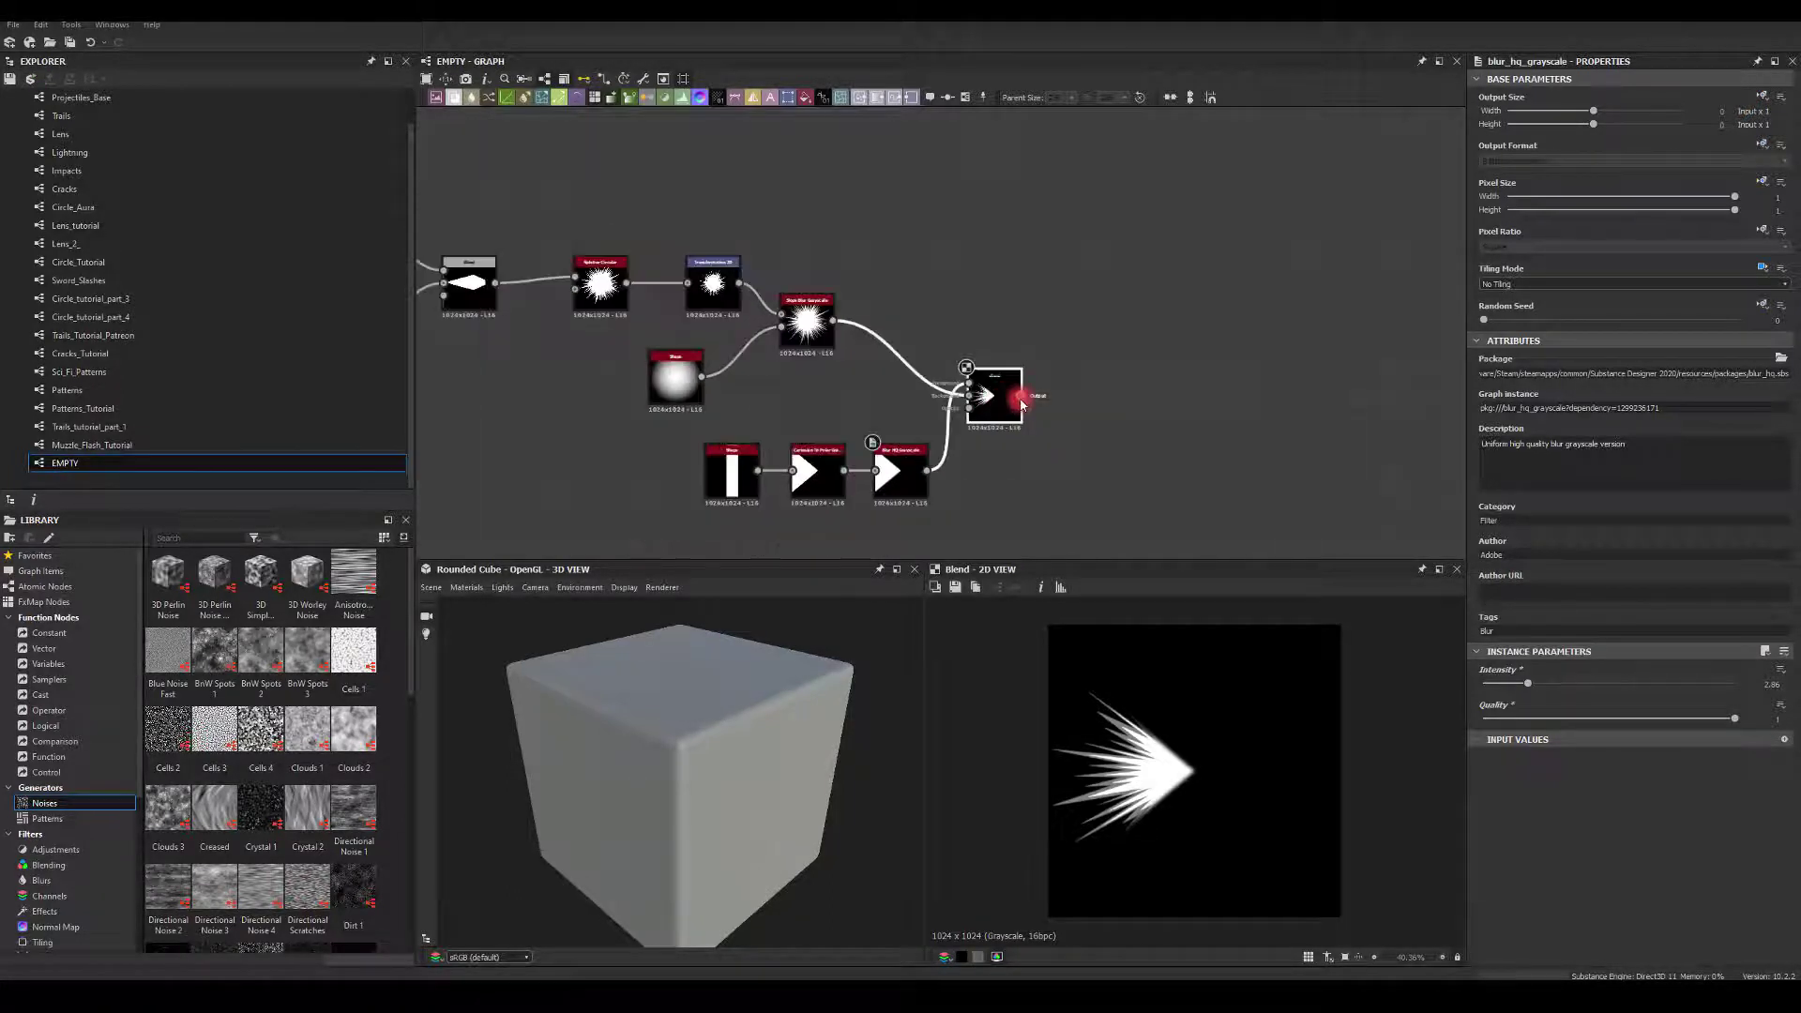
# Add a Transformation 2D after the Blend and offset the flash cone to the right
pyautogui.moveTo(1095, 373); pyautogui.dragTo(1094, 373)
pyautogui.click(1130, 392)
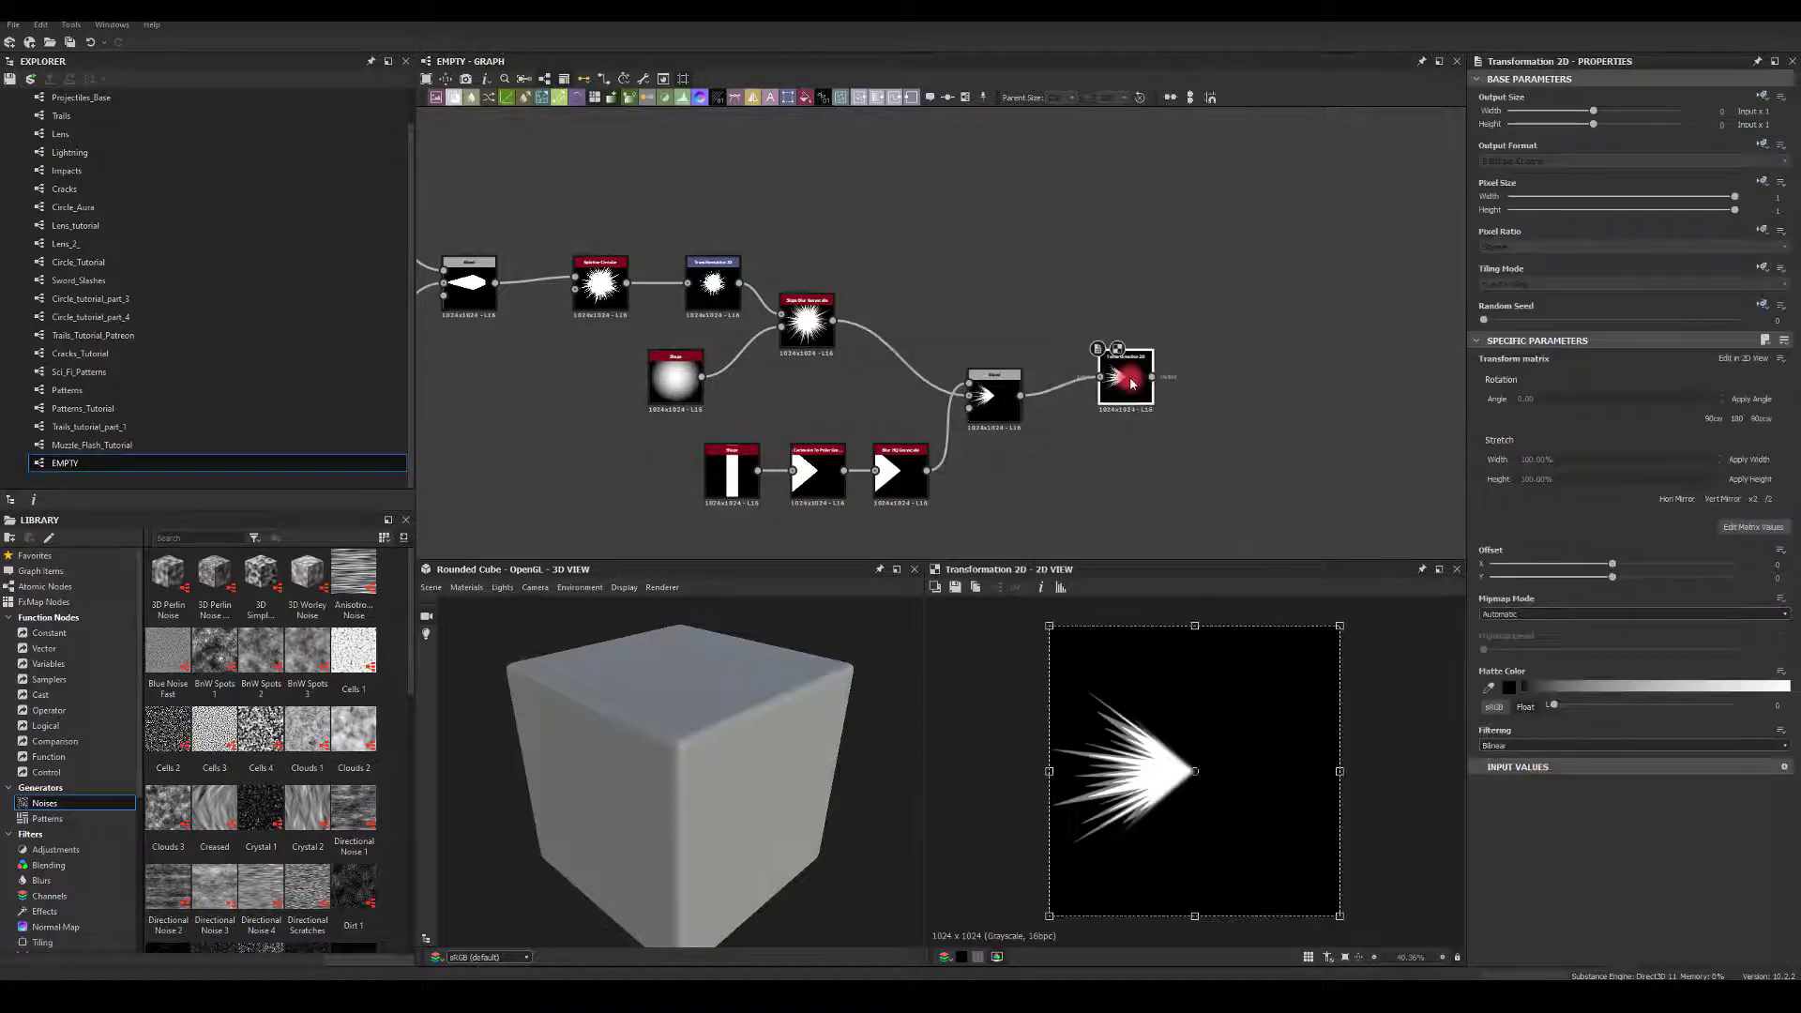
pyautogui.moveTo(1152, 731); pyautogui.dragTo(1241, 724)
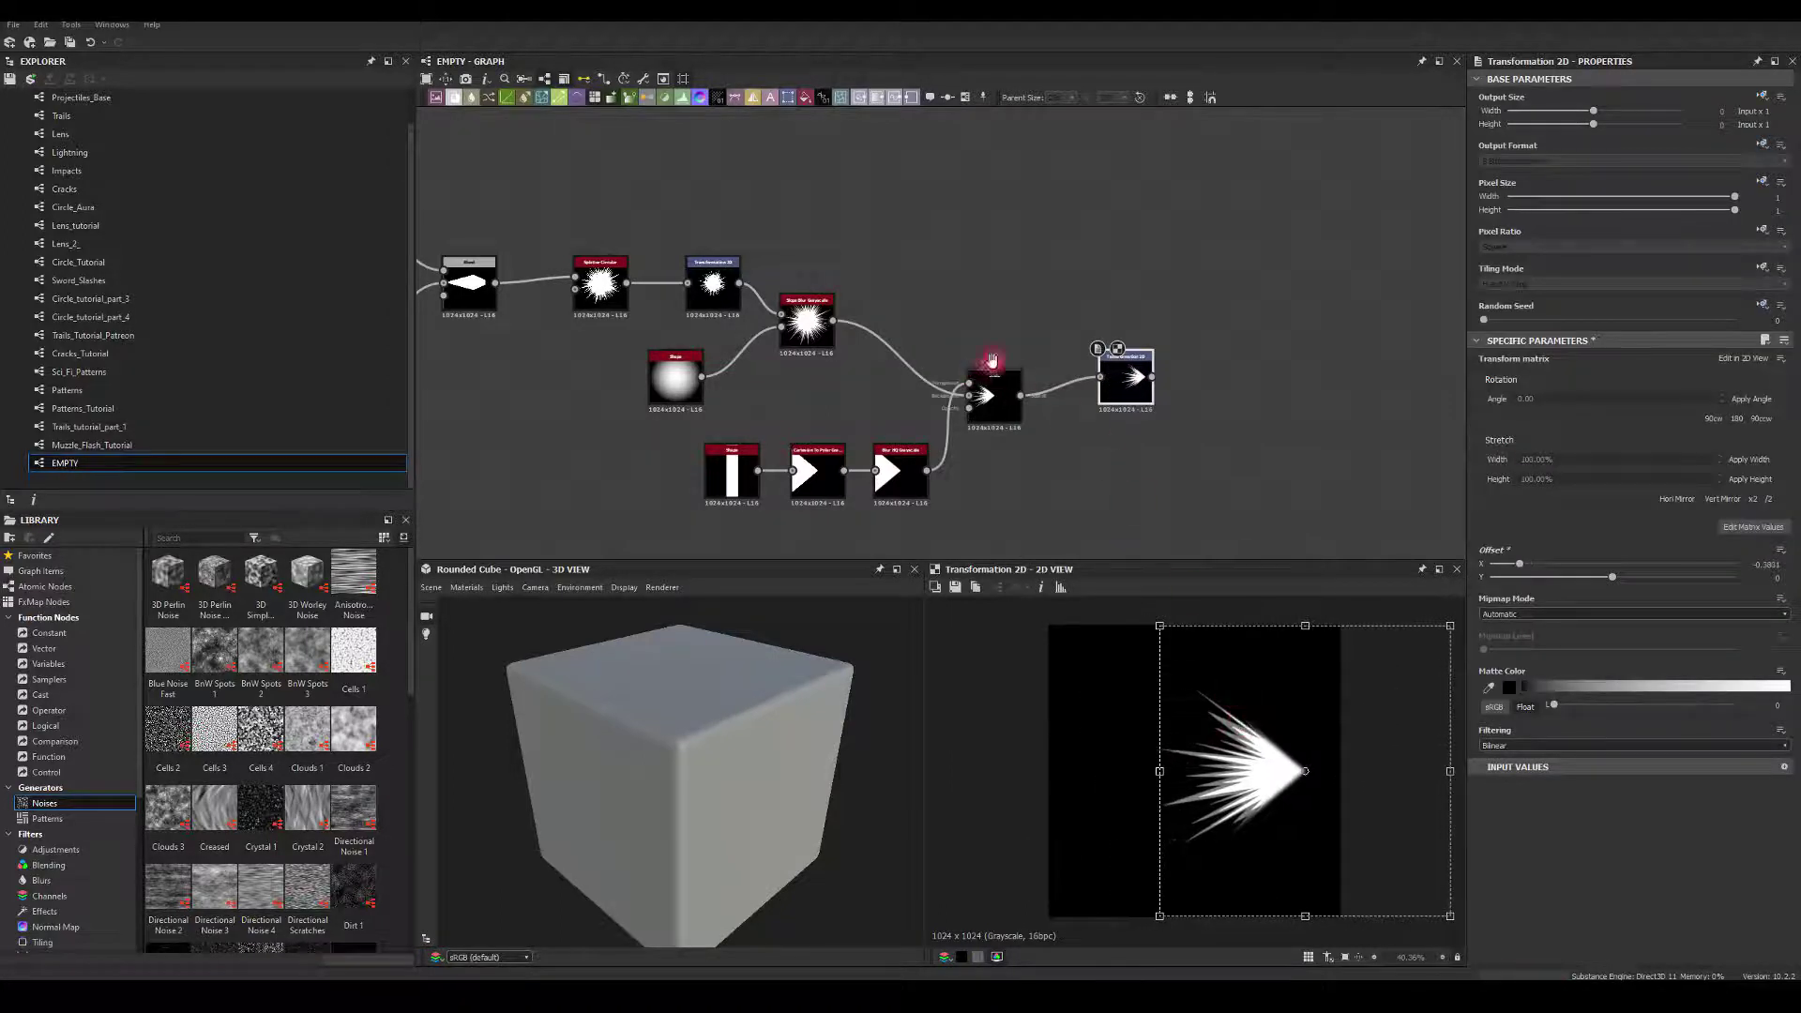
pyautogui.moveTo(994, 367); pyautogui.dragTo(1144, 279, button='middle')
pyautogui.scroll(-2, 758, 356)
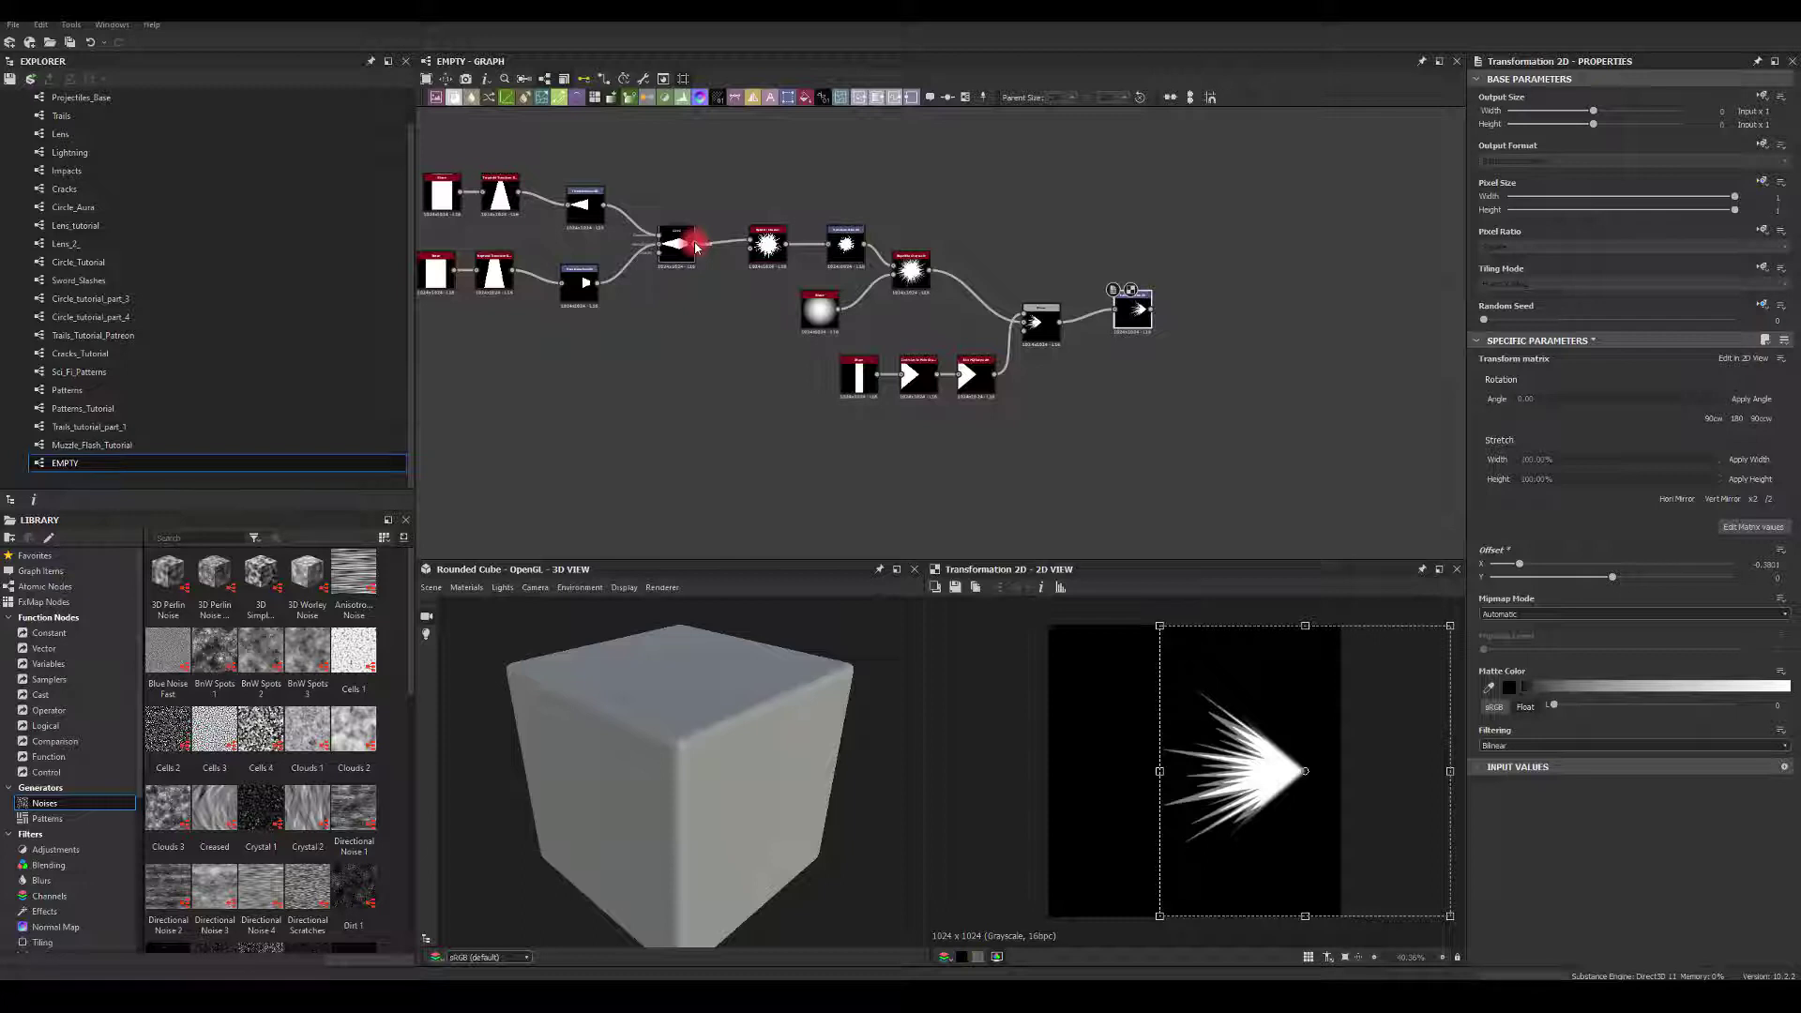
# Combine the shifted flash and the diamond in a new Blend set to Add (Linear Dodge)
pyautogui.moveTo(697, 247); pyautogui.dragTo(1207, 364)
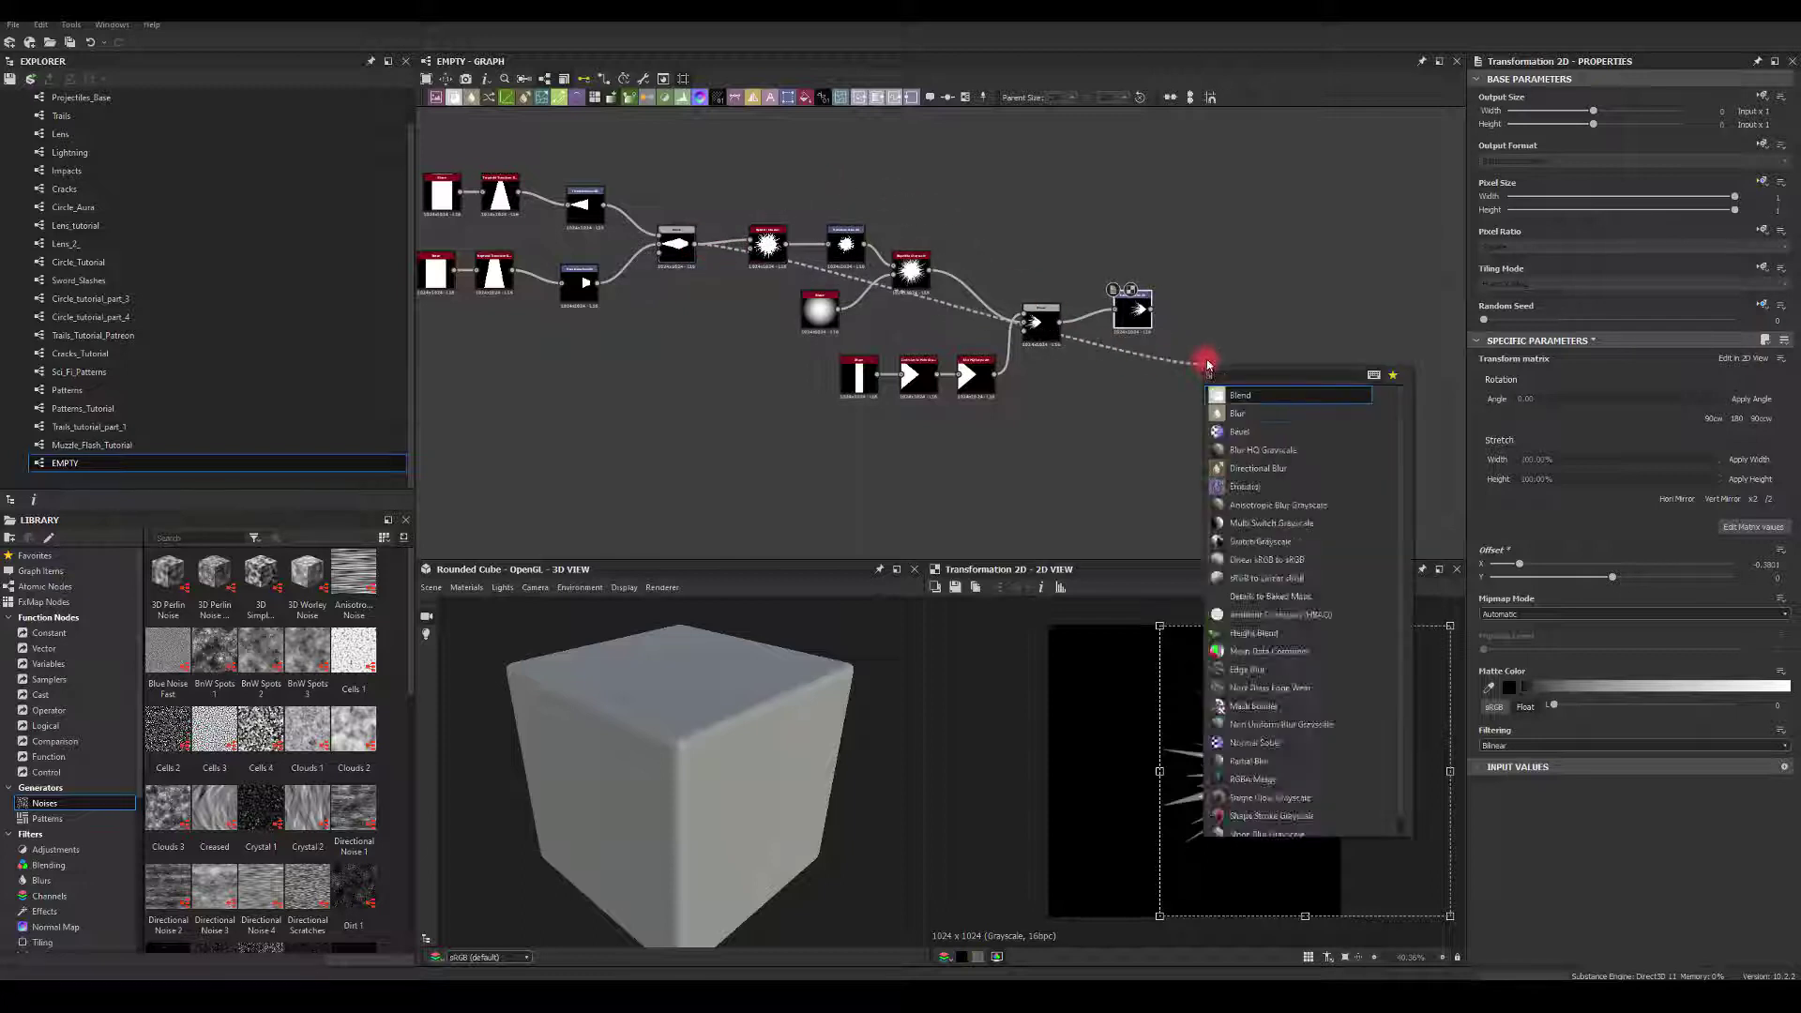
pyautogui.click(1240, 395)
pyautogui.scroll(2, 1186, 328)
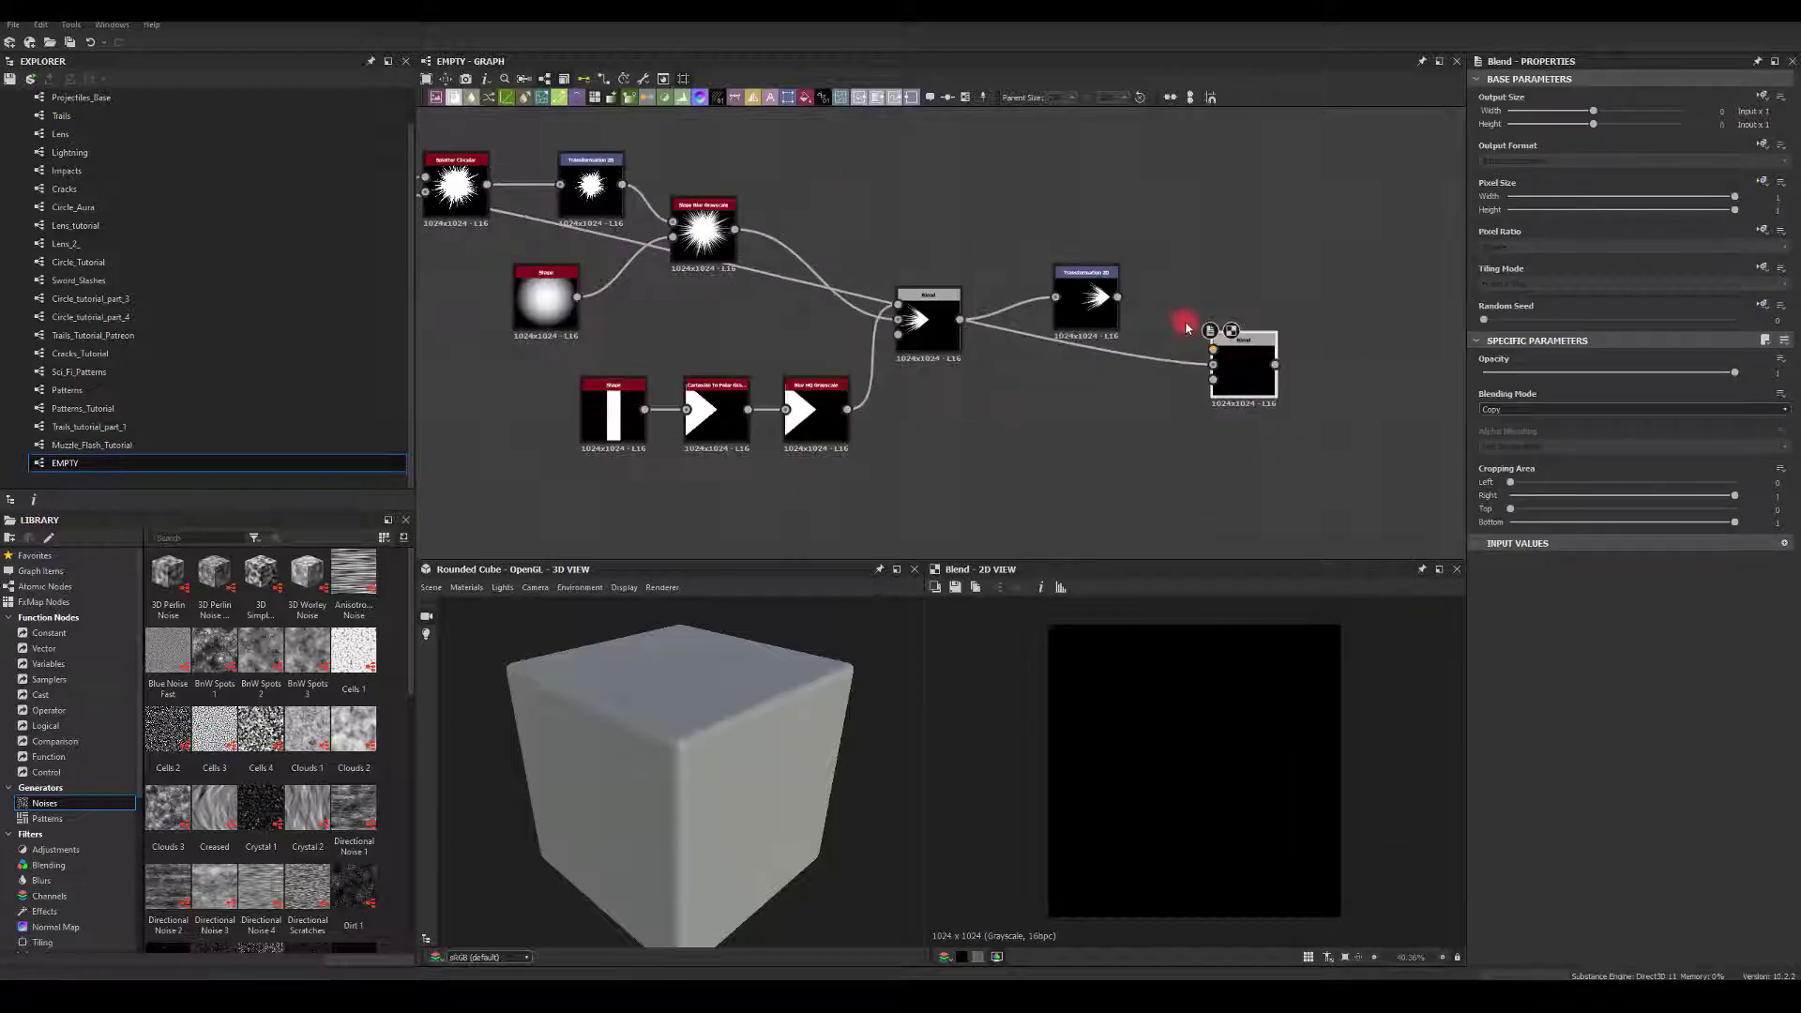
pyautogui.moveTo(1241, 368); pyautogui.dragTo(1229, 368)
pyautogui.moveTo(1100, 299); pyautogui.dragTo(1205, 351)
pyautogui.click(1235, 362)
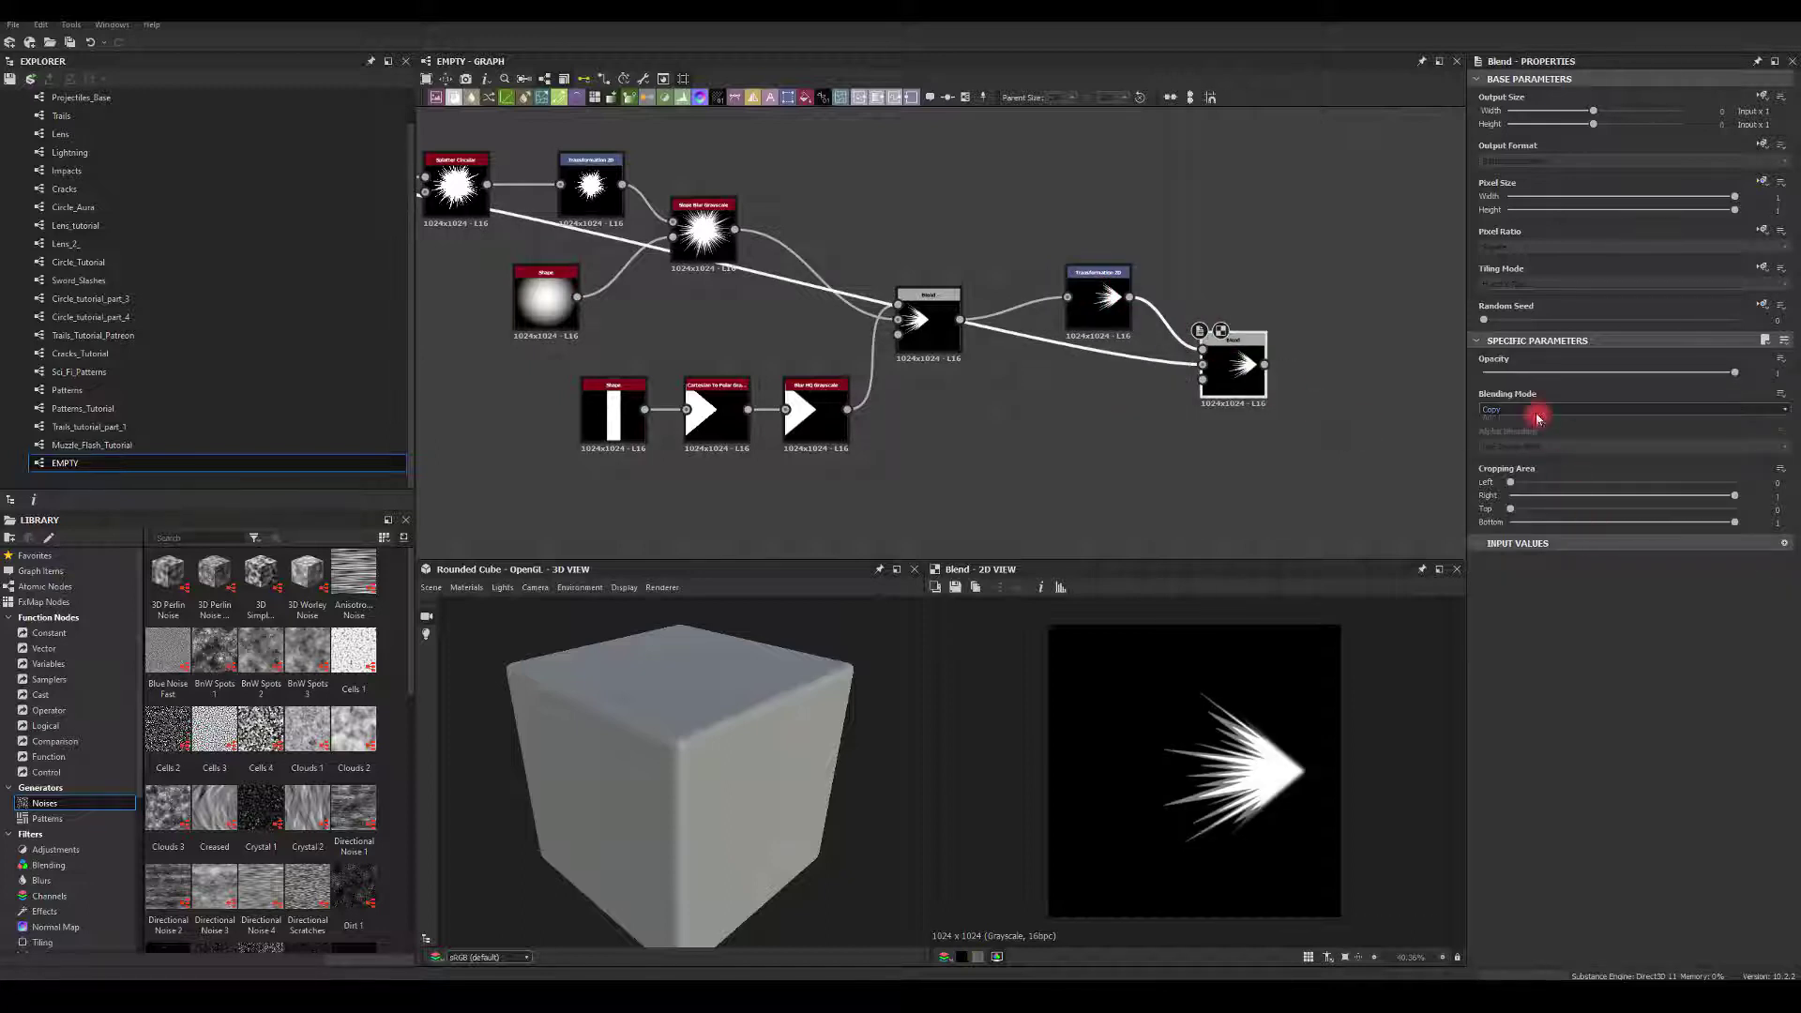
pyautogui.click(1539, 413)
pyautogui.click(1501, 424)
pyautogui.click(1235, 374)
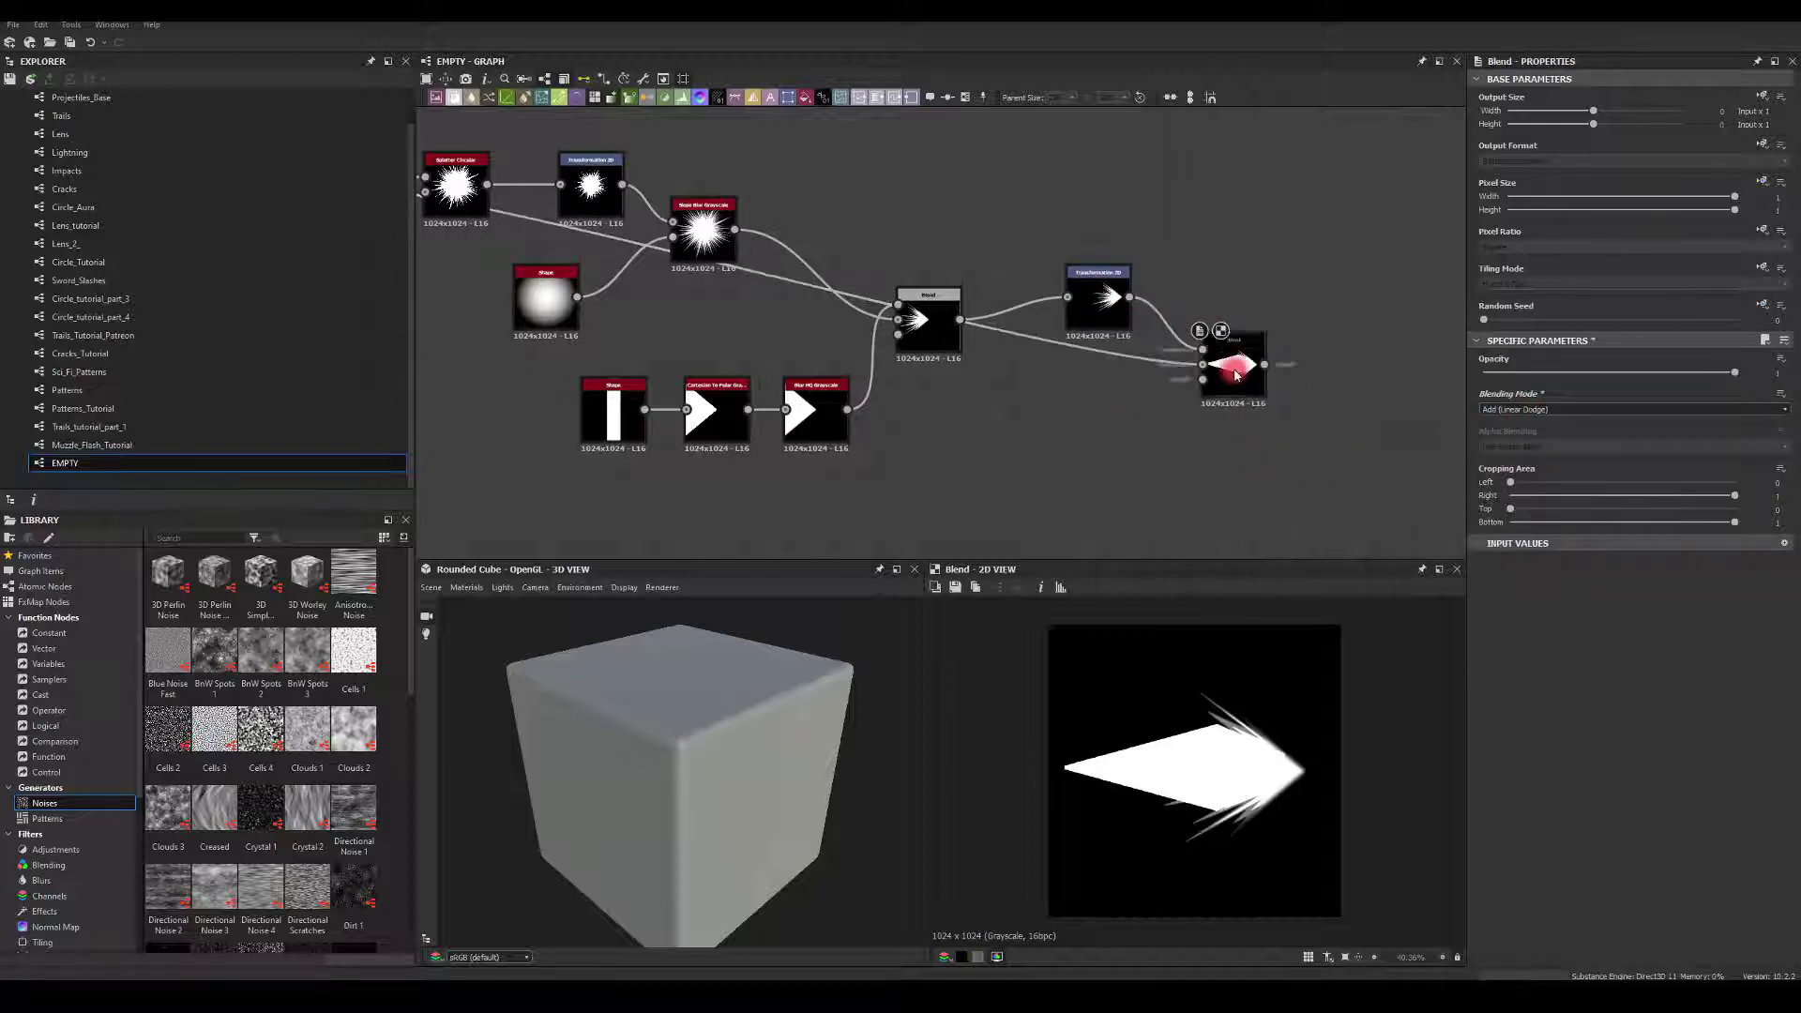
# Insert a Transformation 2D on the diamond, shrinking, moving and stretching it into a long spike
pyautogui.click(1095, 292)
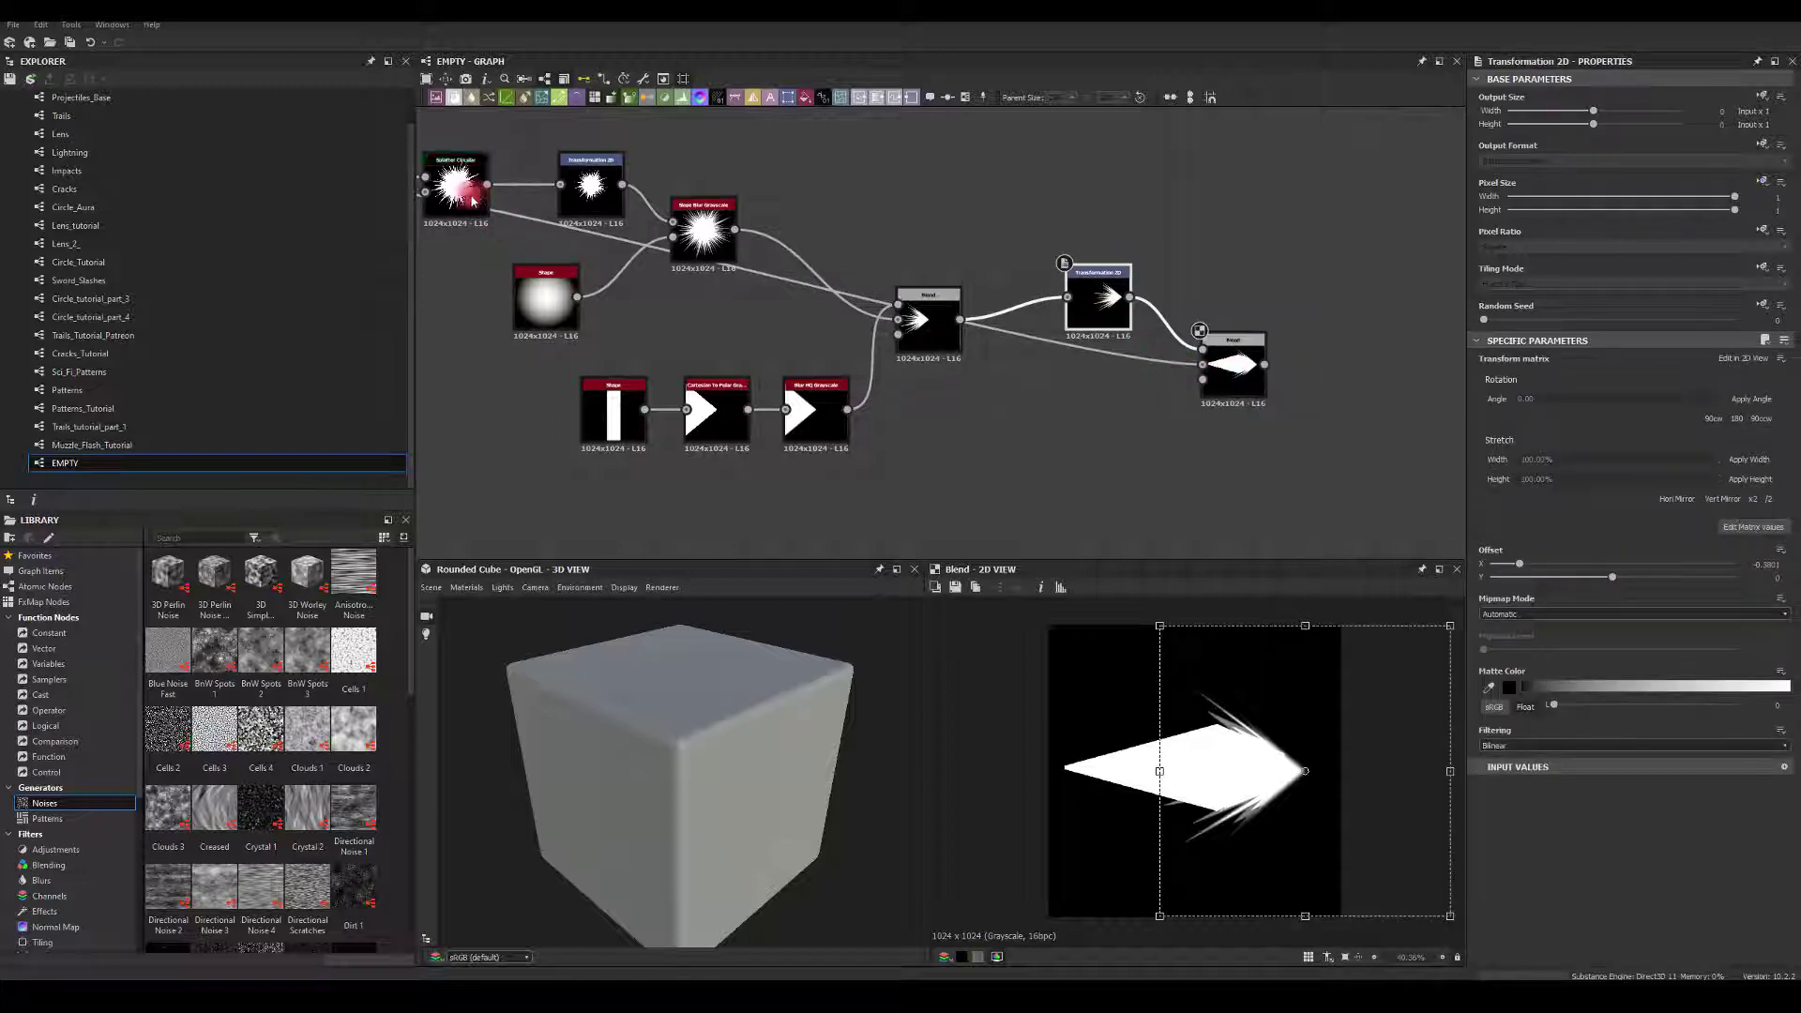
pyautogui.click(487, 279)
pyautogui.moveTo(487, 279); pyautogui.dragTo(684, 285, button='middle')
pyautogui.moveTo(529, 190); pyautogui.dragTo(1401, 370)
pyautogui.click(1308, 441)
pyautogui.doubleClick(1423, 372)
pyautogui.click(1310, 413)
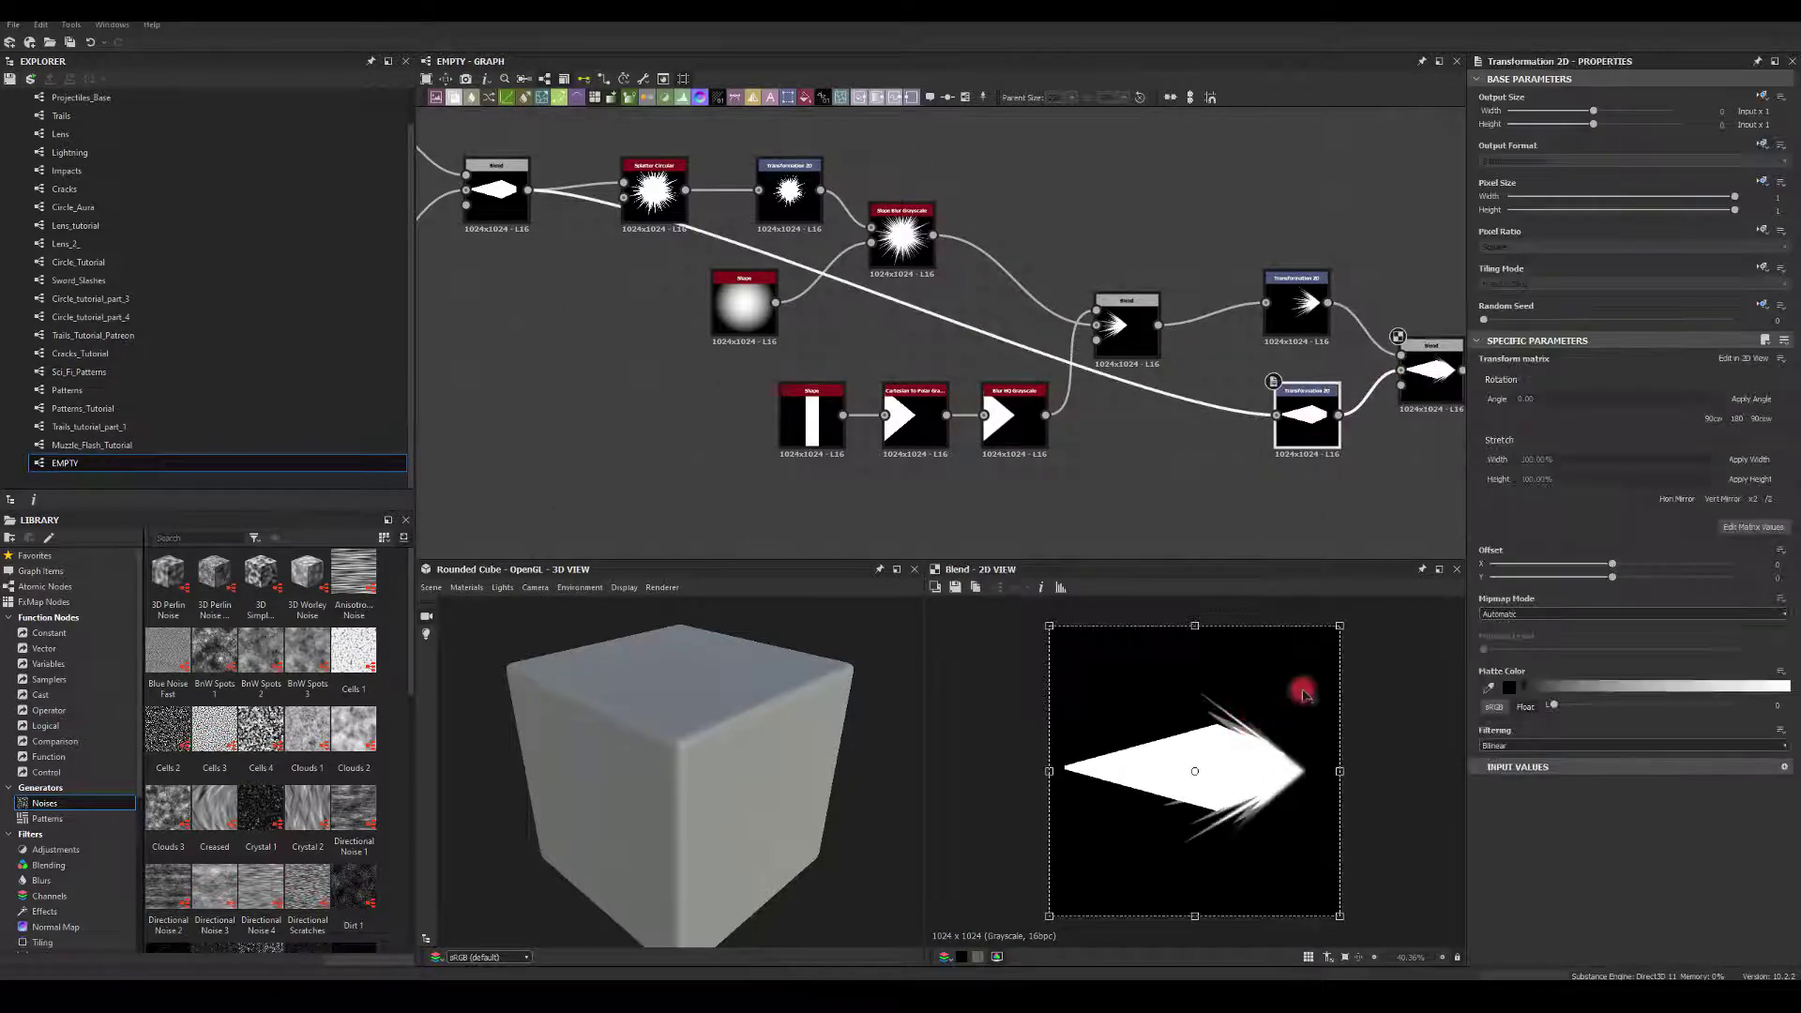
pyautogui.moveTo(1339, 626); pyautogui.dragTo(1276, 689)
pyautogui.moveTo(1173, 804); pyautogui.dragTo(1243, 769)
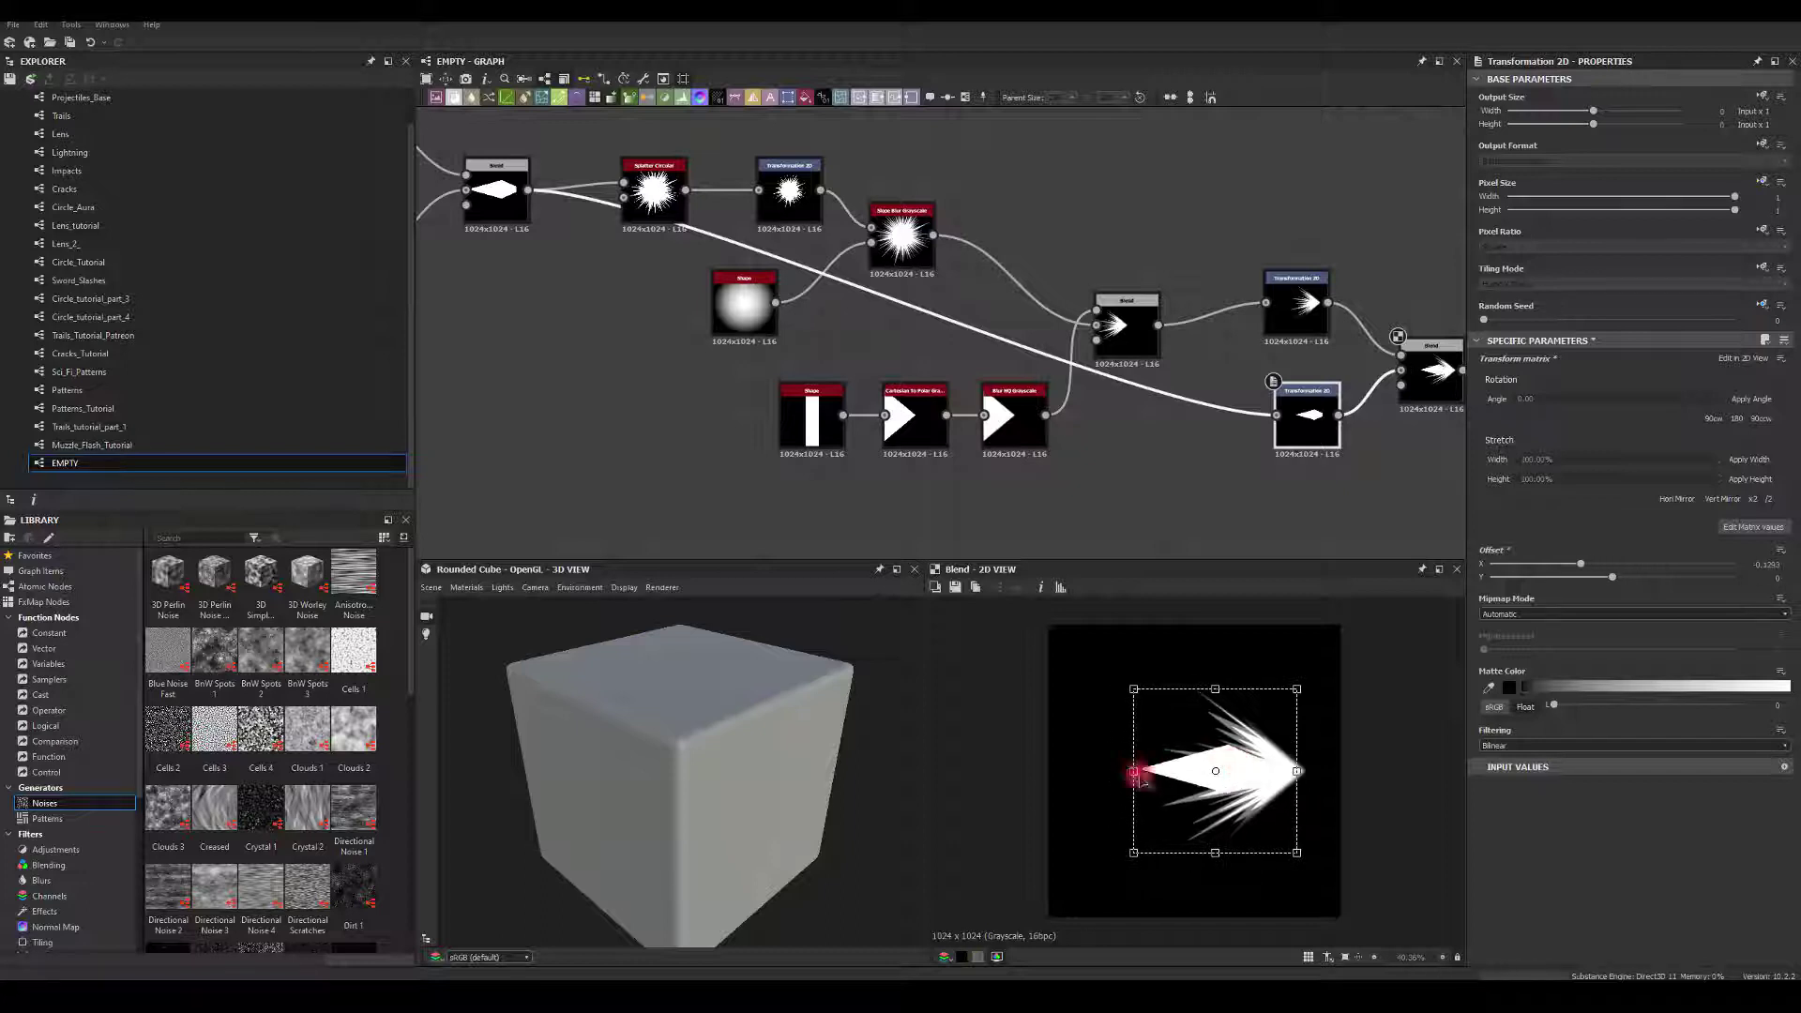
pyautogui.moveTo(1130, 769)
pyautogui.mouseDown()
pyautogui.moveTo(1029, 760)
pyautogui.moveTo(1145, 764)
pyautogui.moveTo(1159, 780)
pyautogui.mouseUp()
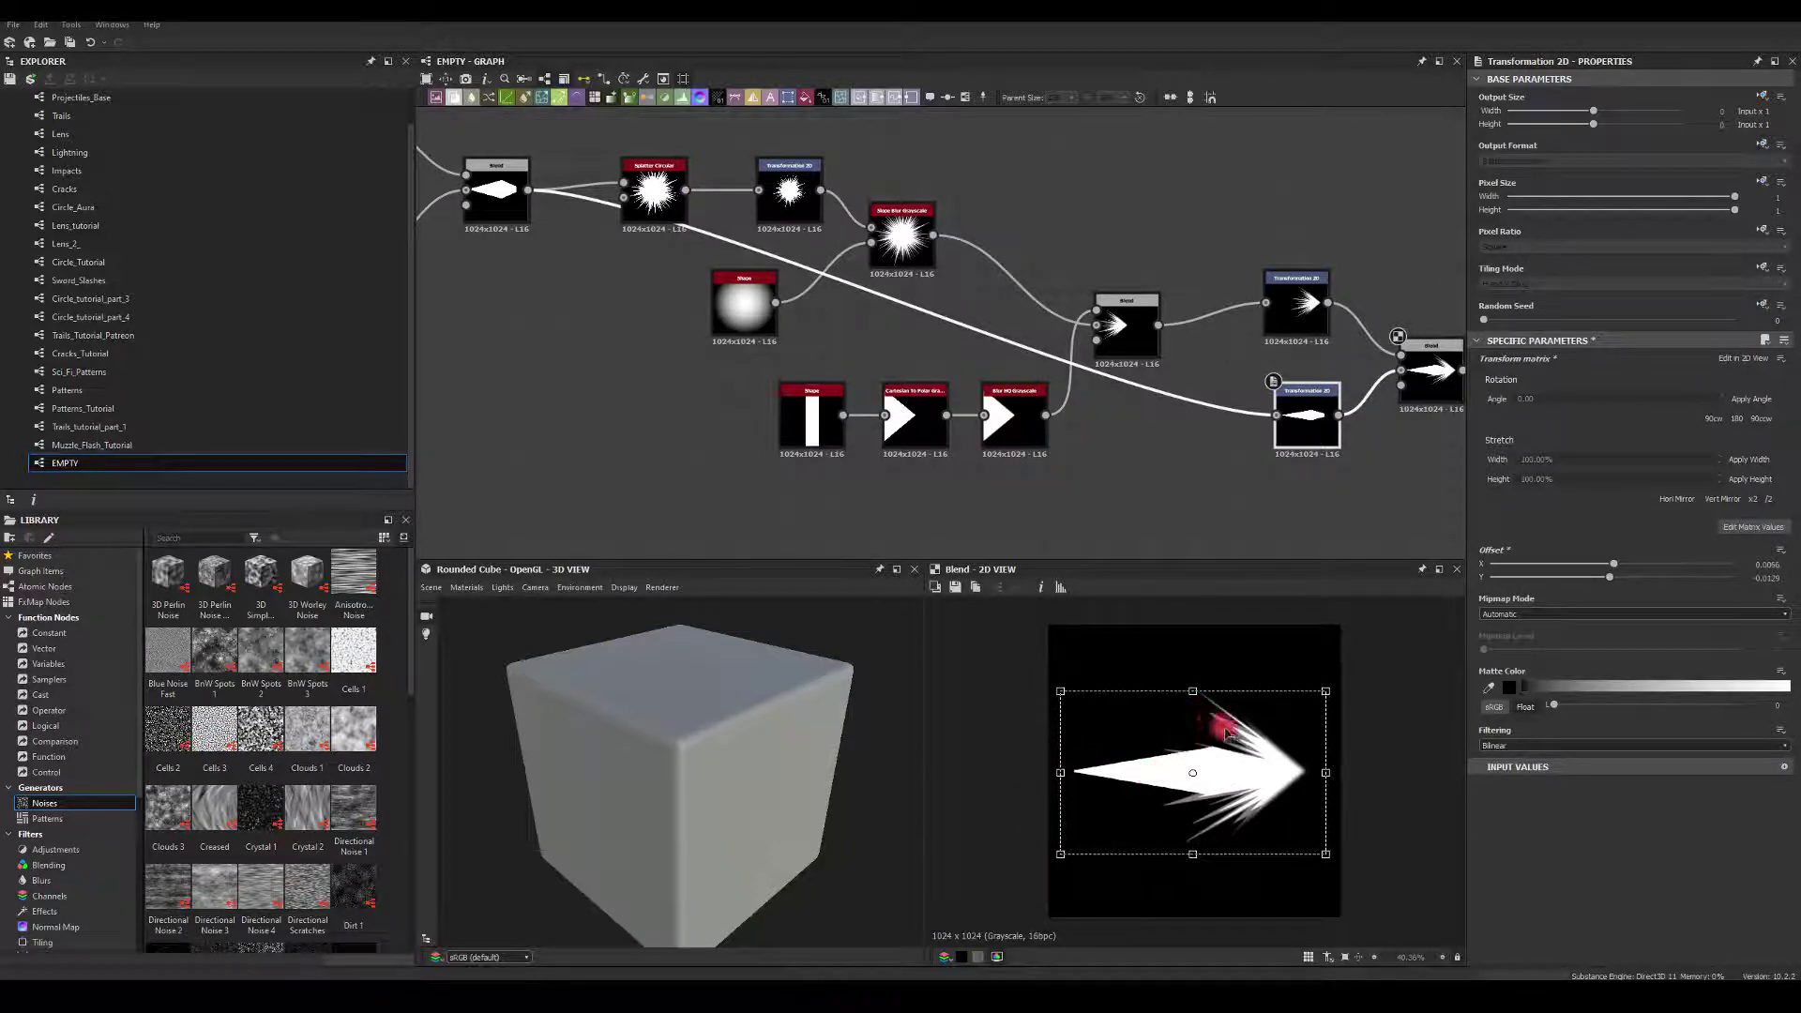
pyautogui.moveTo(631, 325); pyautogui.dragTo(720, 297, button='middle')
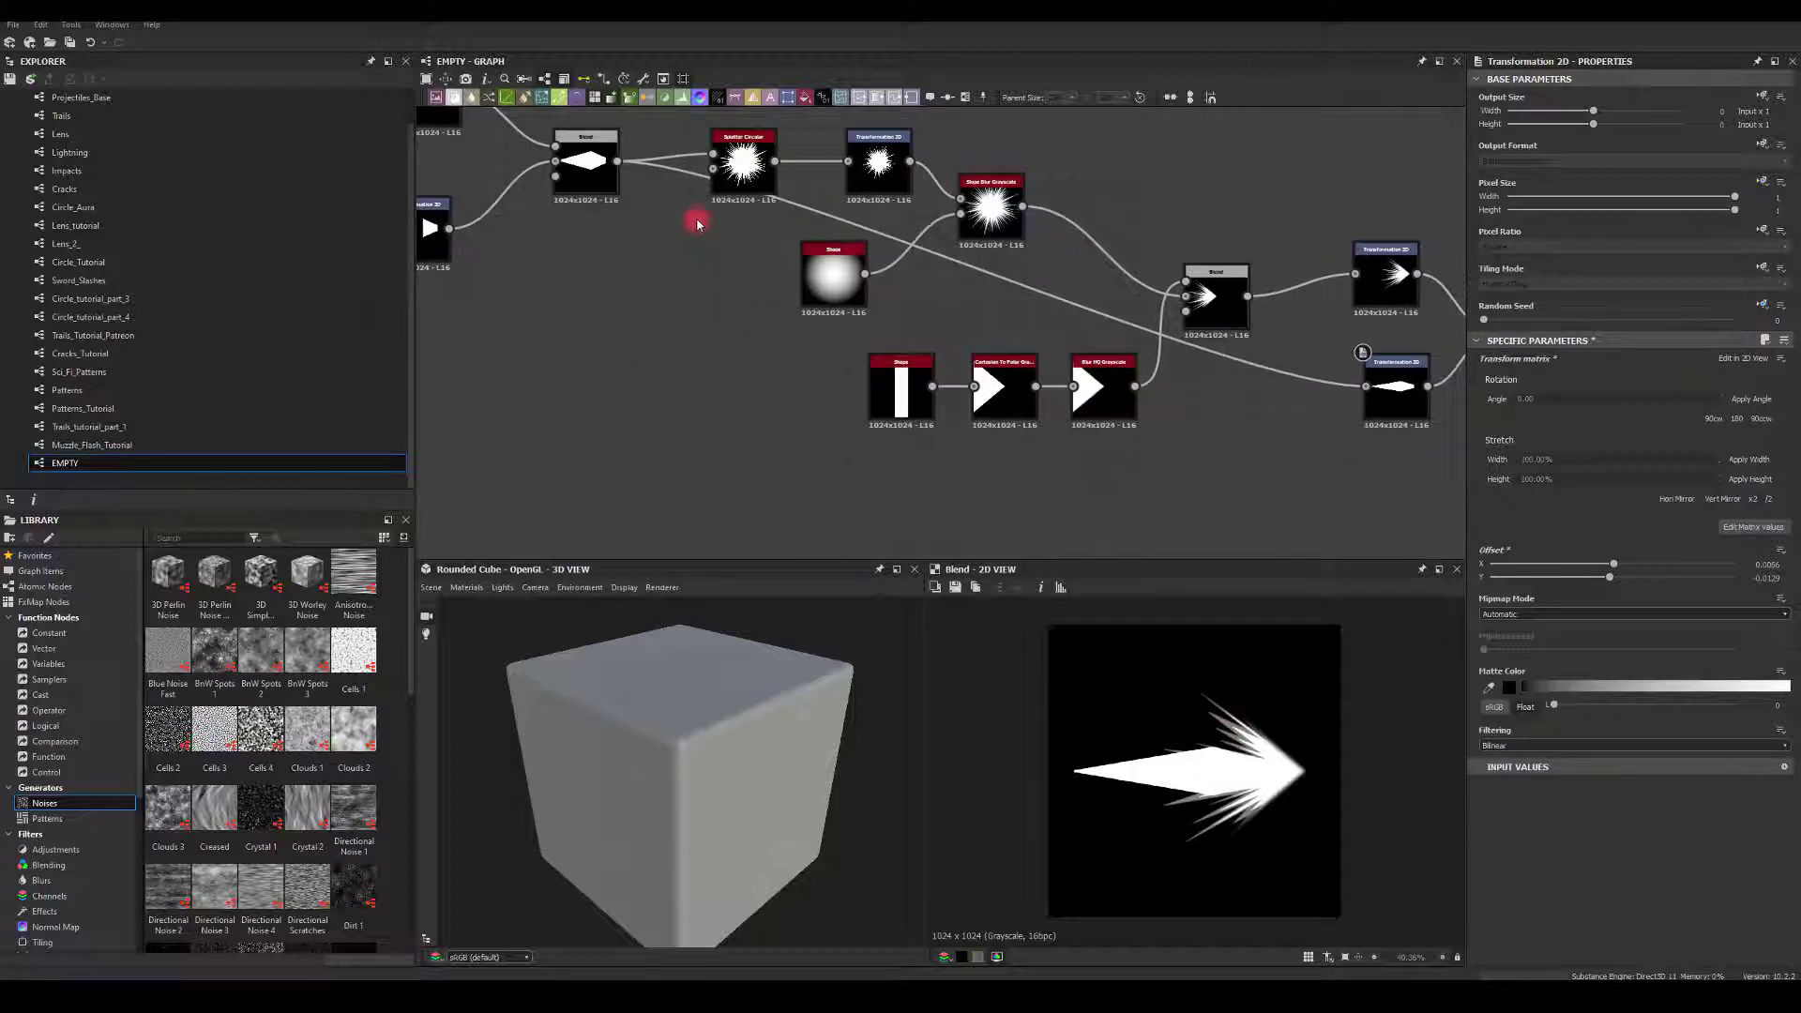
# Copy the disc Shape and Slope Blur nodes, paste them below, and feed the diamond in
pyautogui.moveTo(697, 223); pyautogui.dragTo(686, 285, button='middle')
pyautogui.click(976, 273)
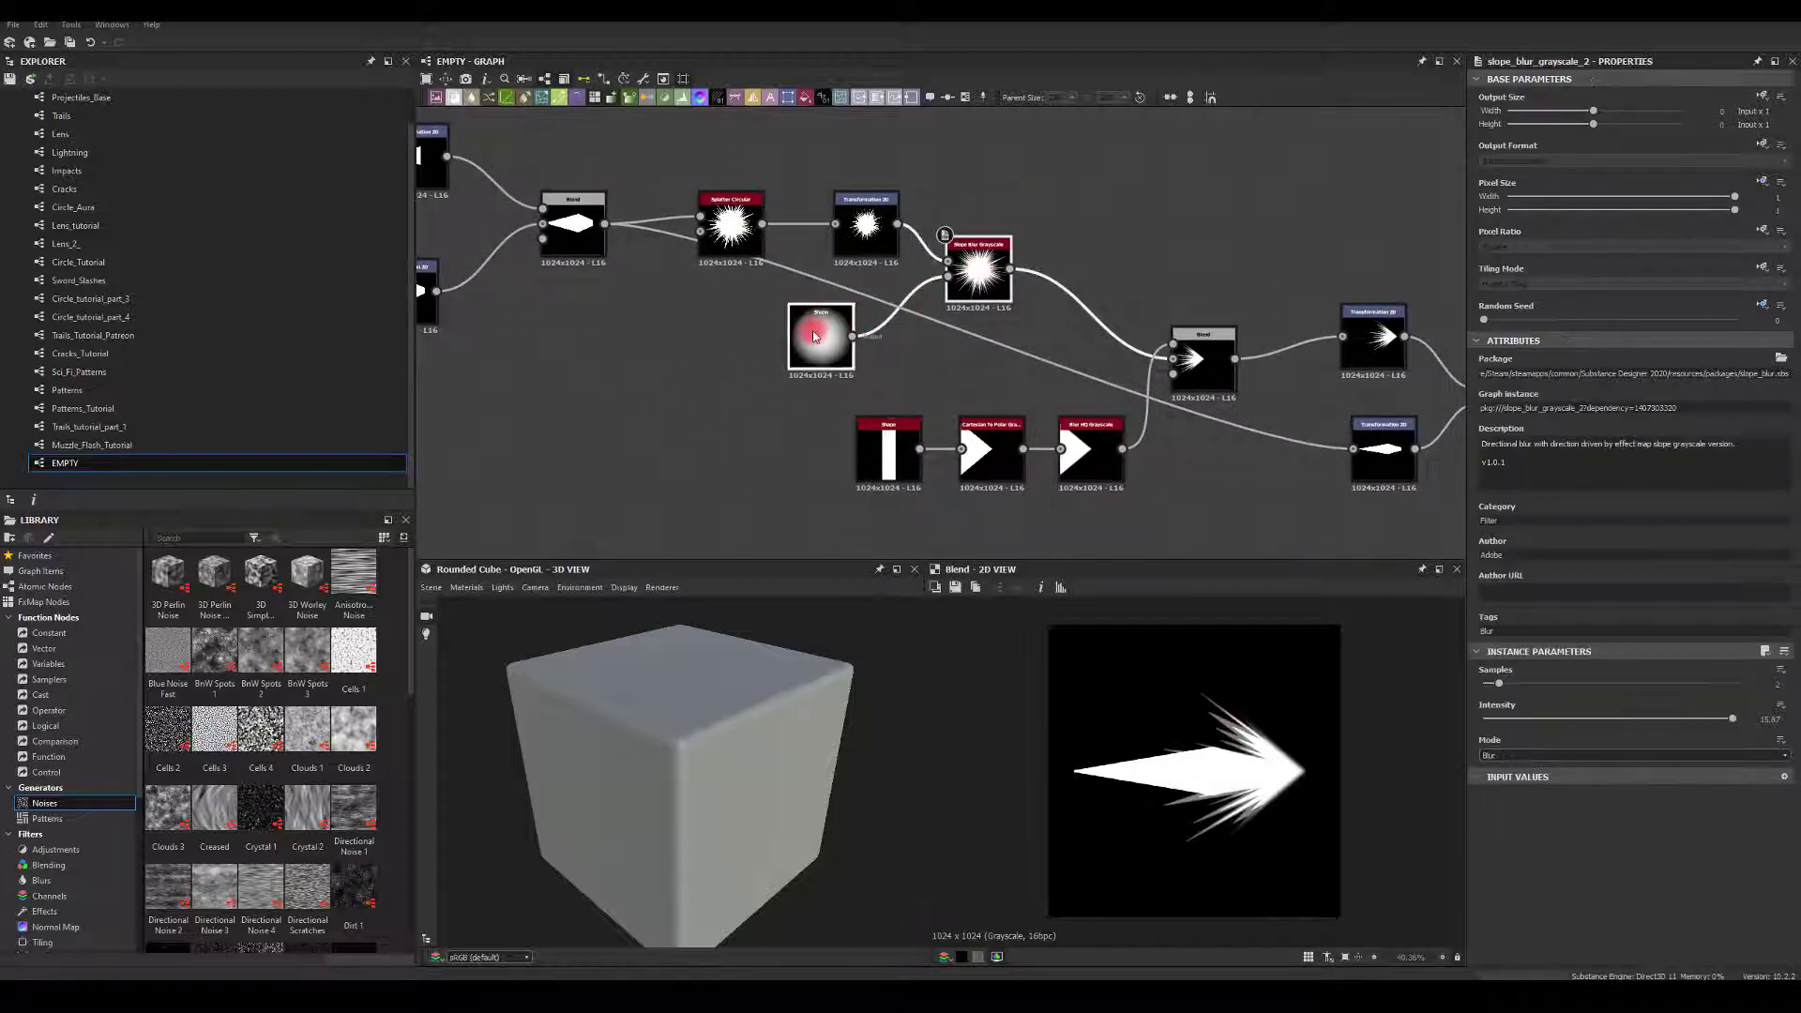
pyautogui.hotkey('ctrl', 'c')
pyautogui.moveTo(656, 418); pyautogui.dragTo(647, 255, button='middle')
pyautogui.hotkey('ctrl', 'v')
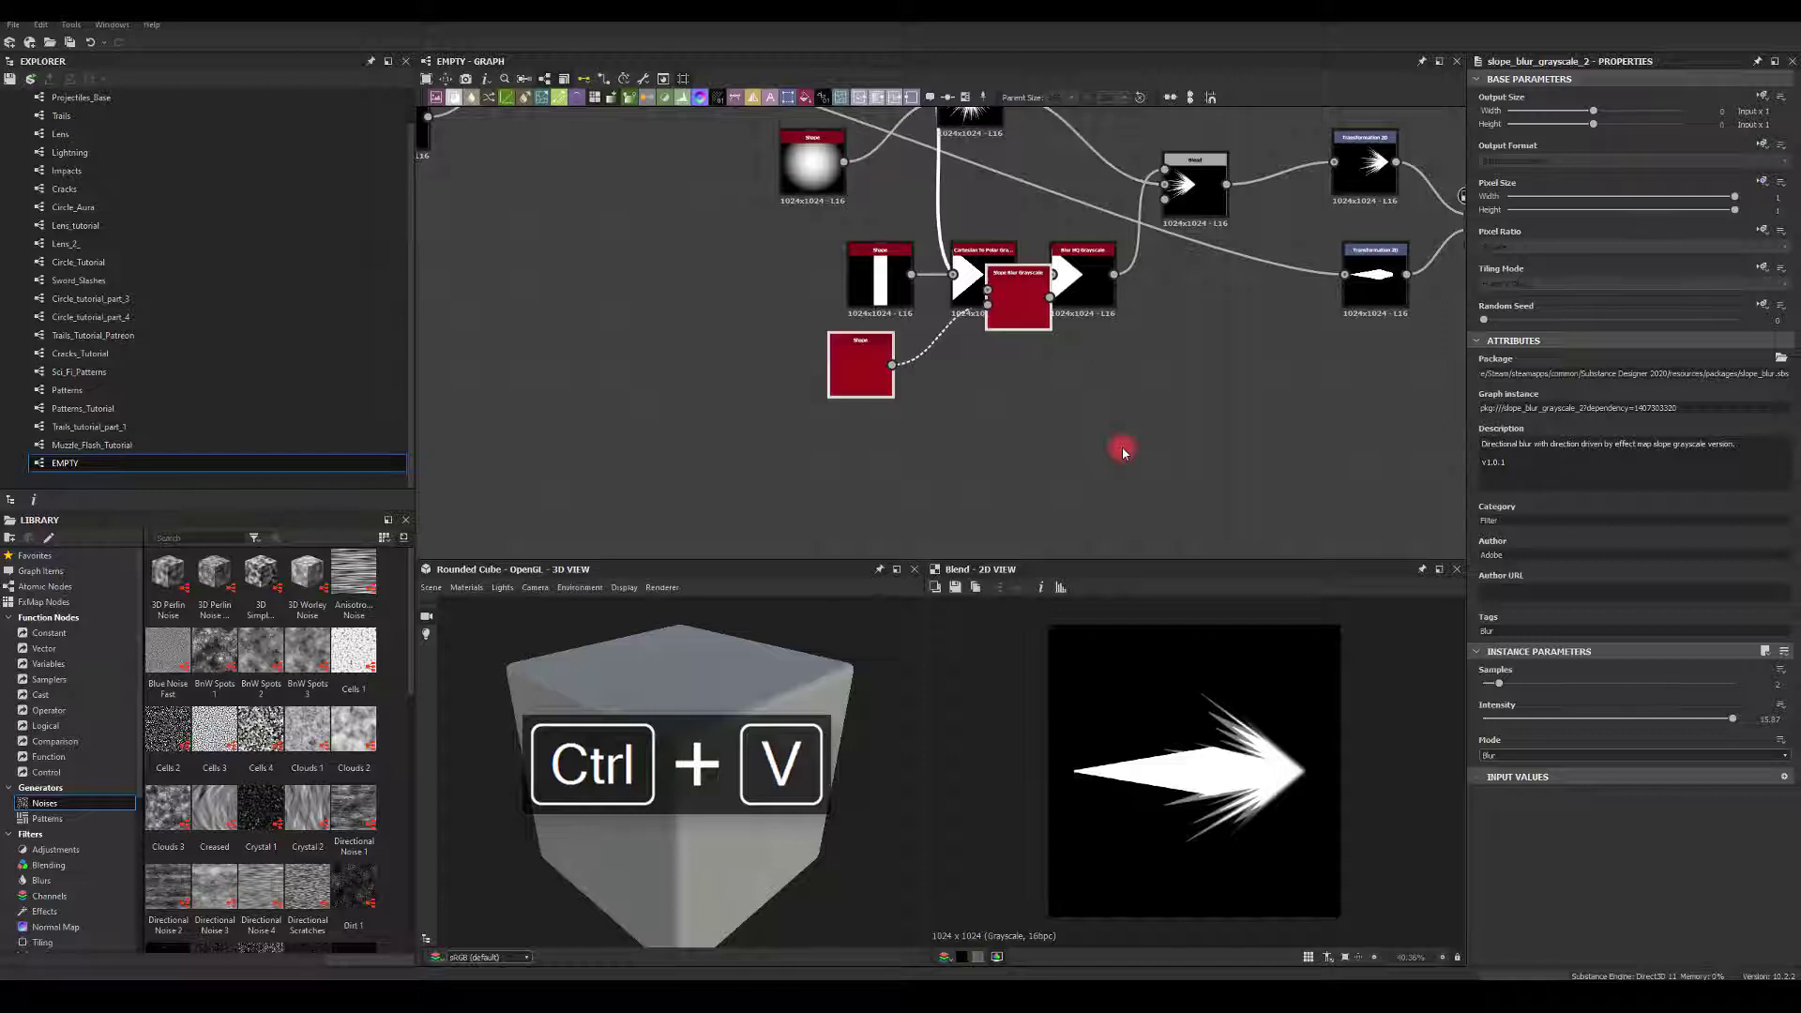
pyautogui.moveTo(1016, 305); pyautogui.dragTo(1193, 418)
pyautogui.moveTo(823, 404); pyautogui.dragTo(830, 499, button='middle')
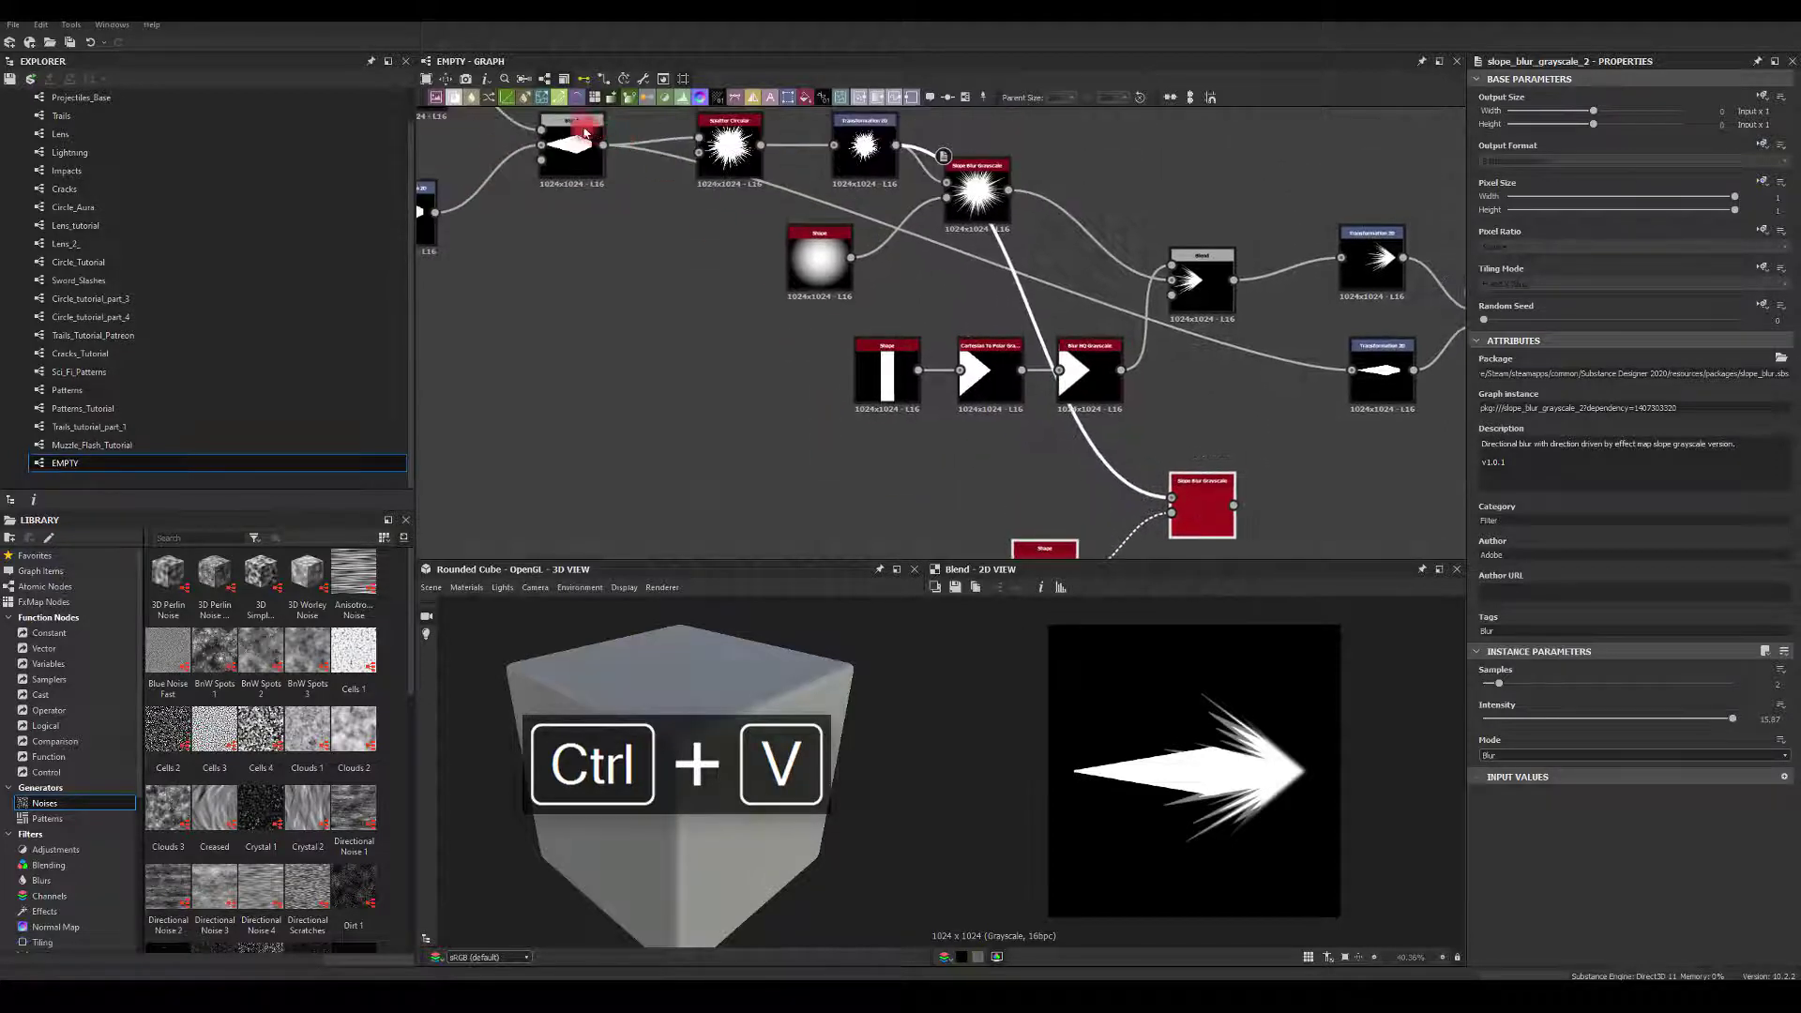
pyautogui.moveTo(604, 146); pyautogui.dragTo(1172, 498)
pyautogui.doubleClick(1205, 514)
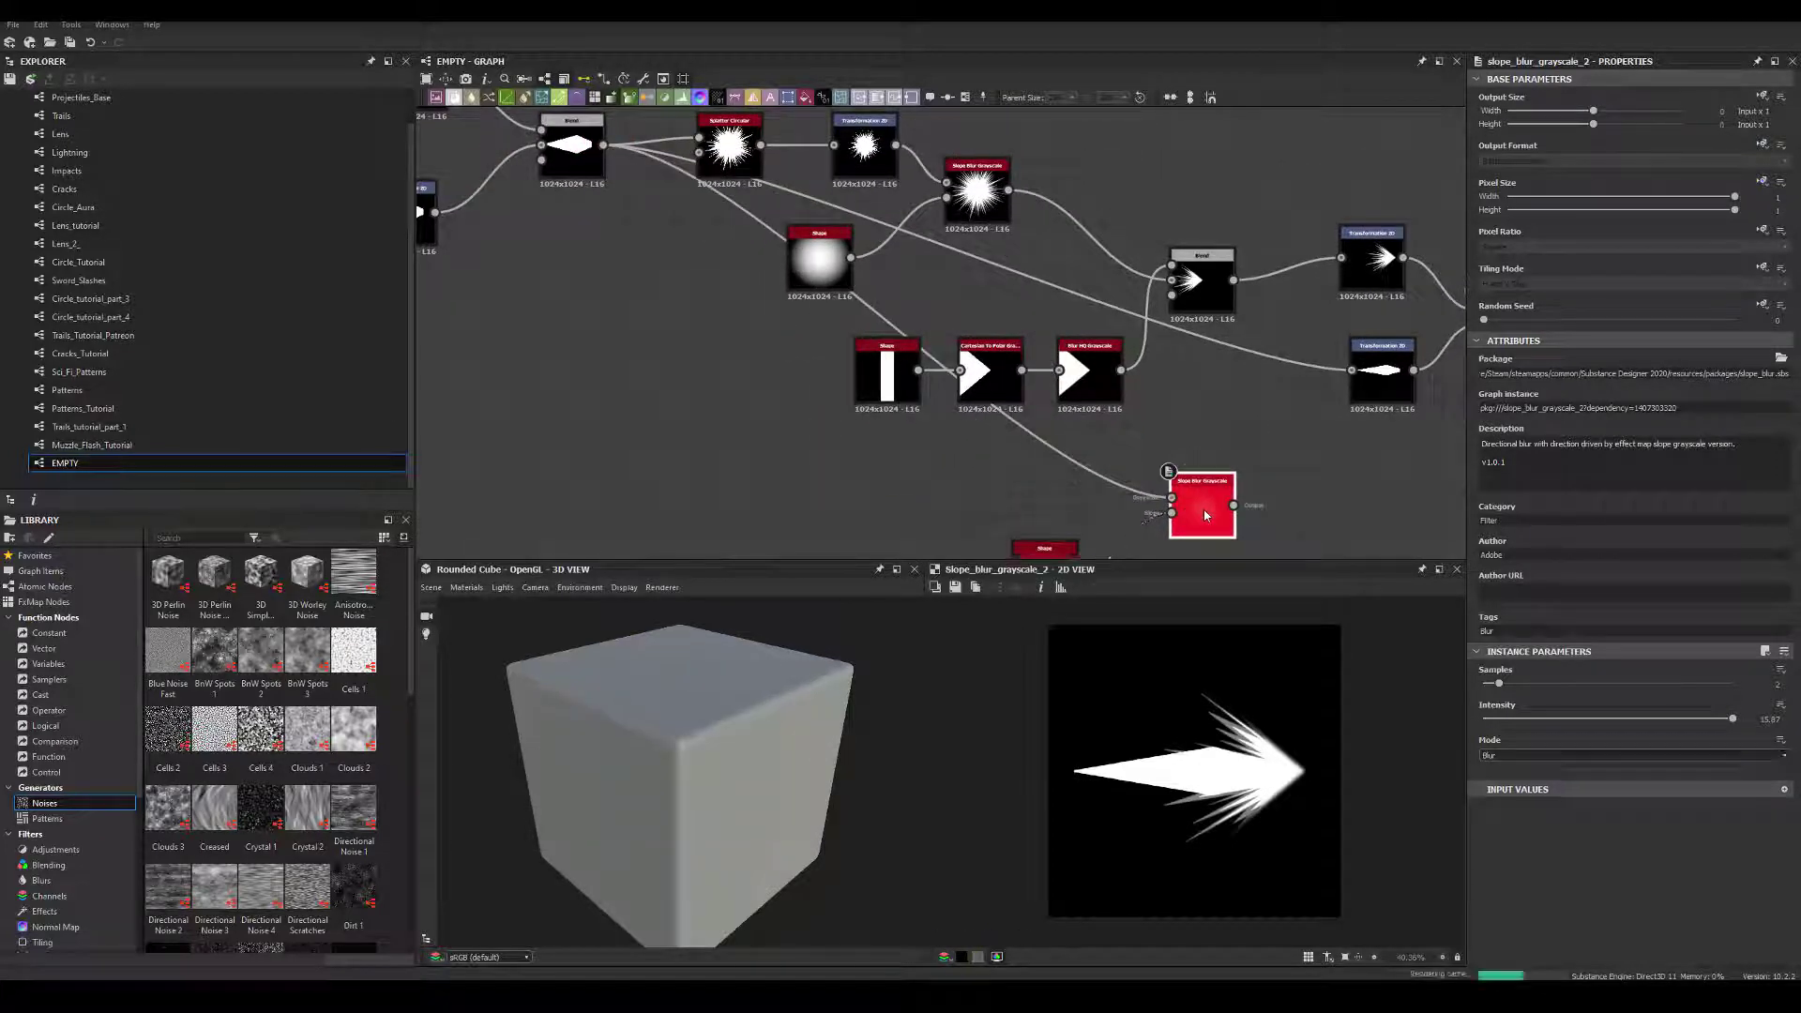
pyautogui.click(1071, 522)
# Insert a Transformation 2D between the diamond and the pasted Slope Blur Grayscale
pyautogui.moveTo(899, 498); pyautogui.dragTo(938, 464, button='middle')
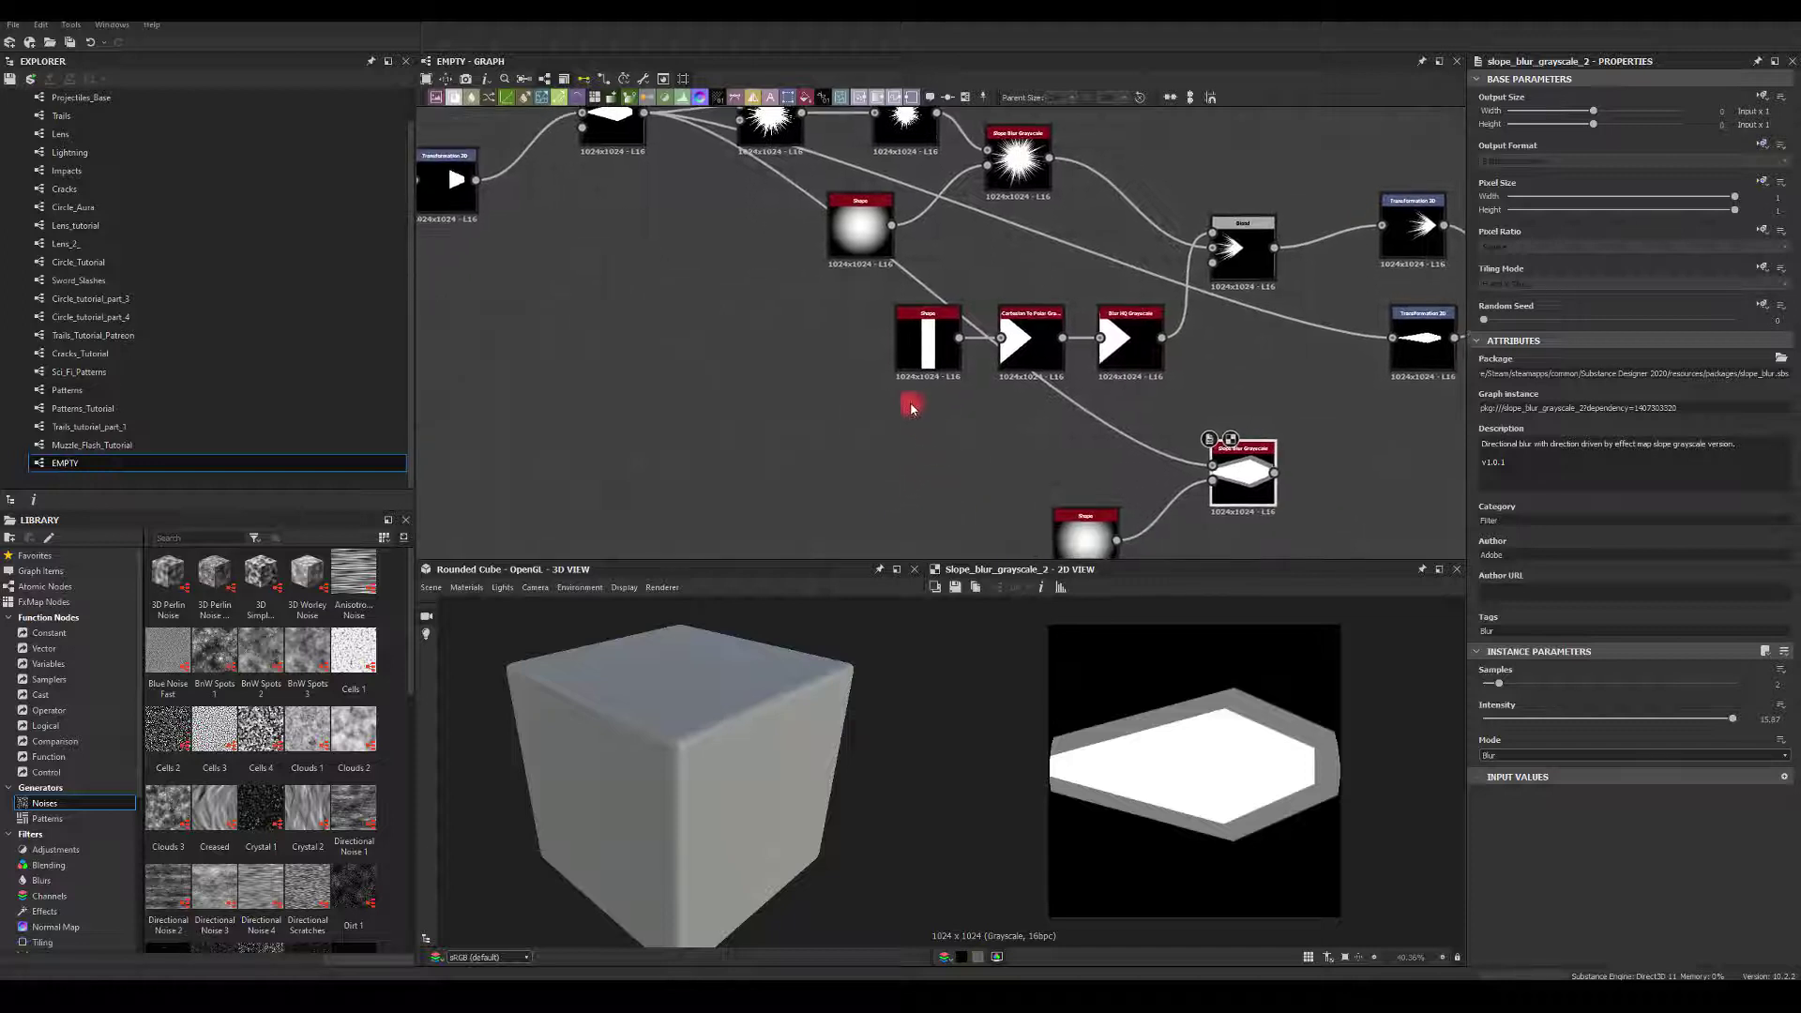
pyautogui.moveTo(656, 119); pyautogui.dragTo(643, 190, button='middle')
pyautogui.moveTo(795, 465); pyautogui.dragTo(1199, 536)
pyautogui.click(824, 523)
pyautogui.moveTo(1189, 415); pyautogui.dragTo(1165, 323, button='middle')
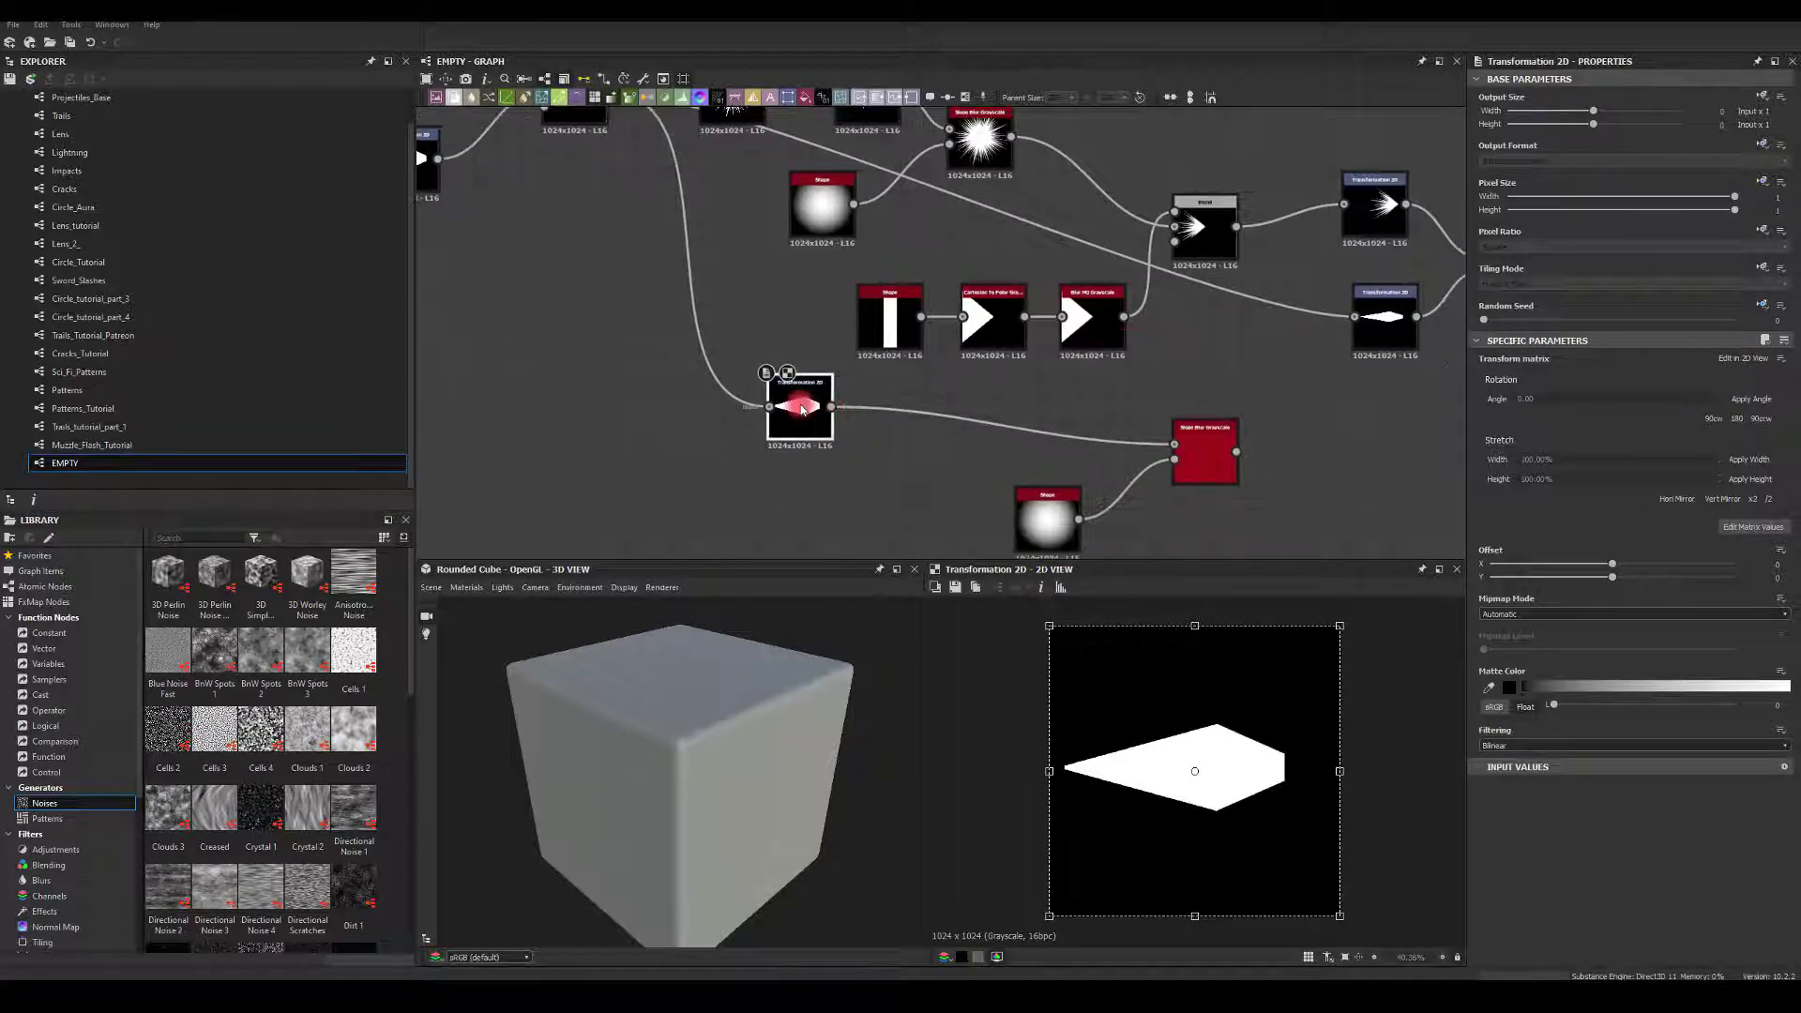
pyautogui.click(1208, 451)
pyautogui.click(882, 414)
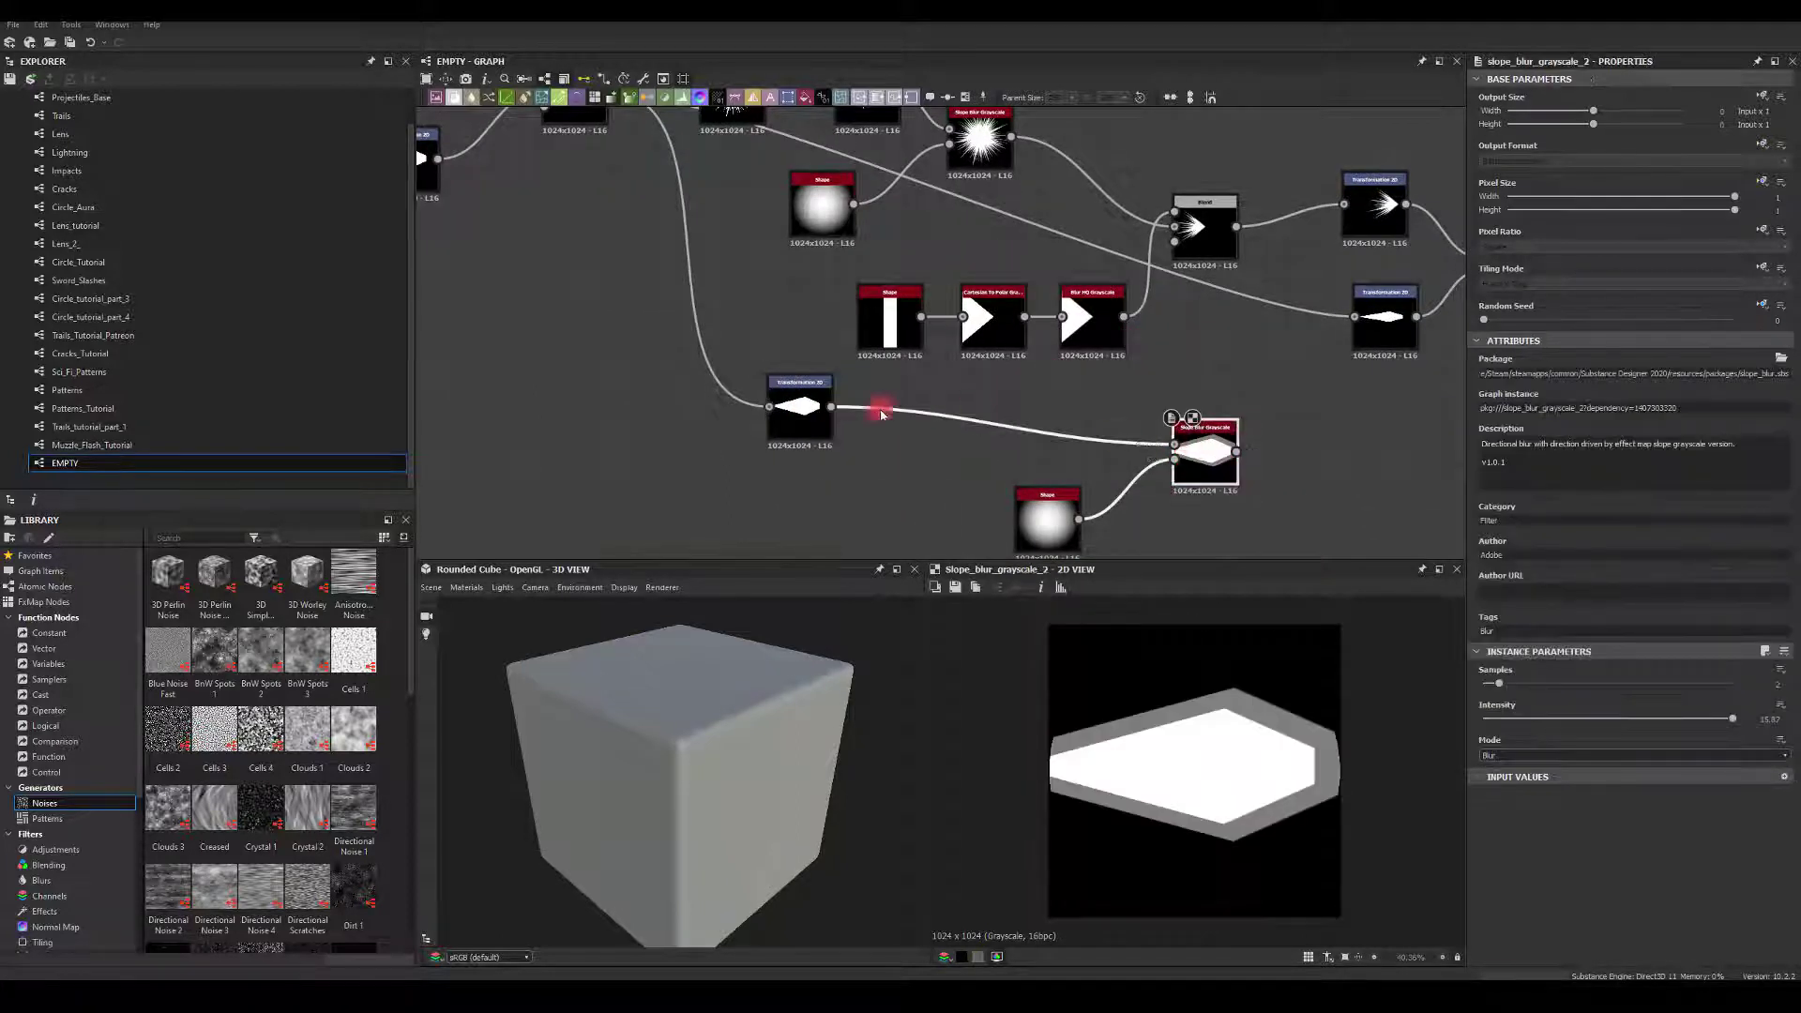
# Shrink the diamond and route the slope-blurred copy into the spike transform, checking the final Blend
pyautogui.click(800, 403)
pyautogui.click(1327, 647)
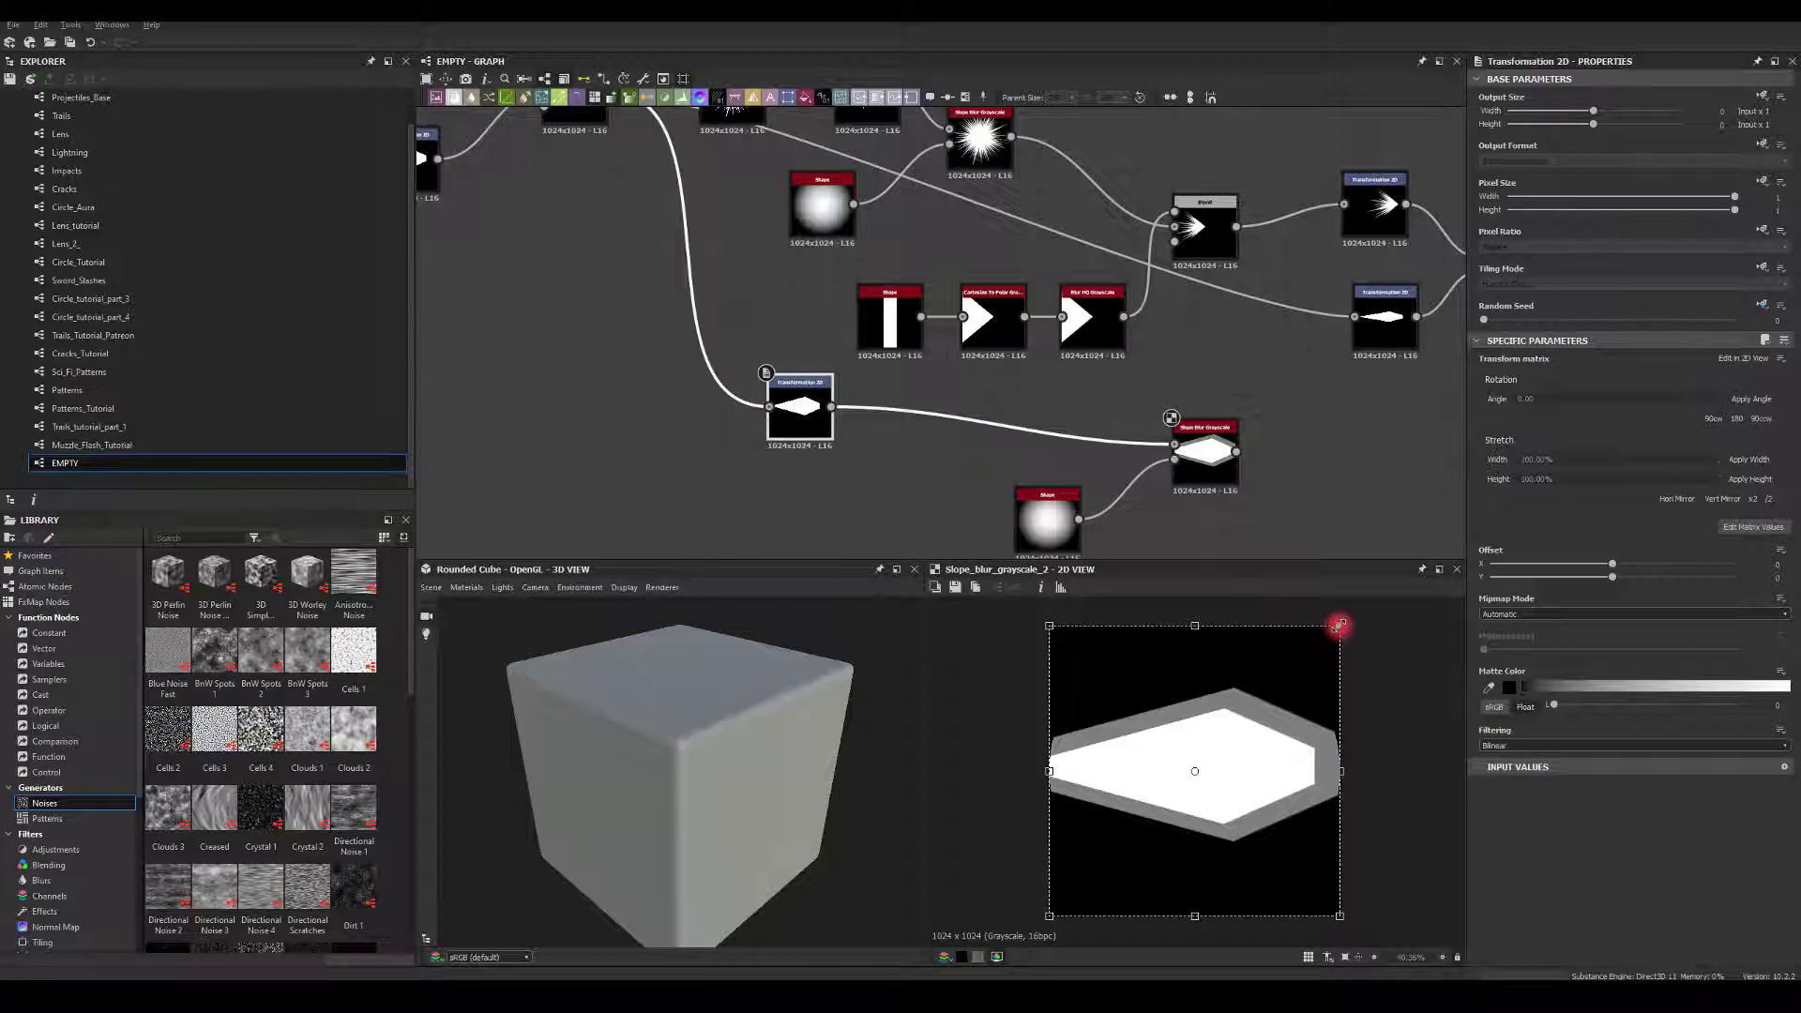
pyautogui.moveTo(1339, 626); pyautogui.dragTo(1225, 687)
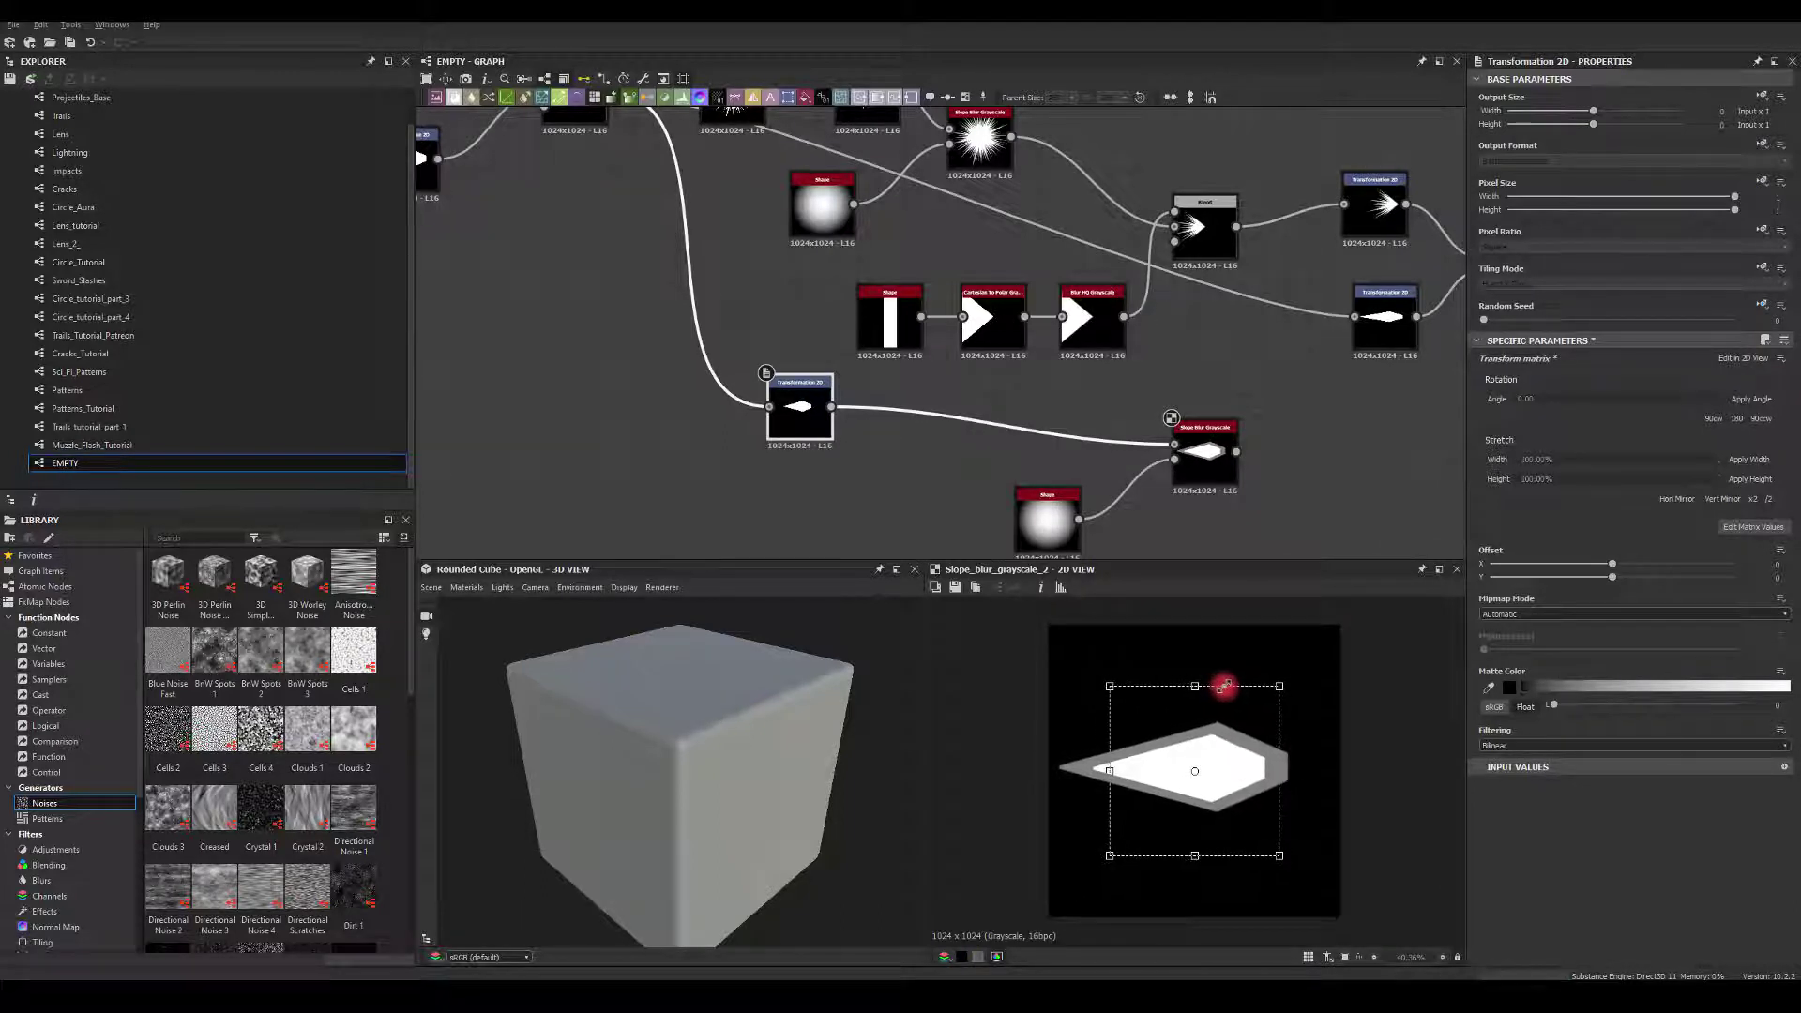
pyautogui.moveTo(1300, 455); pyautogui.dragTo(1187, 478, button='middle')
pyautogui.moveTo(1184, 374); pyautogui.dragTo(1247, 344)
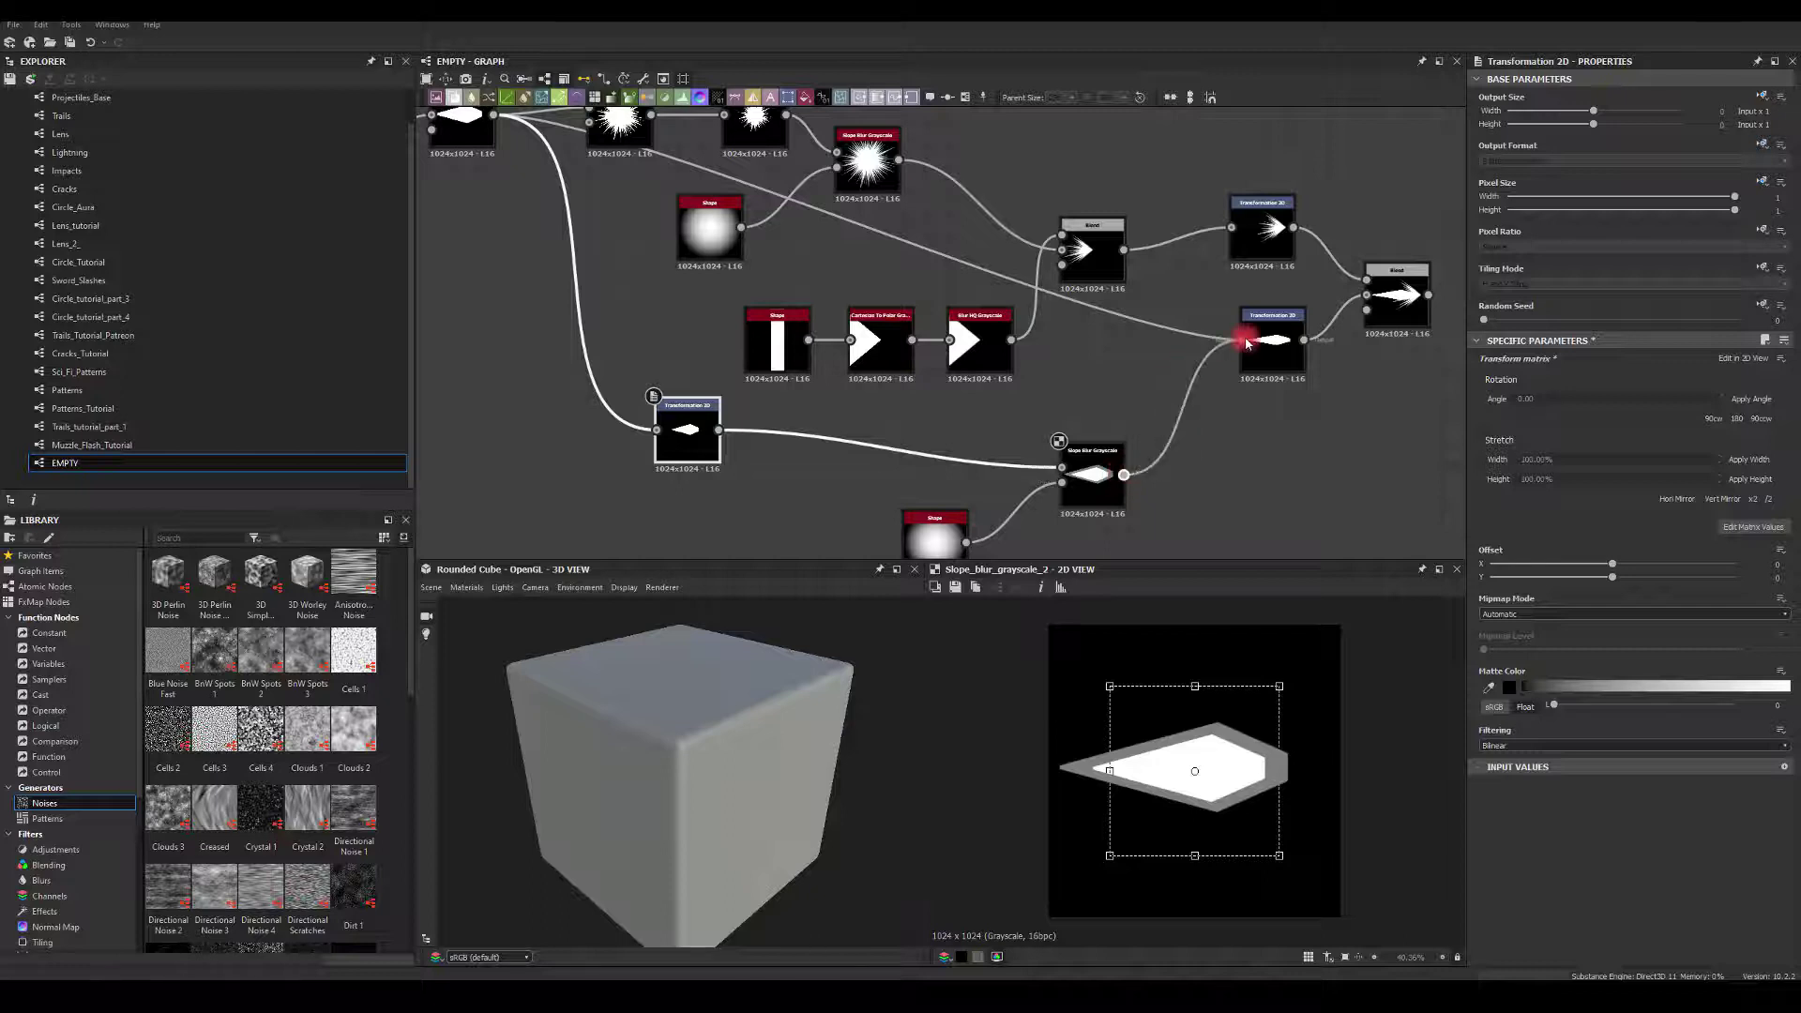
pyautogui.doubleClick(1290, 358)
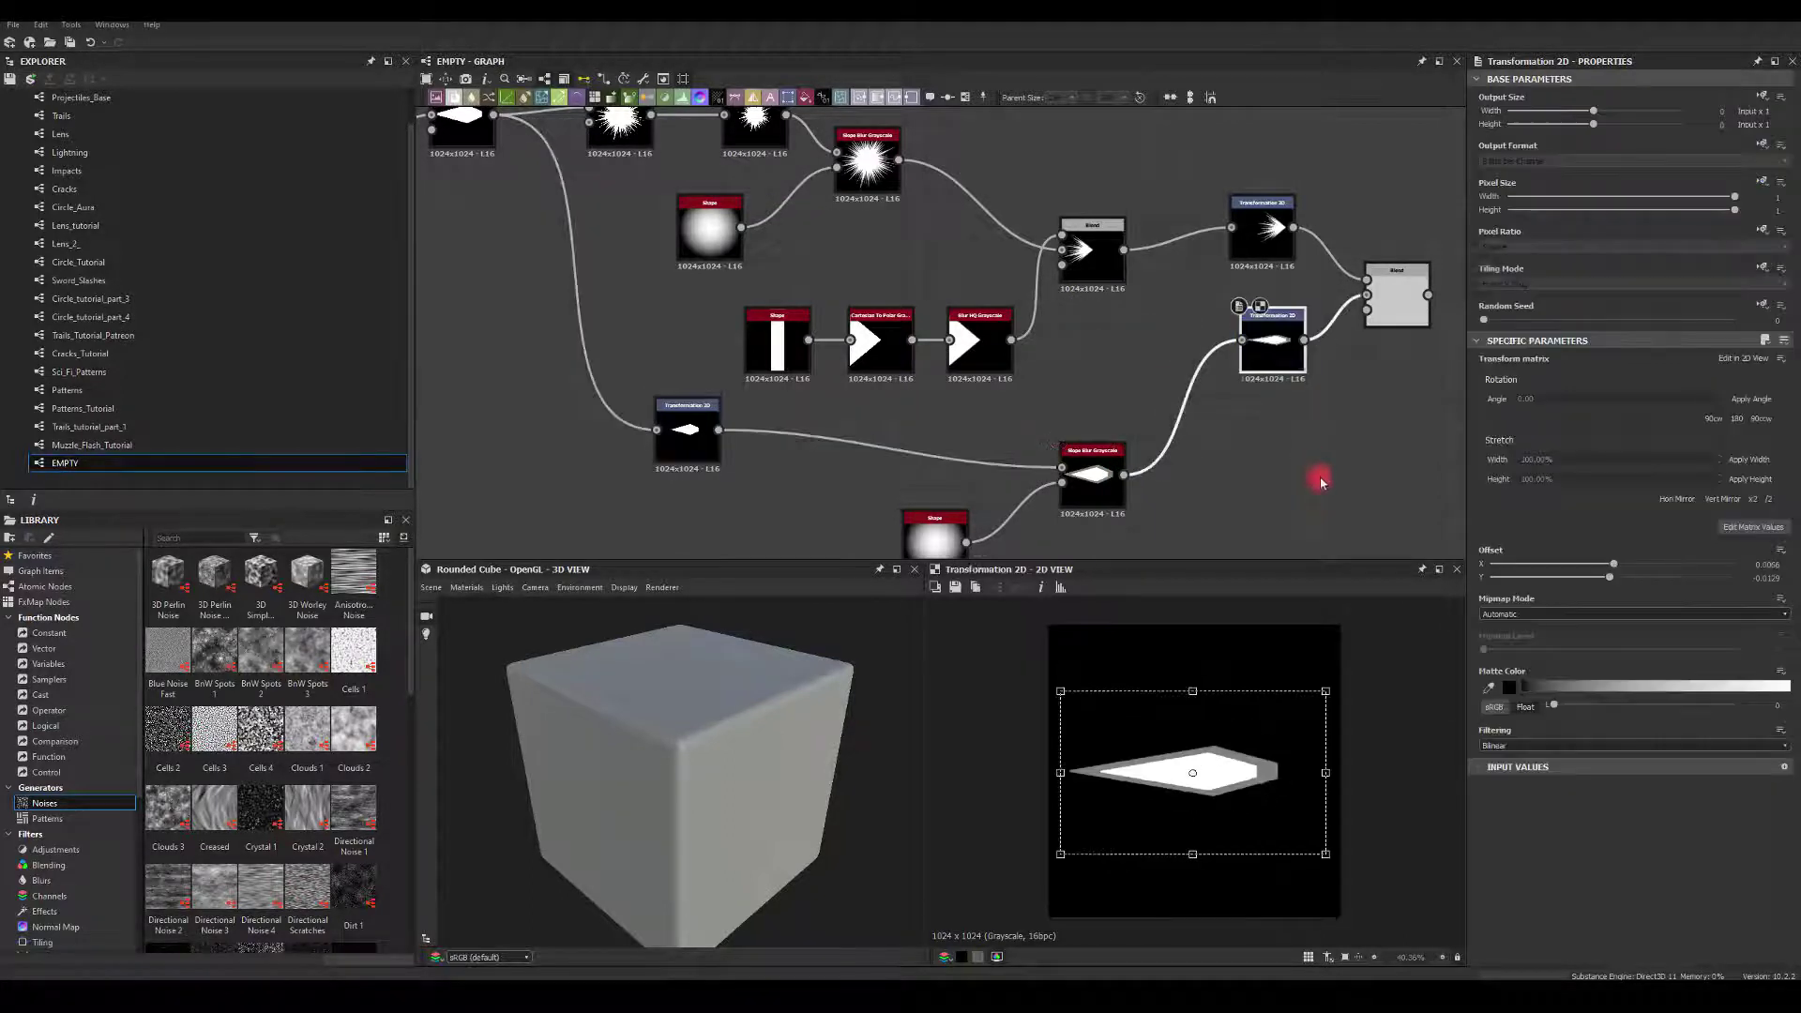
pyautogui.moveTo(1319, 482); pyautogui.dragTo(1165, 523, button='middle')
pyautogui.doubleClick(1239, 342)
pyautogui.moveTo(1272, 268); pyautogui.dragTo(1166, 296, button='middle')
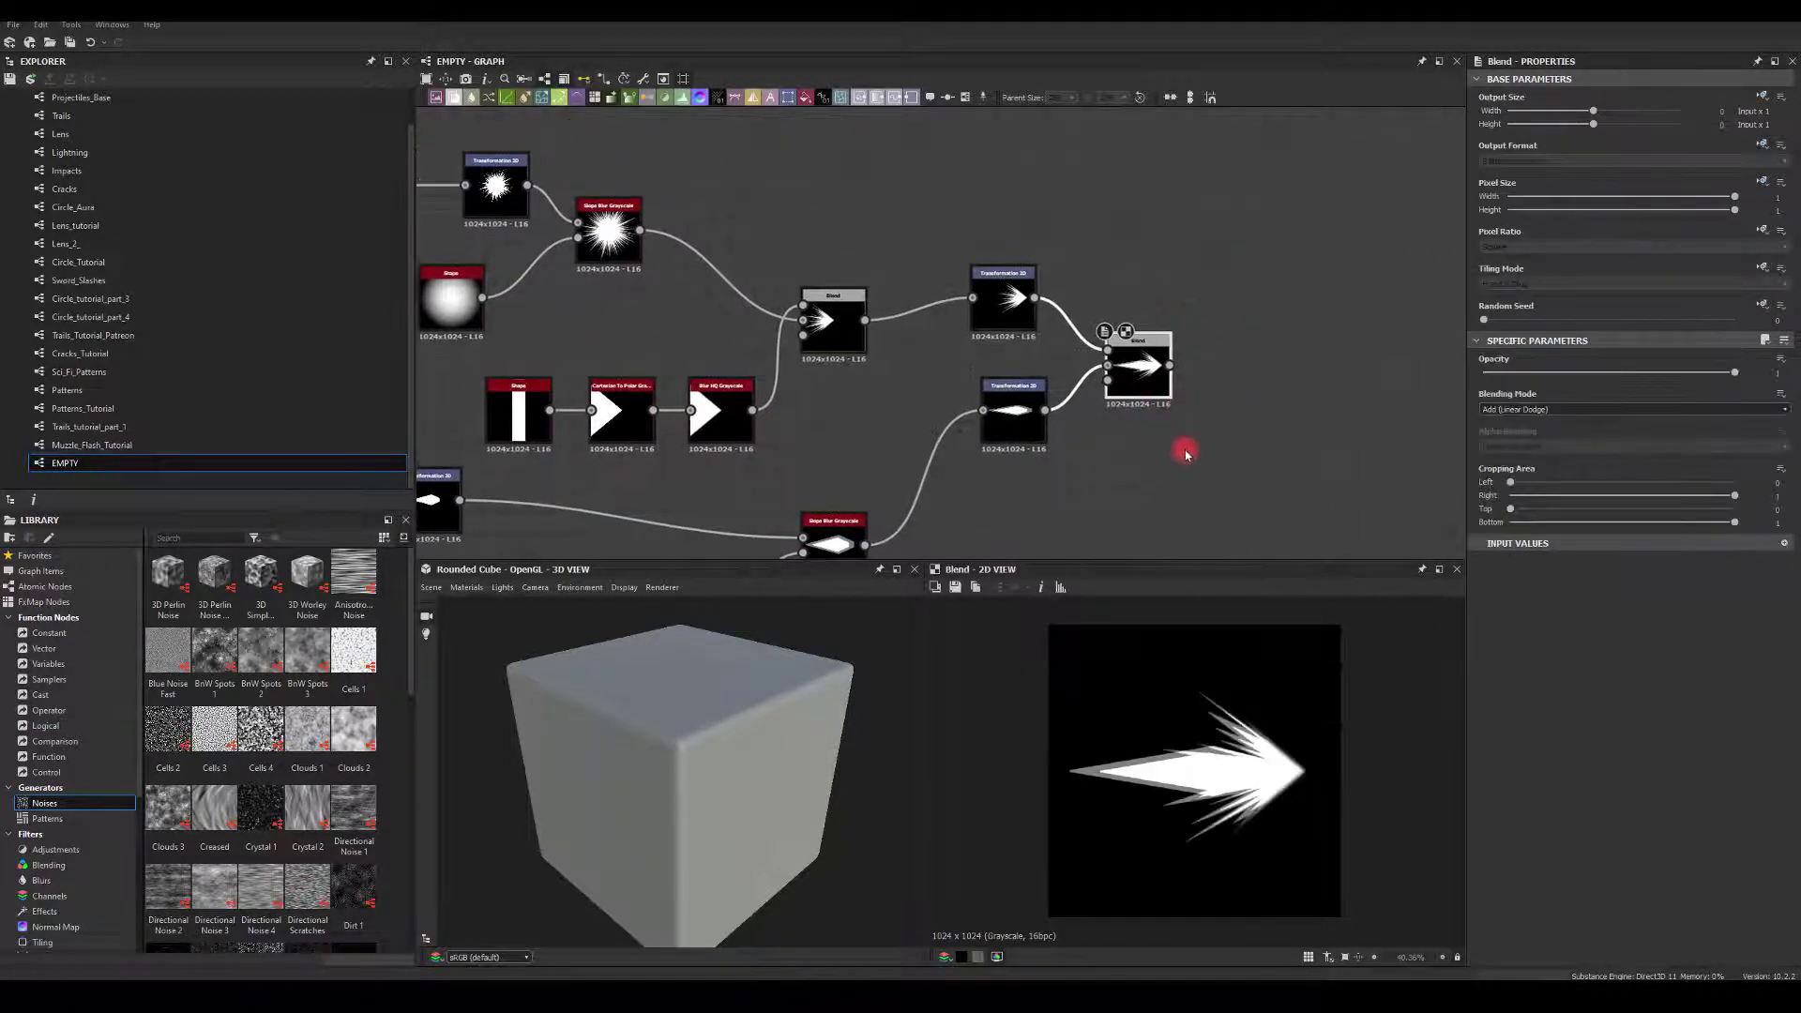
pyautogui.click(1013, 410)
pyautogui.click(1192, 697)
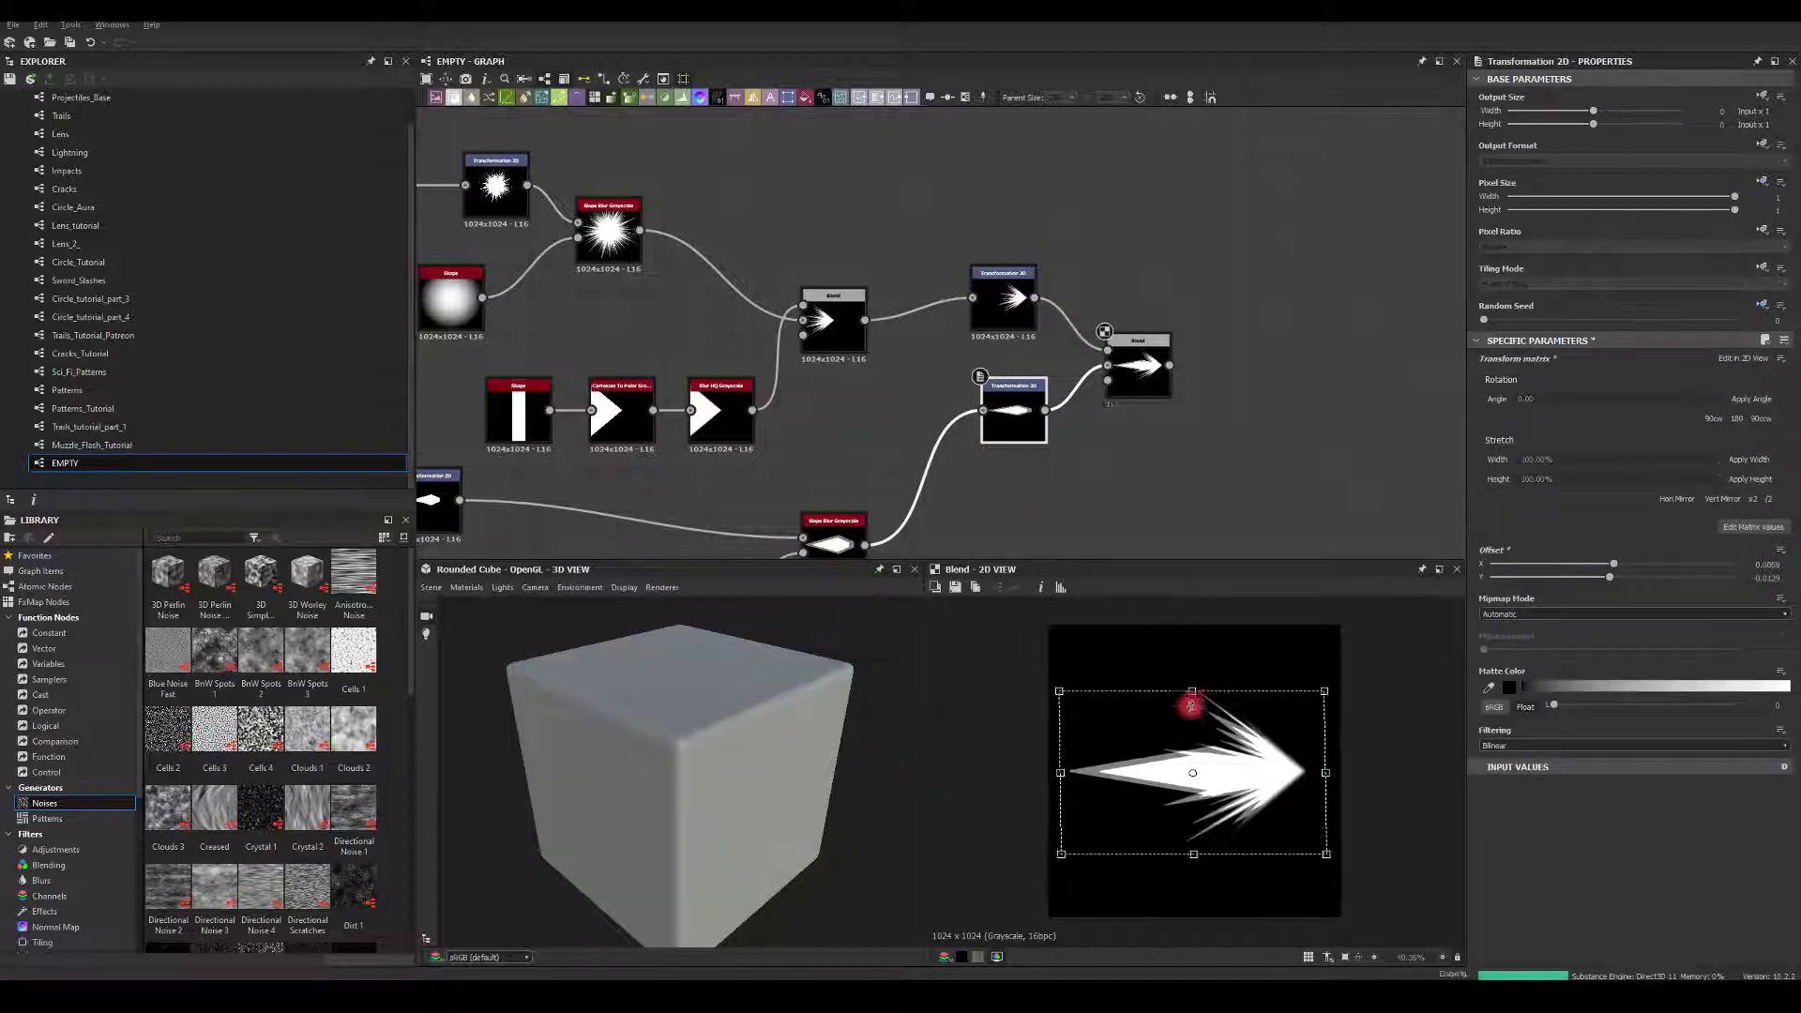
# Undo the accidental nudge and squash the streak vertically around its centre
pyautogui.hotkey('ctrl', 'z')
pyautogui.moveTo(1193, 852); pyautogui.dragTo(1194, 774)
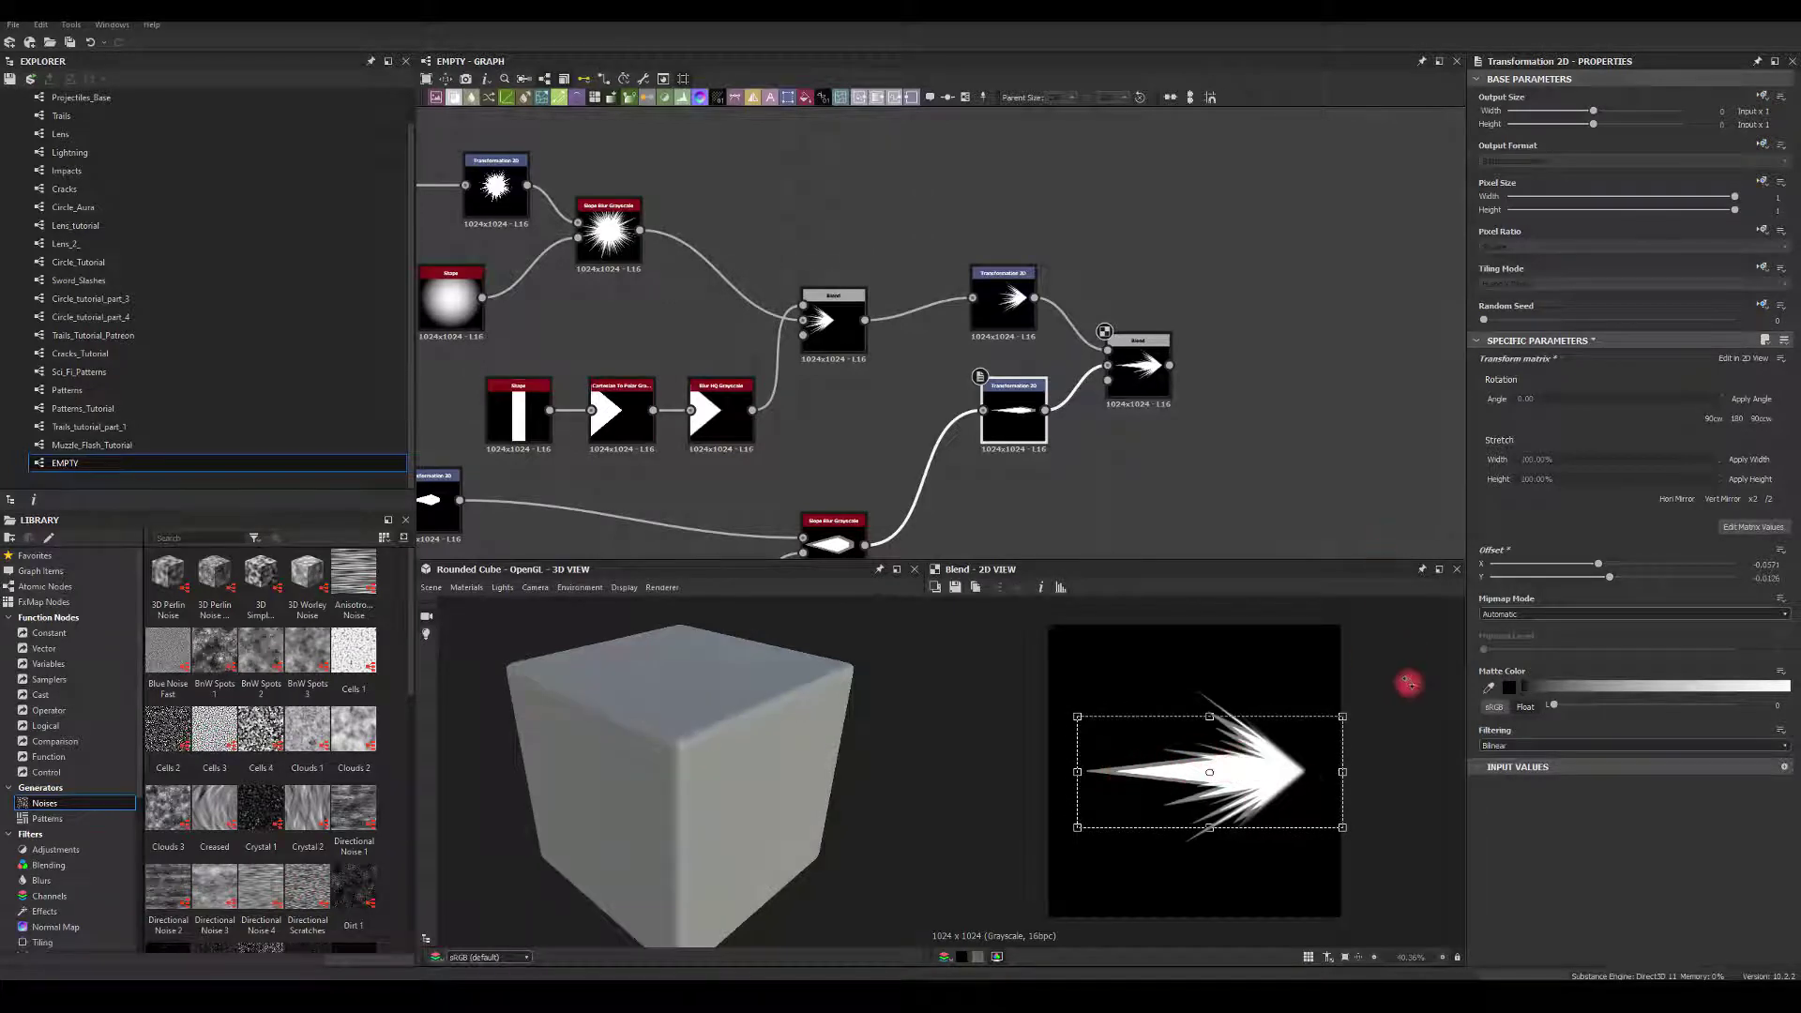
pyautogui.click(1229, 554)
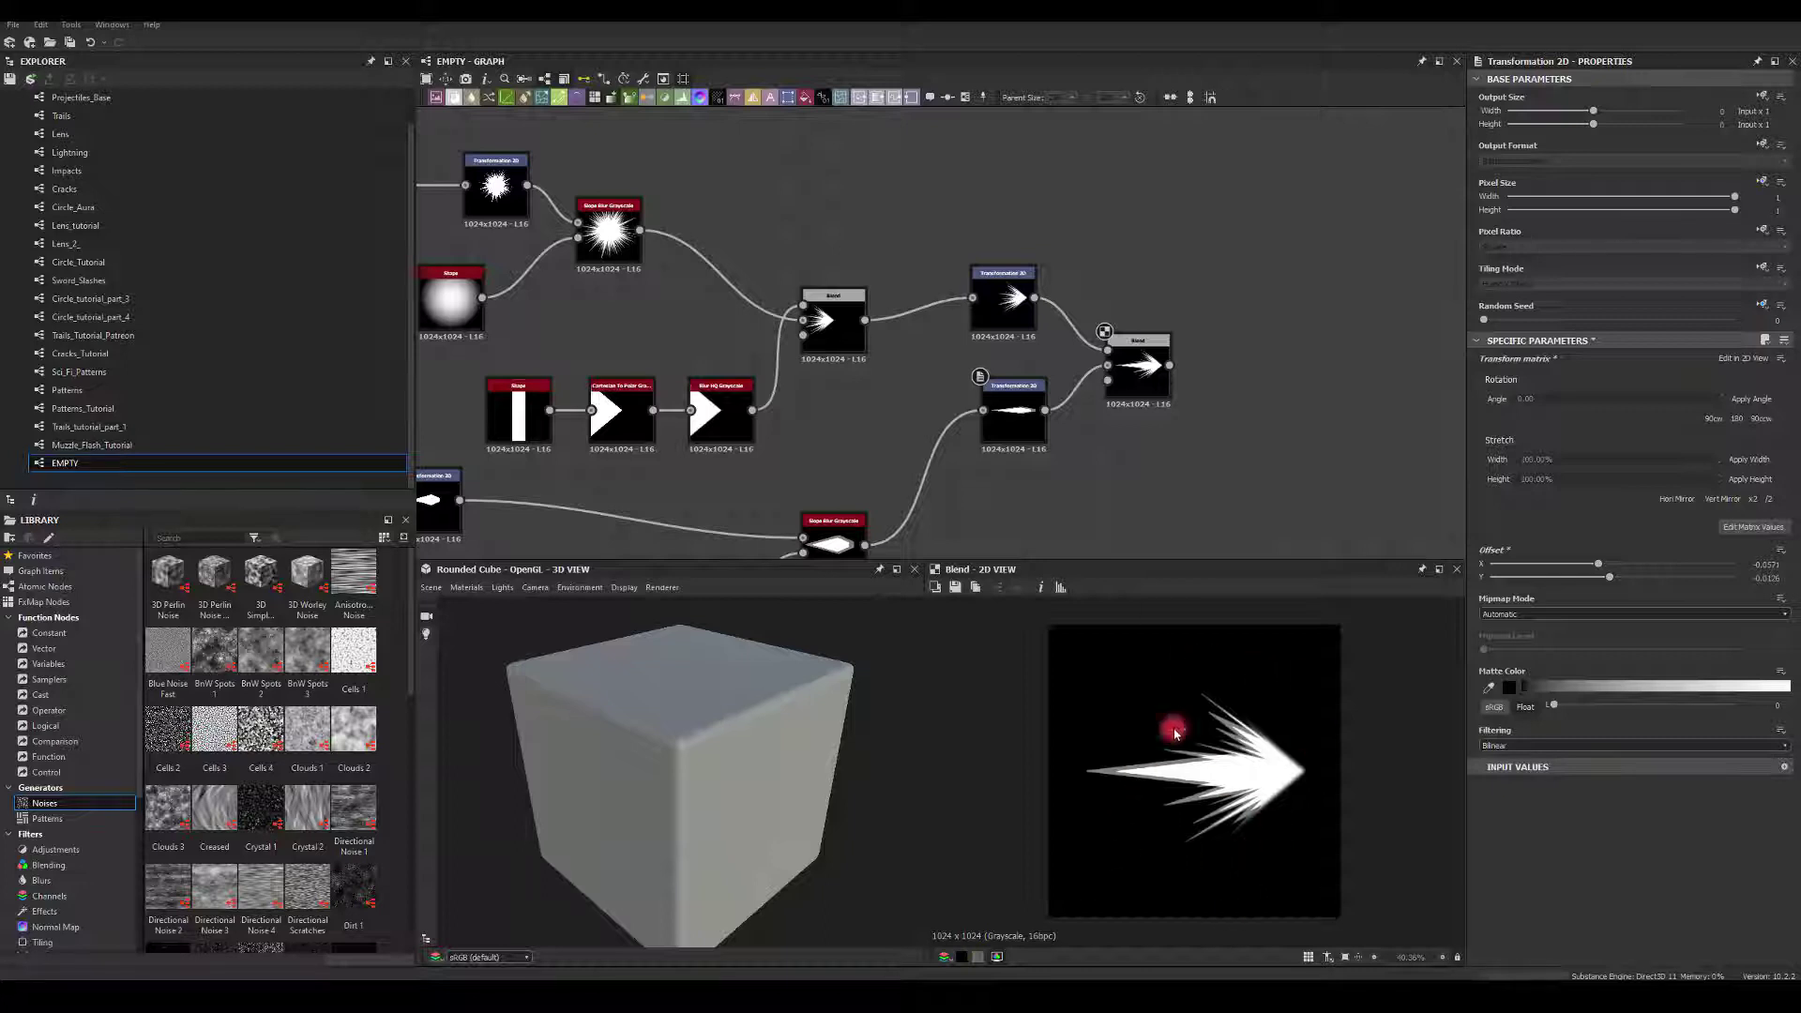
# Rearrange the Transformation 2D and Blend nodes compactly beside Slope Blur Grayscale
pyautogui.moveTo(1154, 462); pyautogui.dragTo(1101, 335, button='middle')
pyautogui.moveTo(953, 284); pyautogui.dragTo(886, 418)
pyautogui.moveTo(1096, 244); pyautogui.dragTo(1030, 424)
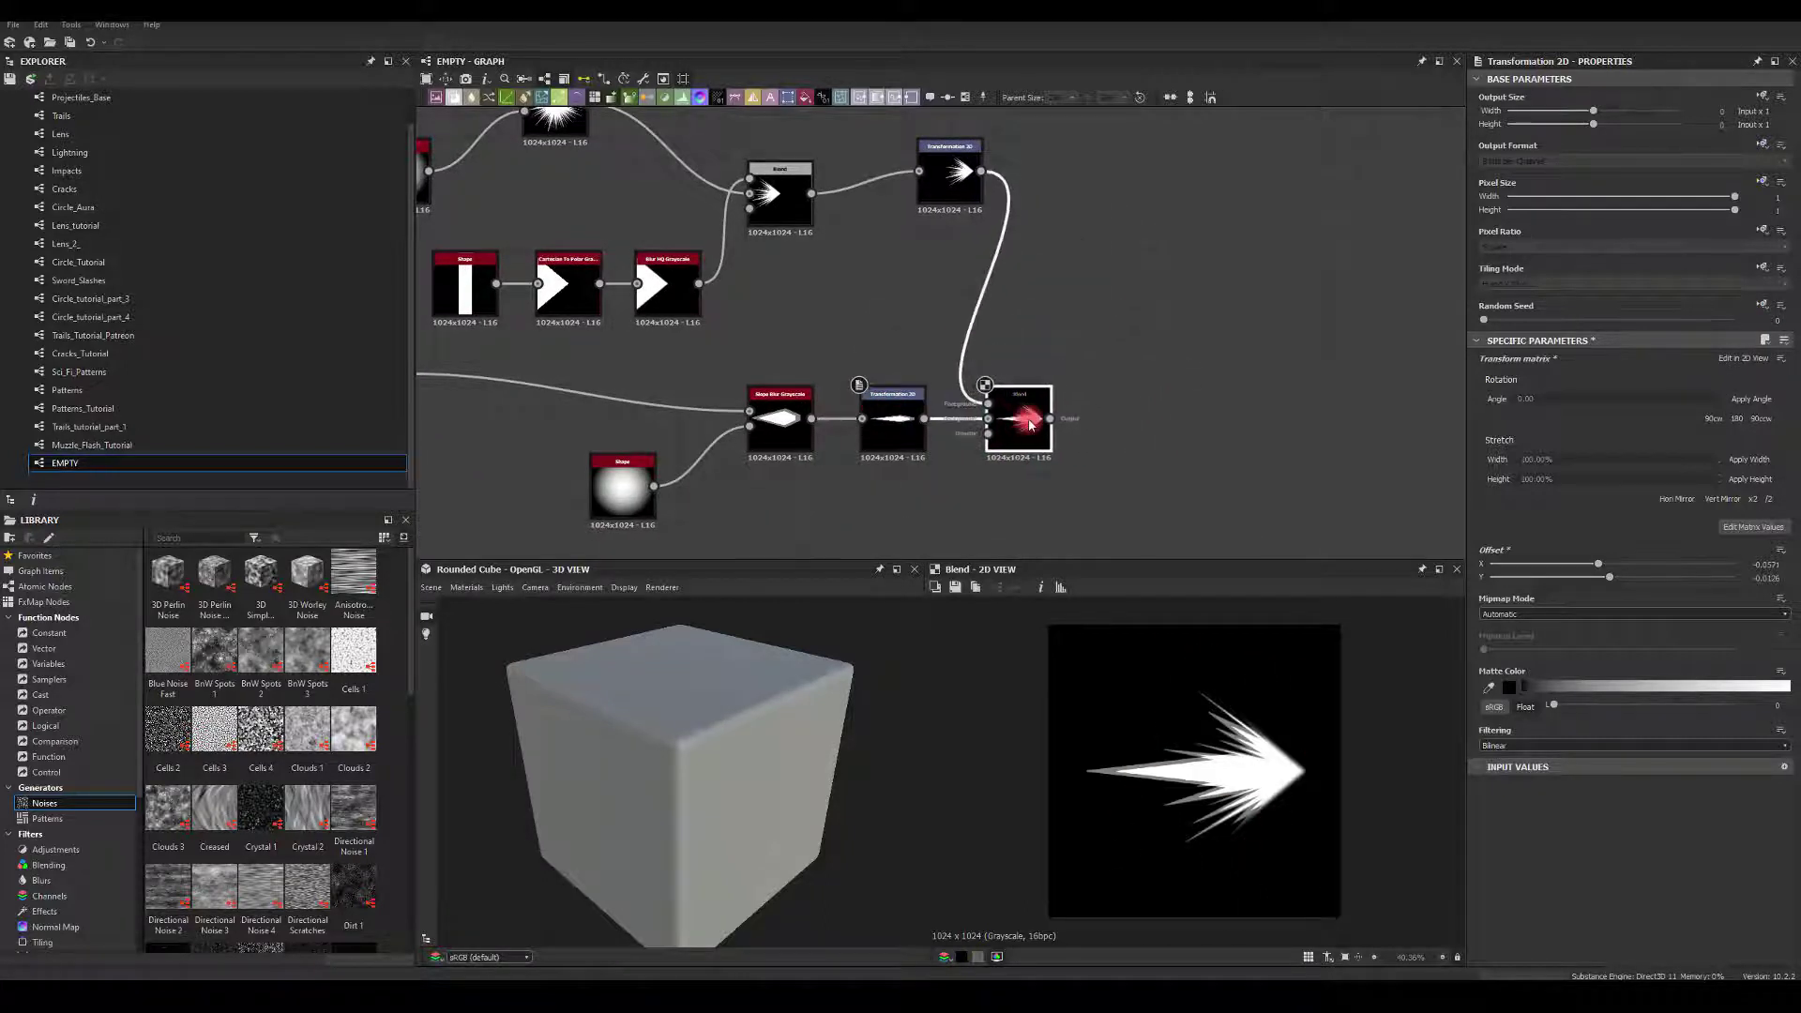
pyautogui.moveTo(1031, 194); pyautogui.dragTo(913, 318, button='middle')
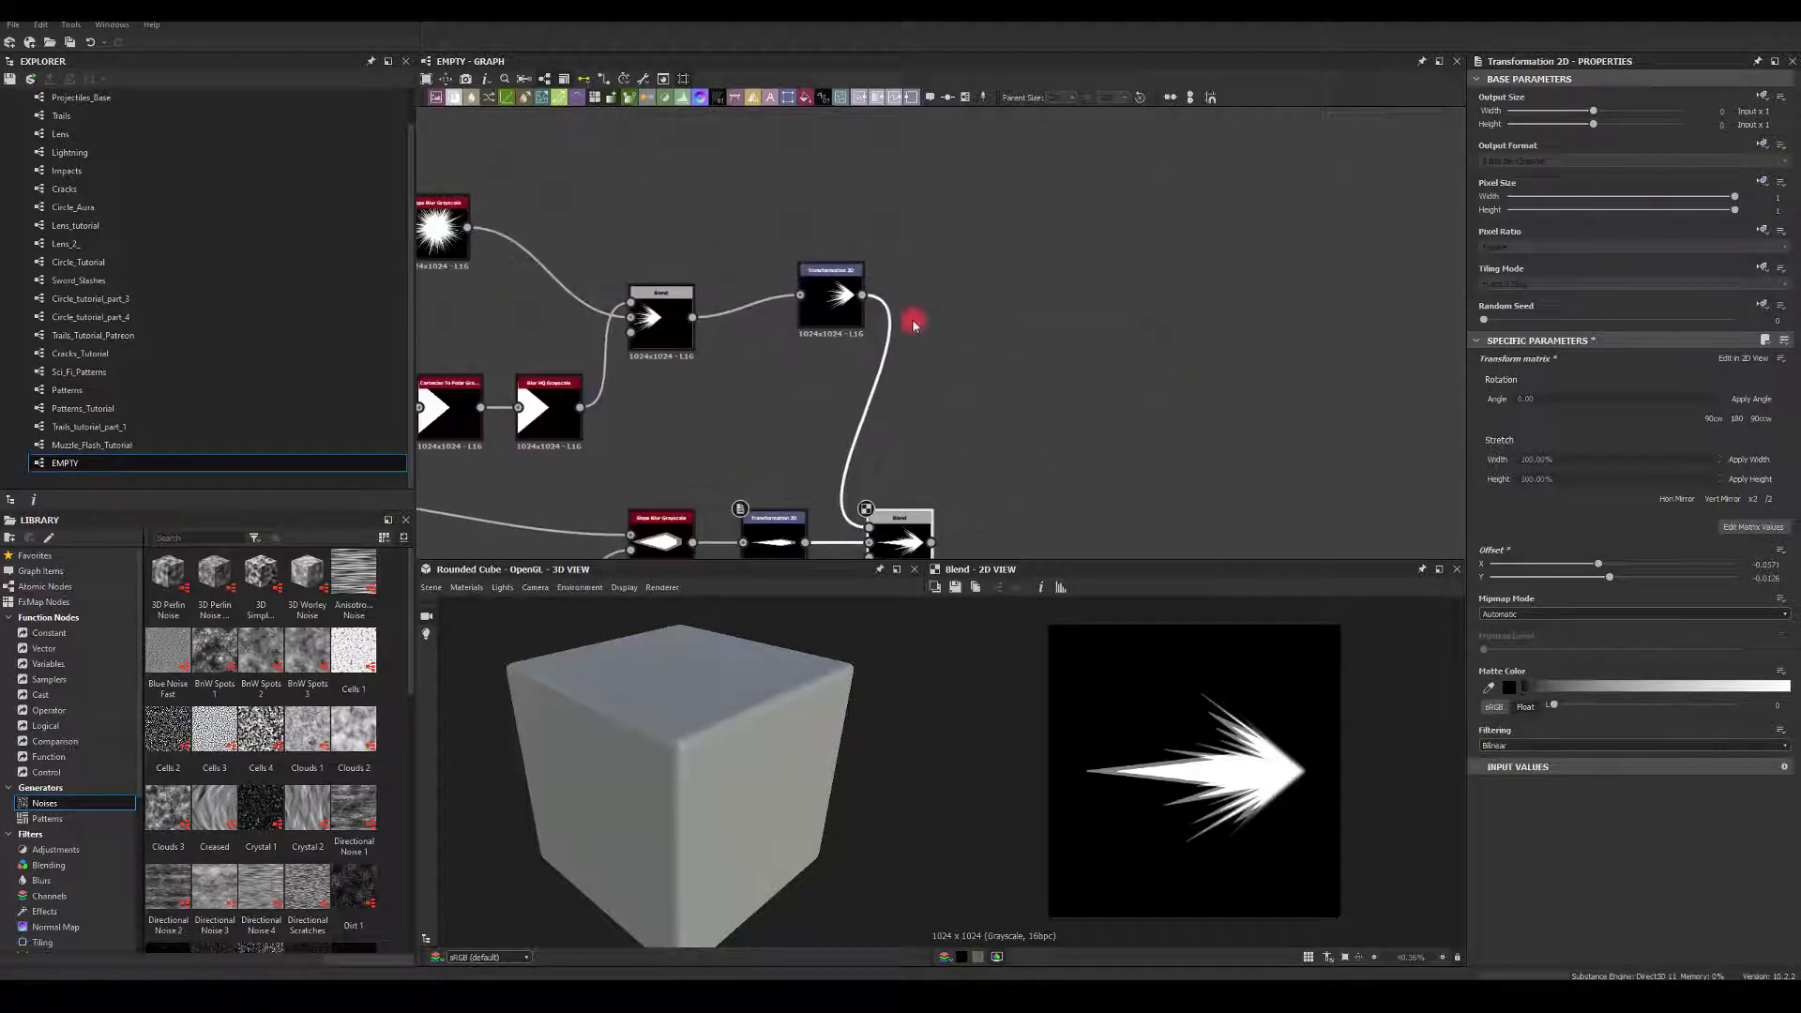
pyautogui.click(854, 301)
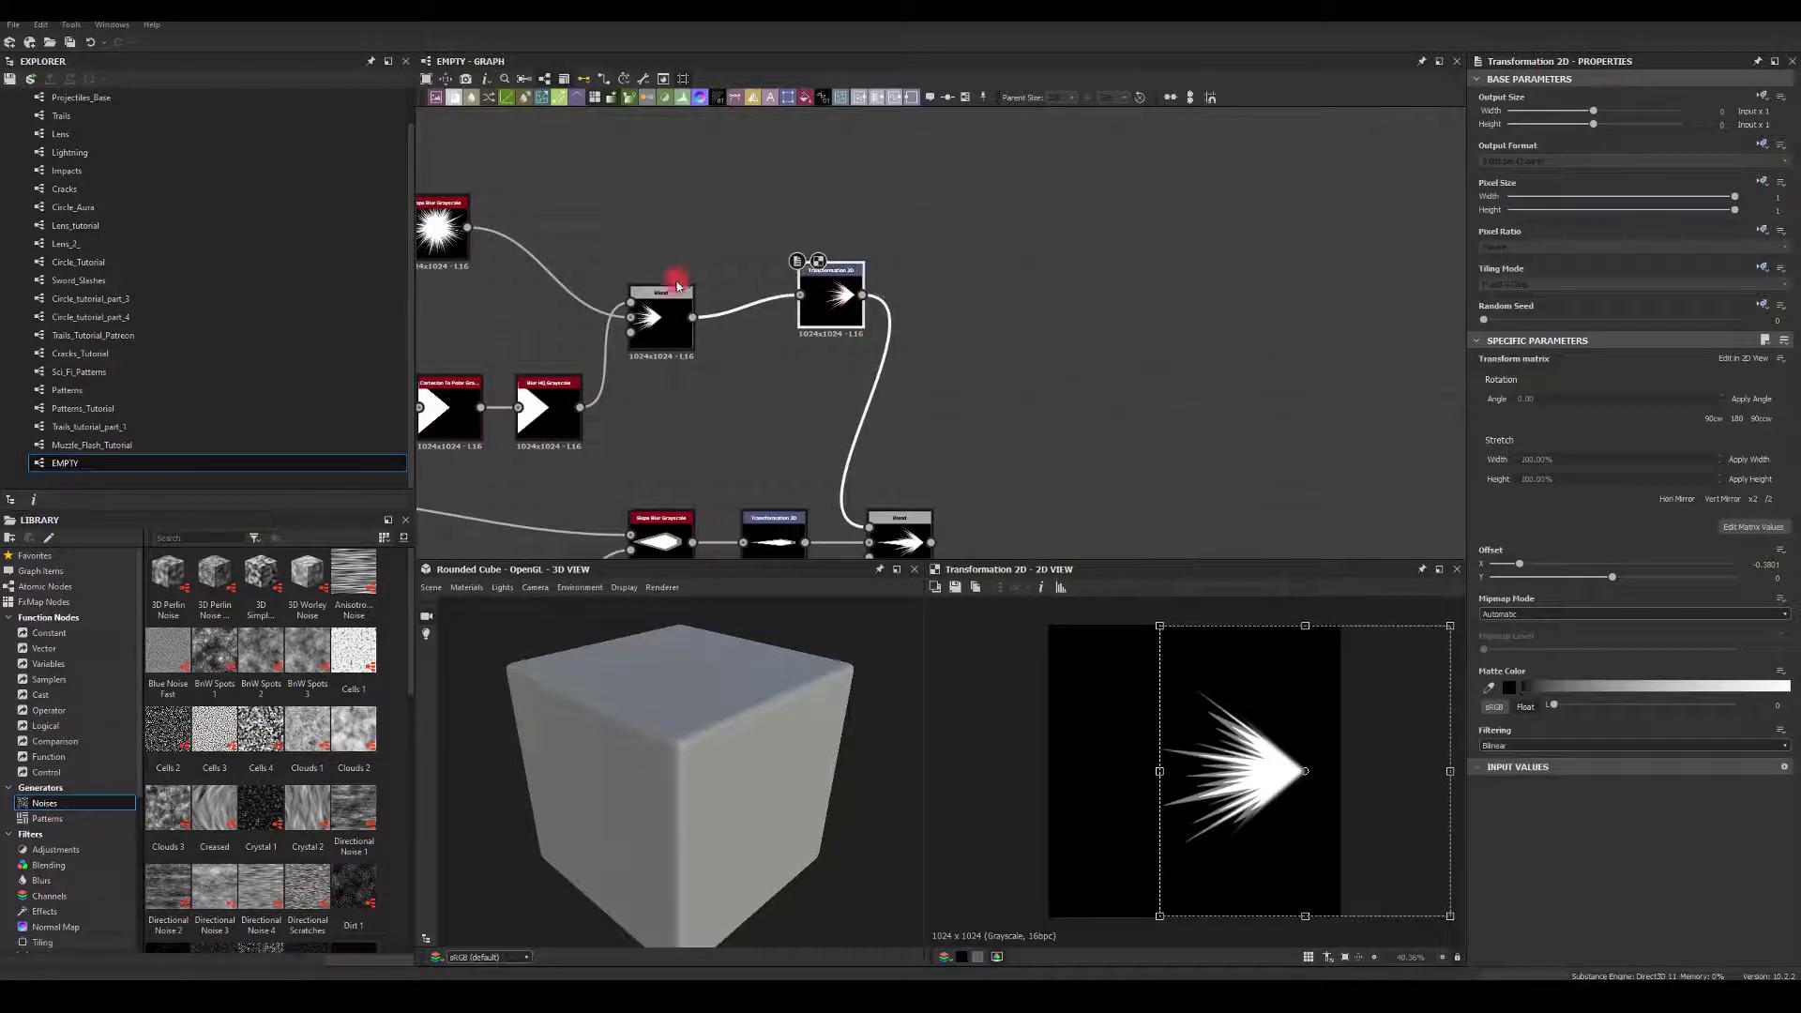
pyautogui.moveTo(843, 292); pyautogui.dragTo(786, 442)
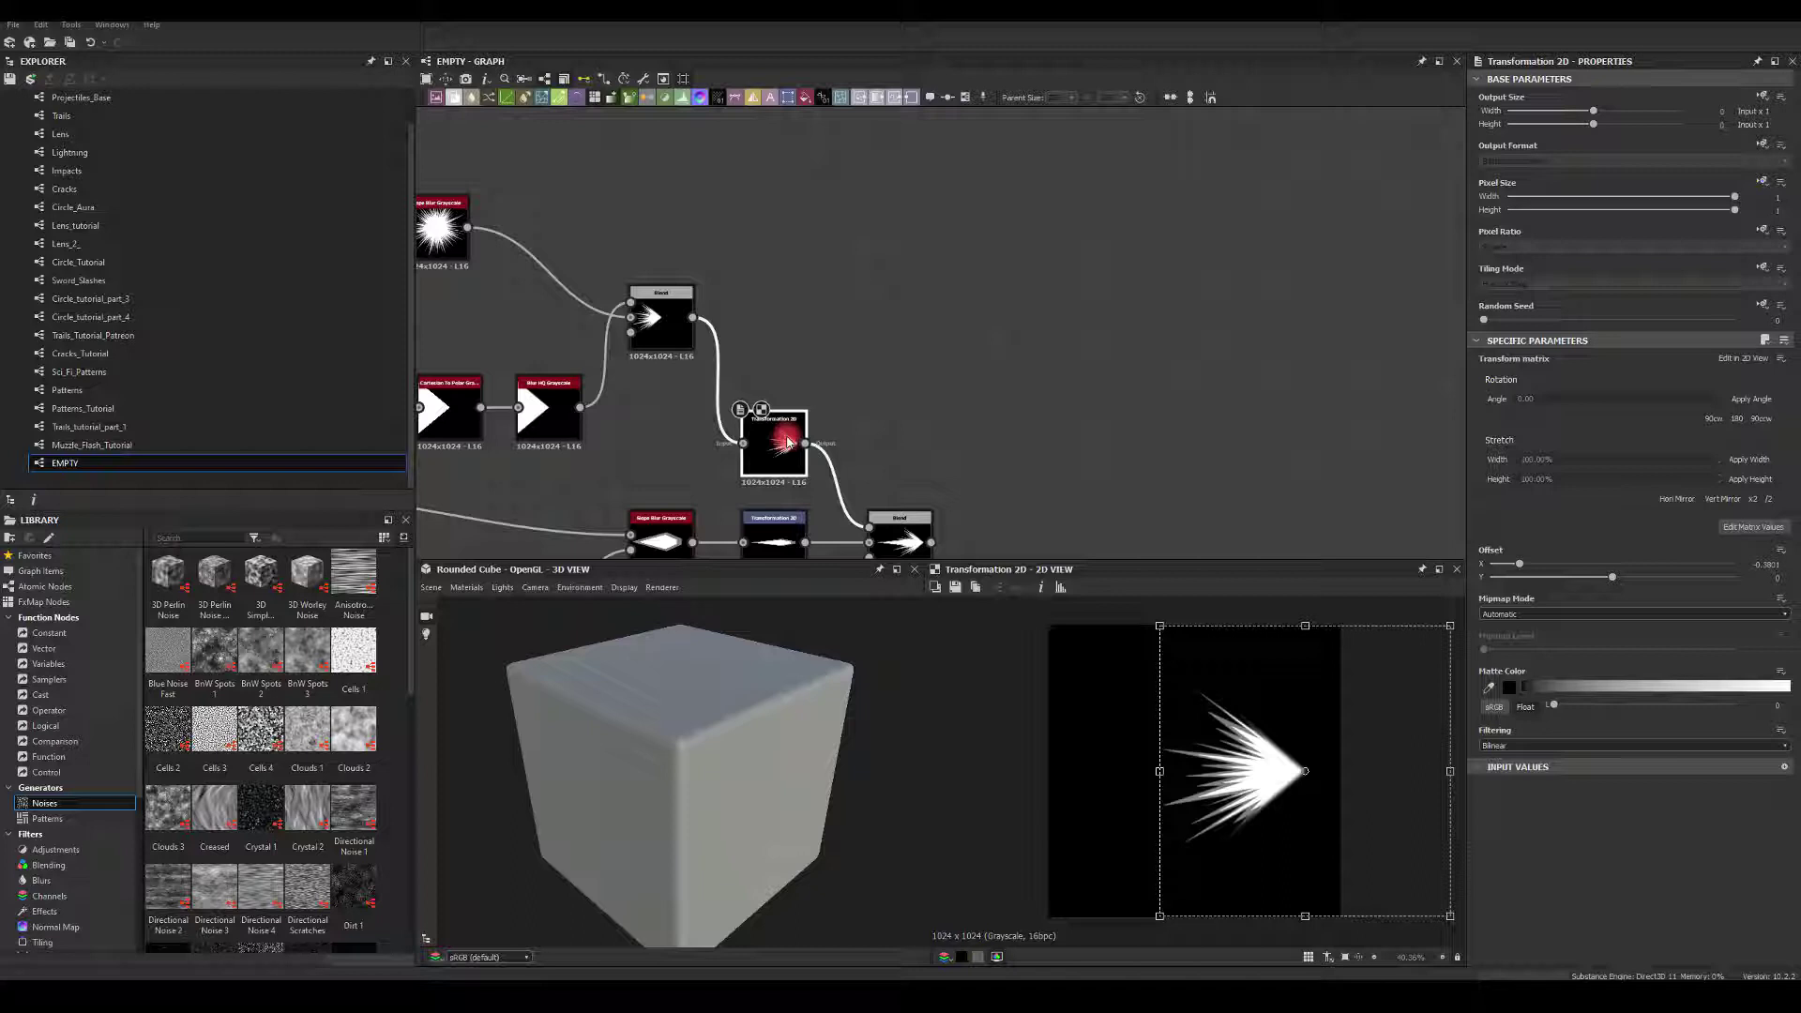
pyautogui.click(666, 323)
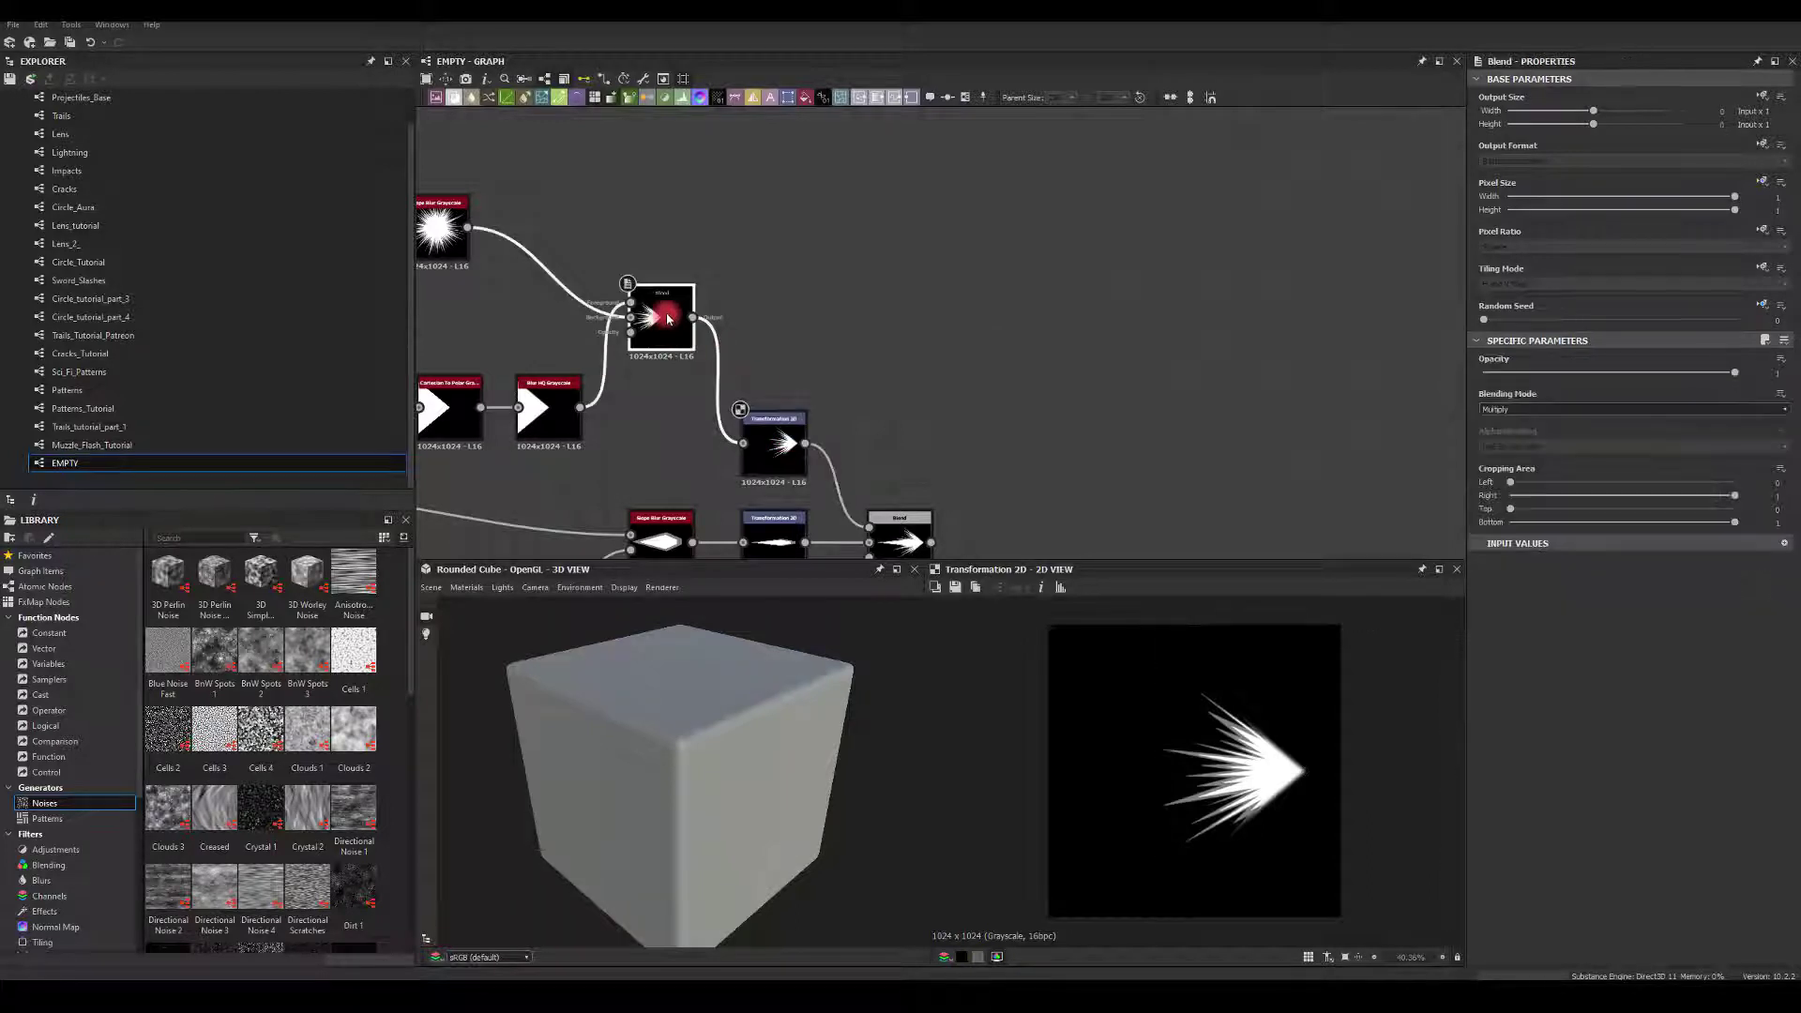
# Add a Transformation 2D after the Blend and offset the burst sideways
pyautogui.moveTo(694, 319); pyautogui.dragTo(1038, 229)
pyautogui.click(1058, 266)
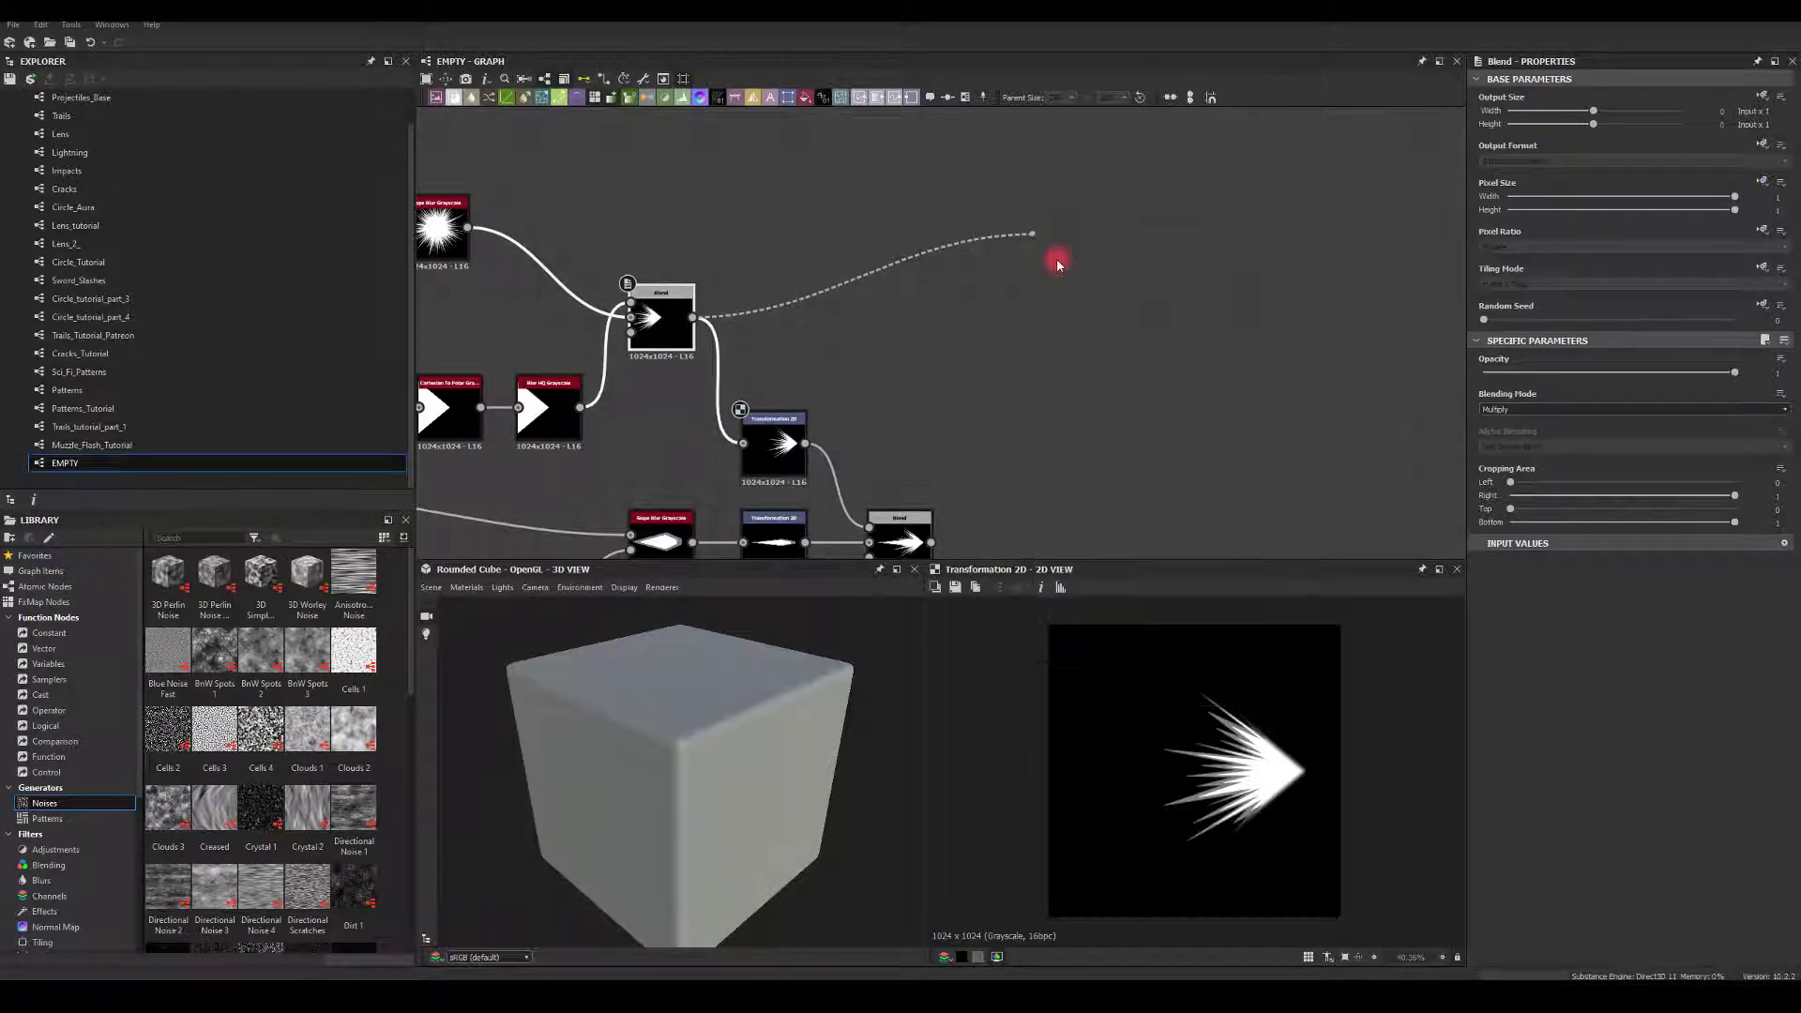
pyautogui.moveTo(1124, 741); pyautogui.dragTo(1189, 744)
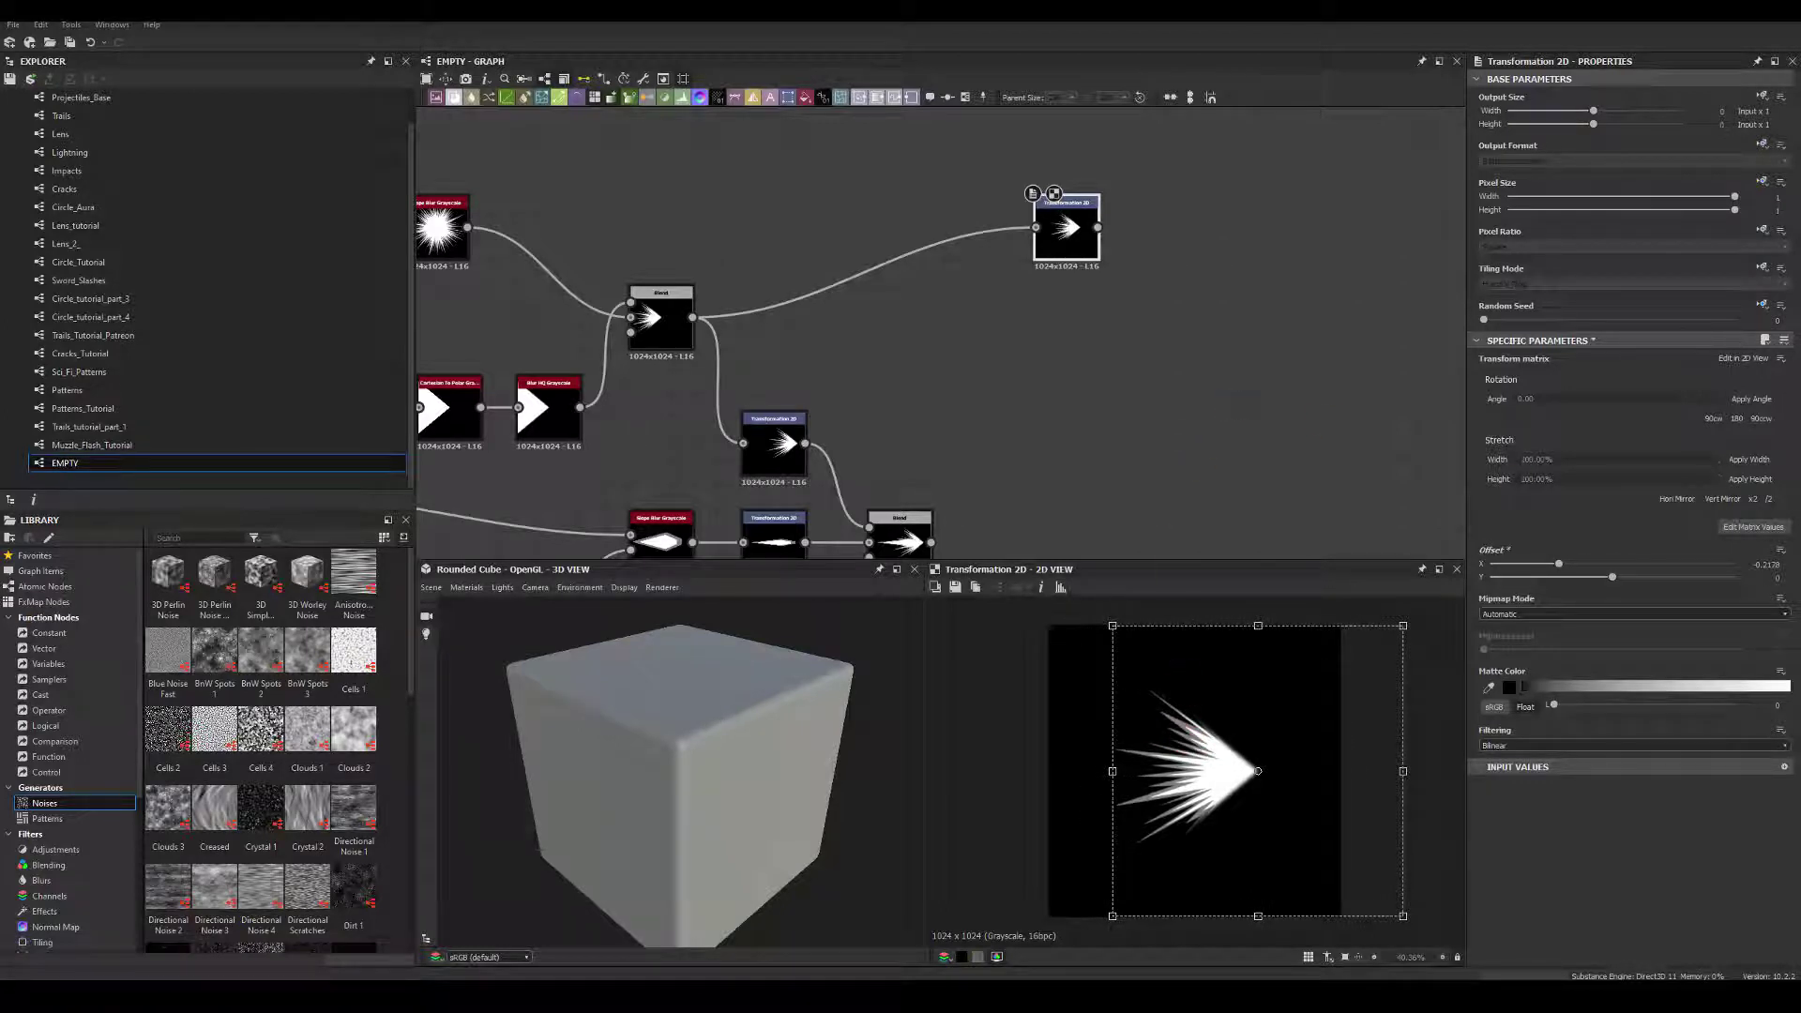
pyautogui.moveTo(1123, 336); pyautogui.dragTo(987, 400, button='middle')
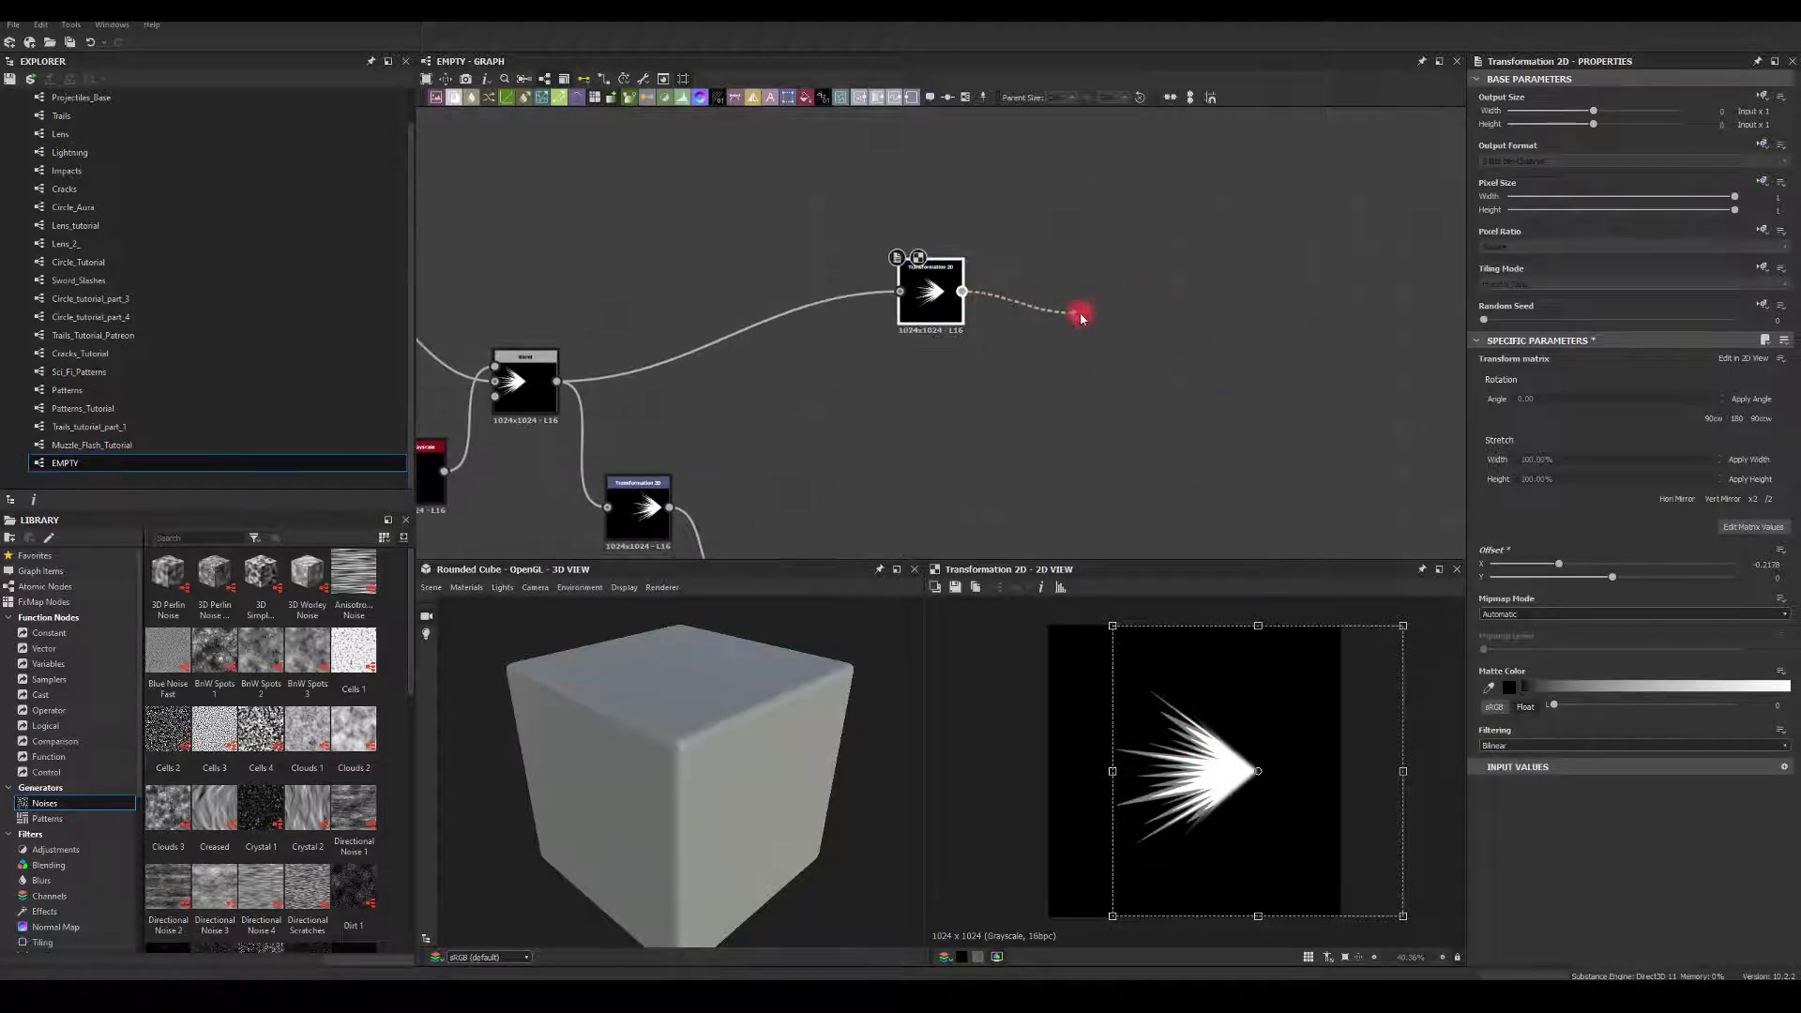
# Add a Slope Blur Grayscale node after the new Transformation 2D
pyautogui.moveTo(1081, 315); pyautogui.dragTo(1081, 316)
pyautogui.press('Escape')
pyautogui.moveTo(963, 292); pyautogui.dragTo(1138, 375)
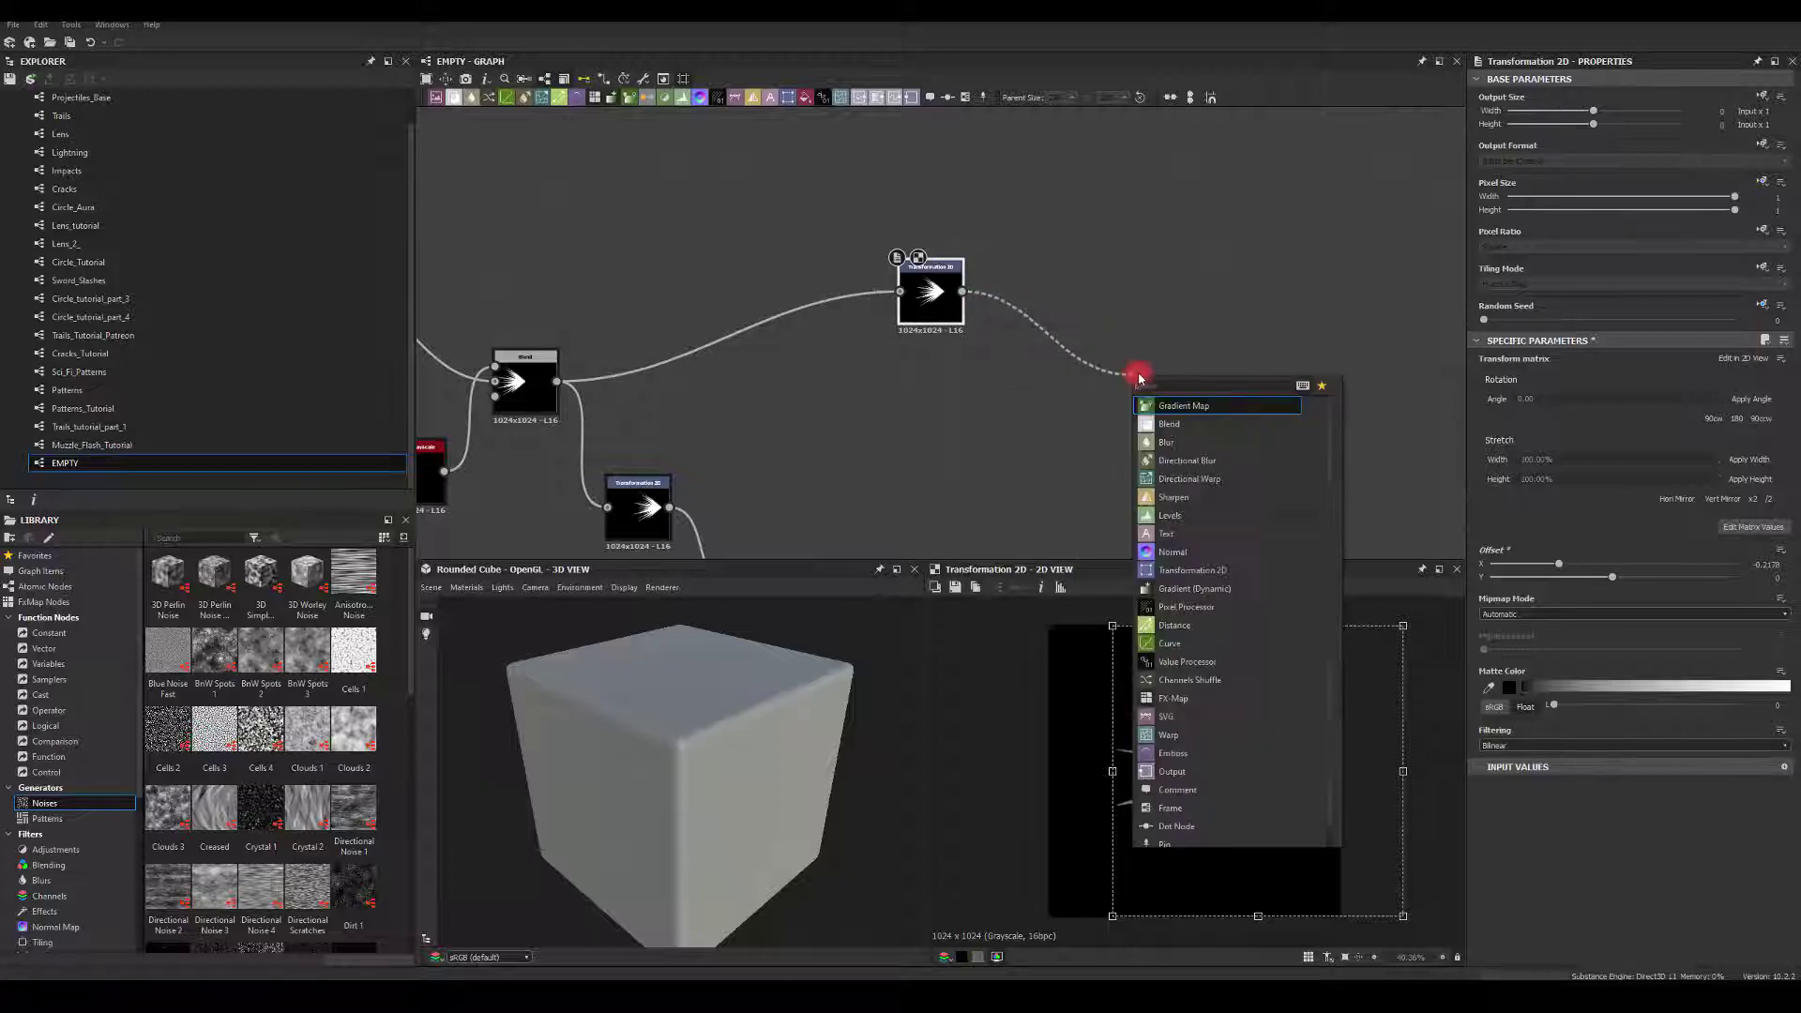
pyautogui.write('slo')
pyautogui.click(1185, 405)
# Wire a Paraboloid Shape node into the Slope Blur's slope input
pyautogui.click(939, 432)
pyautogui.press('space')
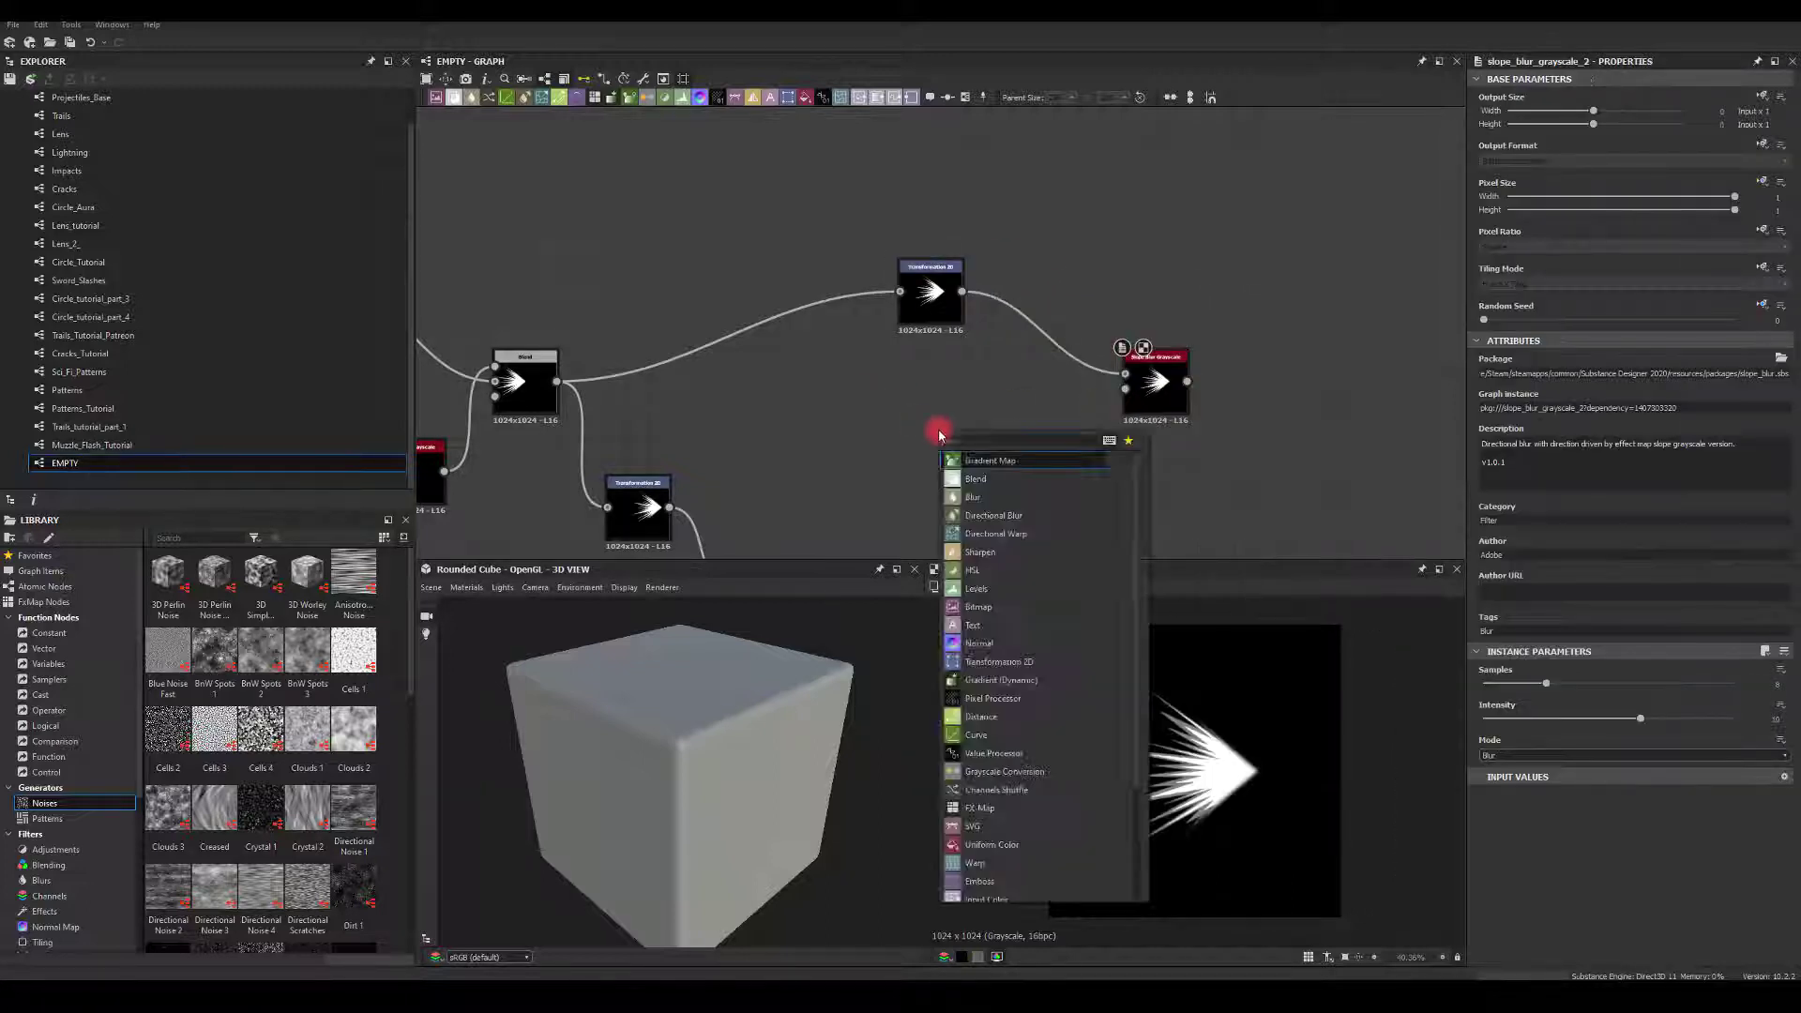
pyautogui.write('shape')
pyautogui.press('Return')
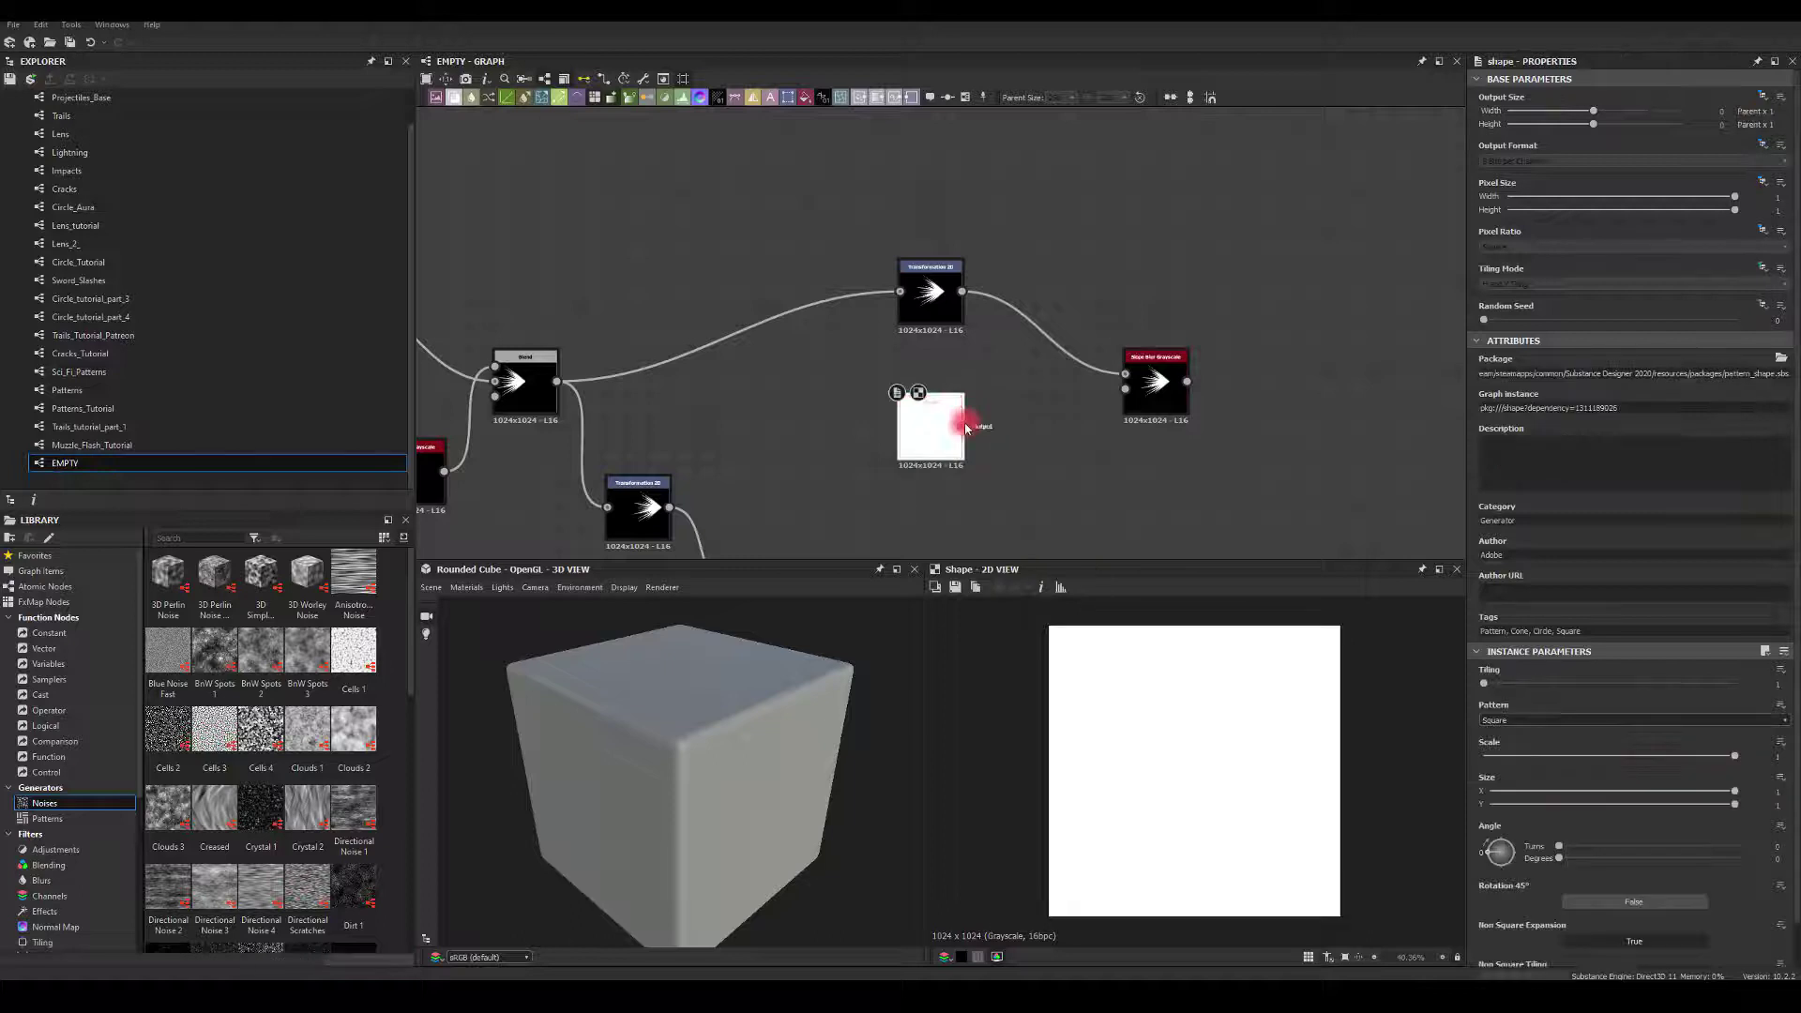
pyautogui.moveTo(964, 427); pyautogui.dragTo(1128, 388)
pyautogui.doubleClick(1150, 386)
pyautogui.click(941, 431)
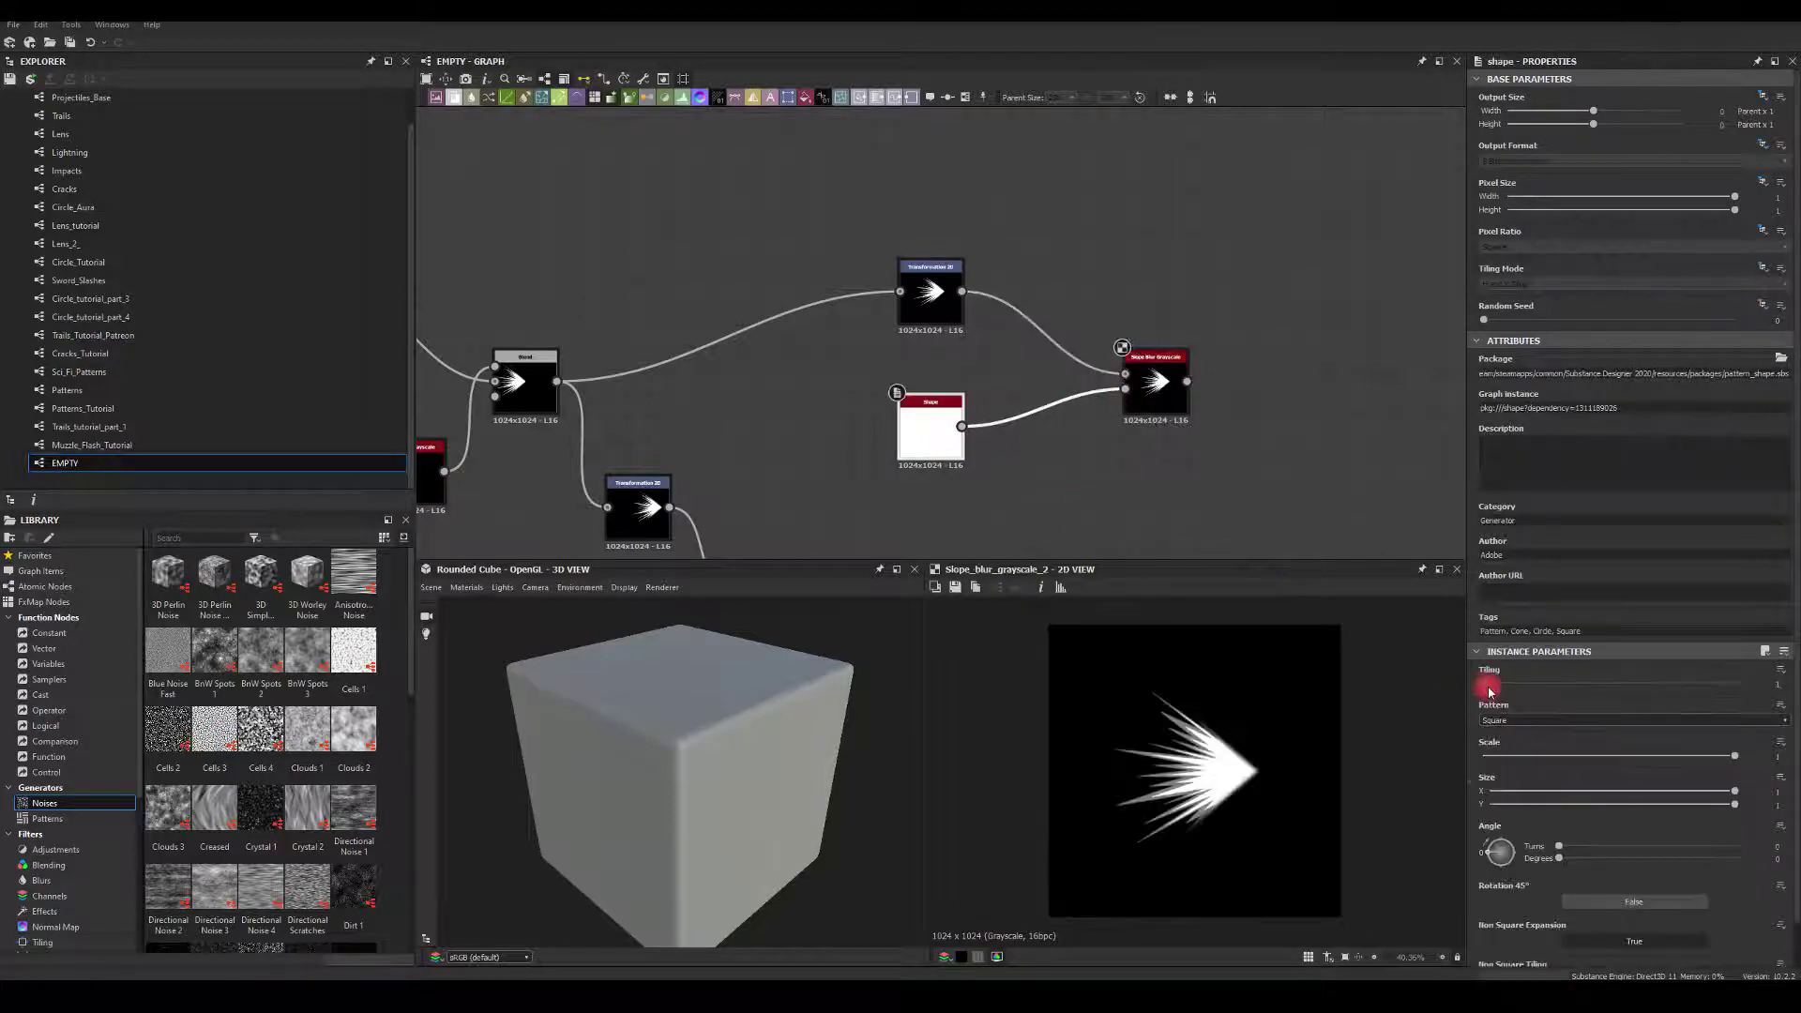
pyautogui.click(1499, 720)
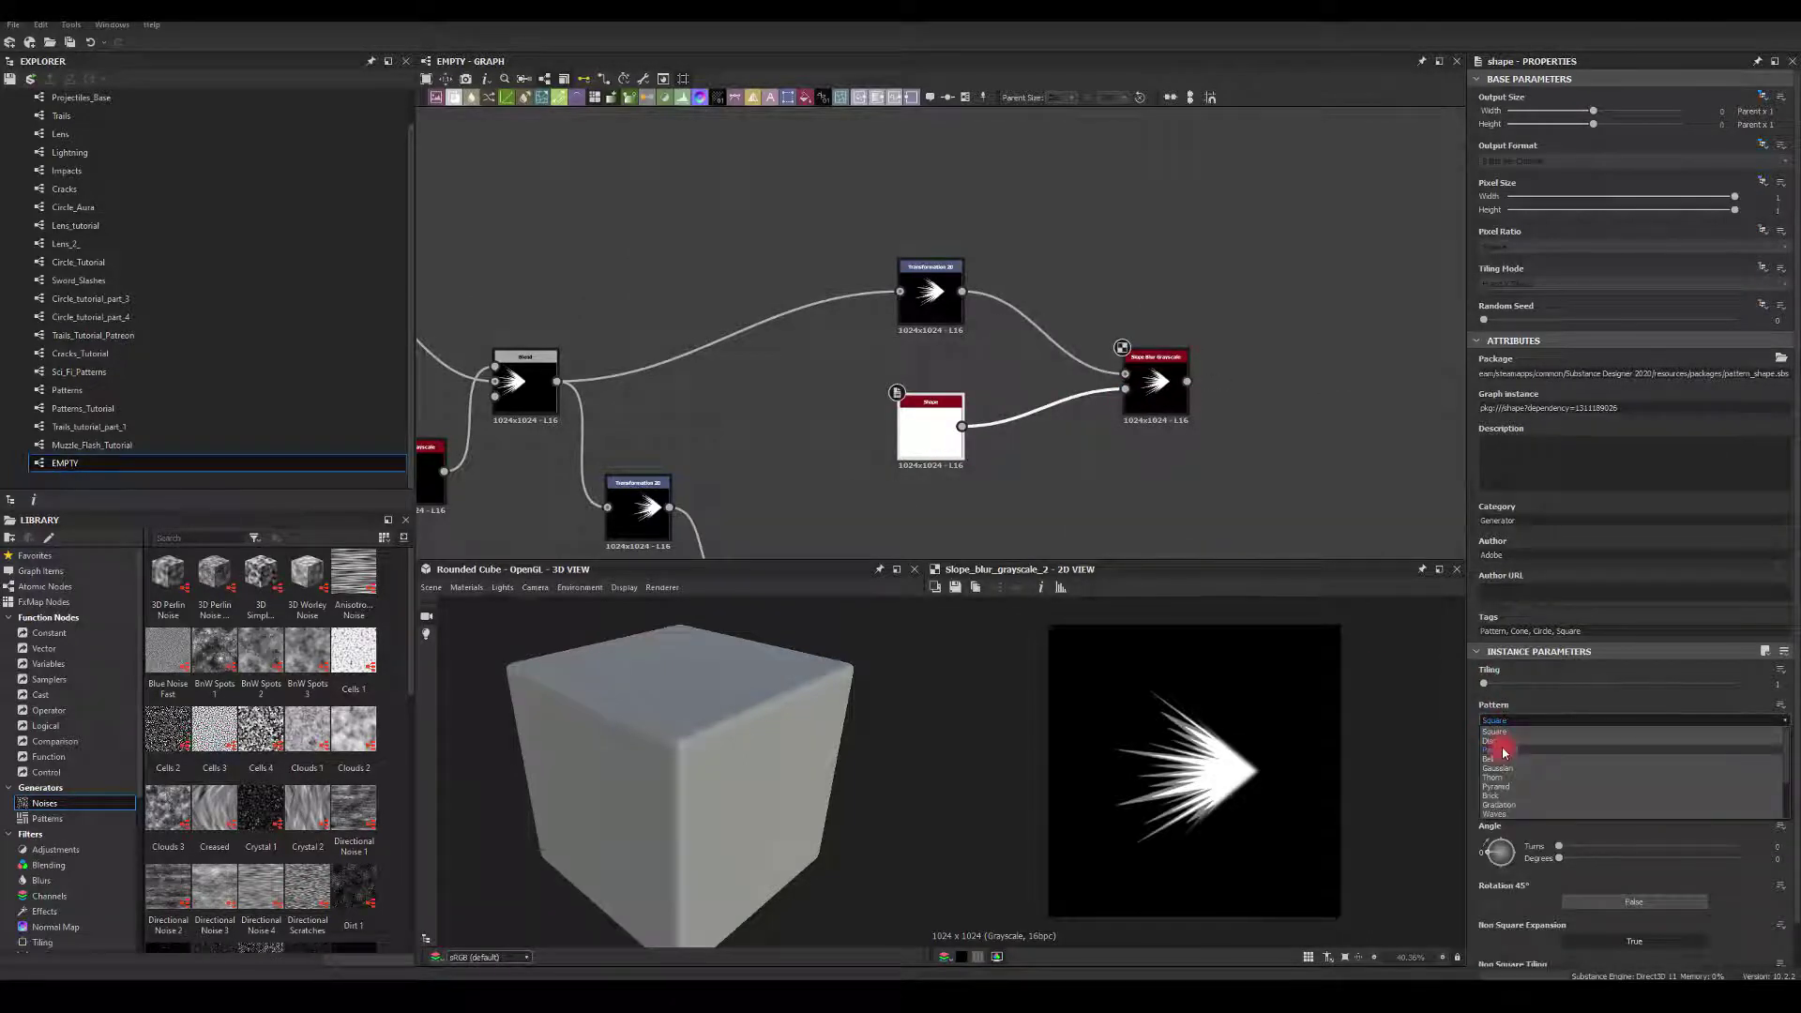
pyautogui.click(1503, 752)
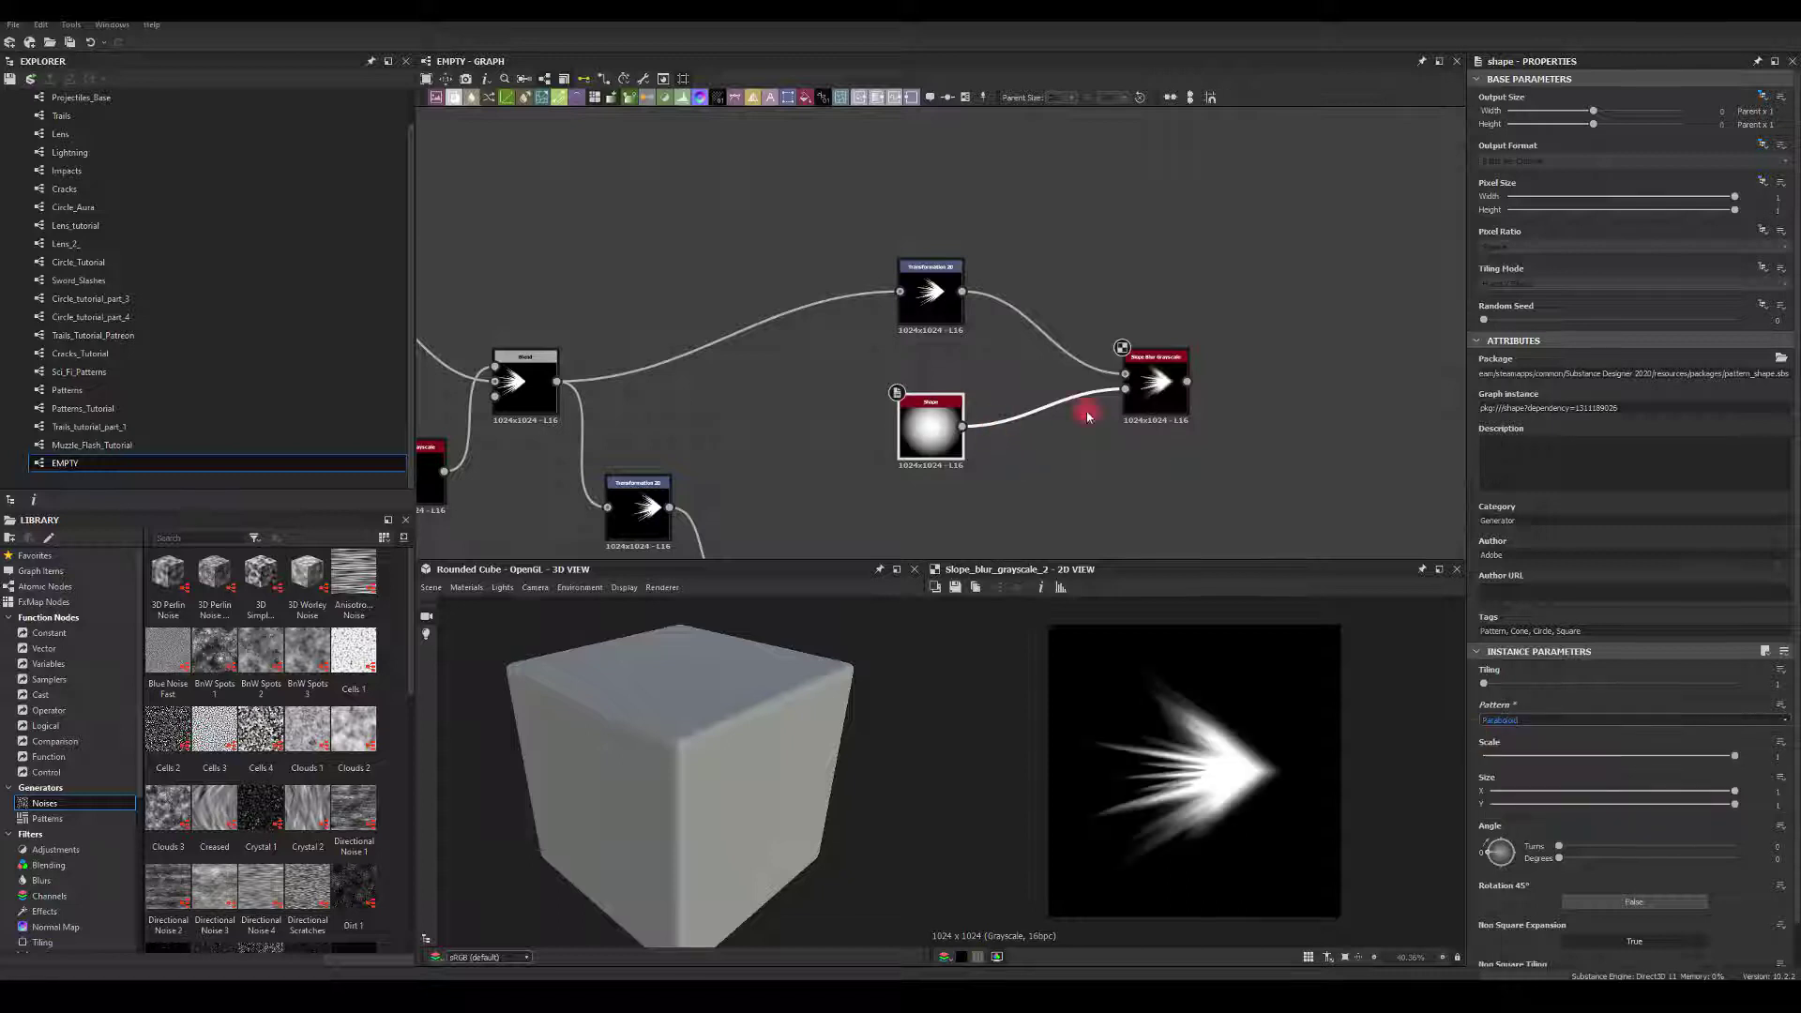
# Set the Slope Blur Samples to 32 and Intensity to maximum
pyautogui.click(1155, 380)
pyautogui.moveTo(1545, 686); pyautogui.dragTo(1735, 683)
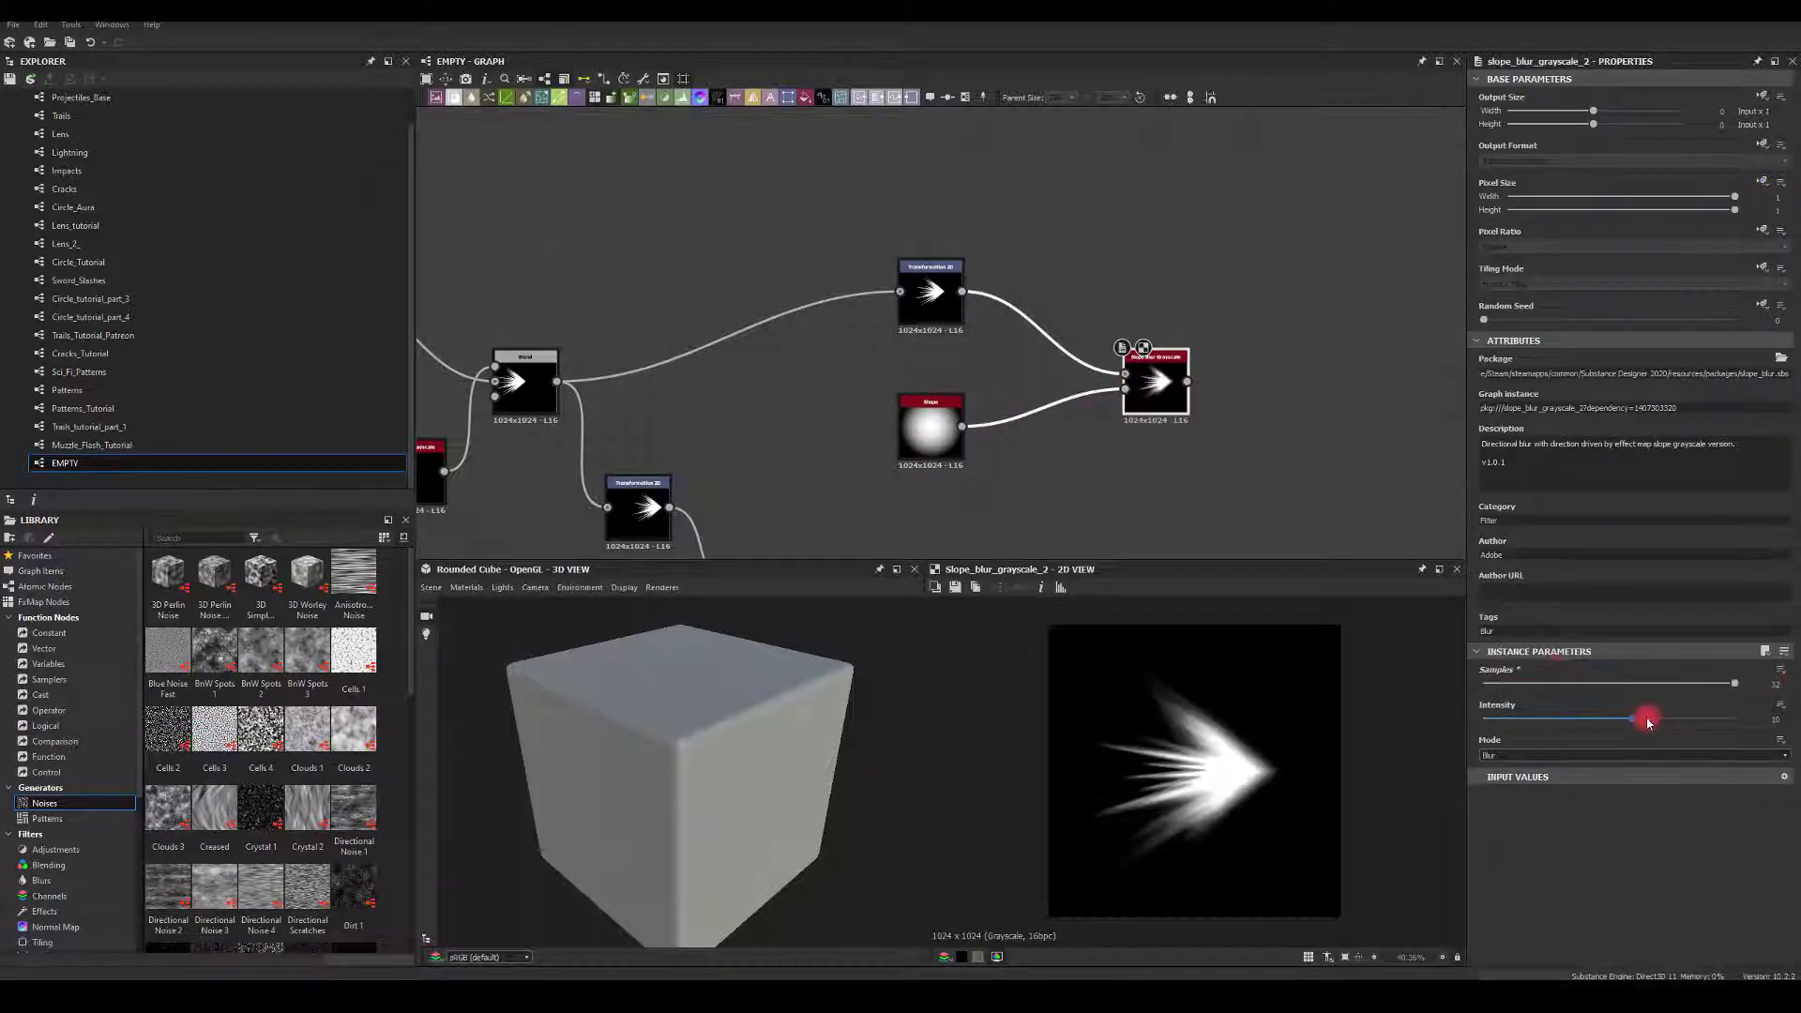
pyautogui.moveTo(1648, 721); pyautogui.dragTo(1703, 734)
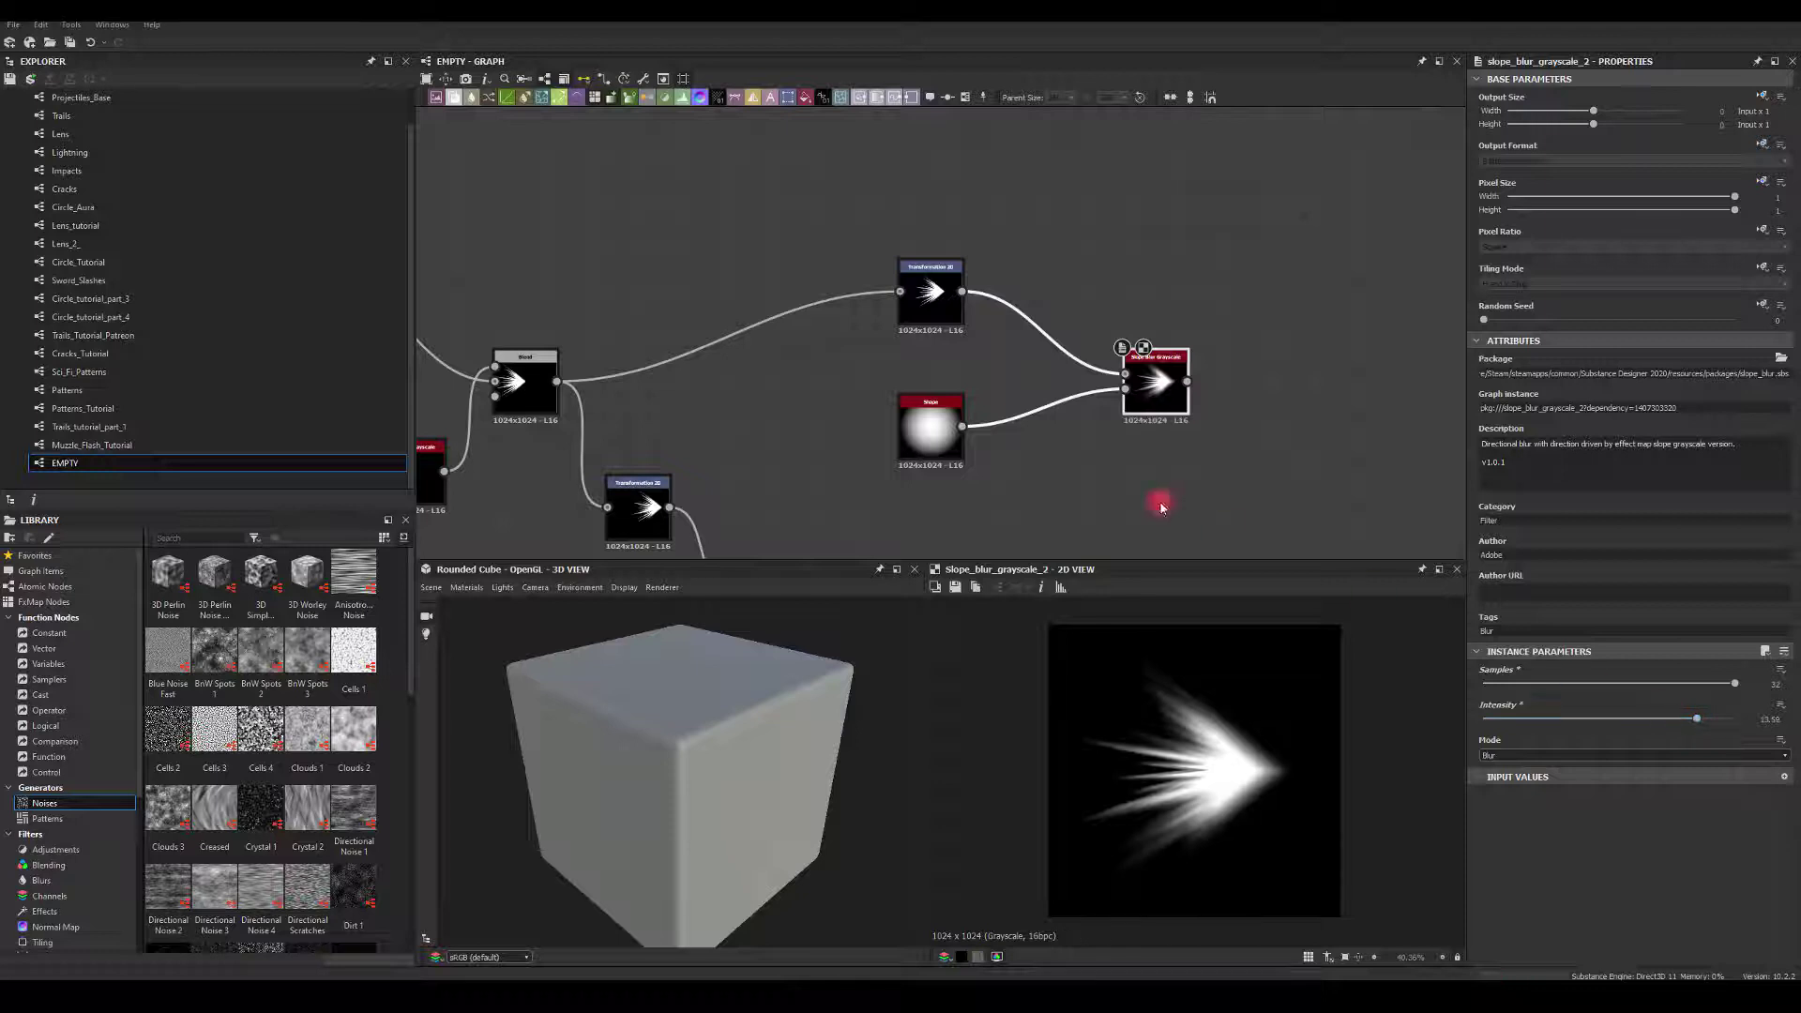
# Fine-tune the burst's horizontal offset on its Transformation 2D
pyautogui.click(929, 298)
pyautogui.moveTo(1226, 759)
pyautogui.mouseDown()
pyautogui.moveTo(1175, 756)
pyautogui.moveTo(1212, 758)
pyautogui.mouseUp()
pyautogui.click(1238, 443)
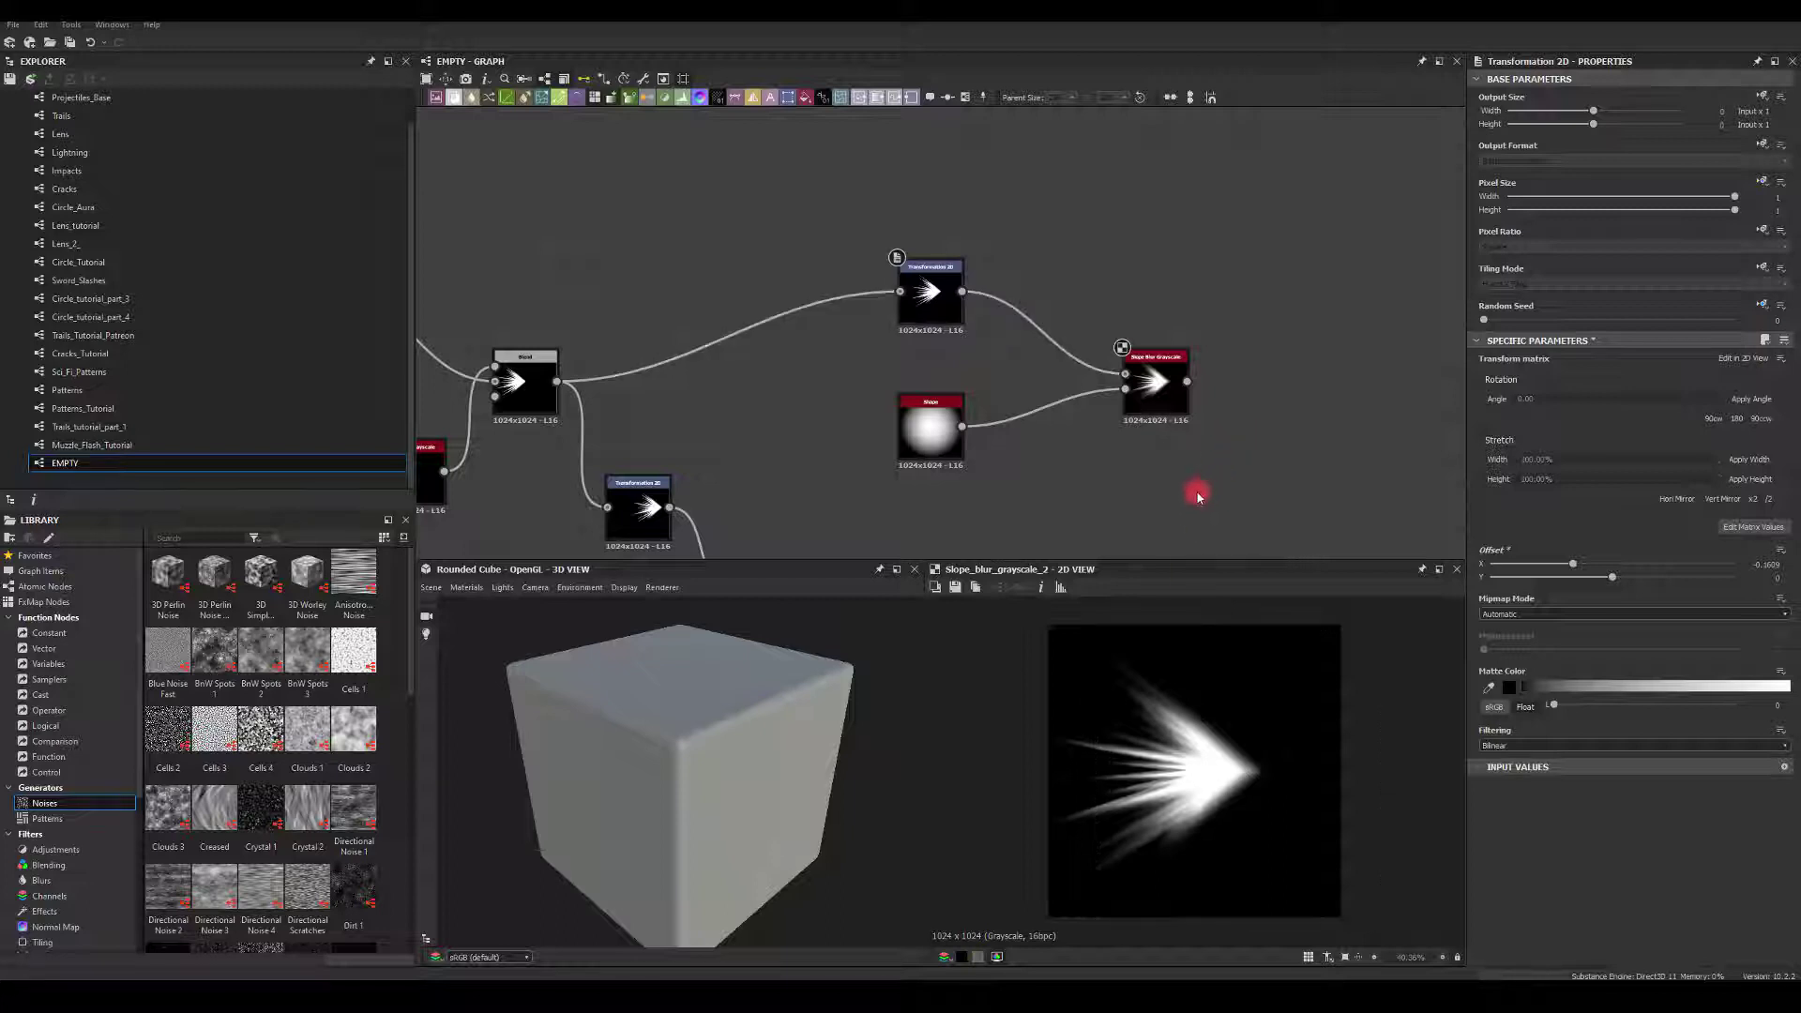
pyautogui.click(919, 270)
pyautogui.moveTo(1336, 456); pyautogui.dragTo(1082, 440, button='middle')
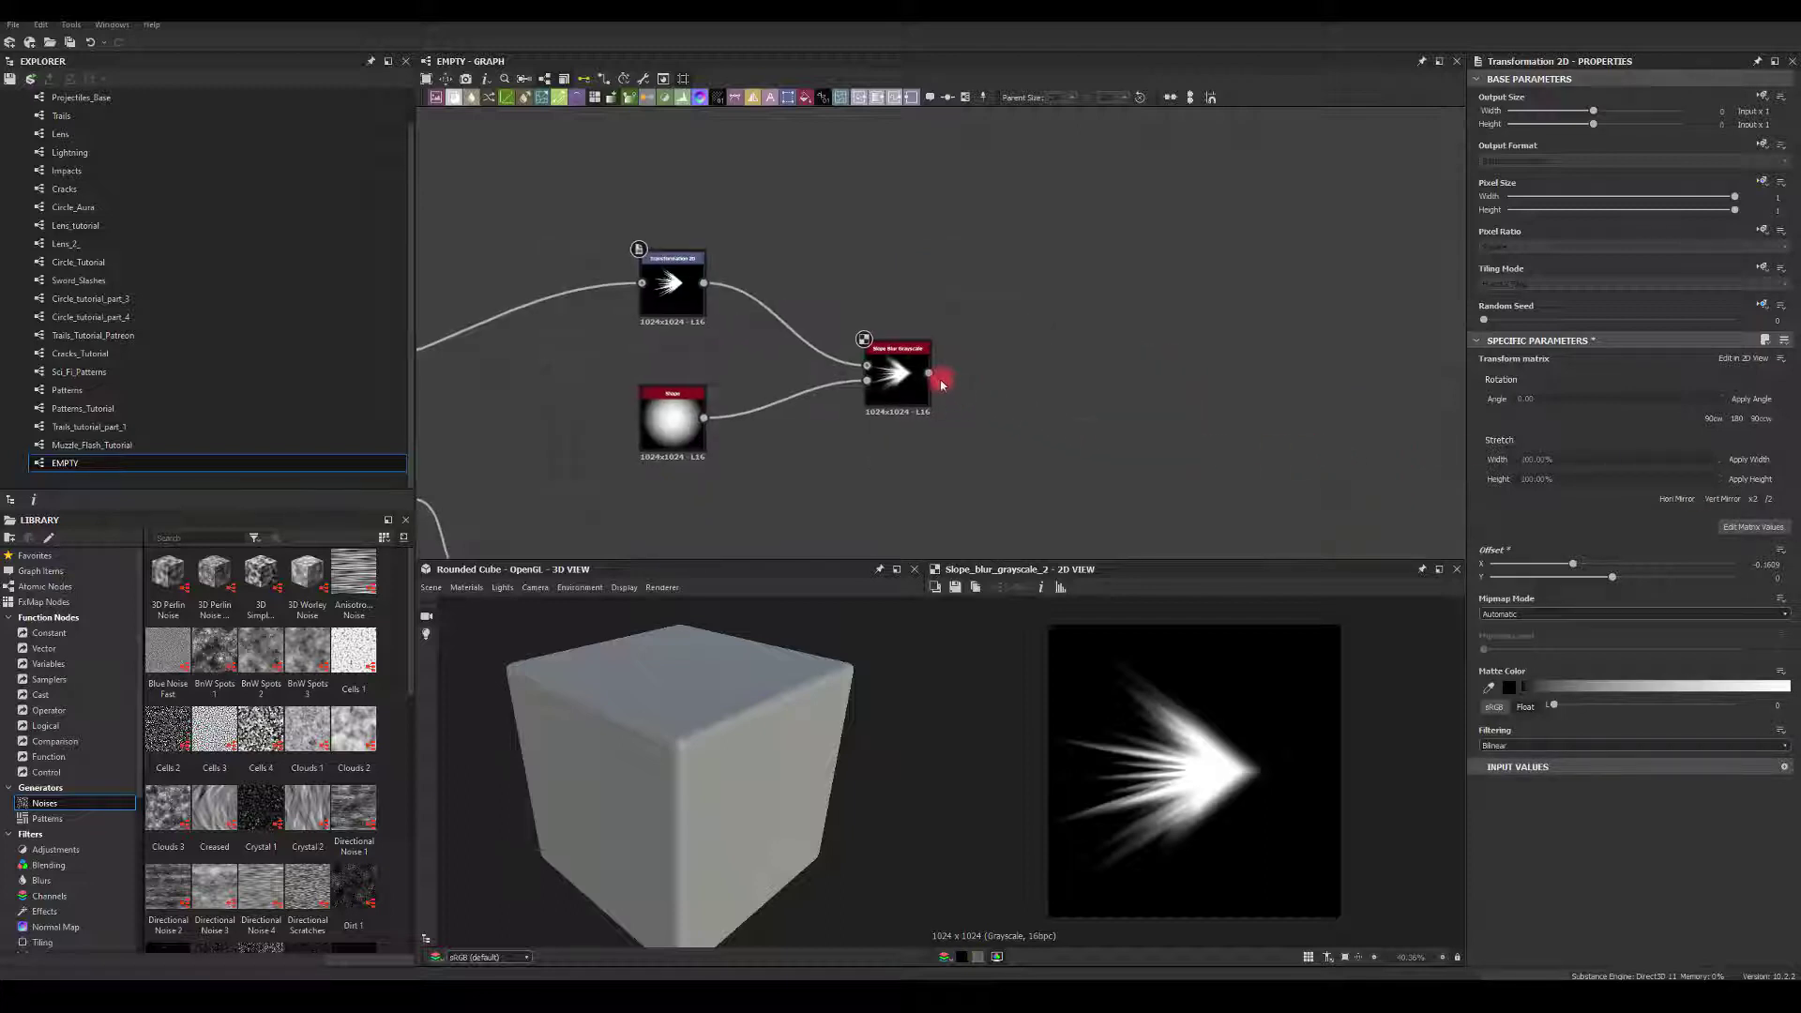
# Add a Warp node after the Slope Blur and place it down-right
pyautogui.moveTo(942, 384); pyautogui.dragTo(1070, 324)
pyautogui.write('warp')
pyautogui.click(1100, 389)
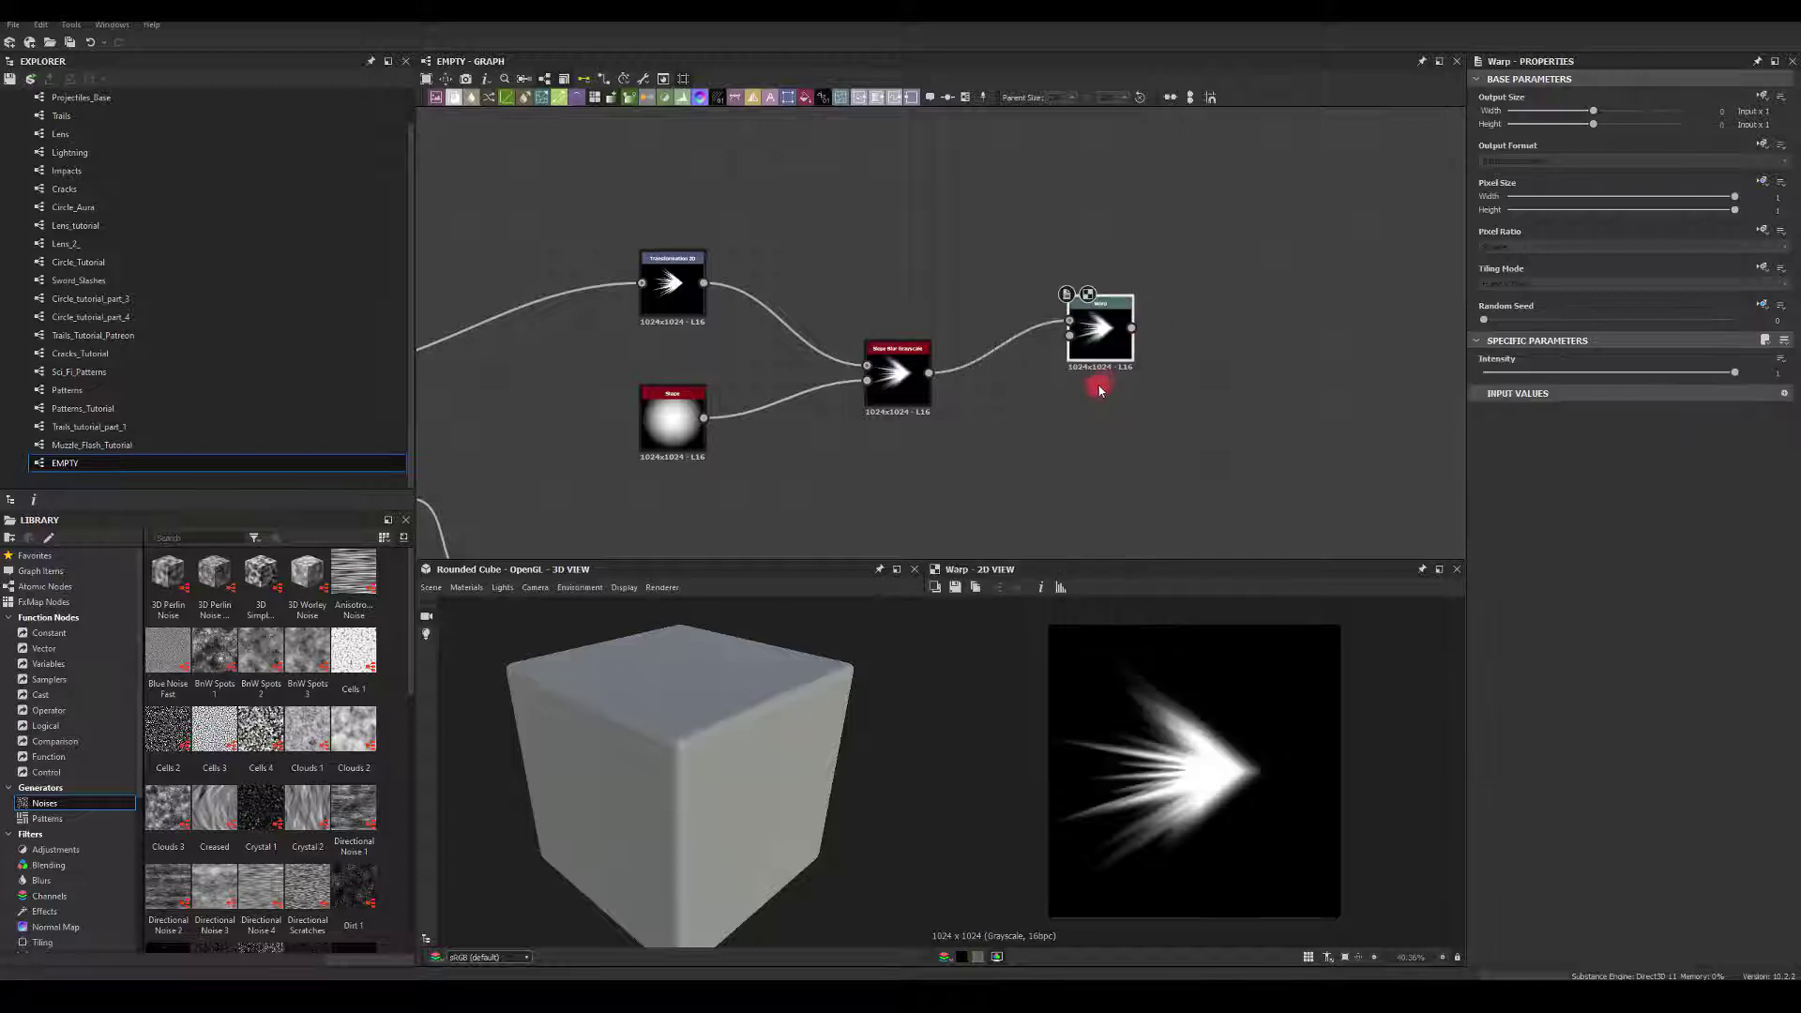
pyautogui.moveTo(1038, 428); pyautogui.dragTo(1146, 321, button='middle')
pyautogui.moveTo(1192, 225); pyautogui.dragTo(1366, 368)
pyautogui.moveTo(1093, 420); pyautogui.dragTo(1147, 265, button='middle')
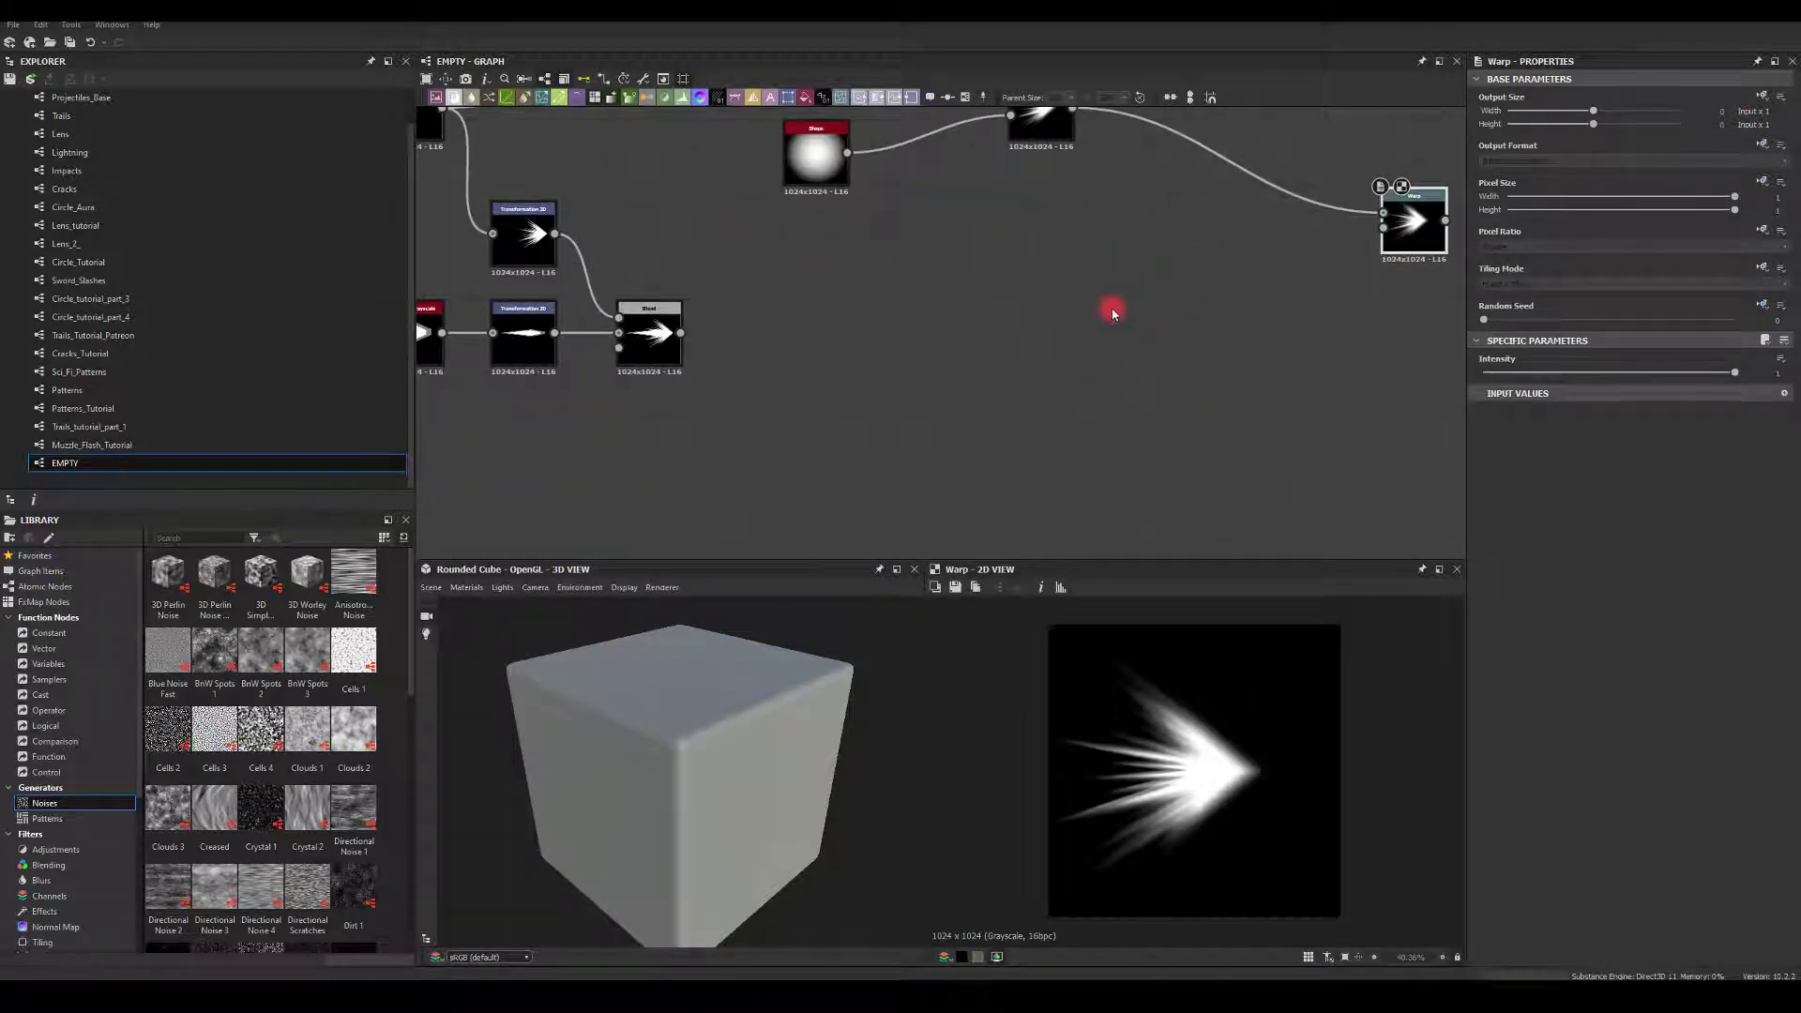
pyautogui.moveTo(1194, 361); pyautogui.dragTo(1140, 396, button='middle')
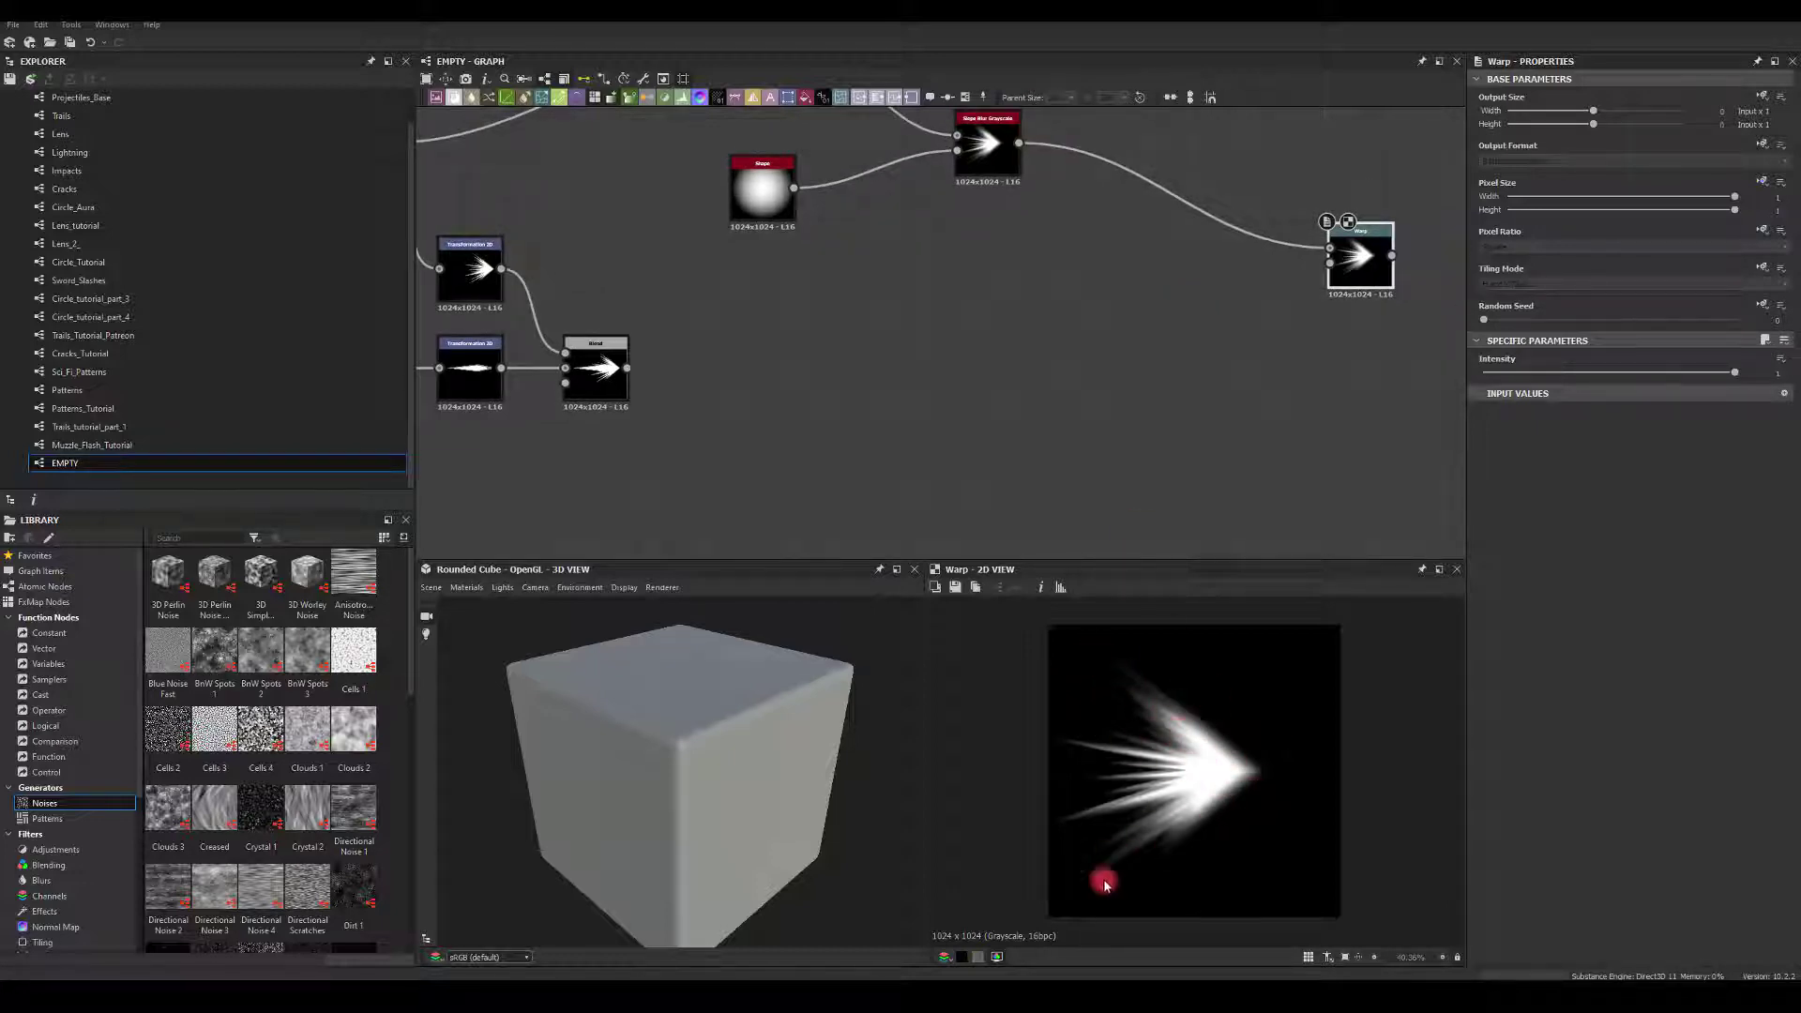
# Add an Anisotropic Noise with Rotate on and a lower Y Amount
pyautogui.moveTo(360, 586); pyautogui.dragTo(970, 358)
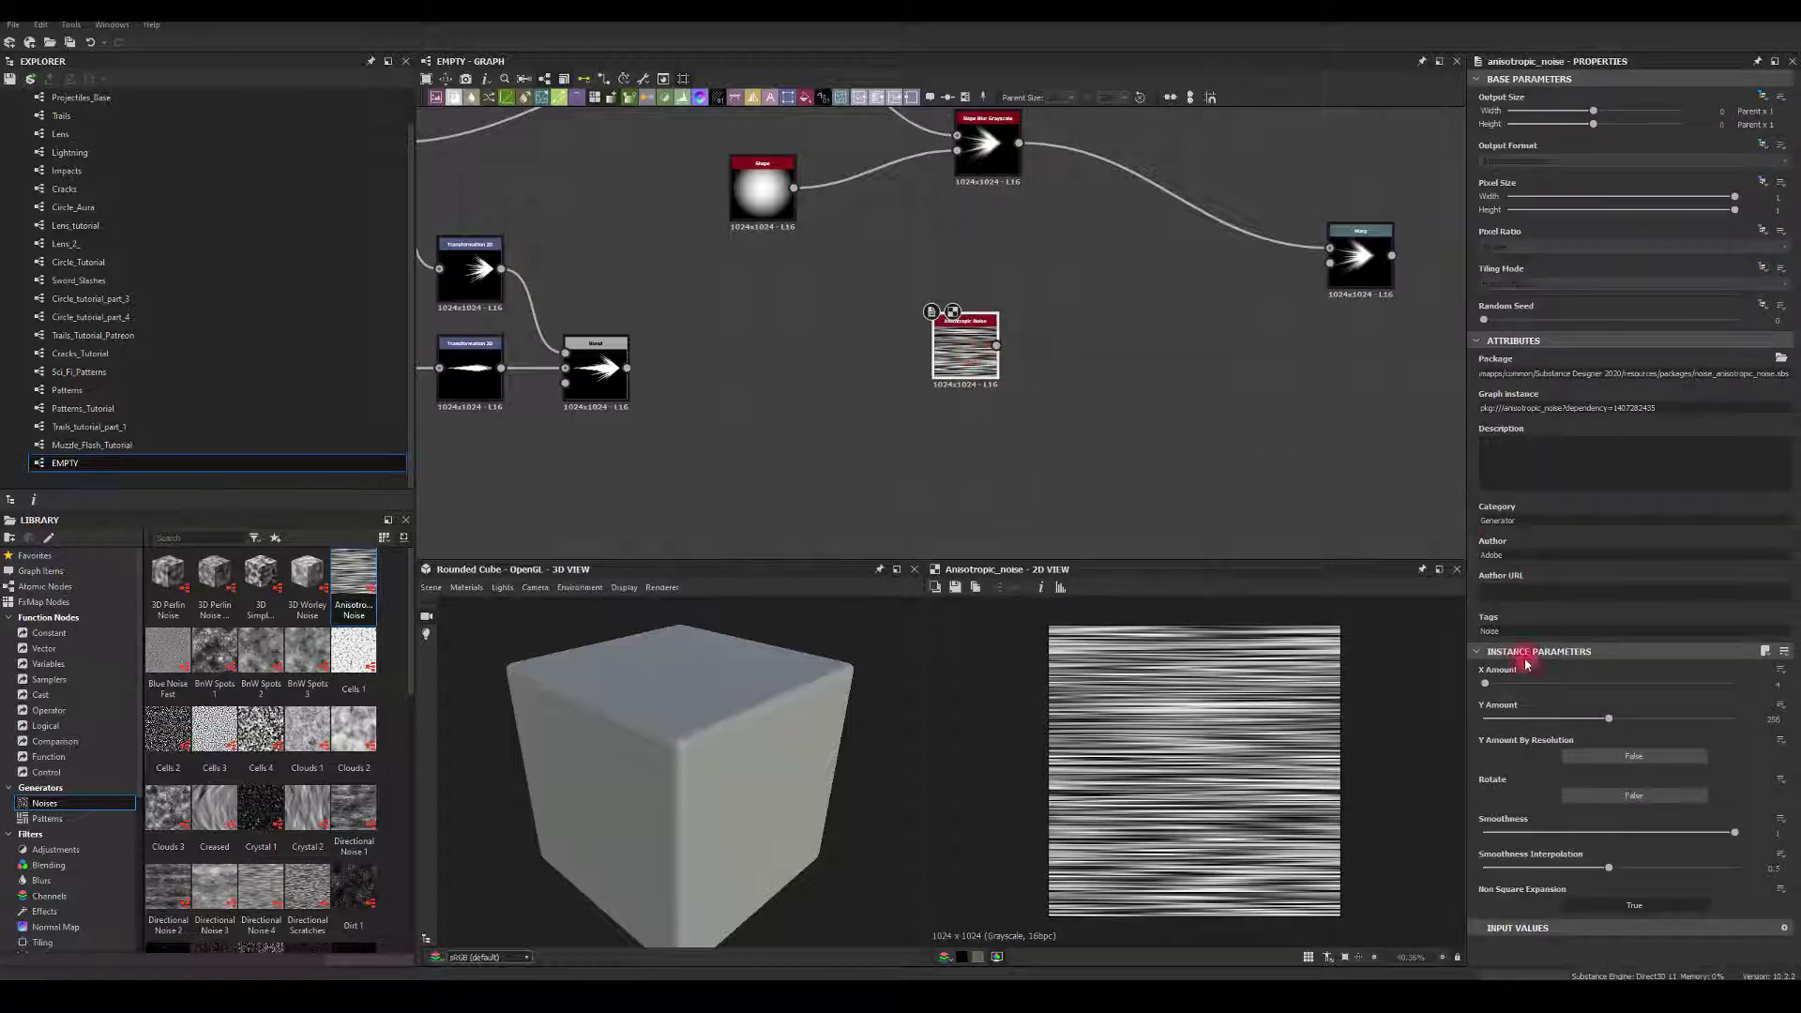
pyautogui.click(1610, 797)
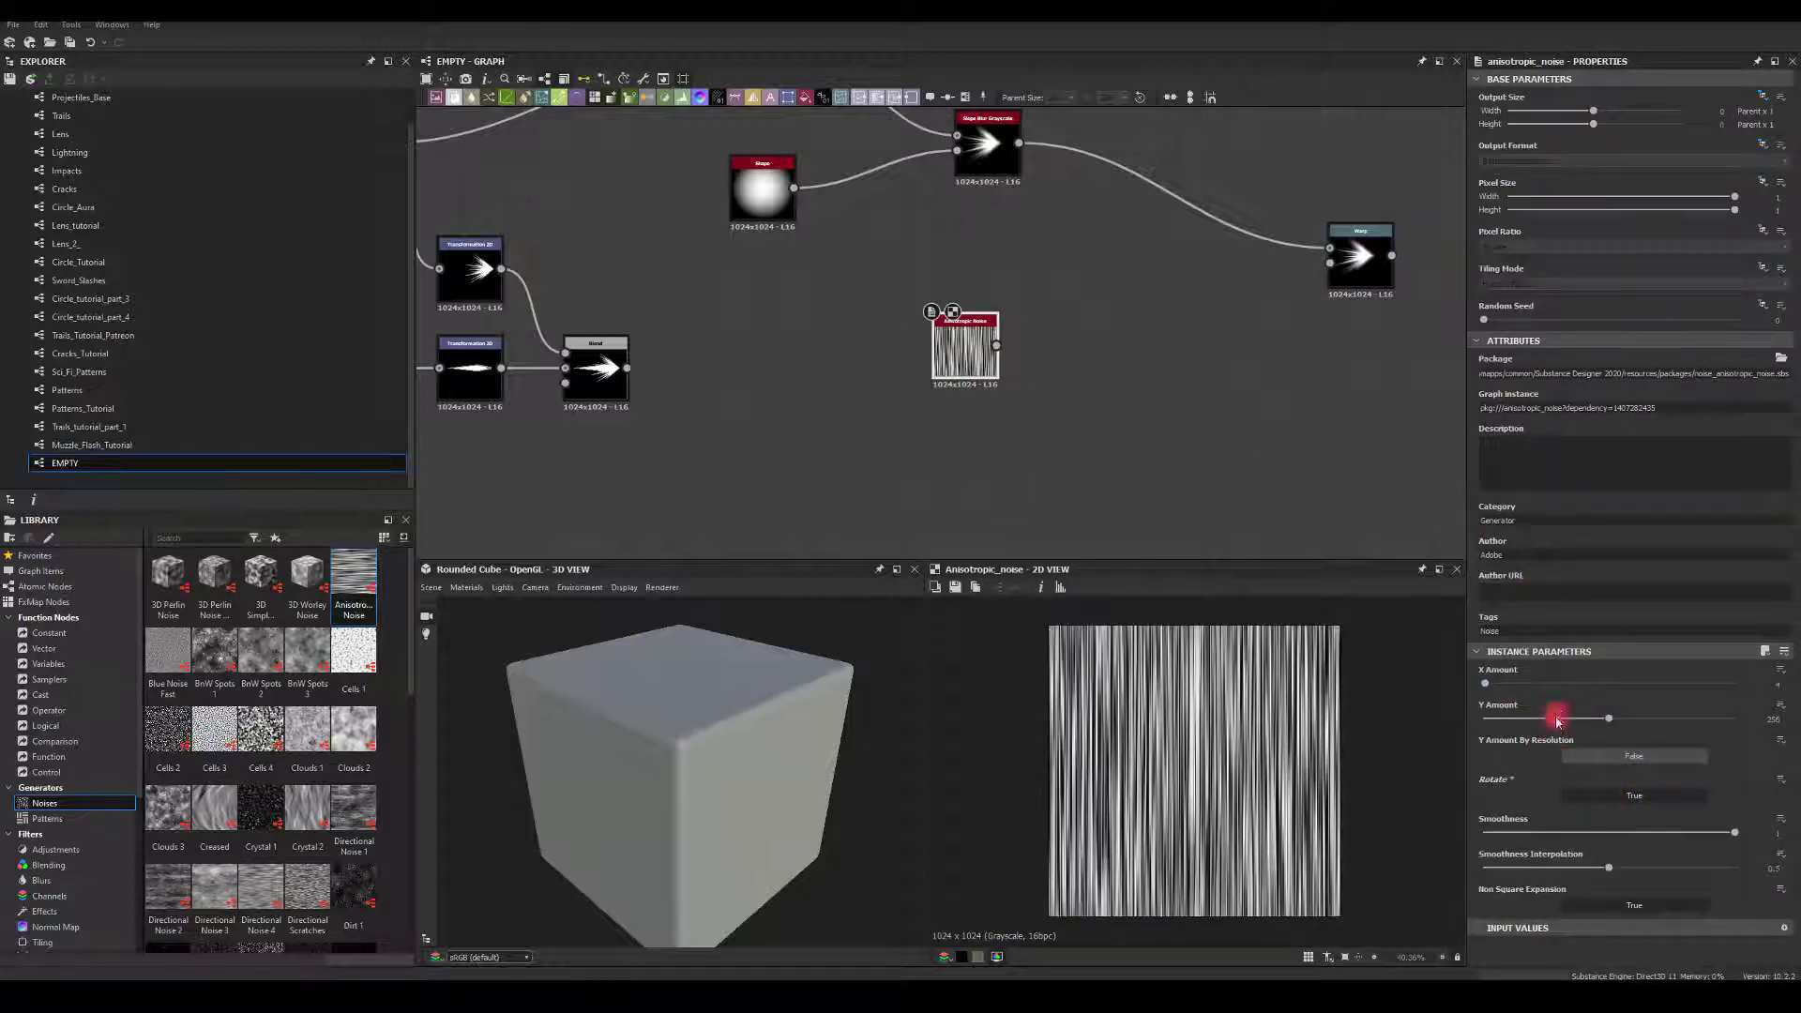
pyautogui.moveTo(1557, 720)
pyautogui.mouseDown()
pyautogui.moveTo(1501, 722)
pyautogui.moveTo(1531, 720)
pyautogui.mouseUp()
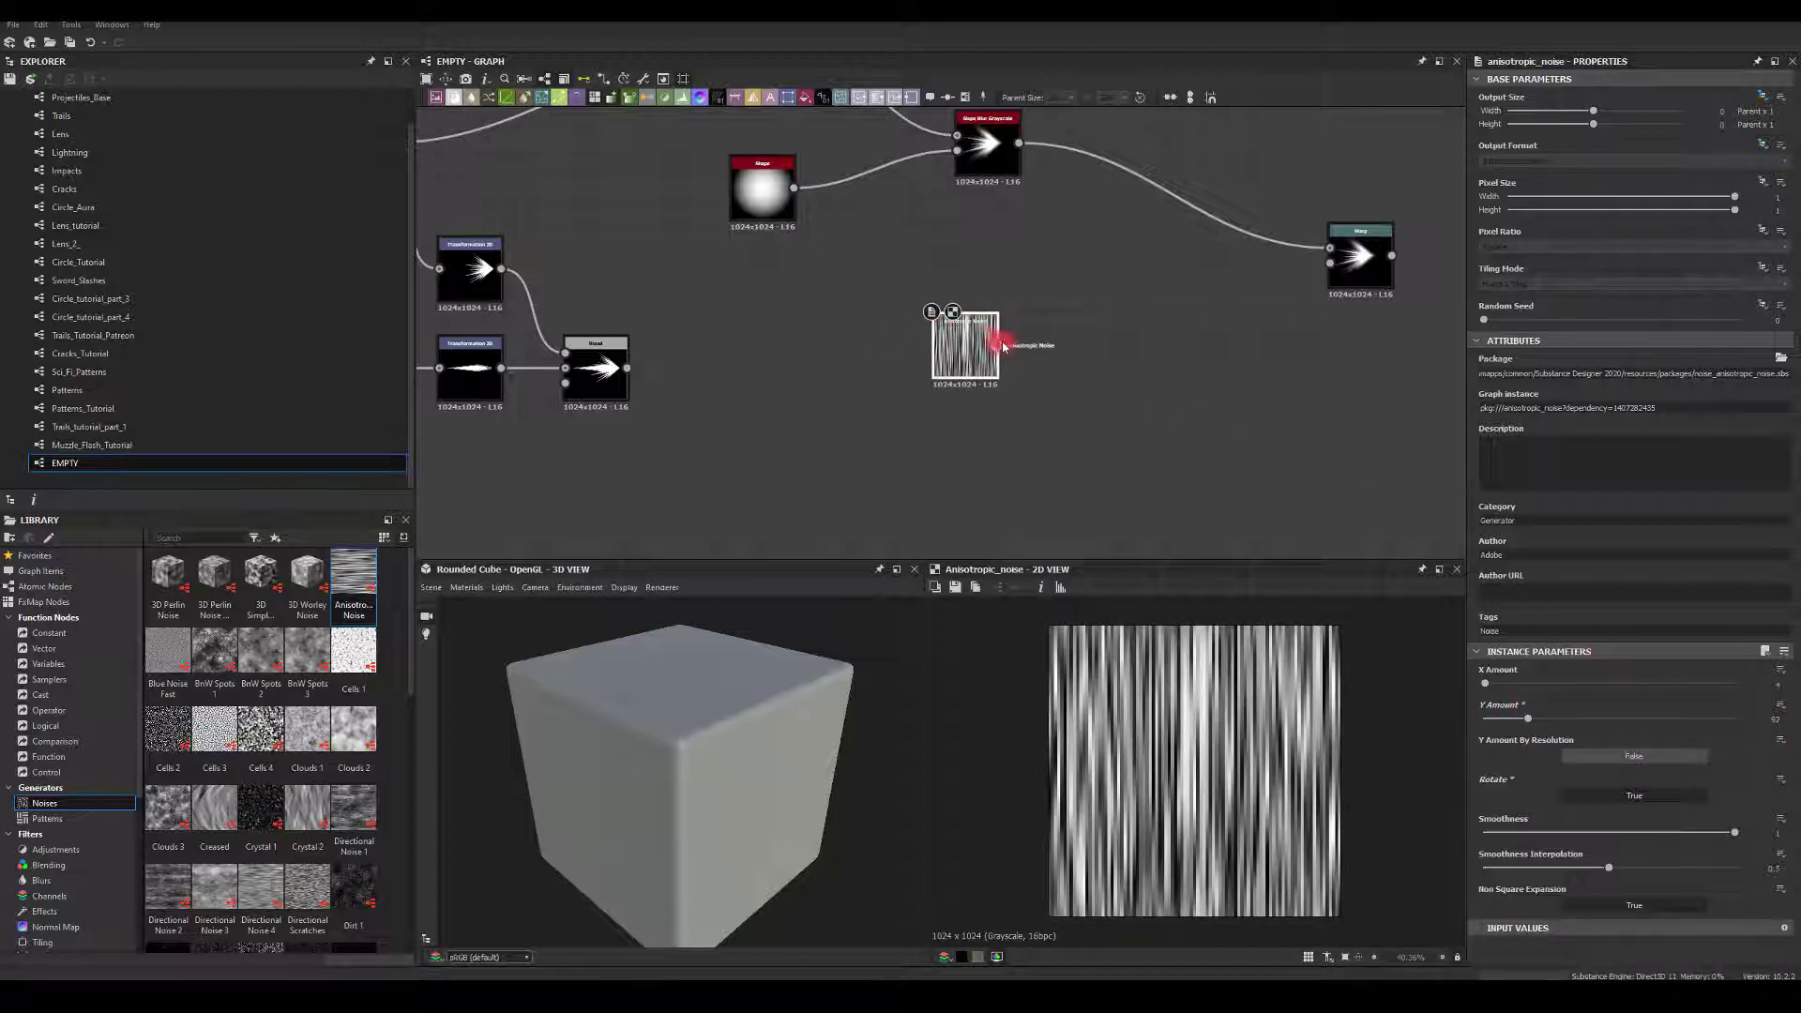
# Chain a Blur HQ Grayscale after the noise with lowered intensity
pyautogui.moveTo(1030, 345); pyautogui.dragTo(1073, 356)
pyautogui.write('blur')
pyautogui.click(1123, 404)
pyautogui.doubleClick(1118, 361)
pyautogui.moveTo(1506, 684); pyautogui.dragTo(1511, 693)
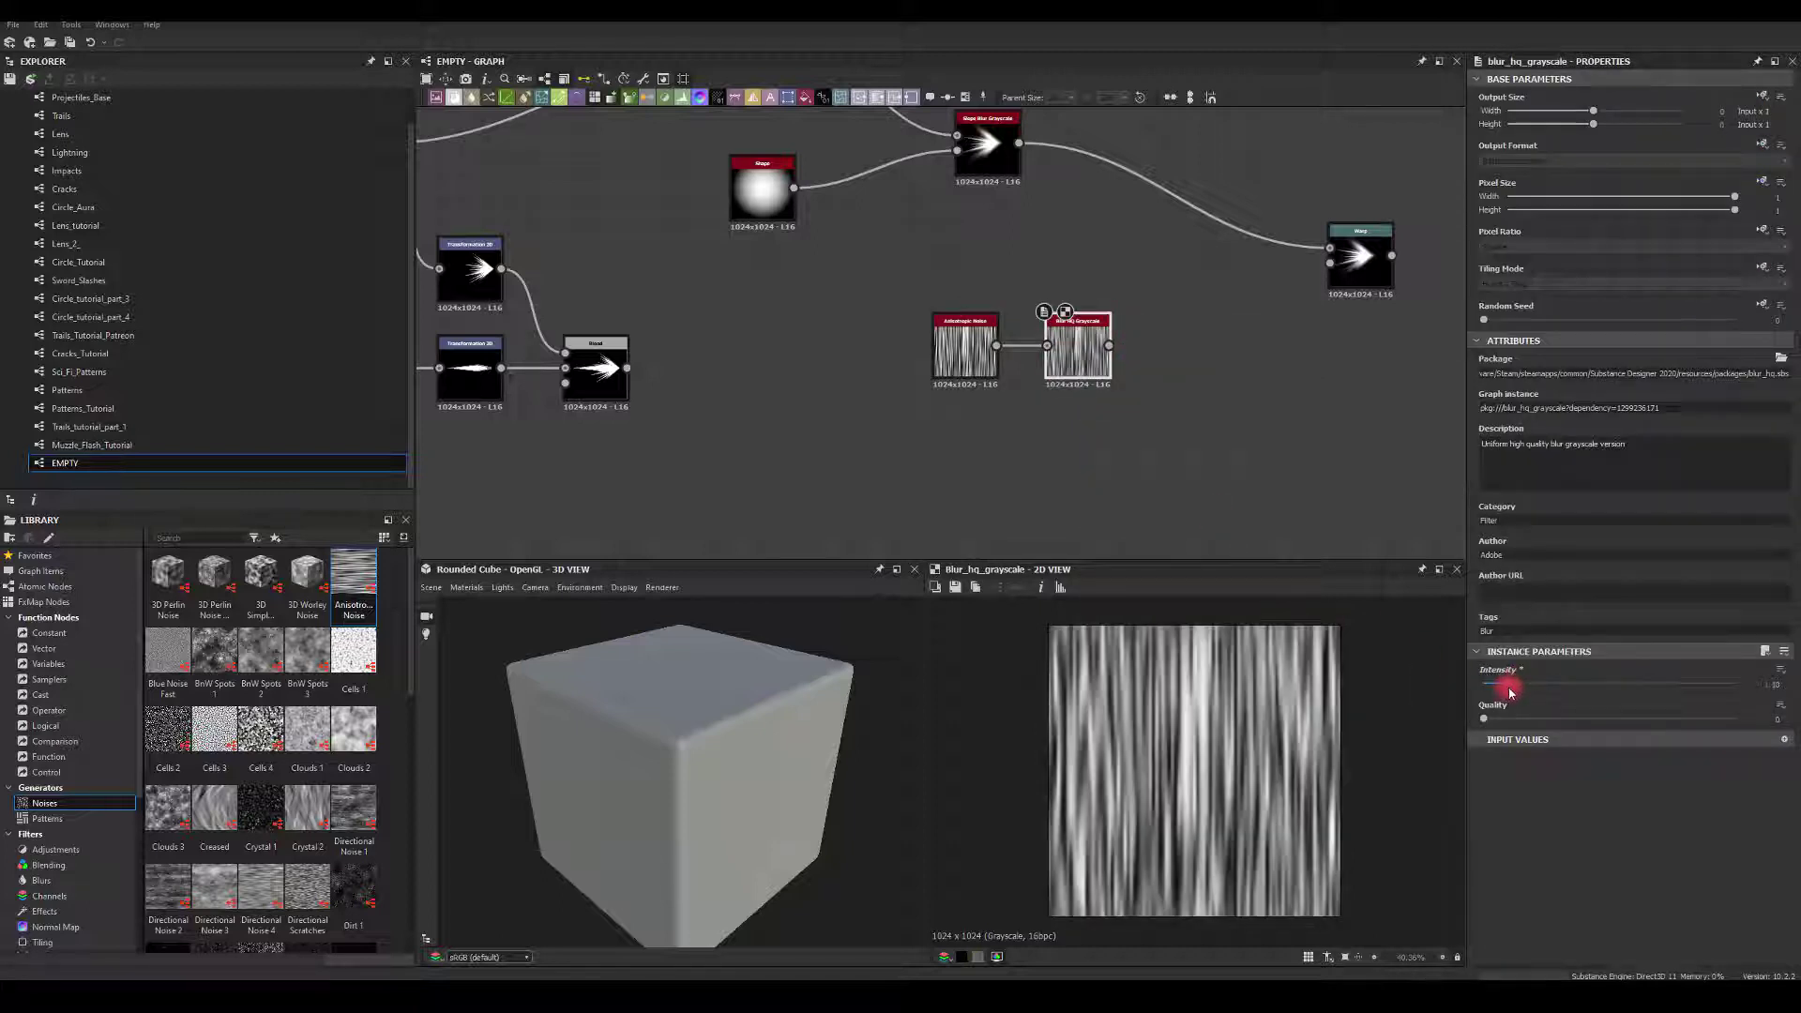
# Follow the blur with Cartesian To Polar Grayscale and a Transformation 2D
pyautogui.moveTo(1109, 345); pyautogui.dragTo(1187, 349)
pyautogui.write('pol')
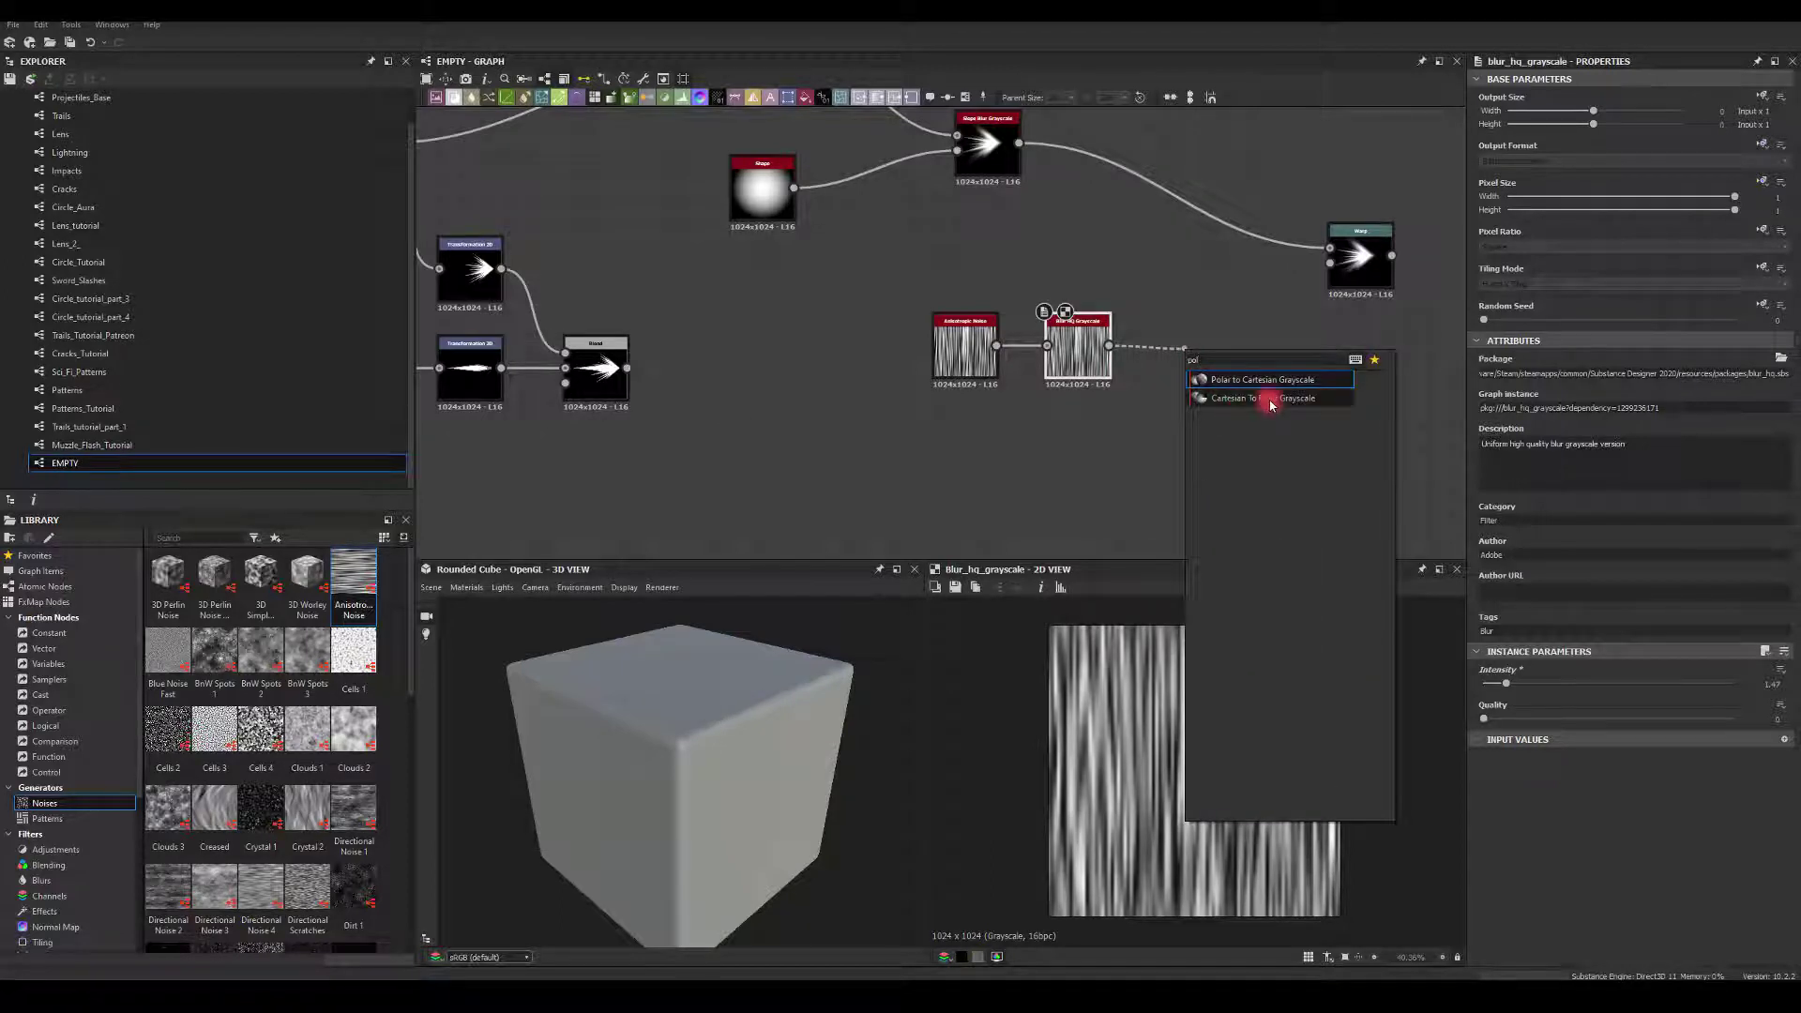
pyautogui.click(1270, 406)
pyautogui.moveTo(1213, 349); pyautogui.dragTo(1277, 349)
pyautogui.write('tra')
pyautogui.click(1315, 398)
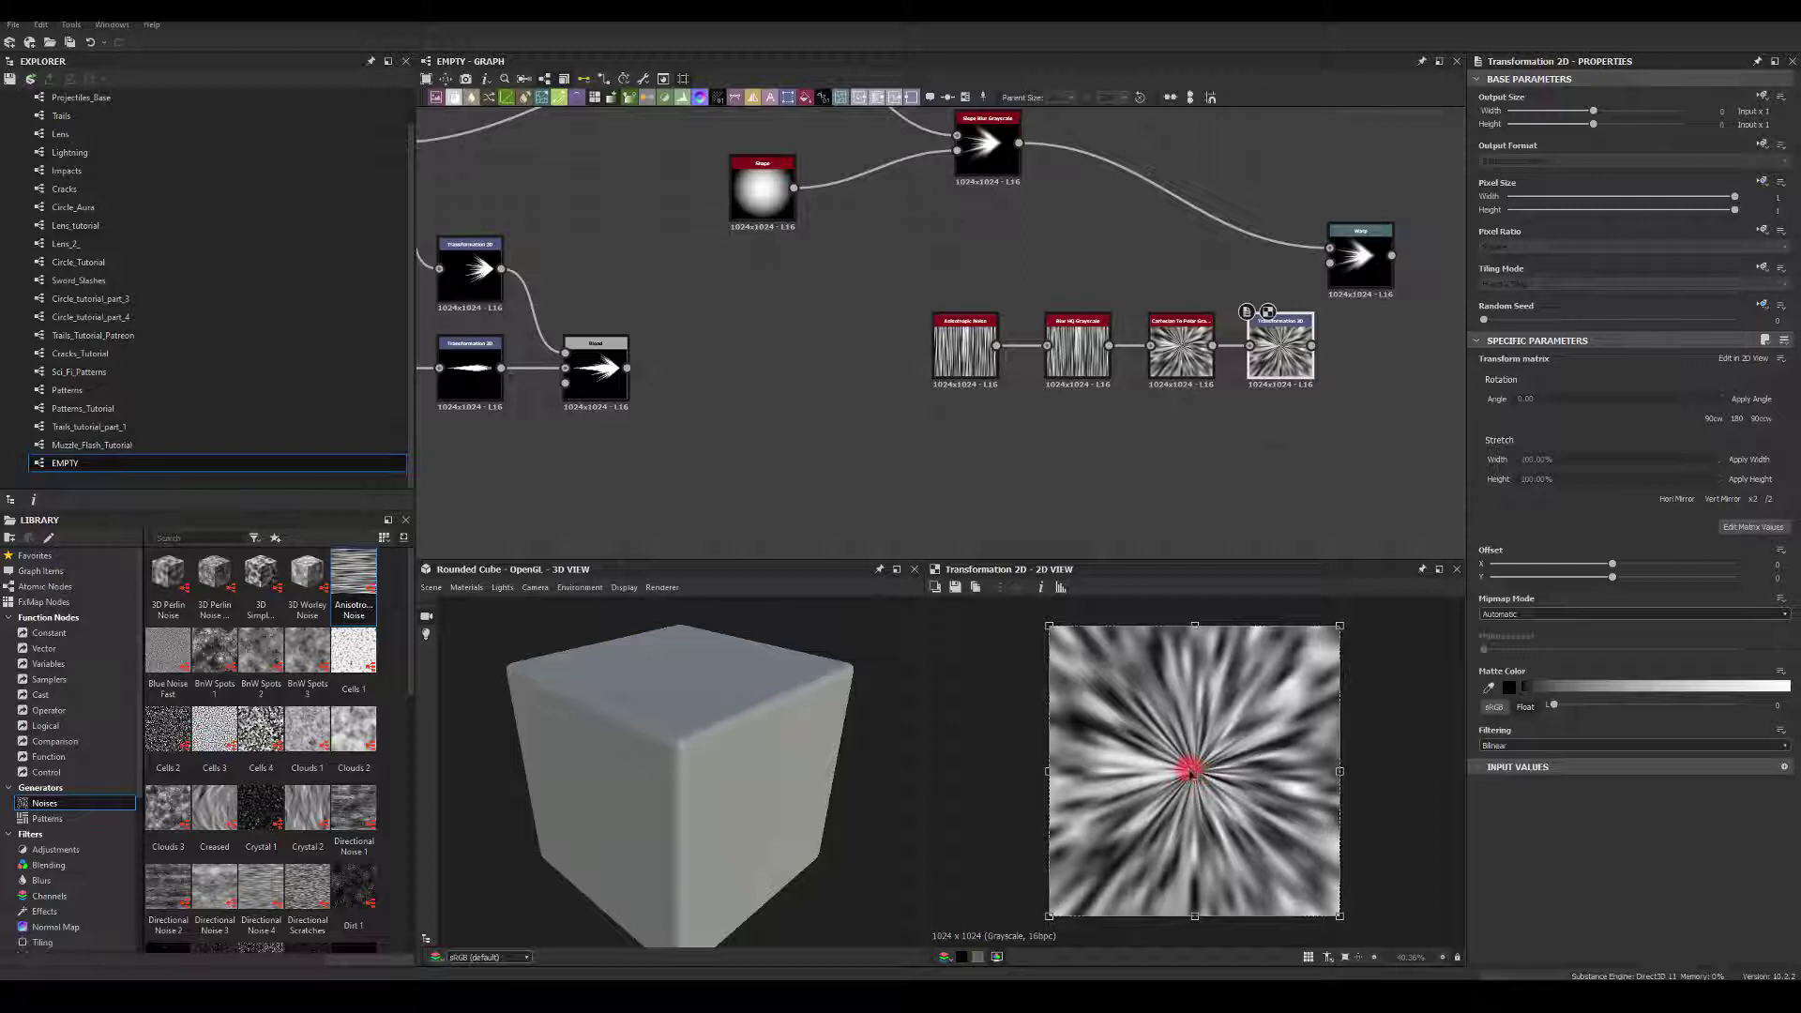
pyautogui.click(1363, 252)
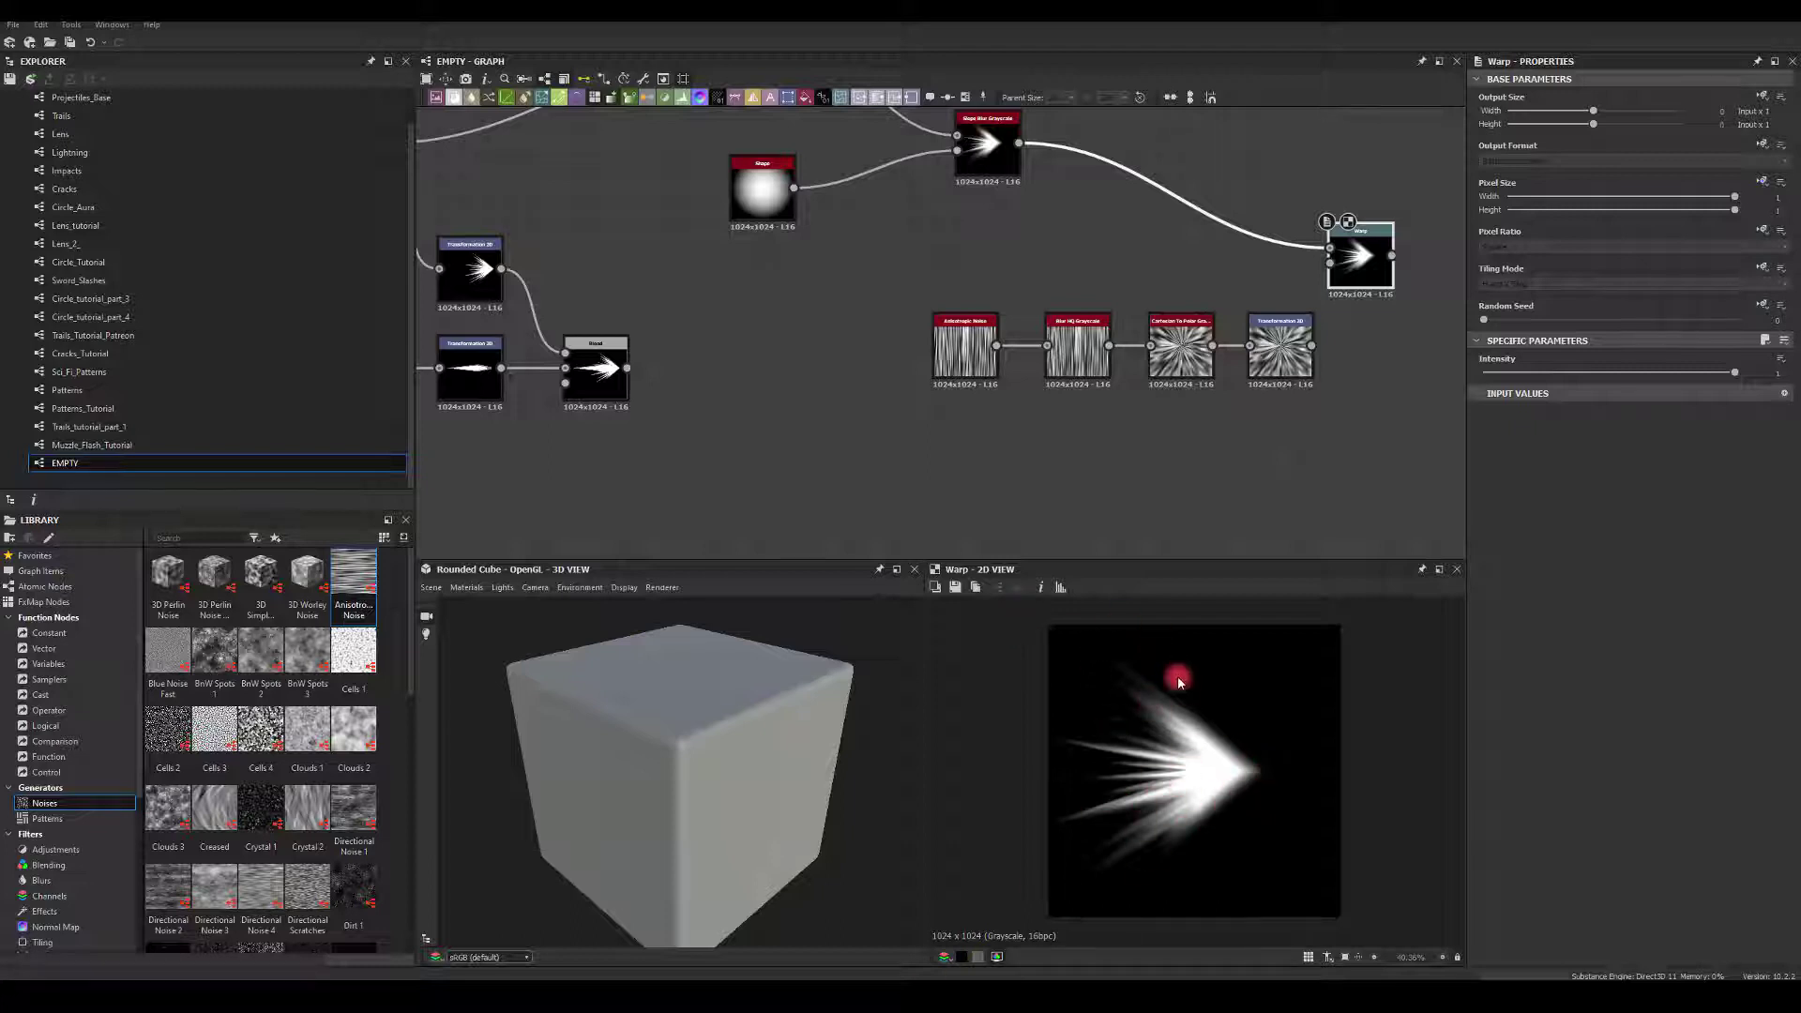
# Feed the transformed radial noise into Warp's second input and set Warp Intensity to 0.04
pyautogui.moveTo(1311, 449); pyautogui.dragTo(1028, 498, button='middle')
pyautogui.moveTo(1070, 303); pyautogui.dragTo(1185, 259)
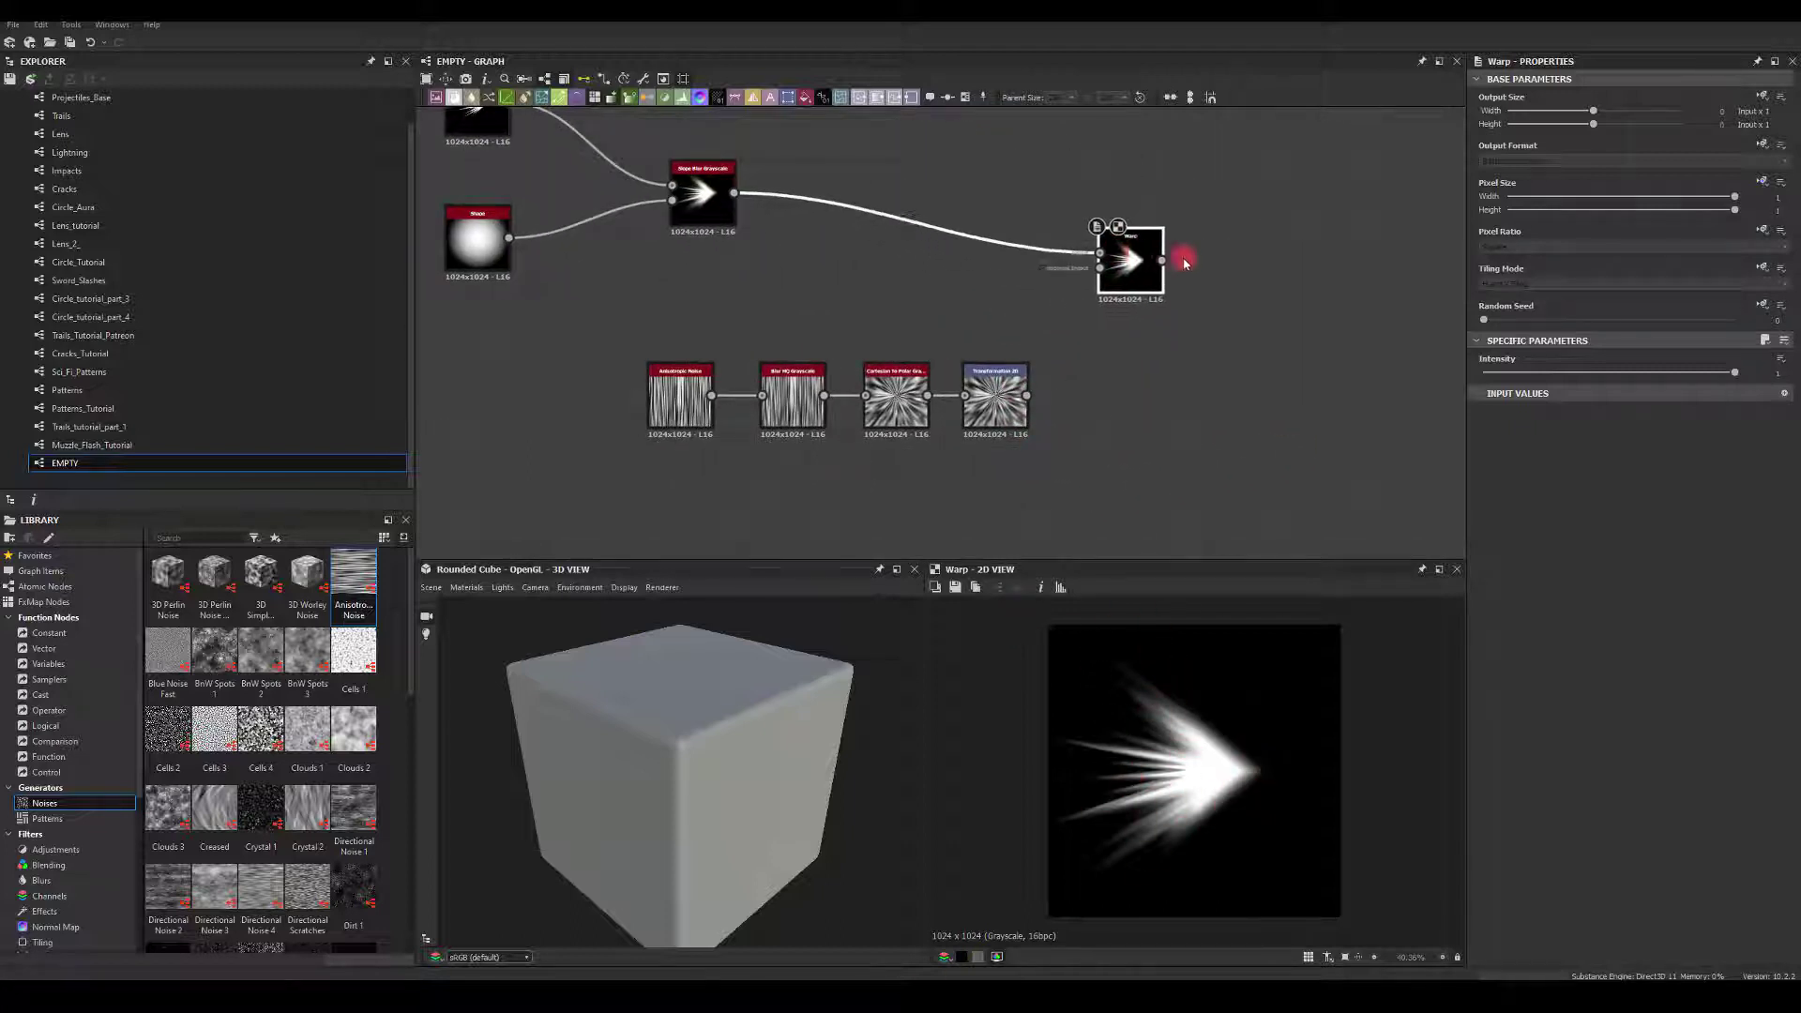
pyautogui.moveTo(1029, 397); pyautogui.dragTo(1160, 268)
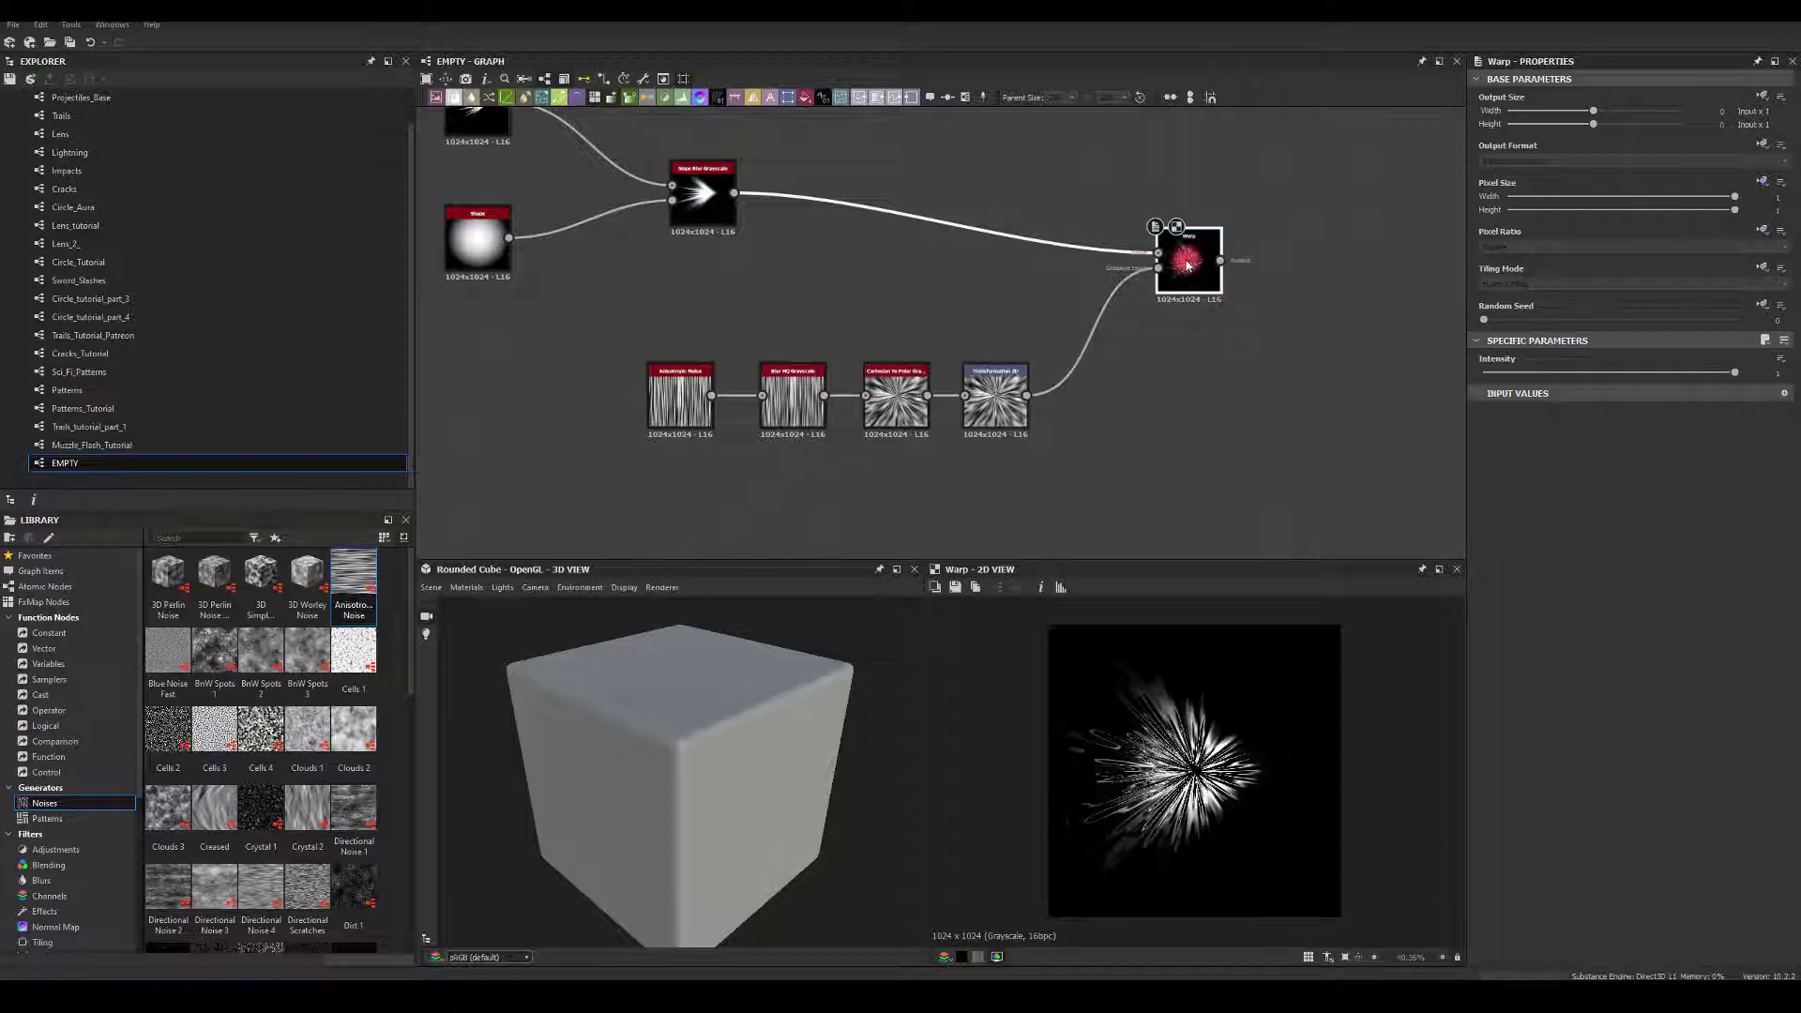
pyautogui.click(1181, 381)
pyautogui.click(1483, 430)
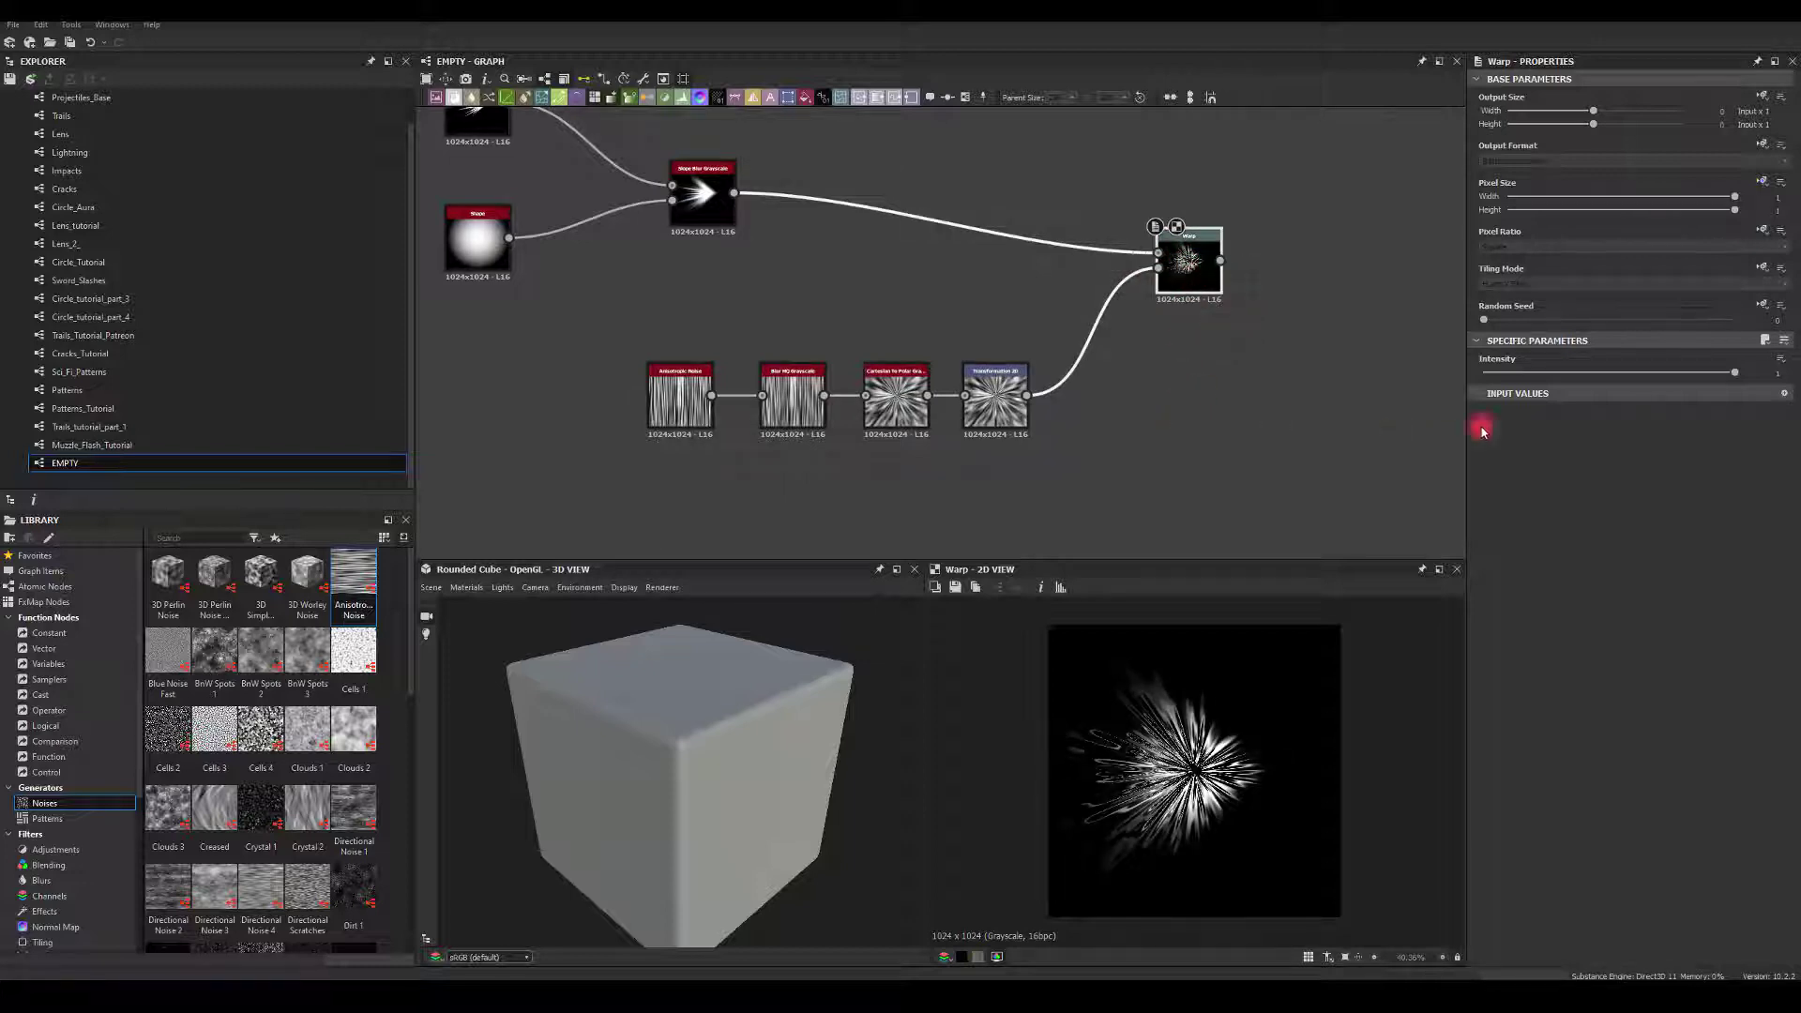
pyautogui.moveTo(1731, 398)
pyautogui.mouseDown()
pyautogui.moveTo(1480, 378)
pyautogui.moveTo(1511, 386)
pyautogui.moveTo(1490, 399)
pyautogui.mouseUp()
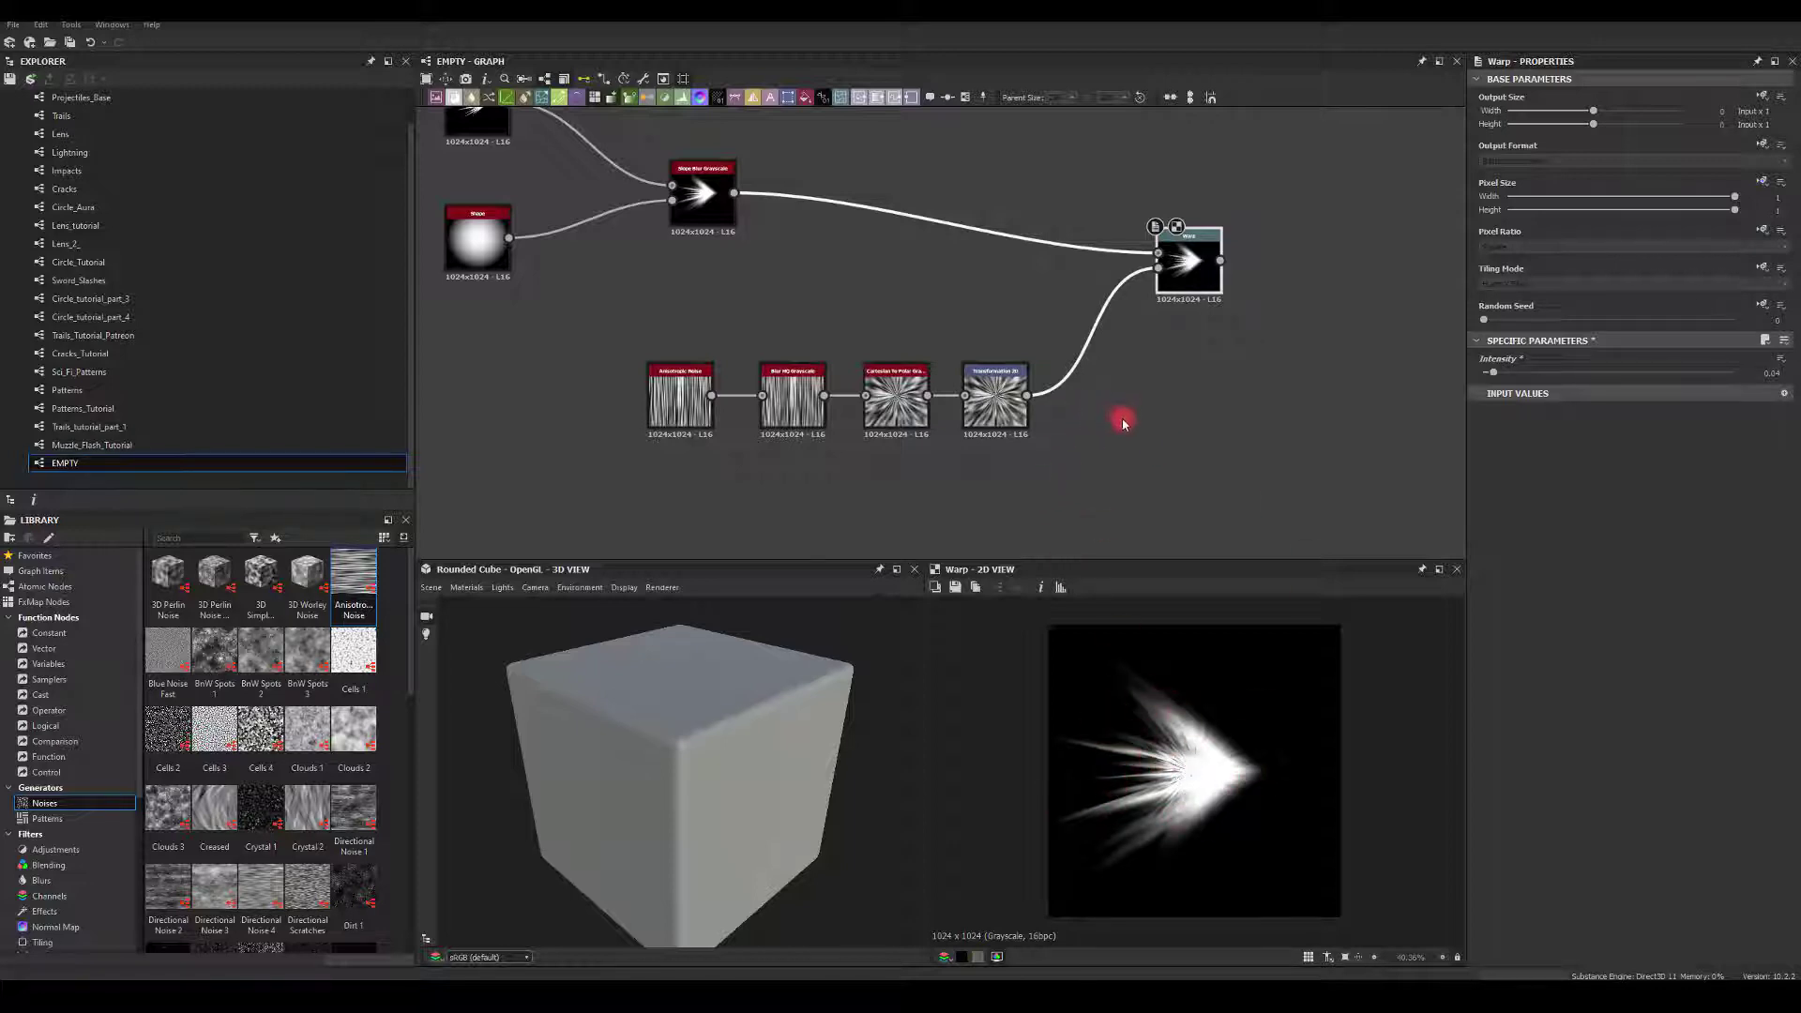
# Adjust the radial noise Transformation 2D's Offset X so the streaks sit under the burst
pyautogui.click(995, 401)
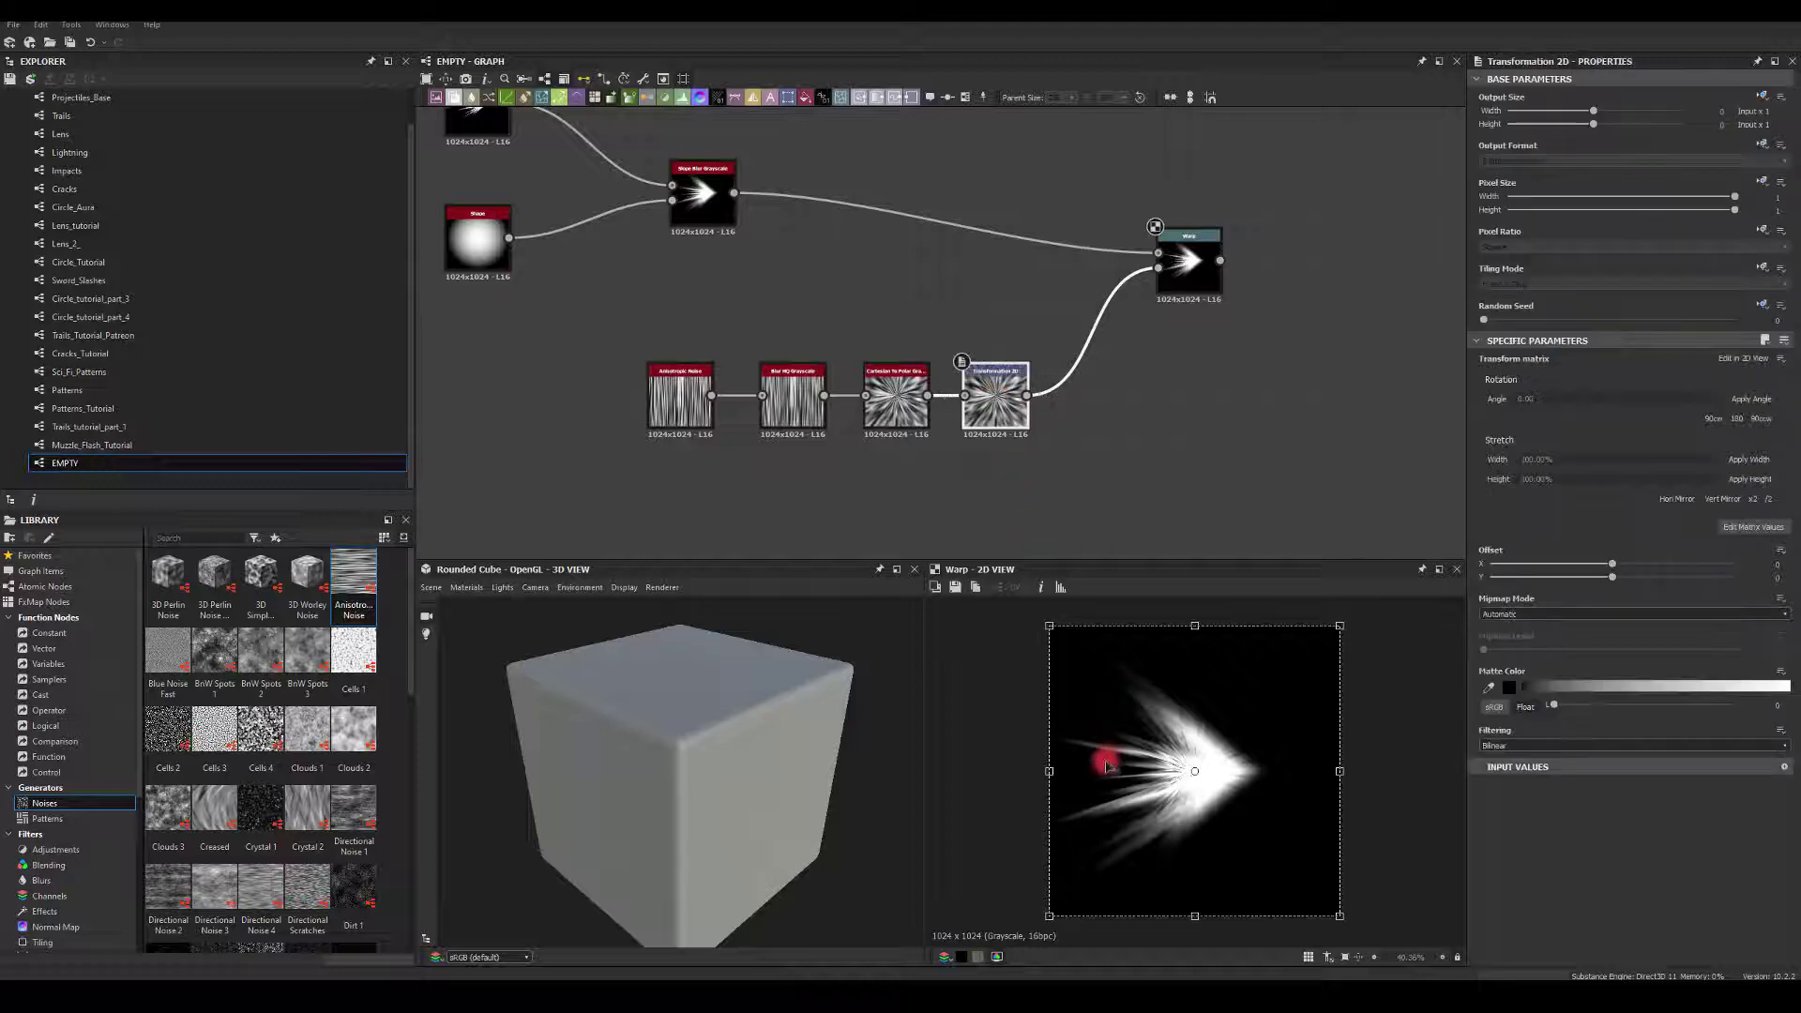
pyautogui.moveTo(1100, 772); pyautogui.dragTo(1189, 787)
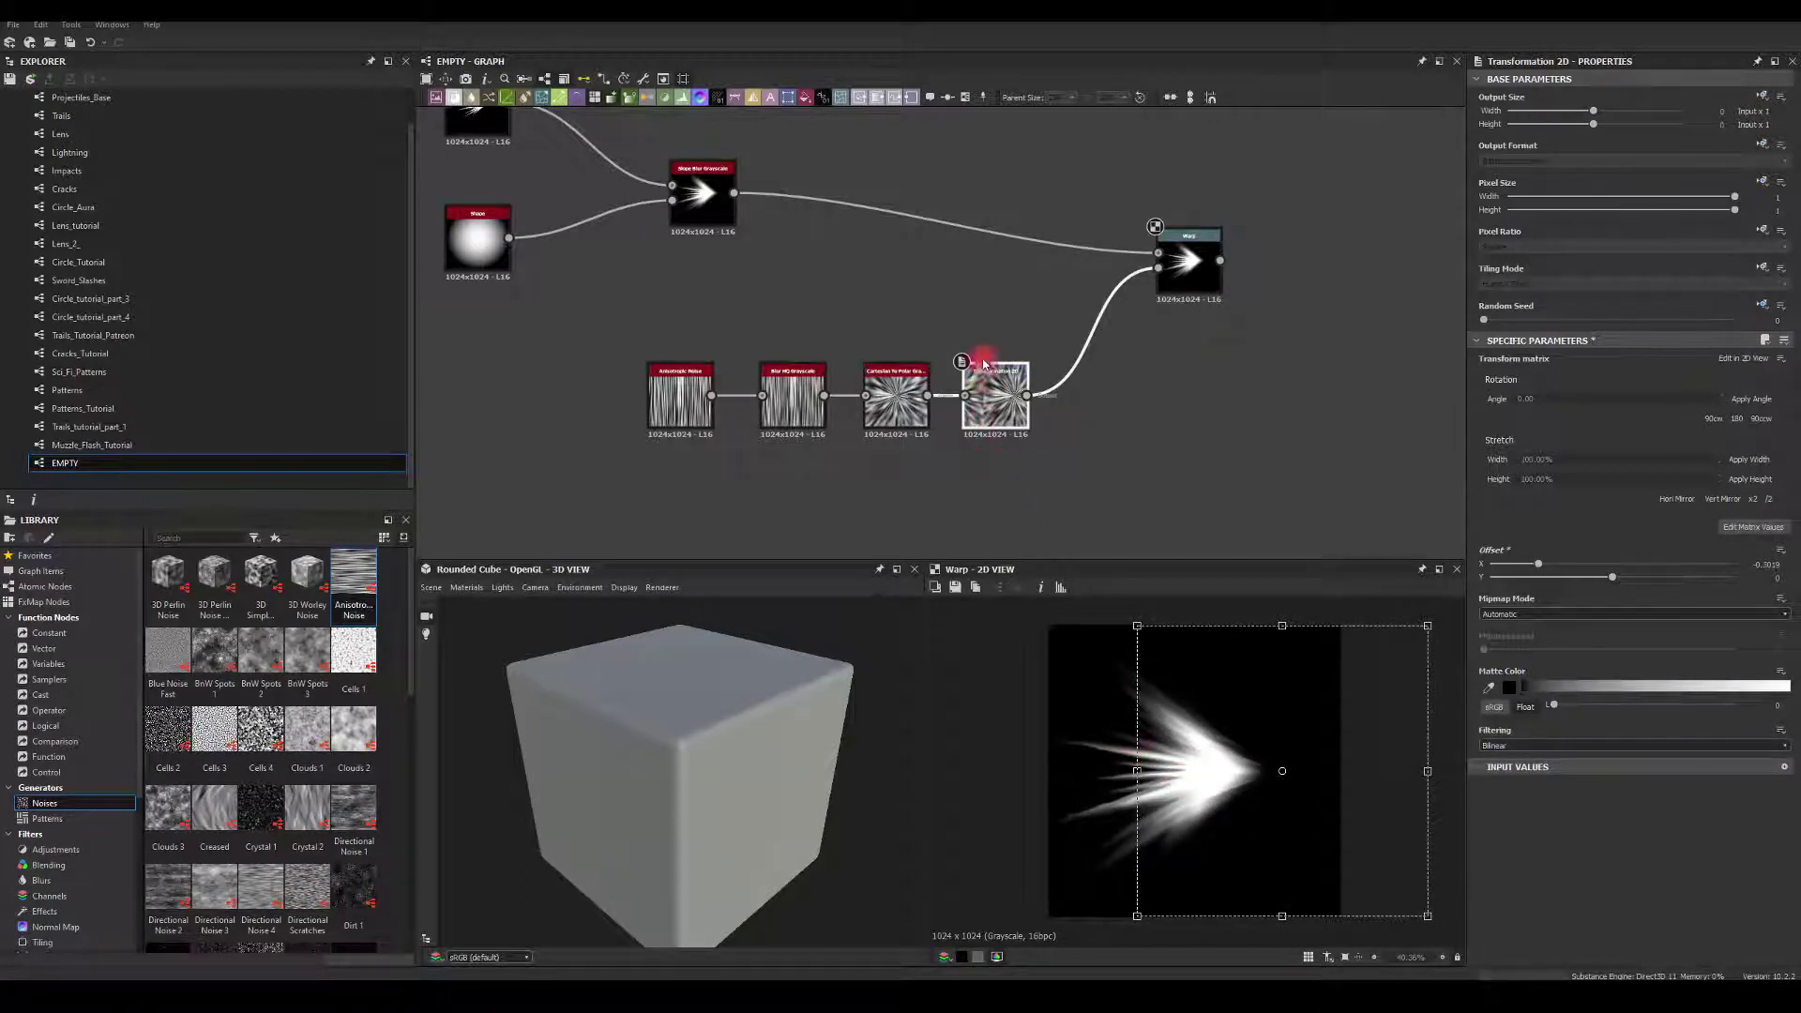
pyautogui.doubleClick(987, 402)
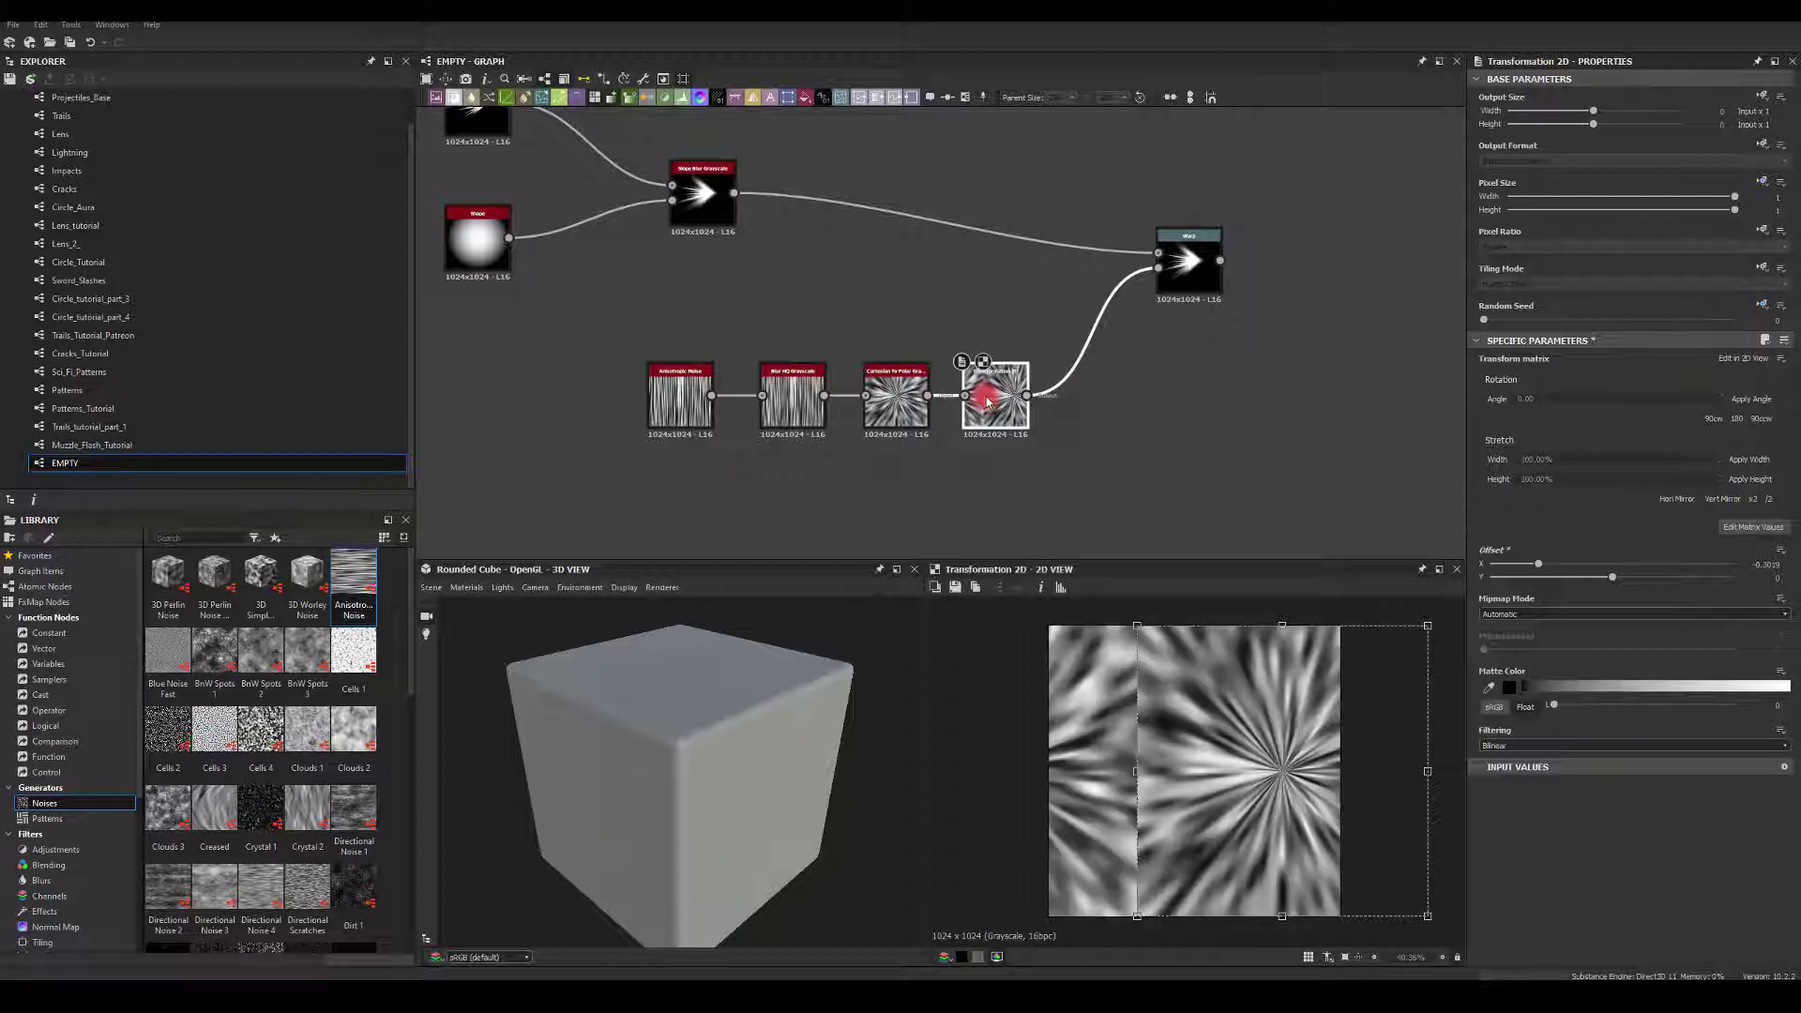
pyautogui.moveTo(1133, 636); pyautogui.dragTo(1133, 636)
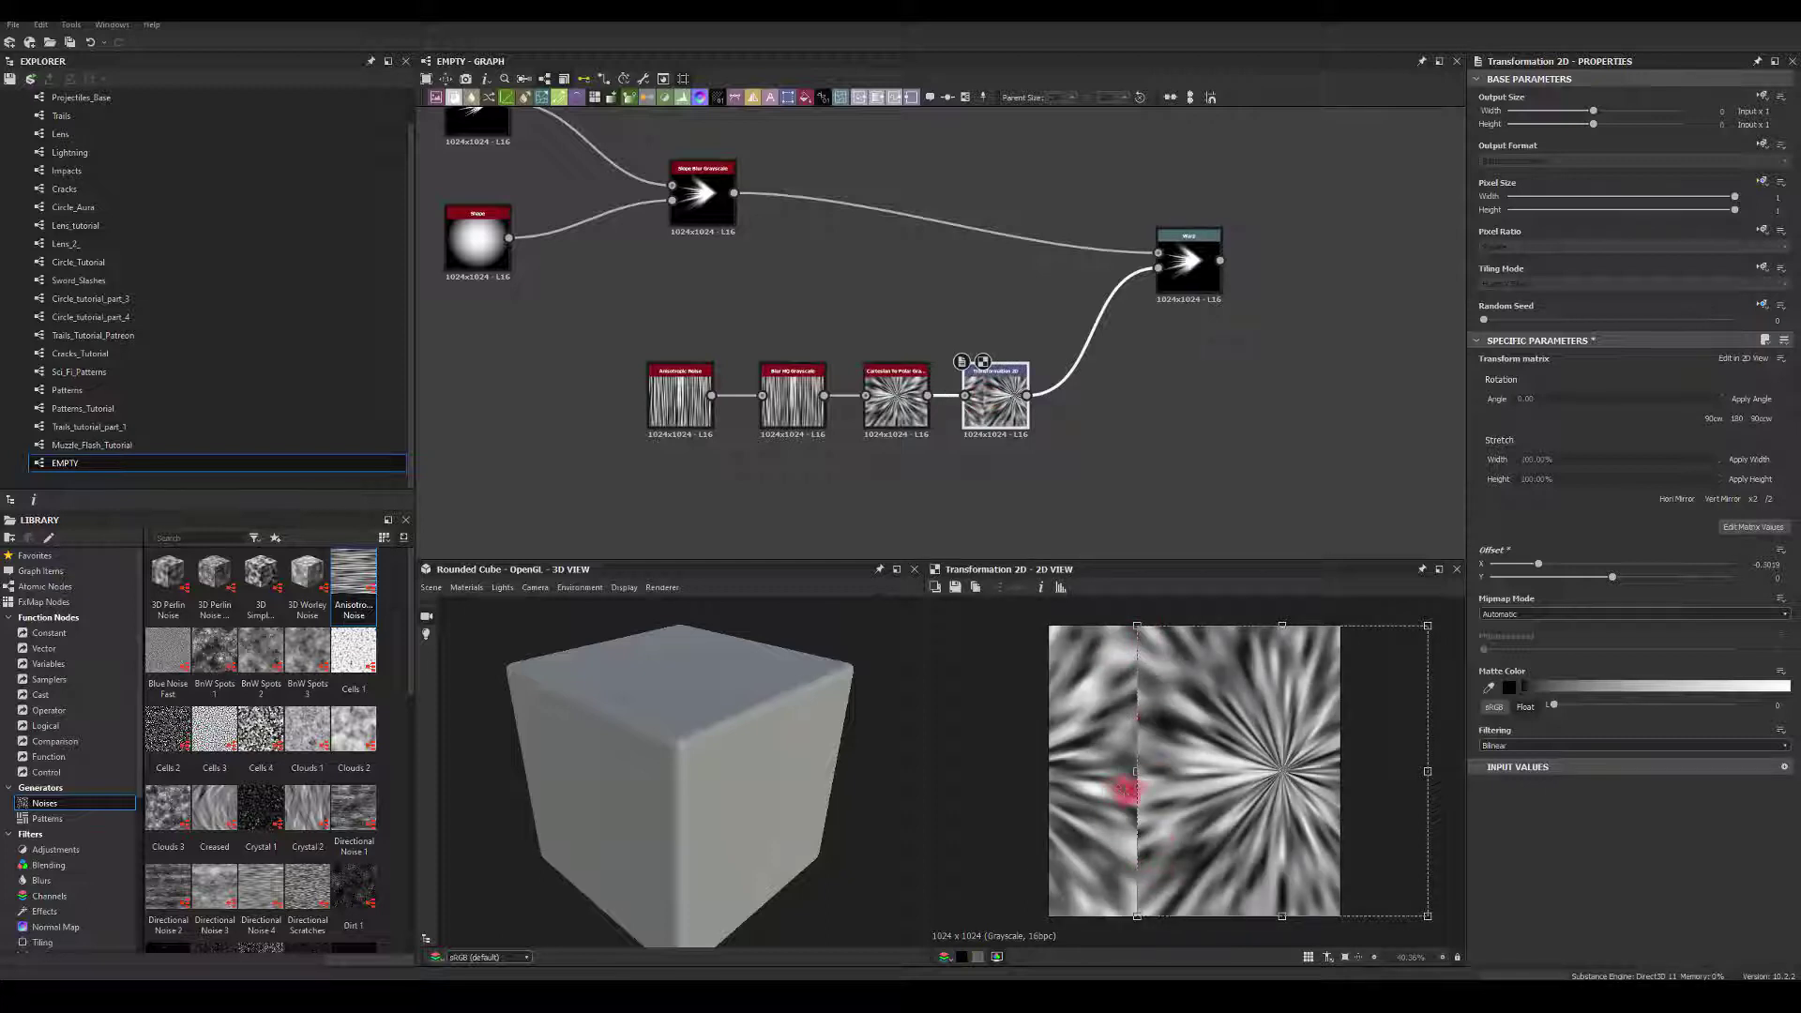
pyautogui.moveTo(1137, 771); pyautogui.dragTo(1175, 750)
pyautogui.doubleClick(1189, 259)
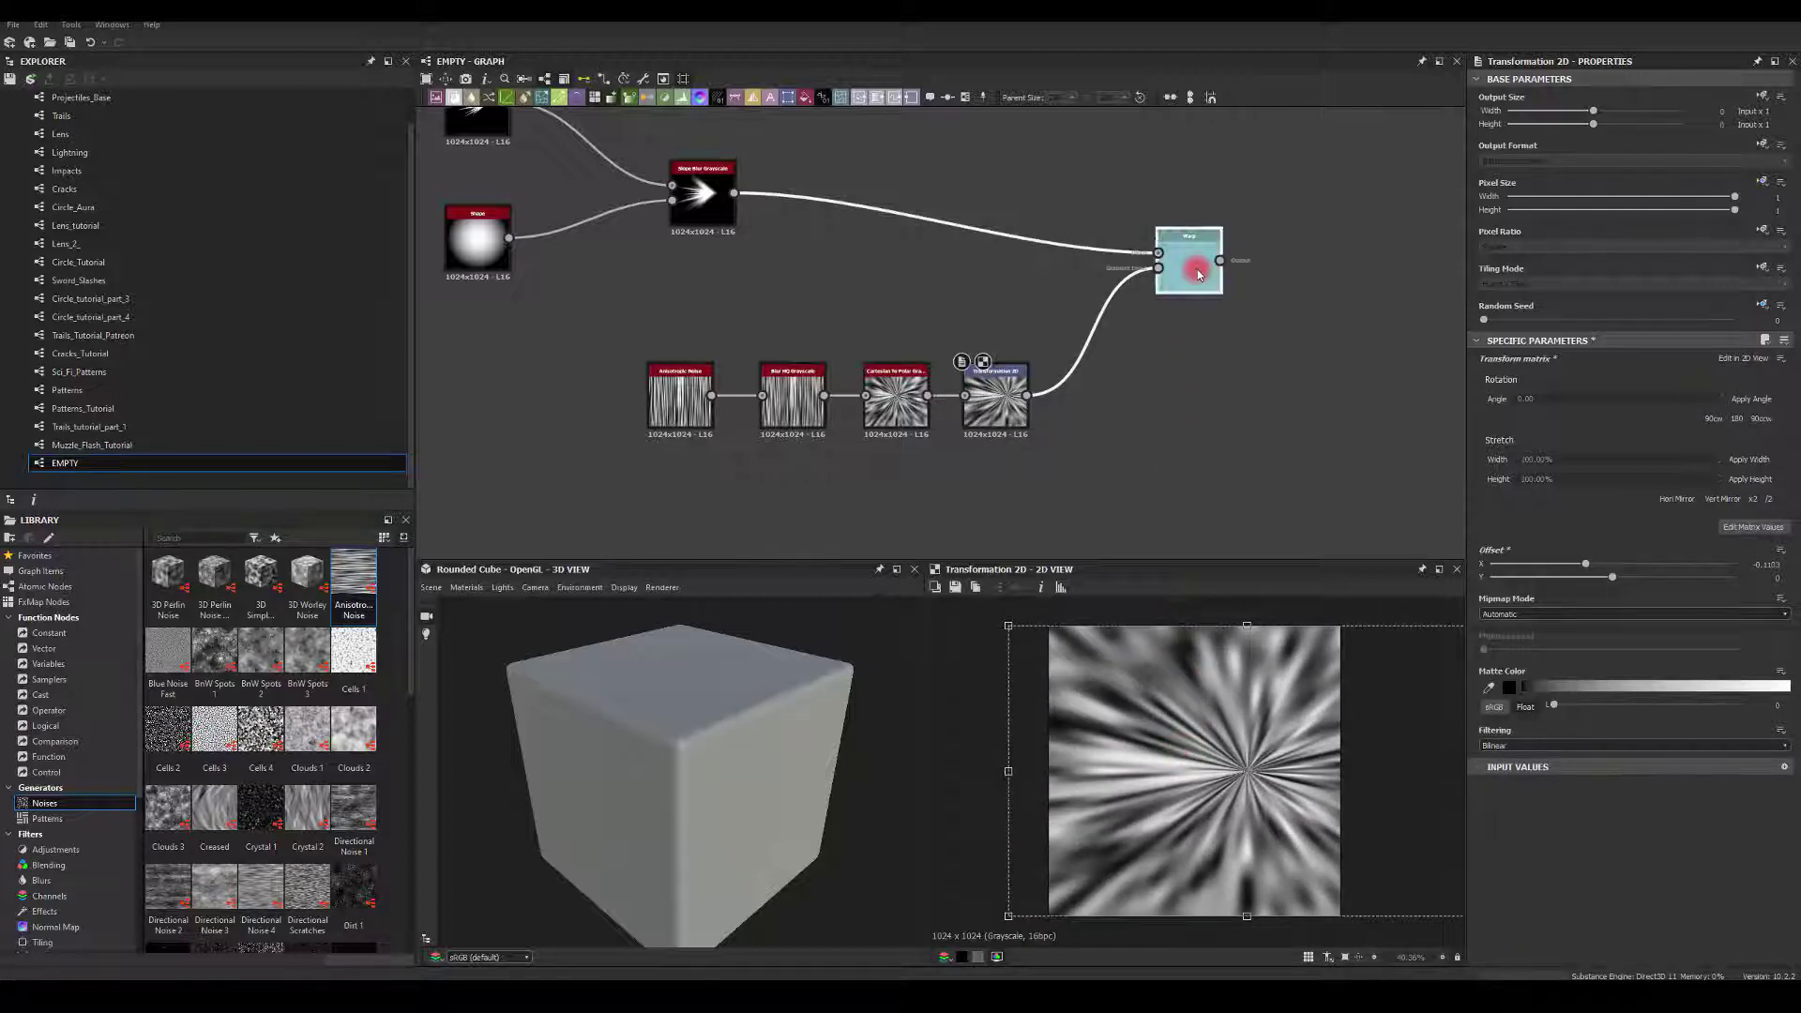
pyautogui.click(1019, 385)
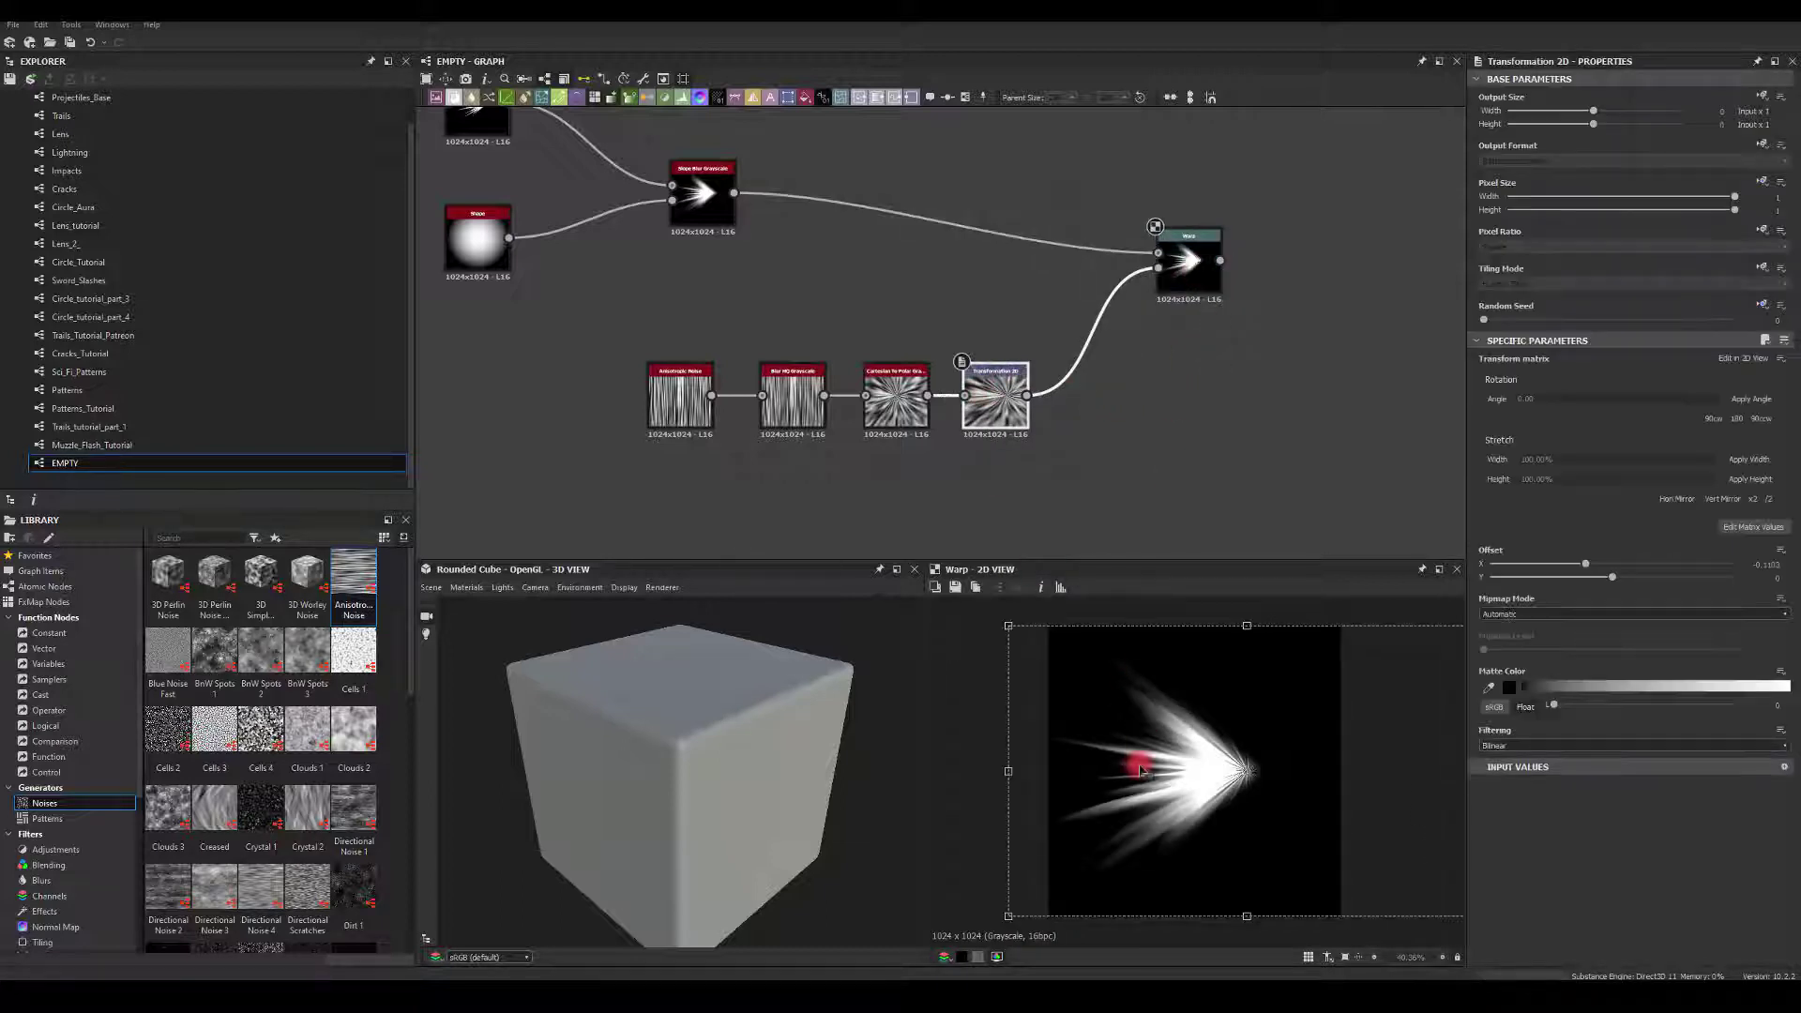
pyautogui.moveTo(1137, 766); pyautogui.dragTo(1180, 771)
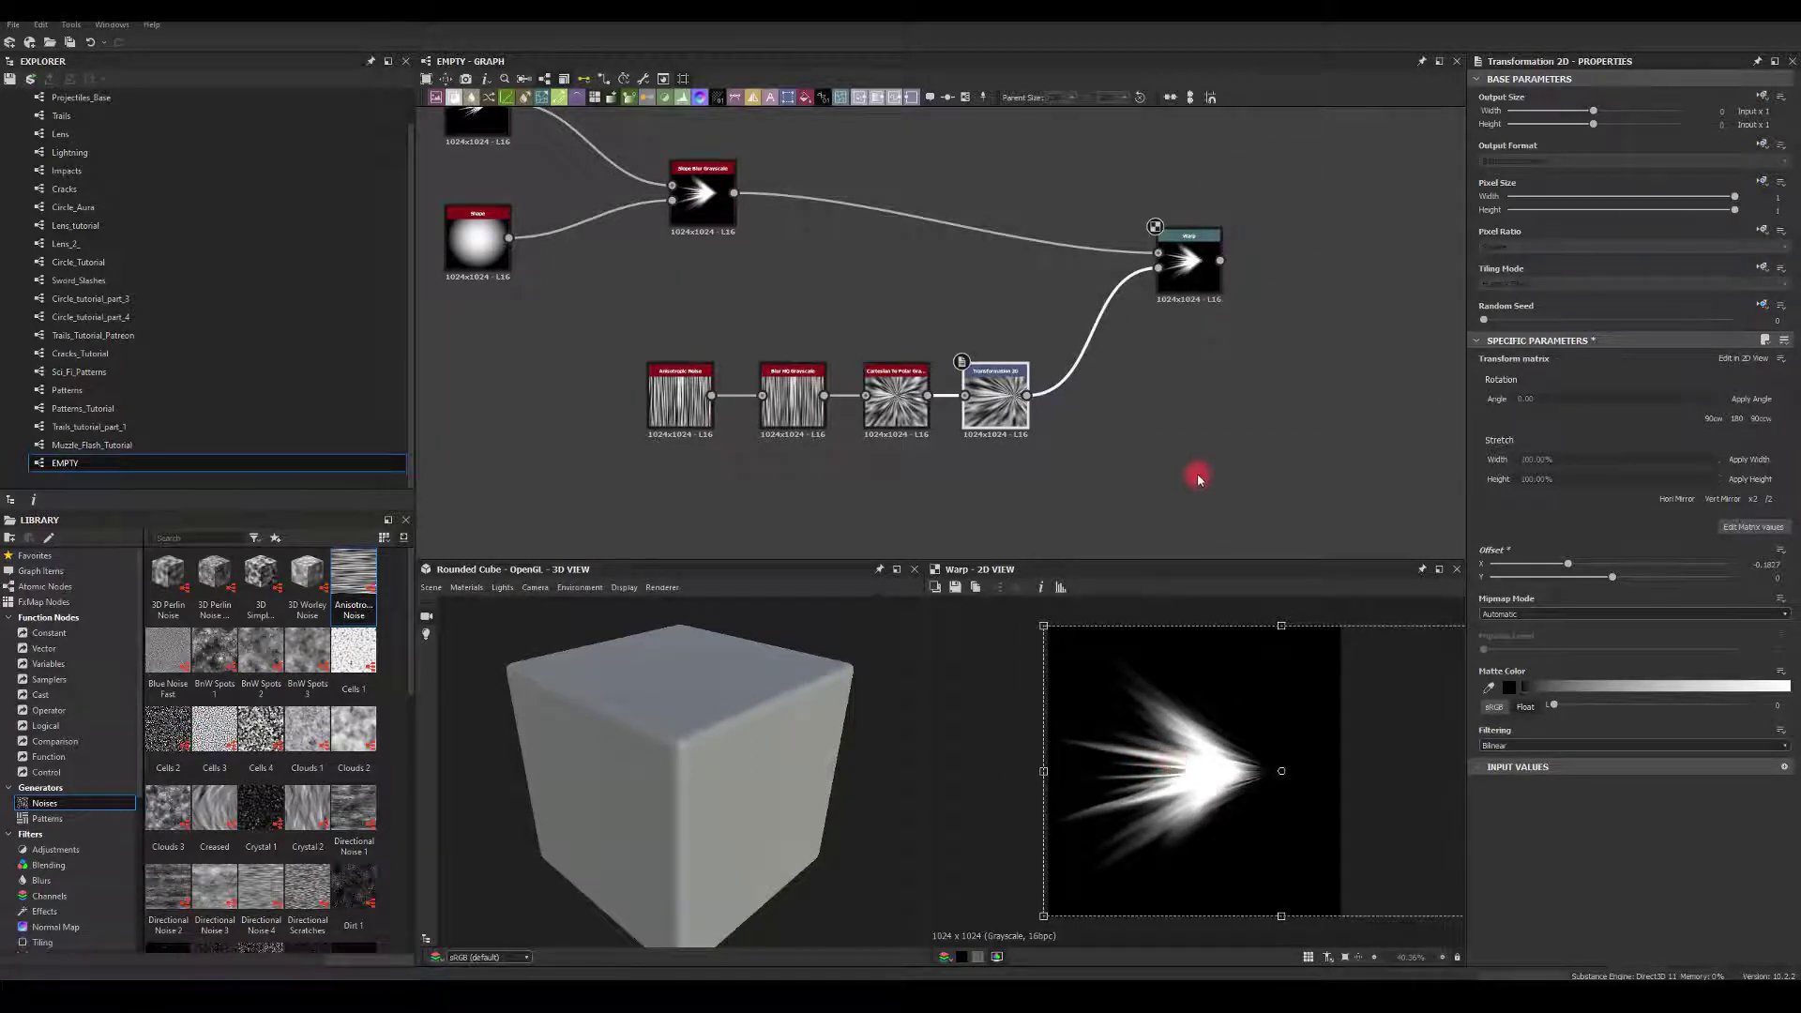
pyautogui.click(1205, 420)
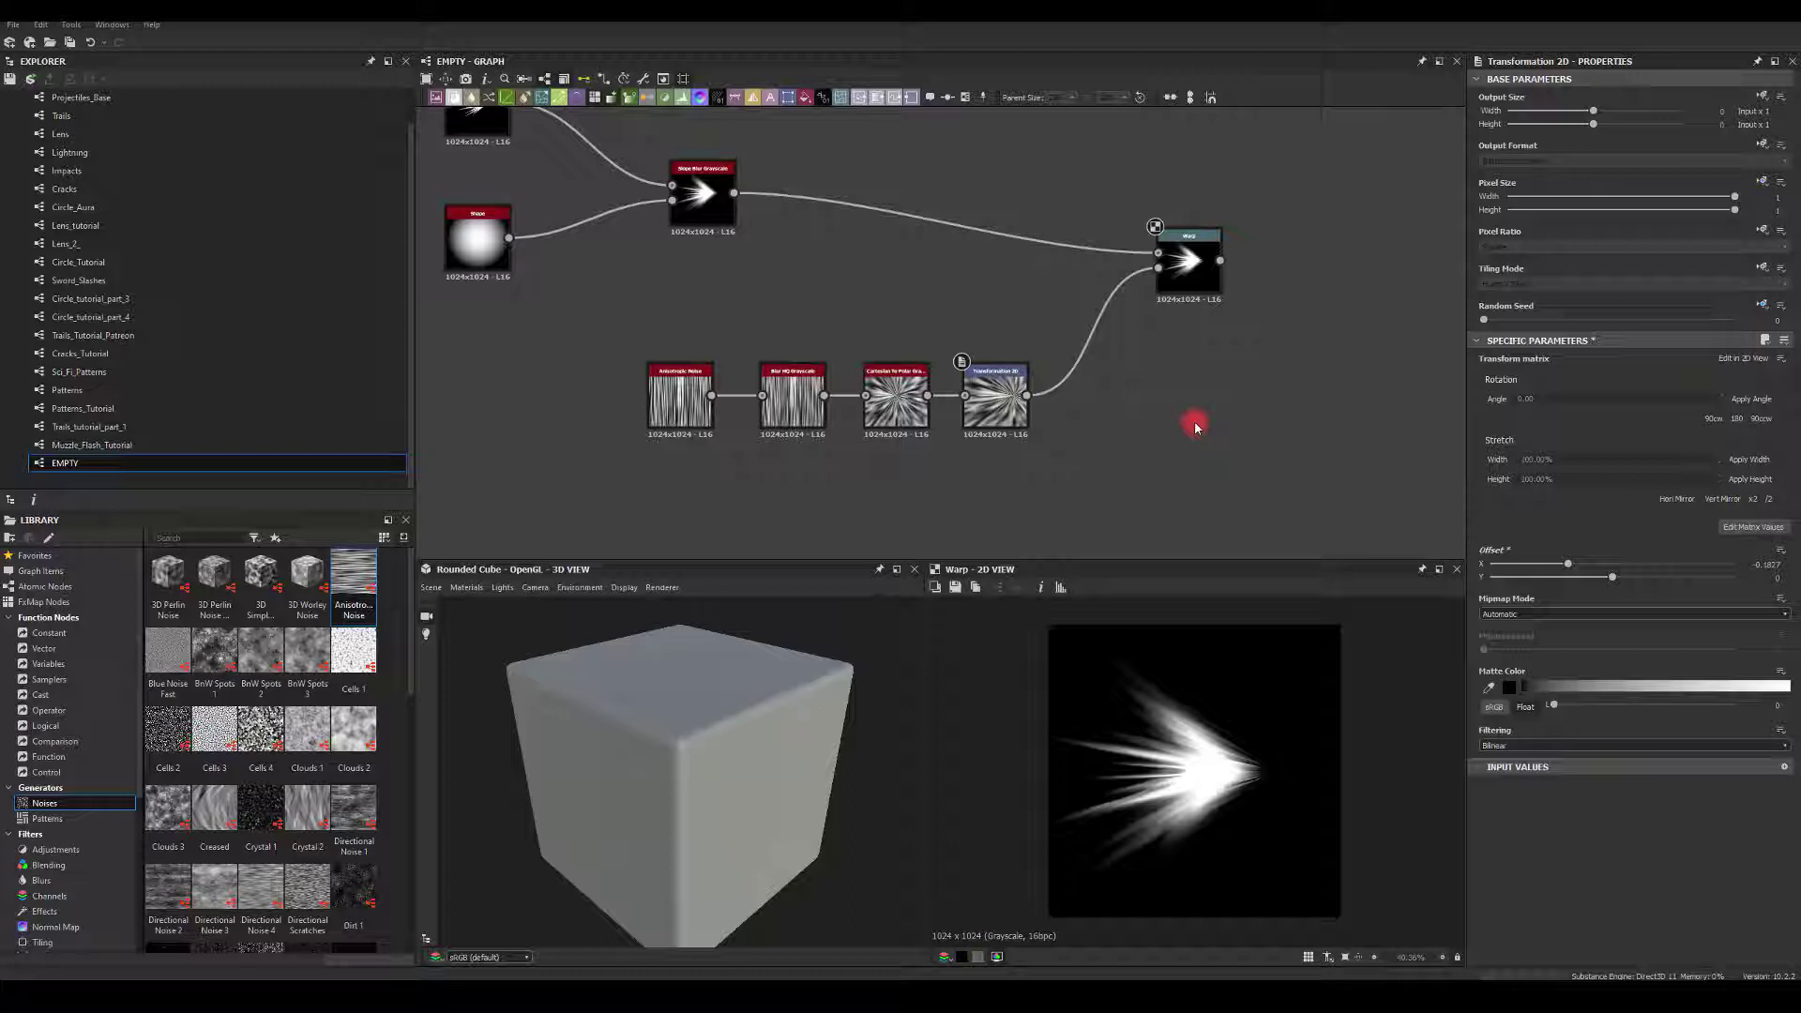
# Raise the Warp Intensity to about 0.09
pyautogui.click(1189, 261)
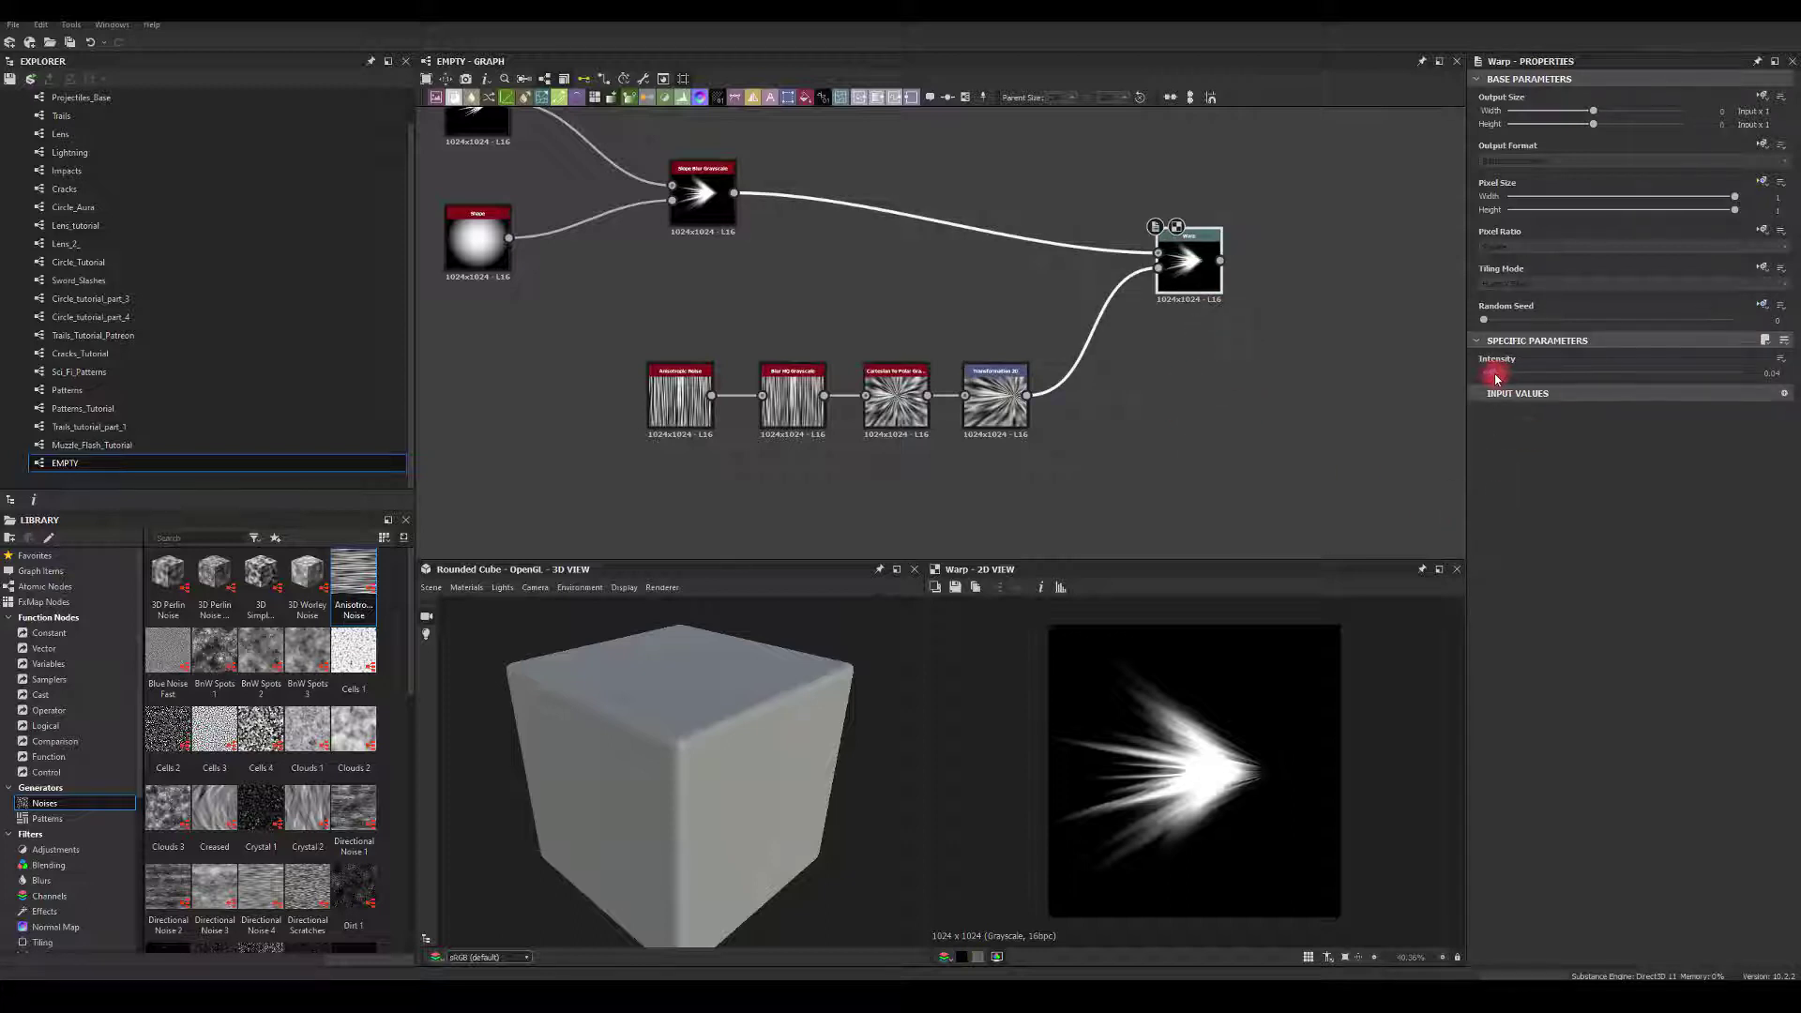
pyautogui.moveTo(1496, 378)
pyautogui.mouseDown()
pyautogui.moveTo(1544, 380)
pyautogui.moveTo(1489, 389)
pyautogui.moveTo(1507, 396)
pyautogui.mouseUp()
pyautogui.click(1238, 516)
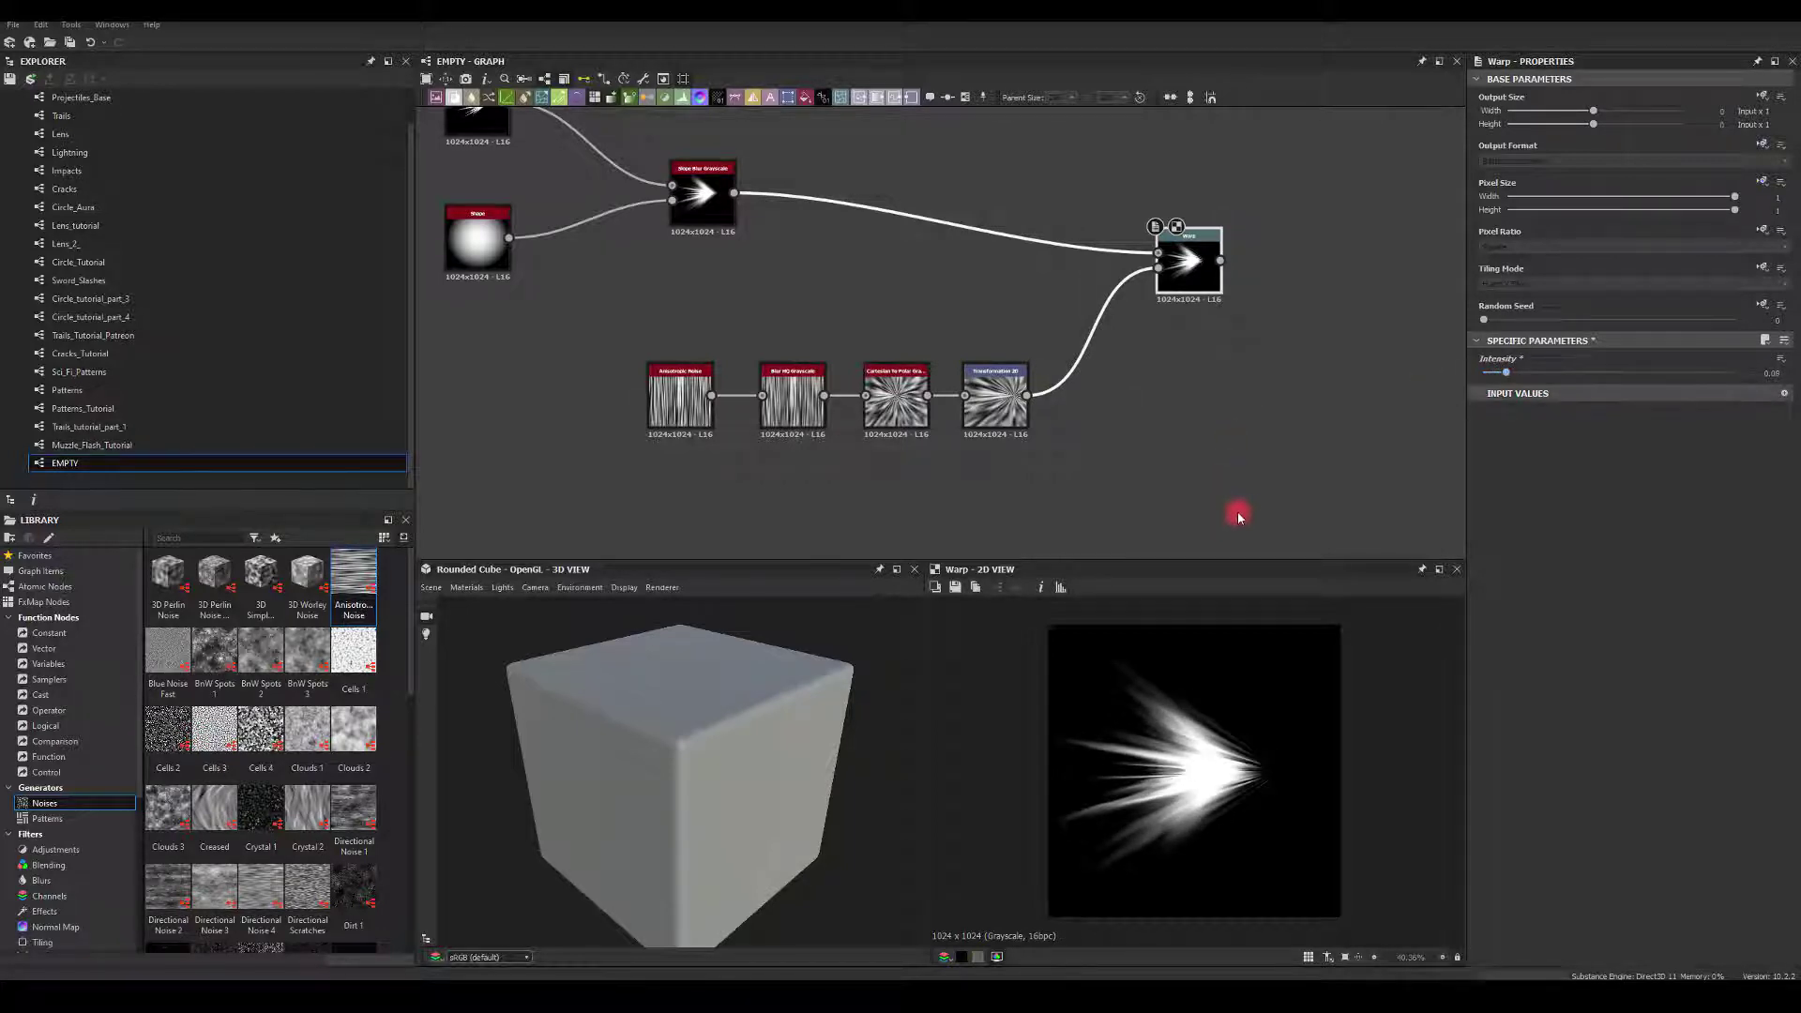
# Move the four noise-chain nodes up-left and nudge the Warp node left
pyautogui.moveTo(1291, 390); pyautogui.dragTo(1111, 401, button='middle')
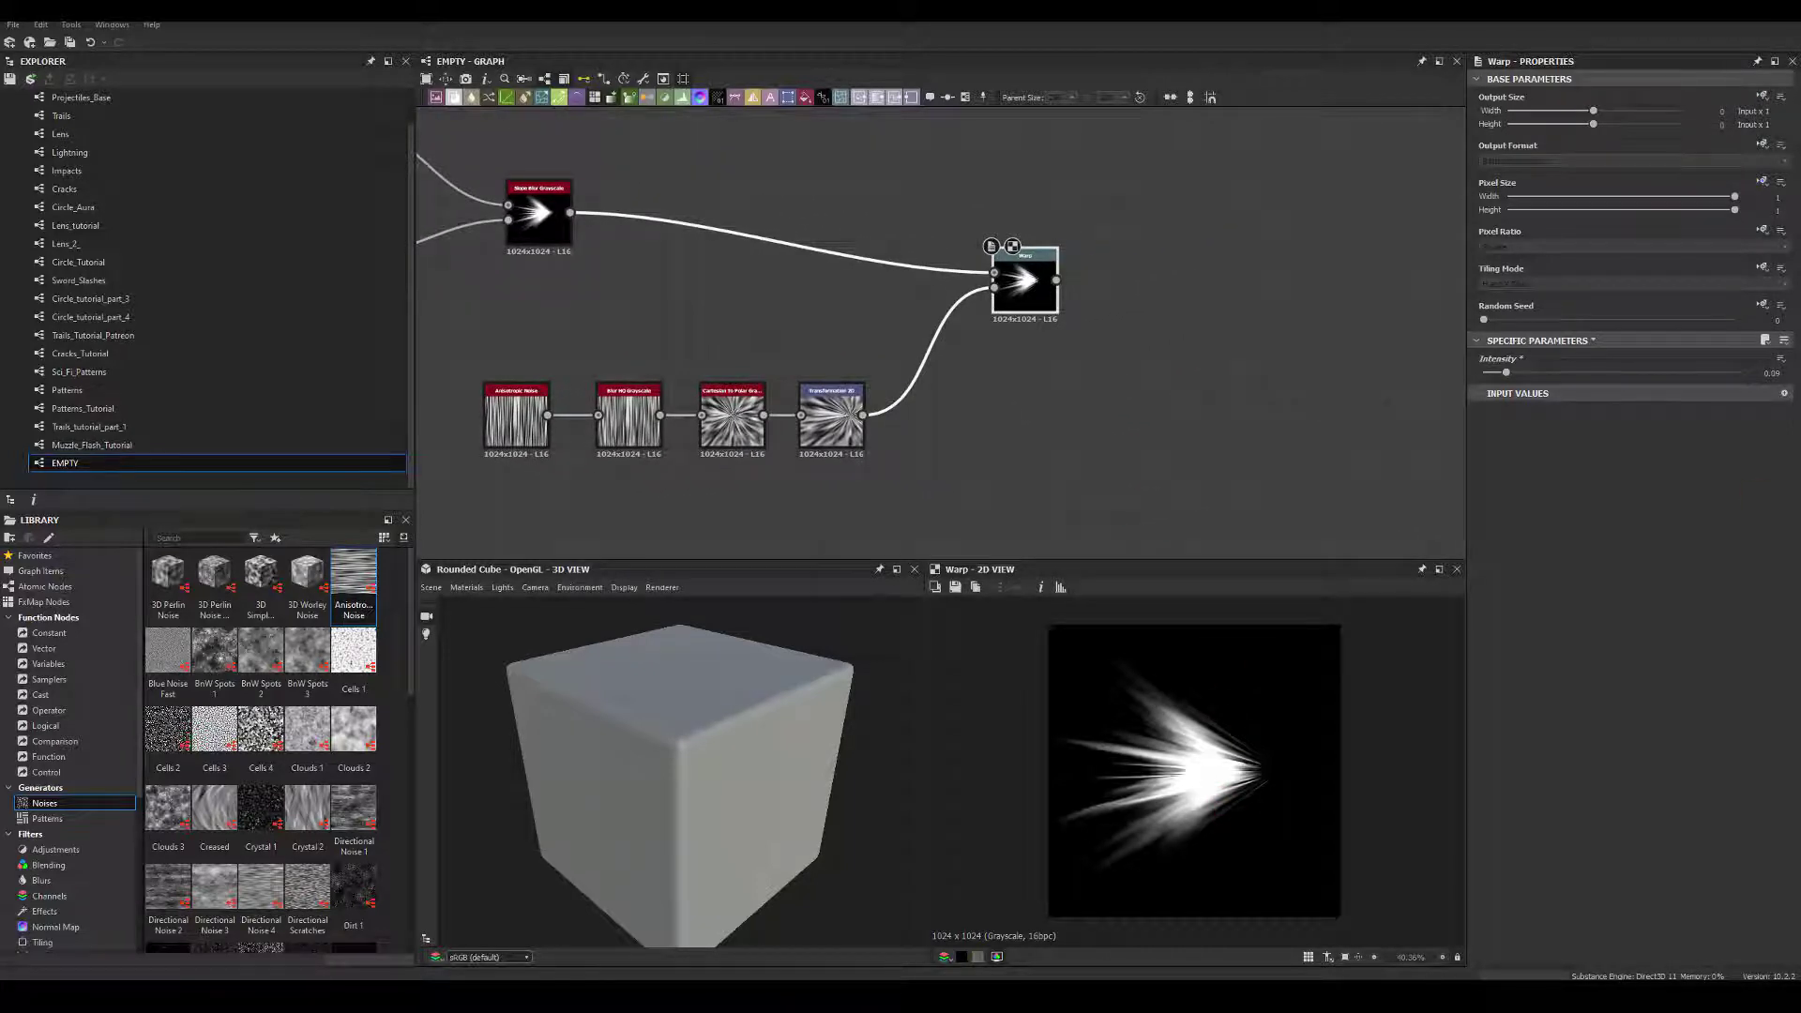
pyautogui.click(1156, 388)
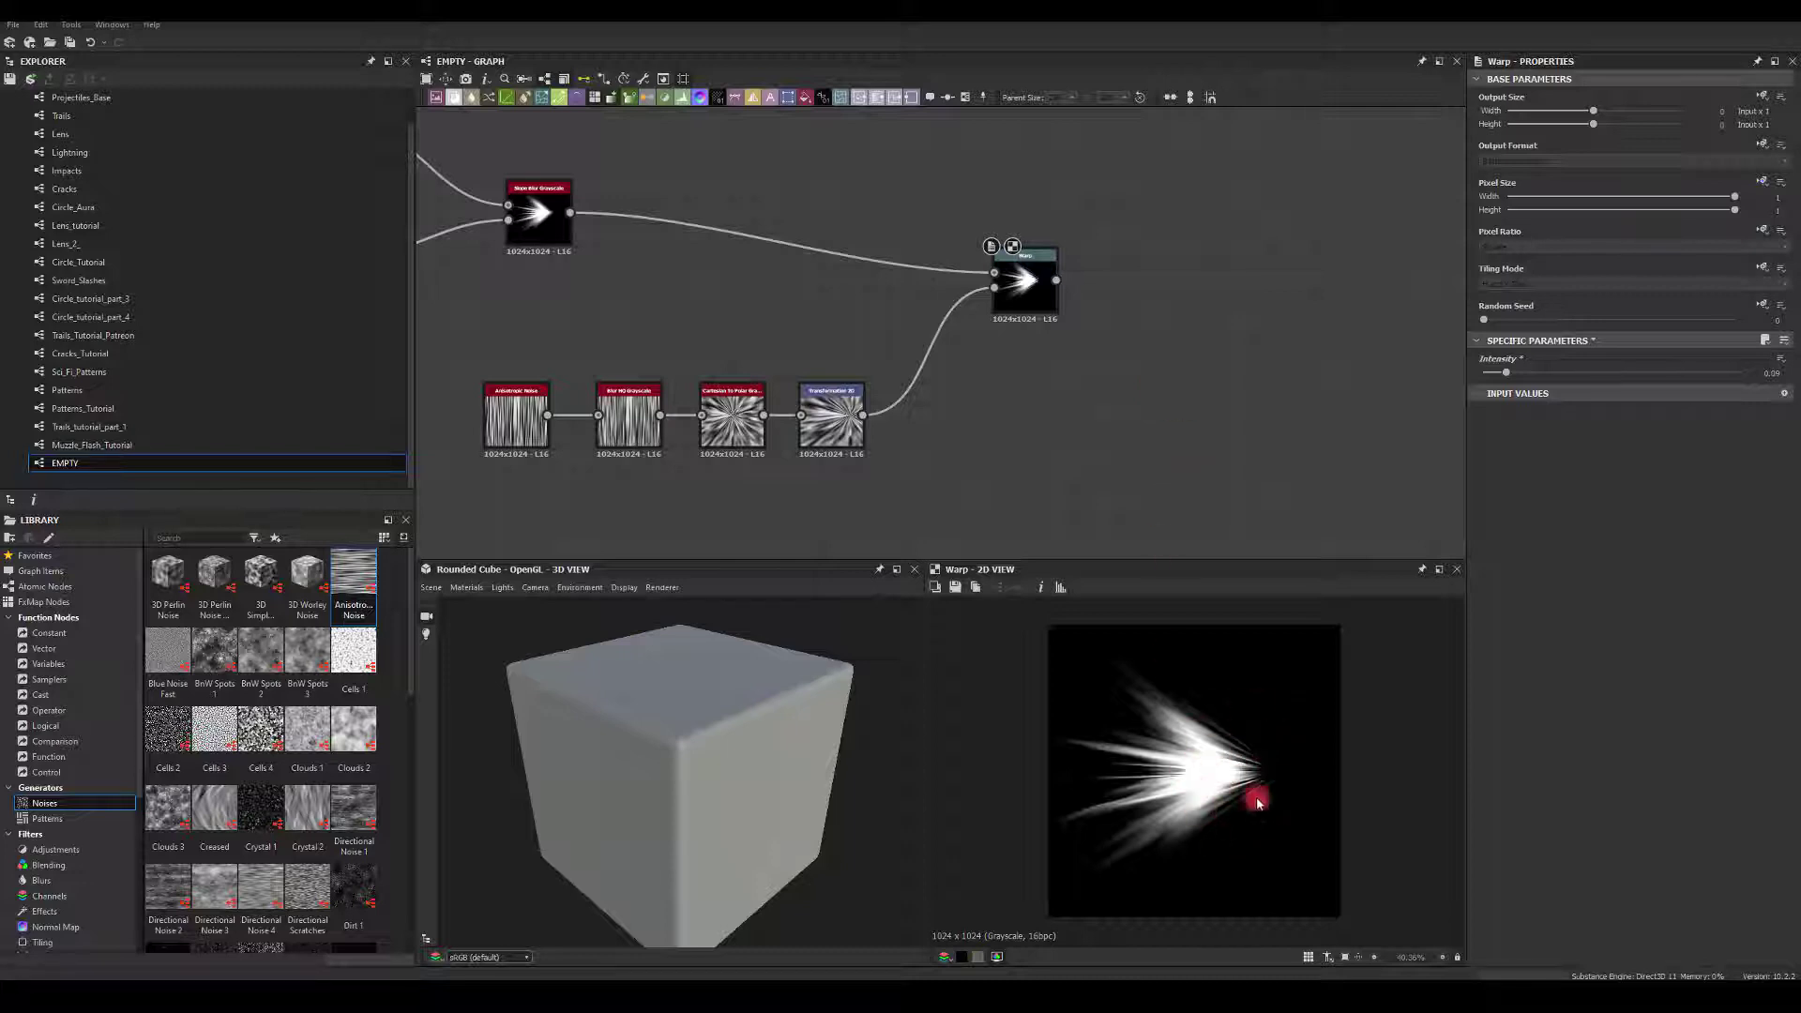
pyautogui.moveTo(1012, 369); pyautogui.dragTo(1072, 252, button='middle')
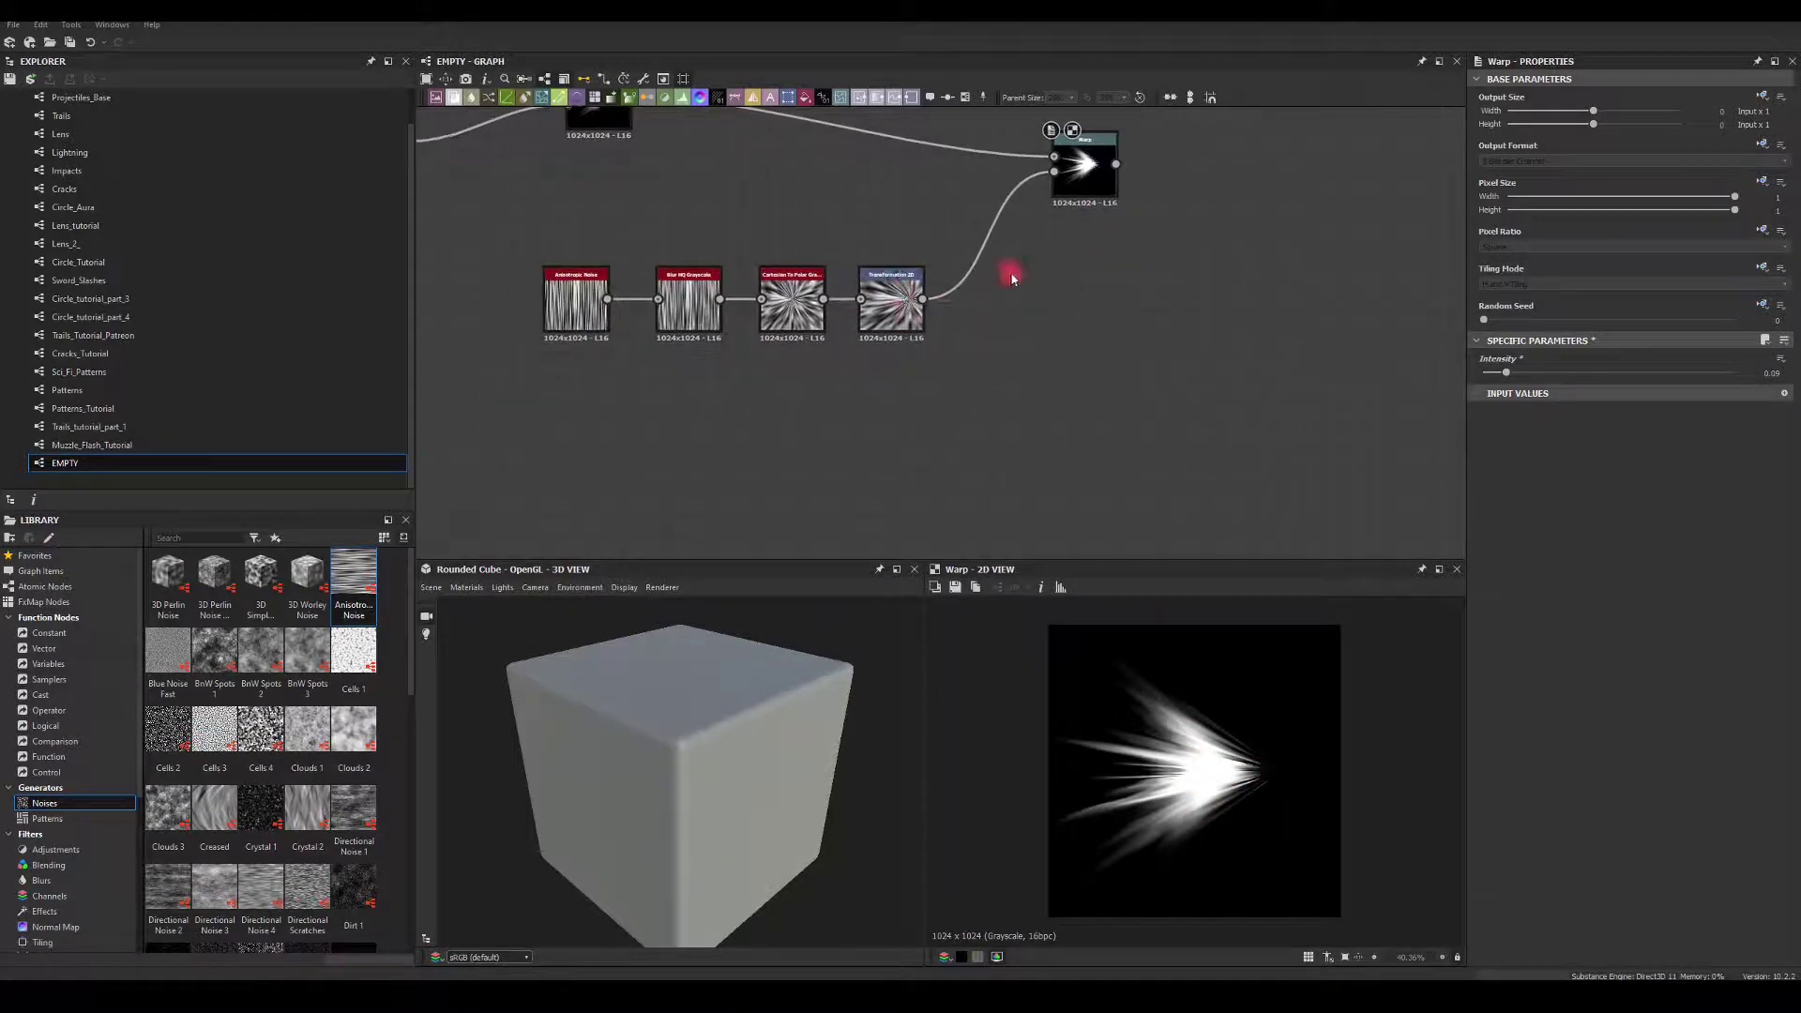
pyautogui.moveTo(924, 368); pyautogui.dragTo(533, 219)
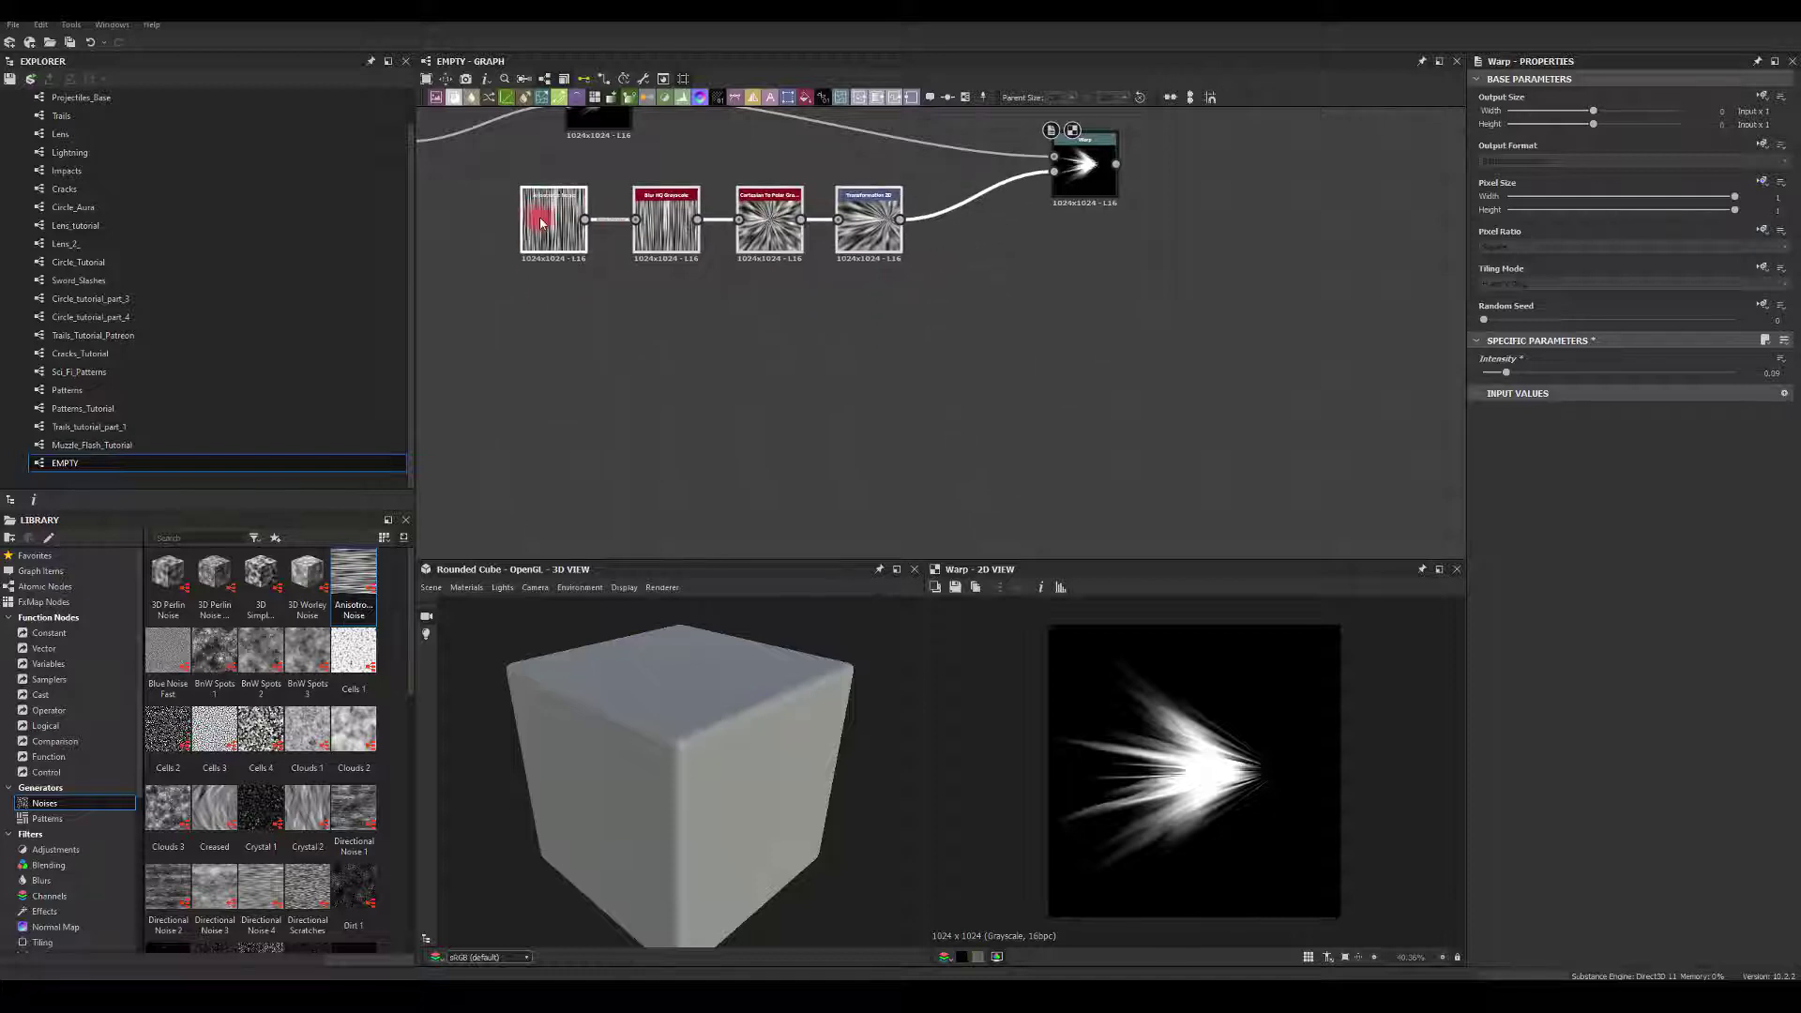
pyautogui.moveTo(1100, 349); pyautogui.dragTo(1028, 415, button='middle')
pyautogui.moveTo(998, 239); pyautogui.dragTo(910, 216)
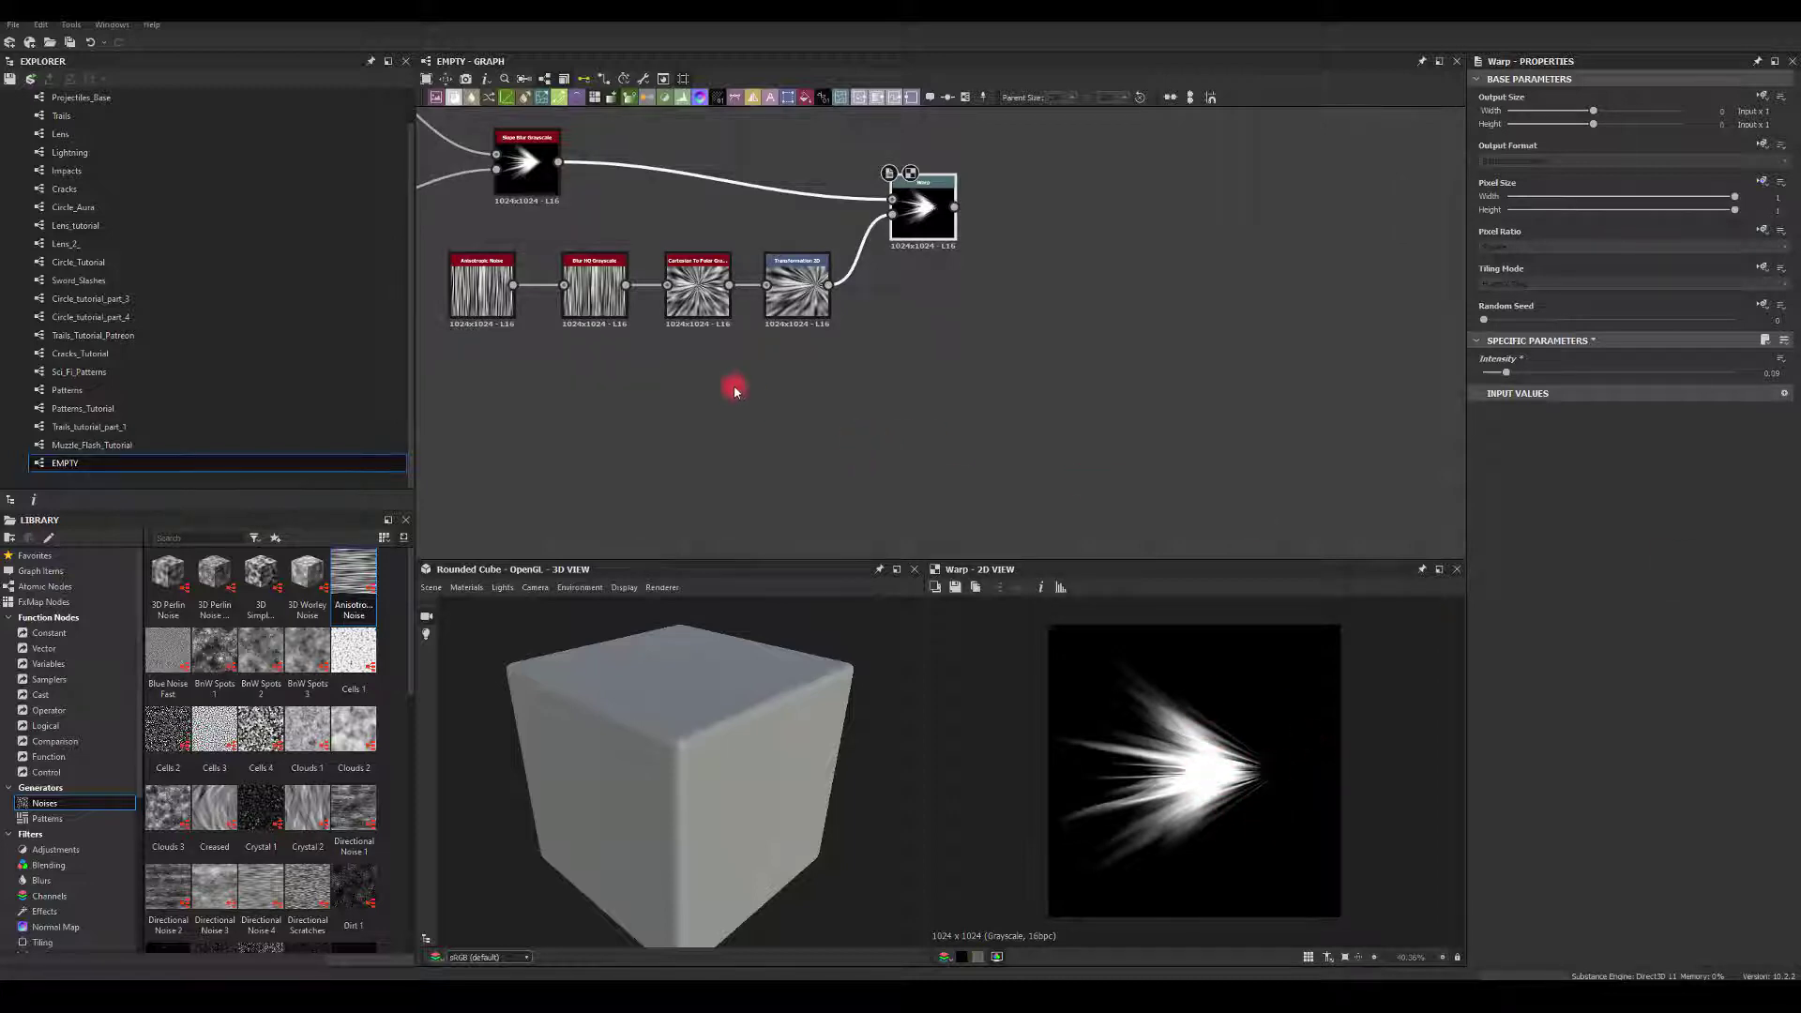
# Add a Shape node followed by a Trapezoid Transform Grayscale
pyautogui.press('space')
pyautogui.write('sh')
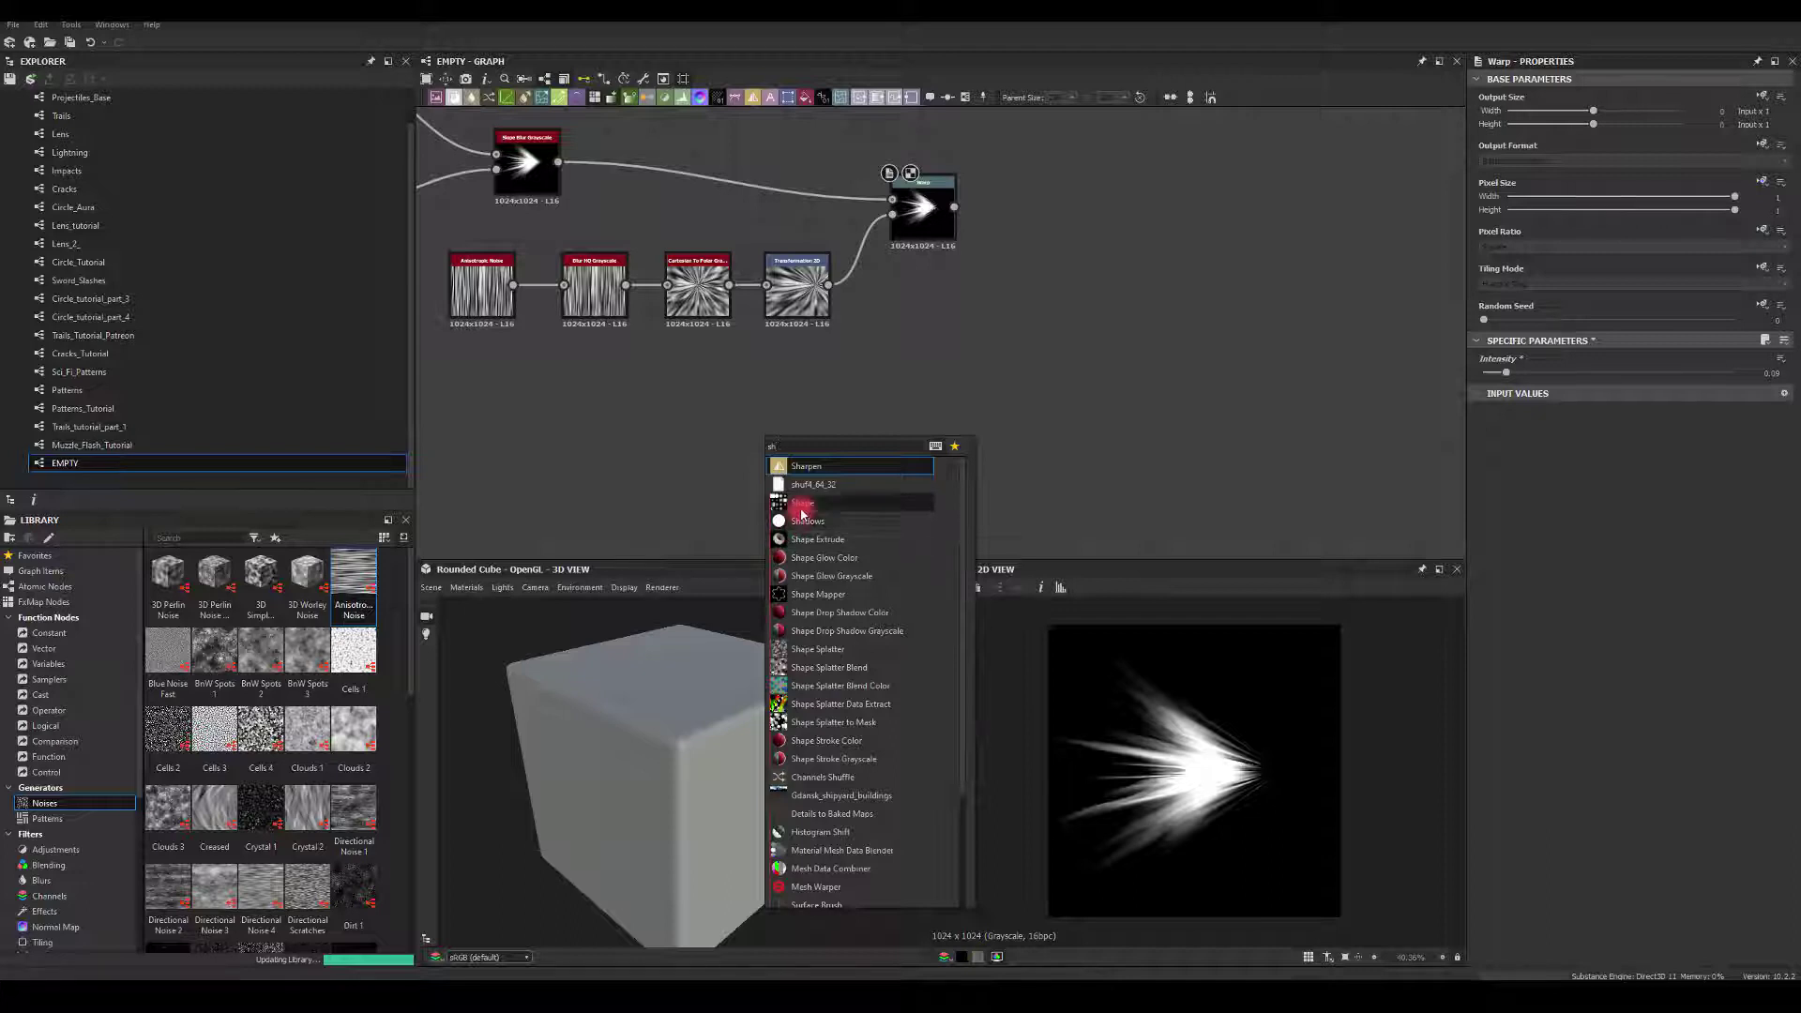
pyautogui.click(802, 505)
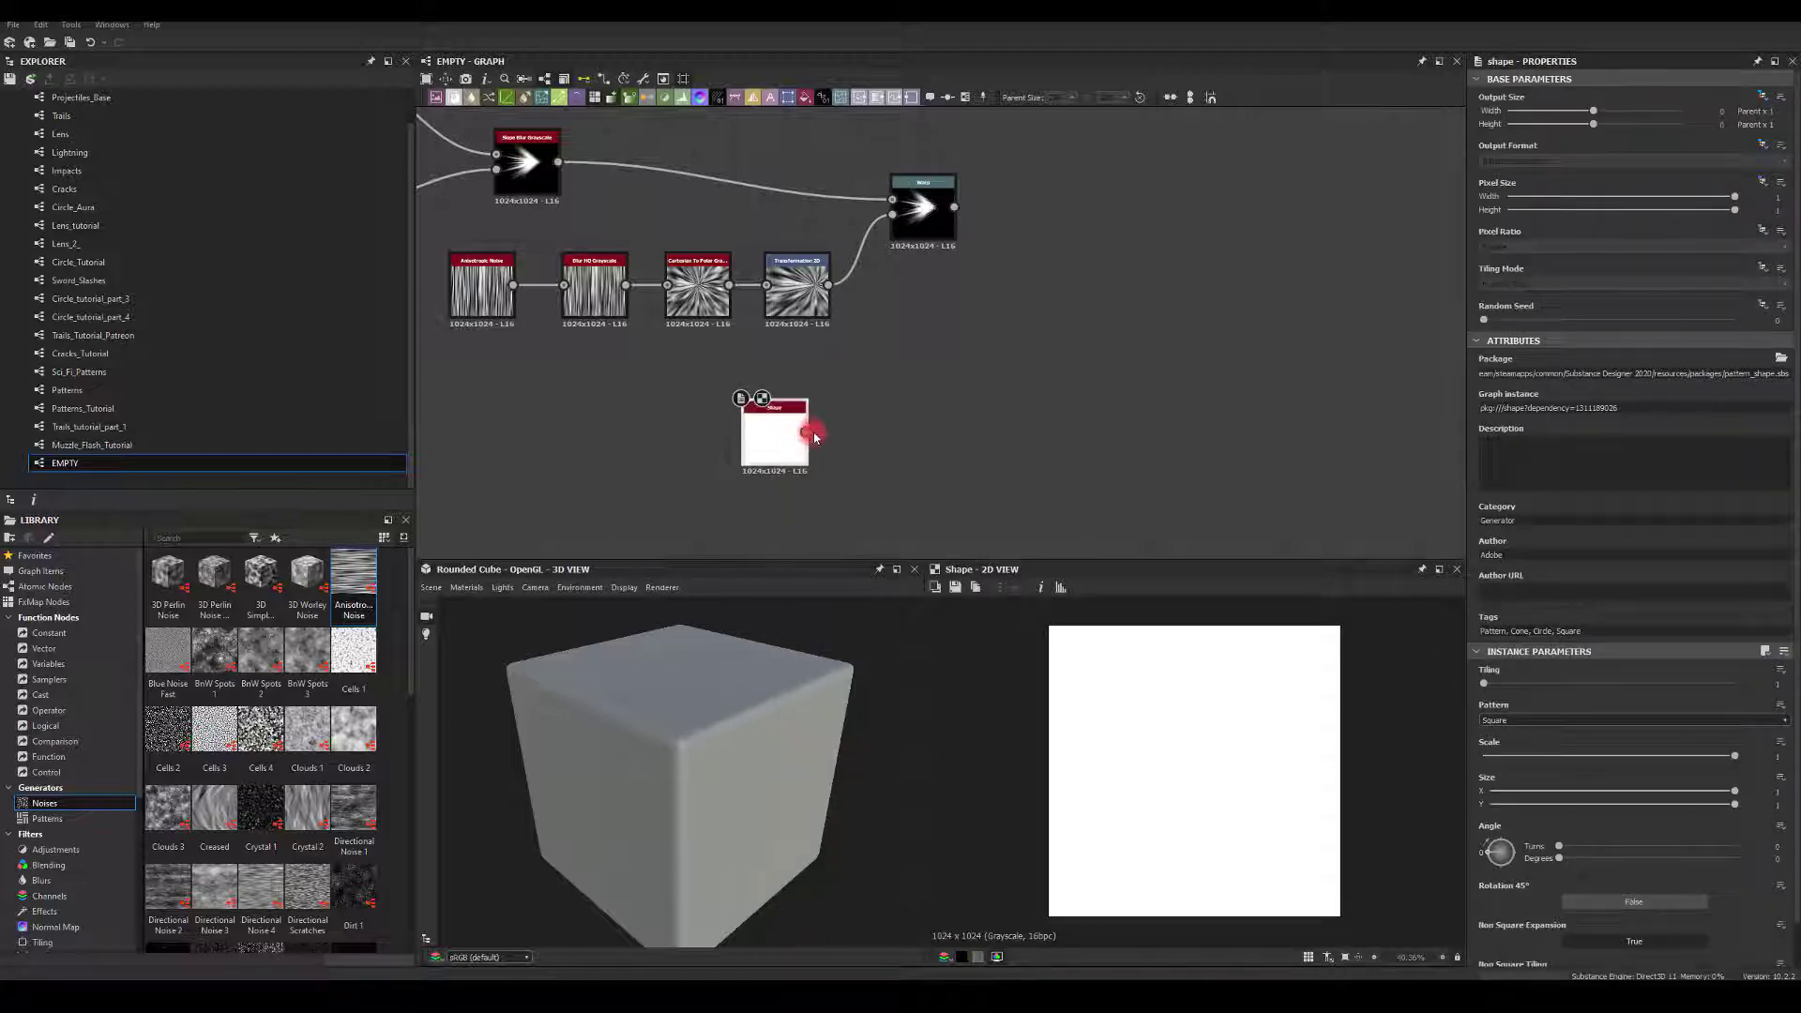
pyautogui.moveTo(806, 432); pyautogui.dragTo(968, 436)
pyautogui.write('tr')
pyautogui.click(993, 486)
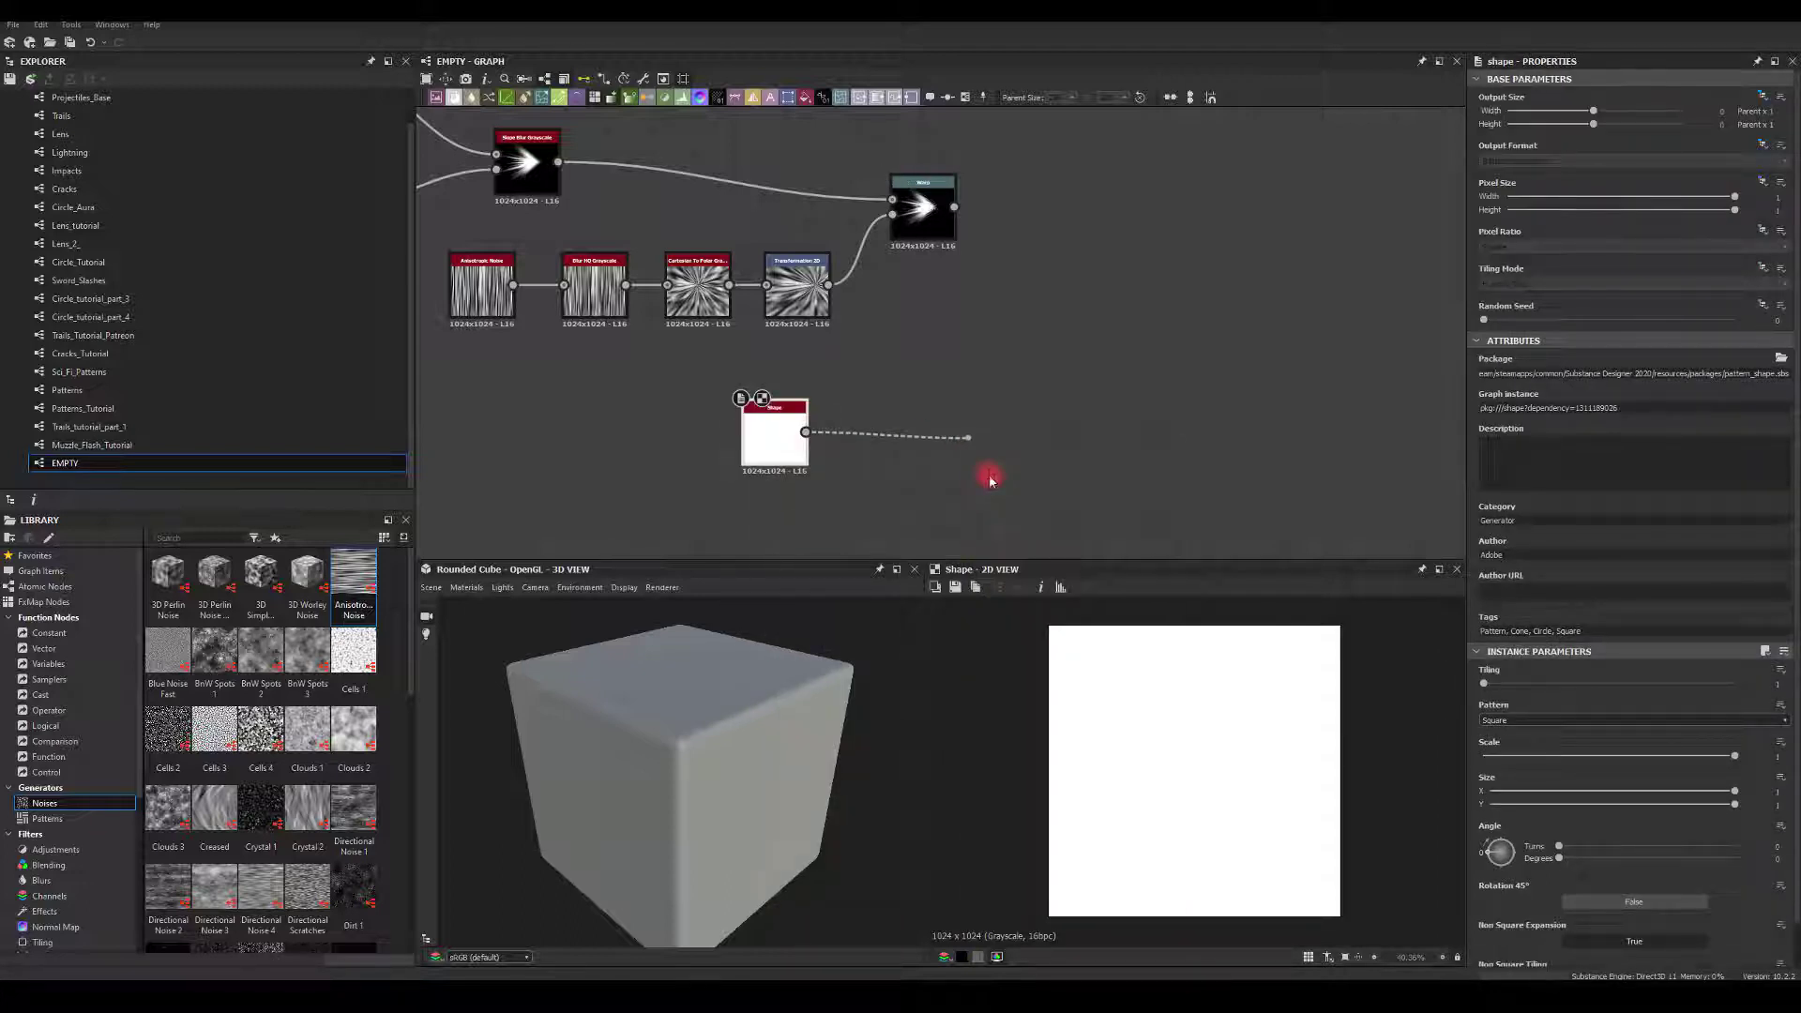
# Pinch the trapezoid's top edge inward and turn its tiling off
pyautogui.moveTo(1486, 687); pyautogui.dragTo(1654, 687)
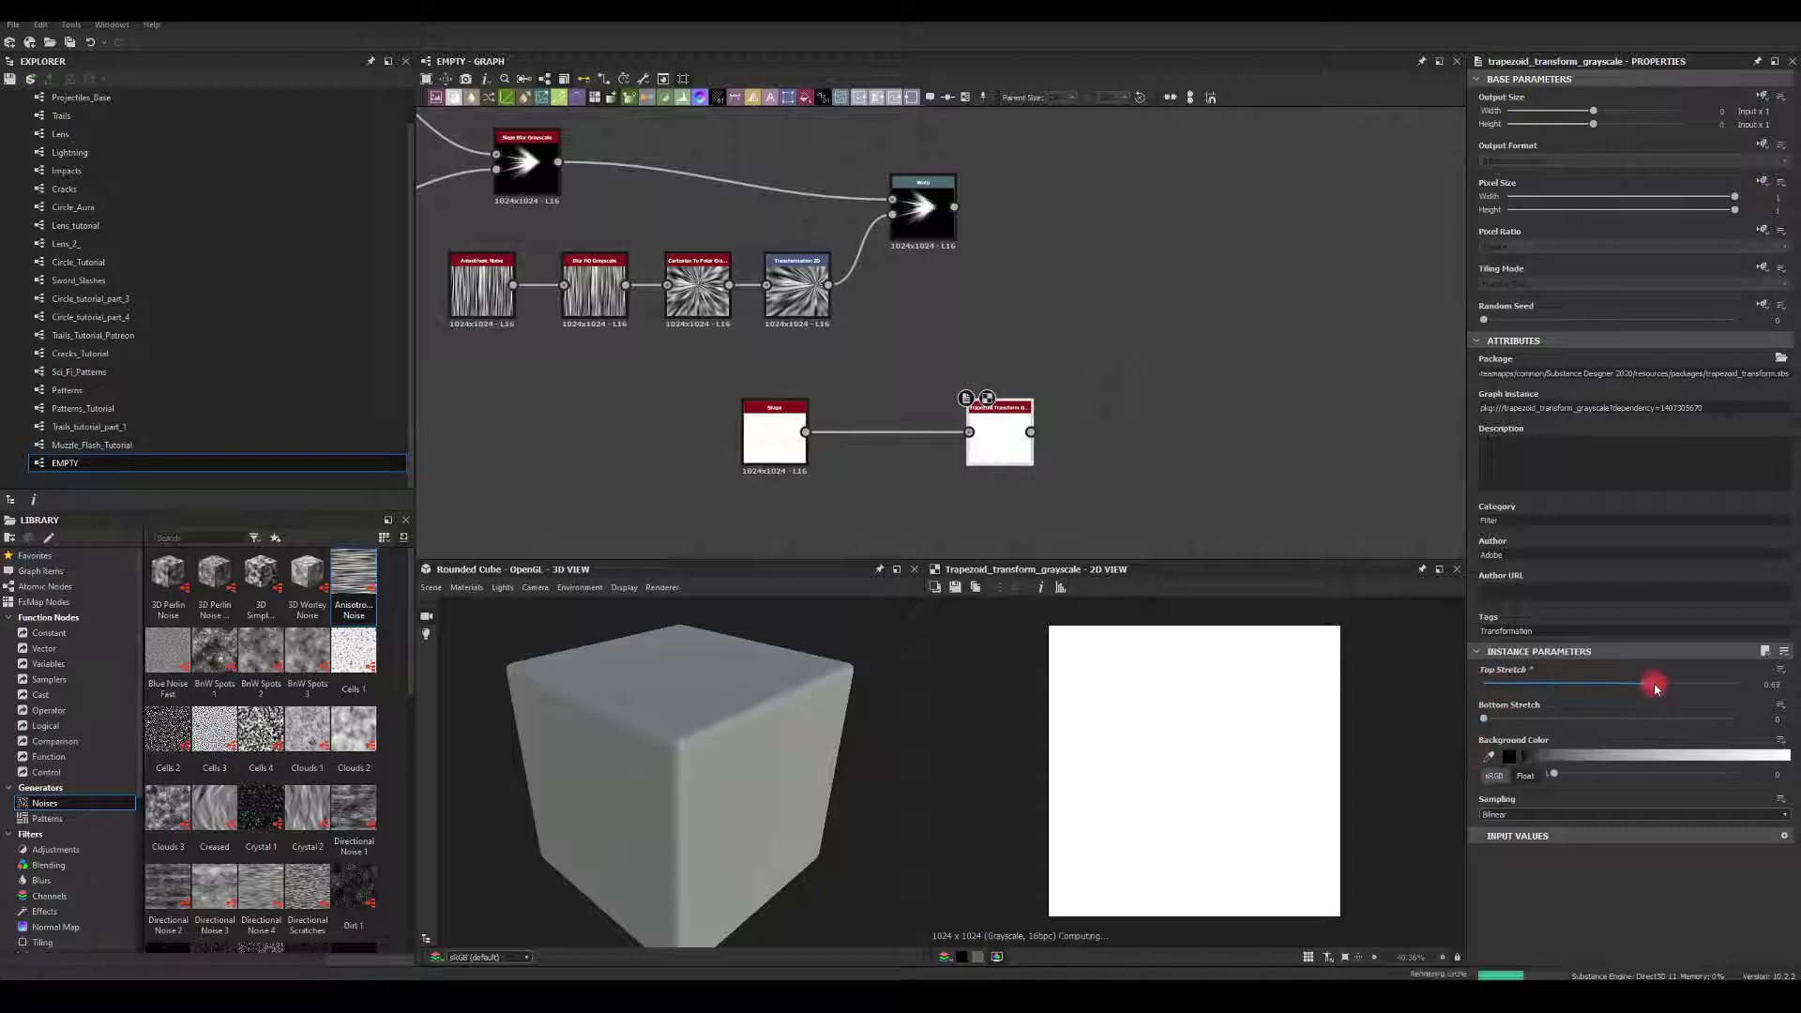
pyautogui.click(1763, 268)
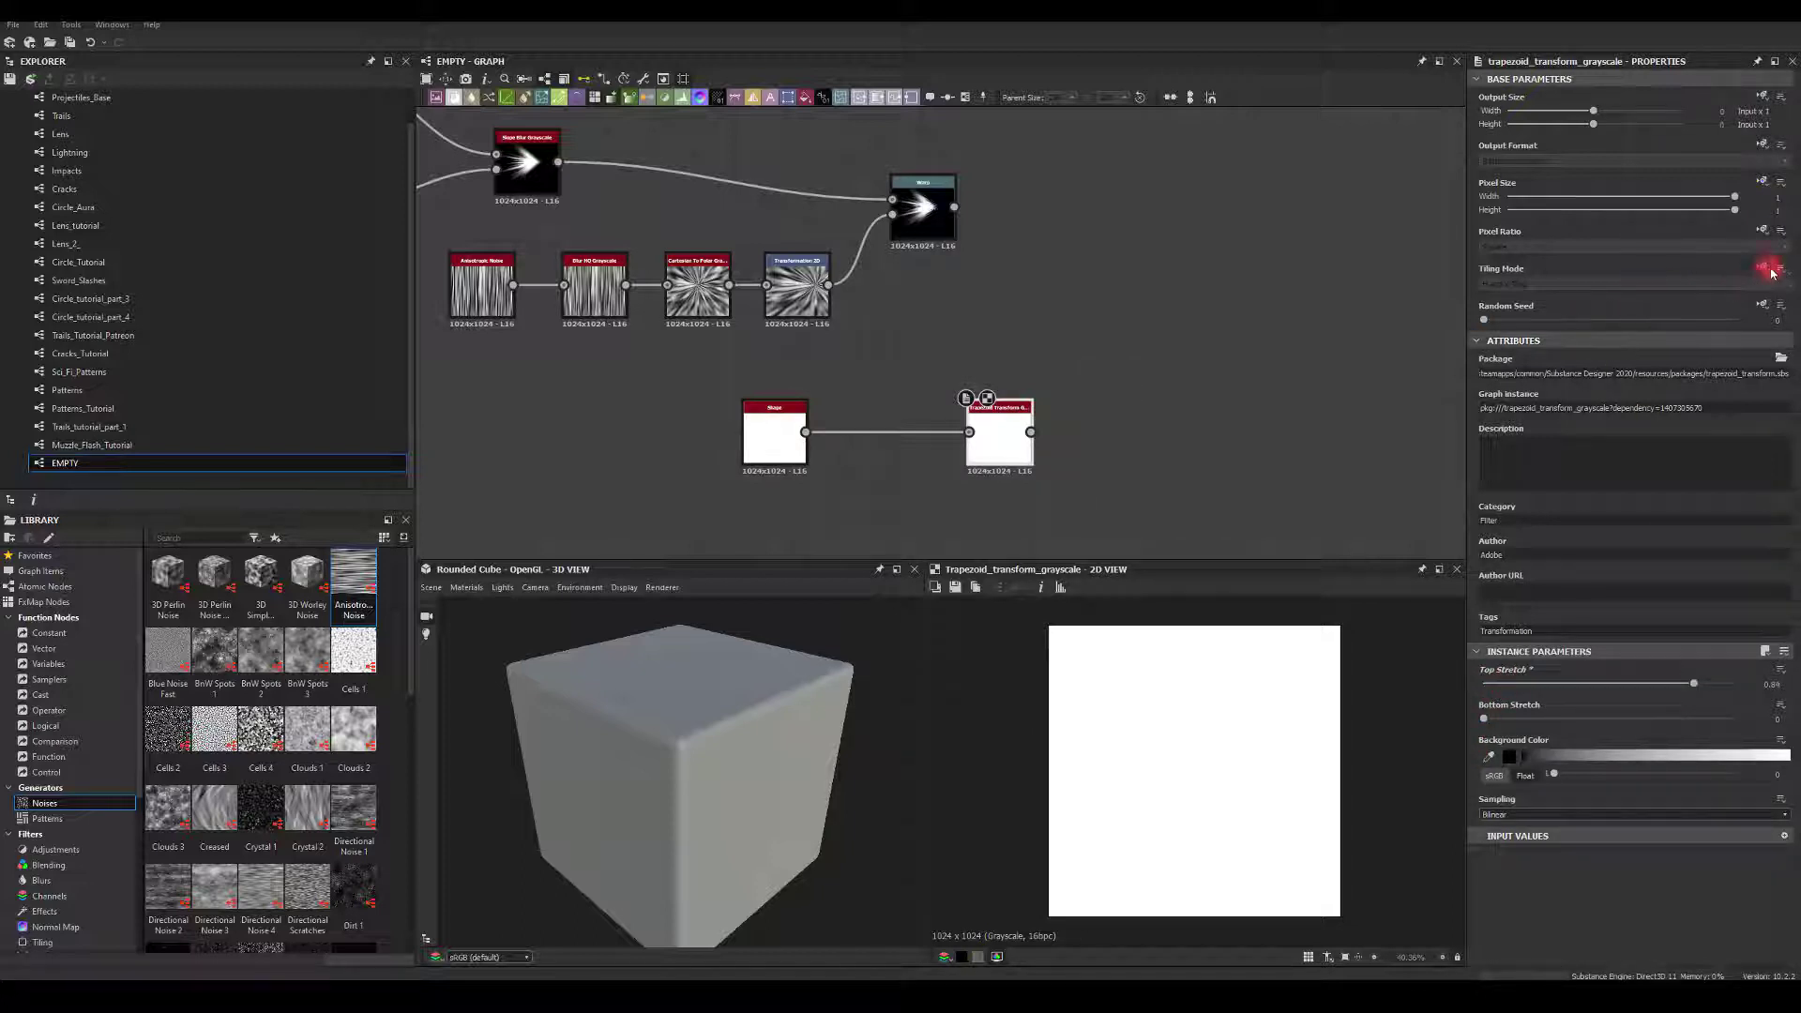
pyautogui.click(1741, 321)
pyautogui.click(1499, 284)
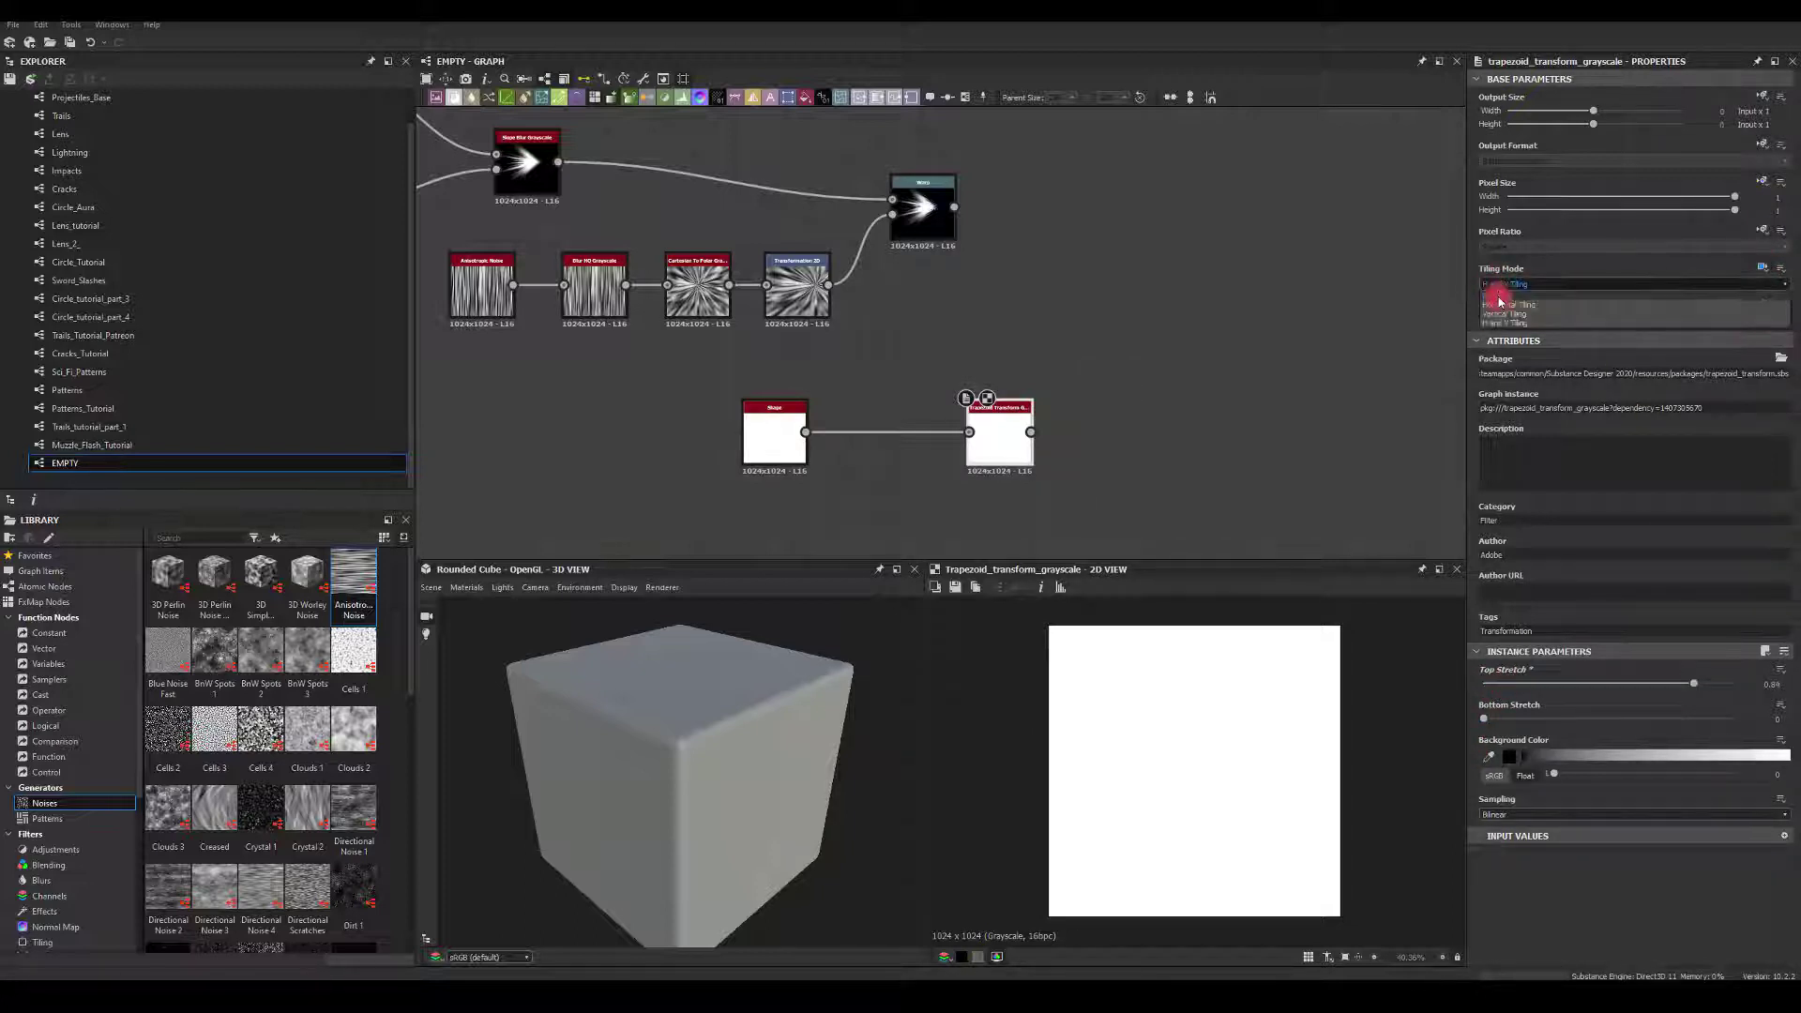
pyautogui.click(1500, 296)
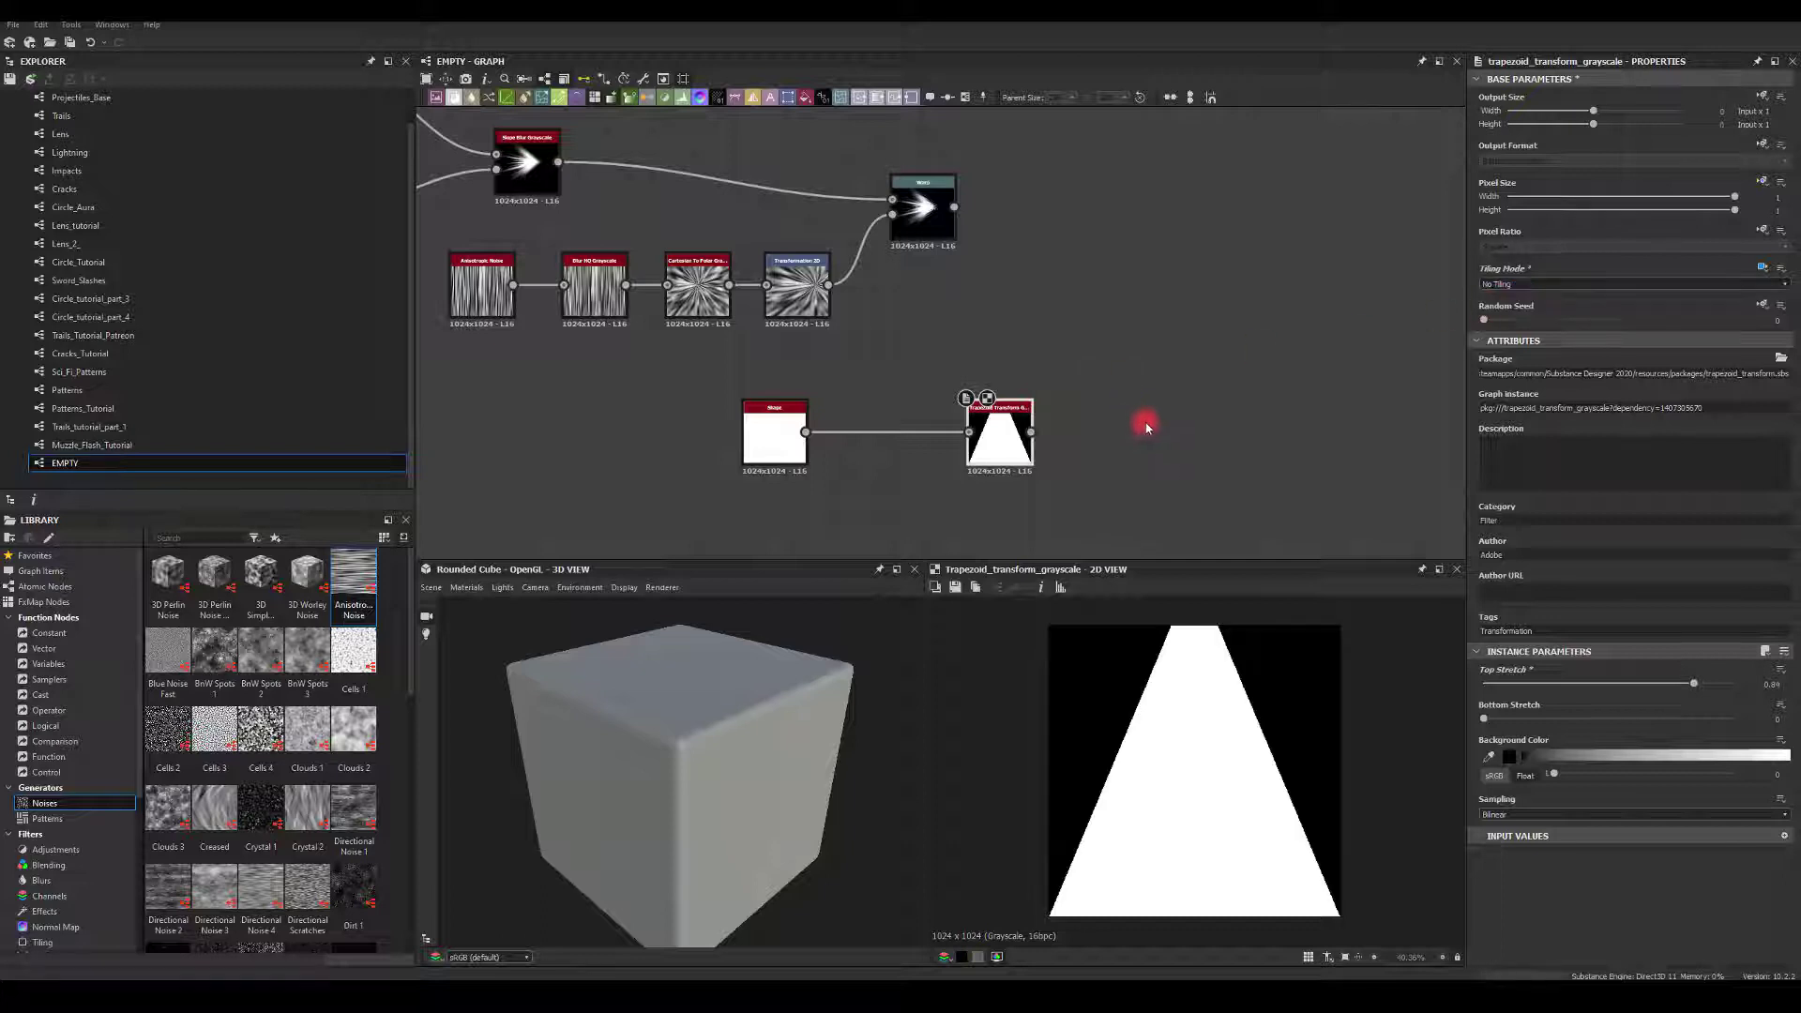
# Narrow the trapezoid base into a thin spike, settling at 0.88
pyautogui.click(983, 444)
pyautogui.moveTo(1483, 718); pyautogui.dragTo(1634, 719)
pyautogui.moveTo(1689, 684); pyautogui.dragTo(1745, 683)
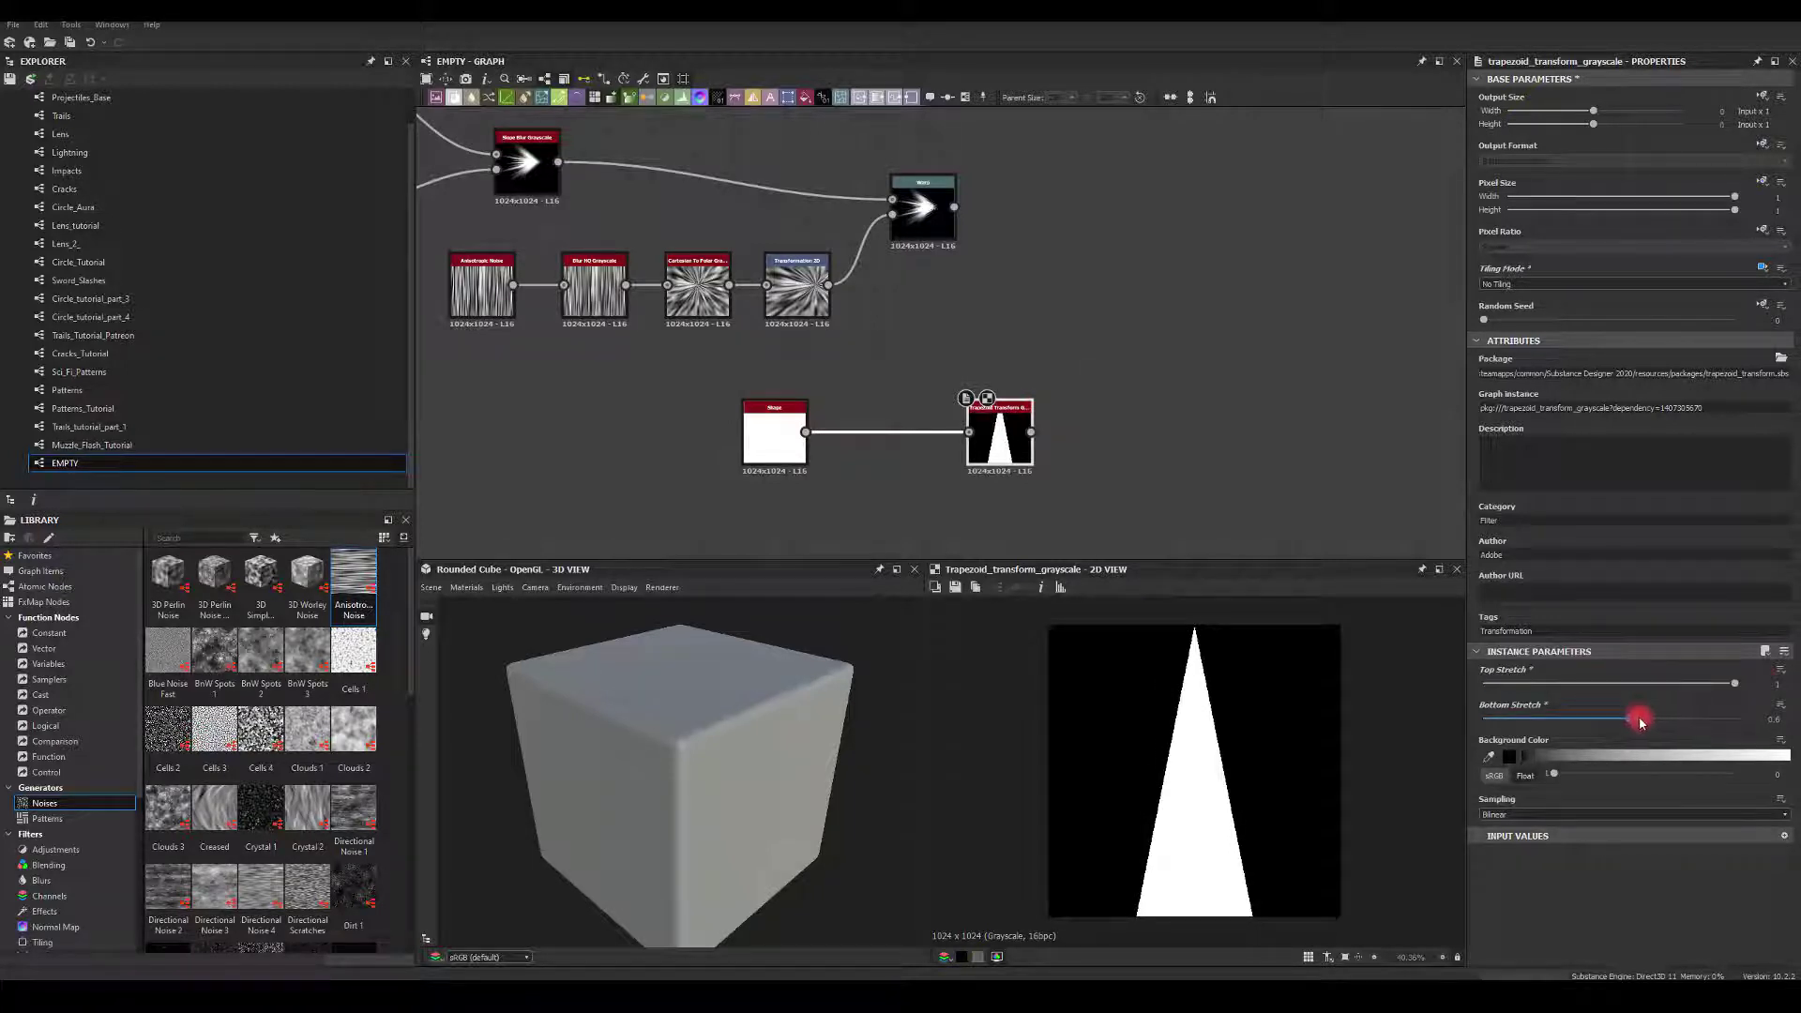
pyautogui.moveTo(1633, 718); pyautogui.dragTo(1684, 719)
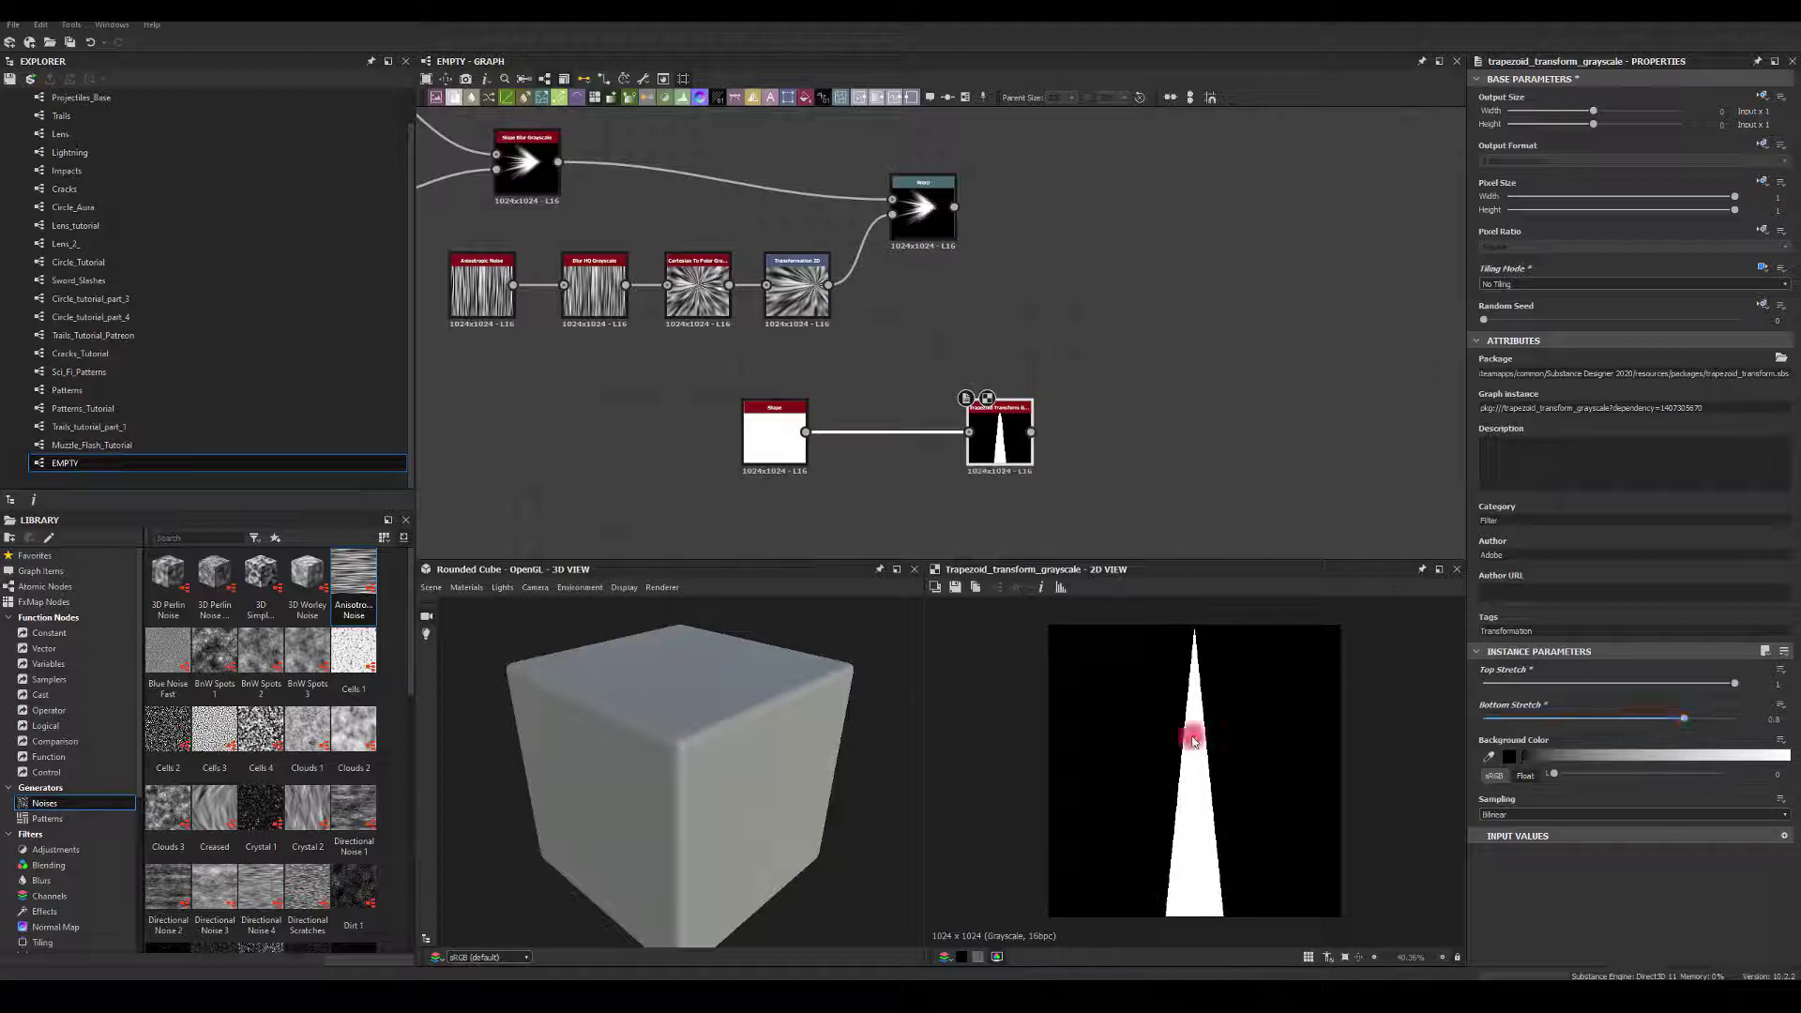
pyautogui.moveTo(1122, 410); pyautogui.dragTo(997, 426, button='middle')
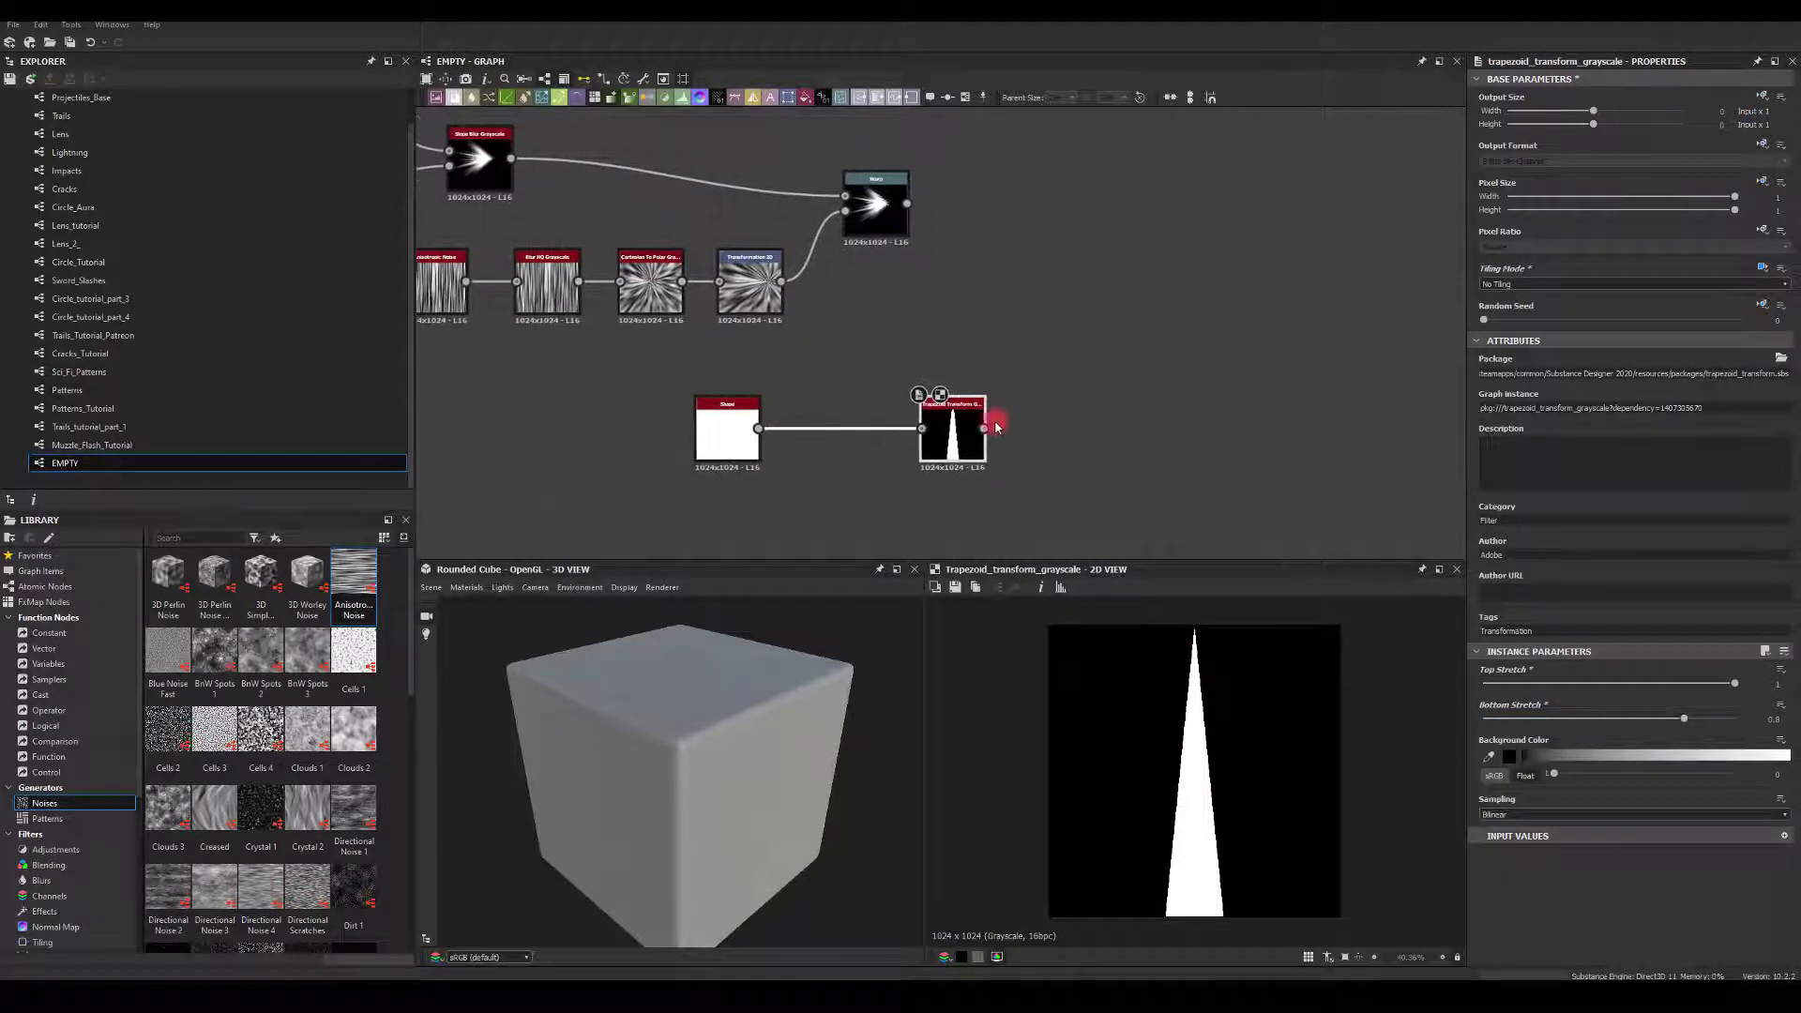
pyautogui.moveTo(1685, 718); pyautogui.dragTo(1705, 718)
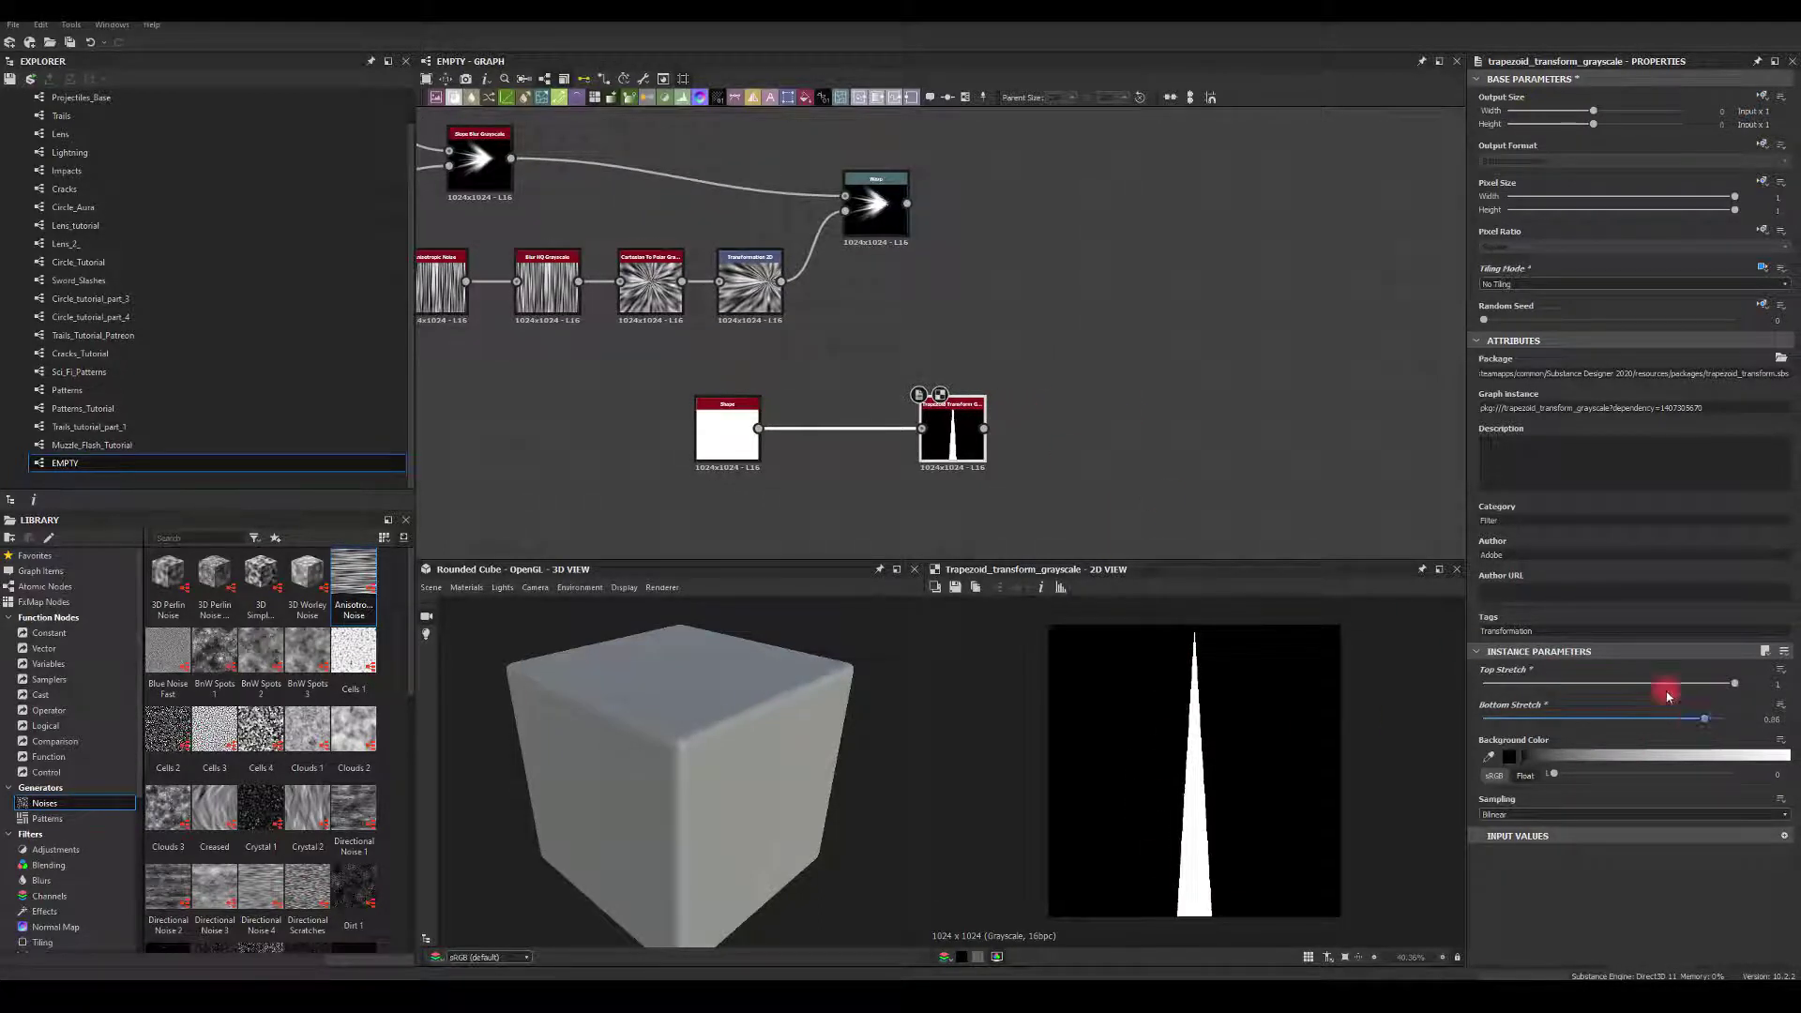
# Feed the spike into a new Splatter Circular with Pattern set to Image Input
pyautogui.moveTo(987, 429); pyautogui.dragTo(1126, 416)
pyautogui.write('spl')
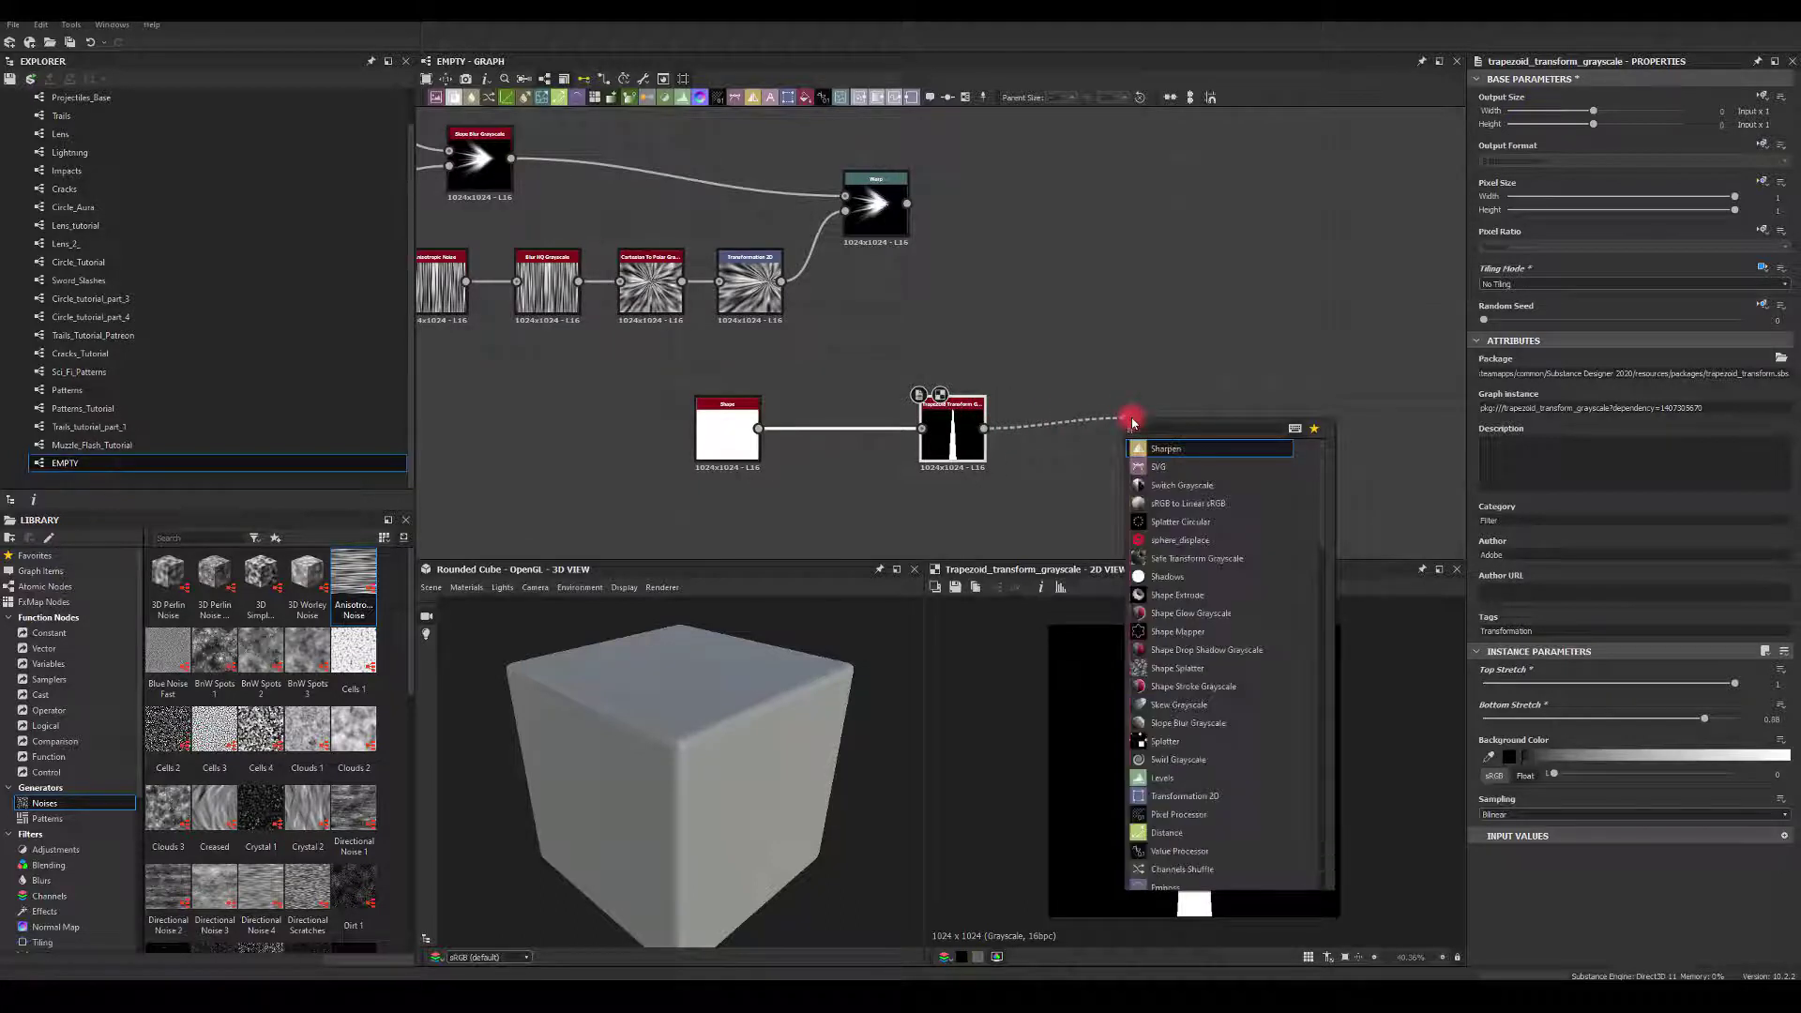
pyautogui.click(1154, 467)
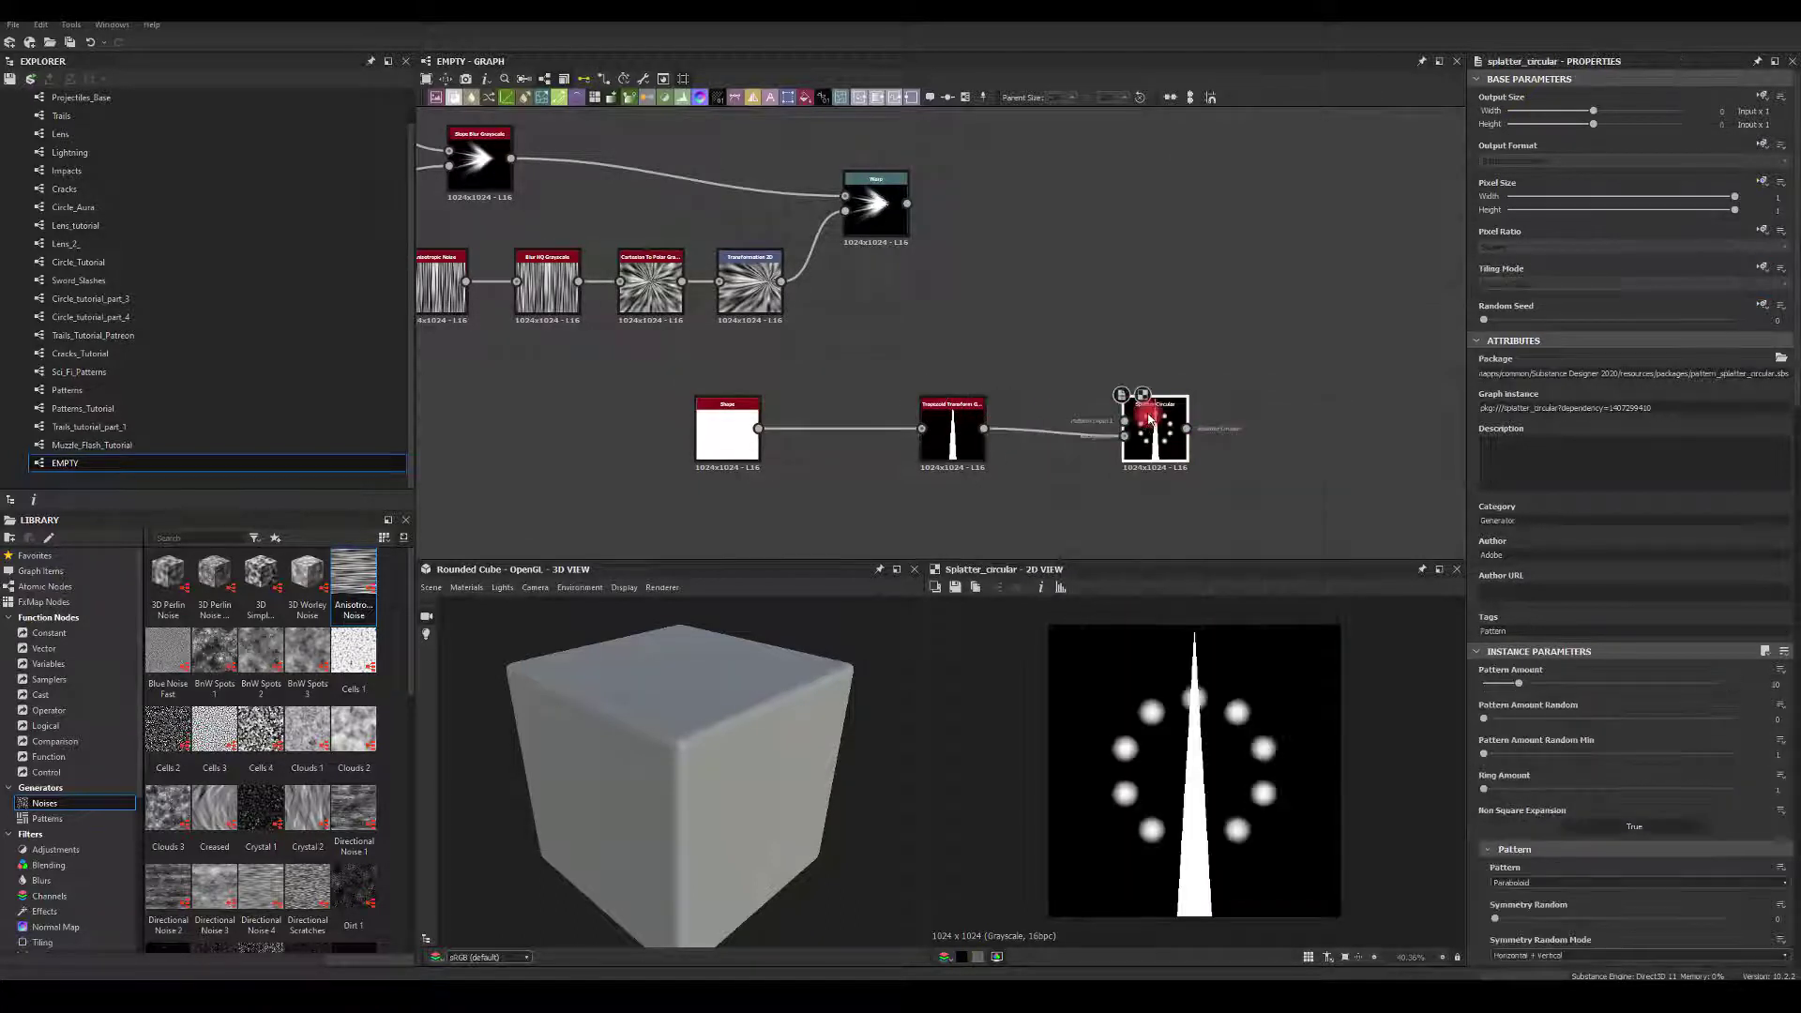
pyautogui.moveTo(984, 429); pyautogui.dragTo(1125, 422)
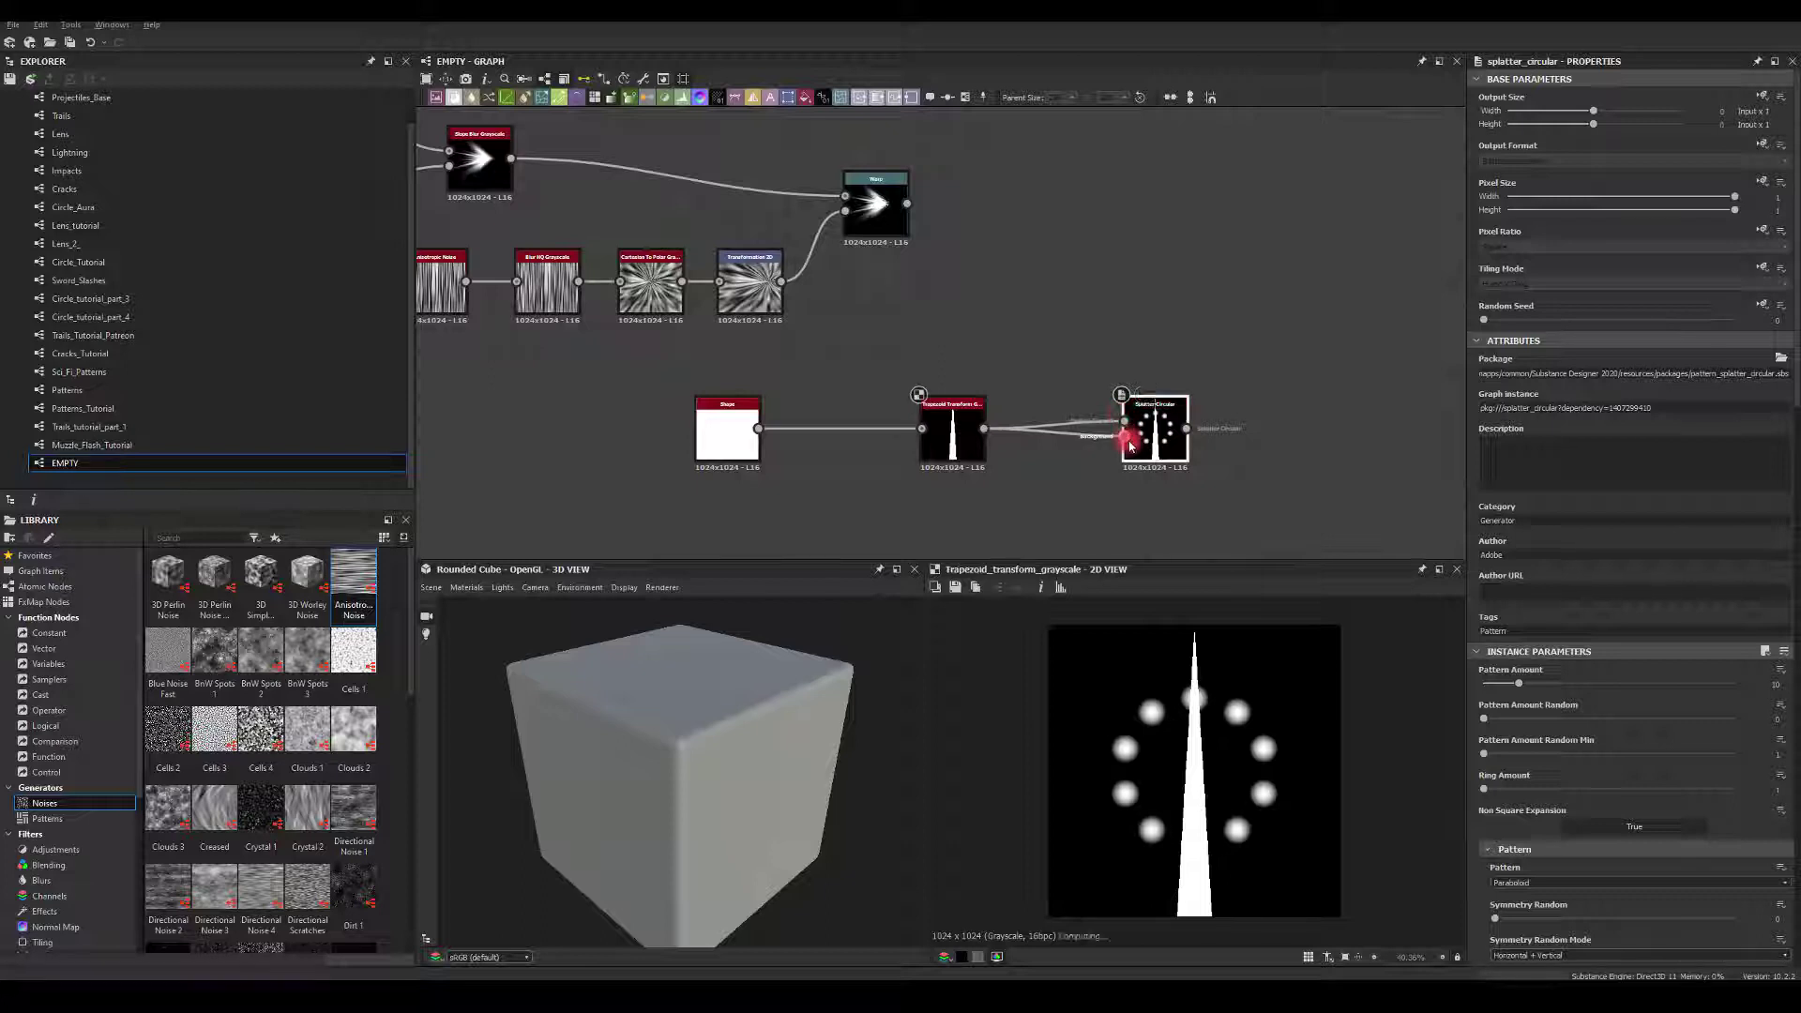
pyautogui.doubleClick(1155, 429)
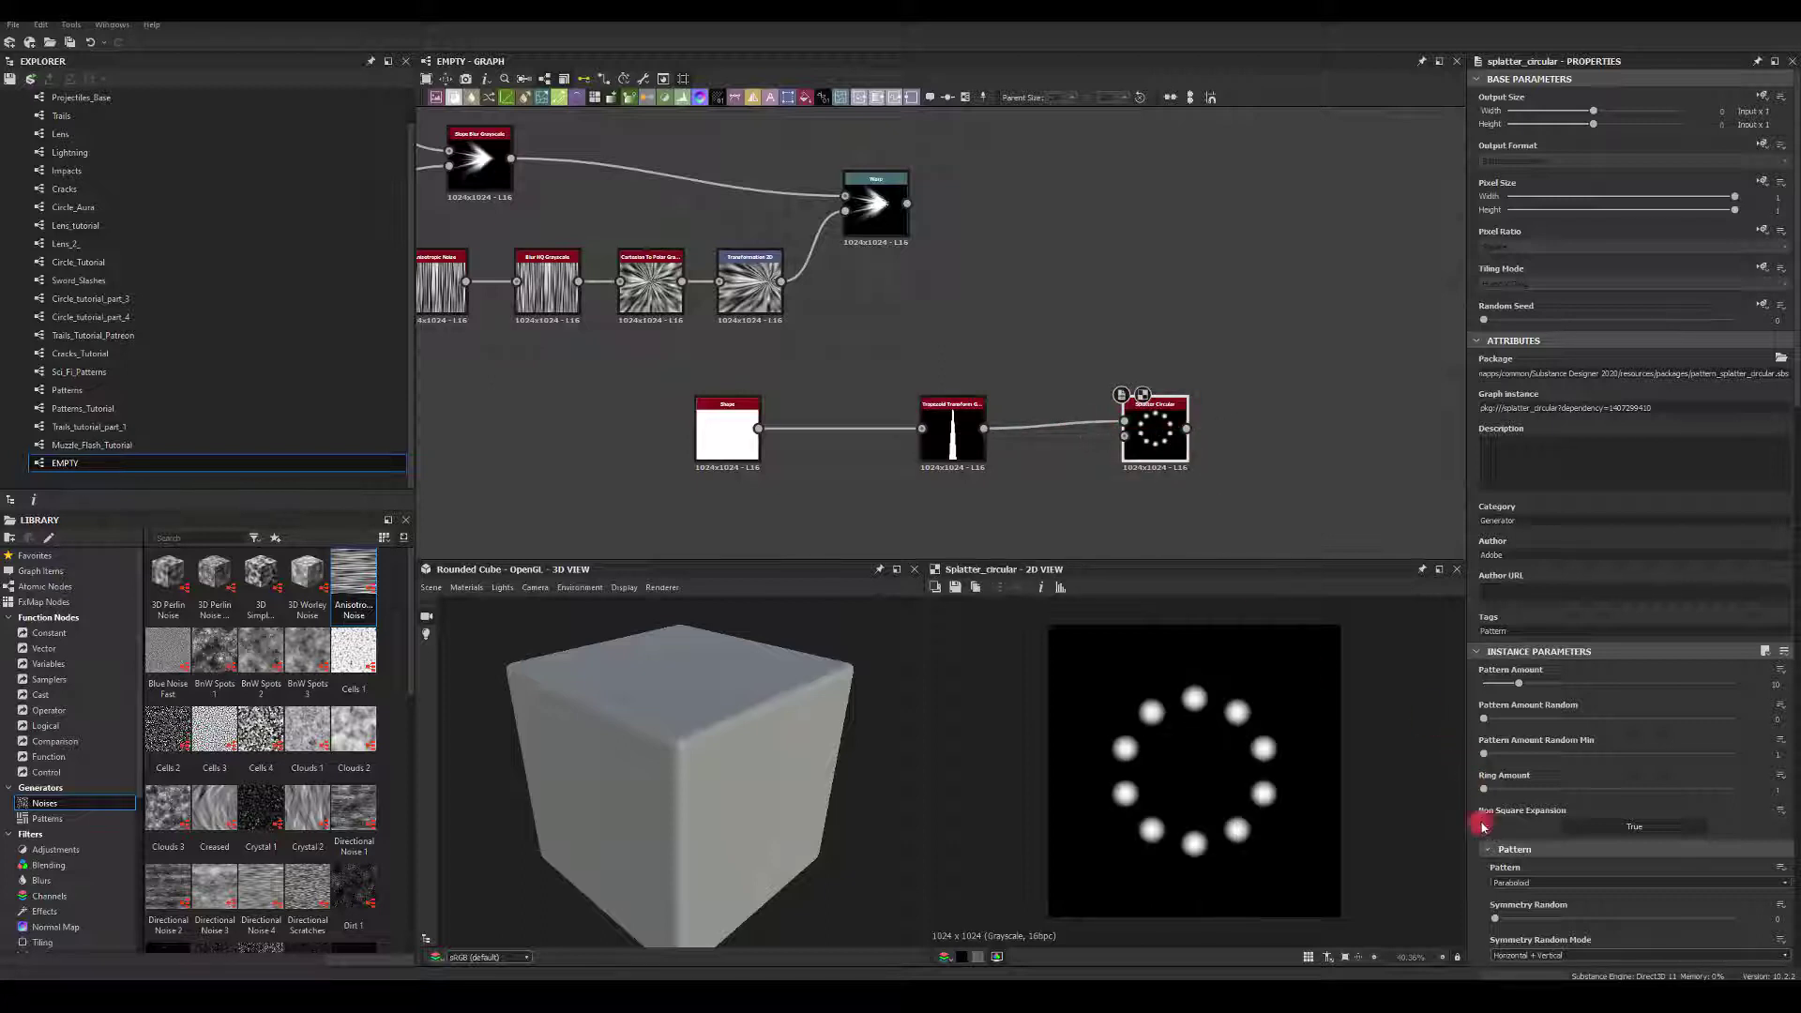
pyautogui.click(1507, 883)
pyautogui.click(1505, 895)
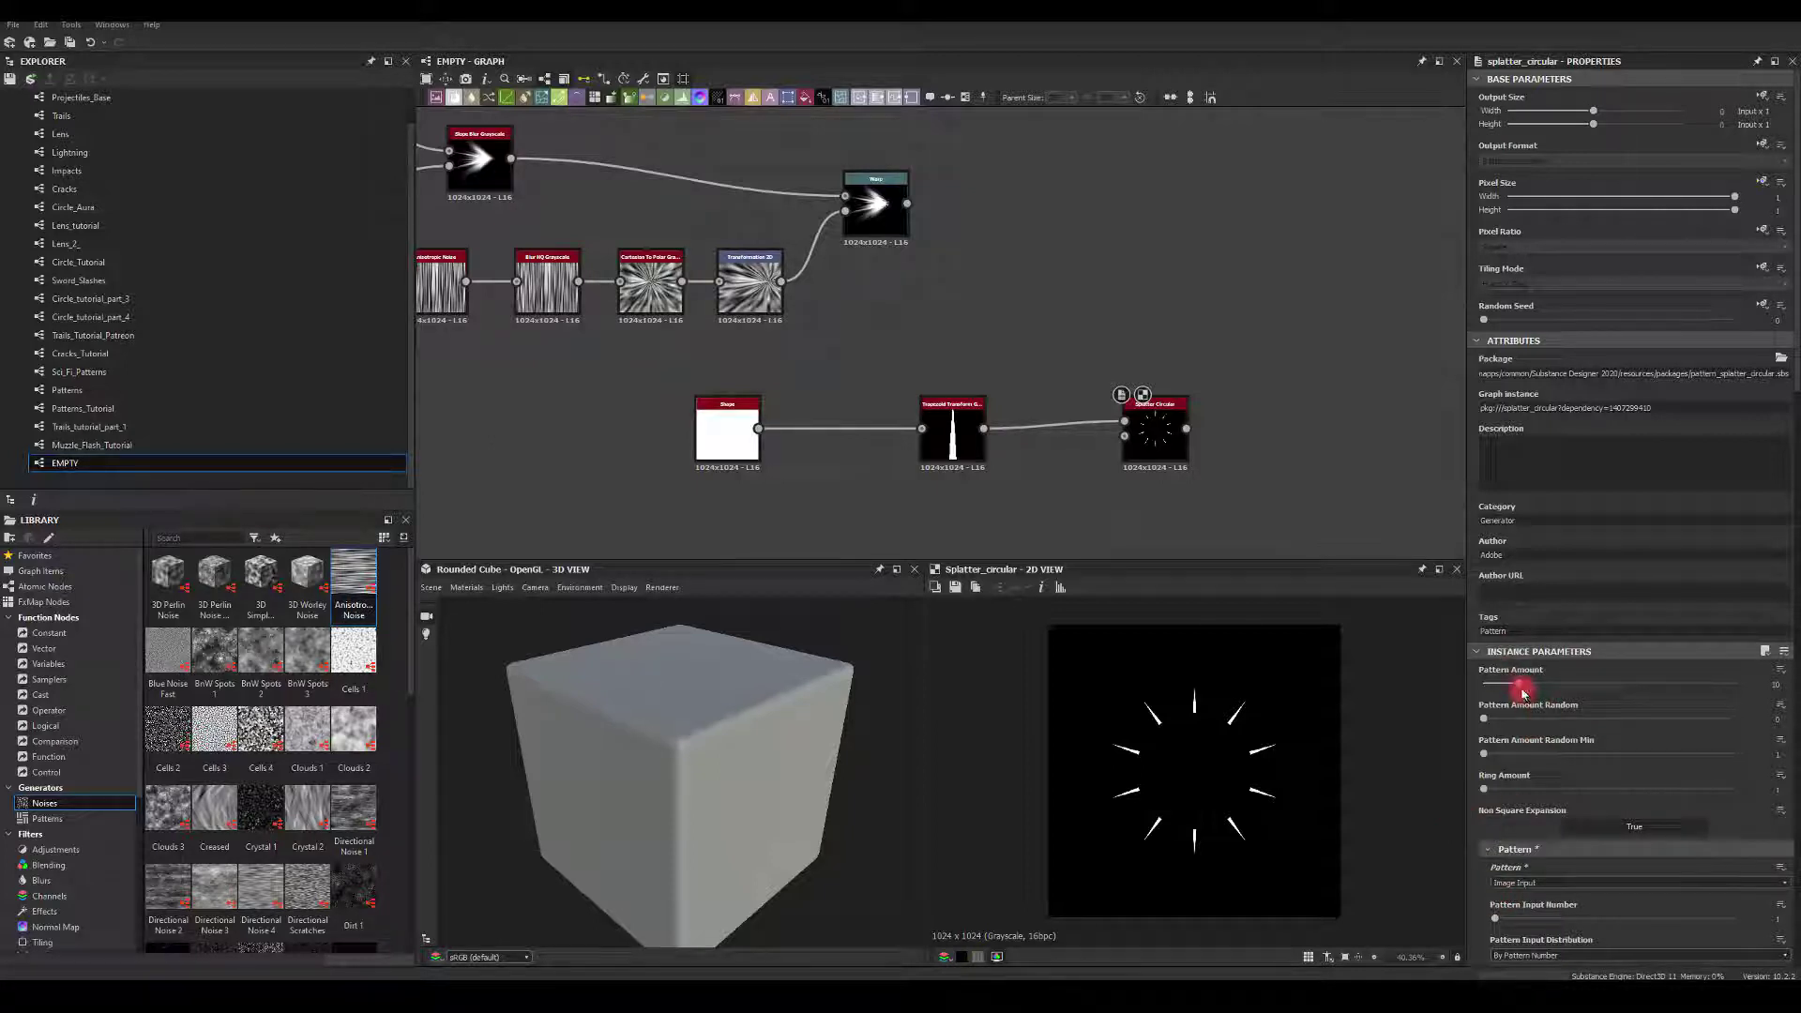
# Set the splatter Pattern Amount to 64, leaving spike size unchanged
pyautogui.moveTo(1523, 691); pyautogui.dragTo(1787, 682)
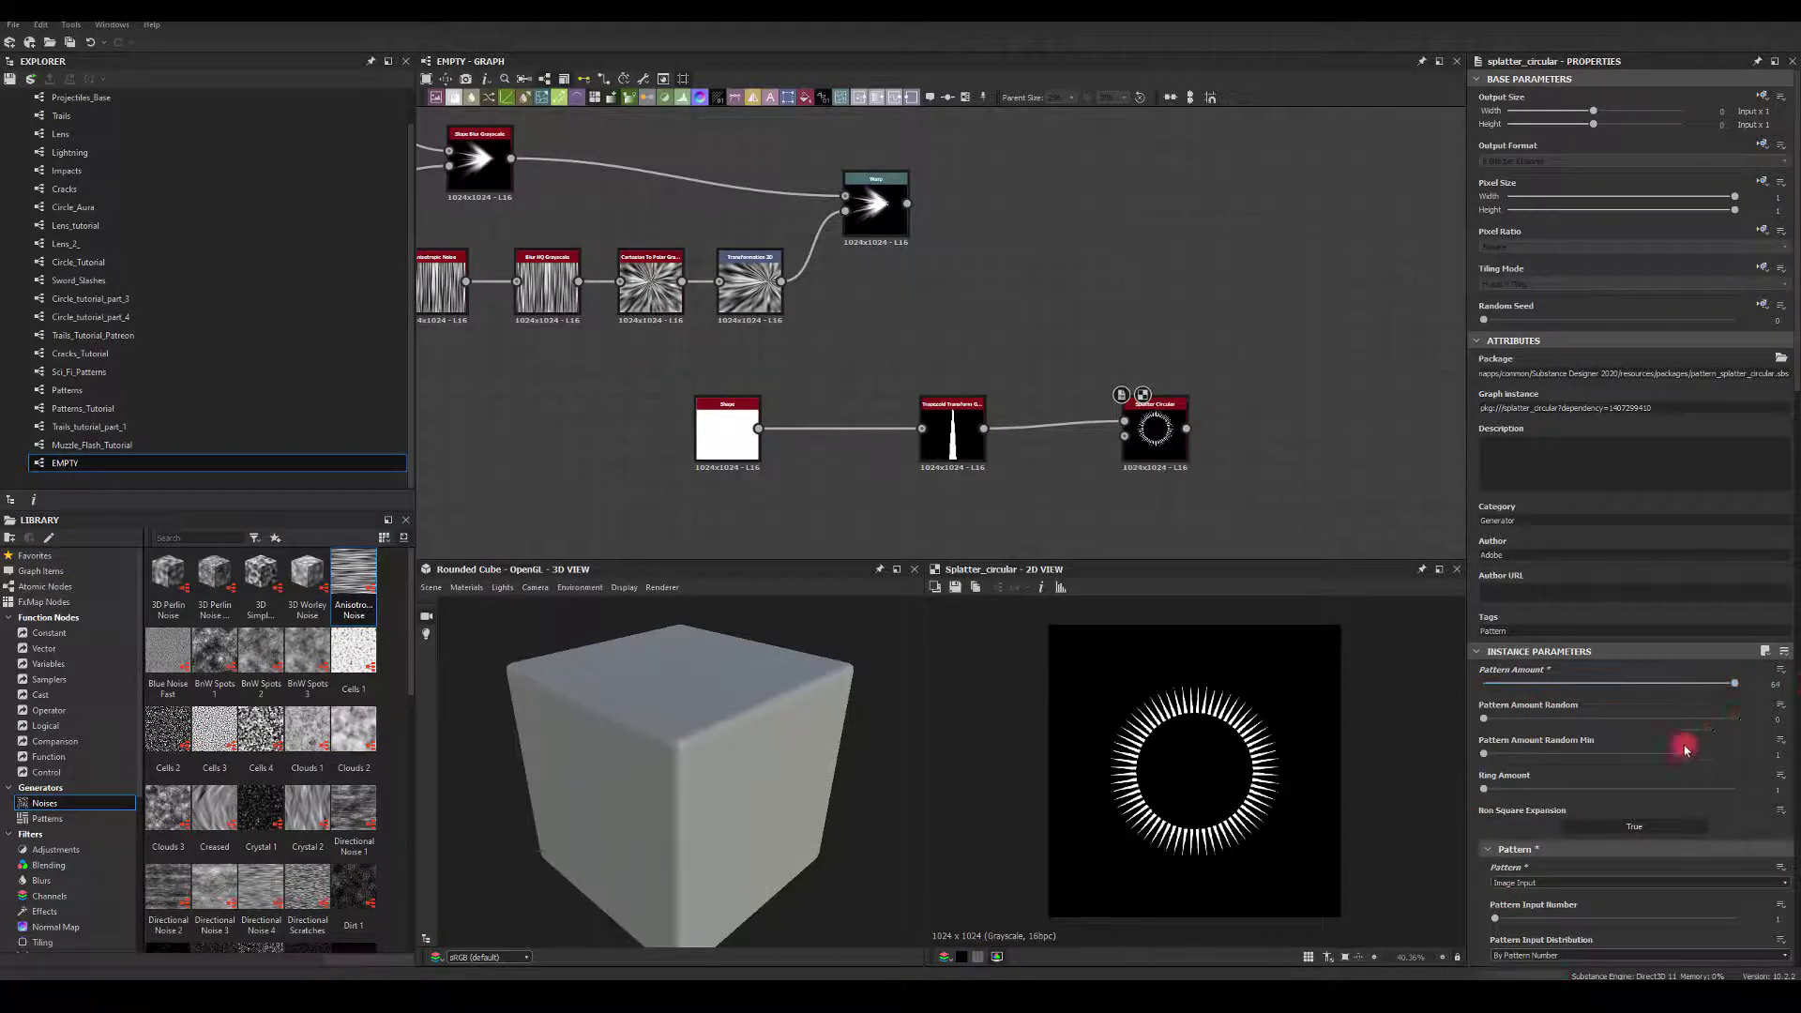
pyautogui.scroll(-3, 1684, 748)
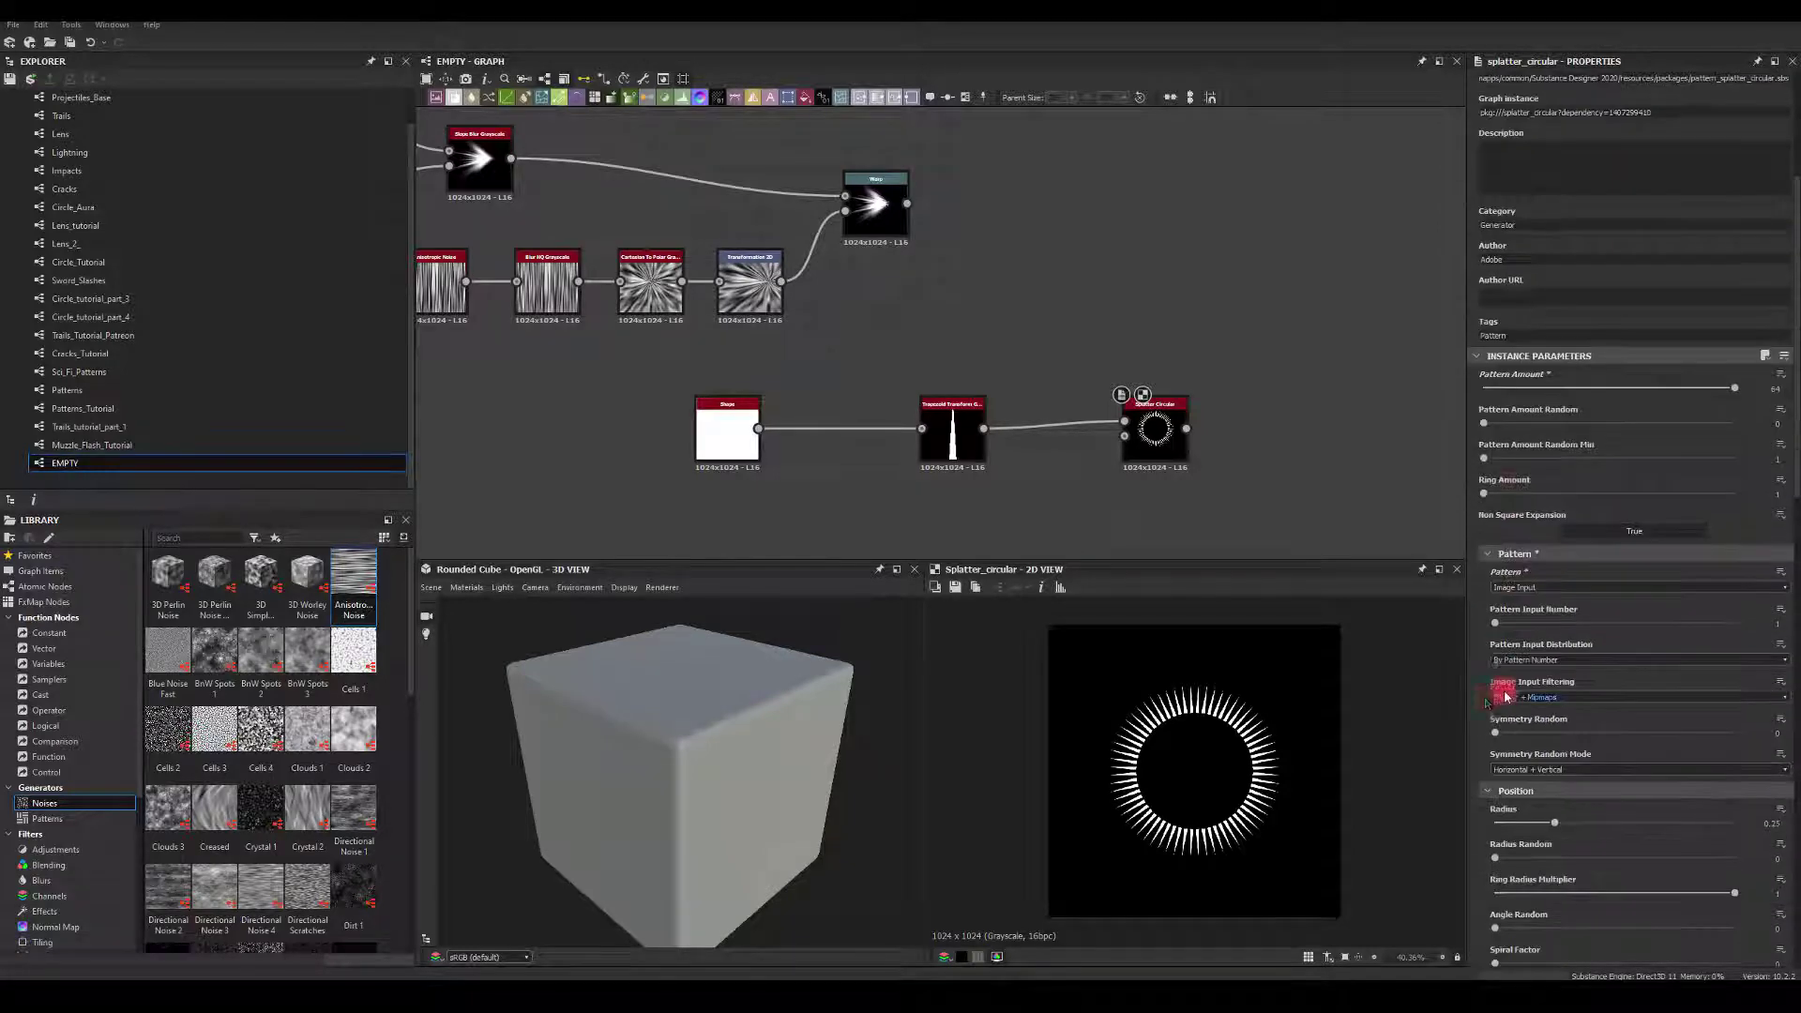
pyautogui.scroll(-8, 1495, 691)
pyautogui.moveTo(1552, 664); pyautogui.dragTo(1521, 664)
pyautogui.scroll(-5, 1507, 750)
pyautogui.moveTo(1524, 794); pyautogui.dragTo(1615, 814)
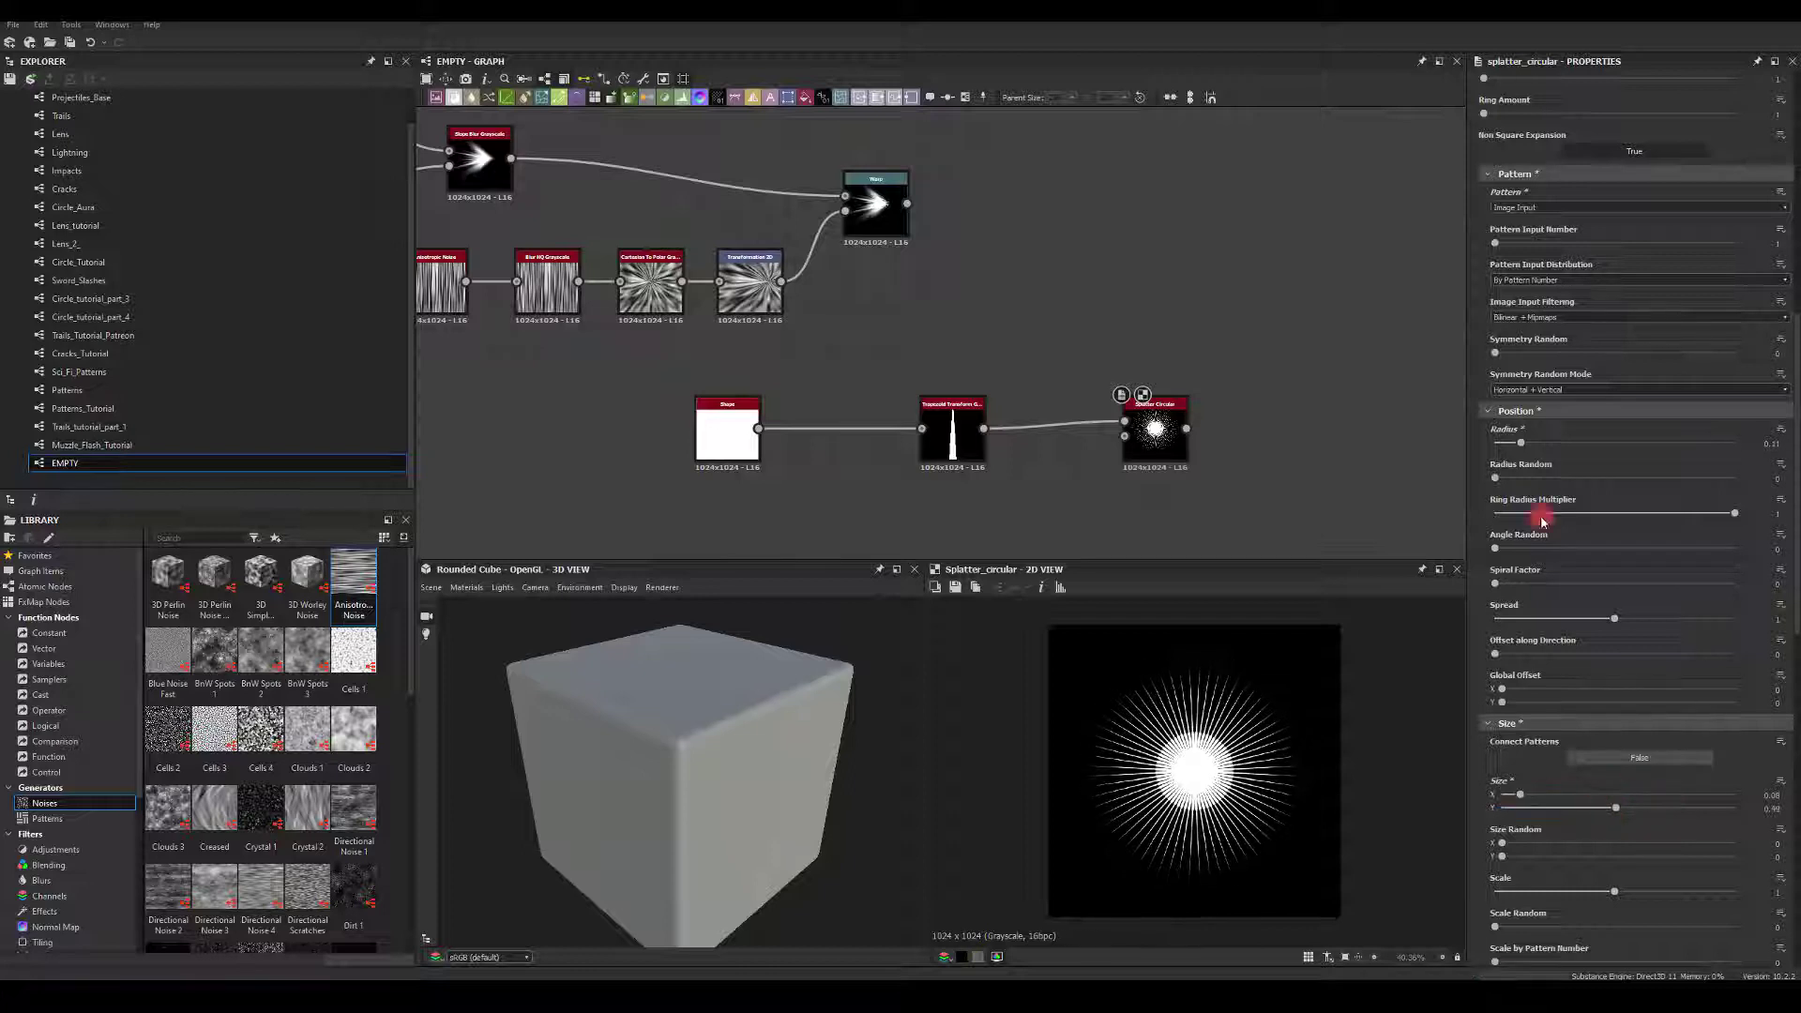
# Tune the ring Radius, randomise spike width and height, and max out Spread
pyautogui.moveTo(1512, 450); pyautogui.dragTo(1559, 443)
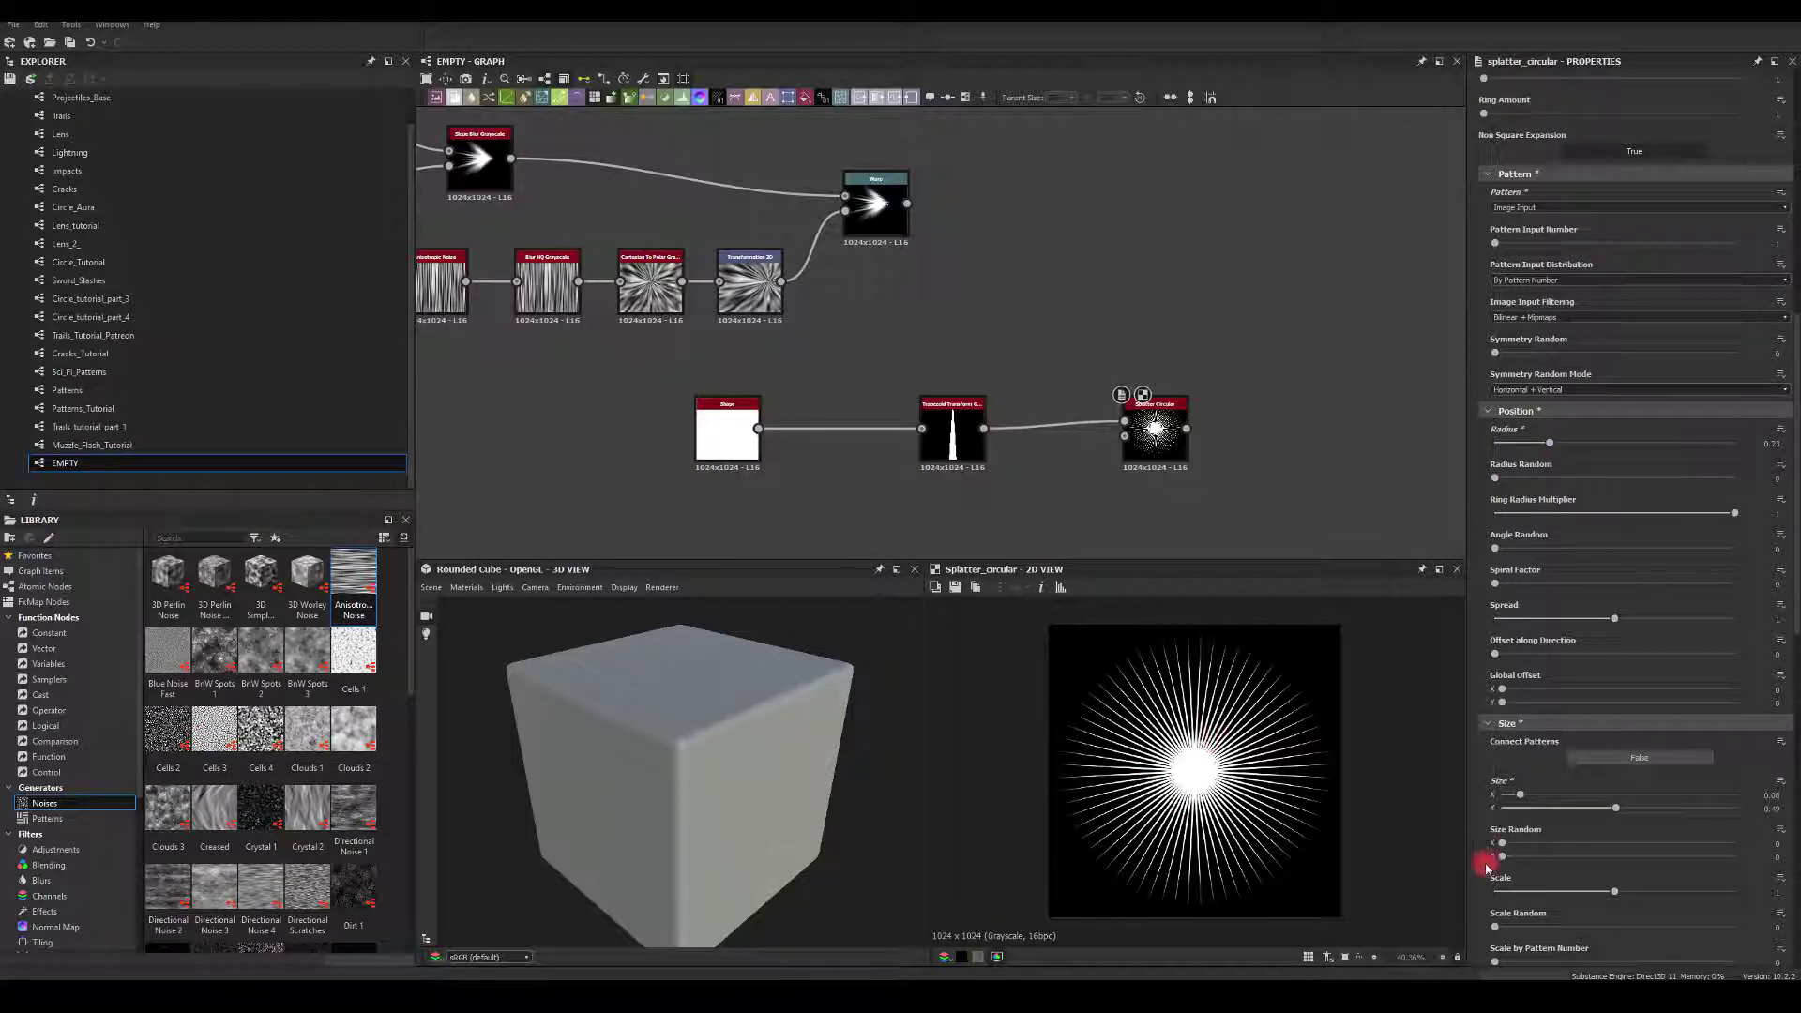
pyautogui.moveTo(1505, 849); pyautogui.dragTo(1633, 842)
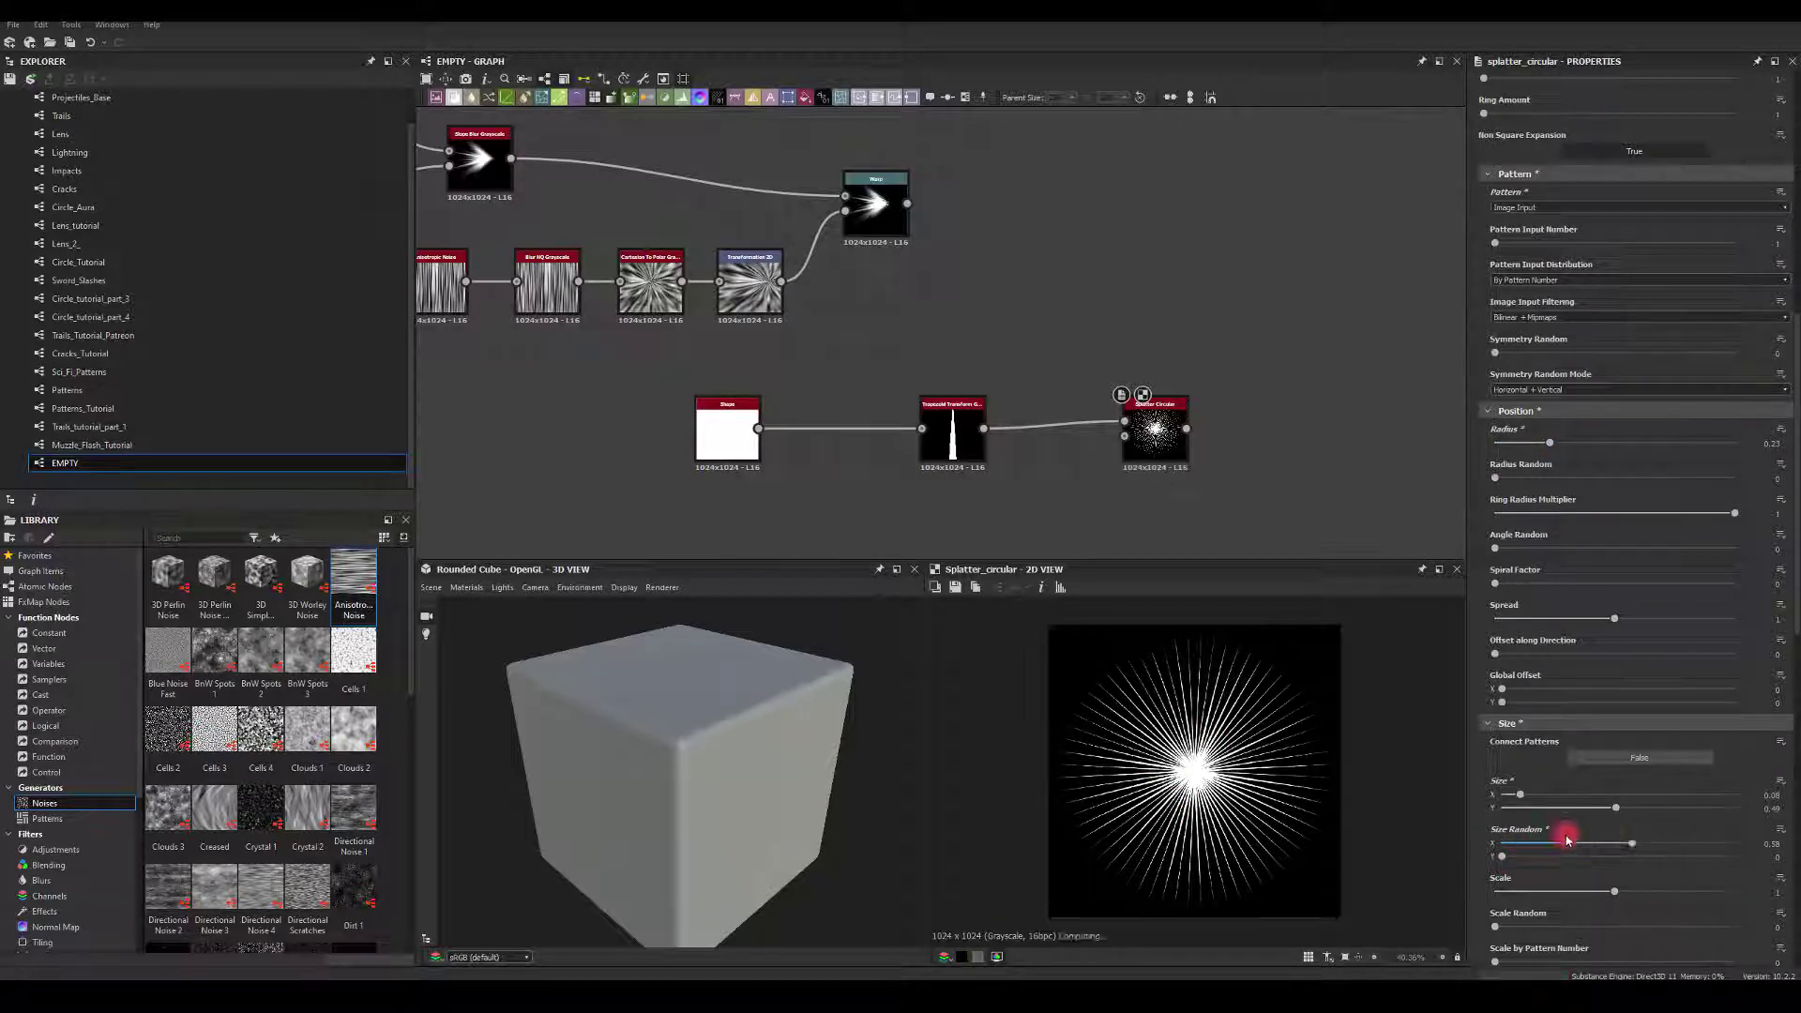
pyautogui.moveTo(1503, 857); pyautogui.dragTo(1638, 857)
pyautogui.click(1542, 444)
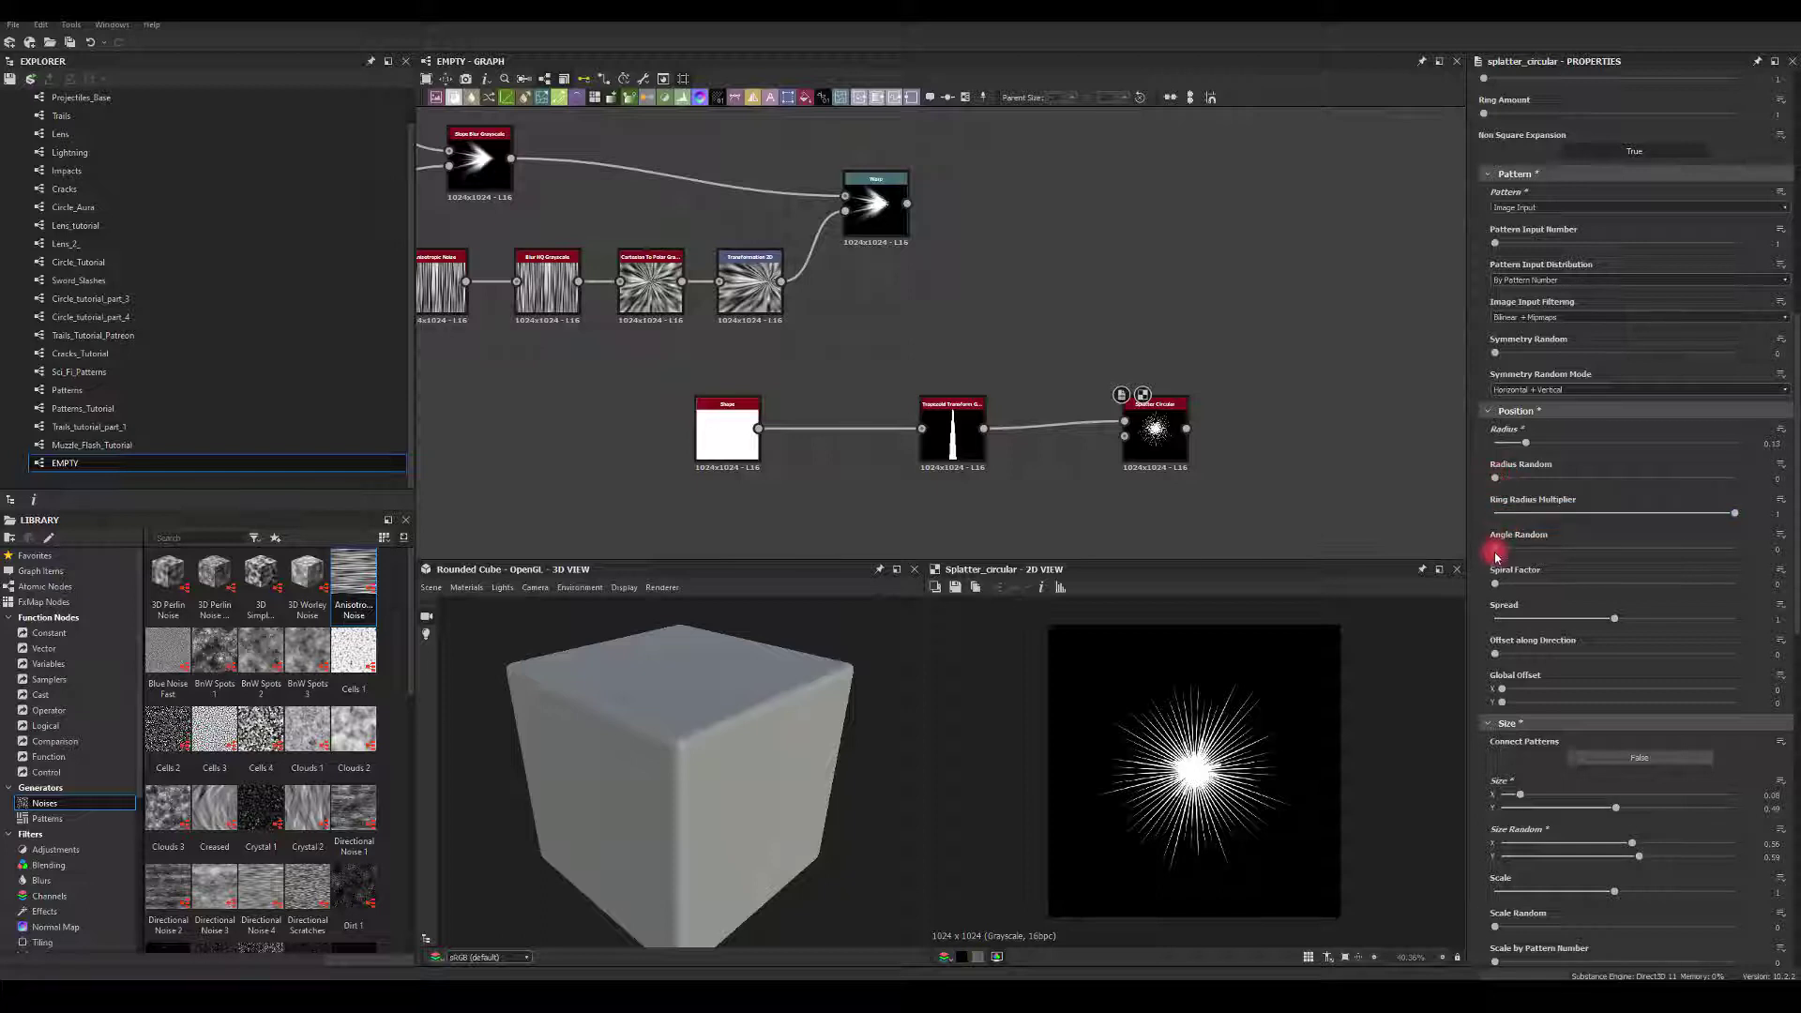
pyautogui.moveTo(1495, 584)
pyautogui.mouseDown()
pyautogui.moveTo(1612, 575)
pyautogui.moveTo(1495, 583)
pyautogui.mouseUp()
pyautogui.moveTo(1615, 618); pyautogui.dragTo(1751, 621)
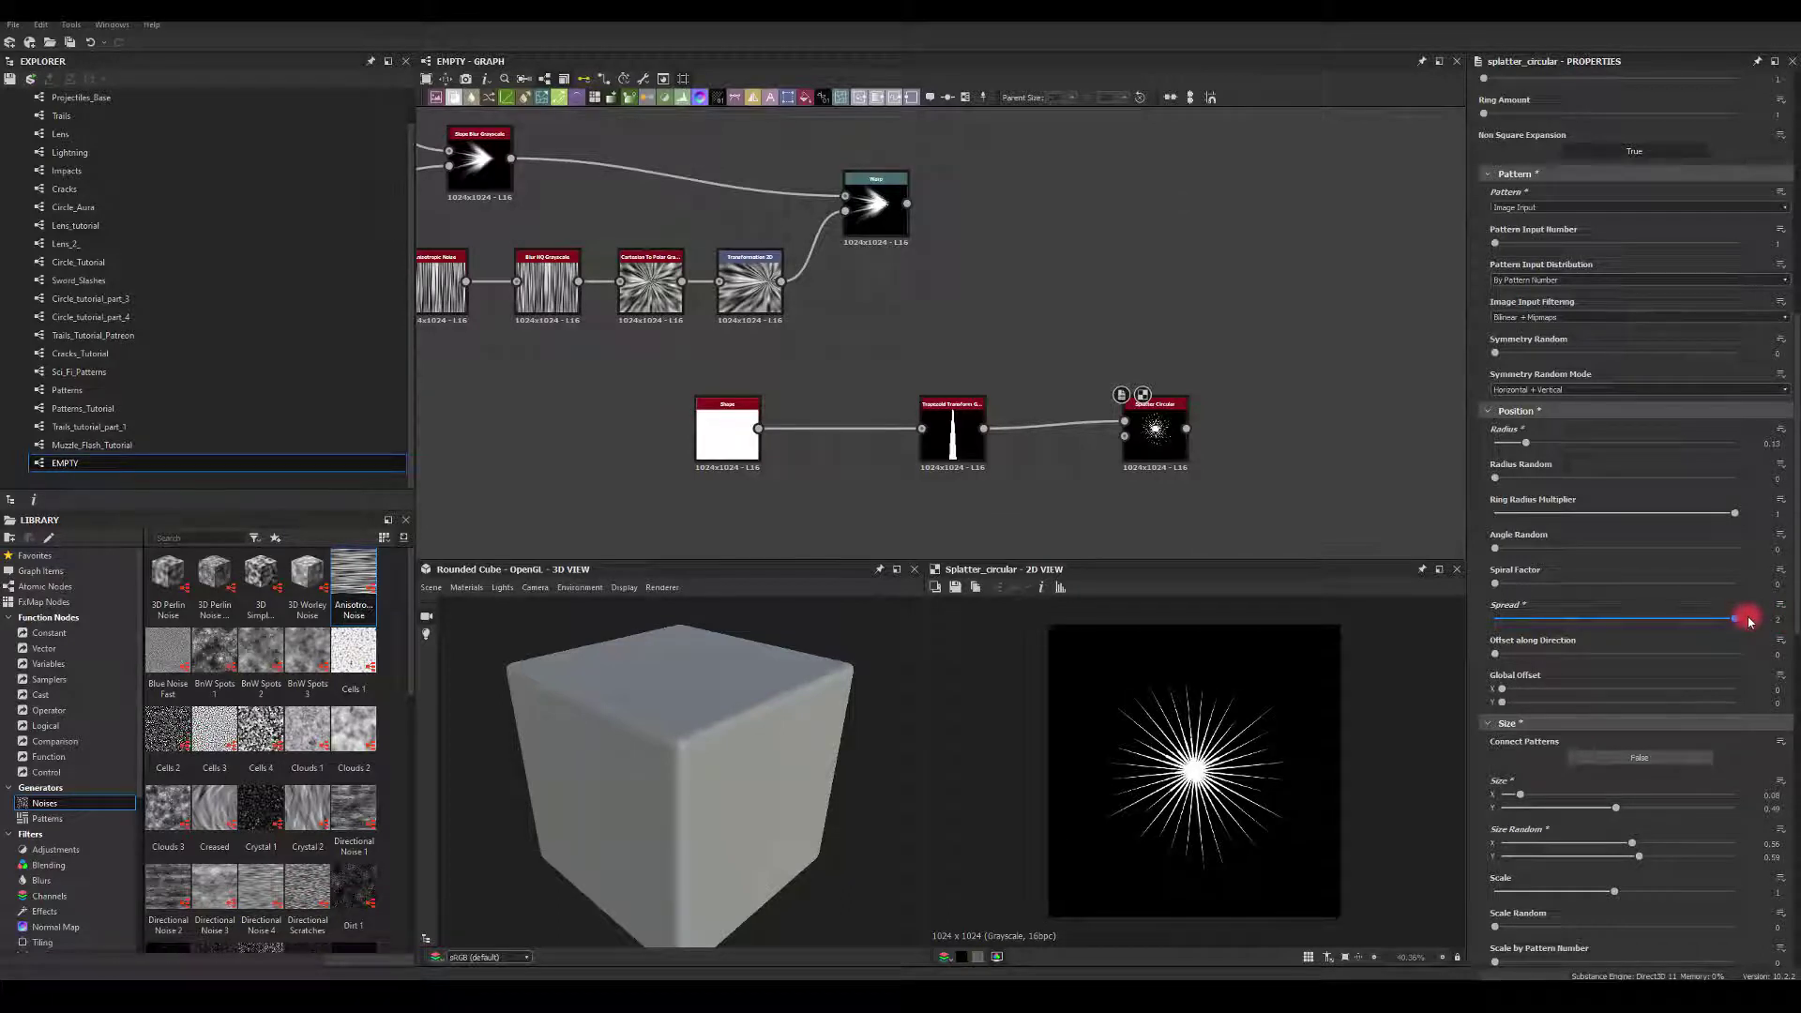
pyautogui.click(1510, 595)
# Thicken the spikes to Size X 0.39 and set Spread to 1.5
pyautogui.moveTo(1522, 798); pyautogui.dragTo(1705, 851)
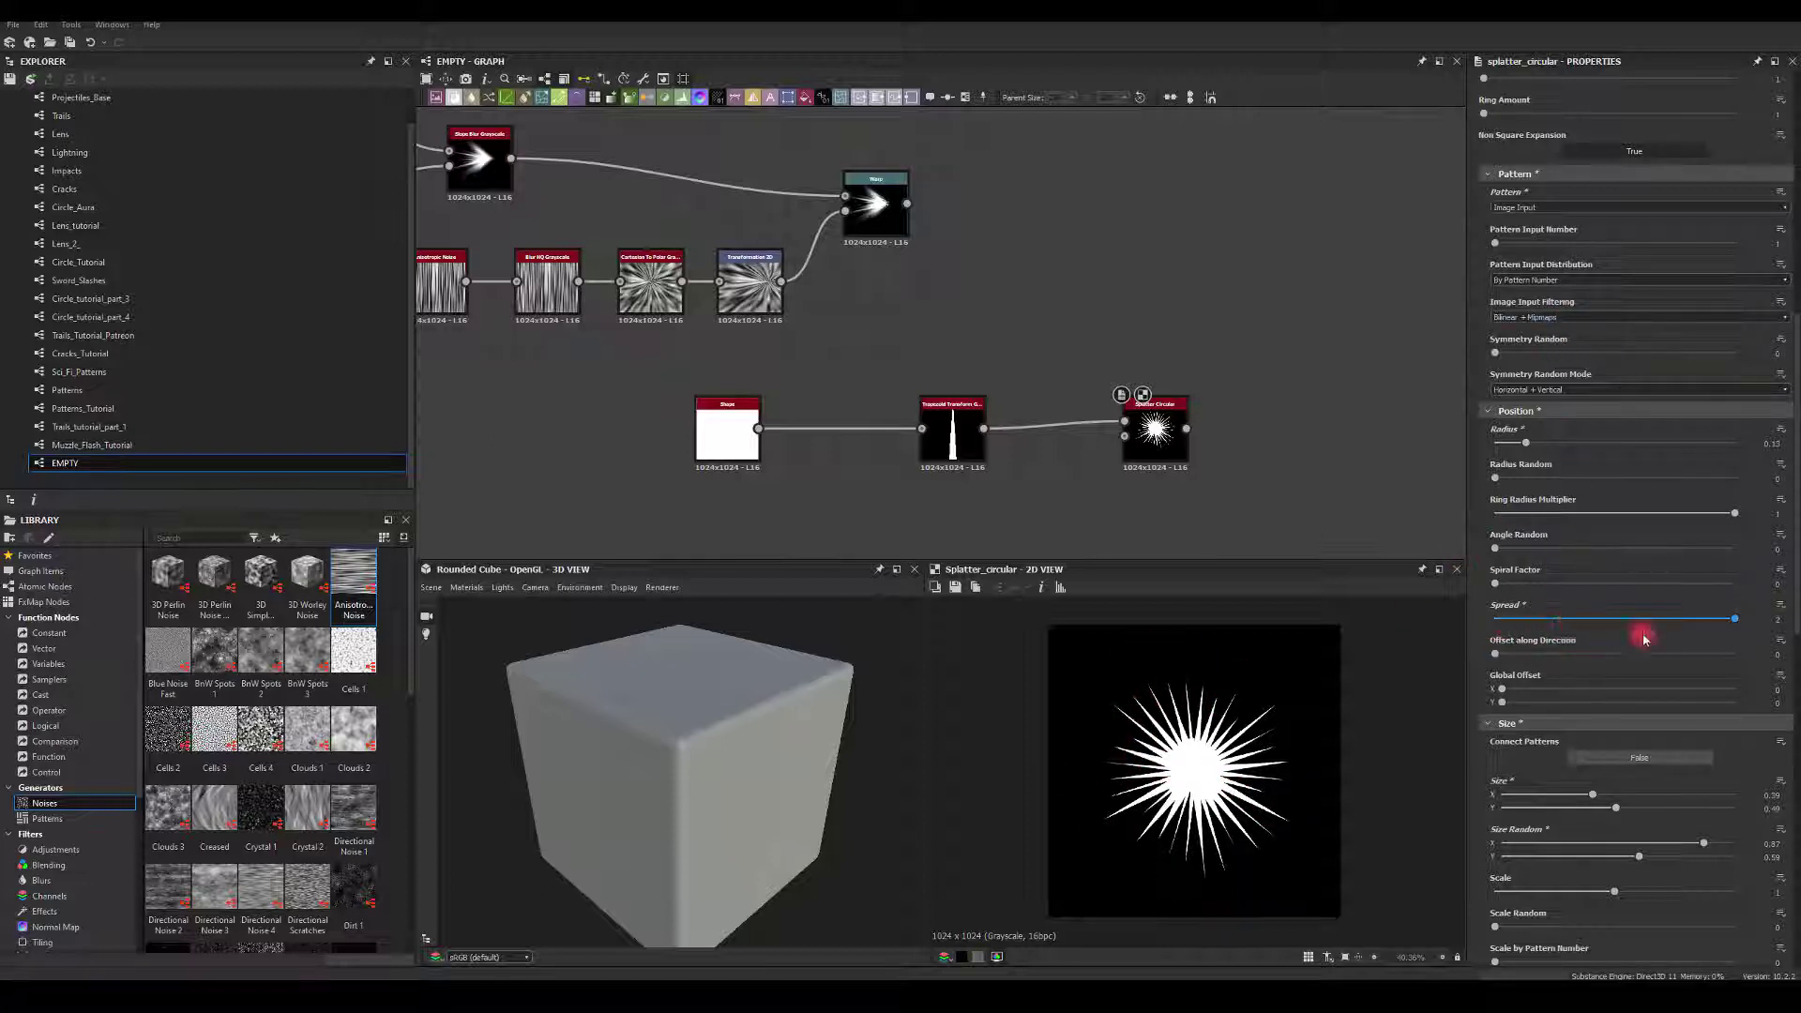
pyautogui.moveTo(1735, 619); pyautogui.dragTo(1705, 617)
pyautogui.scroll(-3, 1651, 676)
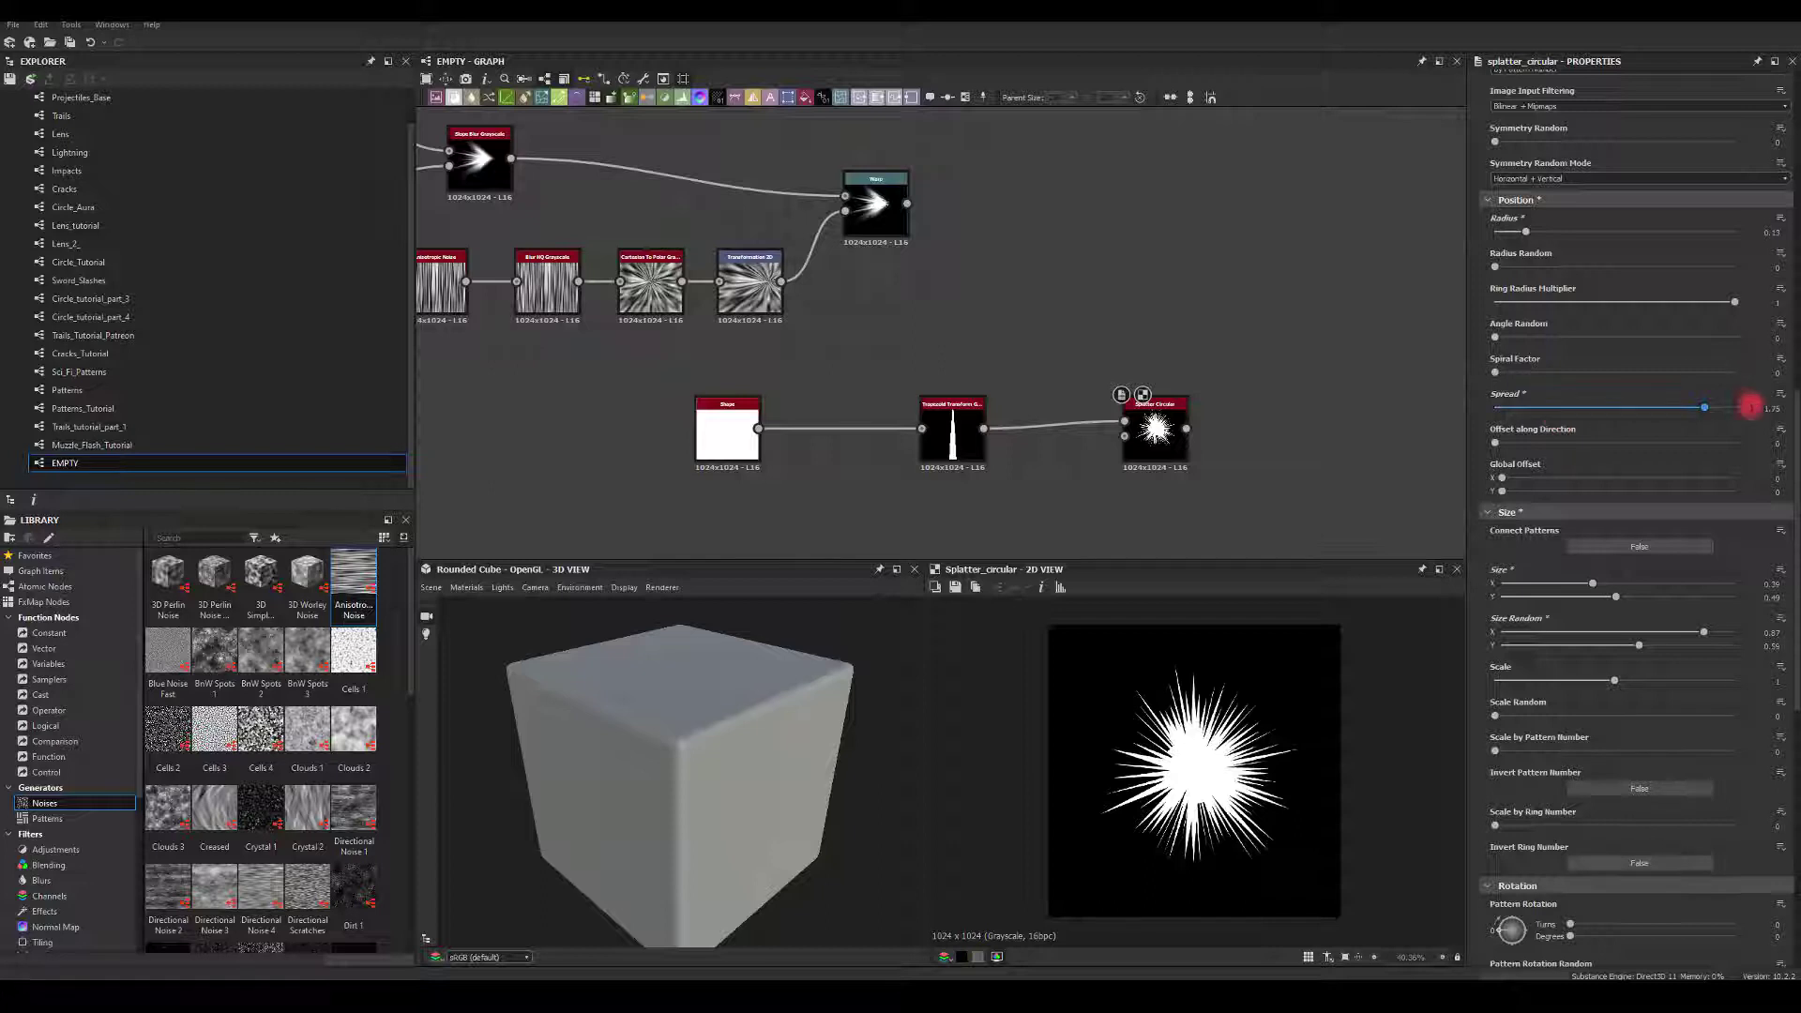
pyautogui.doubleClick(1770, 409)
pyautogui.write('1.5')
pyautogui.press('Return')
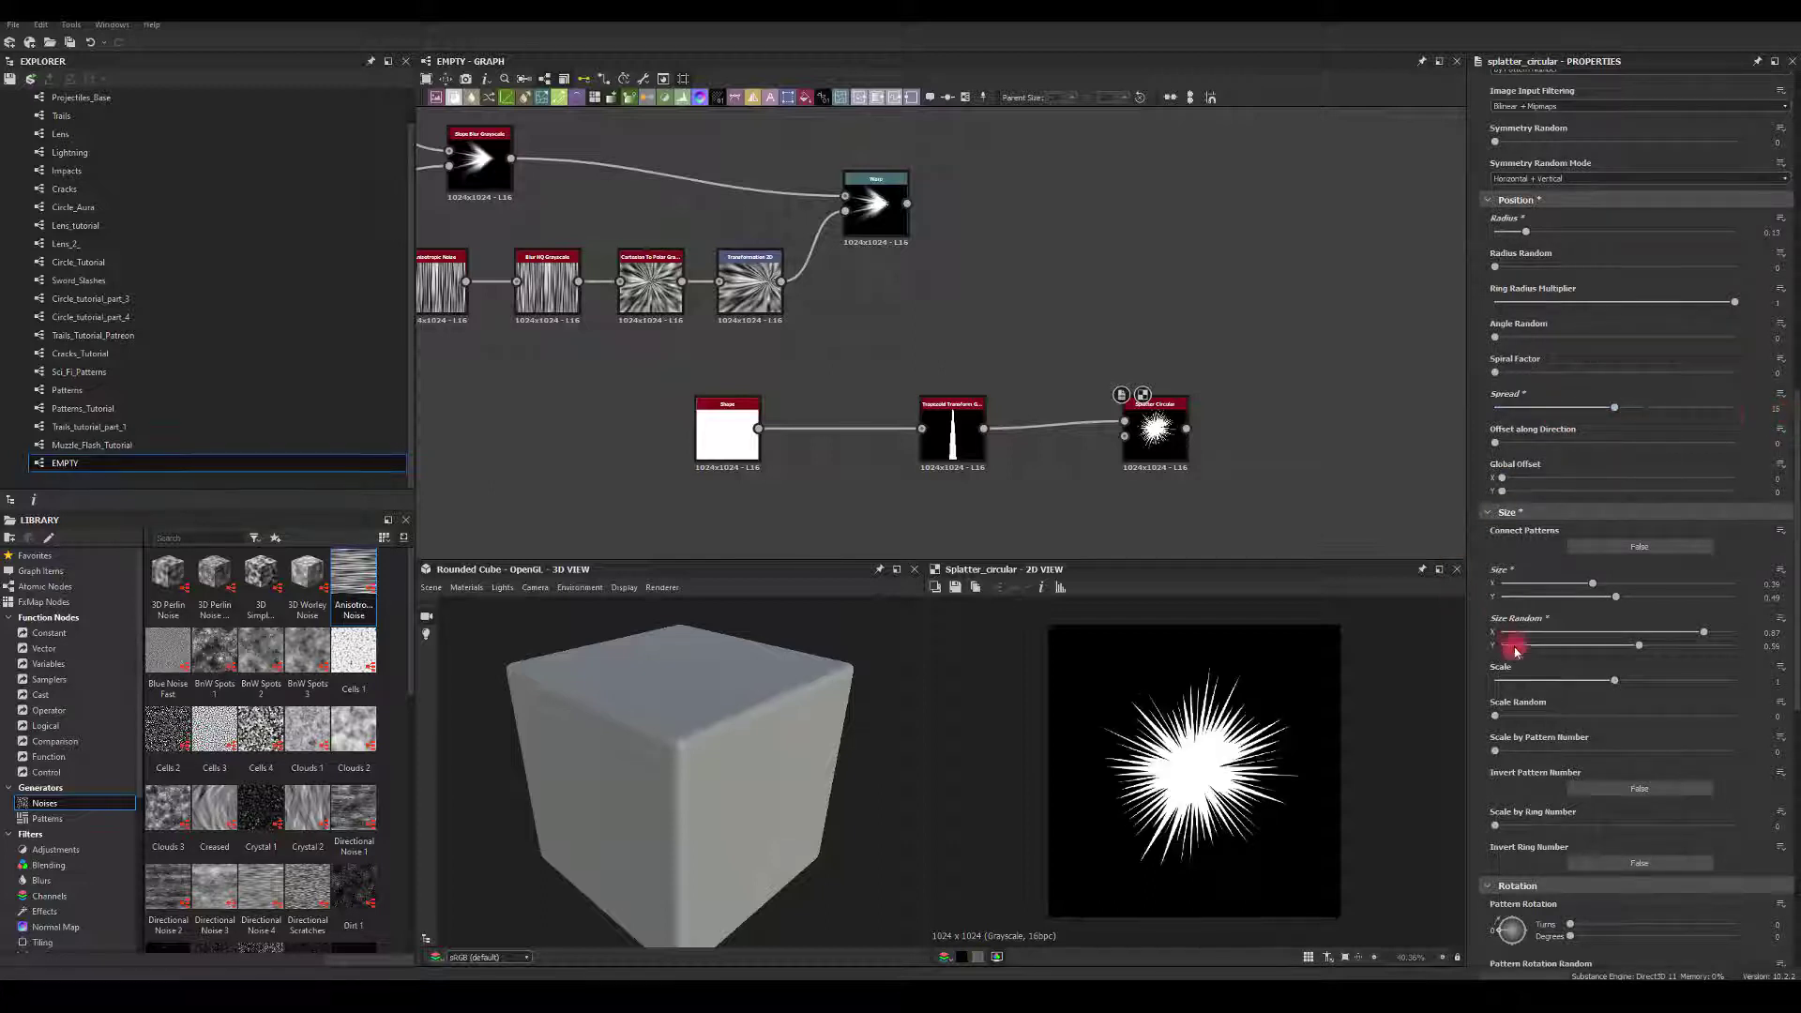
# Set Scale Random to 0.48 and lengthen the spikes to Size Y about 0.7
pyautogui.moveTo(1505, 723); pyautogui.dragTo(1610, 724)
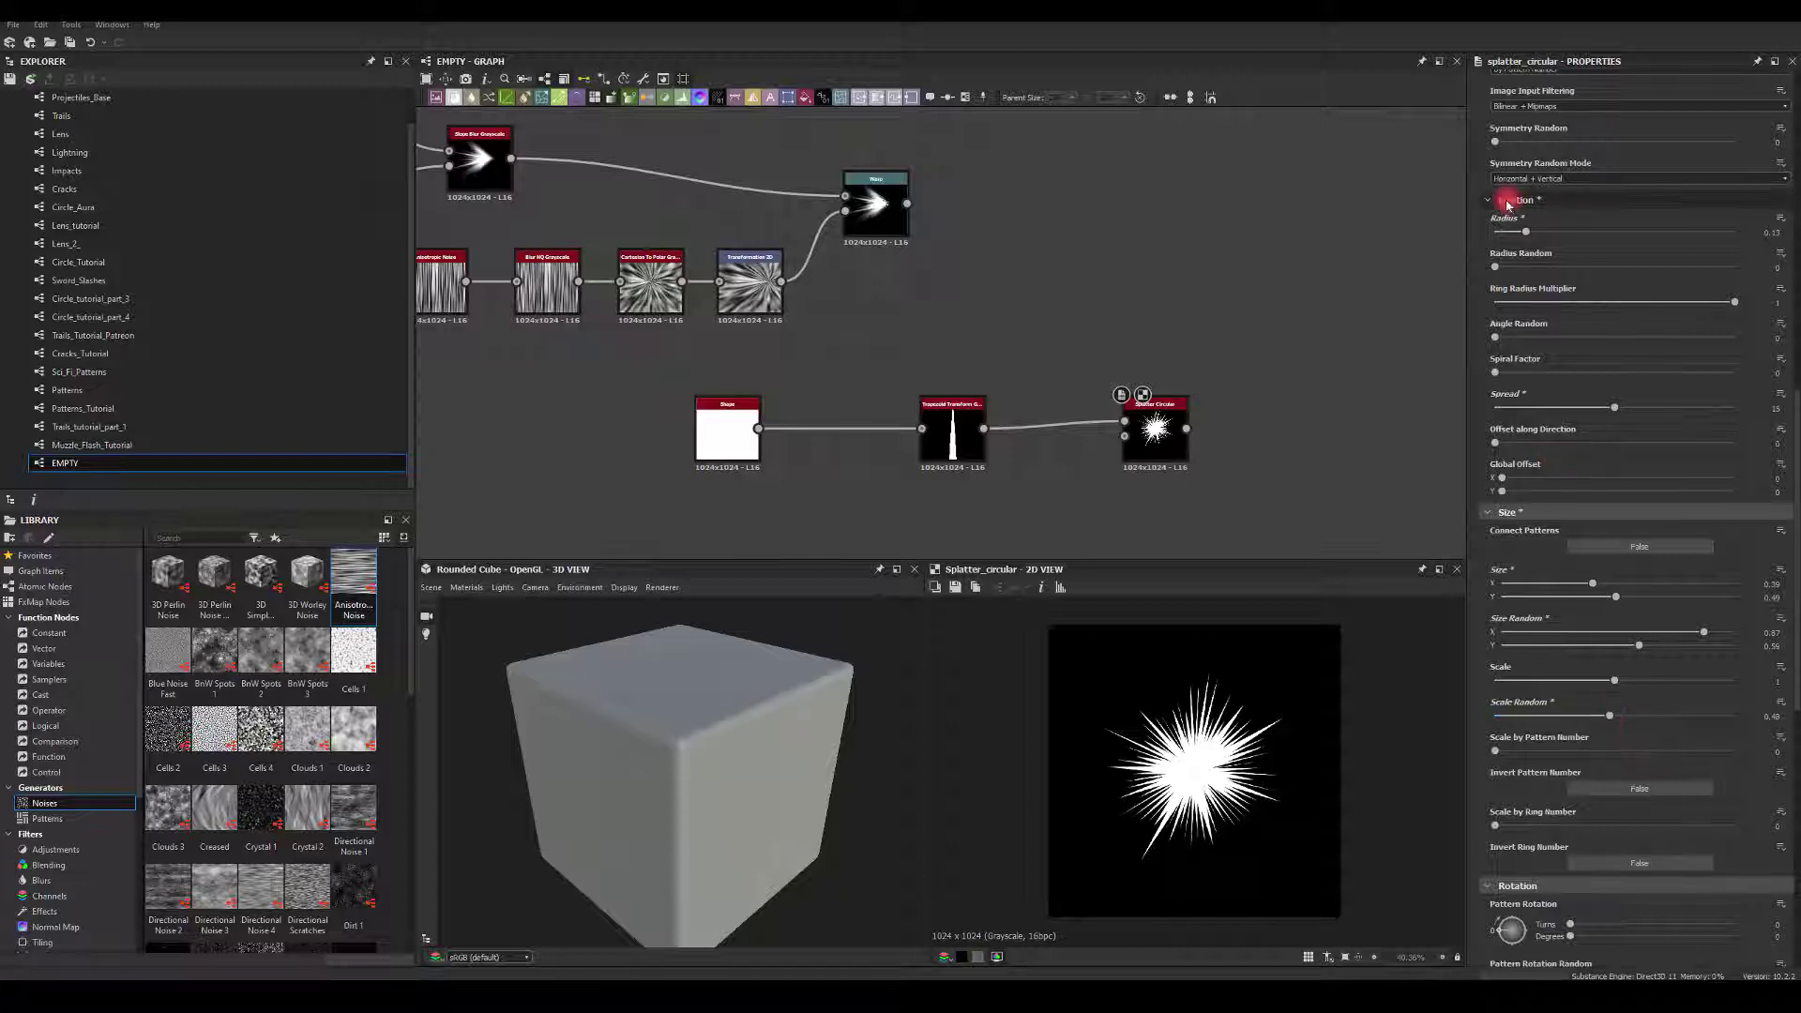
pyautogui.moveTo(1526, 232); pyautogui.dragTo(1527, 231)
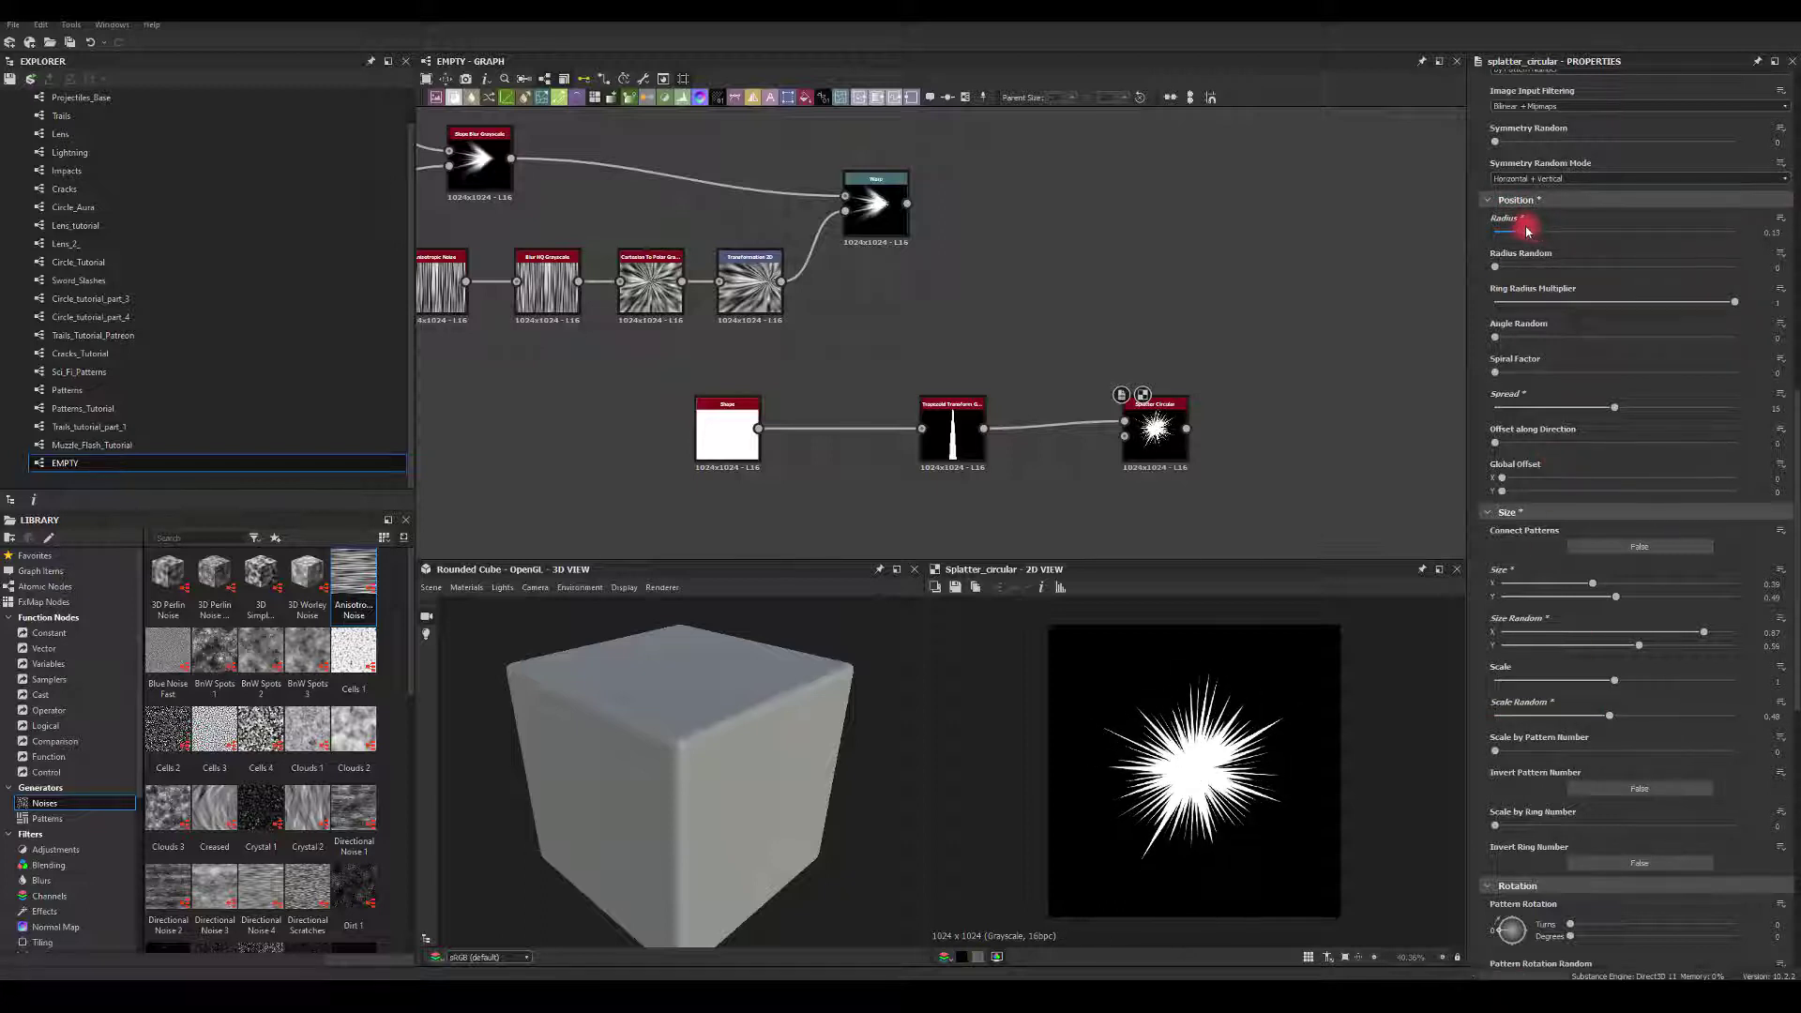
pyautogui.moveTo(1613, 602); pyautogui.dragTo(1677, 601)
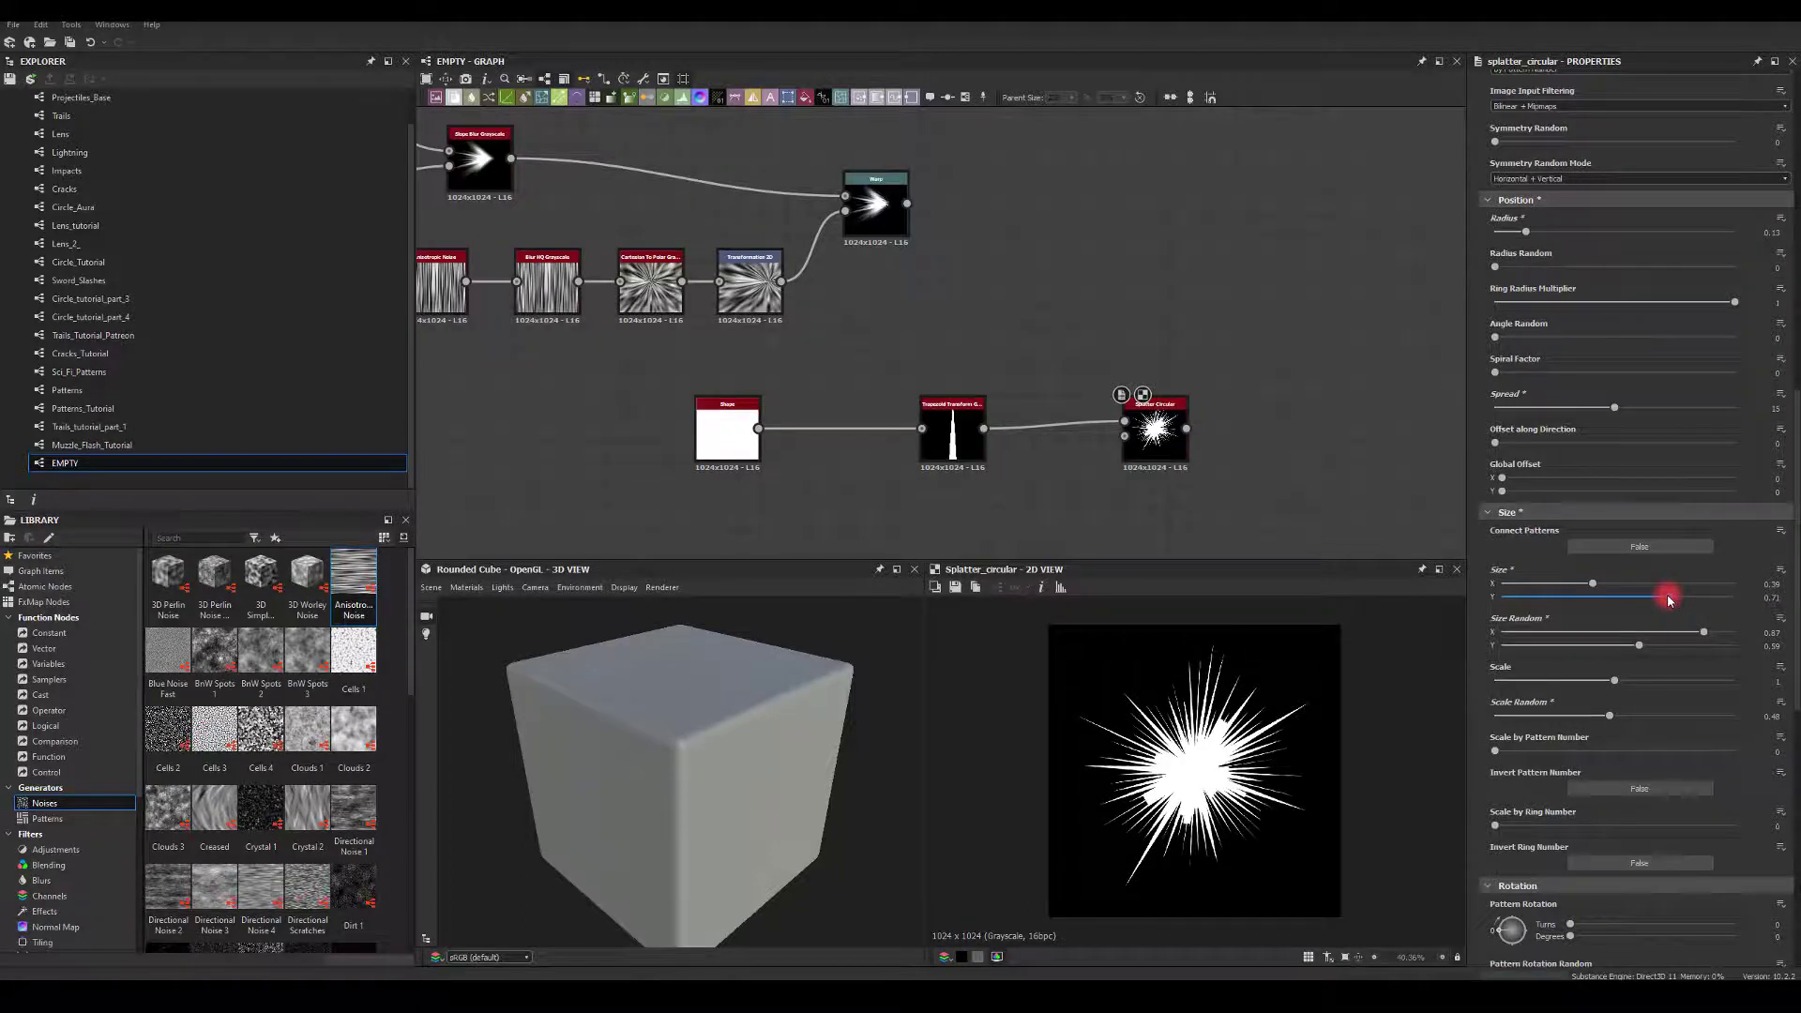
pyautogui.moveTo(1668, 600); pyautogui.dragTo(1665, 597)
pyautogui.moveTo(907, 204); pyautogui.dragTo(1215, 241)
# Add a Subtract Blend after the Warp and a Transformation 2D after the Splatter Circular
pyautogui.write('bl')
pyautogui.click(1253, 273)
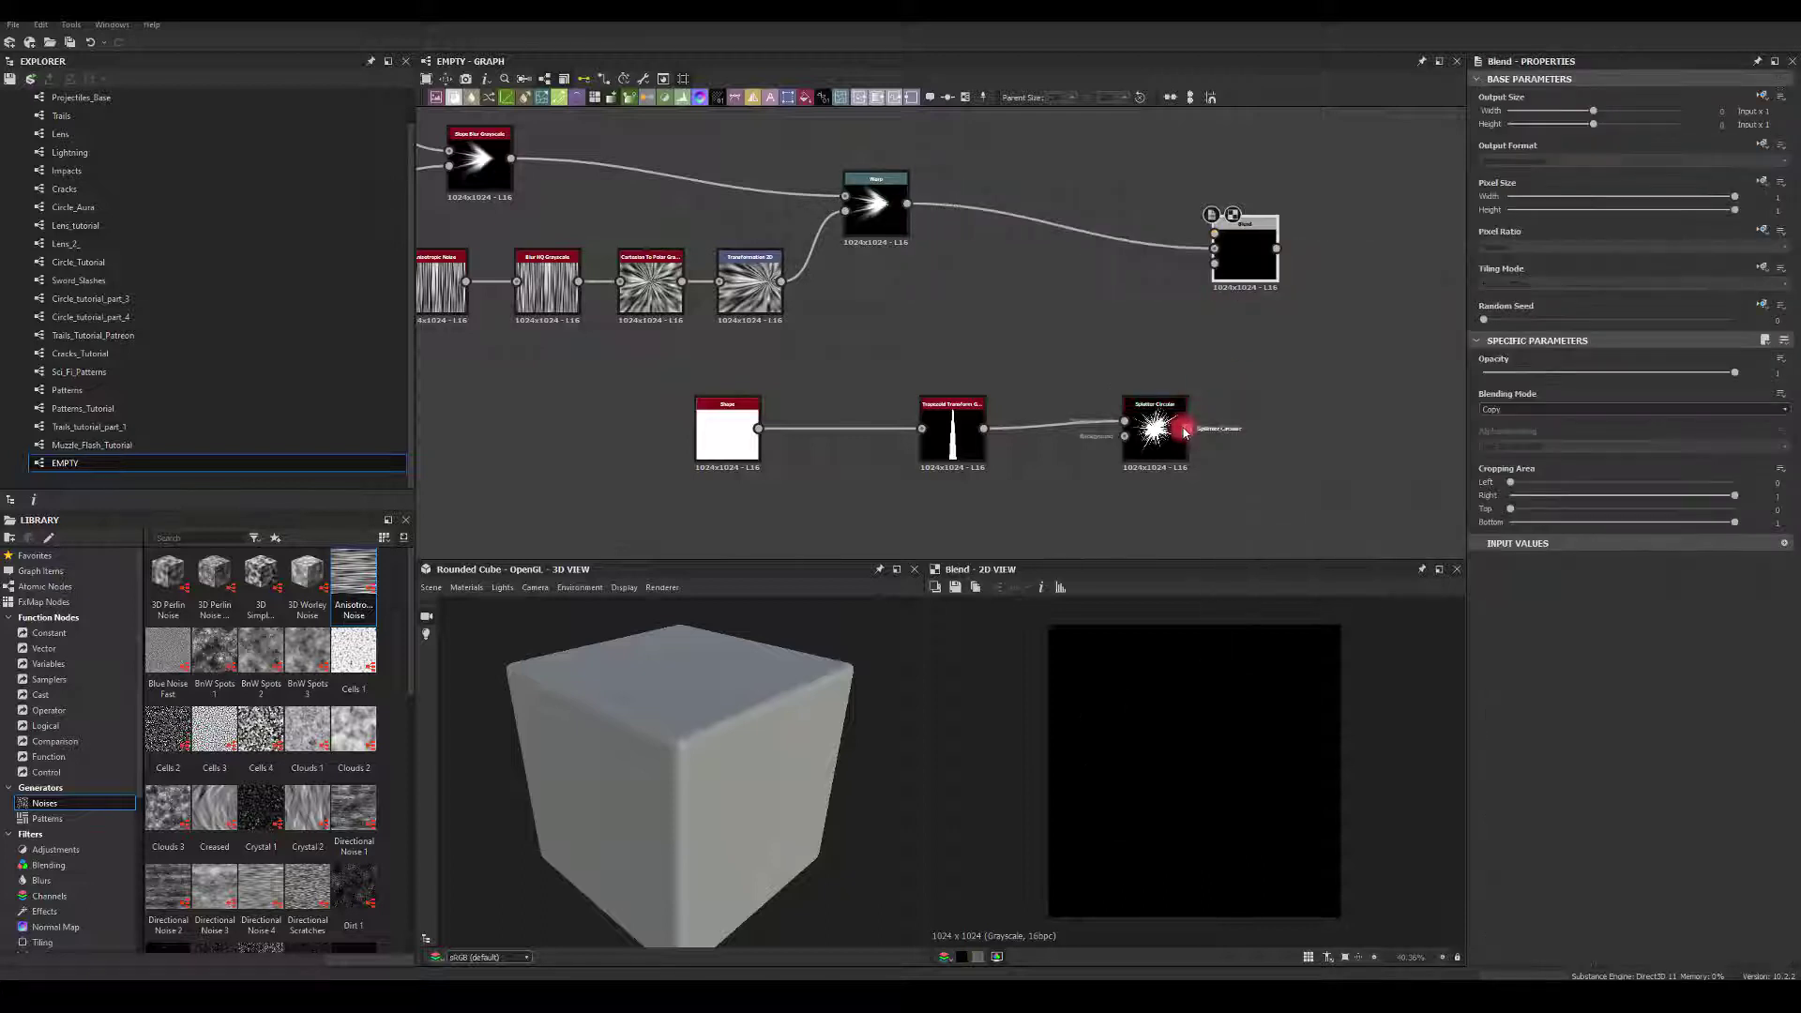
pyautogui.moveTo(1176, 429); pyautogui.dragTo(1251, 259)
pyautogui.click(1161, 400)
pyautogui.write('tr')
pyautogui.click(1184, 428)
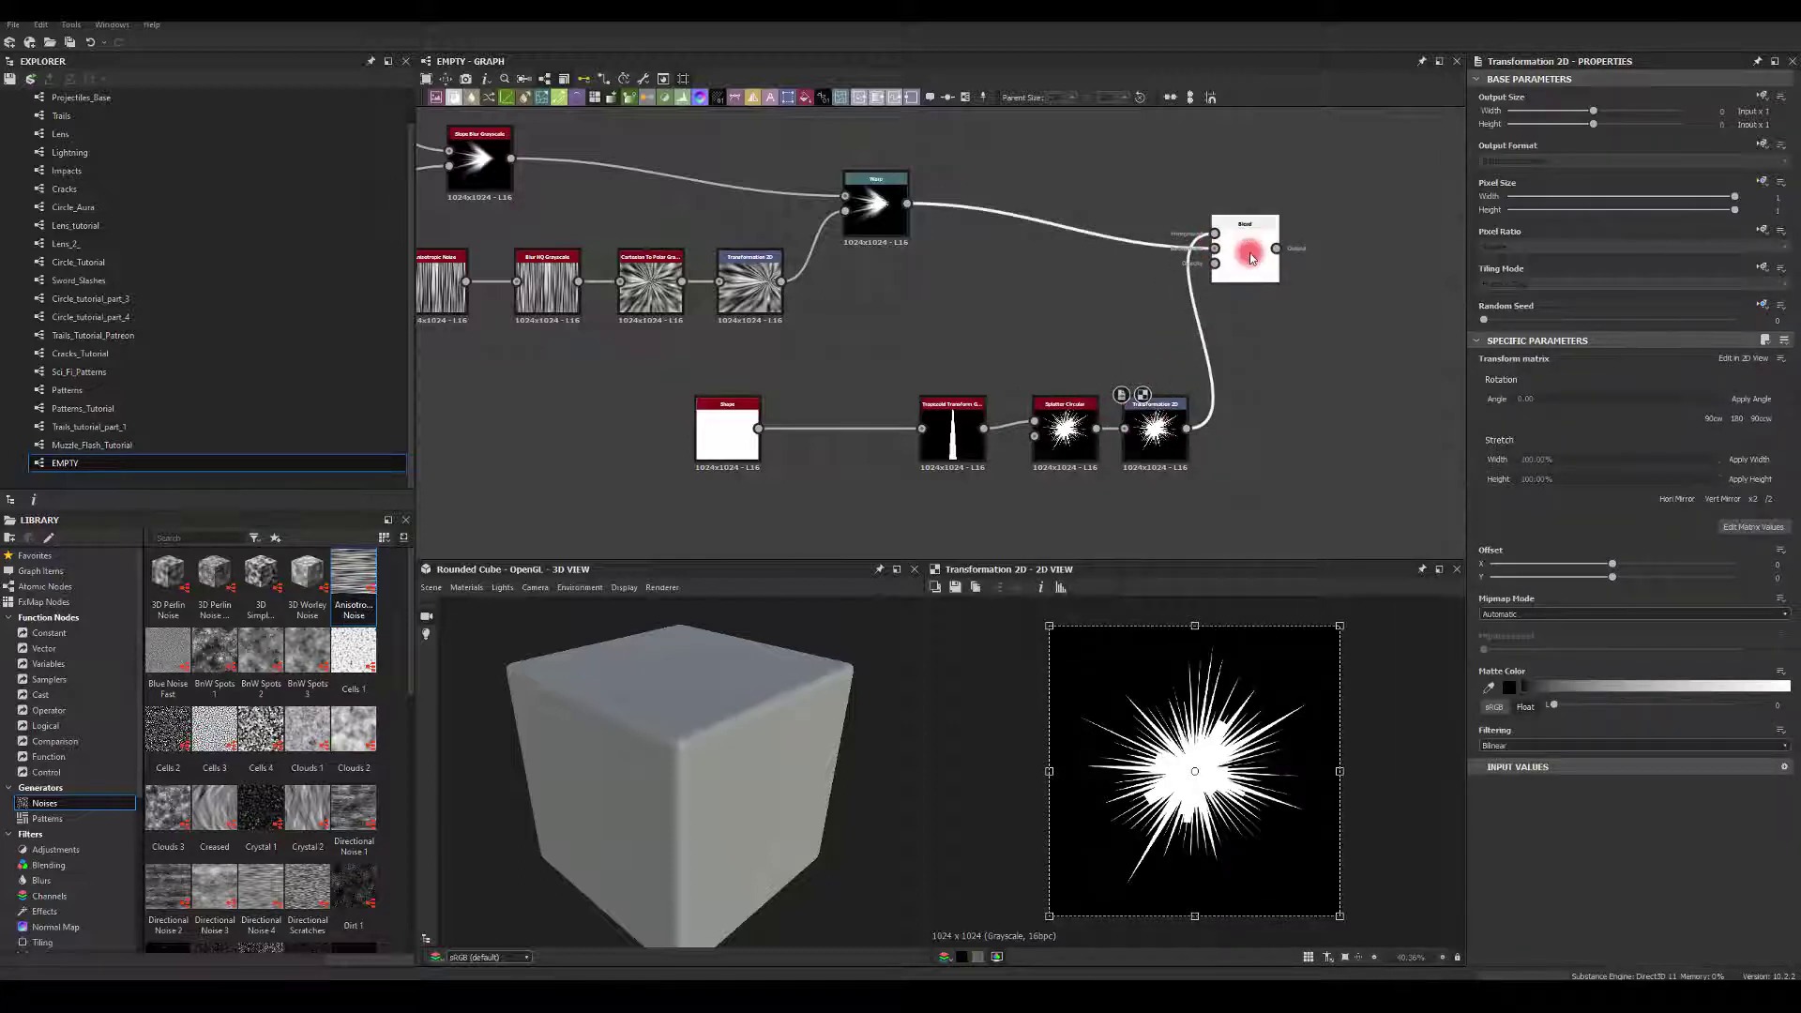
pyautogui.click(1251, 259)
pyautogui.click(1535, 410)
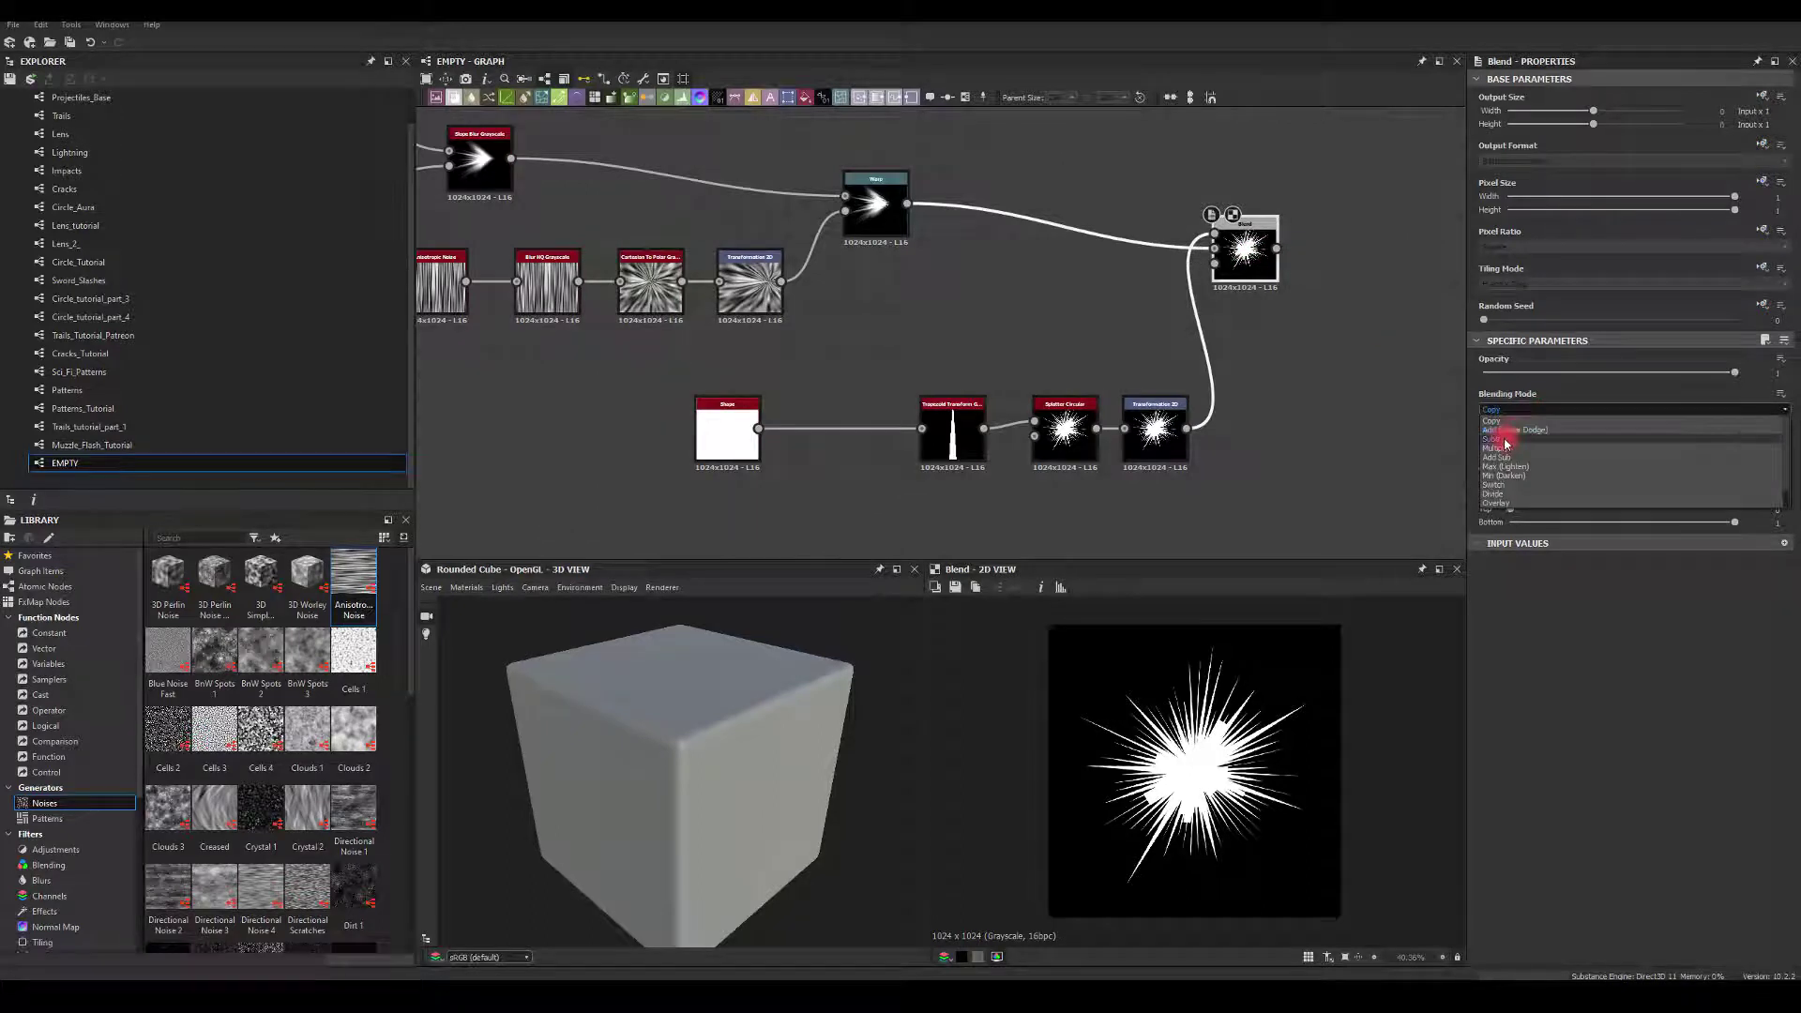
pyautogui.click(1501, 437)
# Offset the starburst to the right with Transformation 2D and set tiling to No Tiling
pyautogui.click(1154, 424)
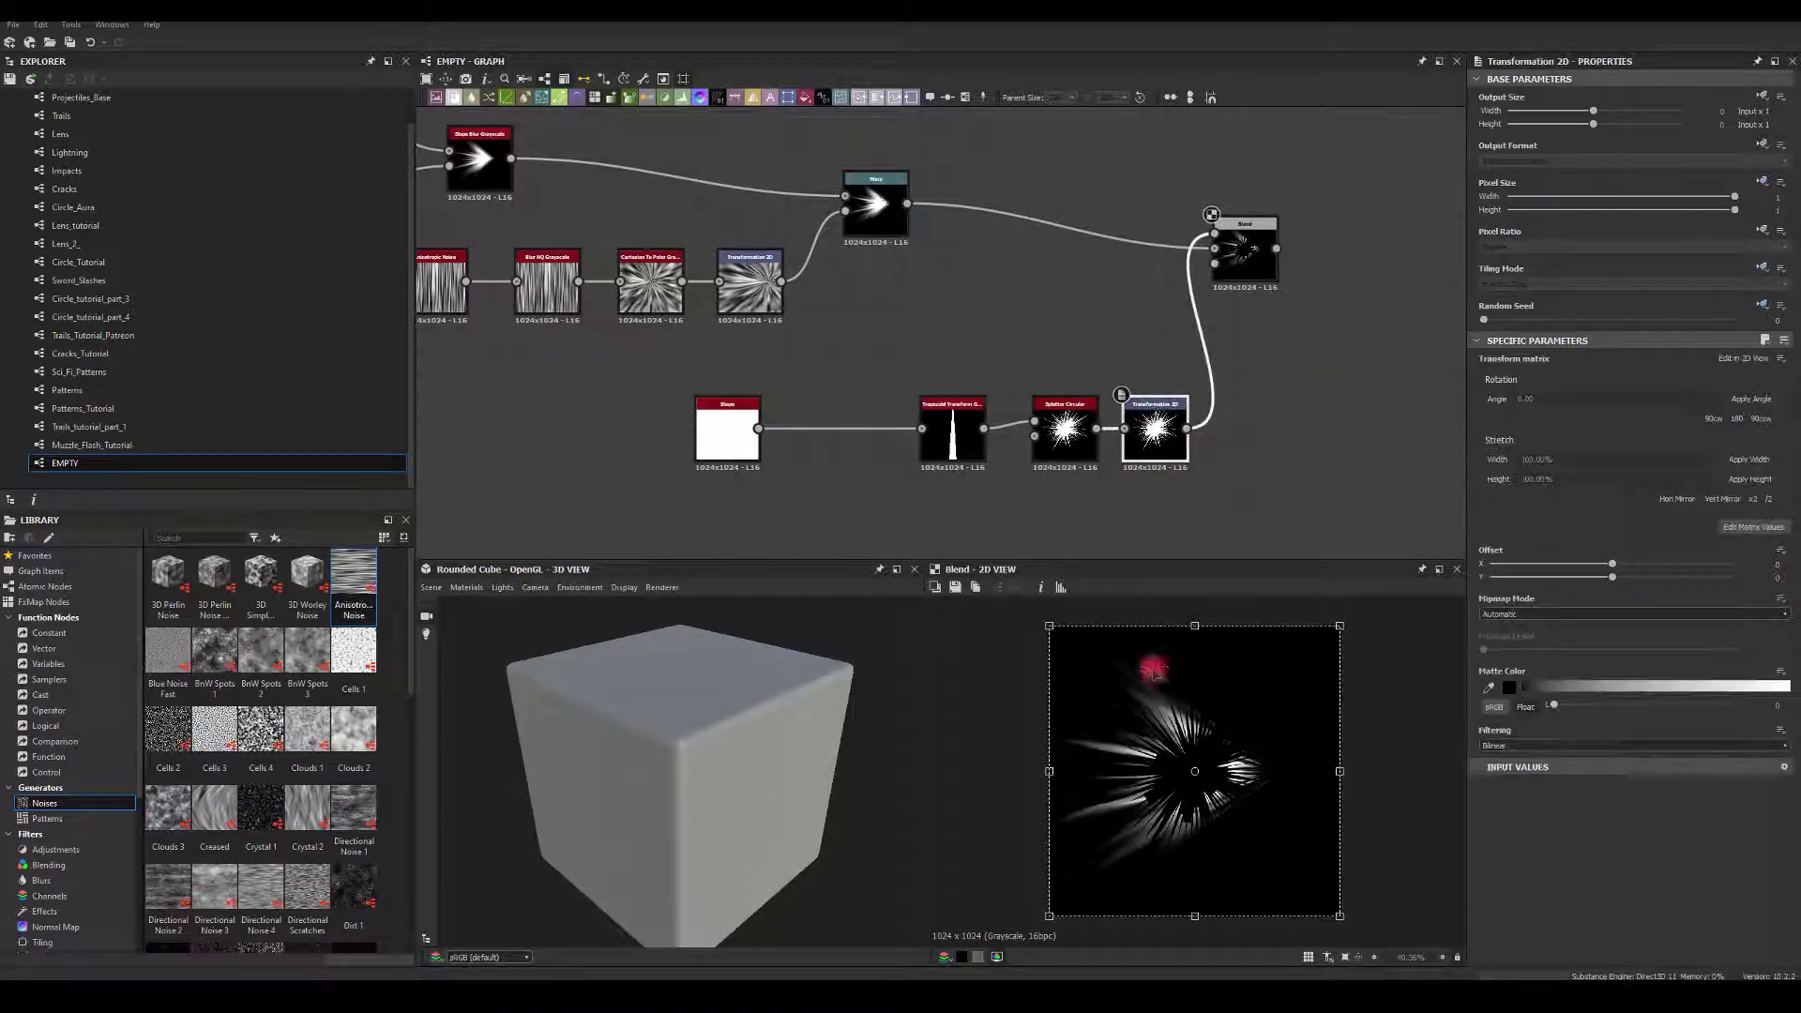
pyautogui.moveTo(1175, 769); pyautogui.dragTo(1193, 772)
pyautogui.moveTo(1232, 771); pyautogui.dragTo(1280, 771)
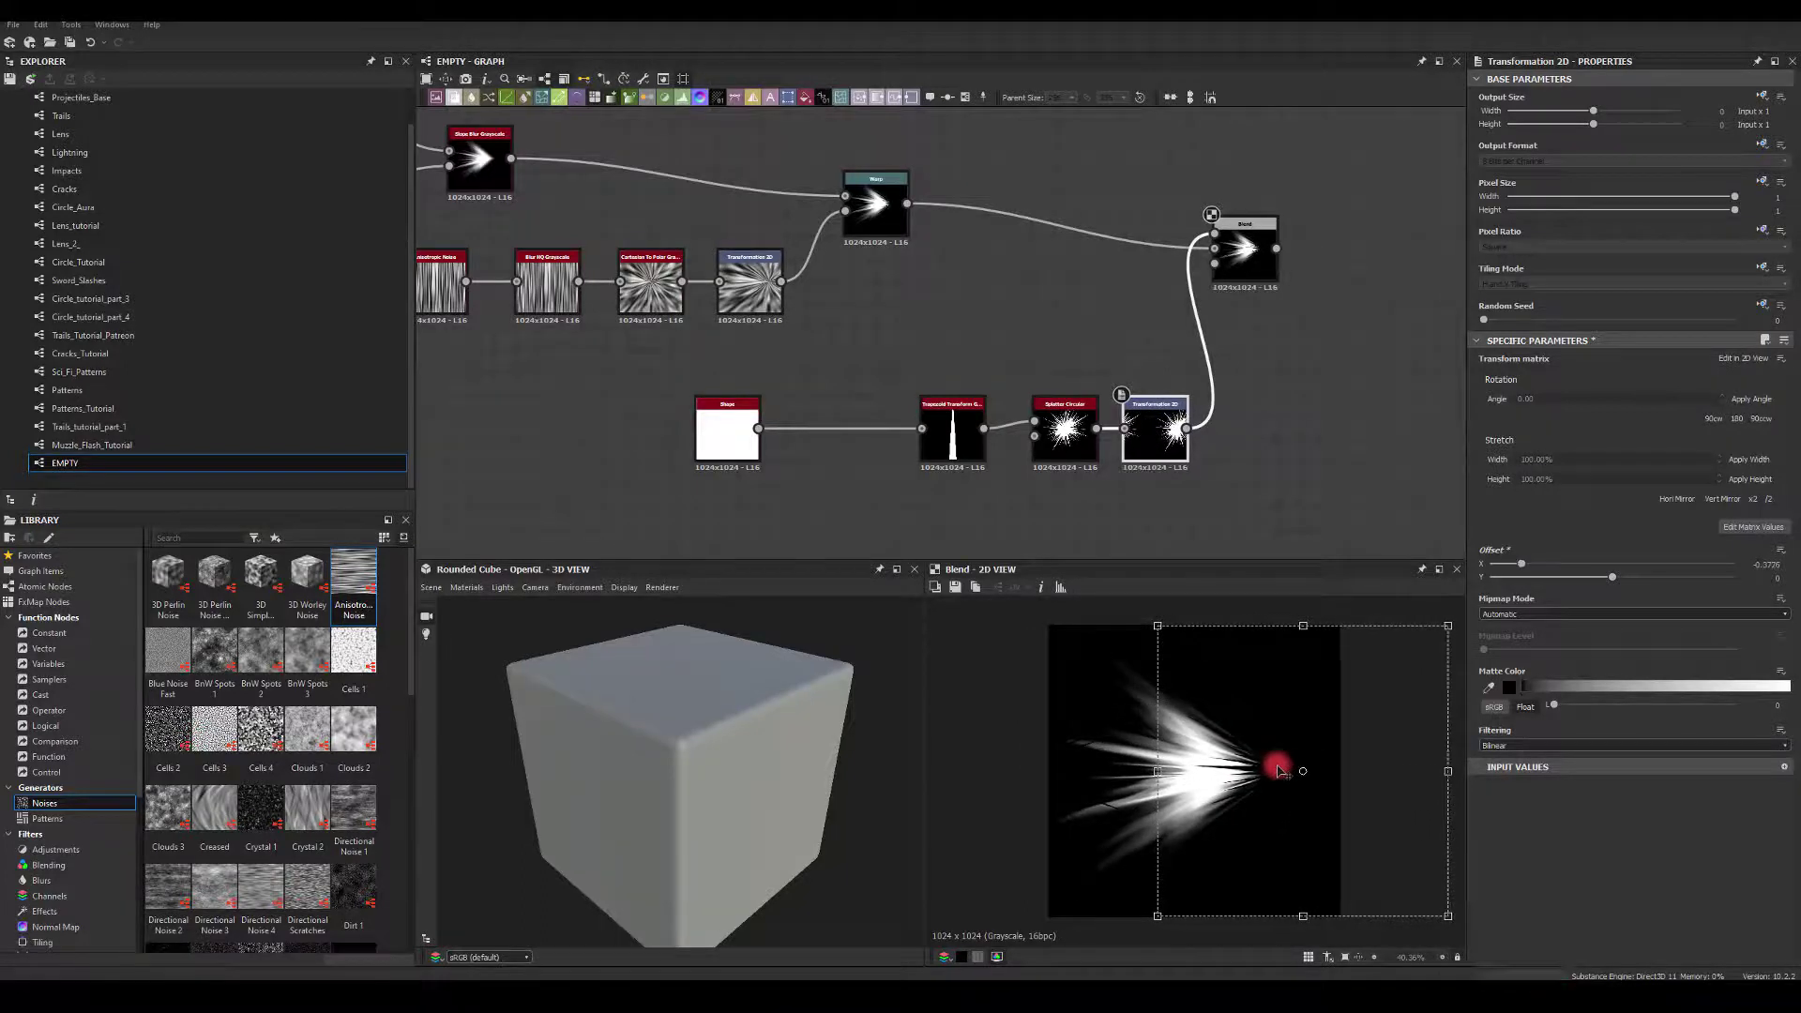
pyautogui.click(1759, 270)
pyautogui.click(1510, 284)
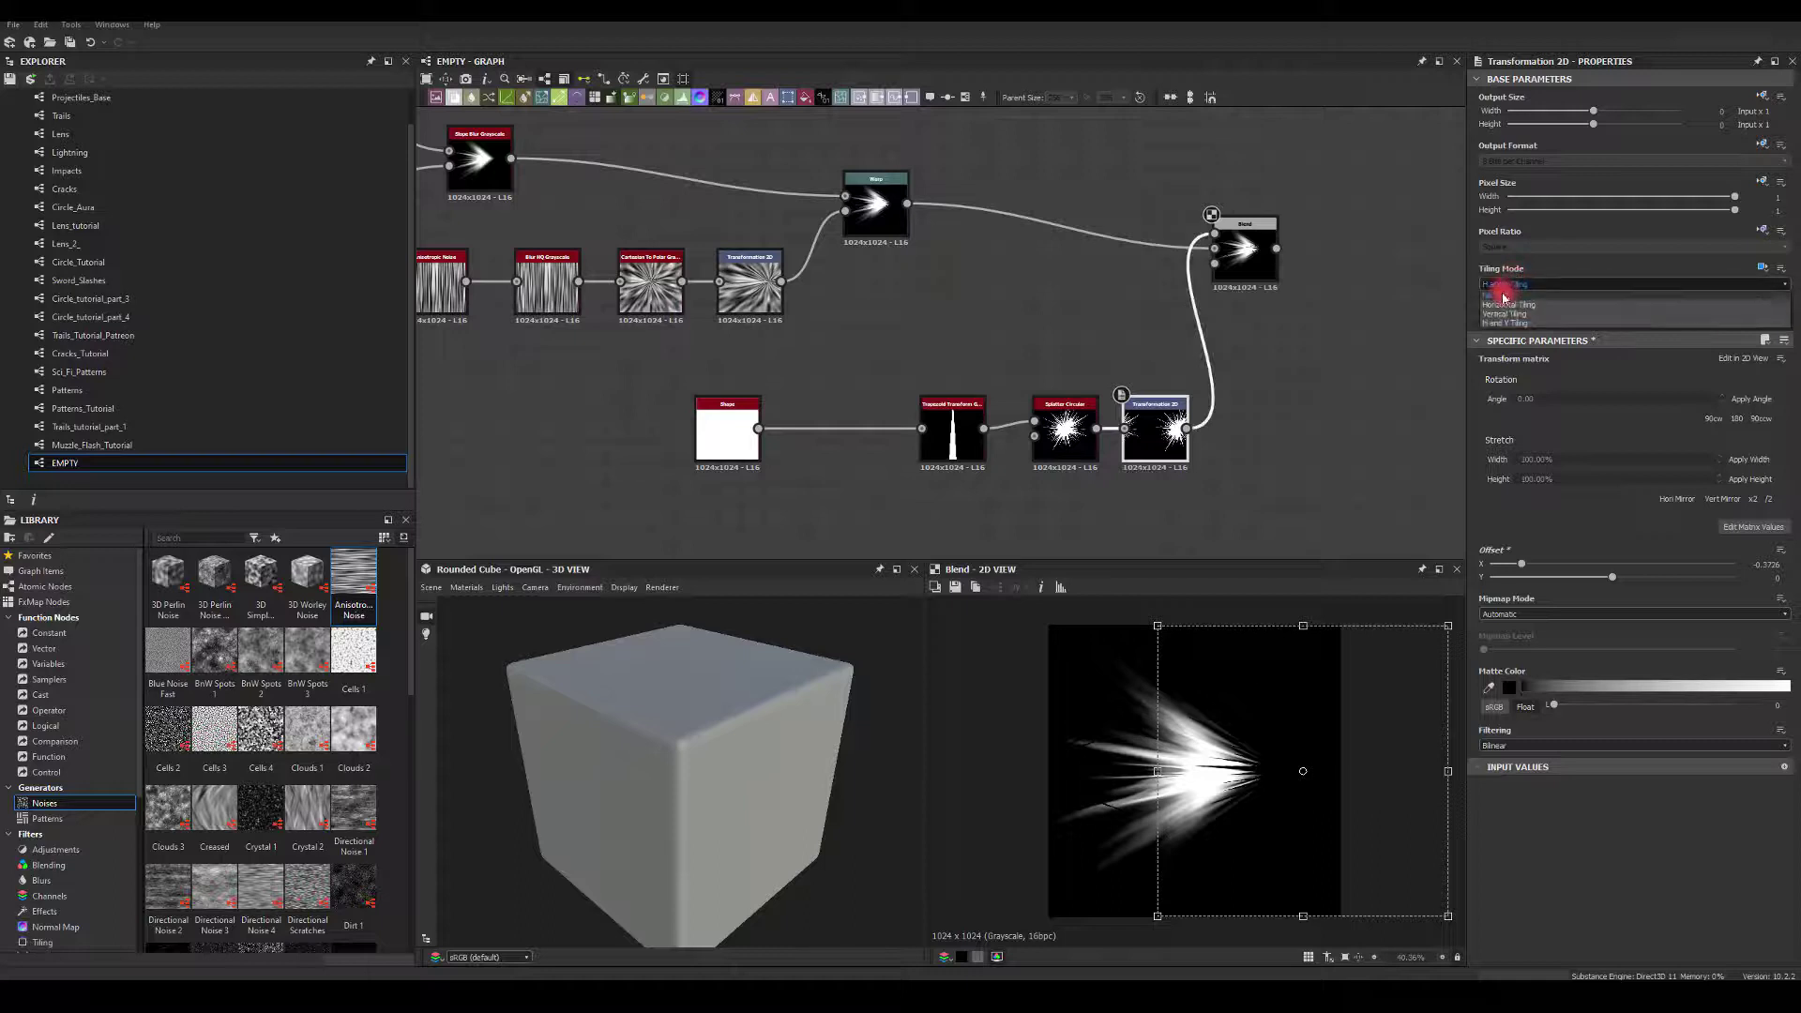
pyautogui.click(1502, 293)
pyautogui.click(1329, 396)
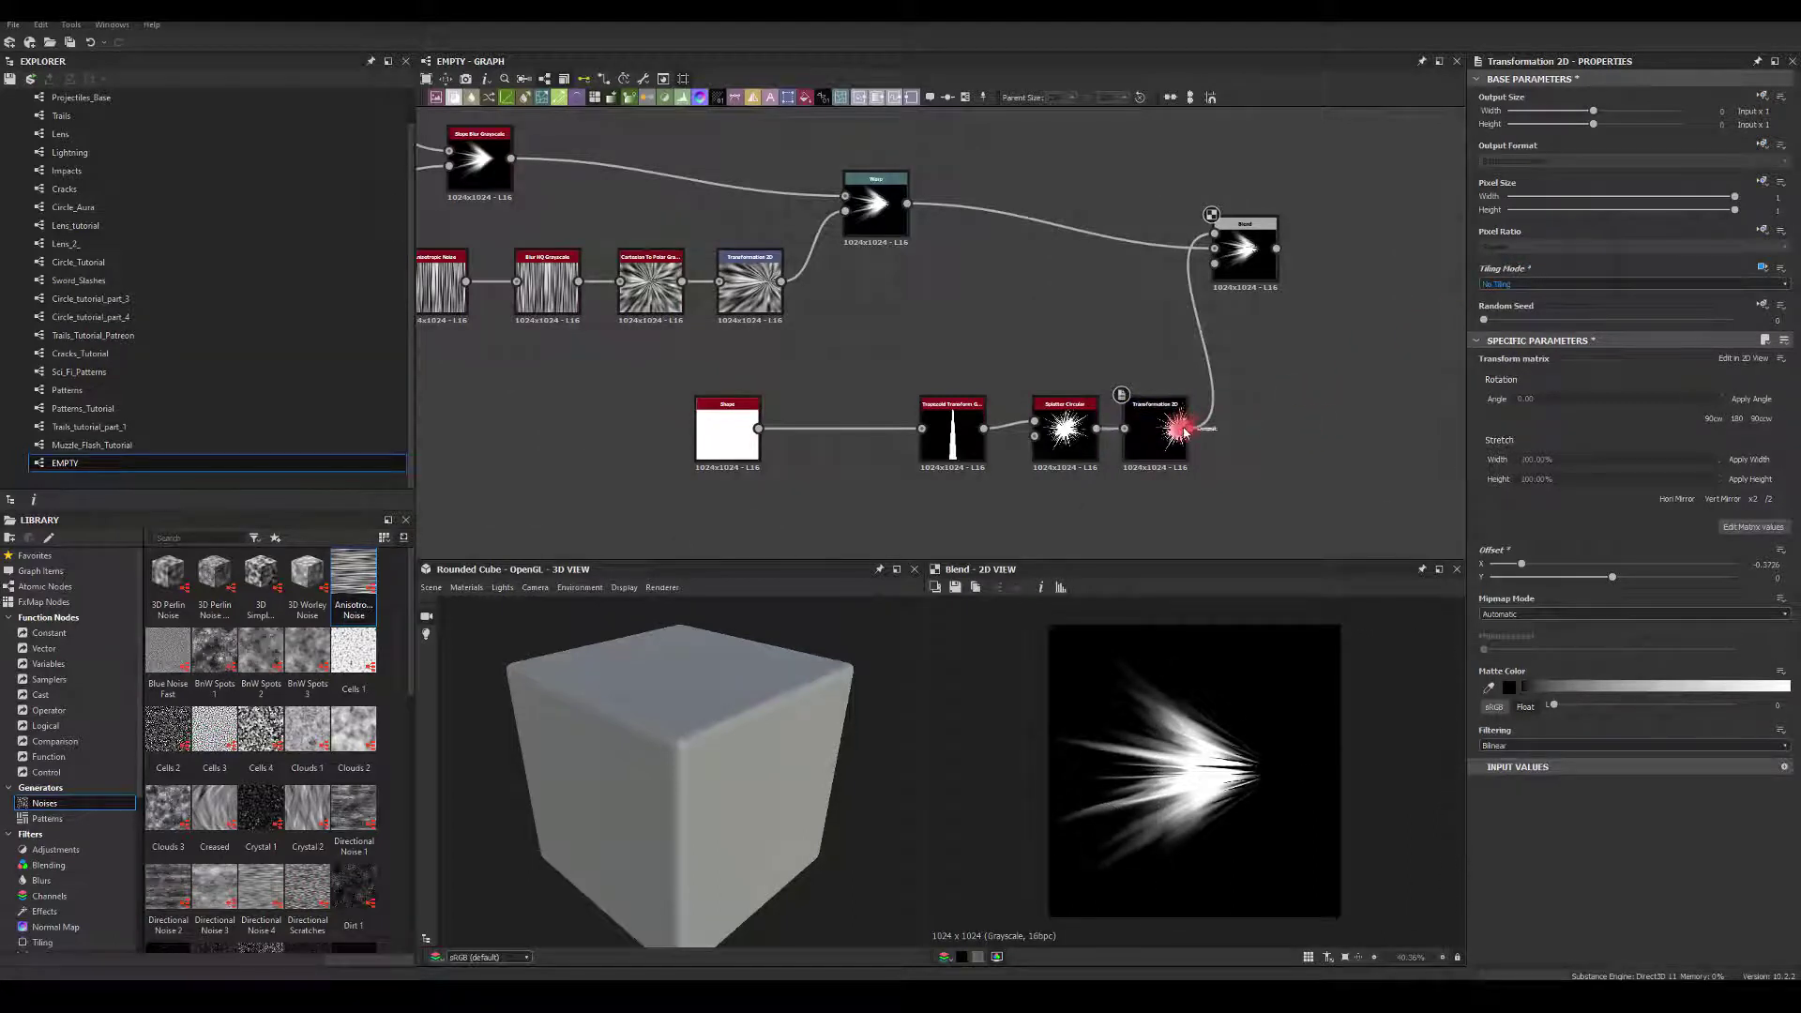
# Feed a Blur HQ Grayscale of the burst into the Blend's top input, with lower intensity
pyautogui.moveTo(1259, 424); pyautogui.dragTo(1257, 420)
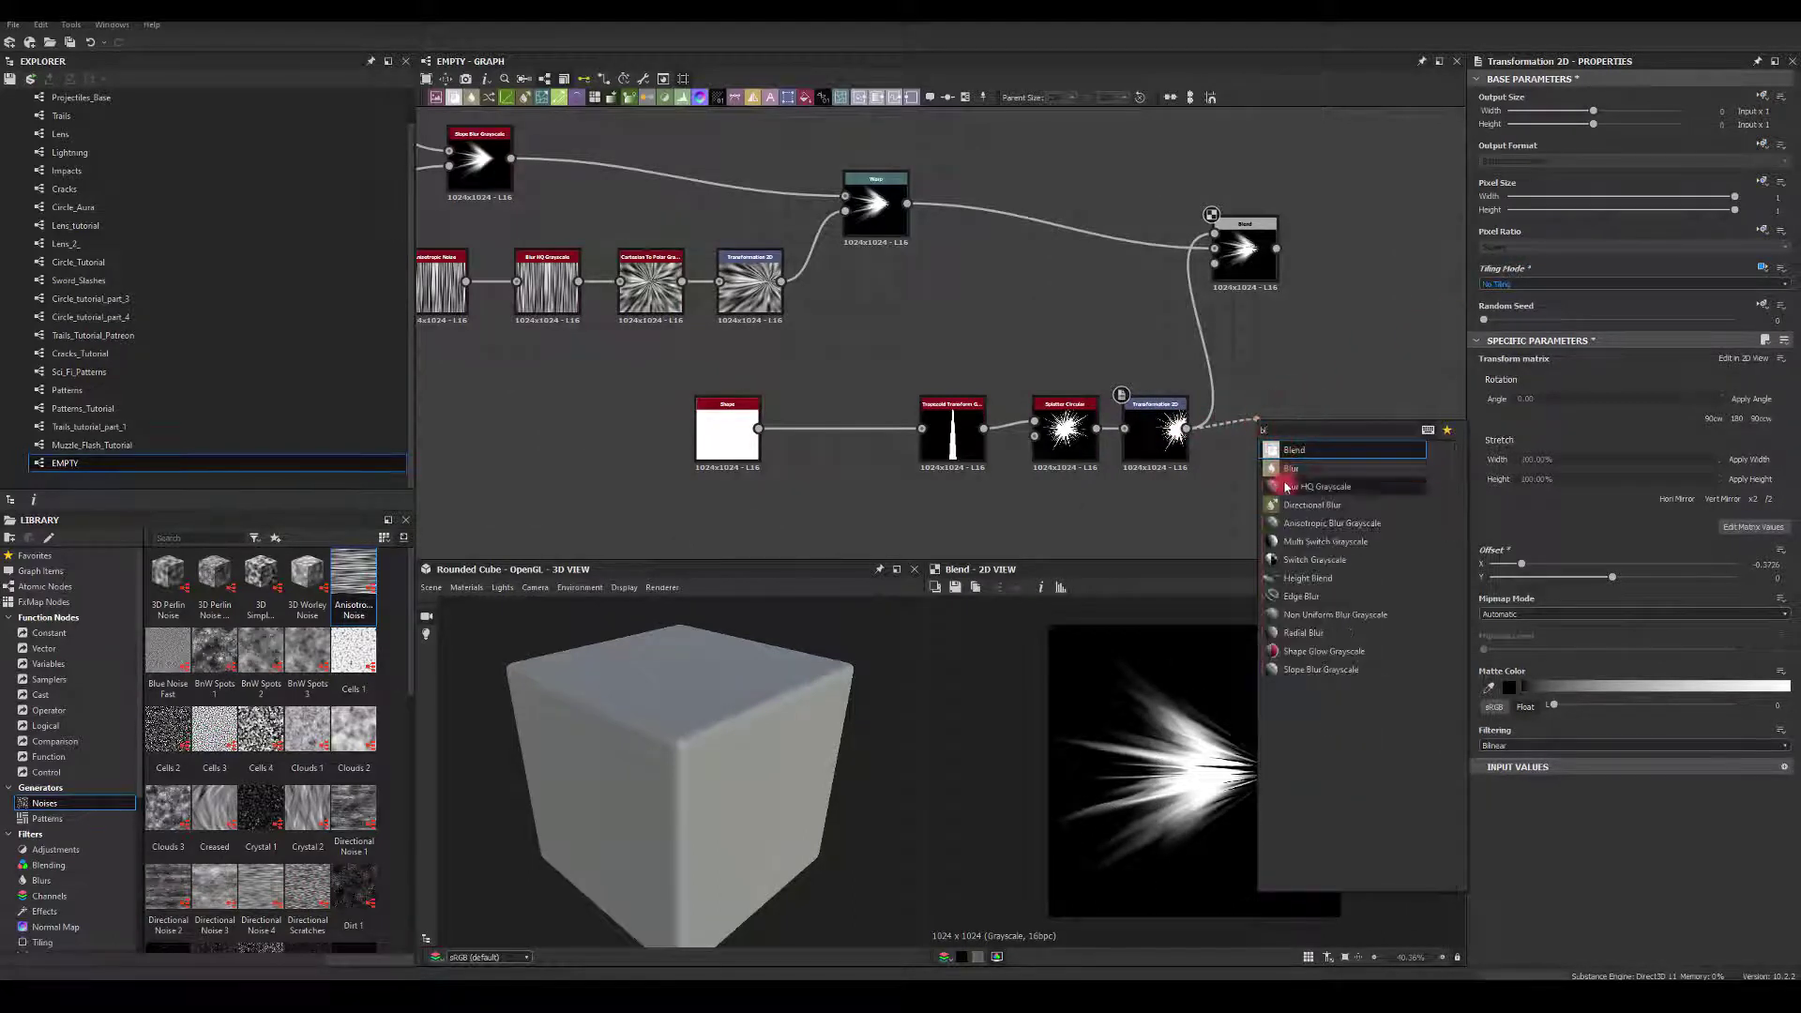
pyautogui.click(1253, 431)
pyautogui.moveTo(1323, 429); pyautogui.dragTo(1370, 209)
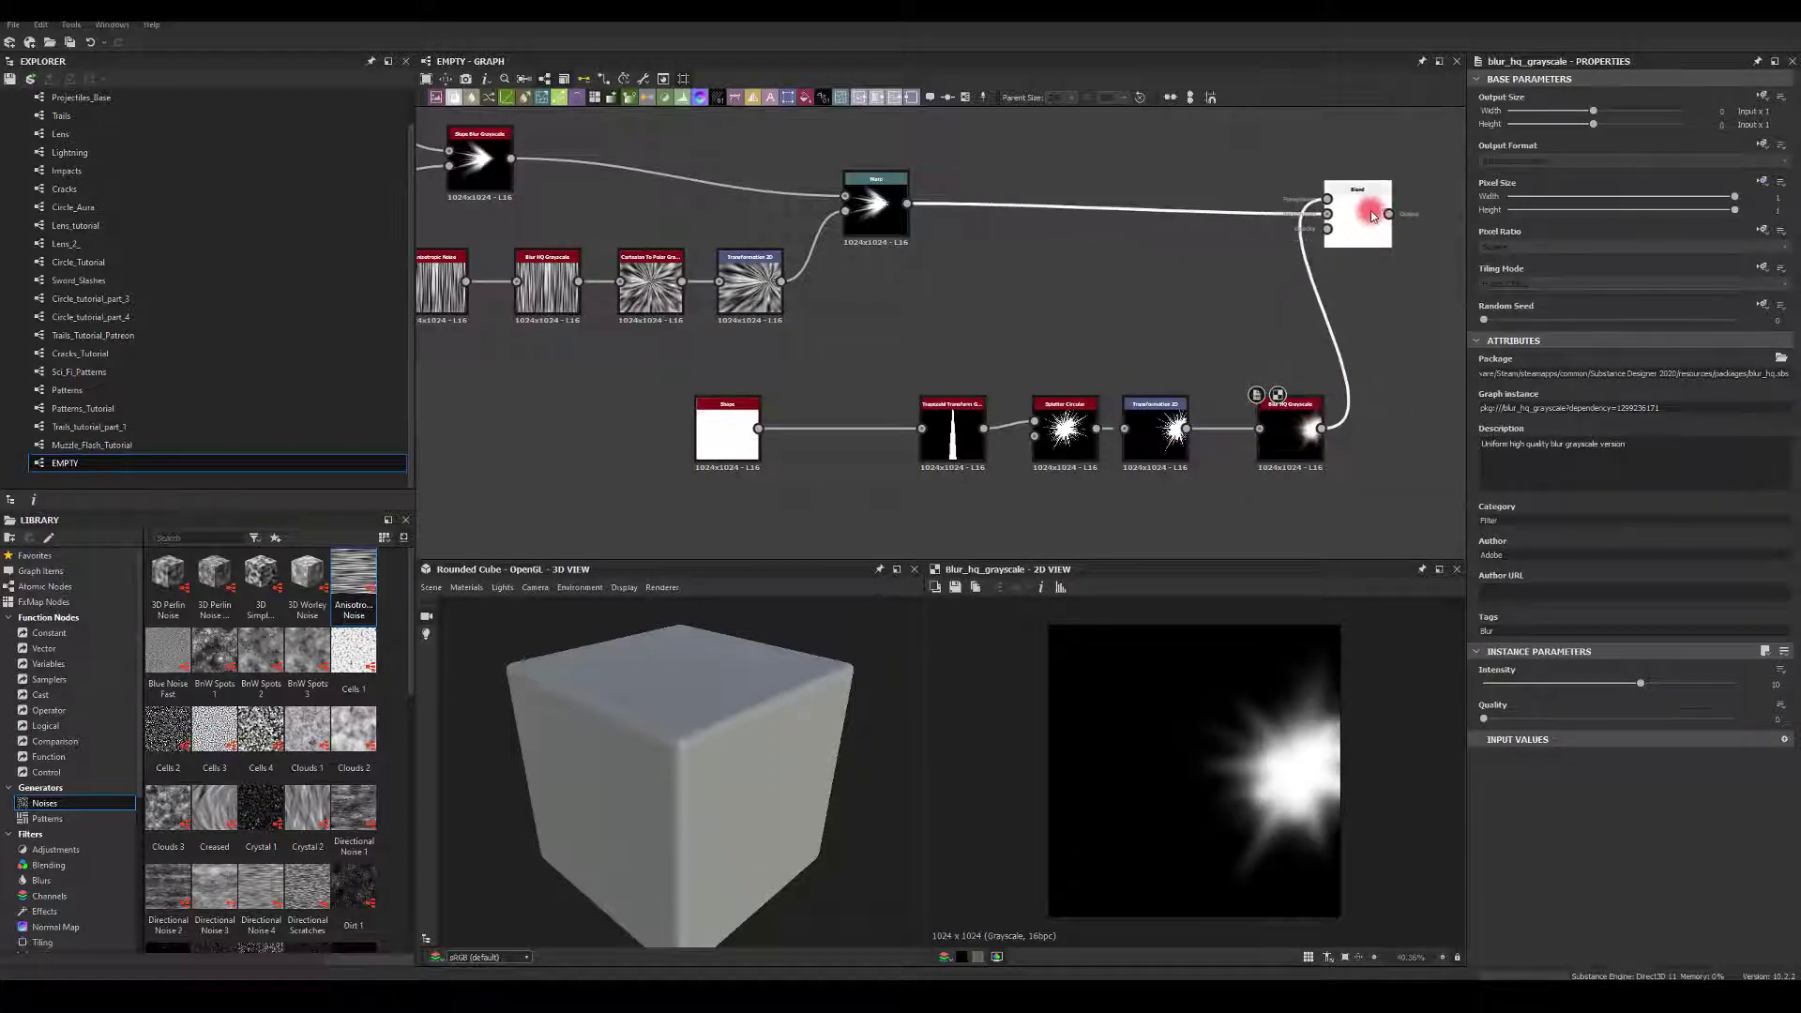
pyautogui.doubleClick(1370, 210)
pyautogui.click(1298, 426)
pyautogui.moveTo(1300, 427); pyautogui.dragTo(1254, 429)
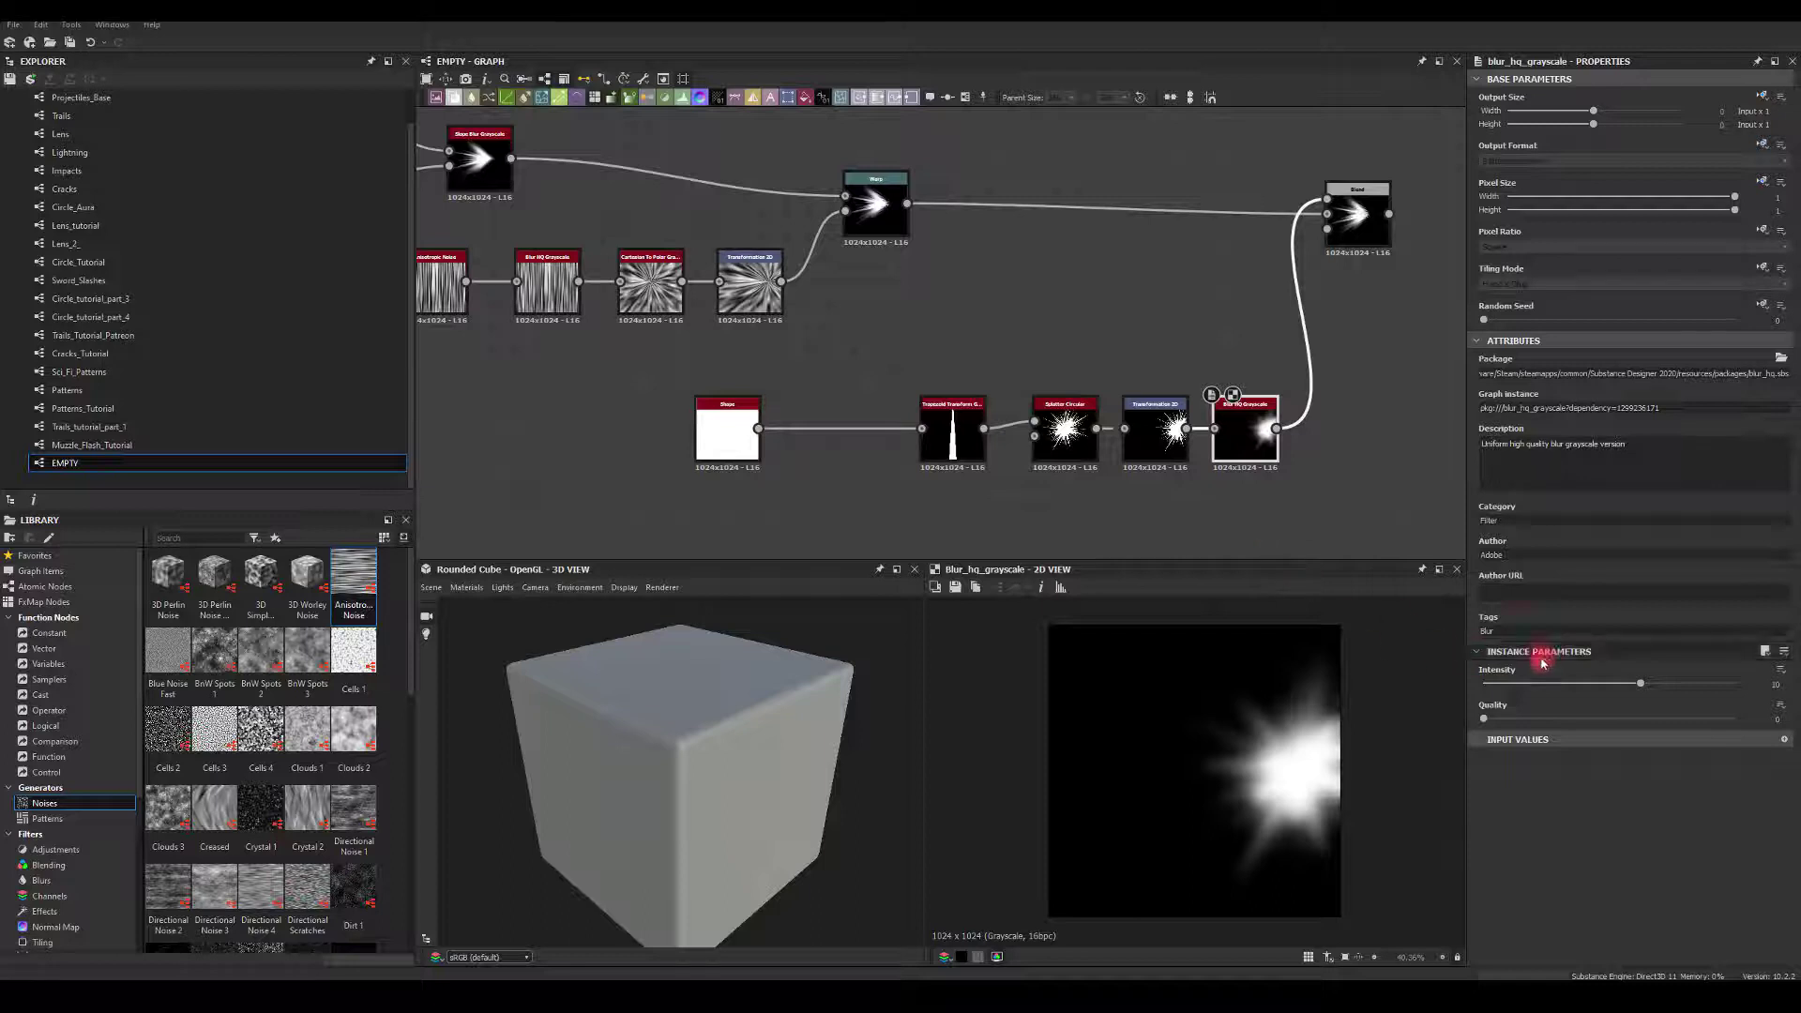
pyautogui.moveTo(1641, 684); pyautogui.dragTo(1507, 688)
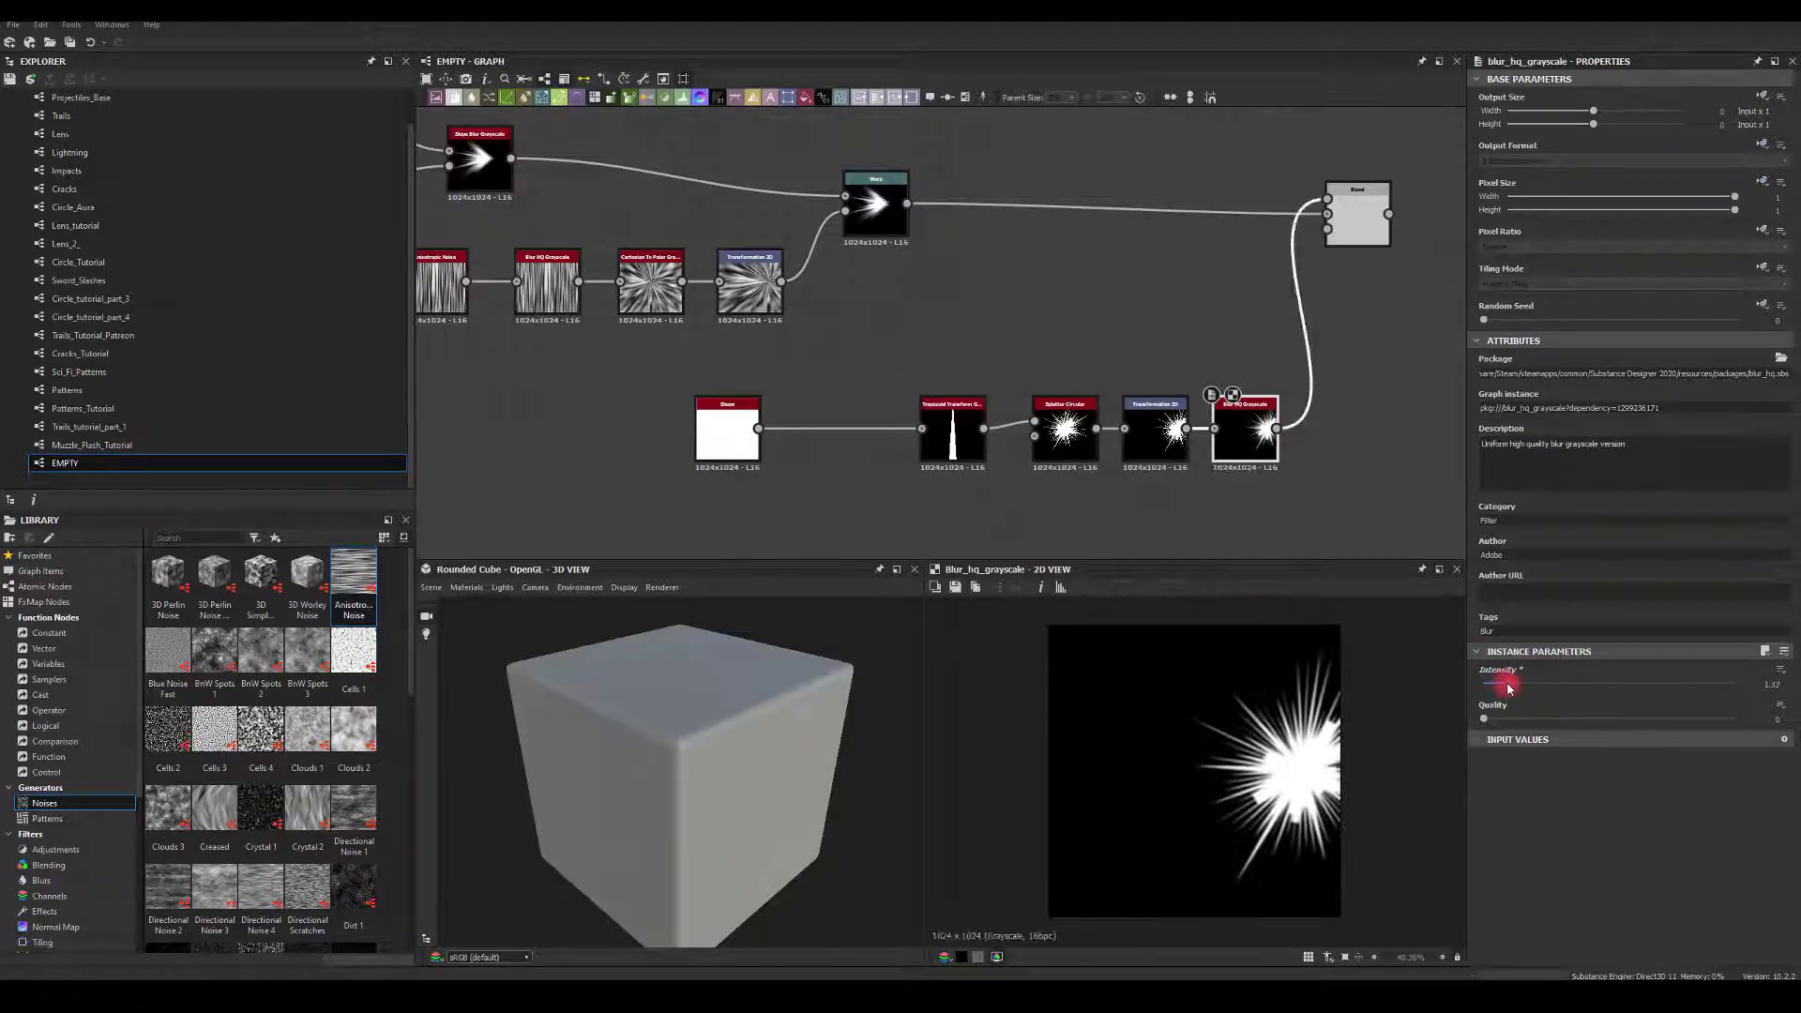
pyautogui.click(1355, 201)
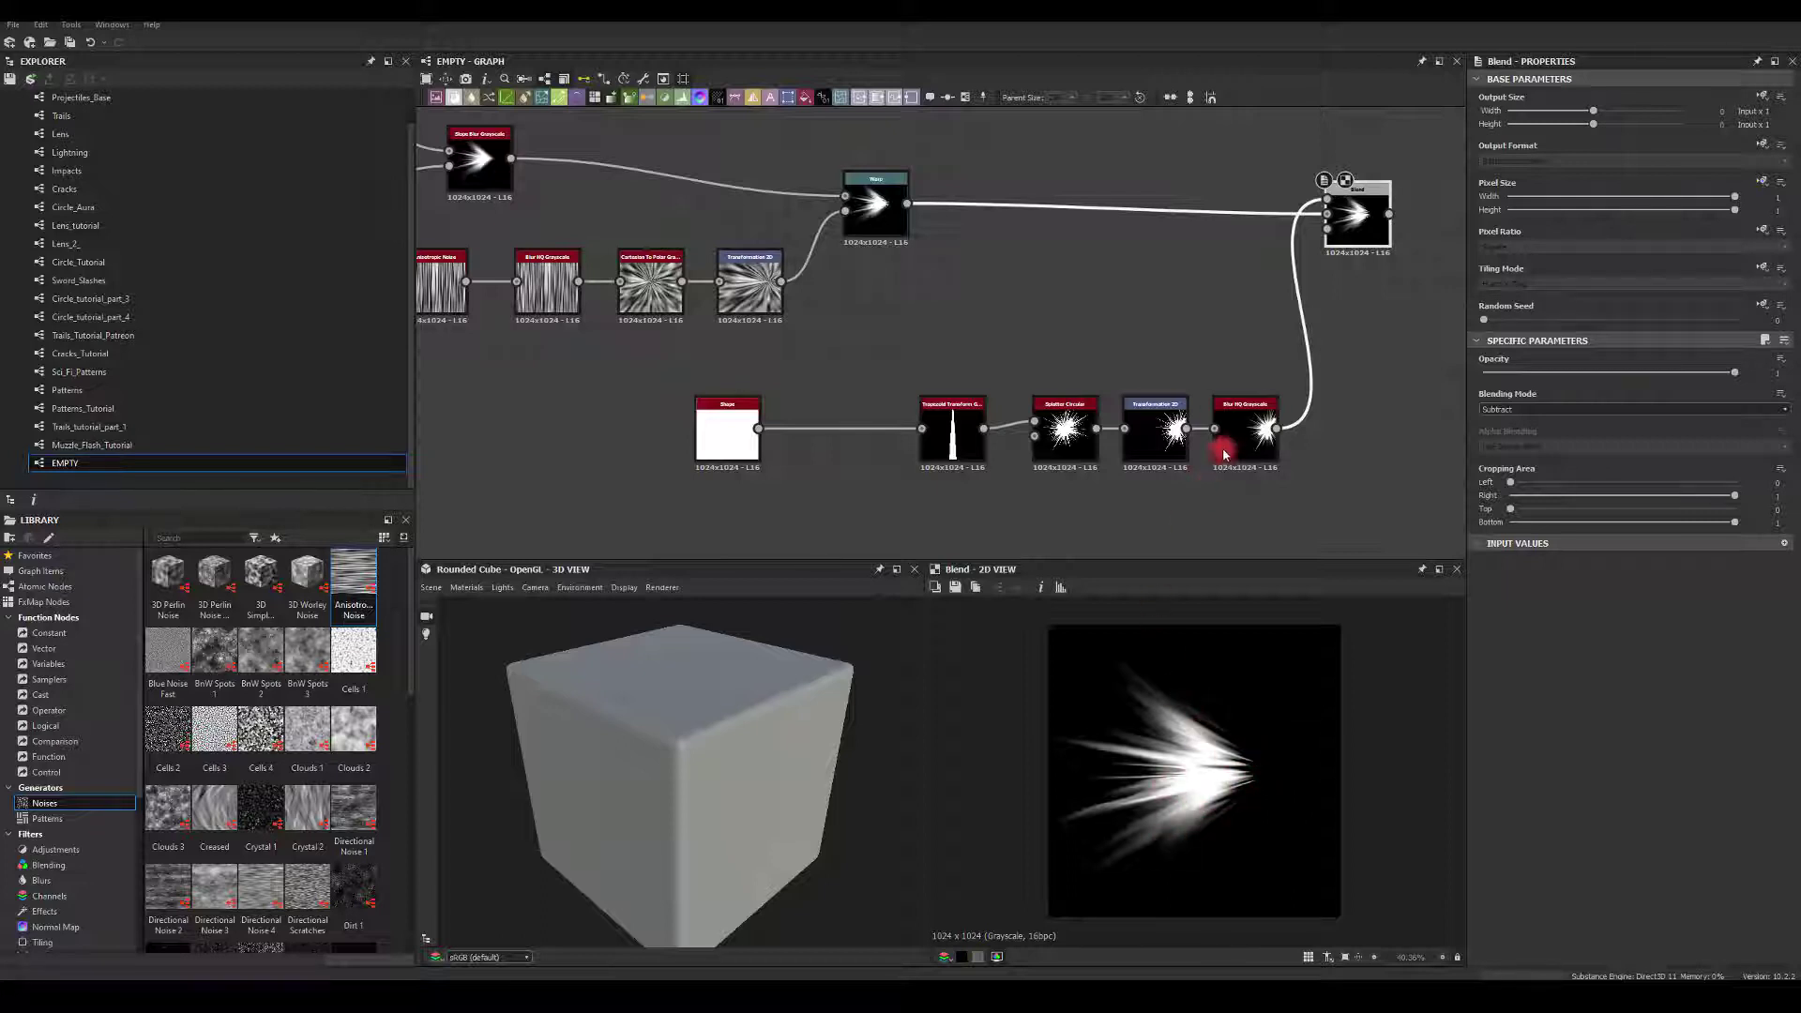
# Shift the burst left to a Transformation 2D X offset of -0.3143
pyautogui.click(1223, 454)
pyautogui.click(1139, 445)
pyautogui.moveTo(1240, 794); pyautogui.dragTo(1210, 785)
pyautogui.click(1413, 437)
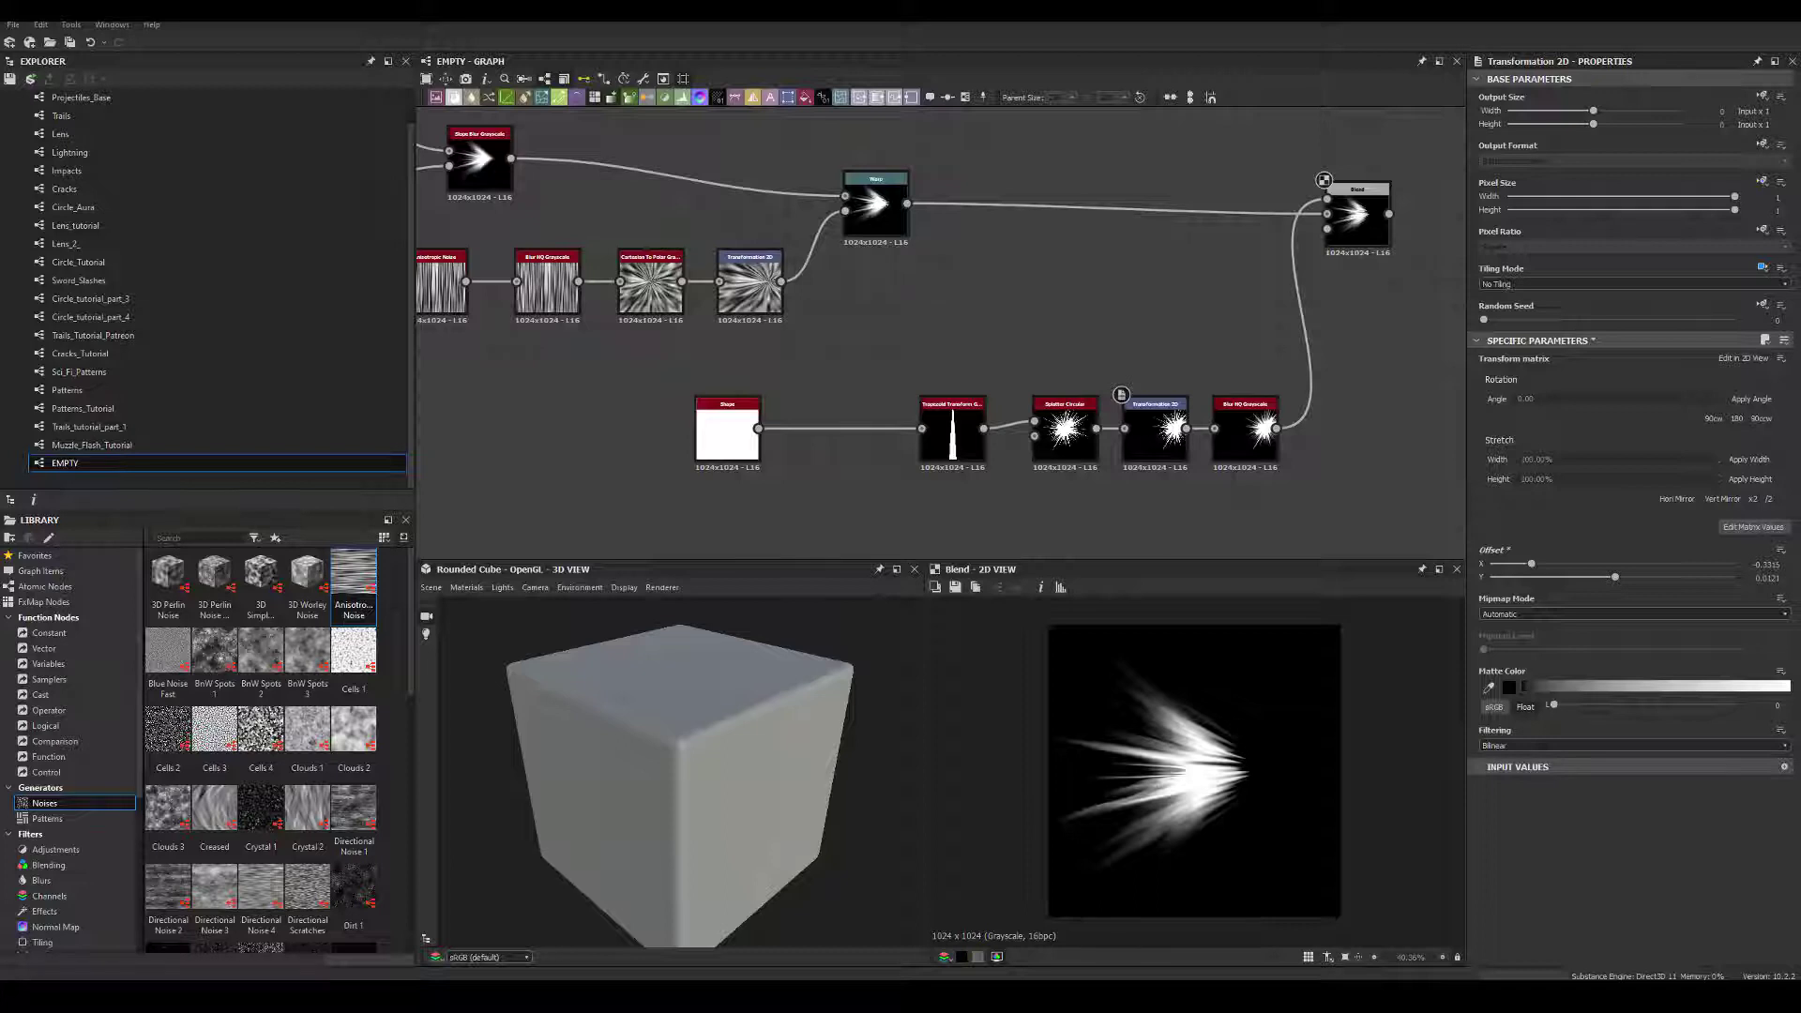
pyautogui.moveTo(1417, 427); pyautogui.dragTo(1069, 422, button='middle')
pyautogui.moveTo(1079, 219); pyautogui.dragTo(1151, 222)
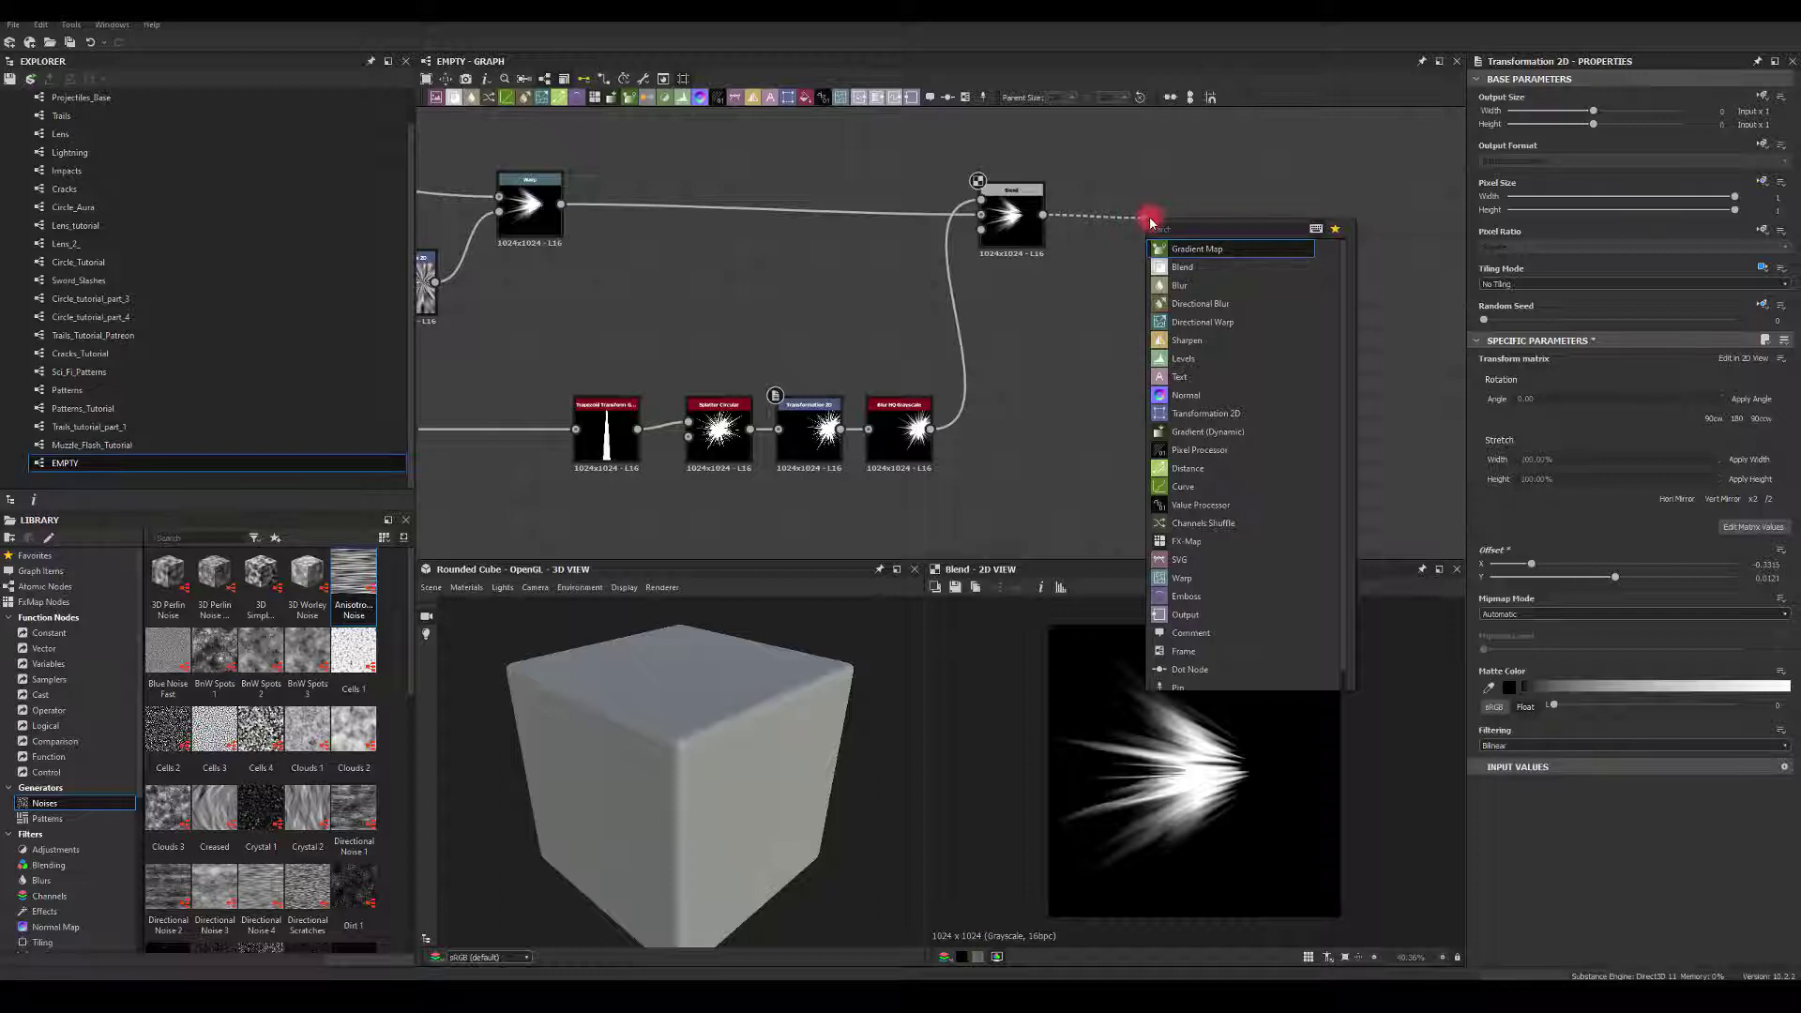
# Add a Gradient Map after the Blend with a red key and a yellow #ffba00 end key
pyautogui.click(1184, 248)
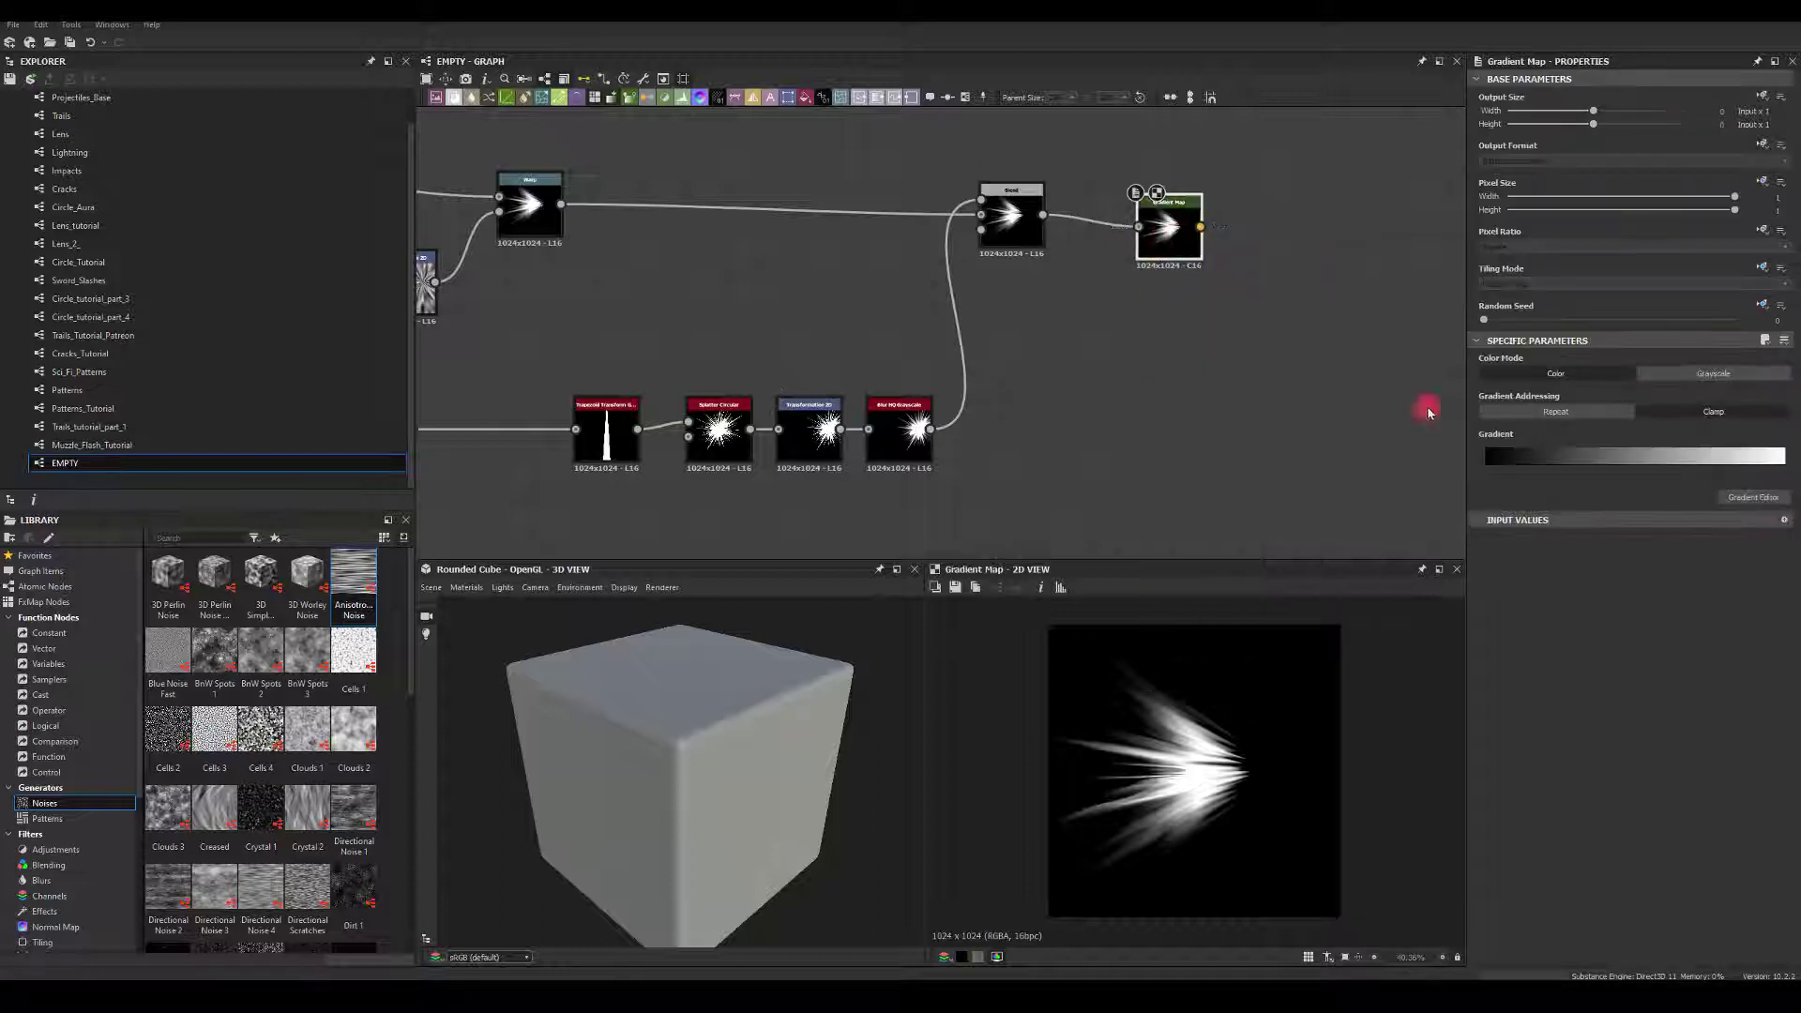
pyautogui.click(1731, 465)
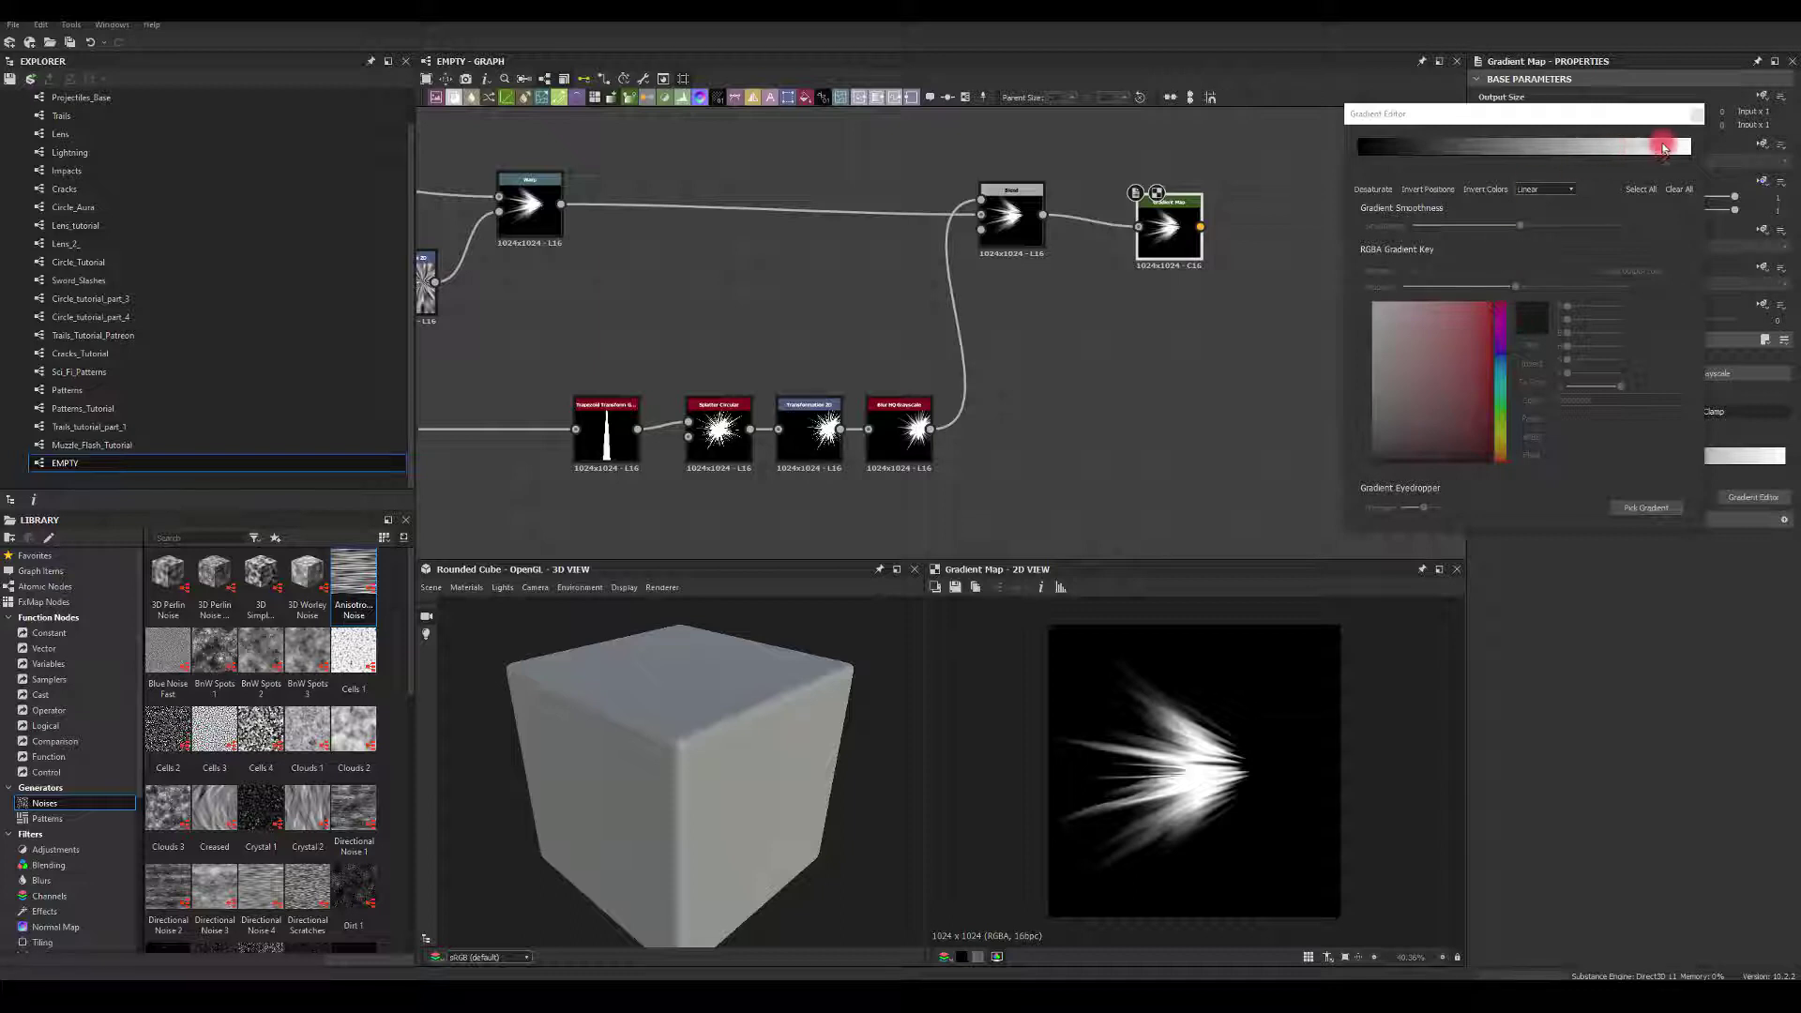
pyautogui.click(1631, 185)
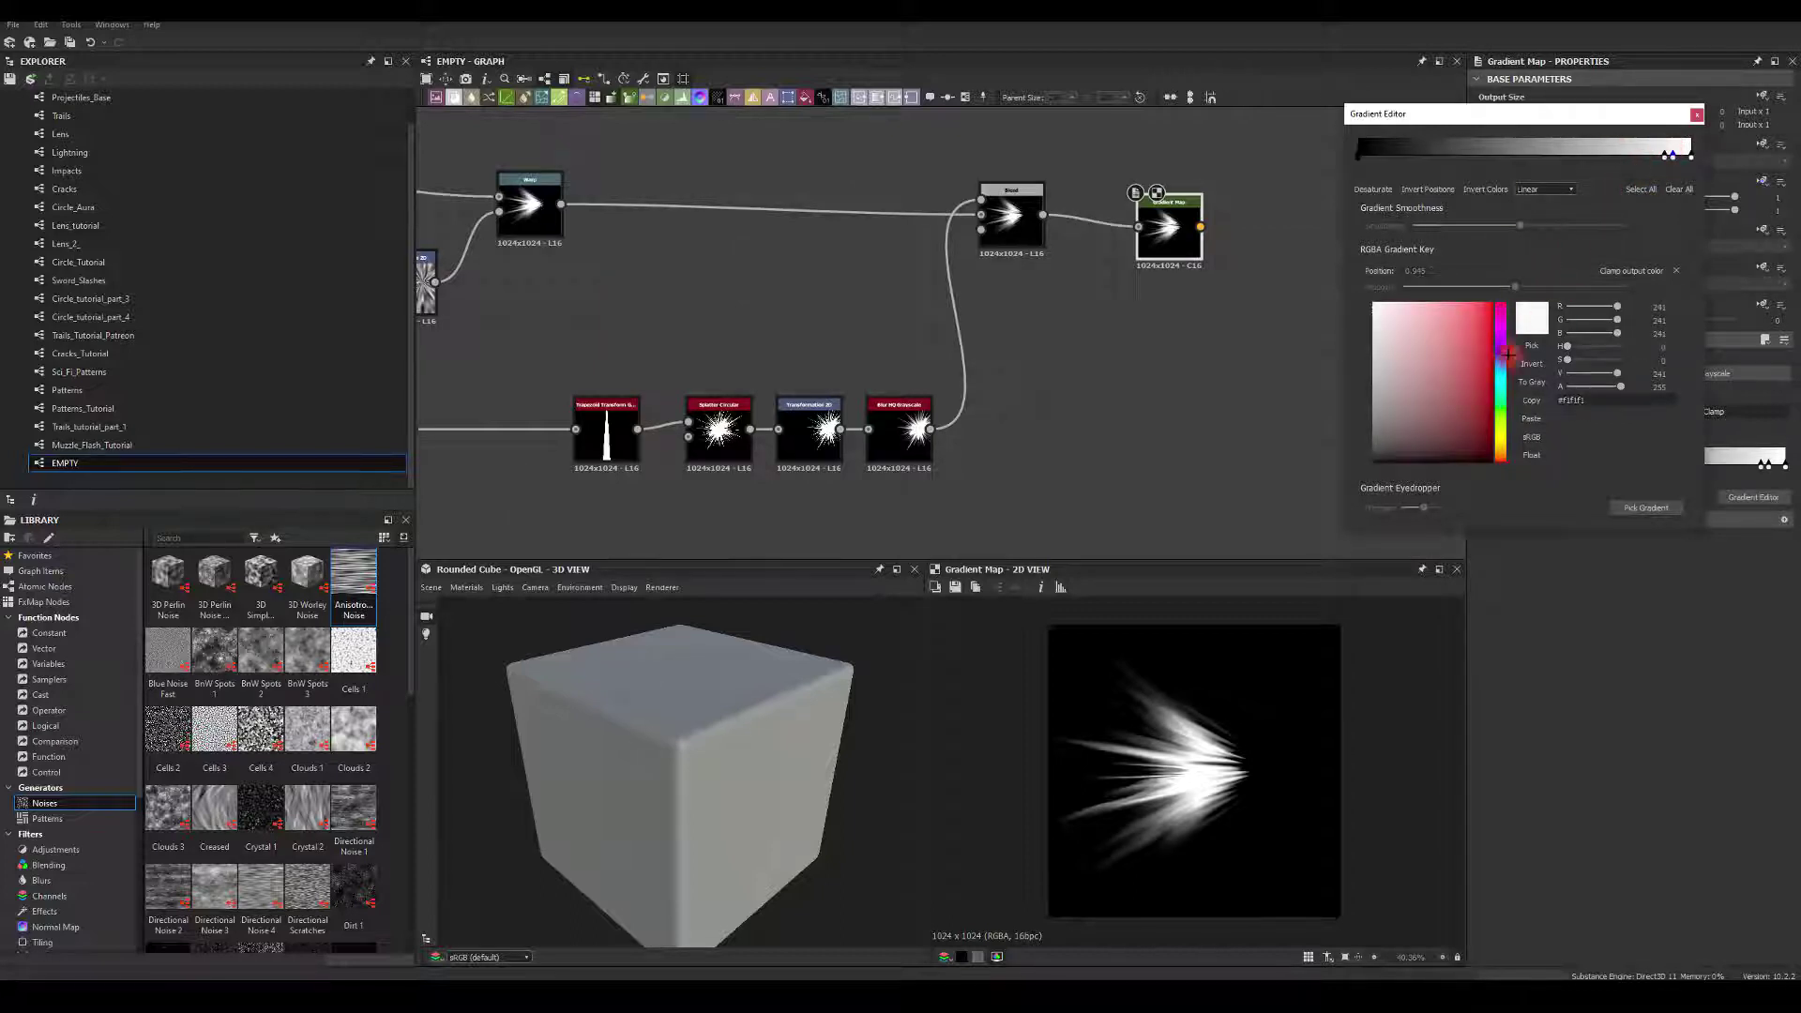
pyautogui.moveTo(1509, 351); pyautogui.dragTo(1501, 443)
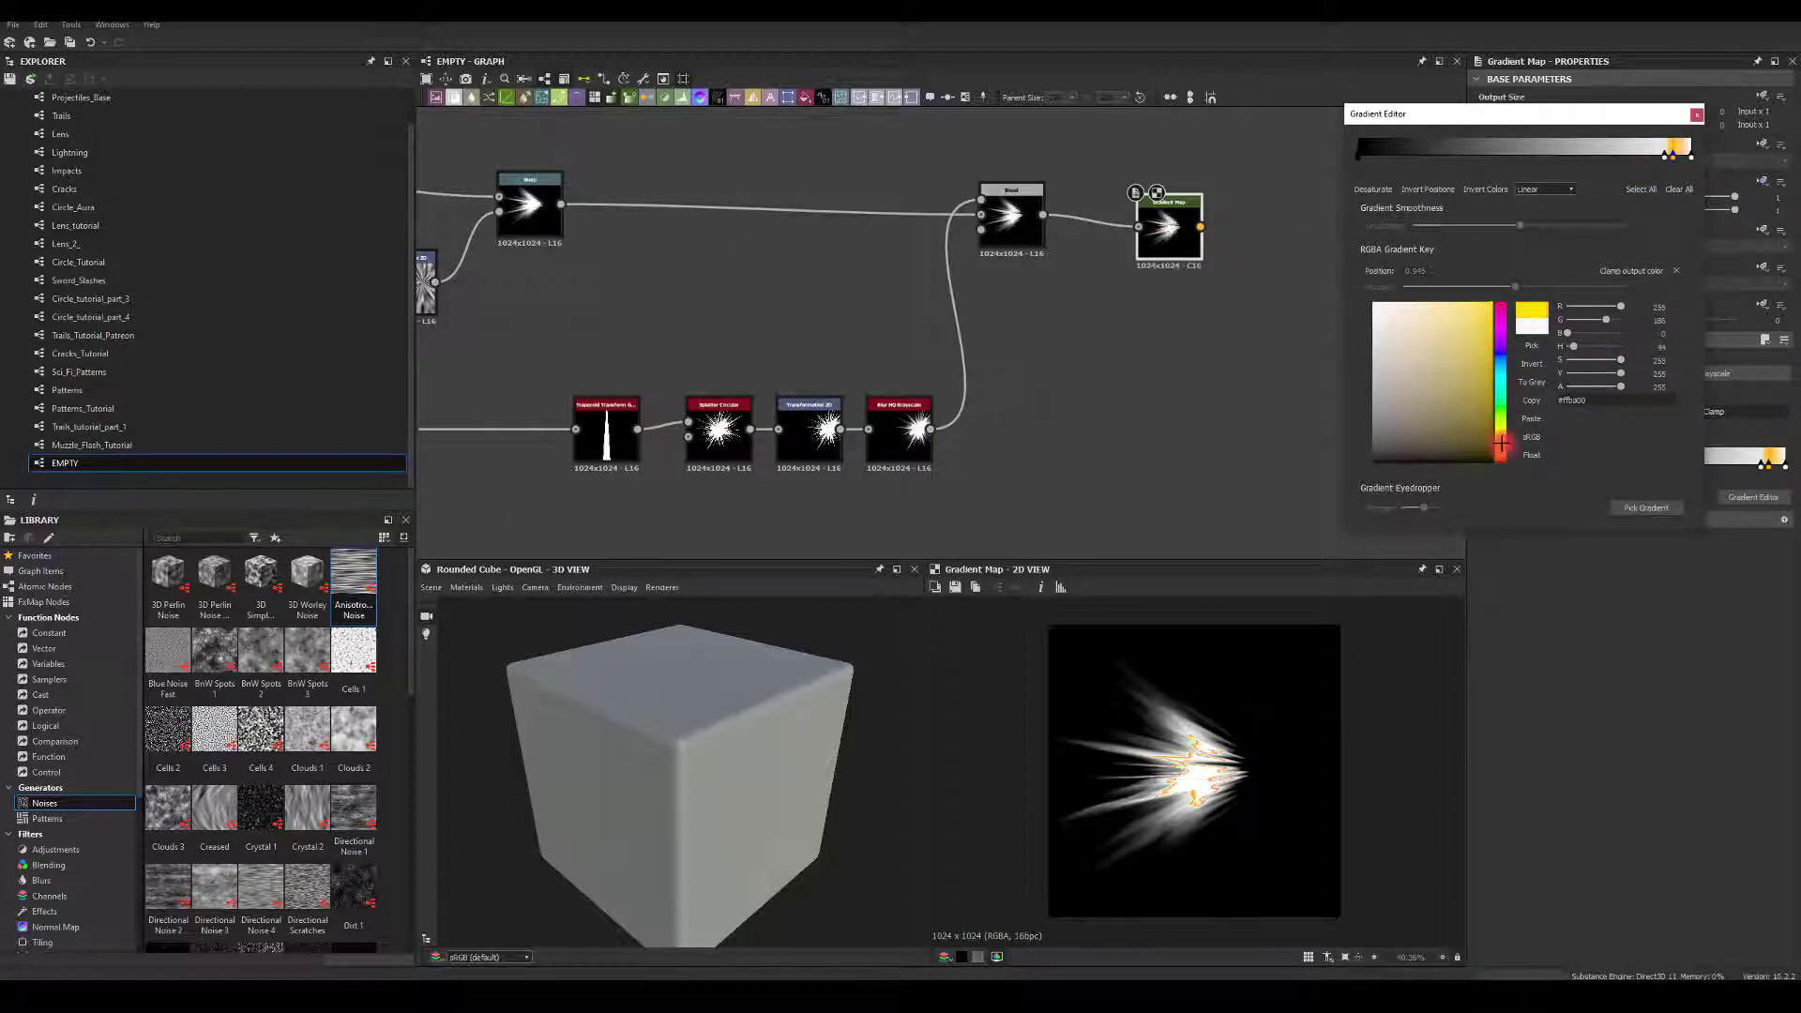
pyautogui.click(1665, 160)
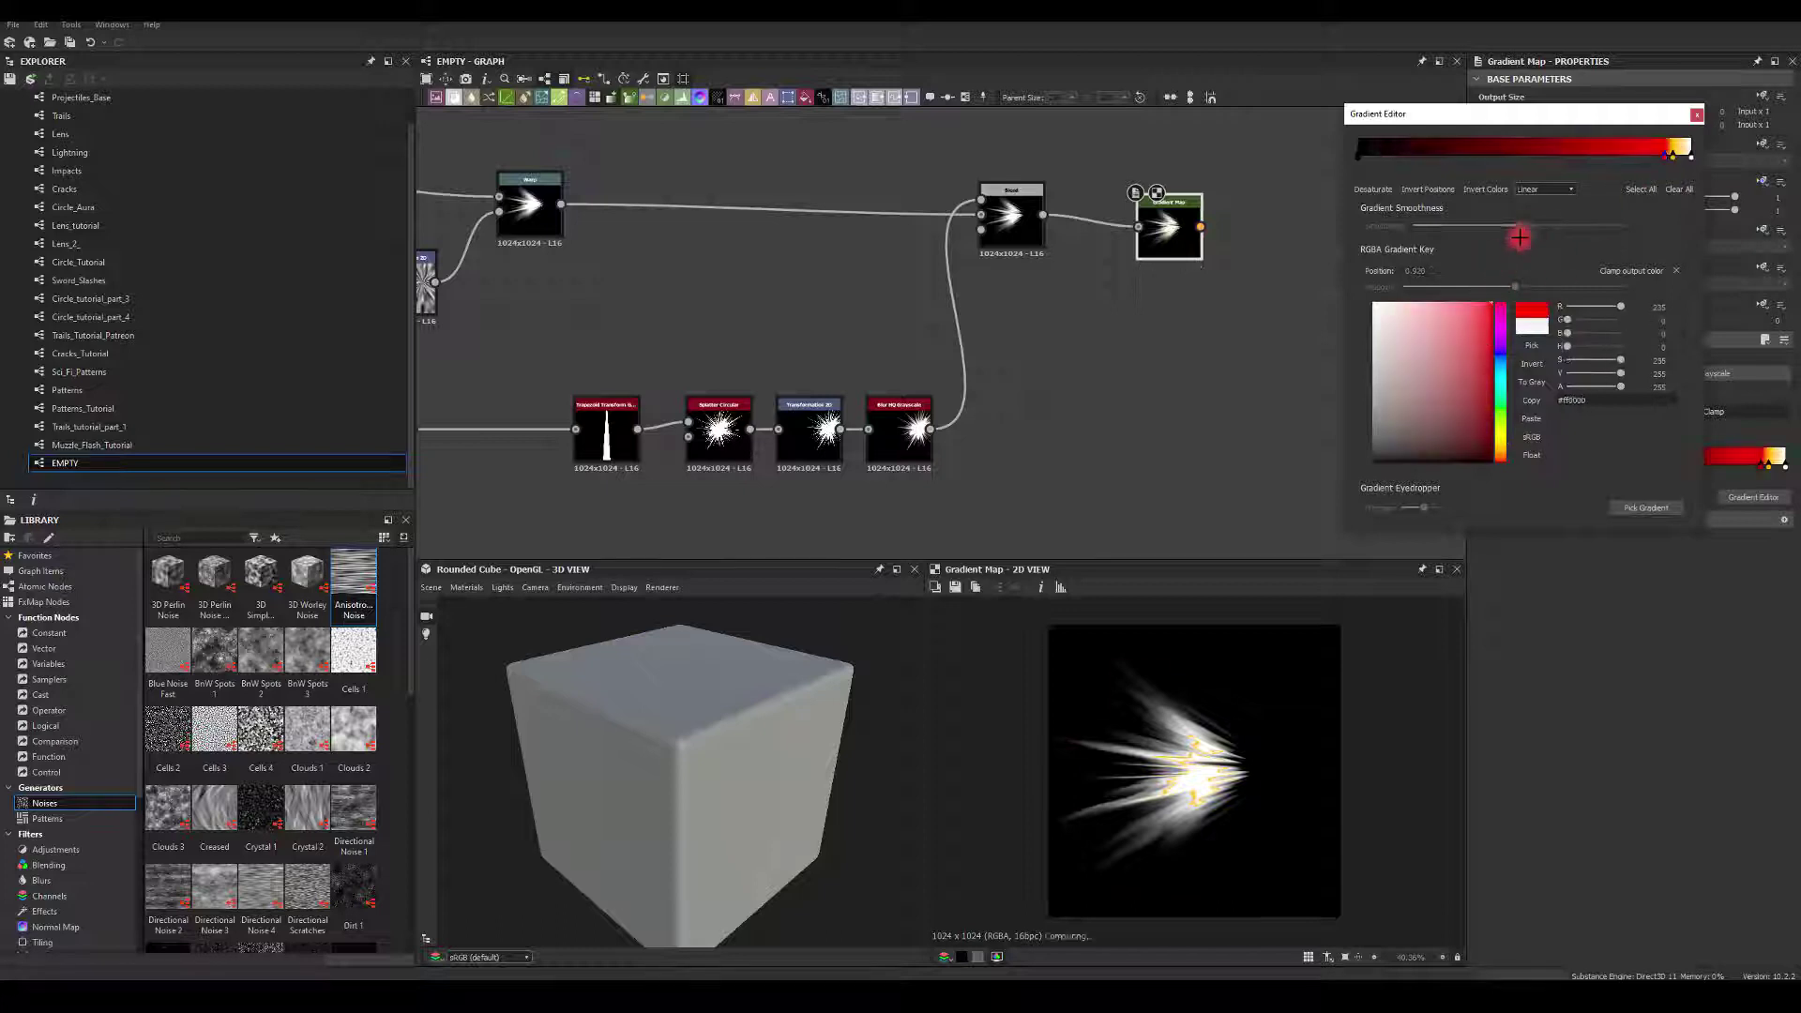
pyautogui.moveTo(1659, 160); pyautogui.dragTo(1495, 157)
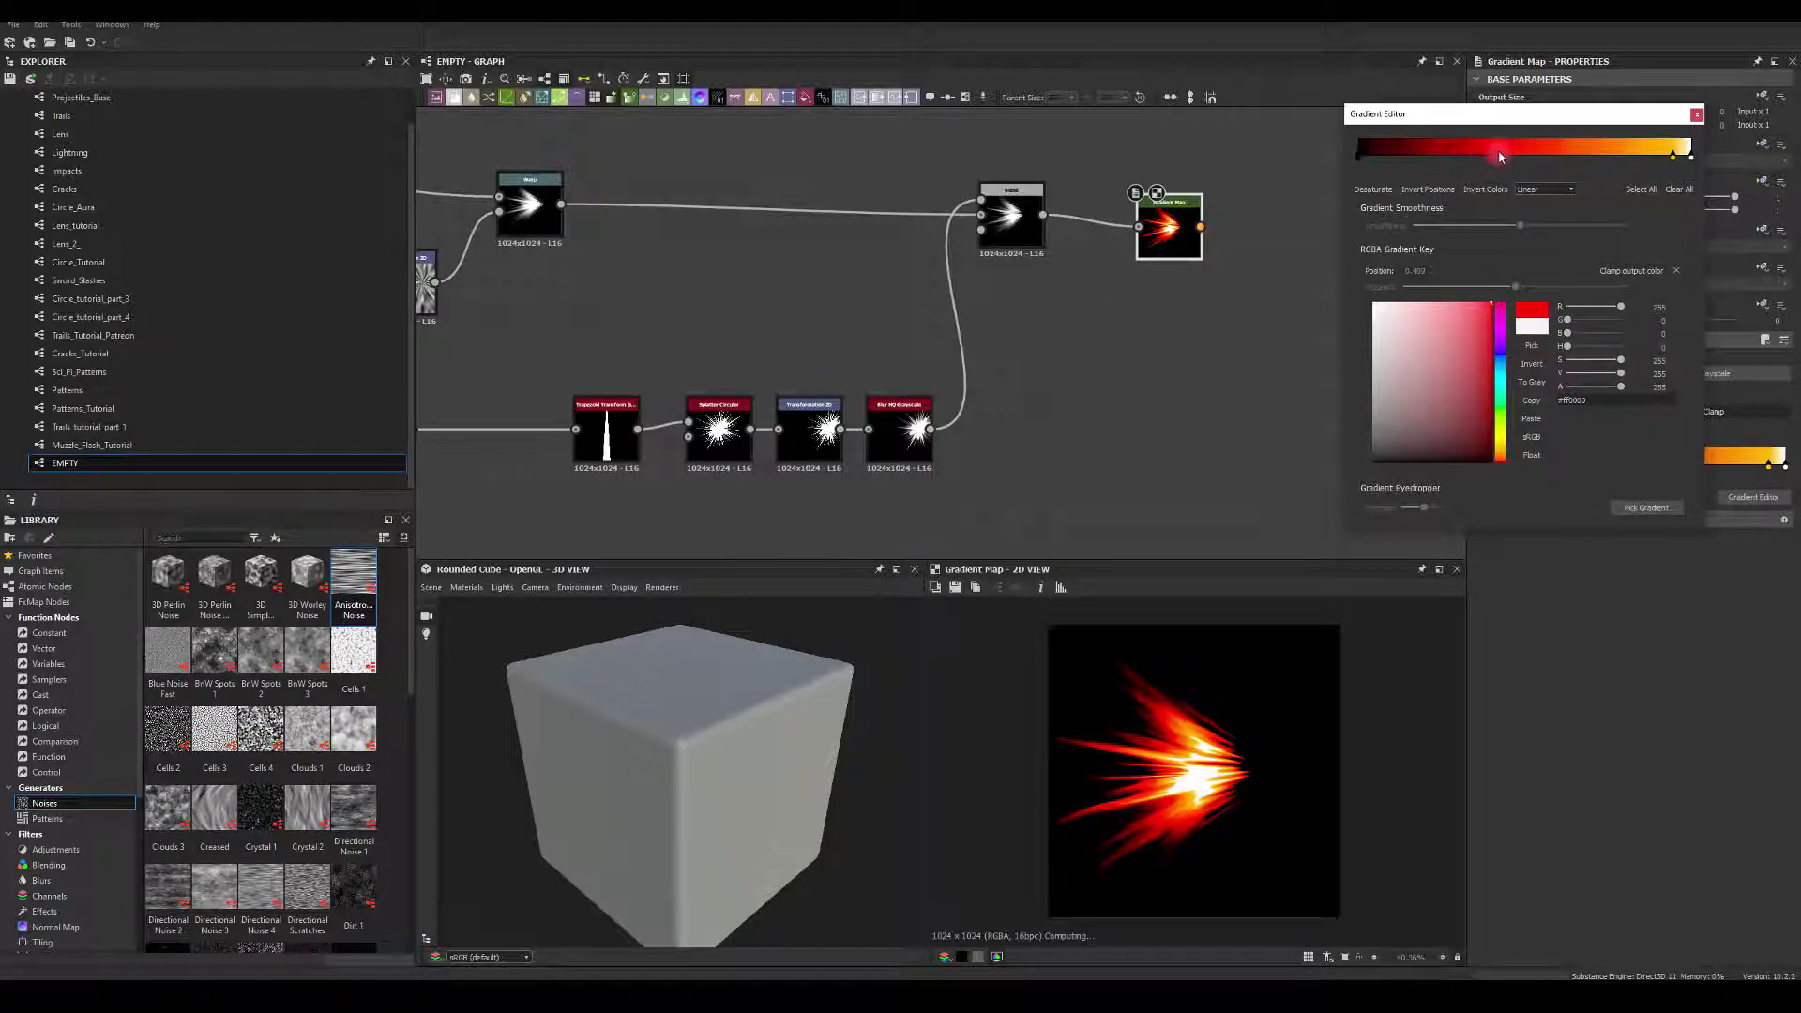
pyautogui.click(1685, 159)
pyautogui.moveTo(1686, 159); pyautogui.dragTo(1620, 153)
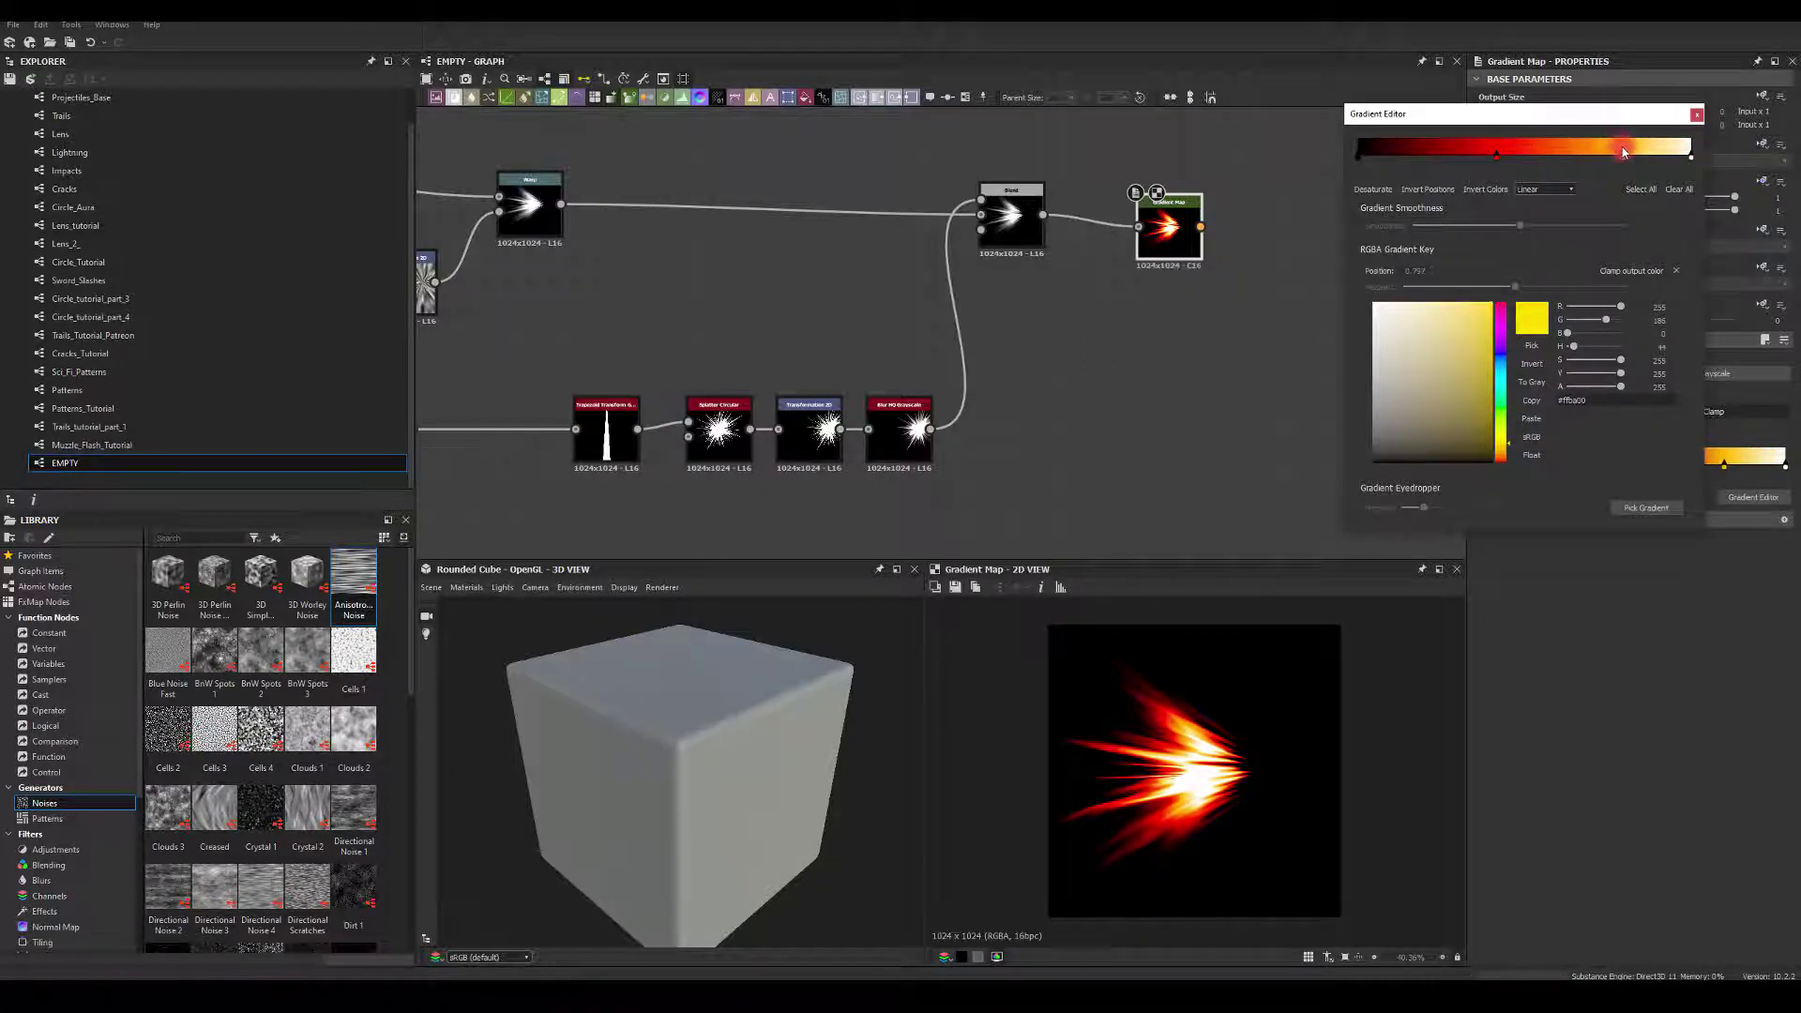
pyautogui.click(1694, 111)
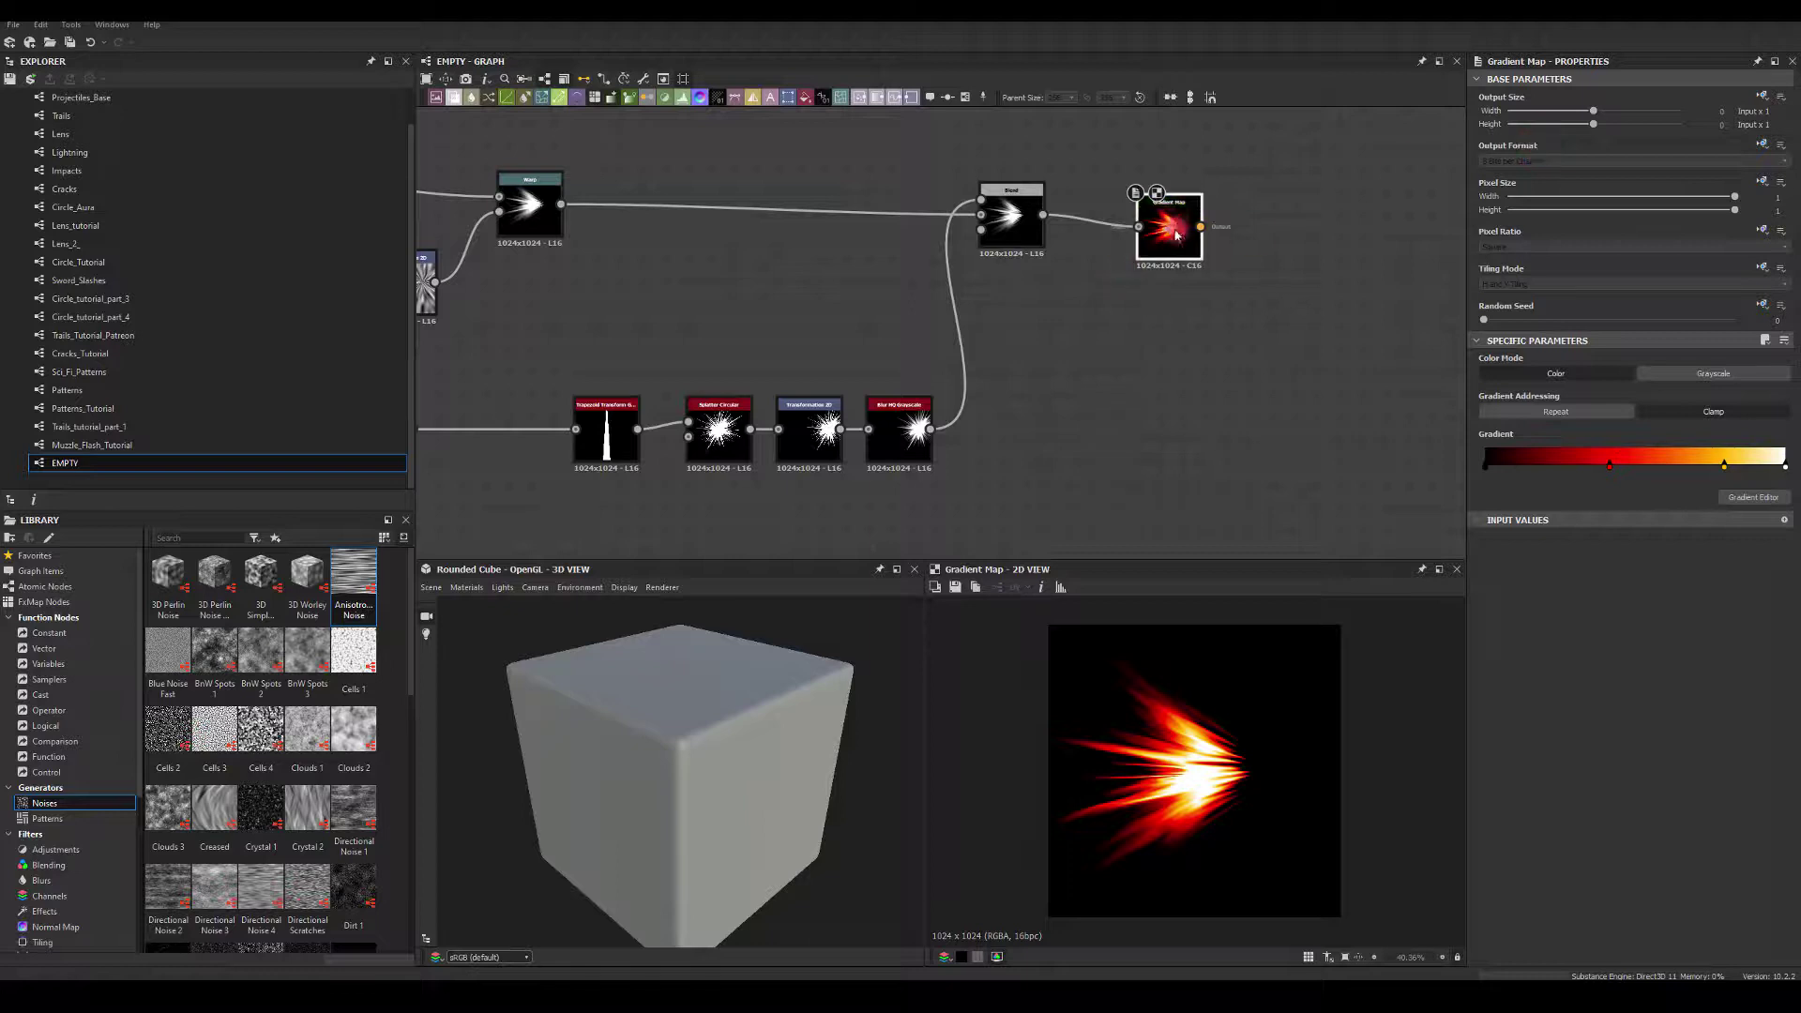
pyautogui.moveTo(1177, 233); pyautogui.dragTo(1154, 221)
pyautogui.moveTo(1207, 282); pyautogui.dragTo(1124, 316, button='middle')
pyautogui.moveTo(1115, 254); pyautogui.dragTo(1186, 265)
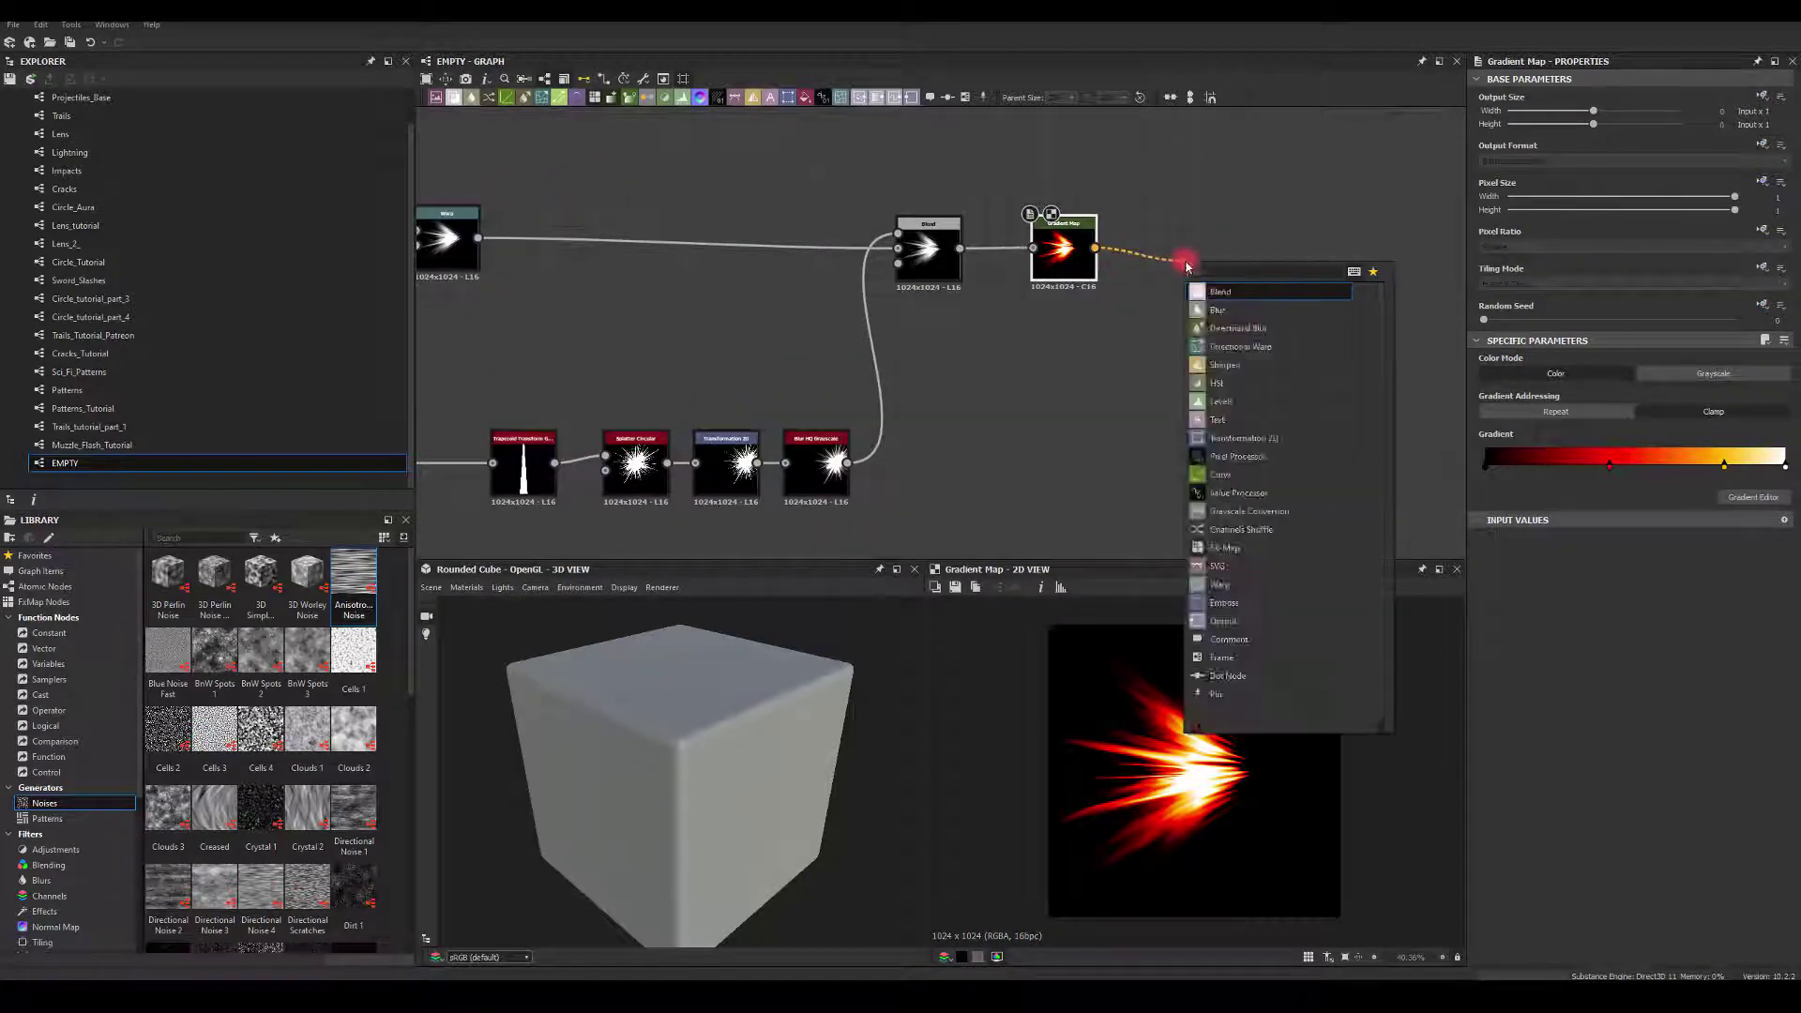
# Add a Transformation 2D after the Gradient Map, rotating the flame three quarter turns
pyautogui.click(1206, 289)
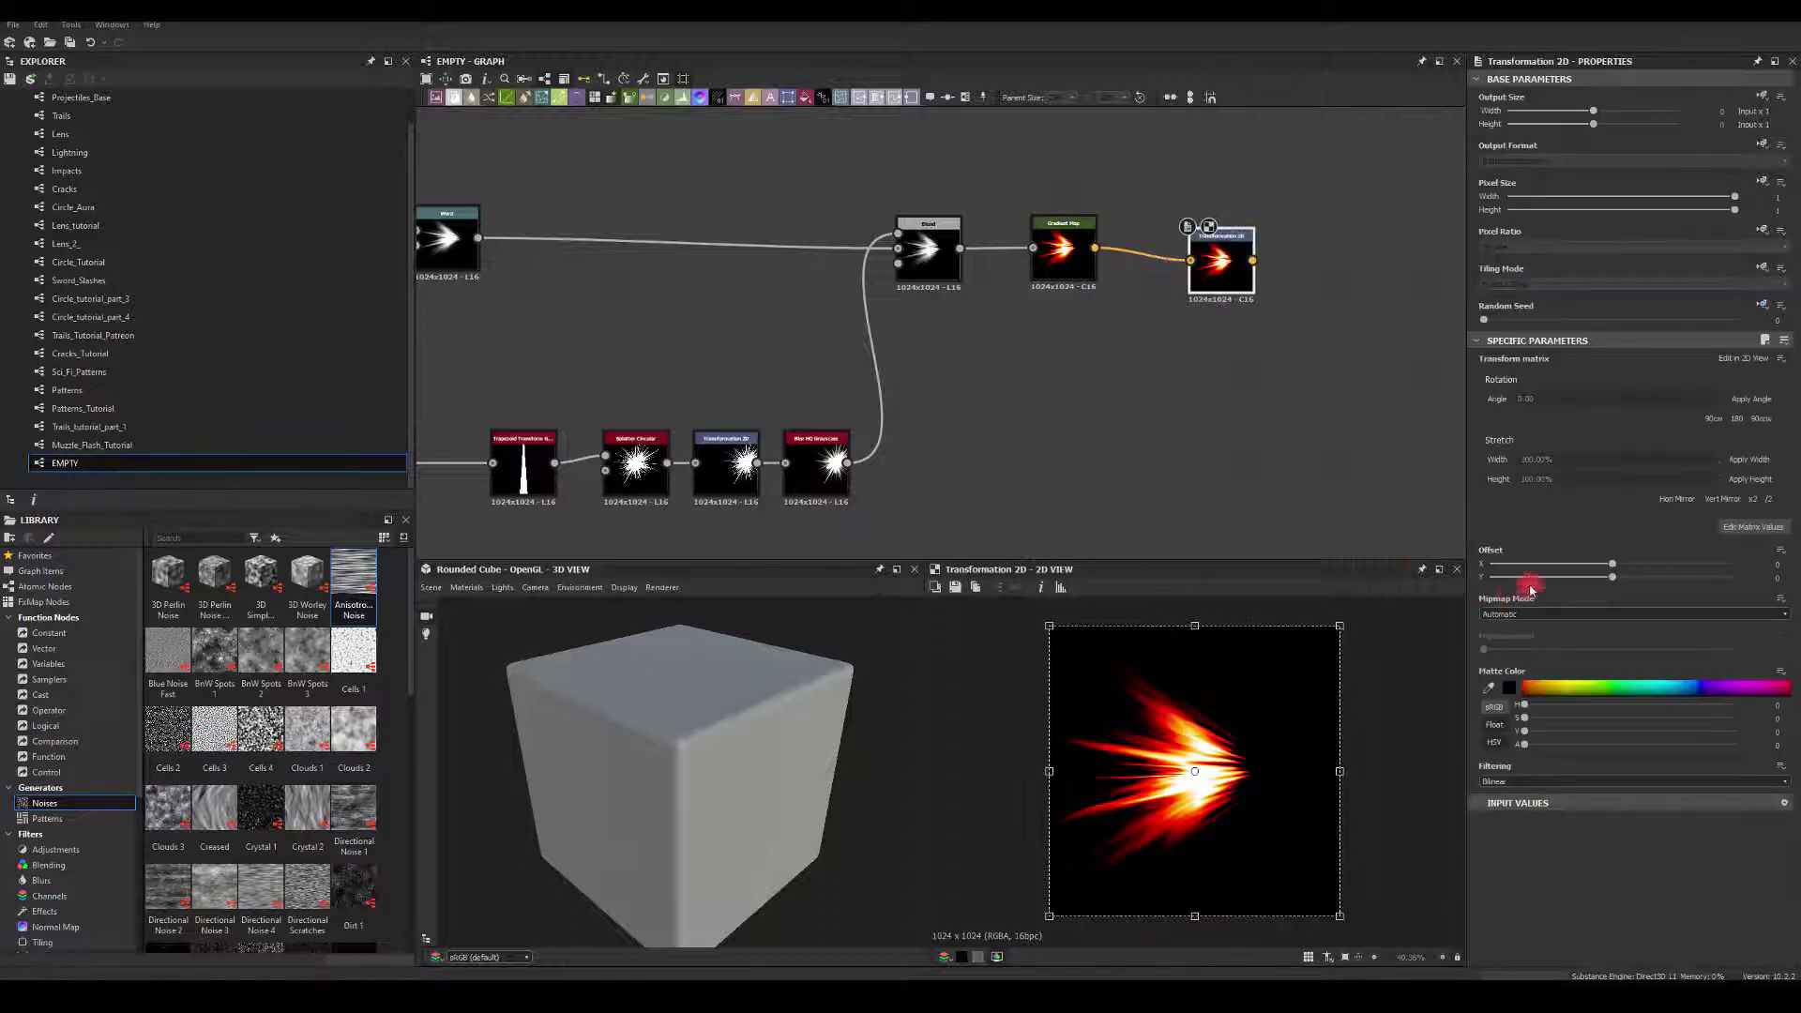
pyautogui.click(1713, 419)
pyautogui.click(1713, 419)
pyautogui.click(1713, 419)
pyautogui.click(1713, 419)
pyautogui.click(1713, 419)
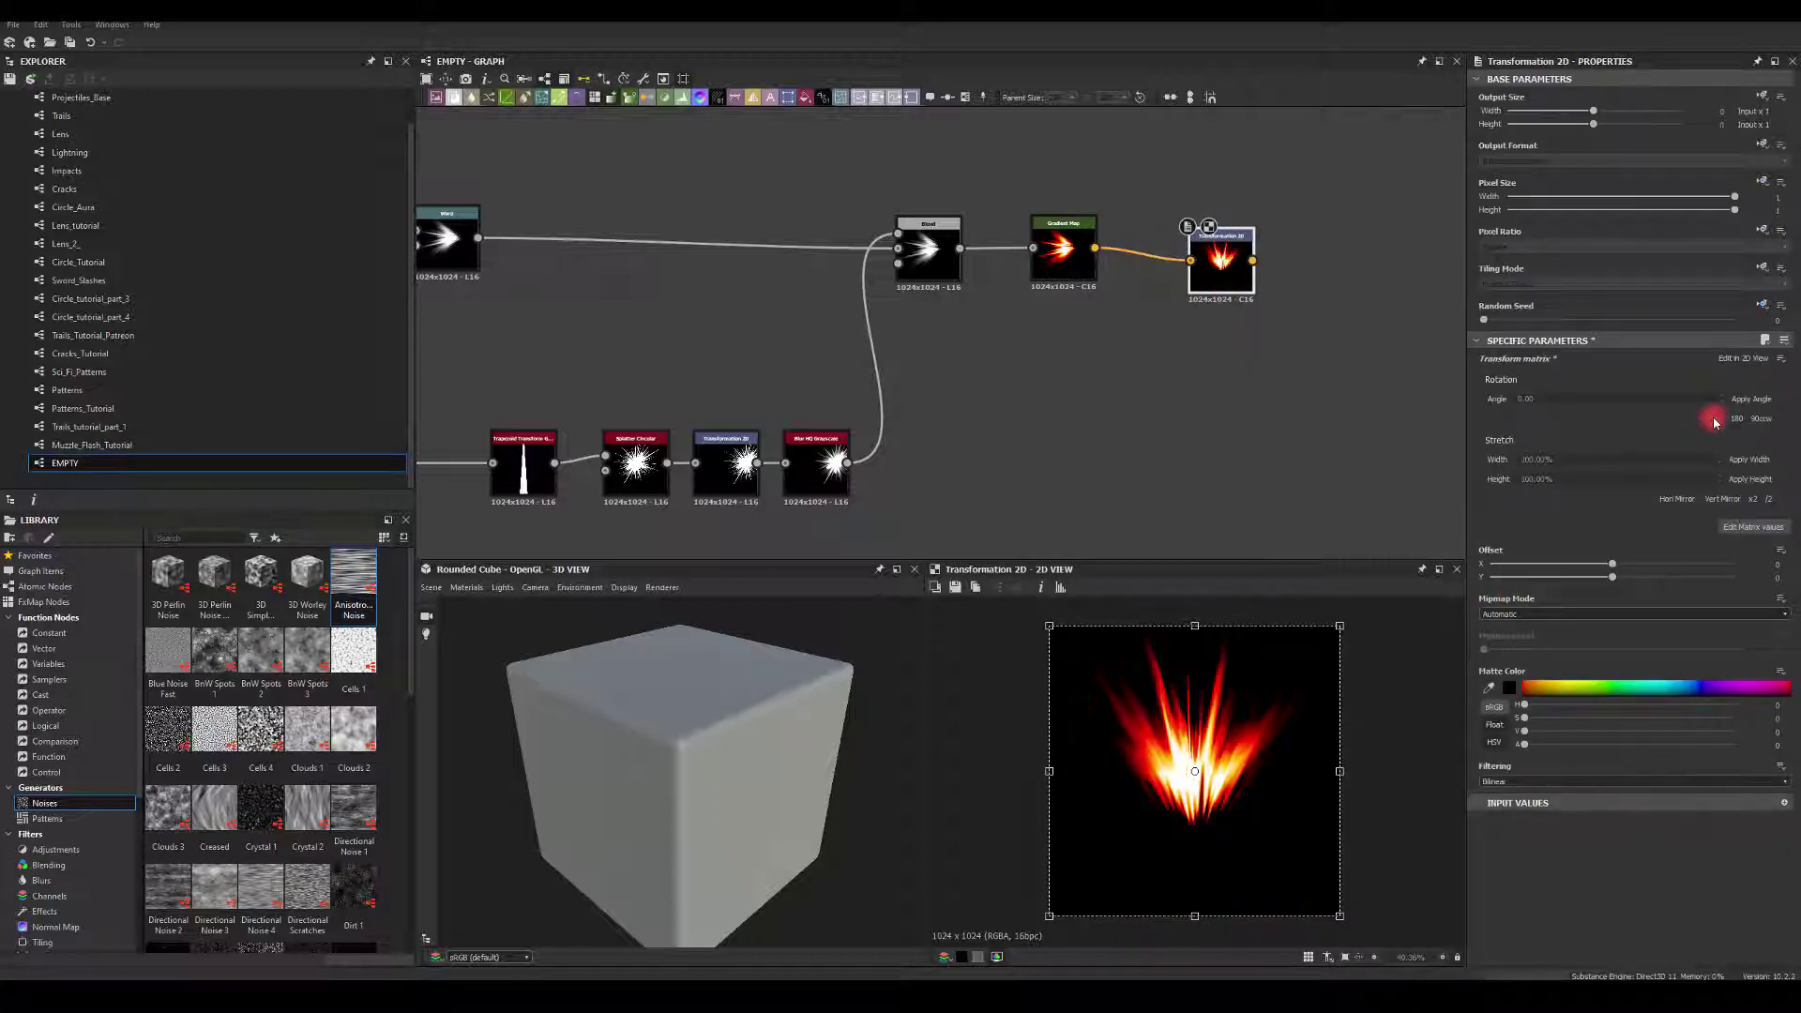
pyautogui.moveTo(1131, 376); pyautogui.dragTo(982, 366, button='middle')
# Add a Trapezoid Transform Color and another Transformation 2D pointing the flame right, nudged rightward
pyautogui.write('tr')
pyautogui.moveTo(1235, 250); pyautogui.dragTo(1274, 253)
pyautogui.click(1261, 294)
pyautogui.click(1309, 275)
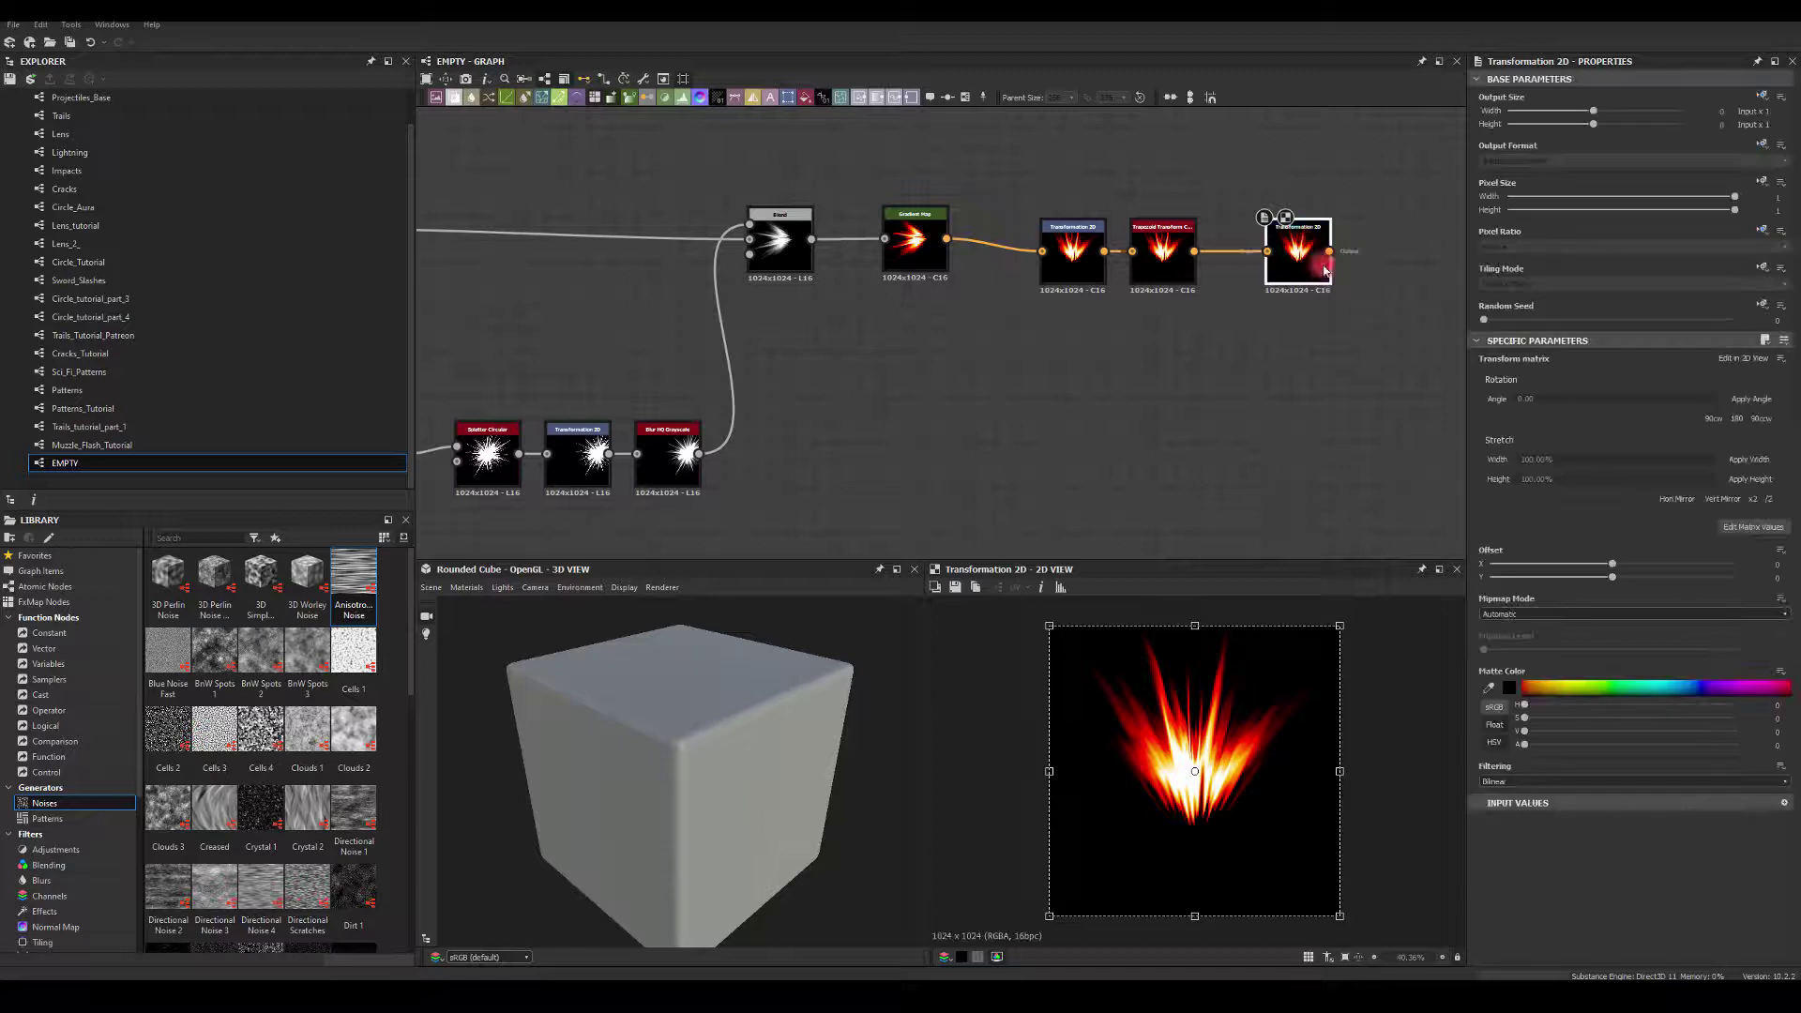
pyautogui.click(1715, 420)
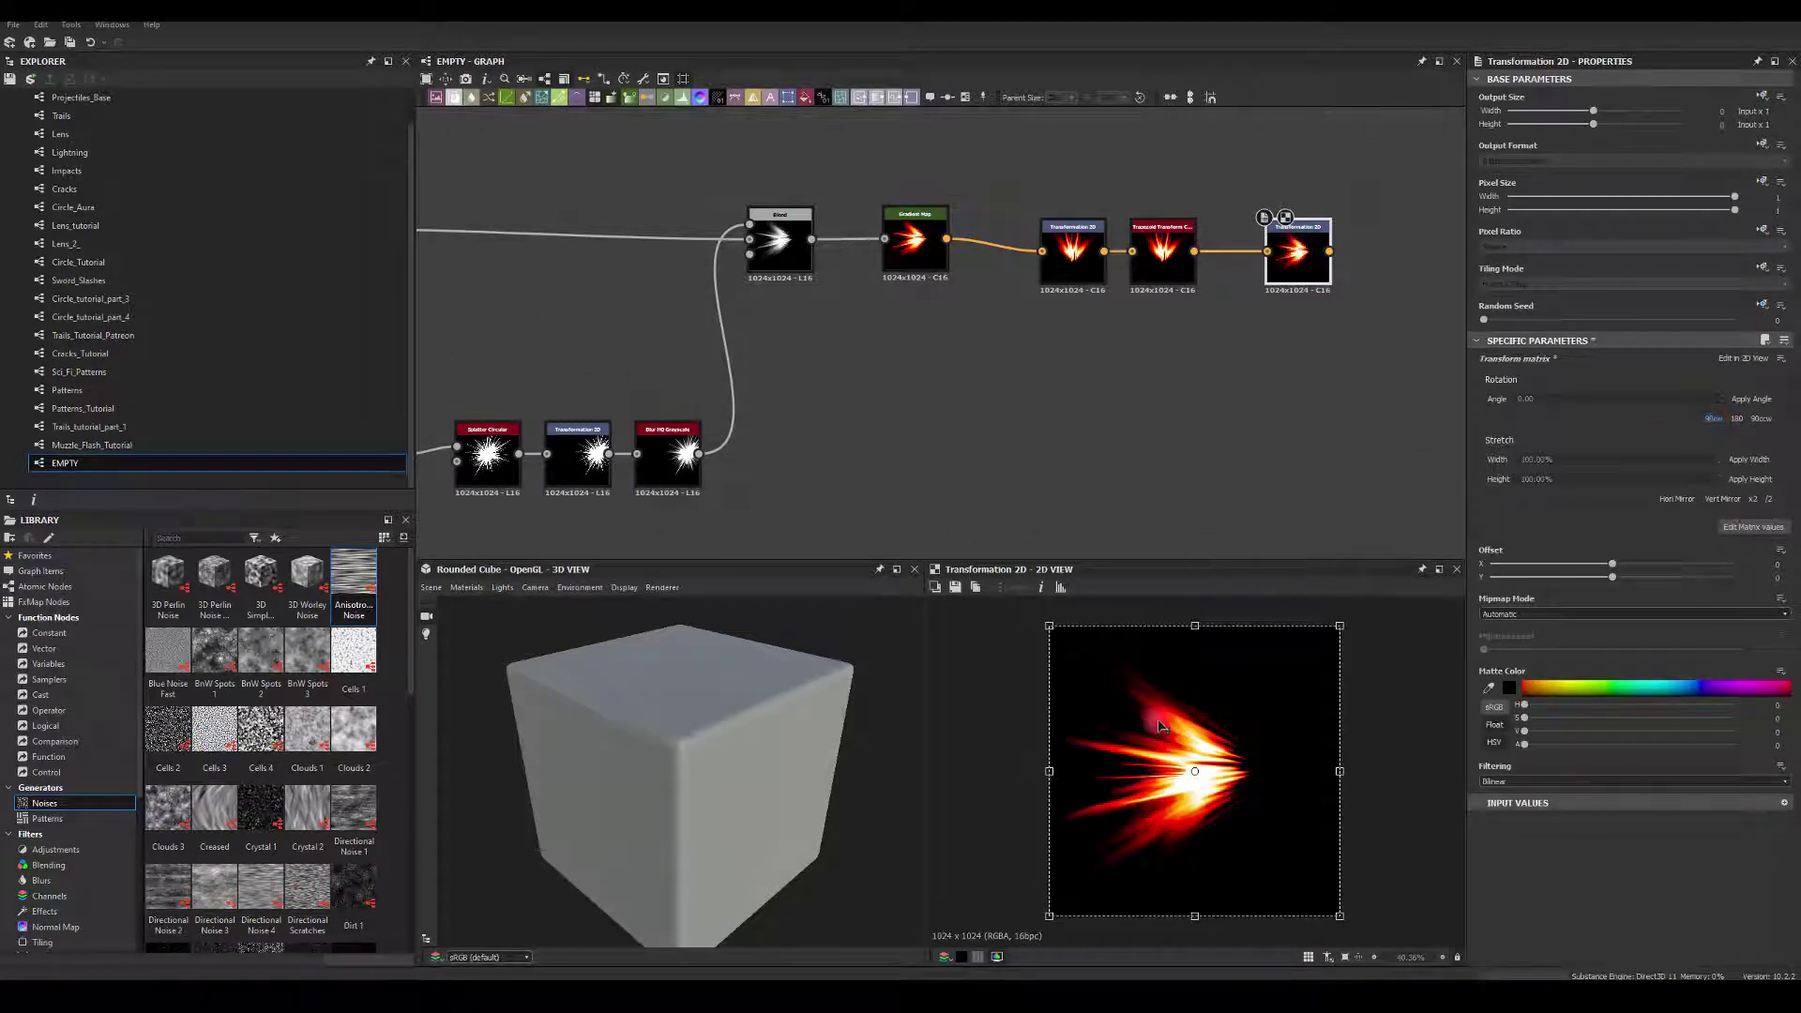
pyautogui.moveTo(1173, 754); pyautogui.dragTo(1184, 748)
pyautogui.moveTo(1255, 433); pyautogui.dragTo(1101, 503, button='middle')
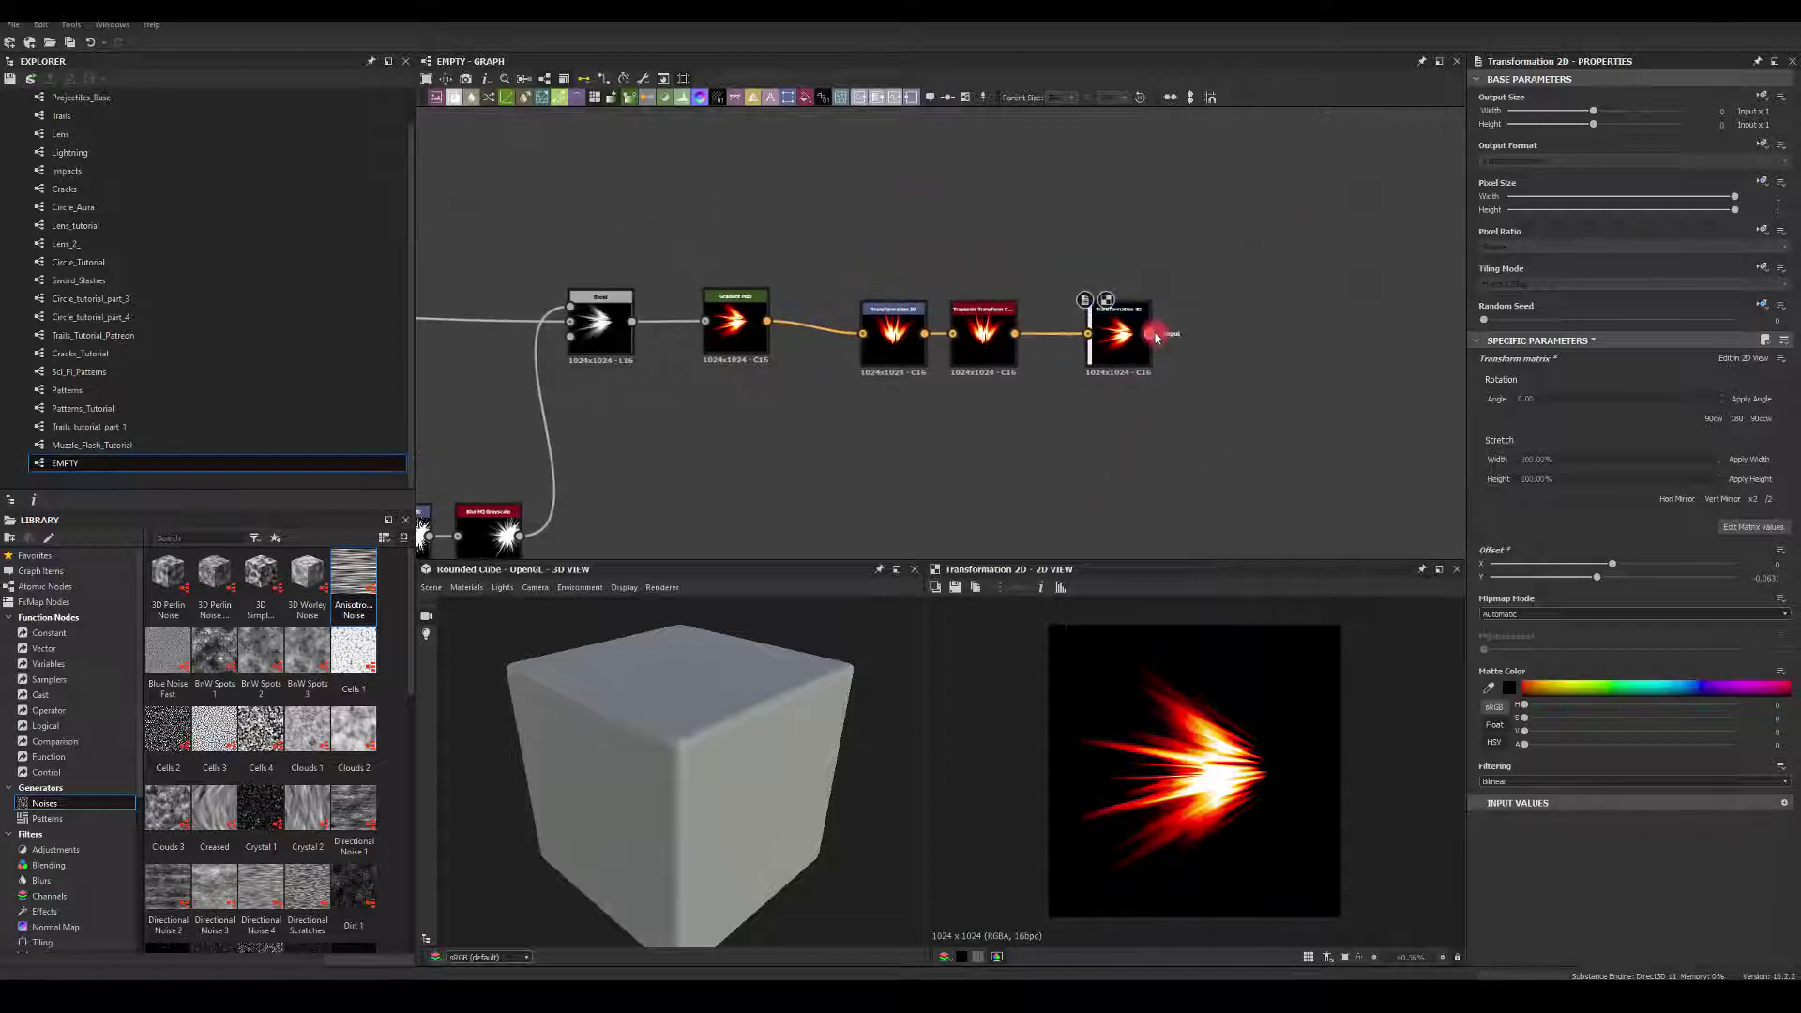
# Add a Glow node with Glow Amount about 0.33, larger Size and Clear Amount about 0.15
pyautogui.moveTo(1259, 336); pyautogui.dragTo(1263, 335)
pyautogui.write('glow')
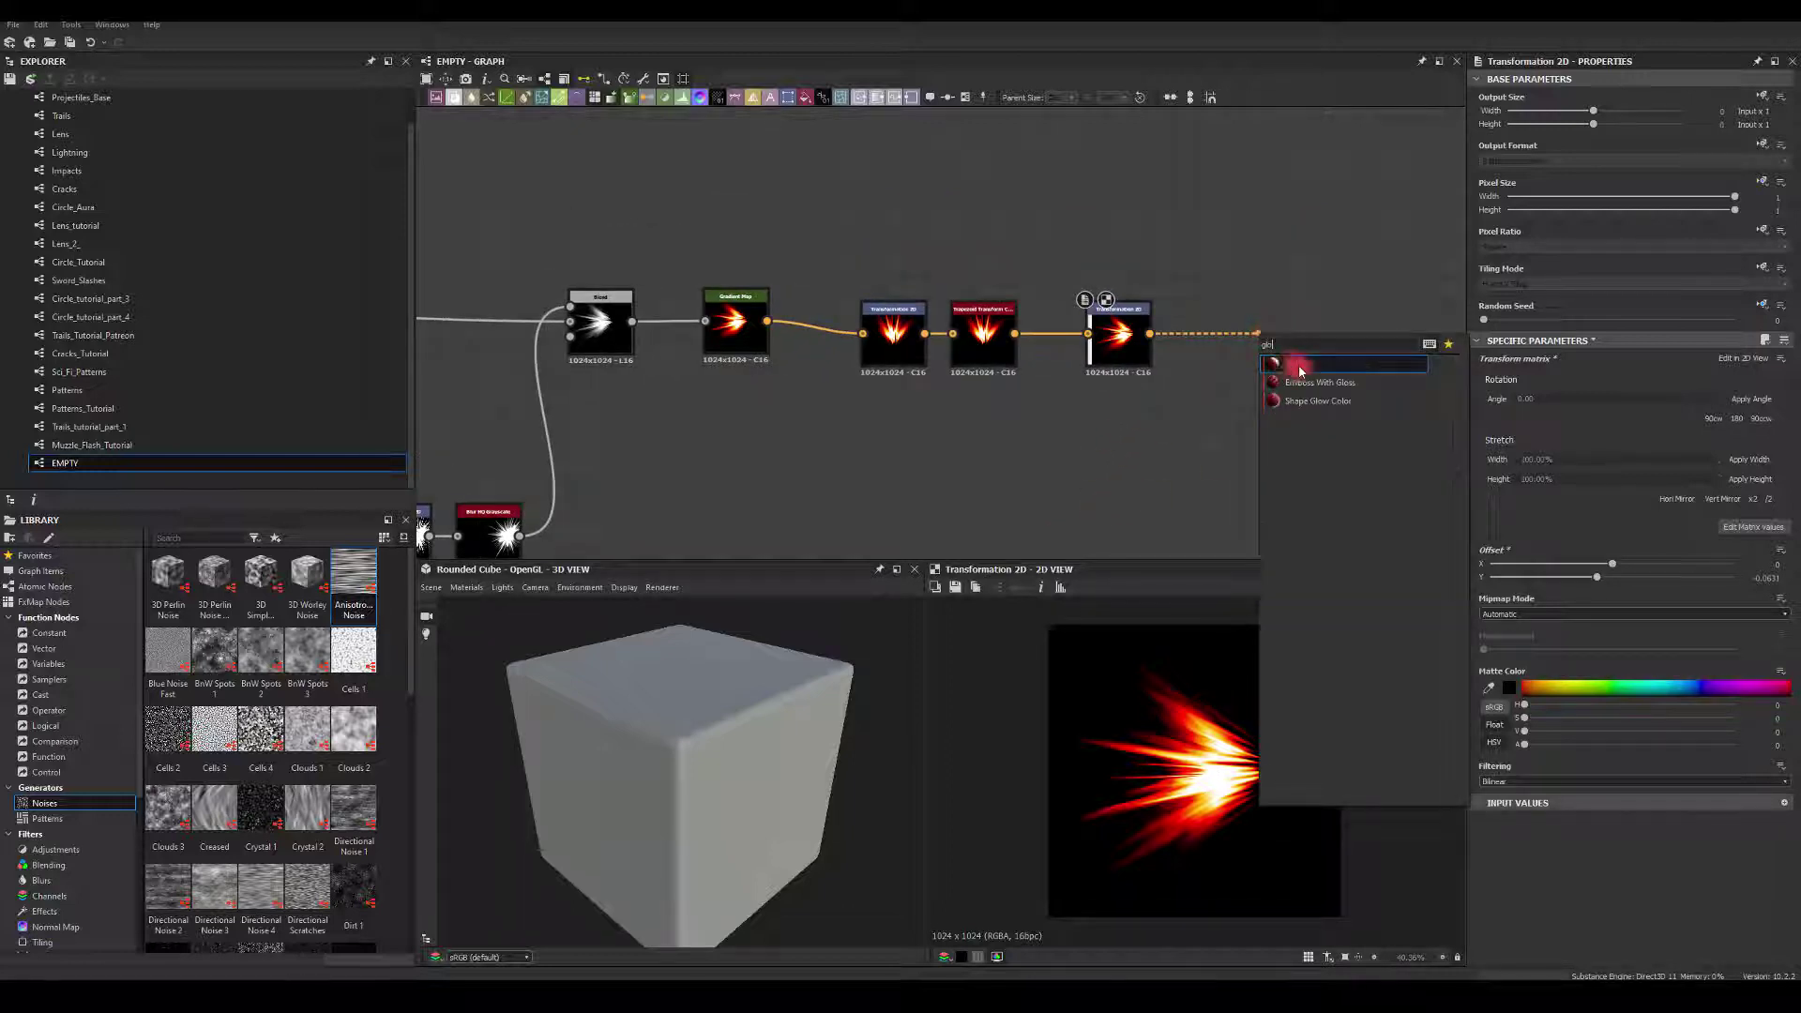
pyautogui.click(1299, 369)
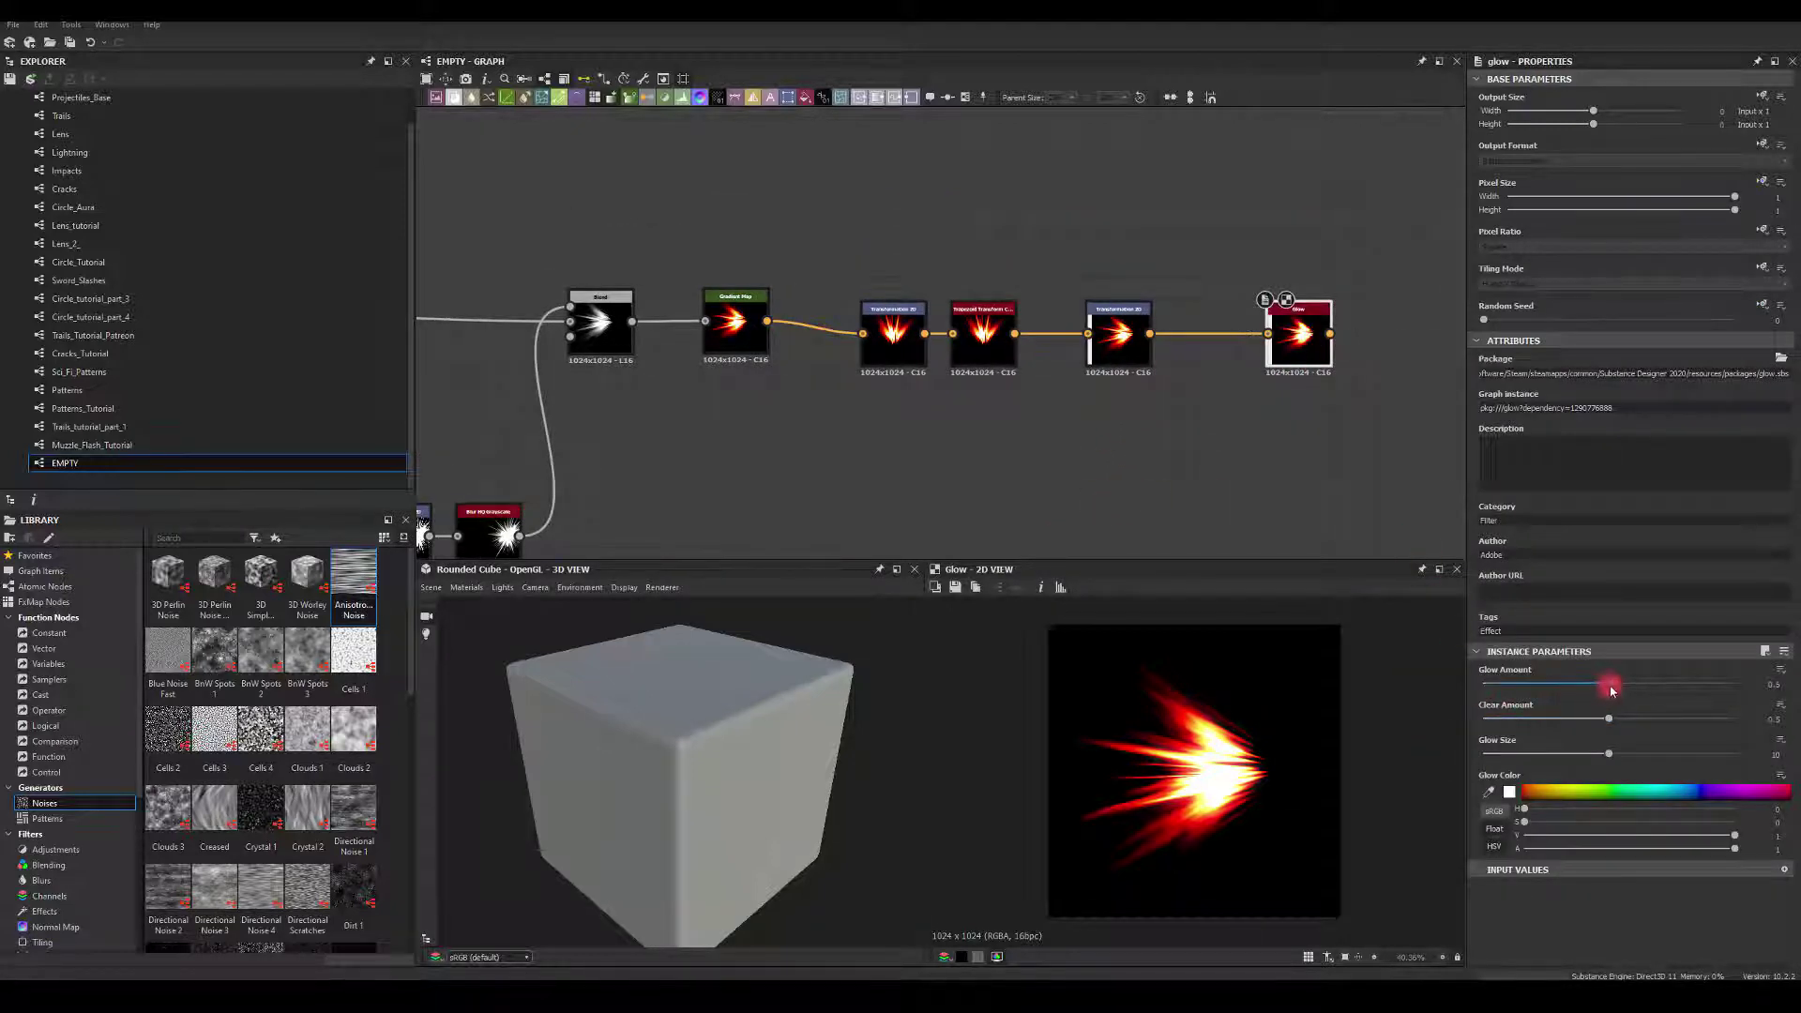
pyautogui.moveTo(1656, 687); pyautogui.dragTo(1565, 683)
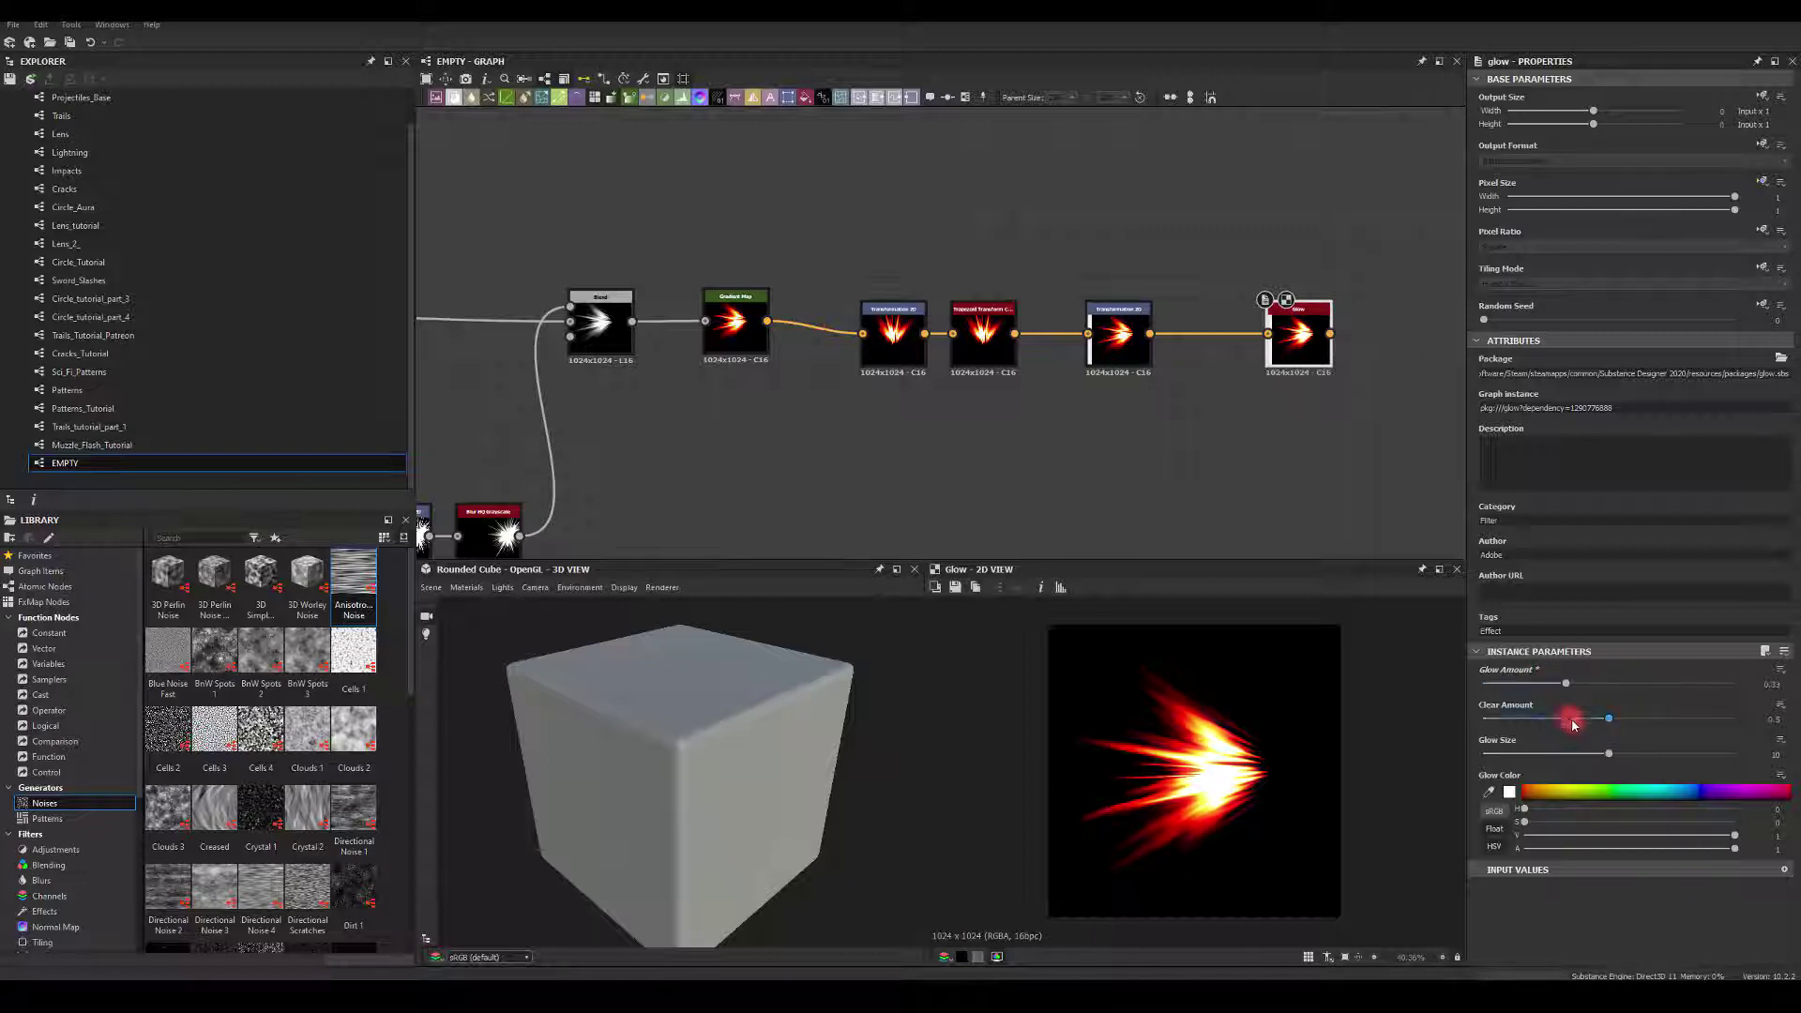
pyautogui.moveTo(1610, 753); pyautogui.dragTo(1767, 765)
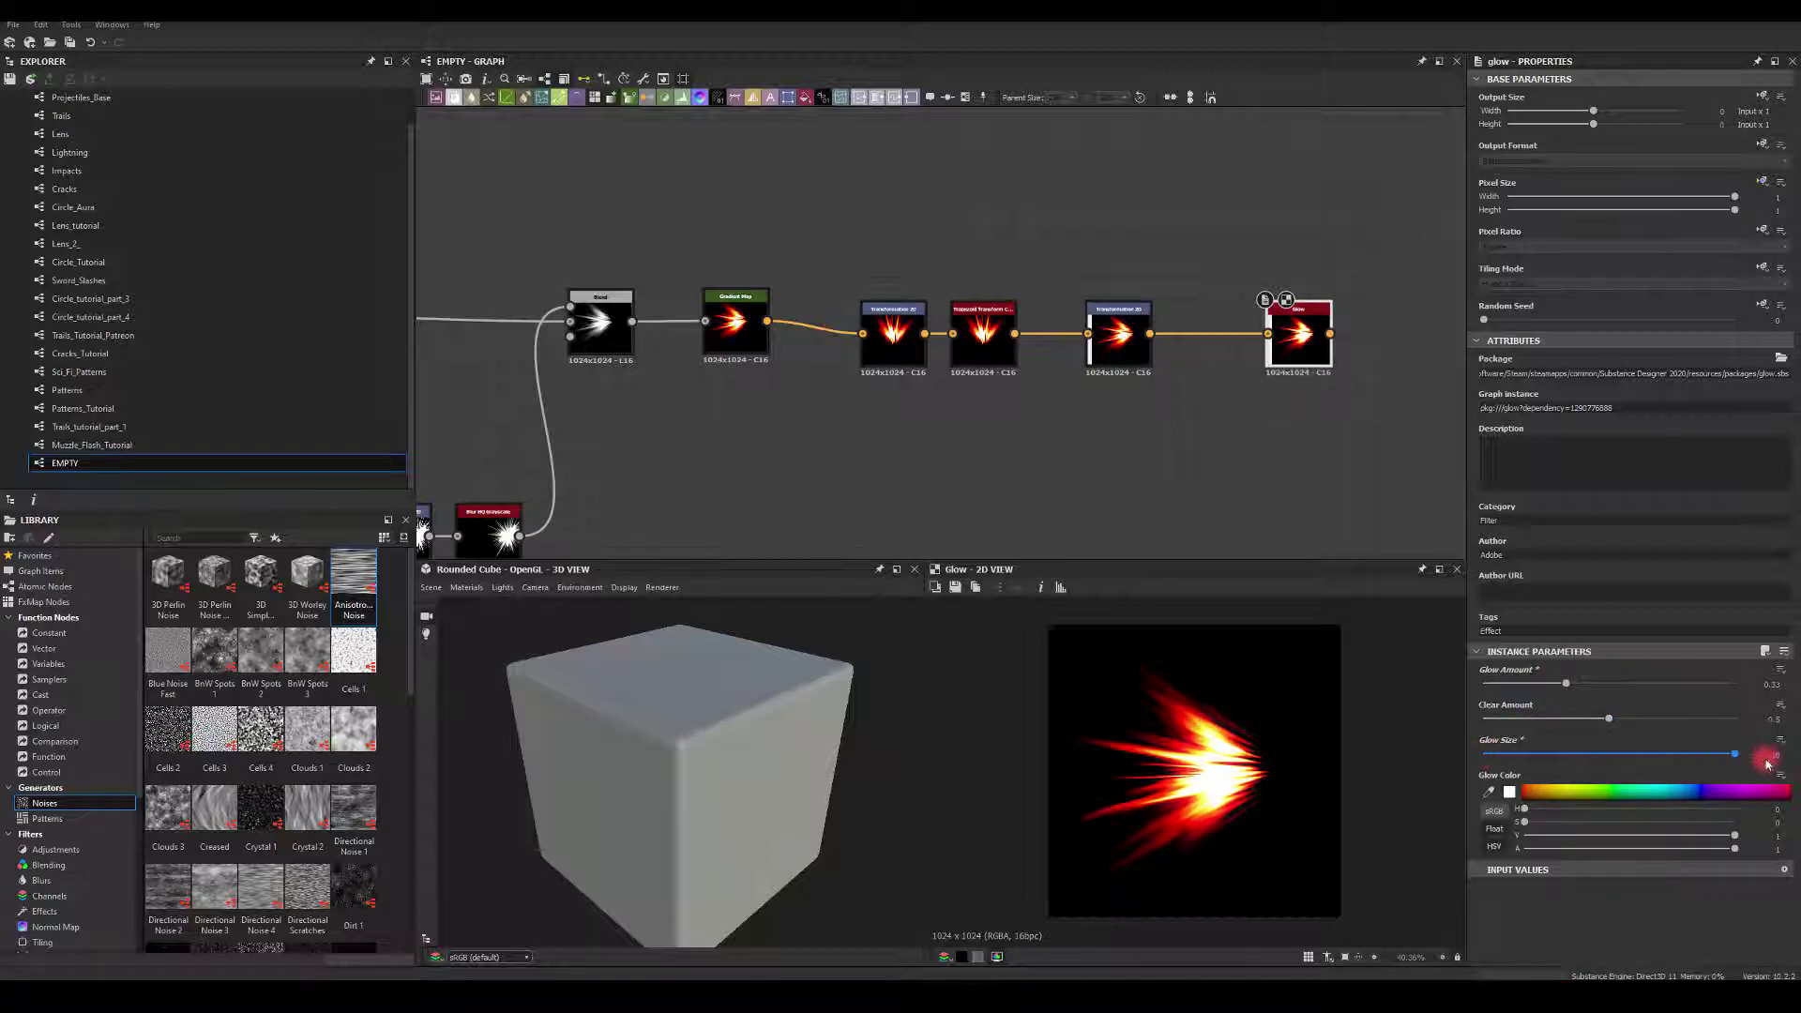
pyautogui.moveTo(1617, 721); pyautogui.dragTo(1517, 734)
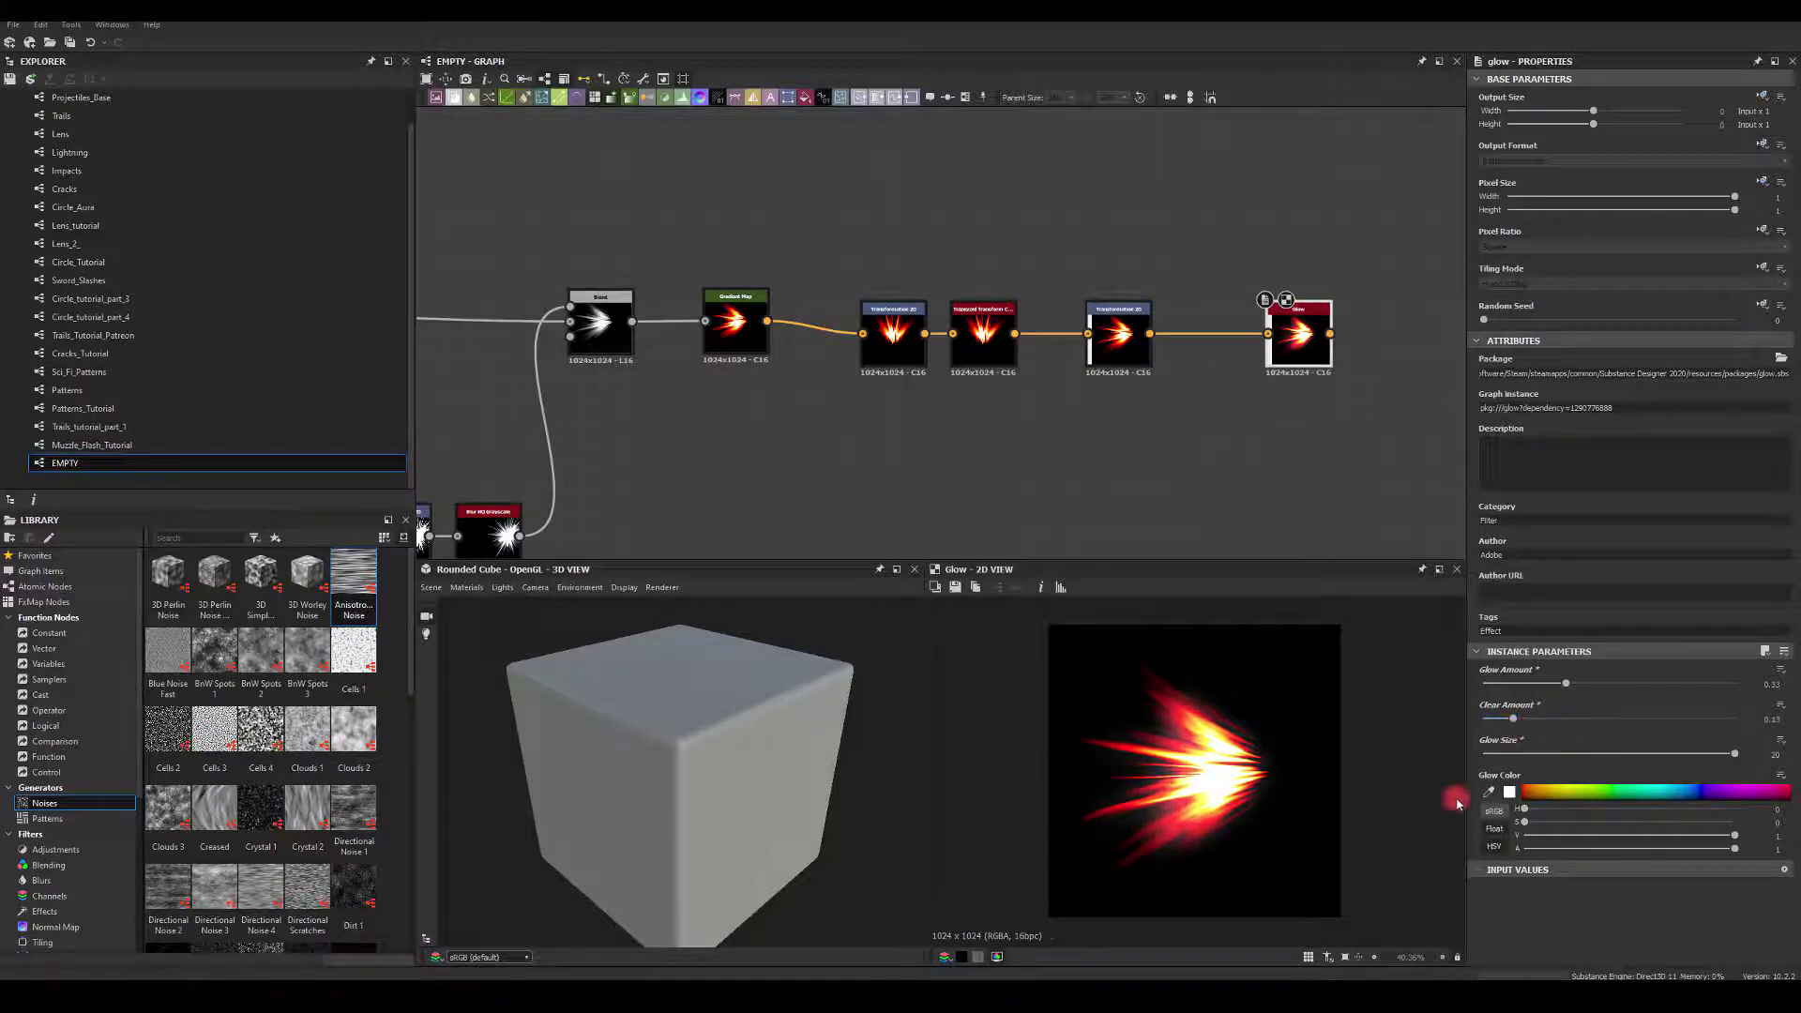
# Set the Glow colour to orange in the Color Editor
pyautogui.click(1509, 795)
pyautogui.click(754, 402)
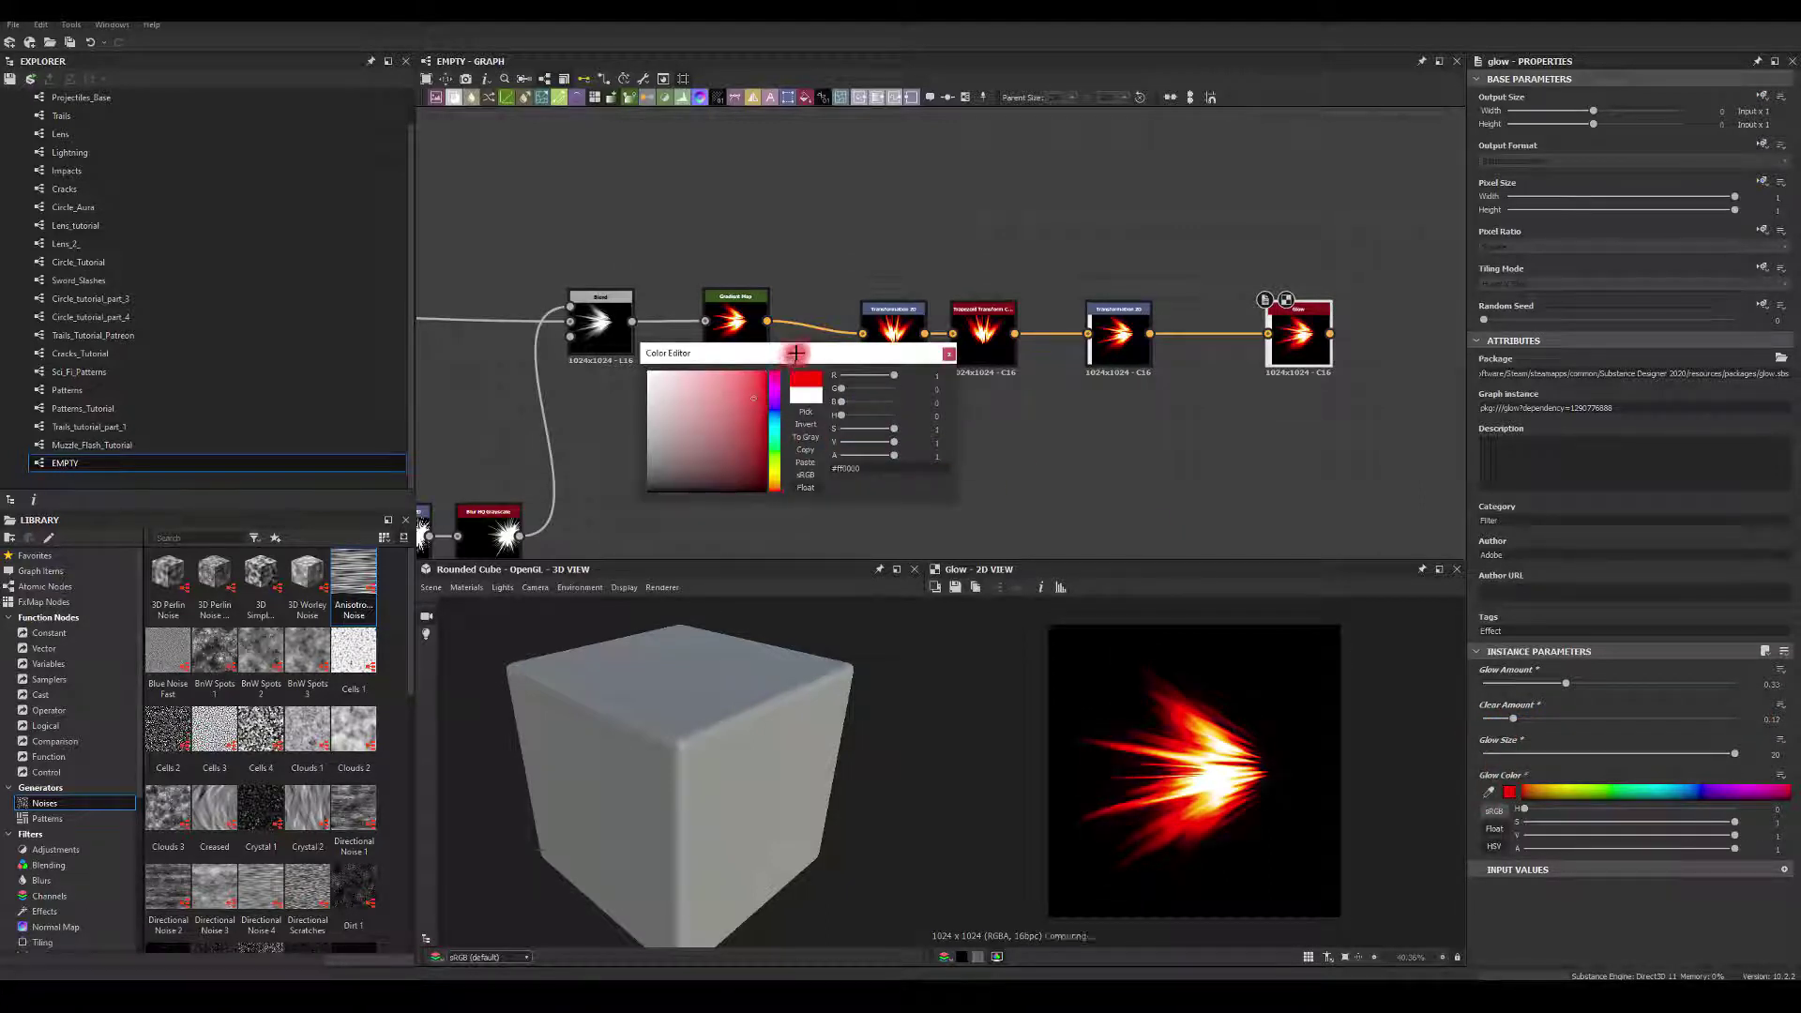
pyautogui.moveTo(774, 476); pyautogui.dragTo(774, 472)
pyautogui.click(950, 356)
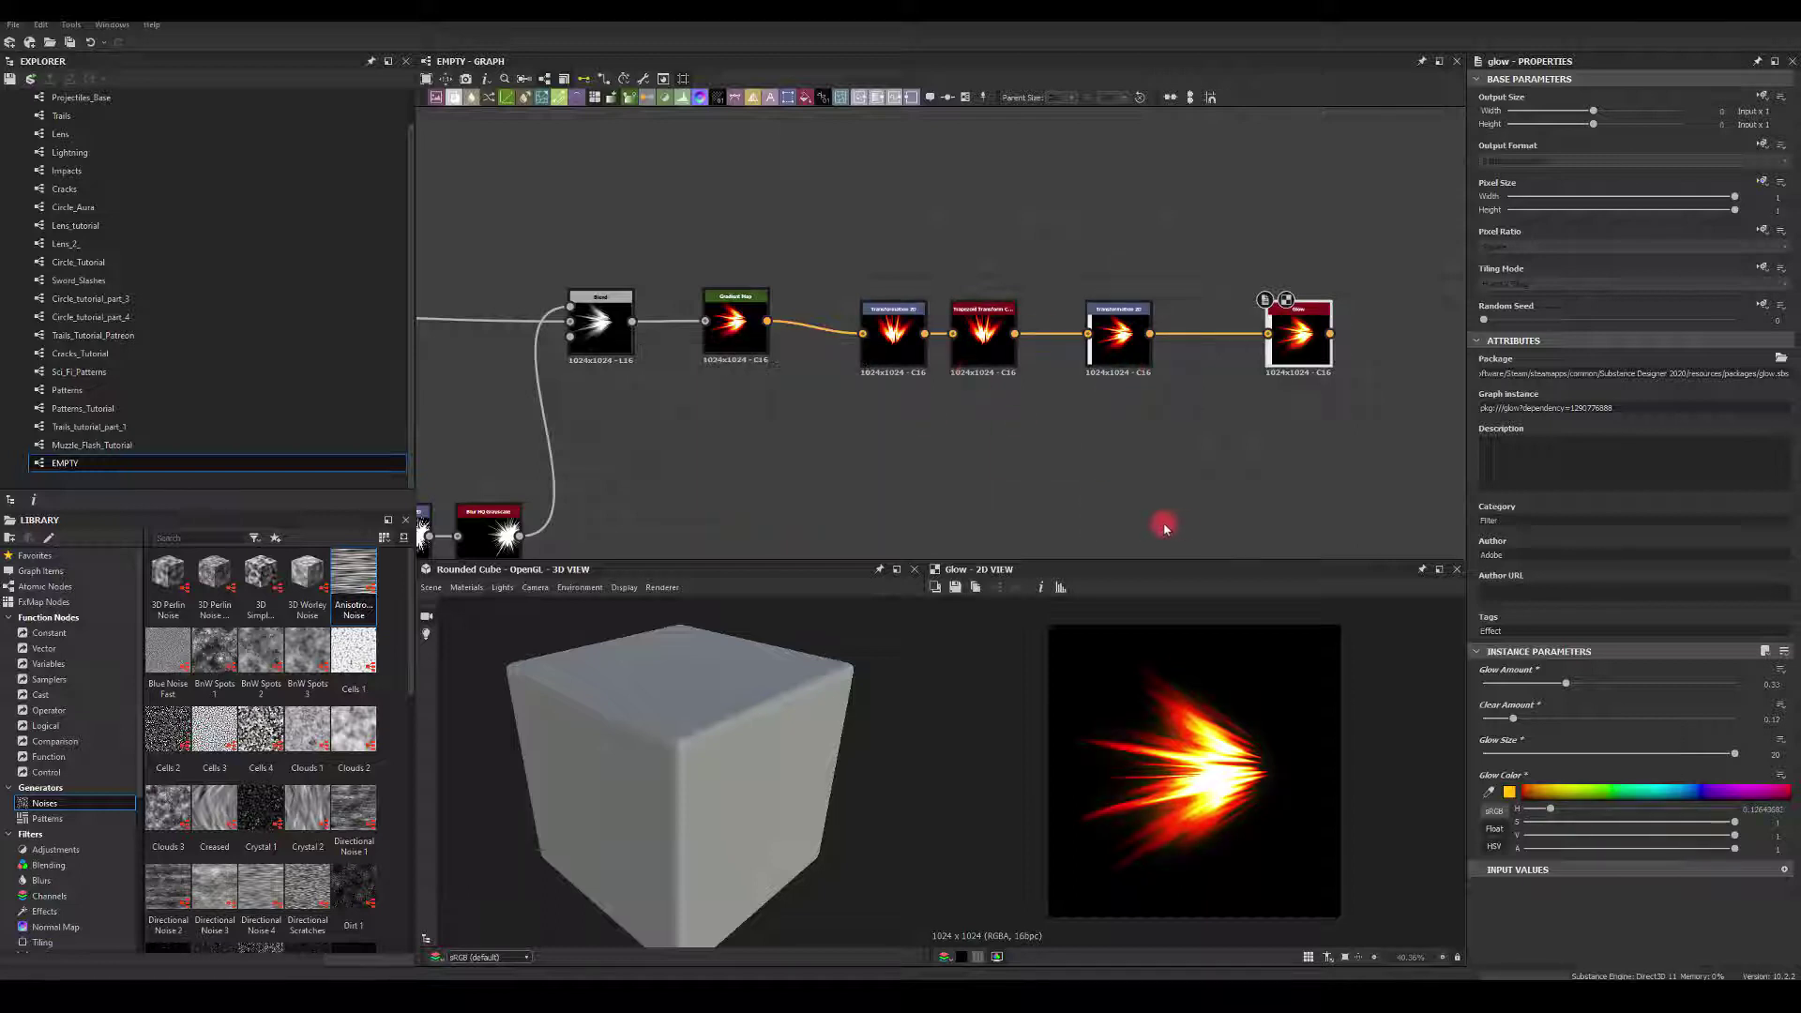
# Move the Glow node closer, then try raising the Trapezoid Transform's Top Stretch
pyautogui.scroll(1, 1079, 520)
pyautogui.moveTo(1079, 520); pyautogui.dragTo(988, 511, button='middle')
pyautogui.moveTo(1253, 301); pyautogui.dragTo(1171, 300)
pyautogui.click(860, 275)
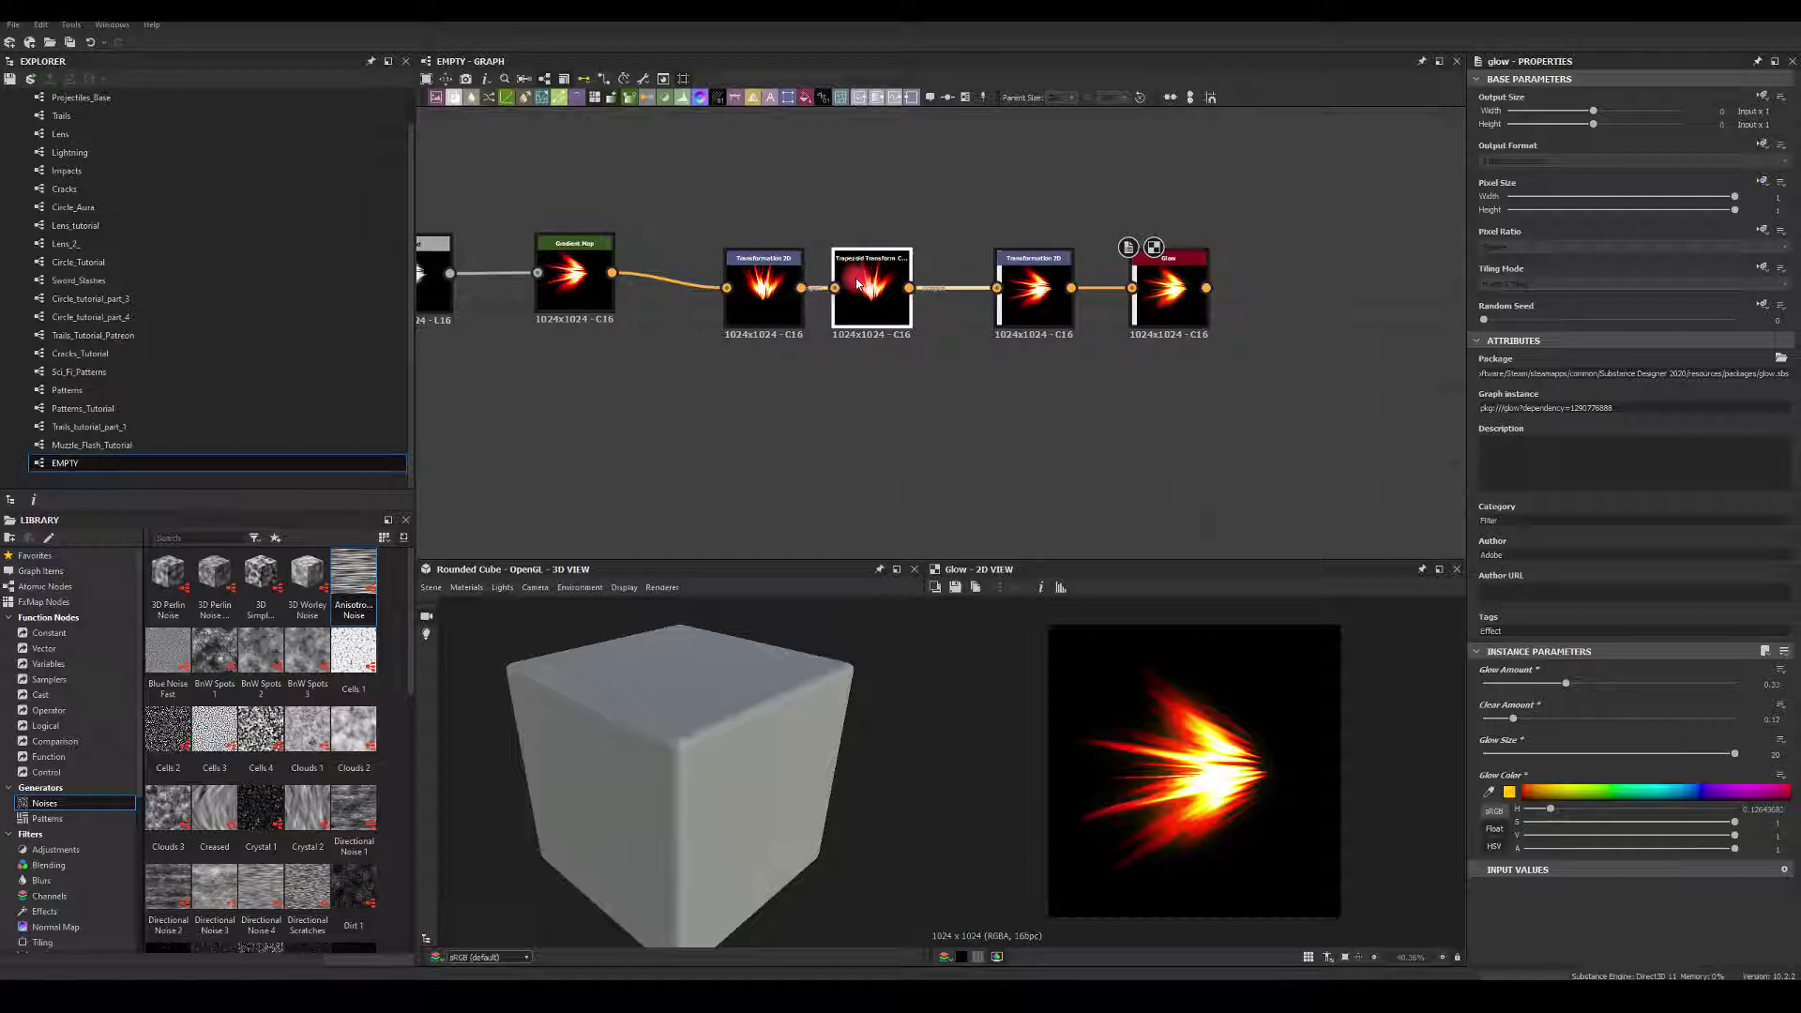
pyautogui.moveTo(1484, 684)
pyautogui.mouseDown()
pyautogui.moveTo(1630, 710)
pyautogui.moveTo(1466, 692)
pyautogui.moveTo(1529, 718)
pyautogui.moveTo(1696, 727)
pyautogui.moveTo(1456, 714)
pyautogui.mouseUp()
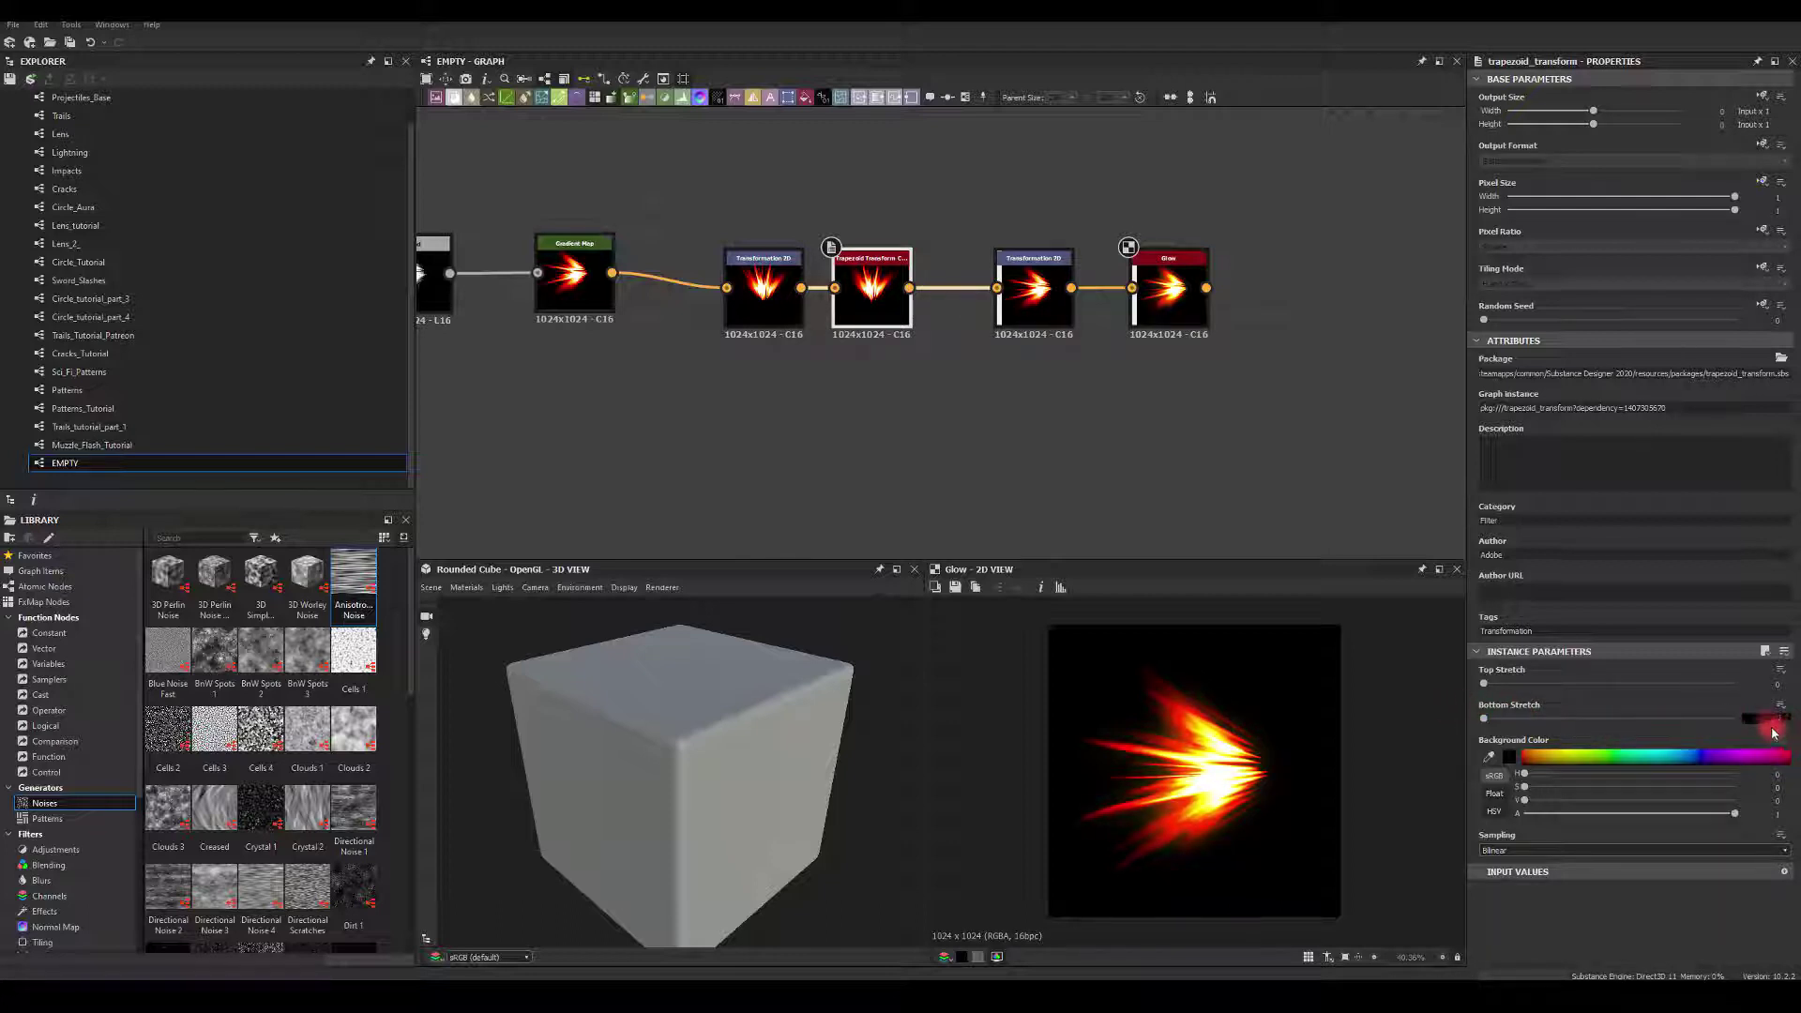
# Try Bottom Stretch and Top Stretch values around 0.52, then type 0 into both fields
pyautogui.press('Return')
pyautogui.moveTo(1612, 724); pyautogui.dragTo(1701, 714)
pyautogui.moveTo(1488, 692); pyautogui.dragTo(1596, 700)
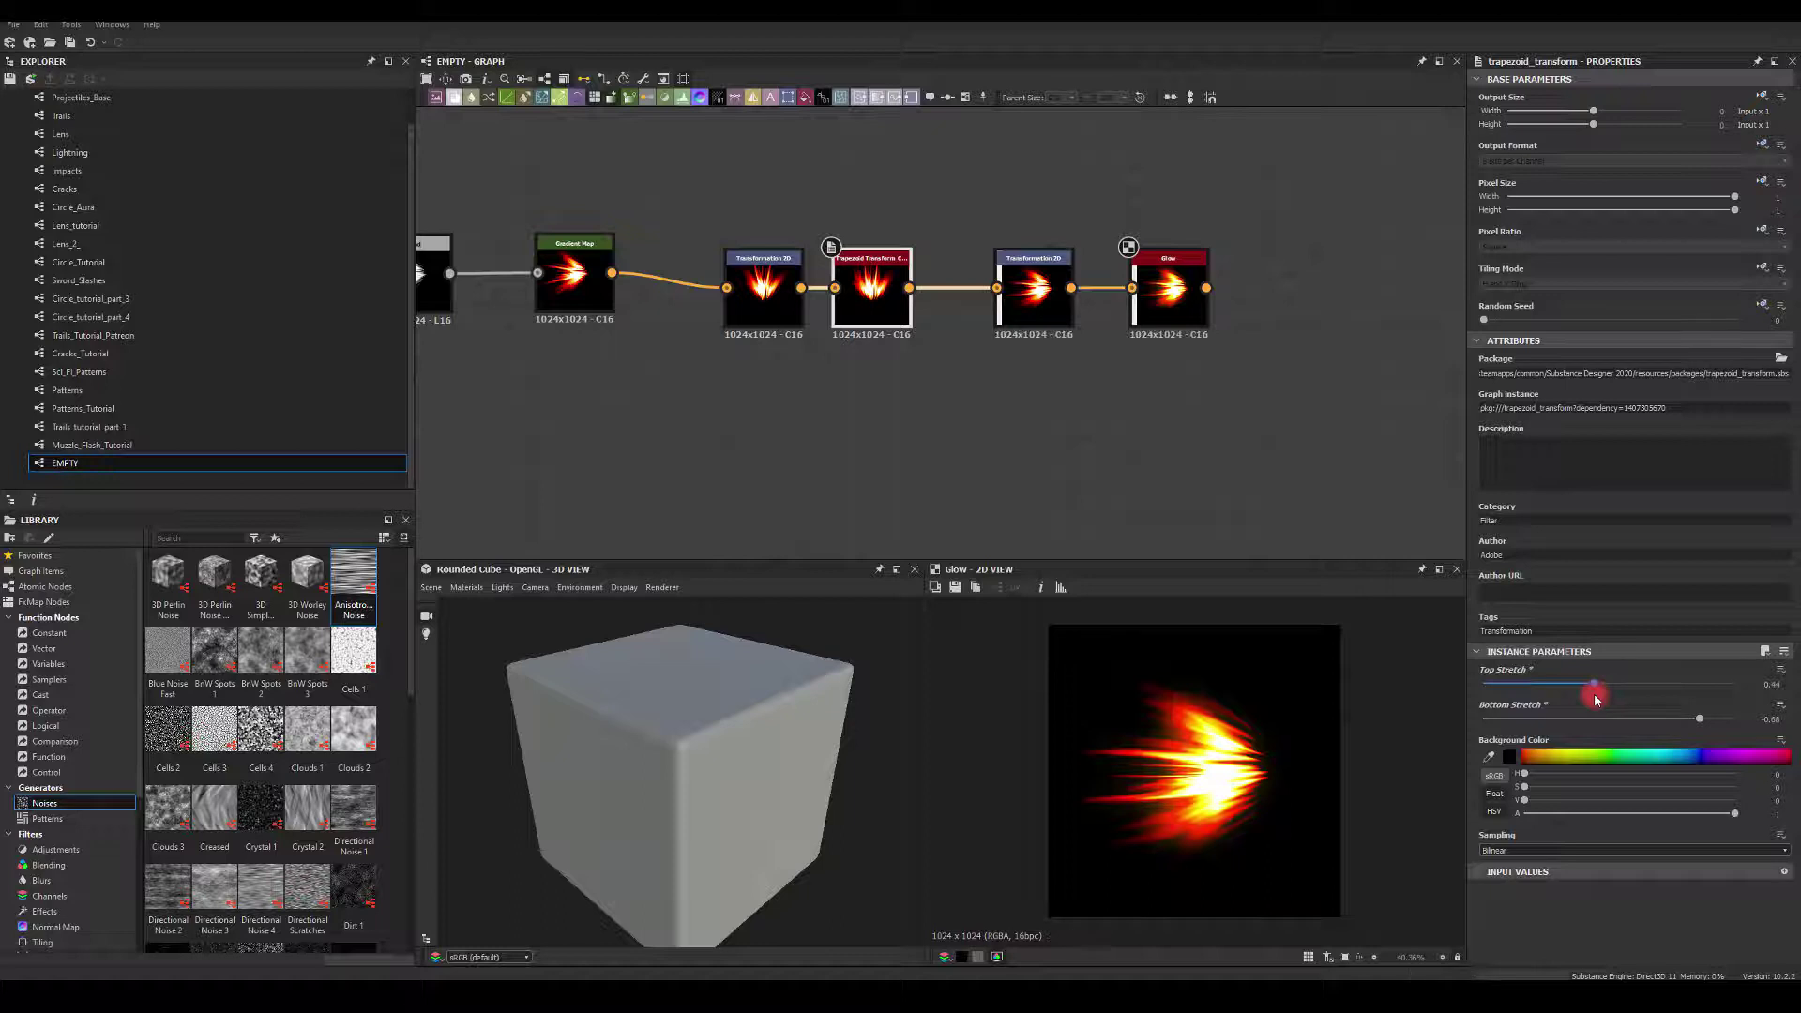
pyautogui.write('0')
pyautogui.doubleClick(1771, 719)
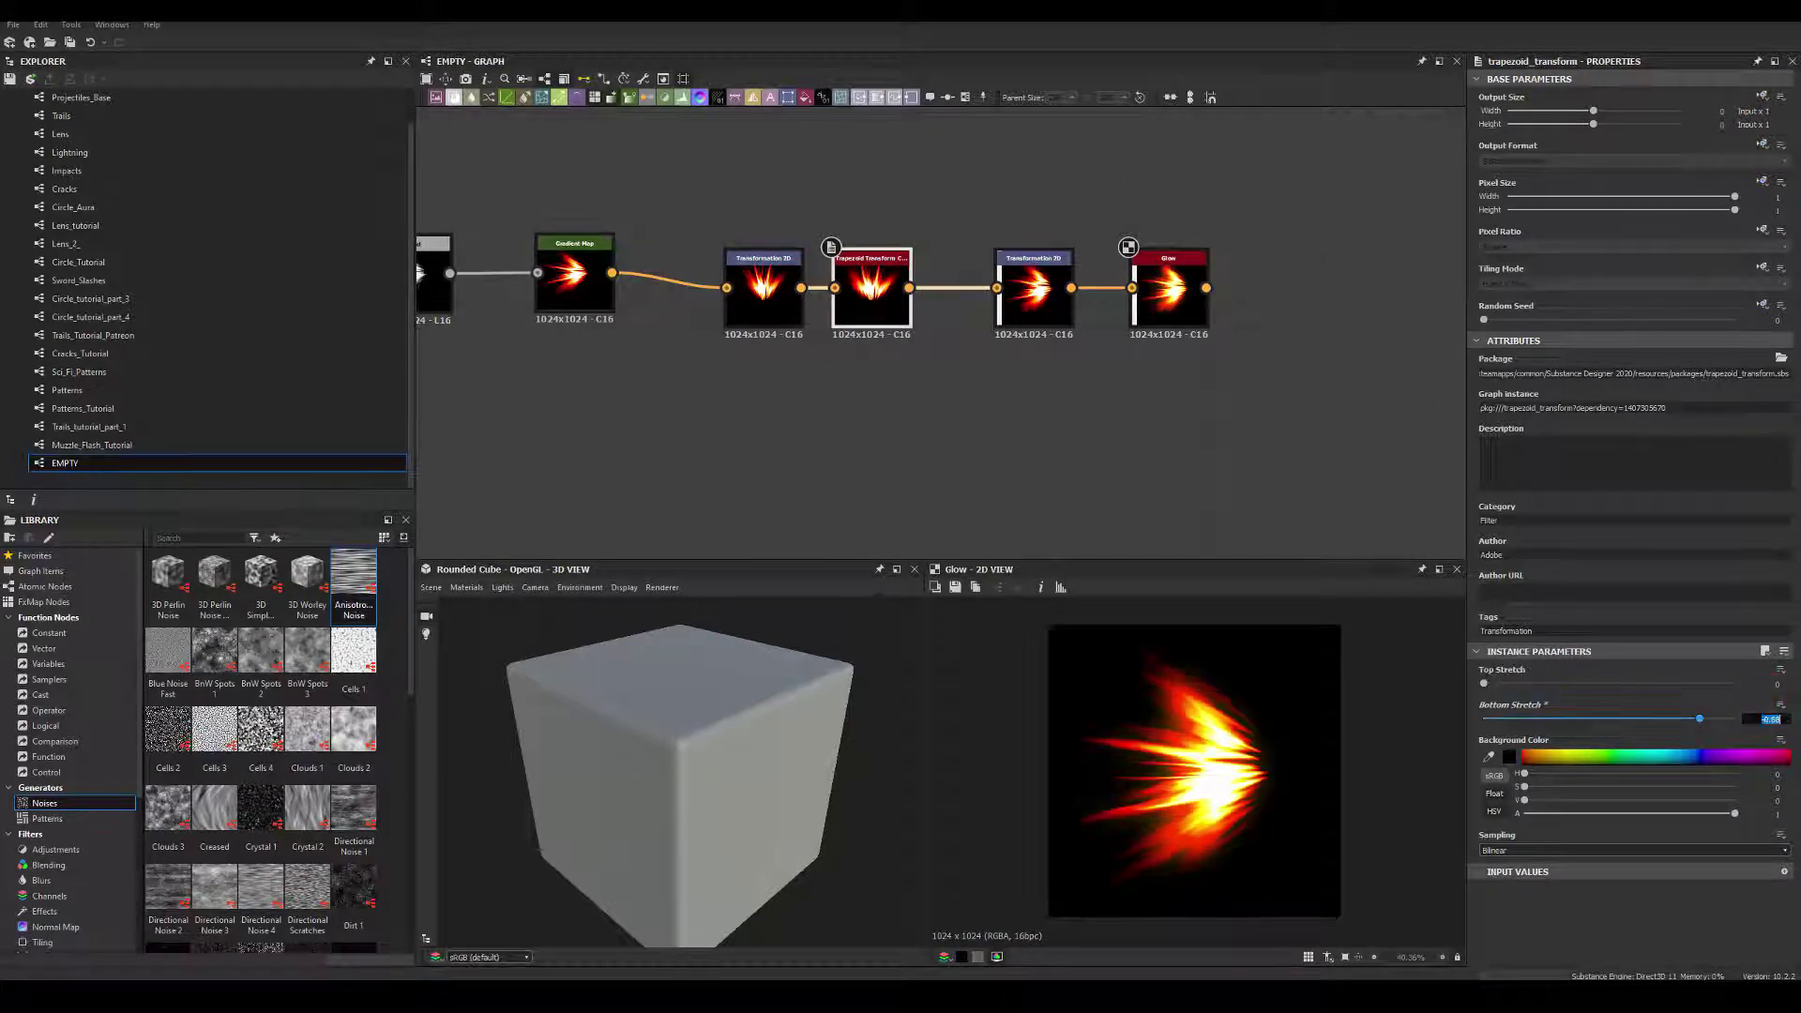
pyautogui.write('0')
pyautogui.click(1122, 506)
pyautogui.scroll(-6, 1074, 399)
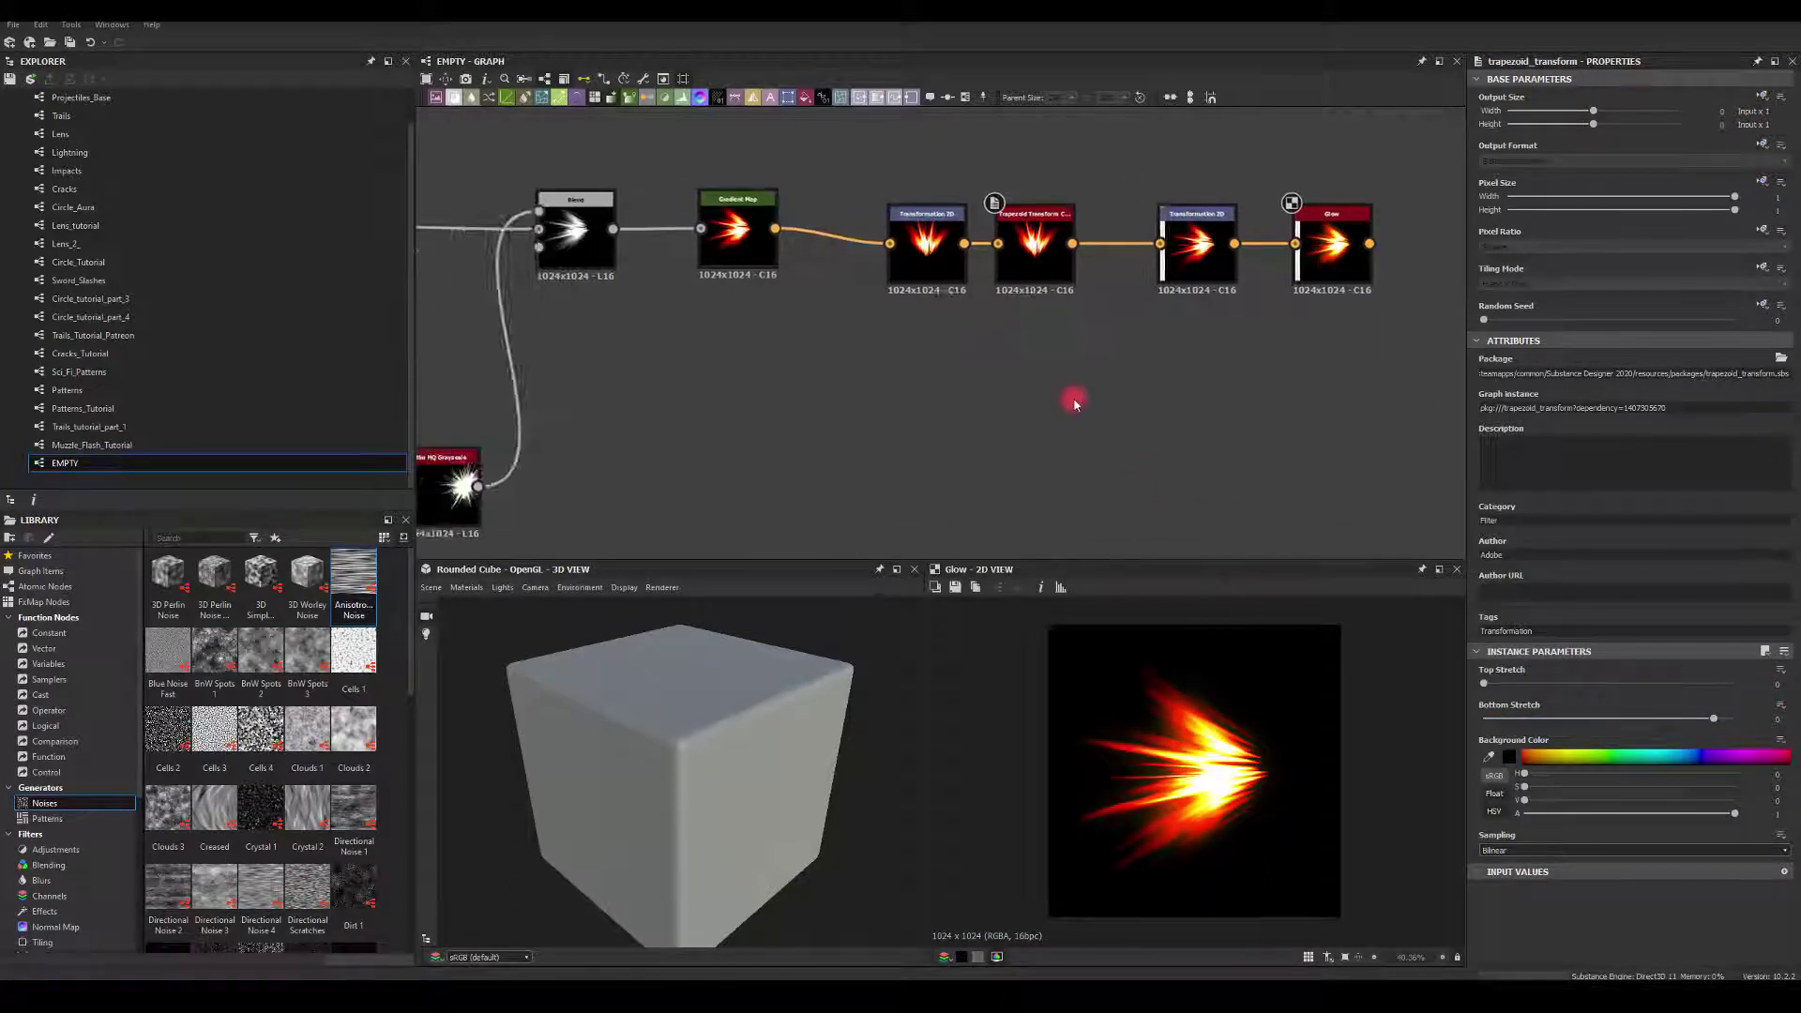
# Set the upstream bar Shape node's Size X to about 0.22
pyautogui.moveTo(657, 468); pyautogui.dragTo(941, 454, button='middle')
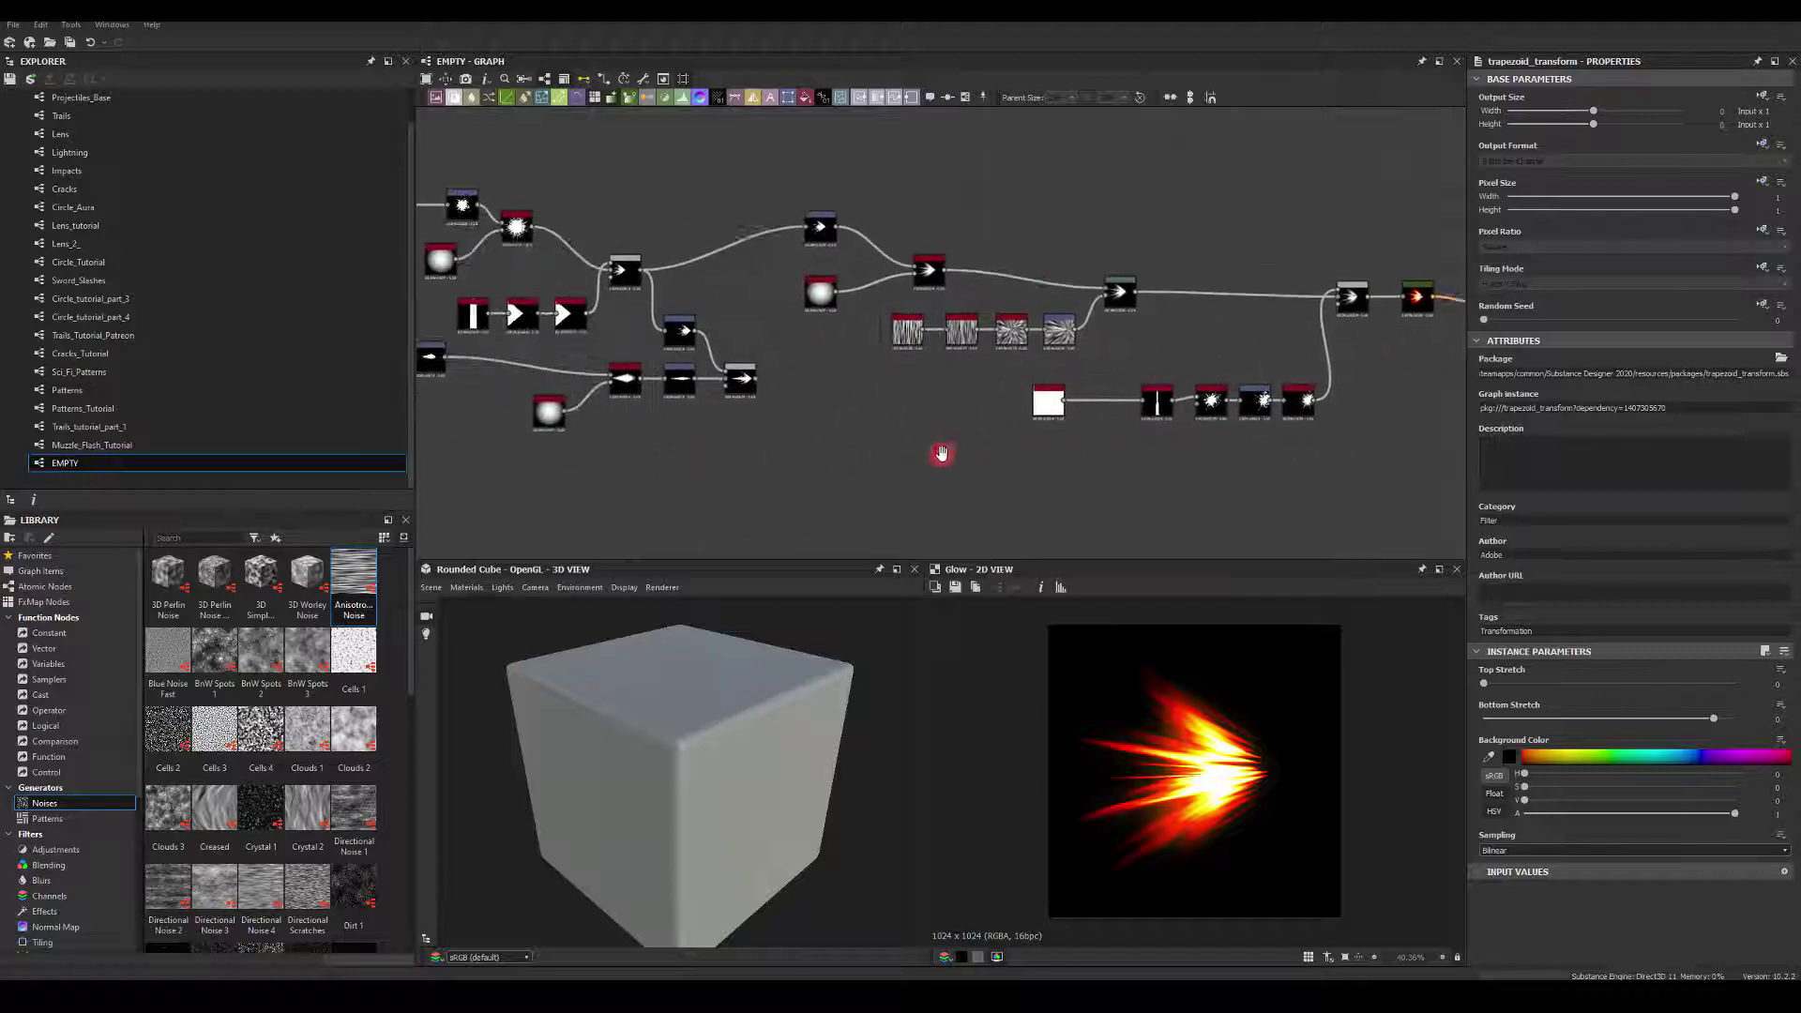
pyautogui.moveTo(731, 464); pyautogui.dragTo(1160, 519, button='middle')
pyautogui.moveTo(840, 507); pyautogui.dragTo(992, 555, button='middle')
pyautogui.scroll(3, 961, 378)
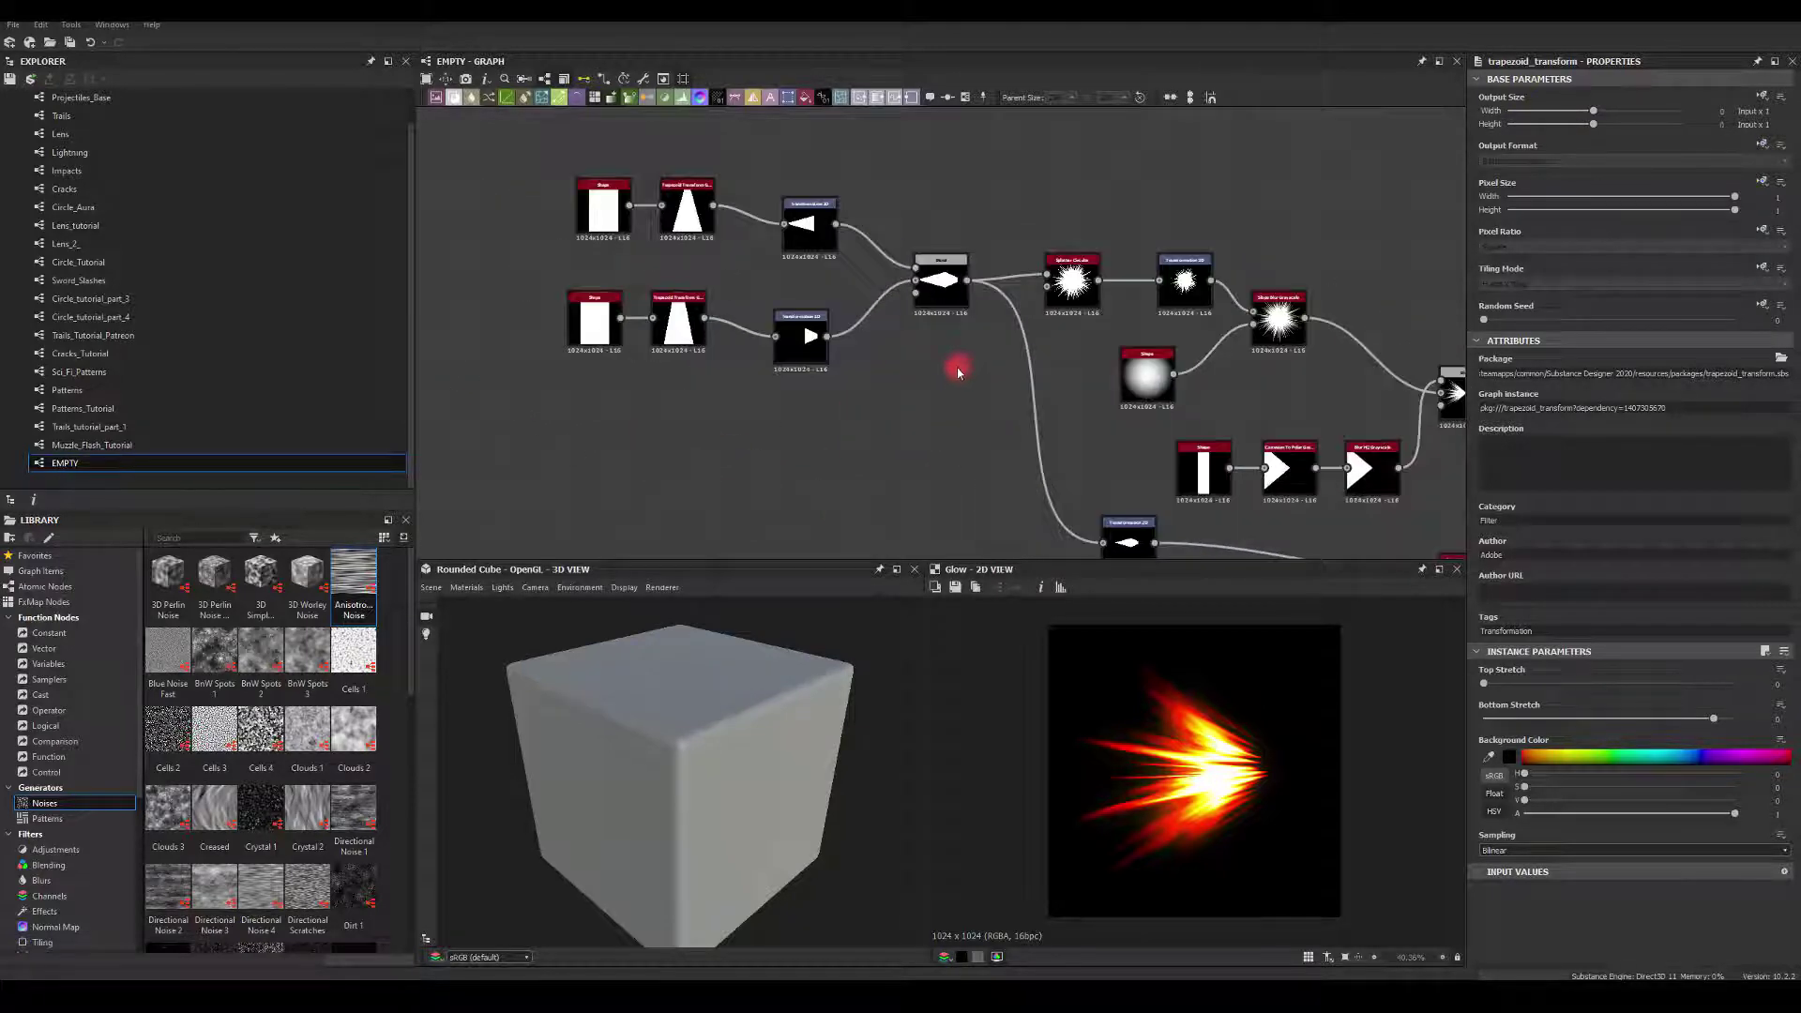
pyautogui.moveTo(958, 373)
pyautogui.mouseDown(button='middle')
pyautogui.moveTo(837, 439)
pyautogui.moveTo(836, 288)
pyautogui.moveTo(723, 172)
pyautogui.mouseUp(button='middle')
pyautogui.moveTo(869, 286); pyautogui.dragTo(750, 321, button='middle')
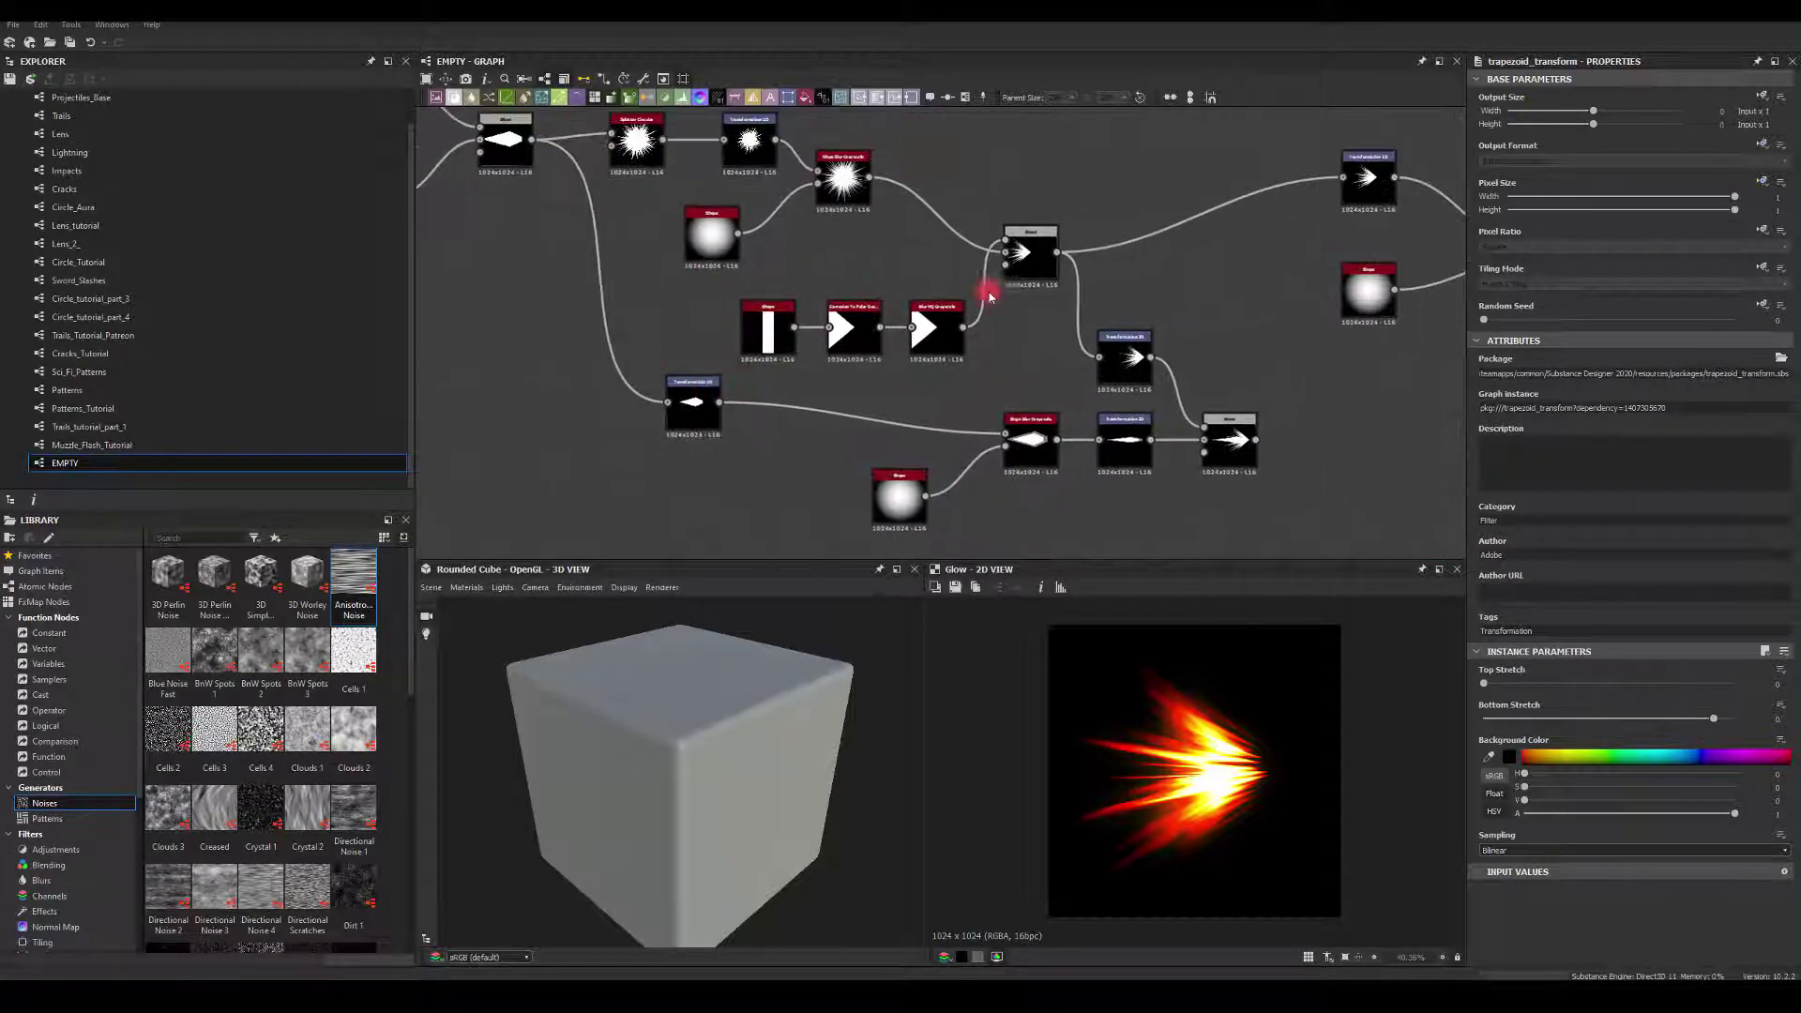
pyautogui.click(769, 327)
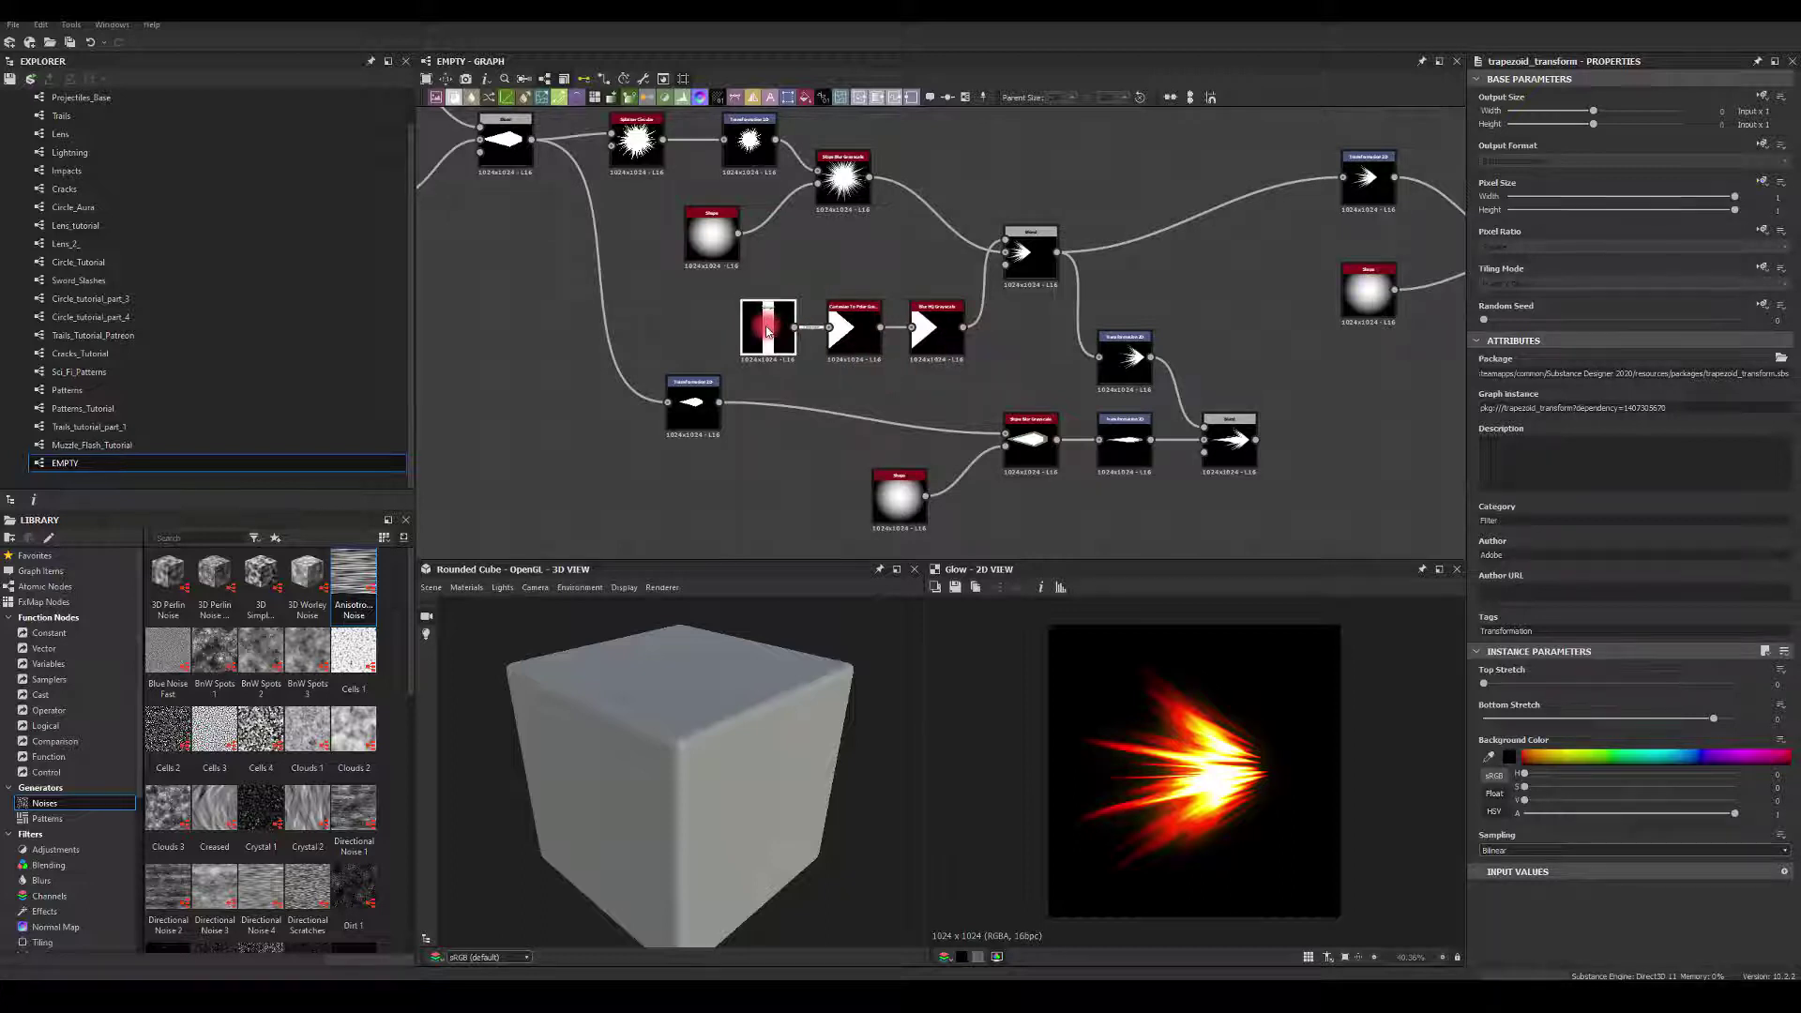
pyautogui.moveTo(1549, 795)
pyautogui.mouseDown()
pyautogui.moveTo(1580, 794)
pyautogui.moveTo(1504, 805)
pyautogui.moveTo(1567, 800)
pyautogui.moveTo(1545, 798)
pyautogui.mouseUp()
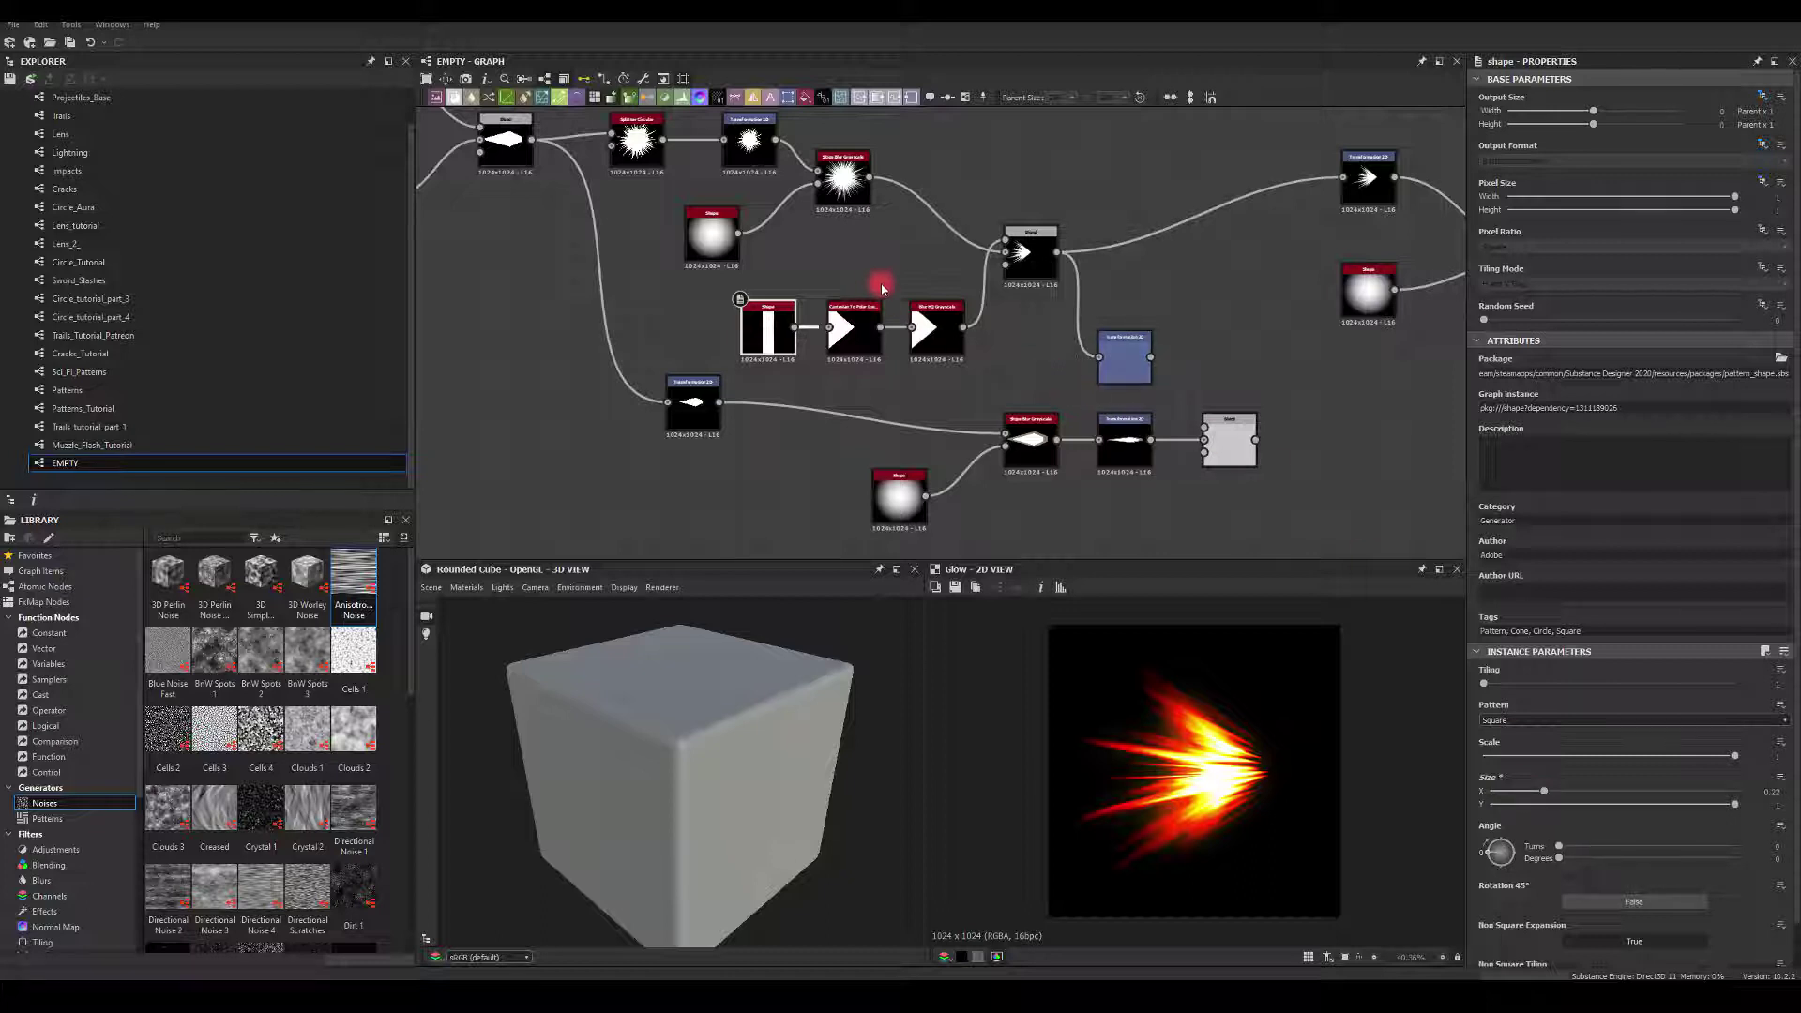
# Raise the Splatter Circular's Symmetry Random to about 0.32
pyautogui.moveTo(871, 268); pyautogui.dragTo(1079, 395, button='middle')
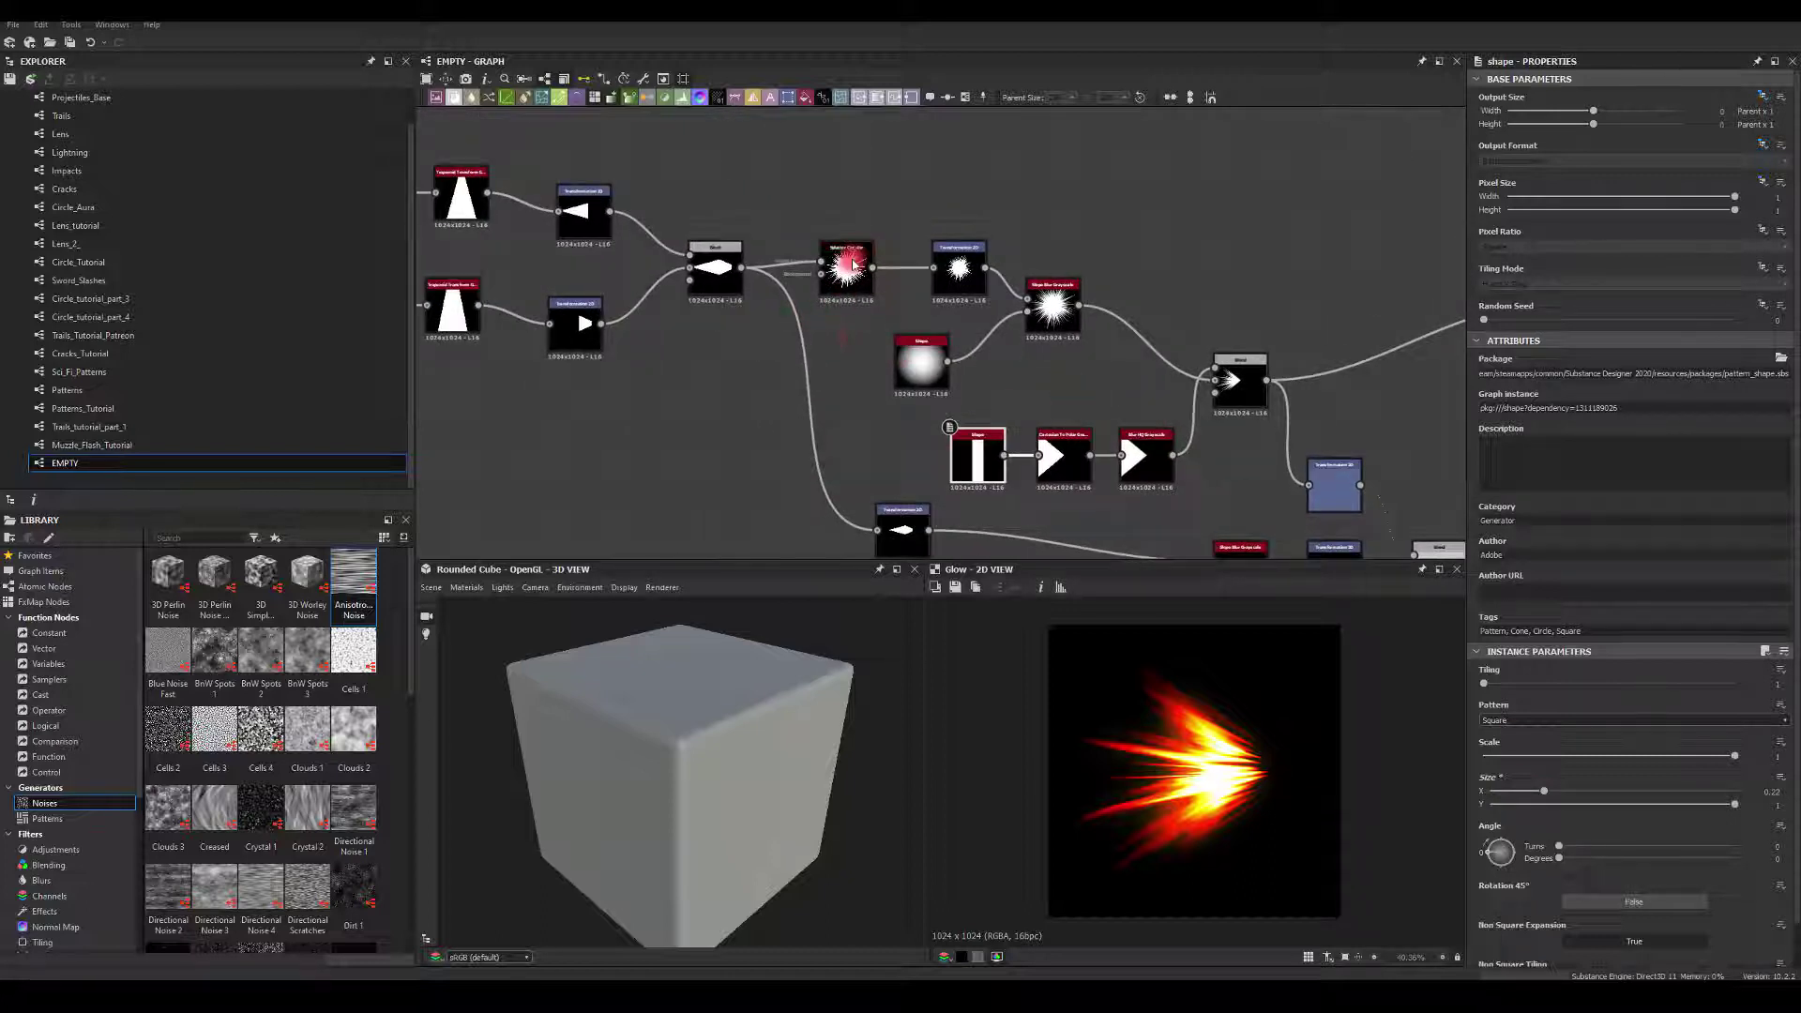
pyautogui.click(864, 327)
pyautogui.click(843, 271)
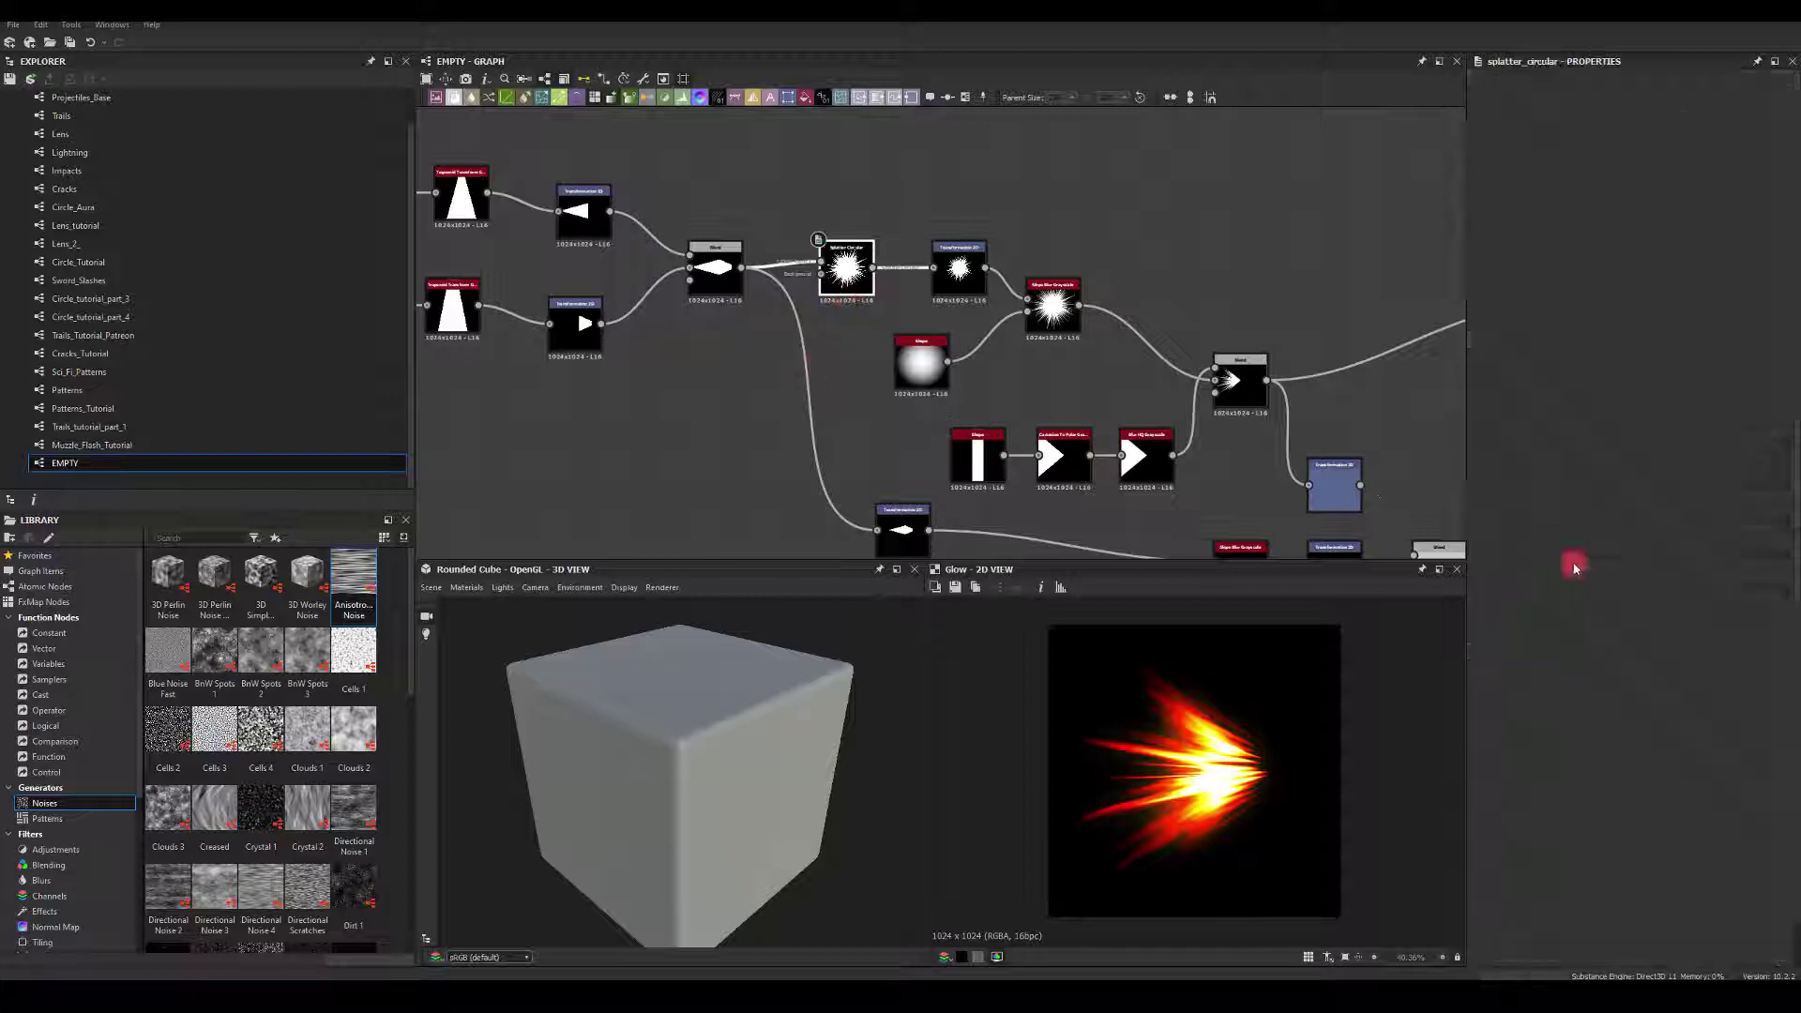
pyautogui.scroll(-2, 1600, 684)
pyautogui.click(1600, 685)
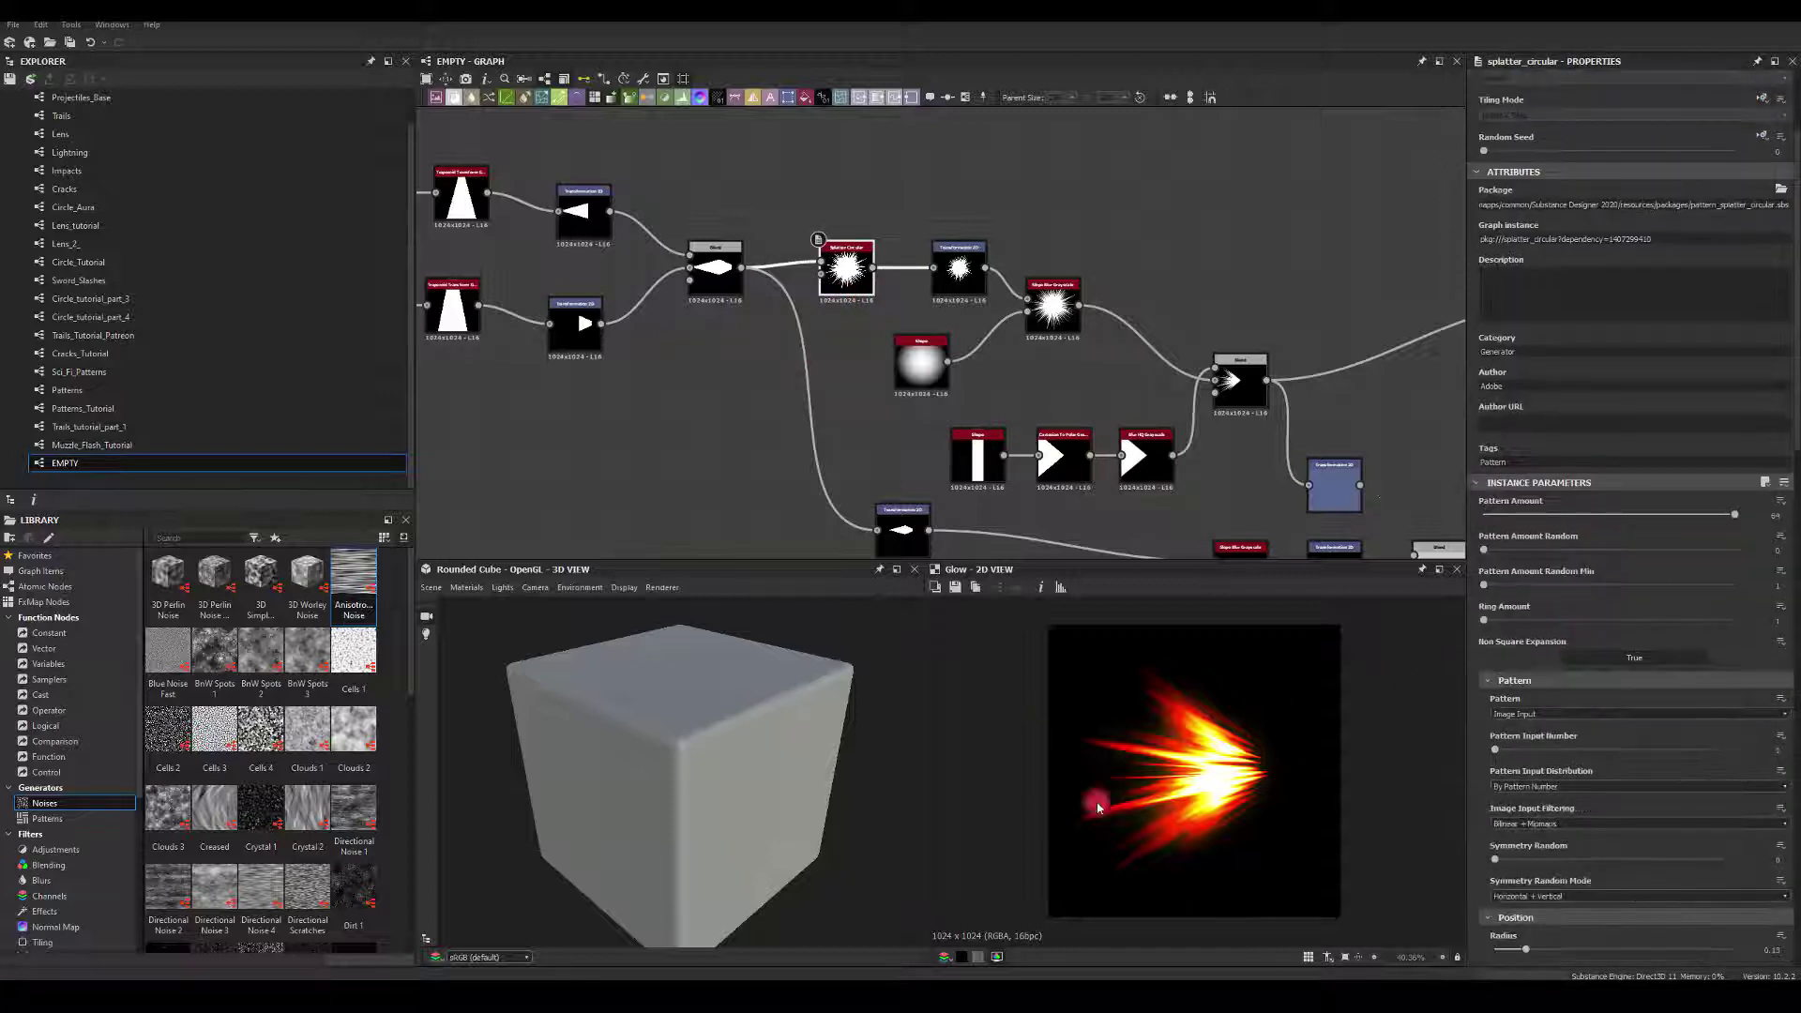
pyautogui.scroll(-2, 1550, 740)
pyautogui.click(1550, 738)
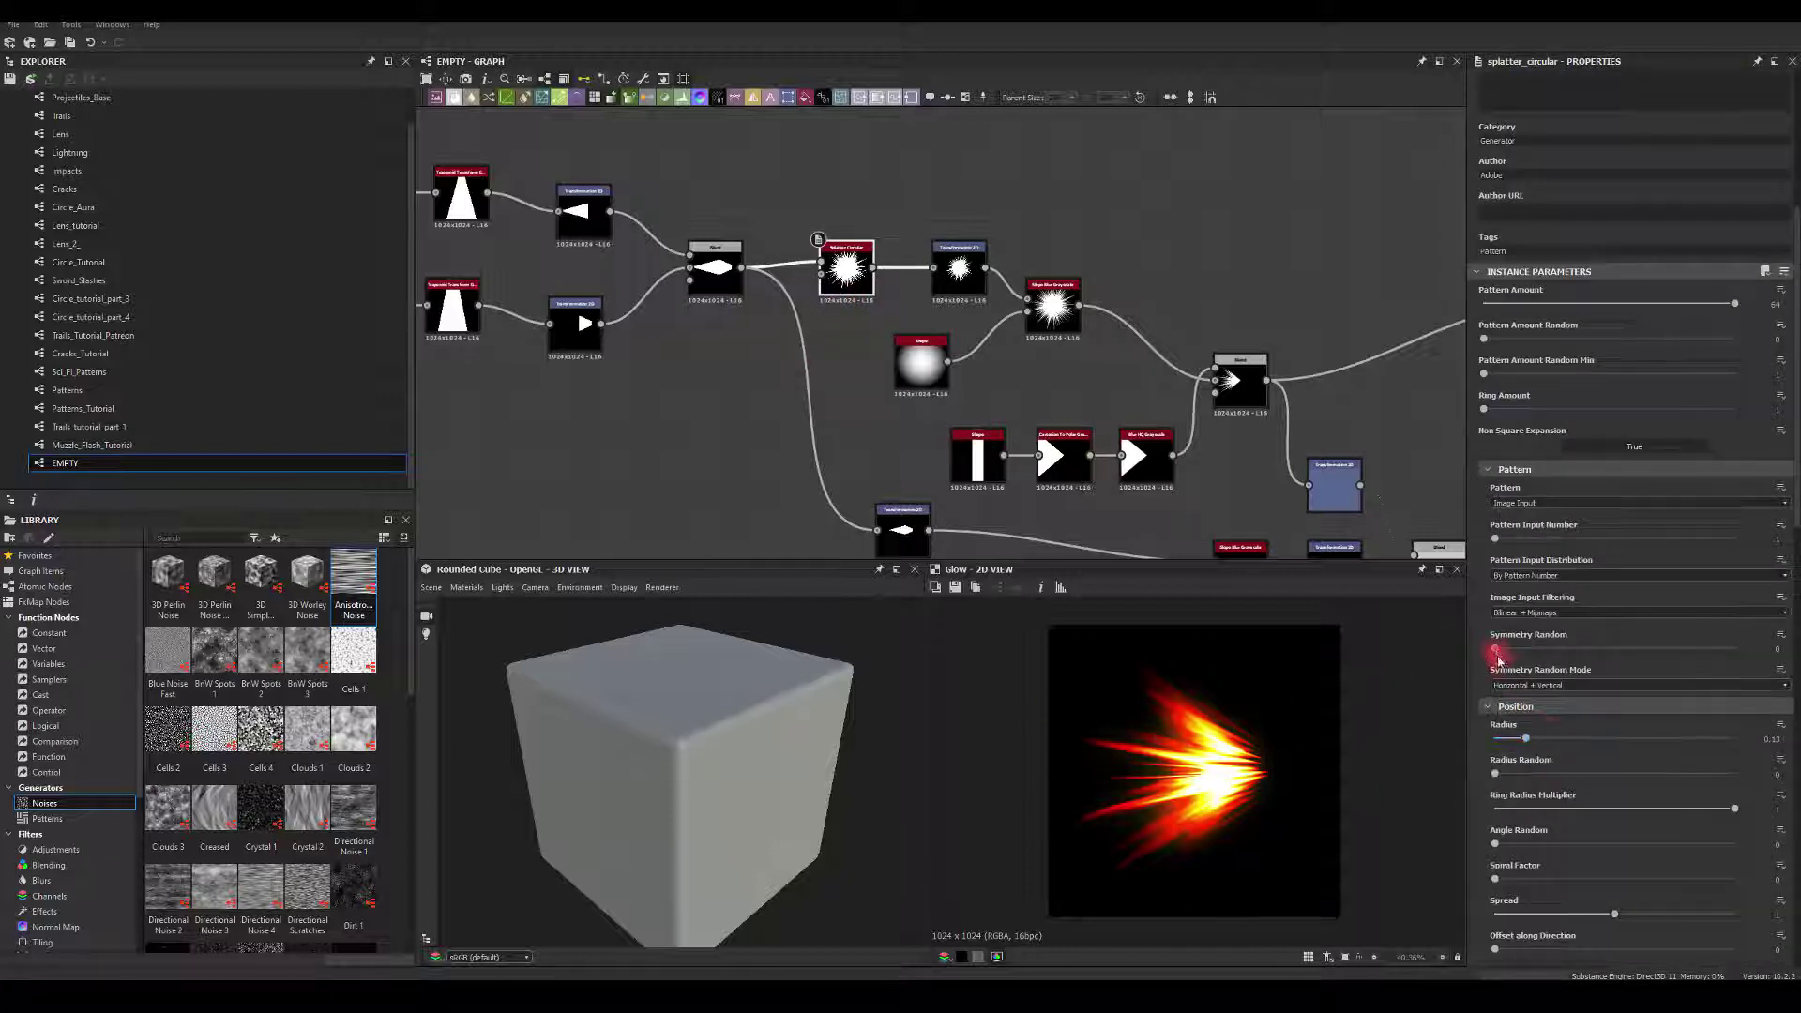
pyautogui.moveTo(1503, 651); pyautogui.dragTo(1562, 649)
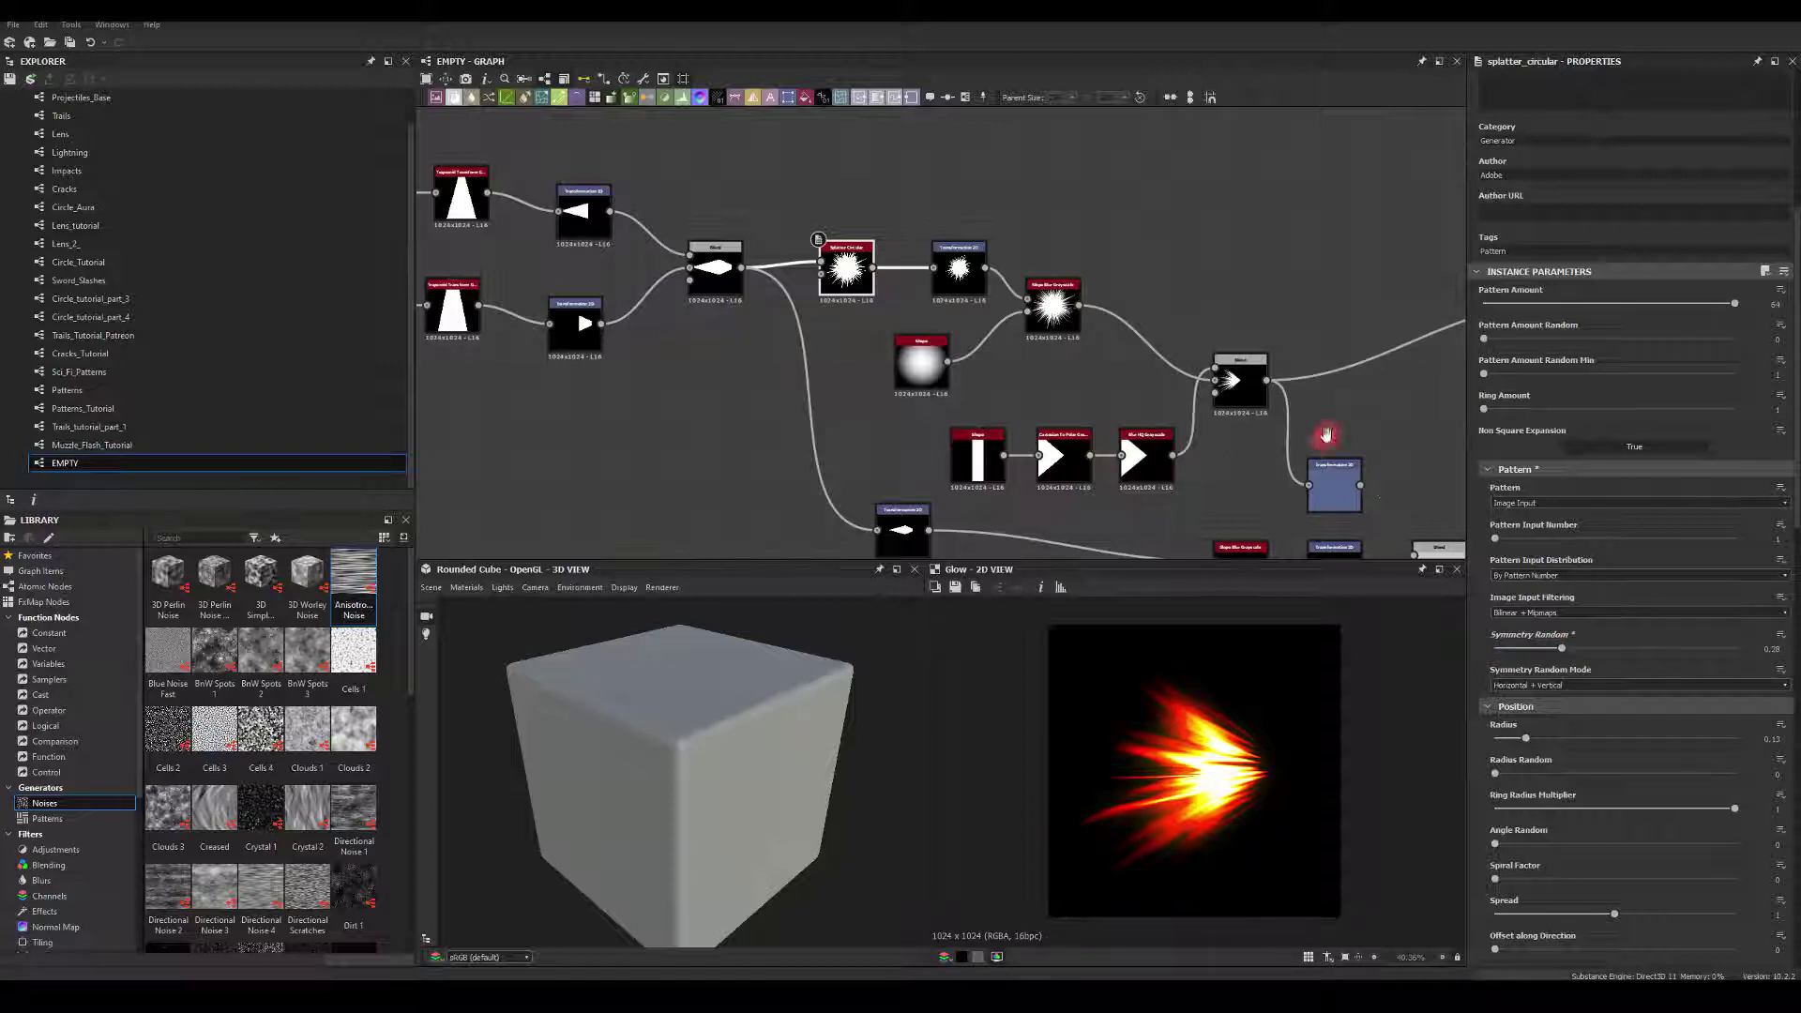
# Preview the Blend node's white streak result in the 2D view
pyautogui.moveTo(1416, 553); pyautogui.dragTo(965, 403, button='middle')
pyautogui.click(994, 427)
pyautogui.click(1367, 821)
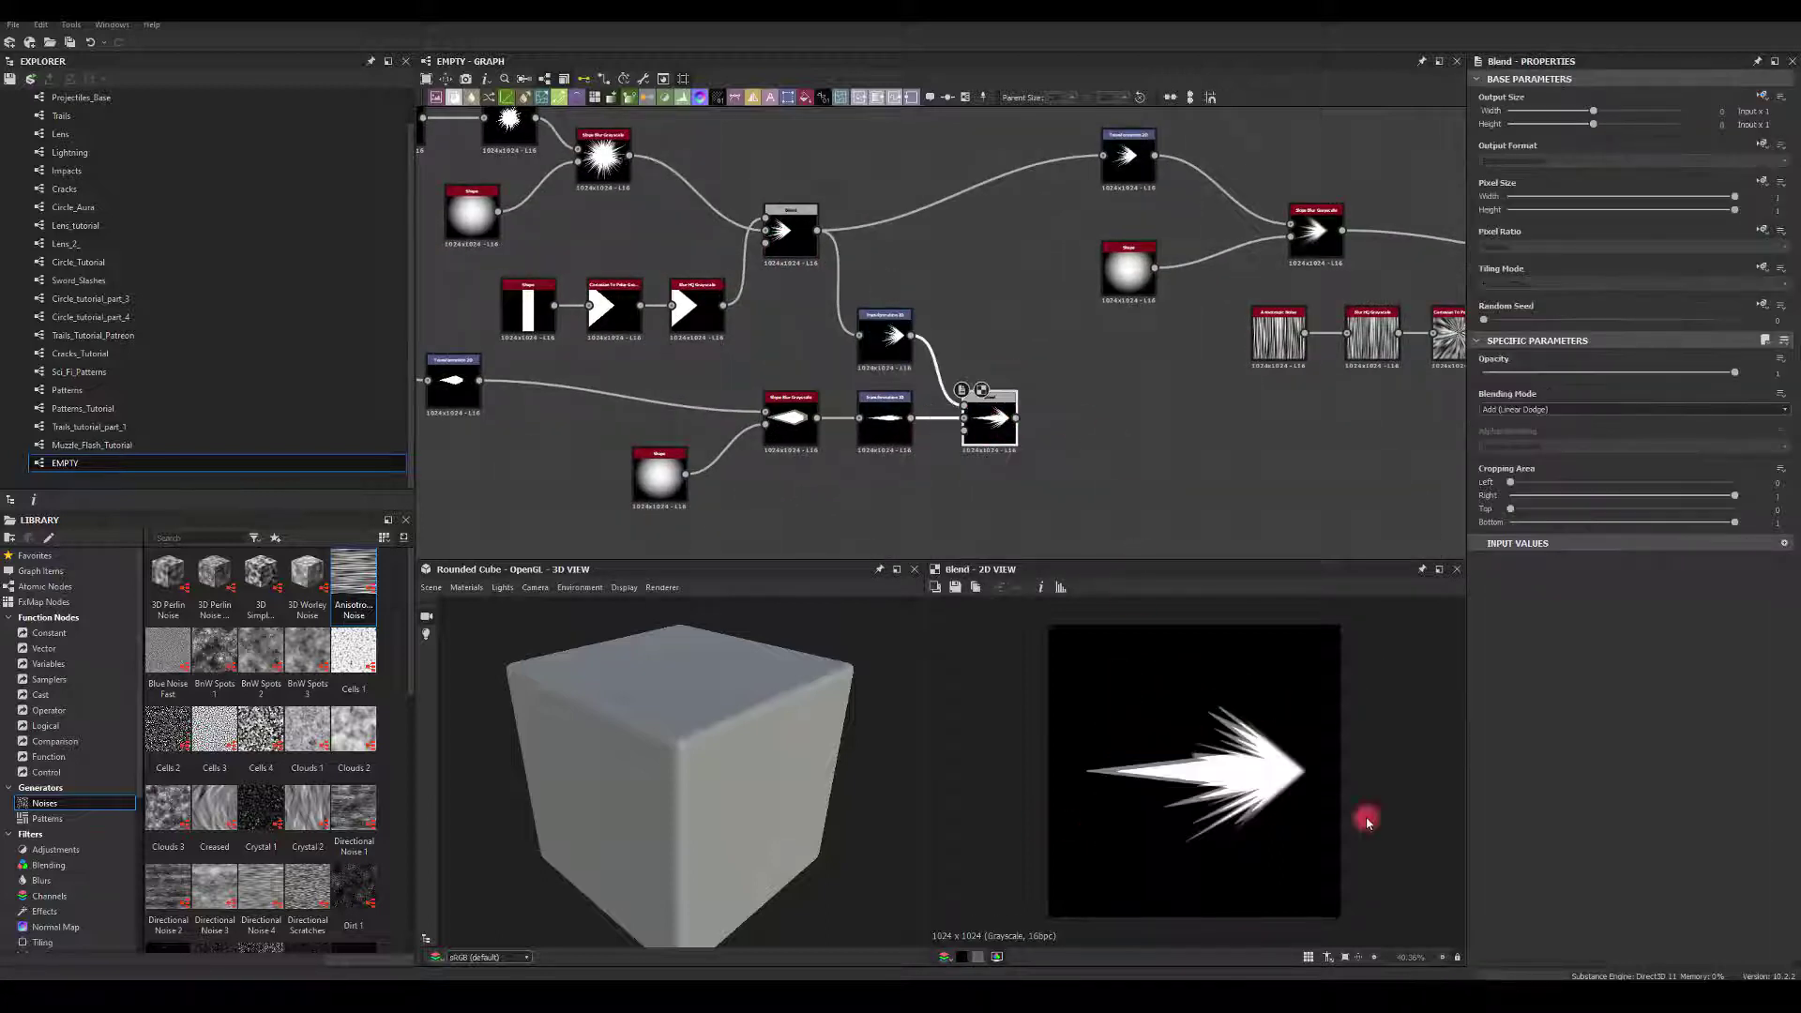
# Connect the Blend output to Slope Blur's upper input and preview the final glow
pyautogui.moveTo(1105, 363)
pyautogui.mouseDown(button='middle')
pyautogui.moveTo(933, 403)
pyautogui.moveTo(925, 446)
pyautogui.moveTo(958, 444)
pyautogui.mouseUp(button='middle')
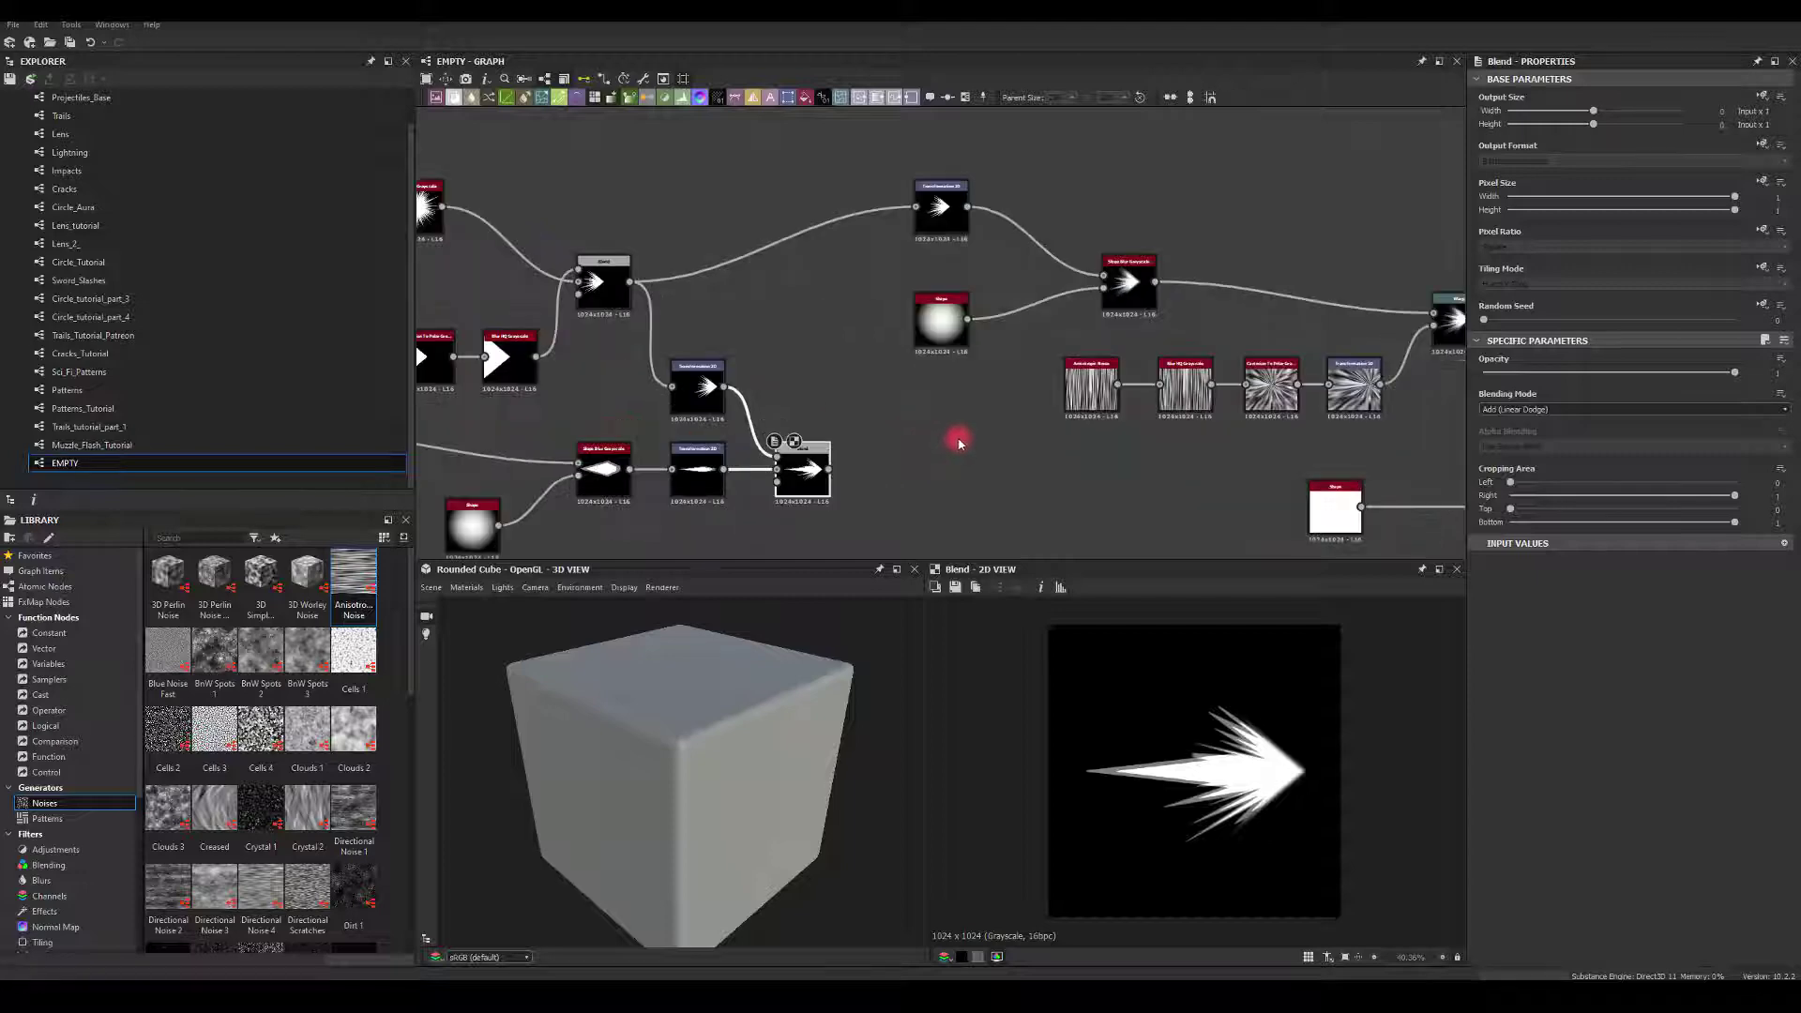
pyautogui.moveTo(996, 353); pyautogui.dragTo(1107, 276)
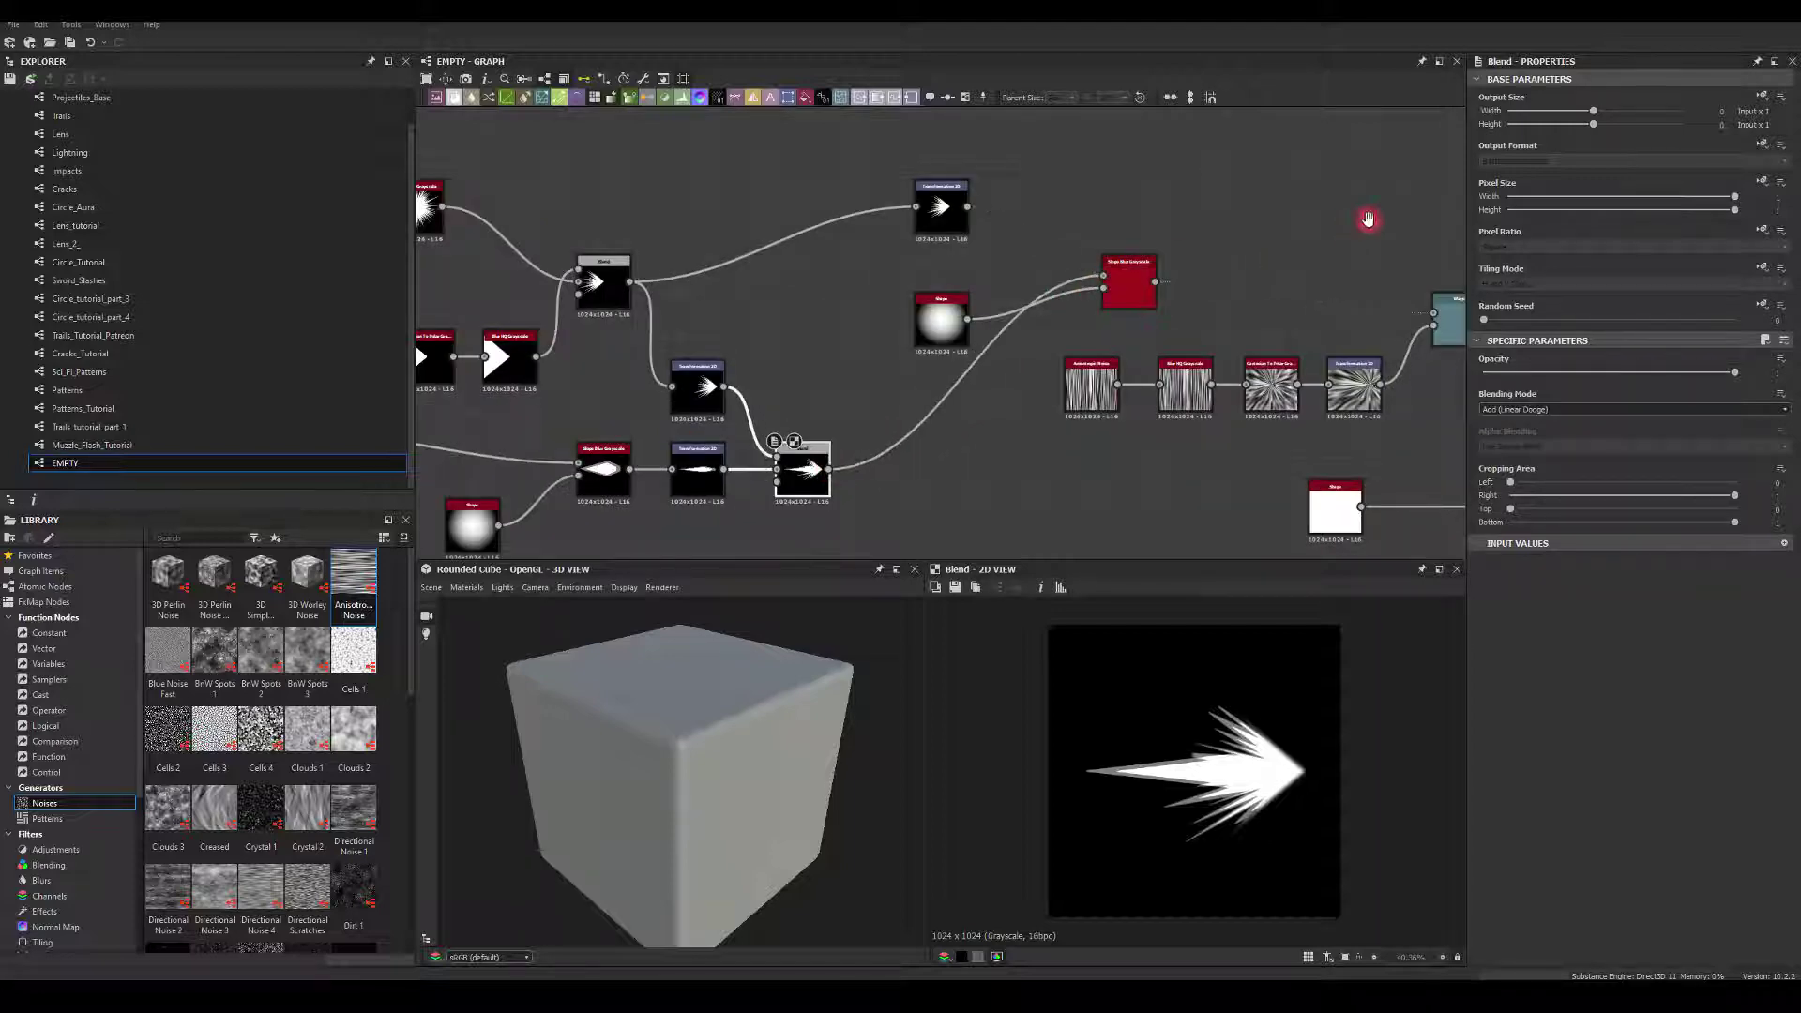
pyautogui.scroll(-3, 1154, 318)
pyautogui.moveTo(1440, 314); pyautogui.dragTo(982, 308, button='middle')
pyautogui.click(1428, 323)
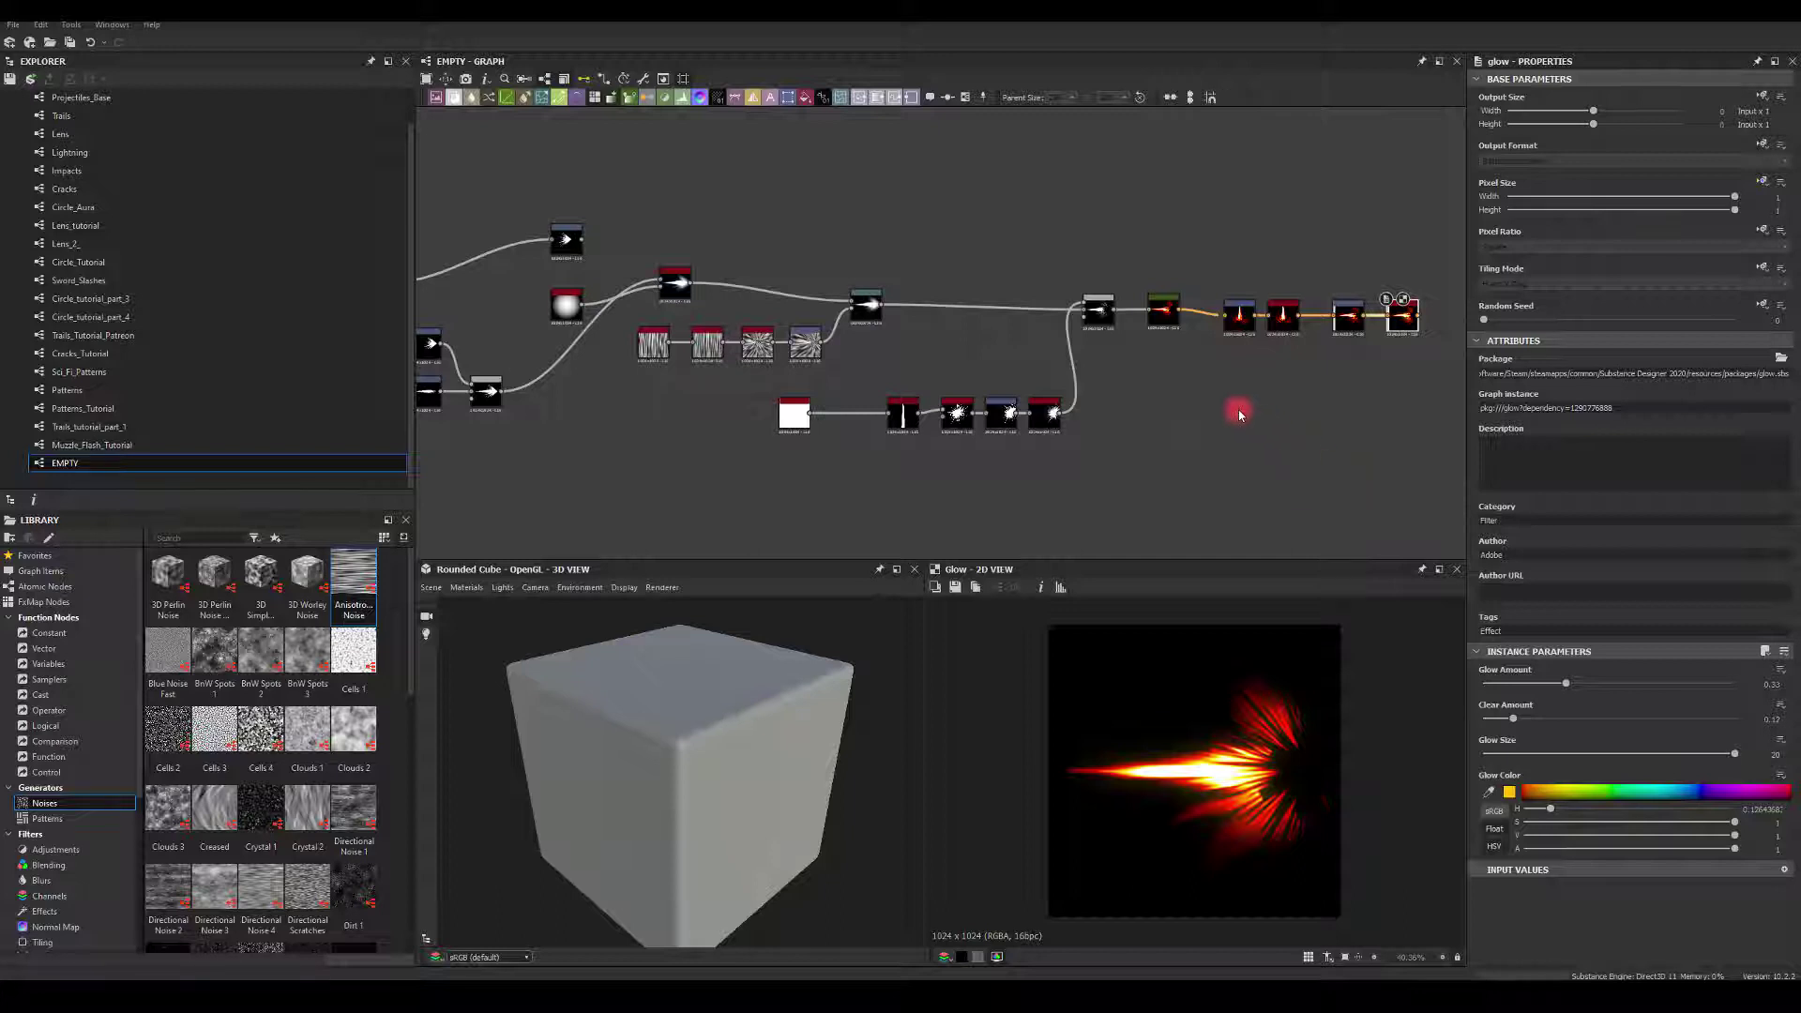
# Slide the burst rightward by dragging the Transformation 2D Offset X gizmo
pyautogui.moveTo(989, 365); pyautogui.dragTo(1366, 377, button='middle')
pyautogui.moveTo(1057, 492); pyautogui.dragTo(931, 494, button='middle')
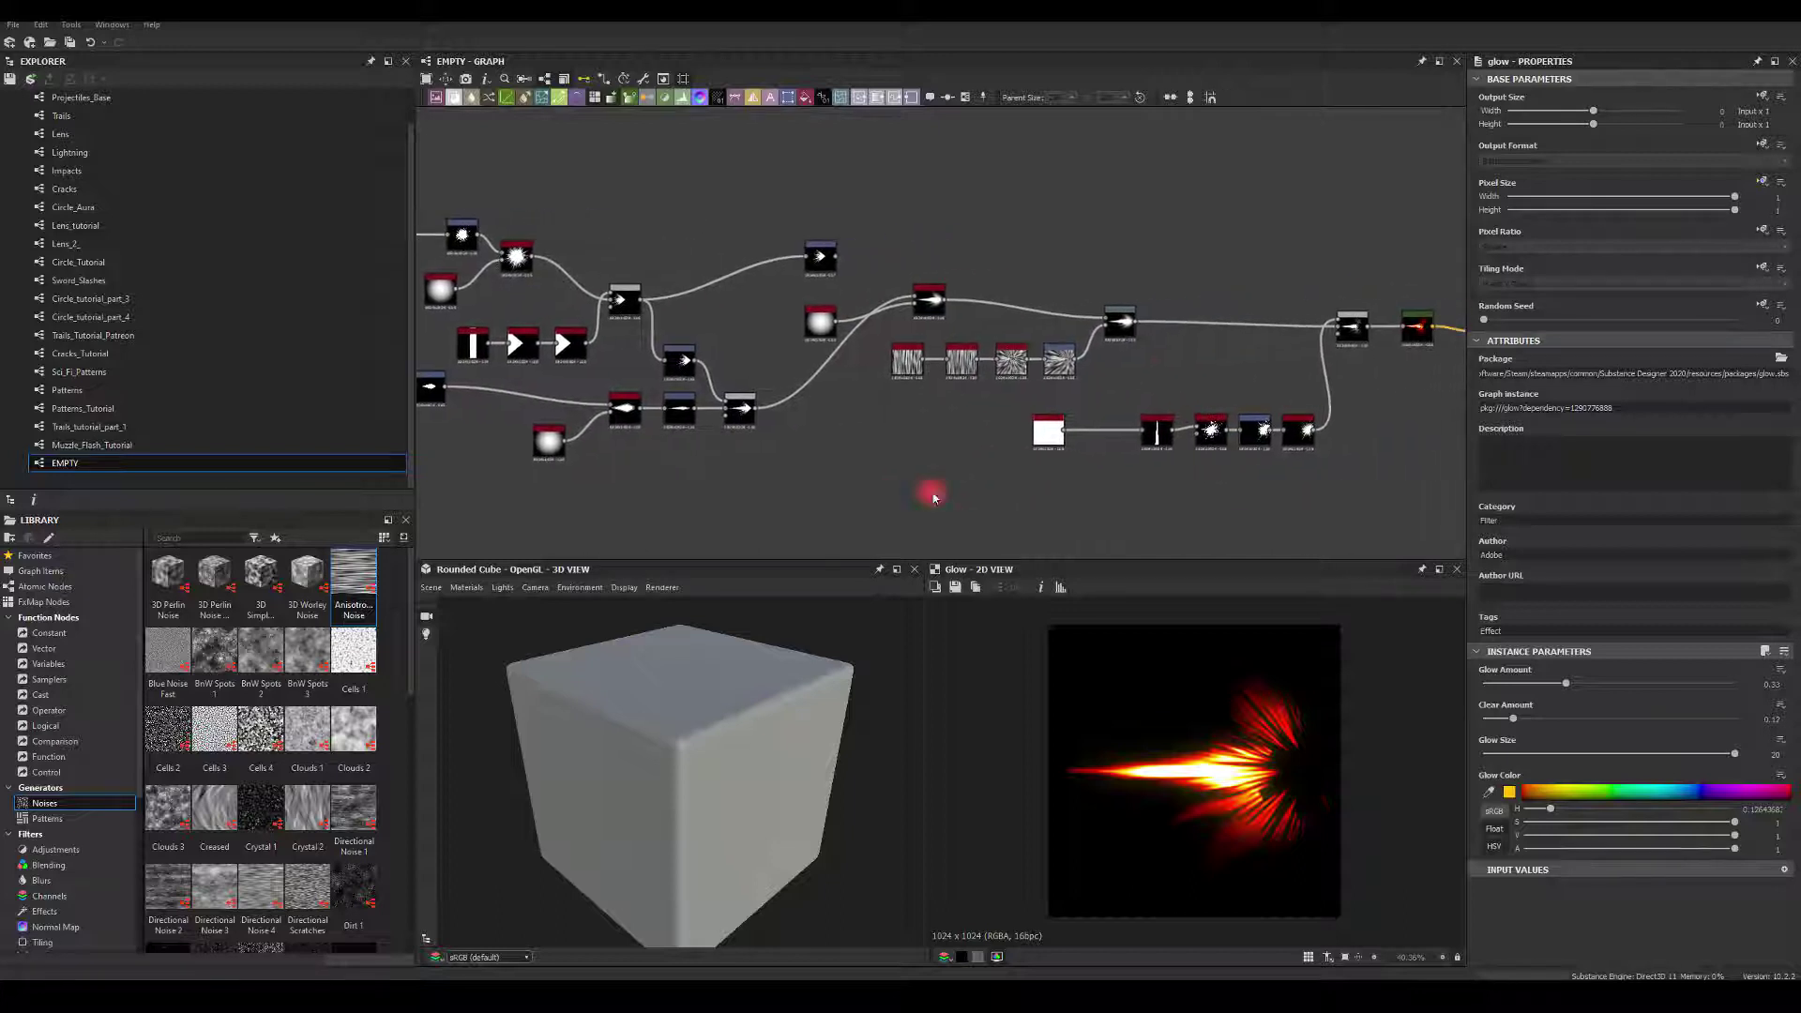
pyautogui.moveTo(995, 351); pyautogui.dragTo(753, 341, button='middle')
pyautogui.scroll(3, 1110, 366)
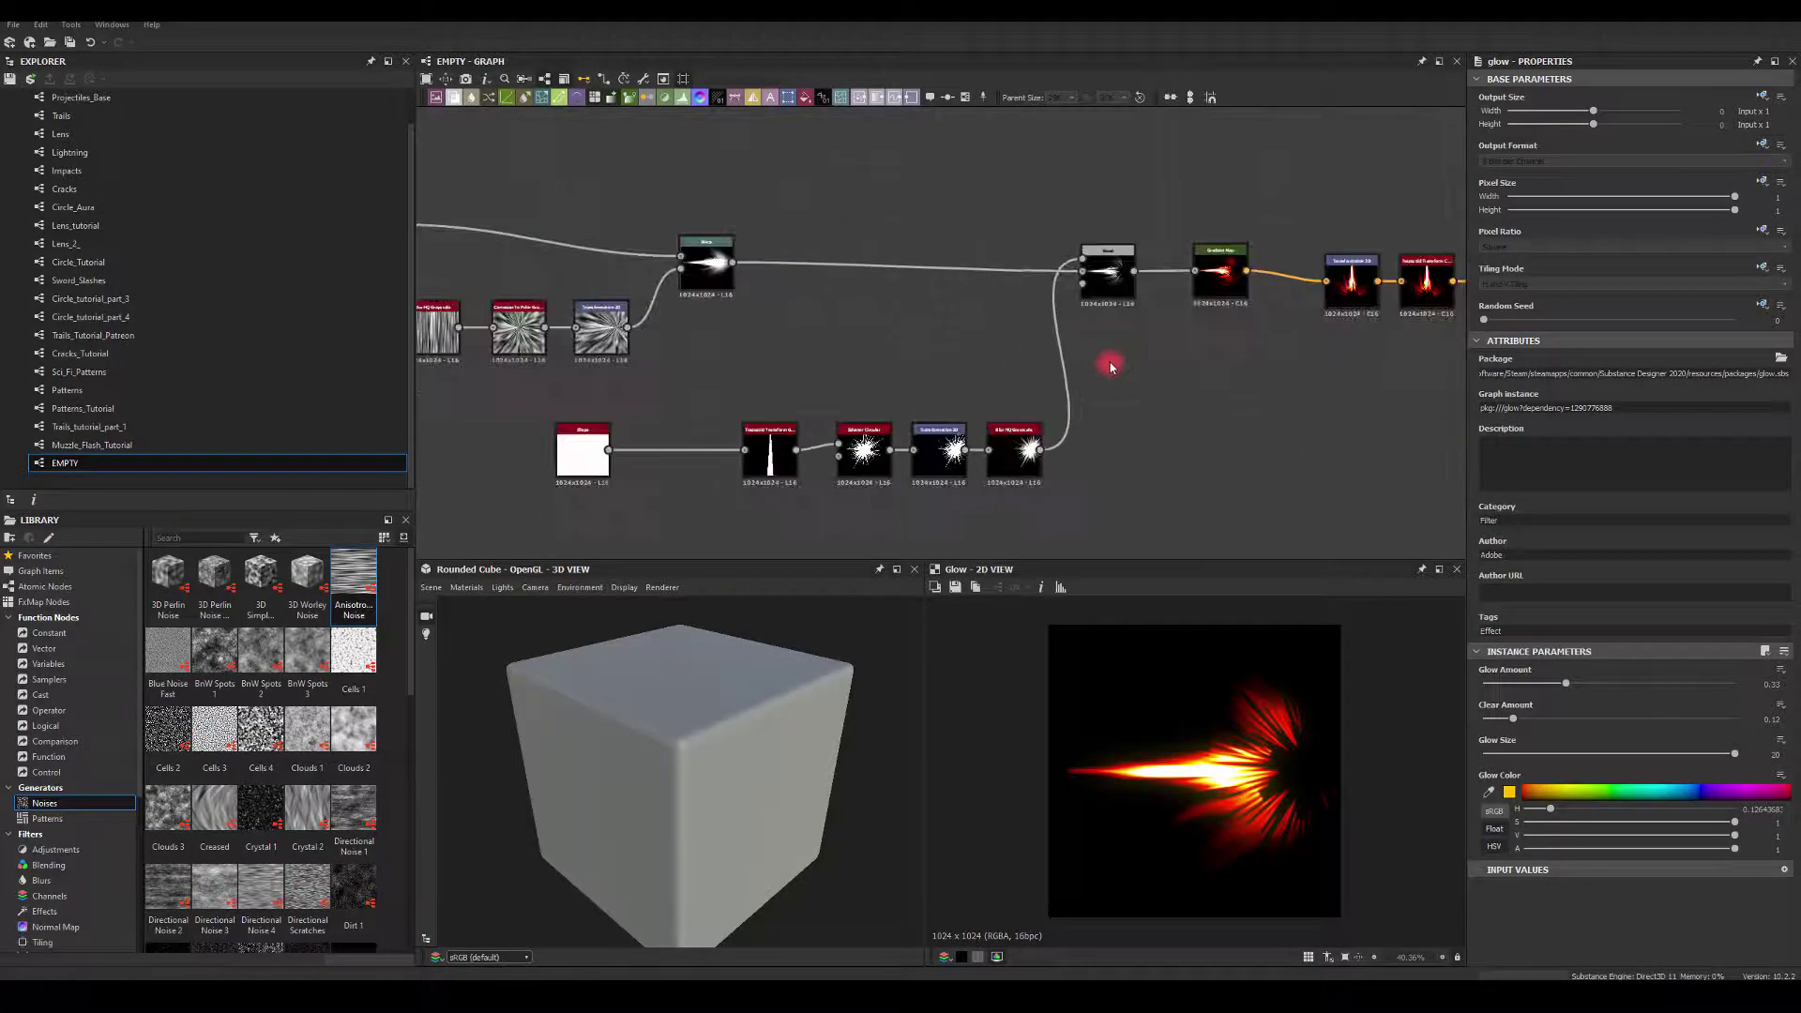
pyautogui.click(972, 458)
pyautogui.moveTo(1277, 772)
pyautogui.mouseDown()
pyautogui.moveTo(1331, 765)
pyautogui.moveTo(1345, 675)
pyautogui.moveTo(1296, 770)
pyautogui.mouseUp()
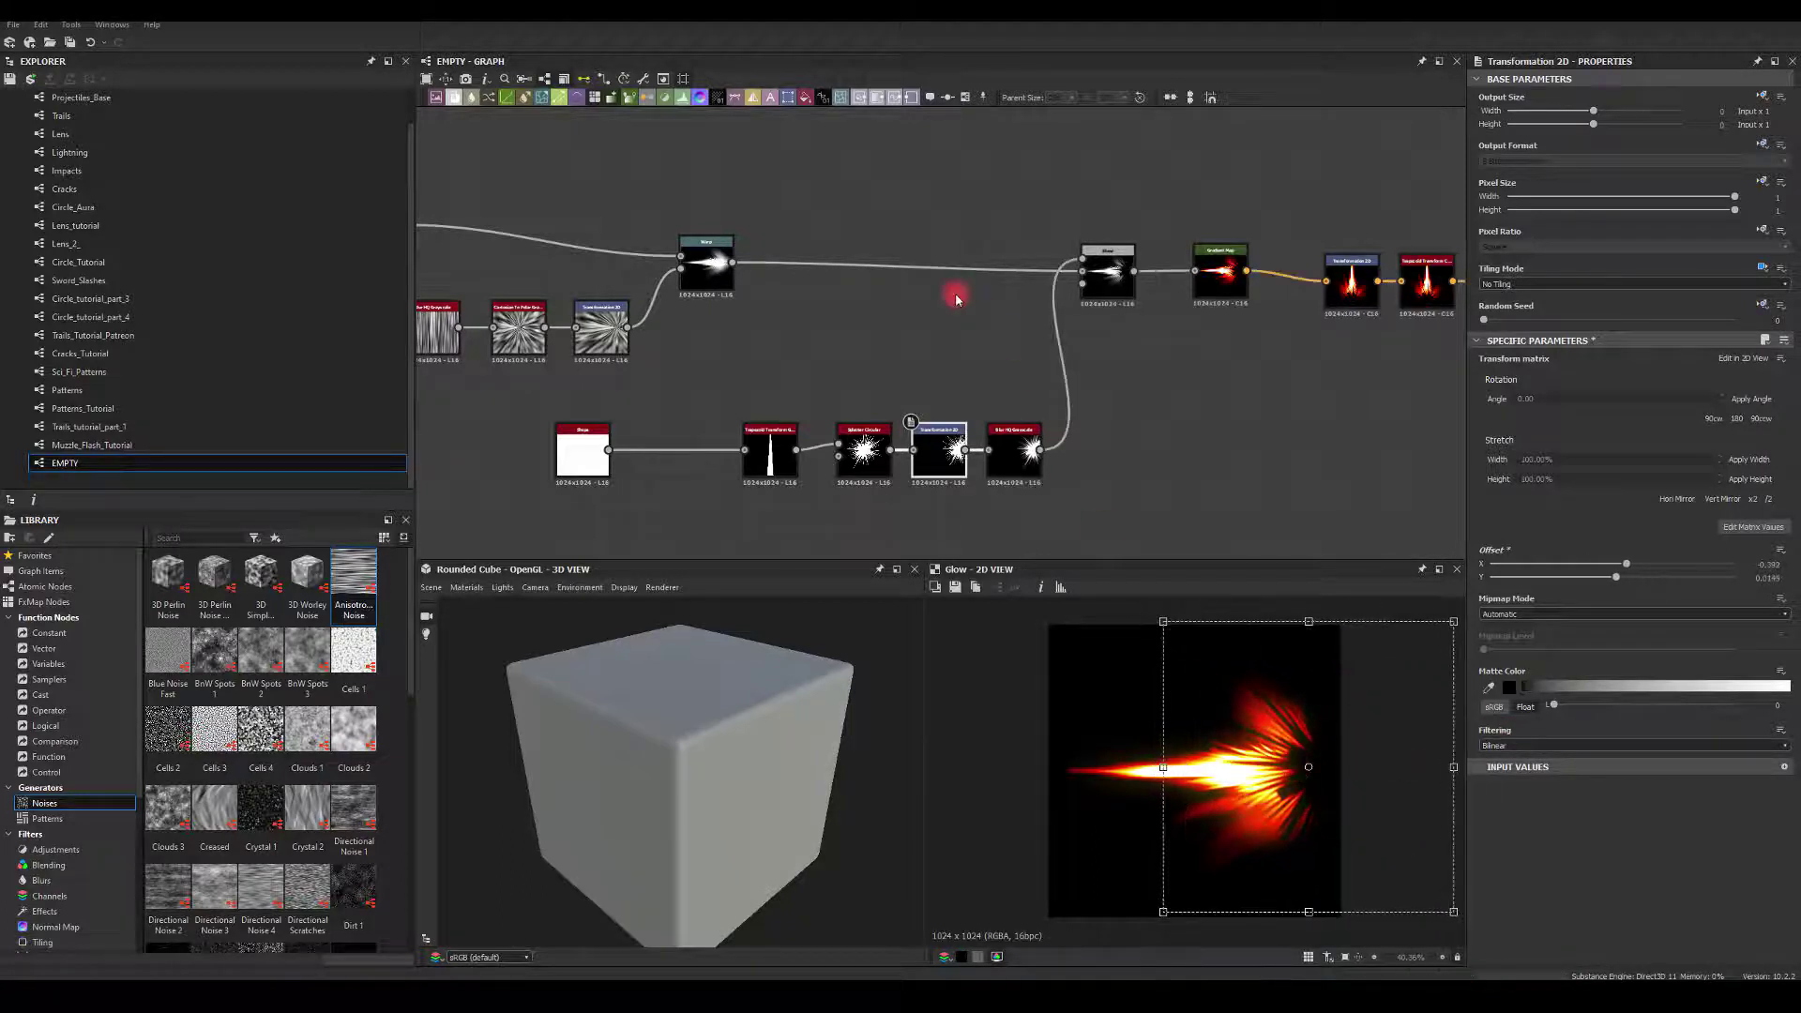
# Undo the offset change and preview both Blend results
pyautogui.hotkey('ctrl', 'z')
pyautogui.moveTo(777, 350); pyautogui.dragTo(1125, 347, button='middle')
pyautogui.moveTo(732, 420); pyautogui.dragTo(1100, 454, button='middle')
pyautogui.click(776, 441)
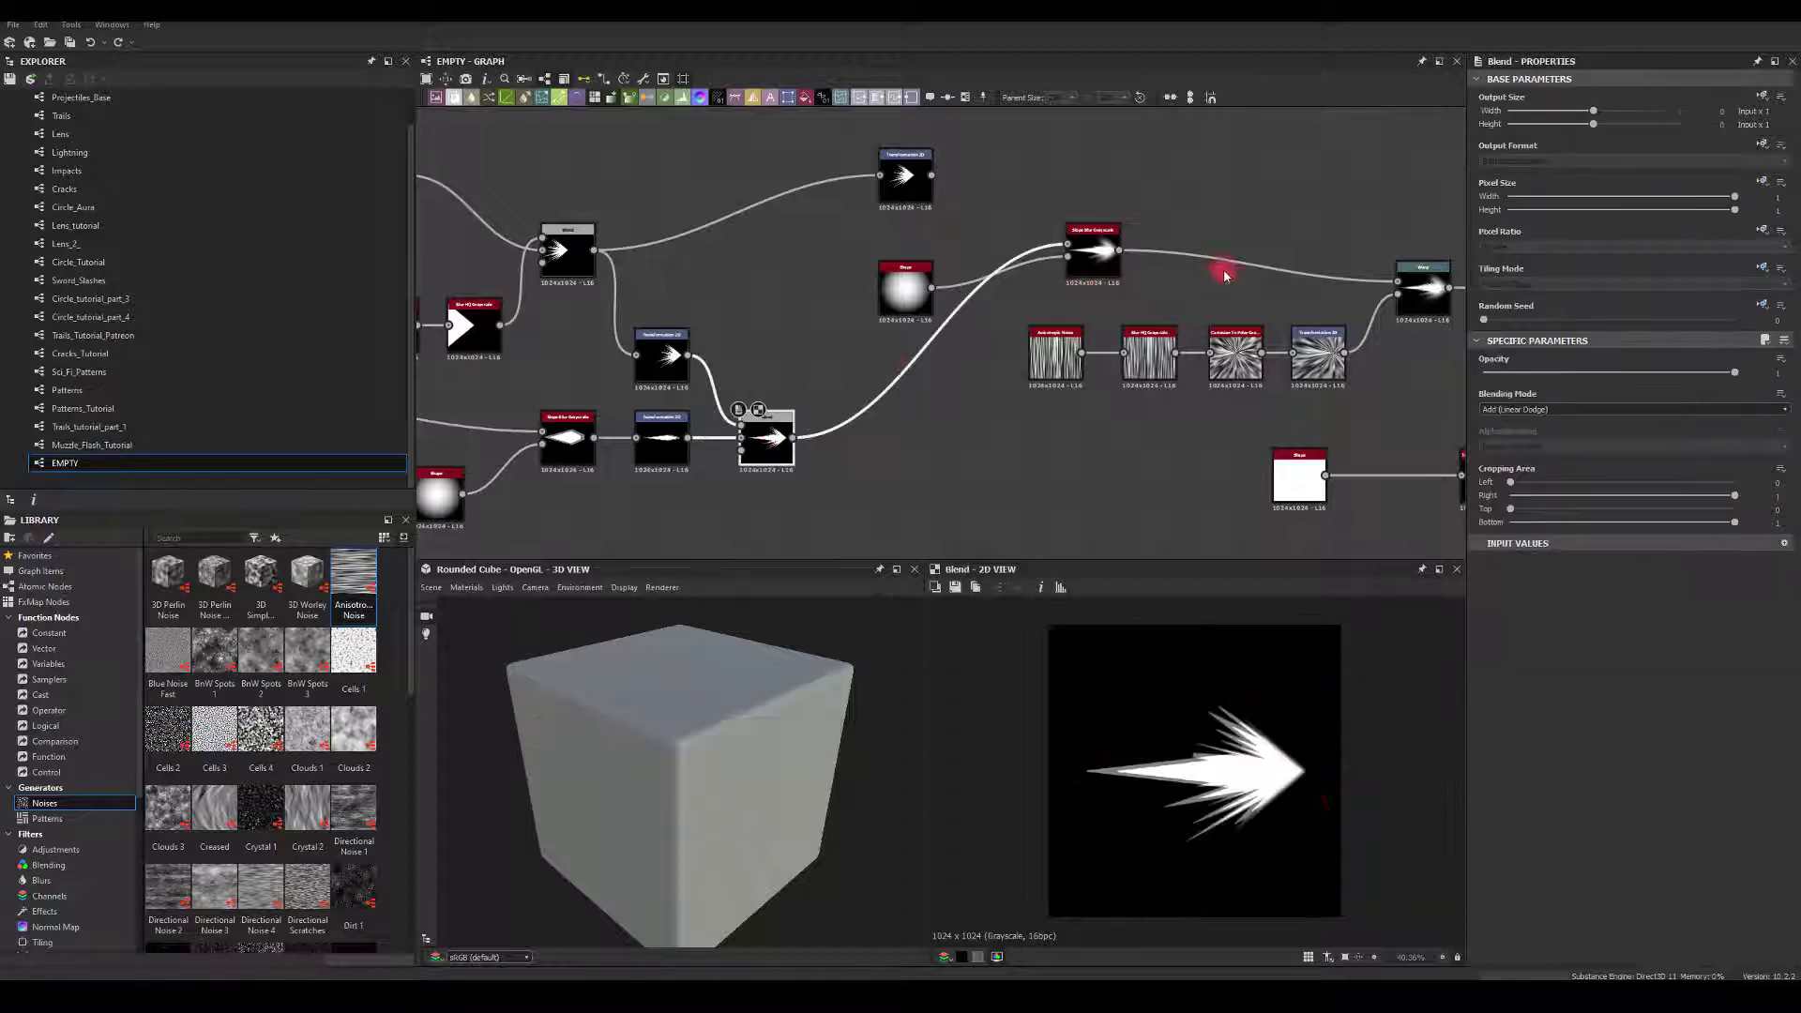
pyautogui.moveTo(1264, 206); pyautogui.dragTo(908, 210, button='middle')
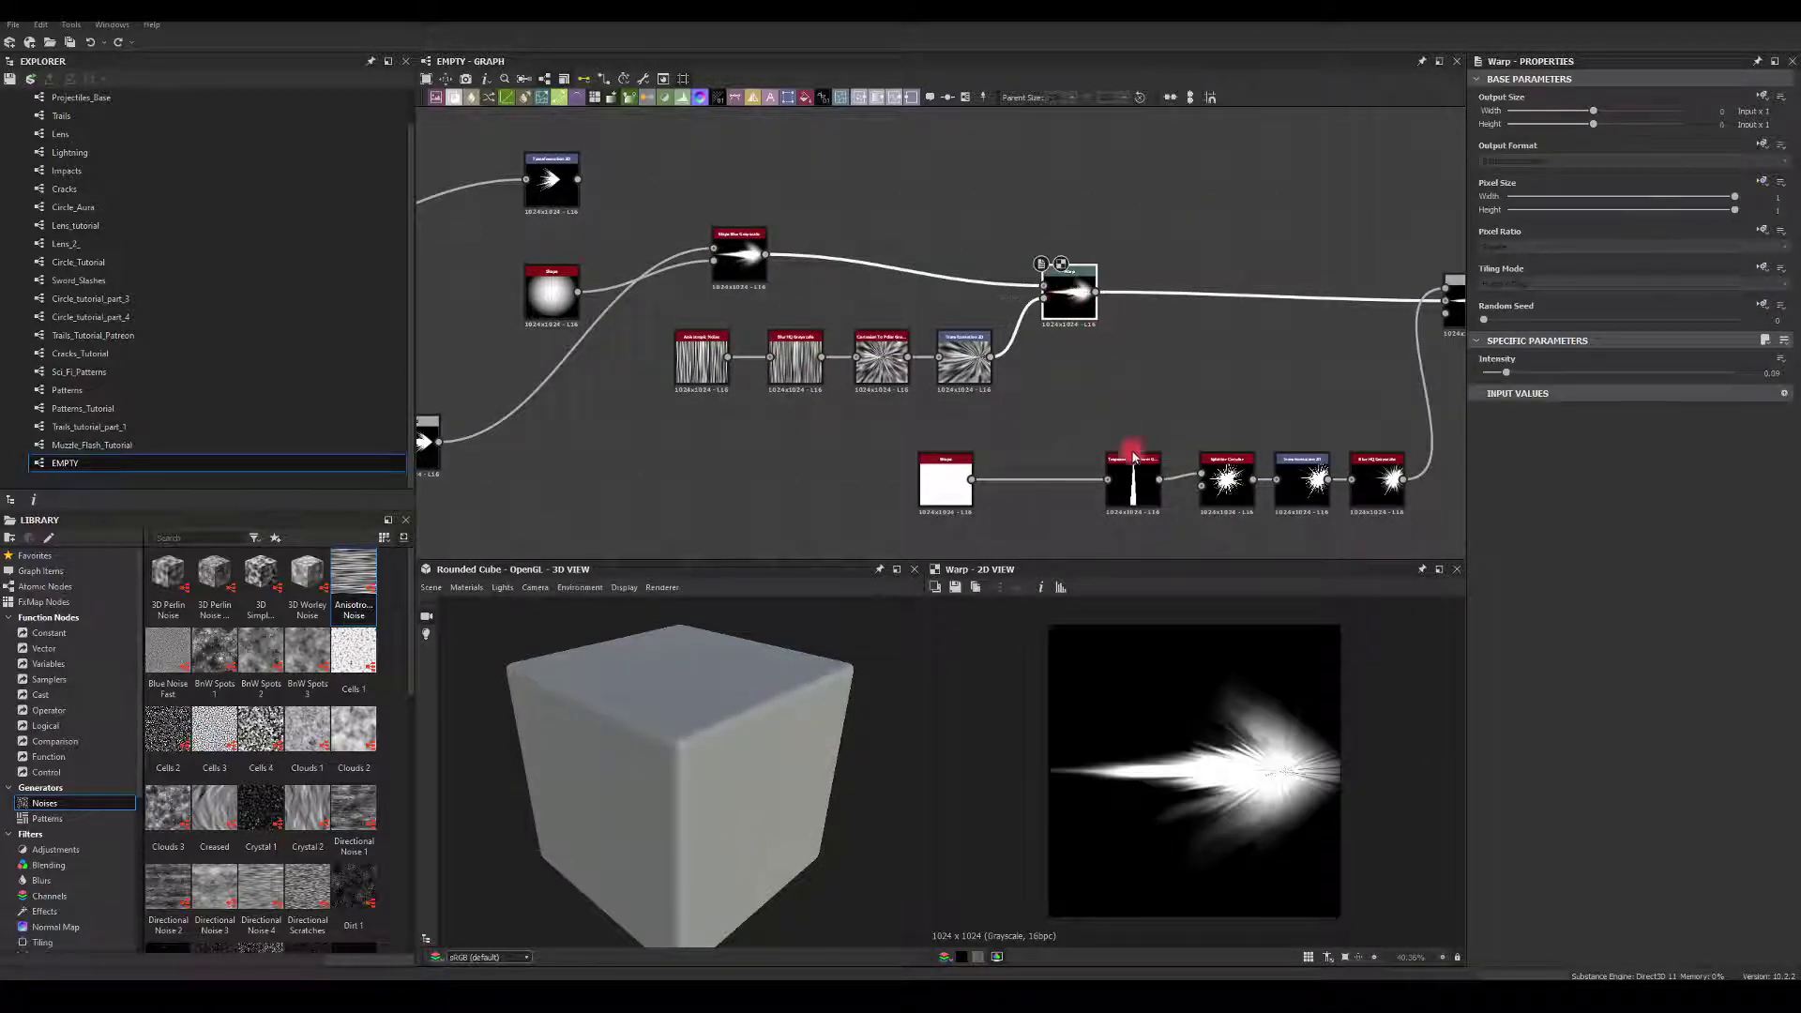
pyautogui.moveTo(1253, 333); pyautogui.dragTo(995, 384, button='middle')
pyautogui.click(1245, 299)
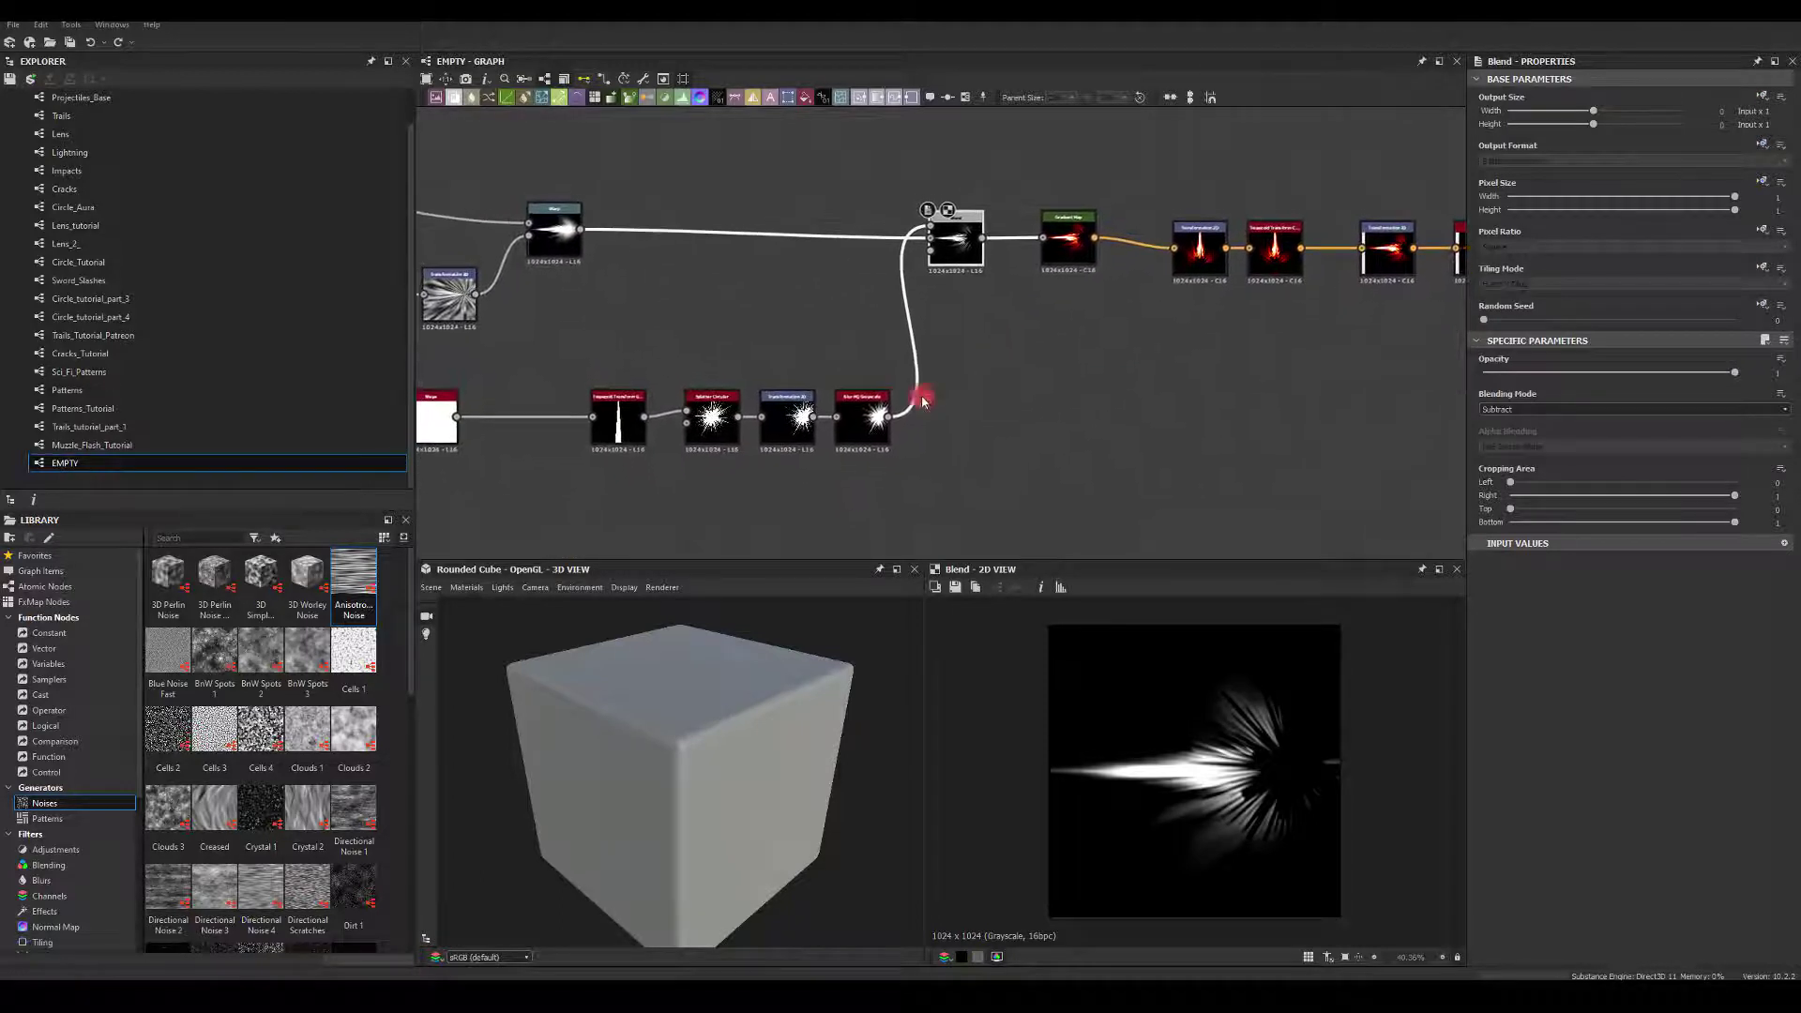
# Move the splatter burst further right via Transformation 2D X offset and check the Glow output
pyautogui.click(793, 420)
pyautogui.moveTo(1318, 745); pyautogui.dragTo(1348, 746)
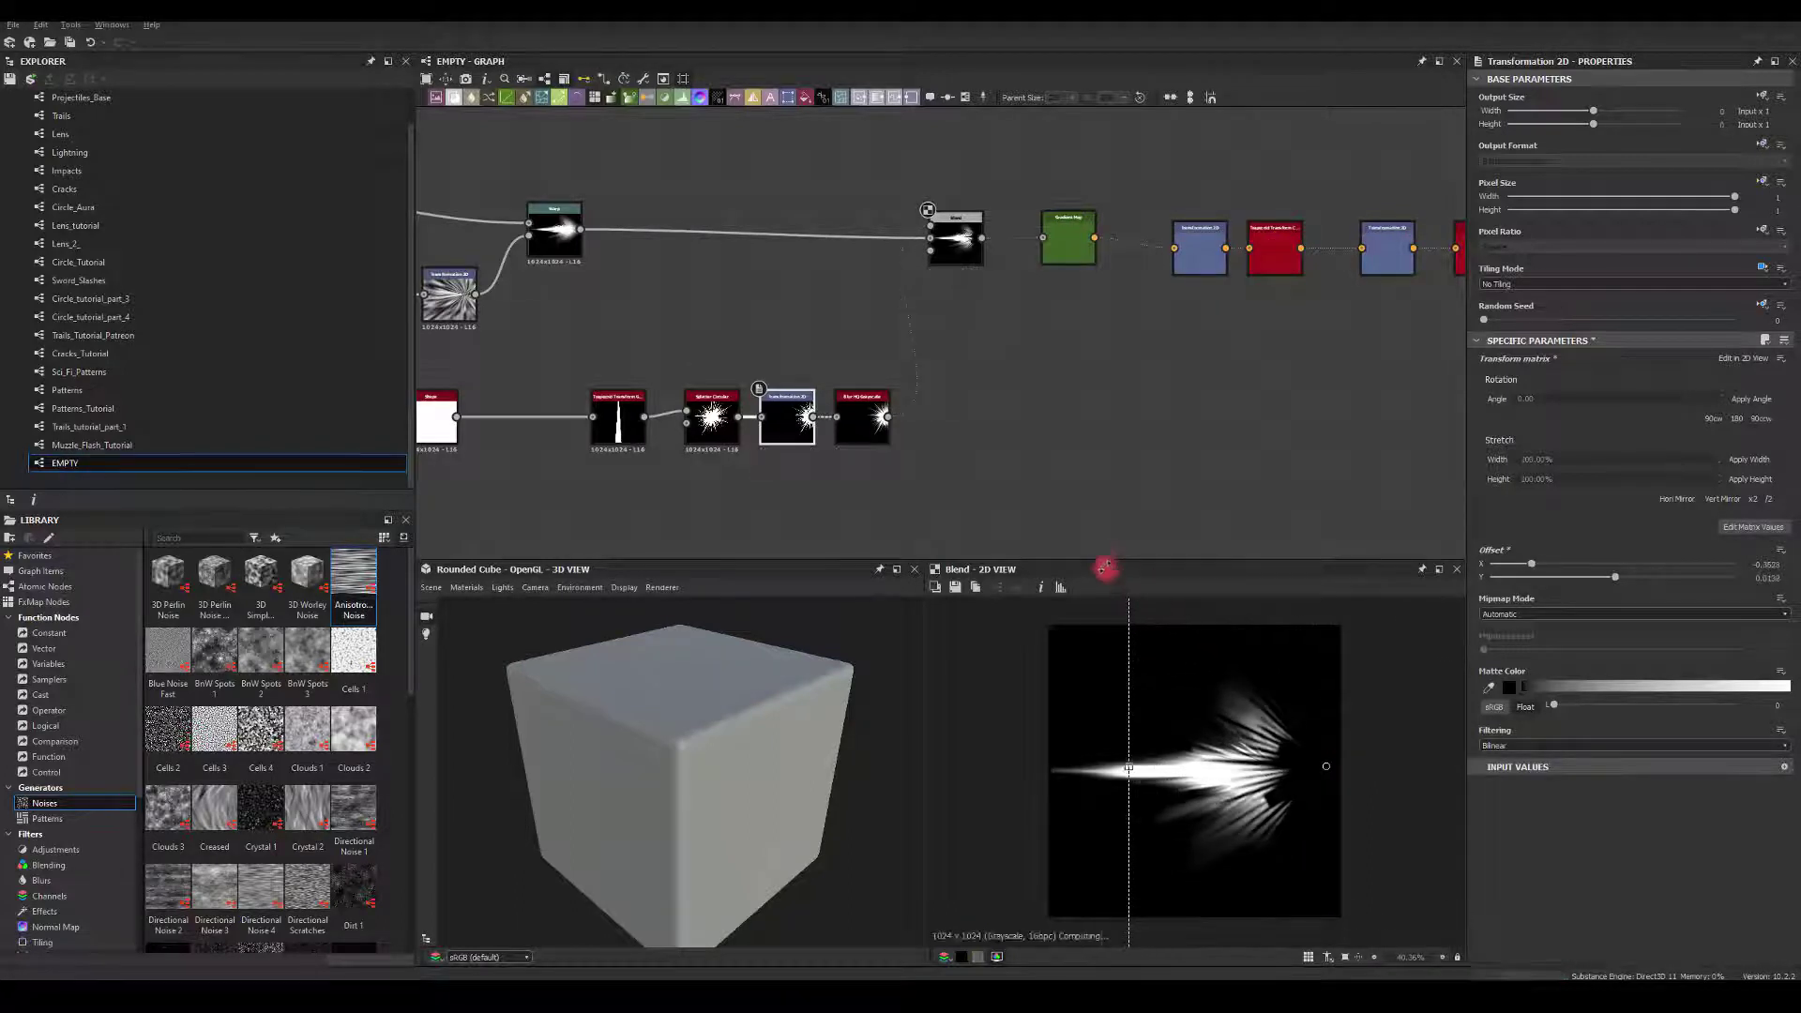
pyautogui.moveTo(1106, 567); pyautogui.dragTo(1155, 575)
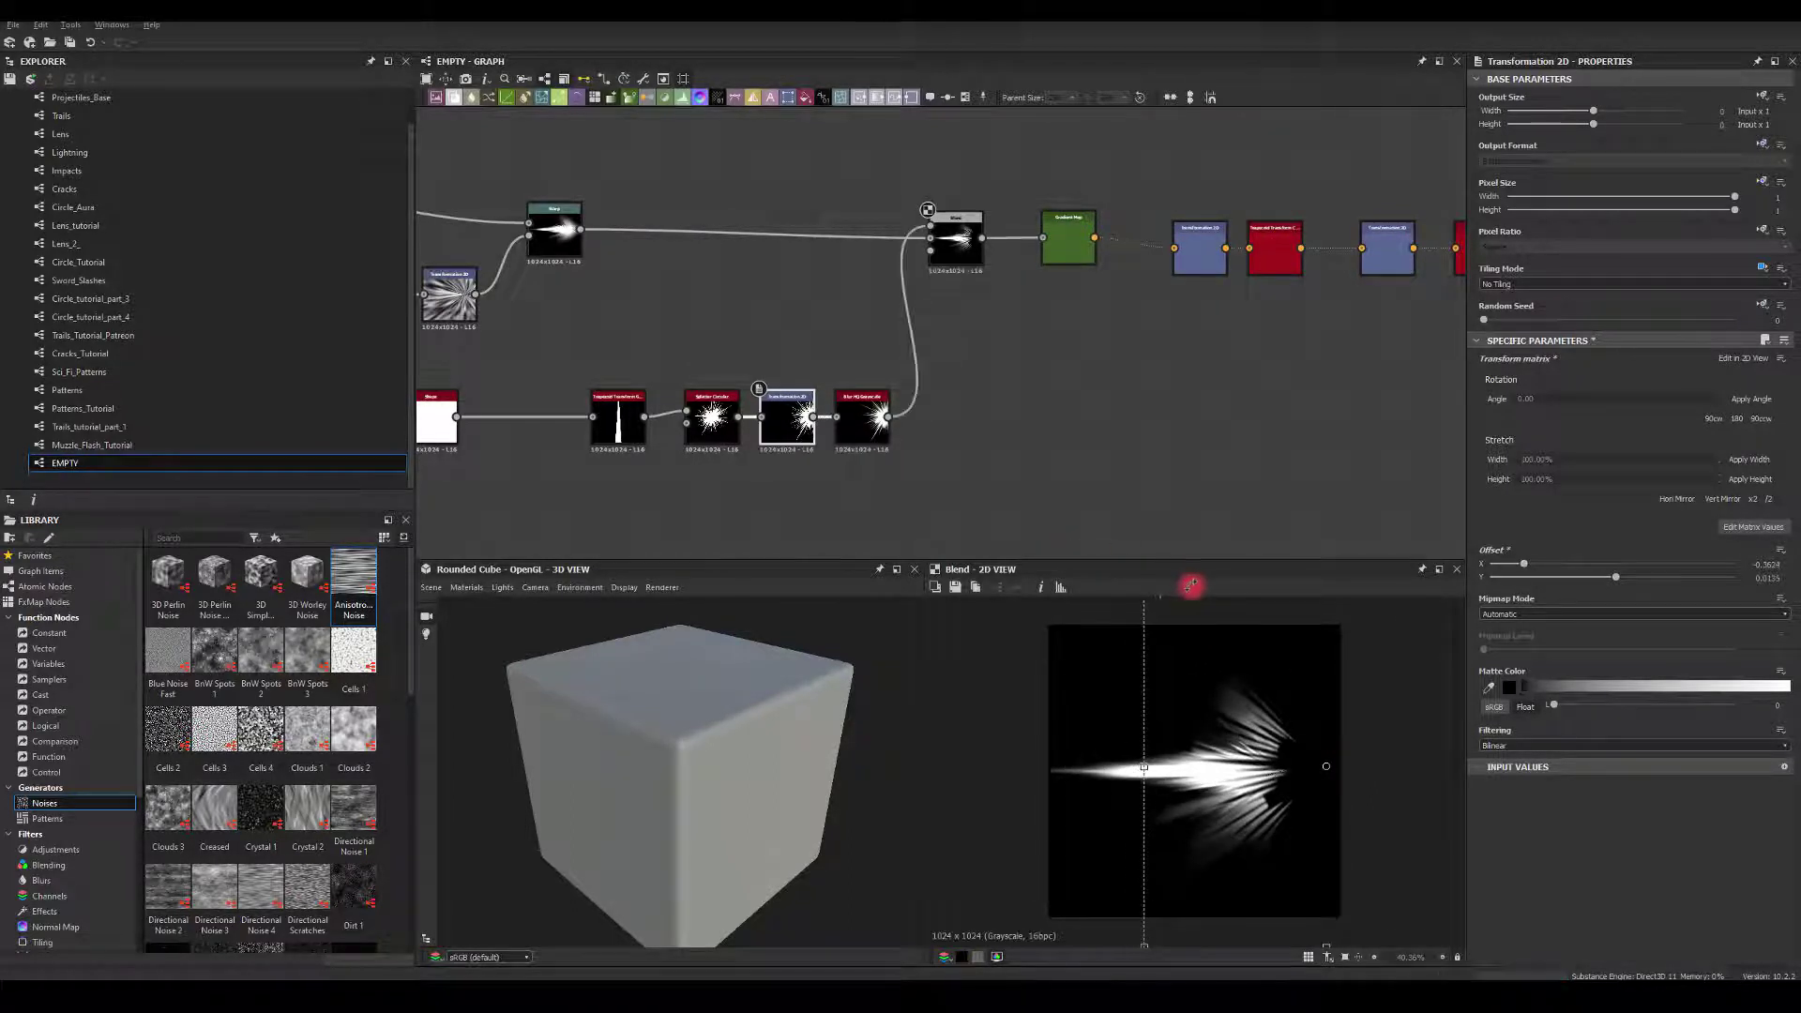
pyautogui.moveTo(1316, 418); pyautogui.dragTo(995, 434, button='middle')
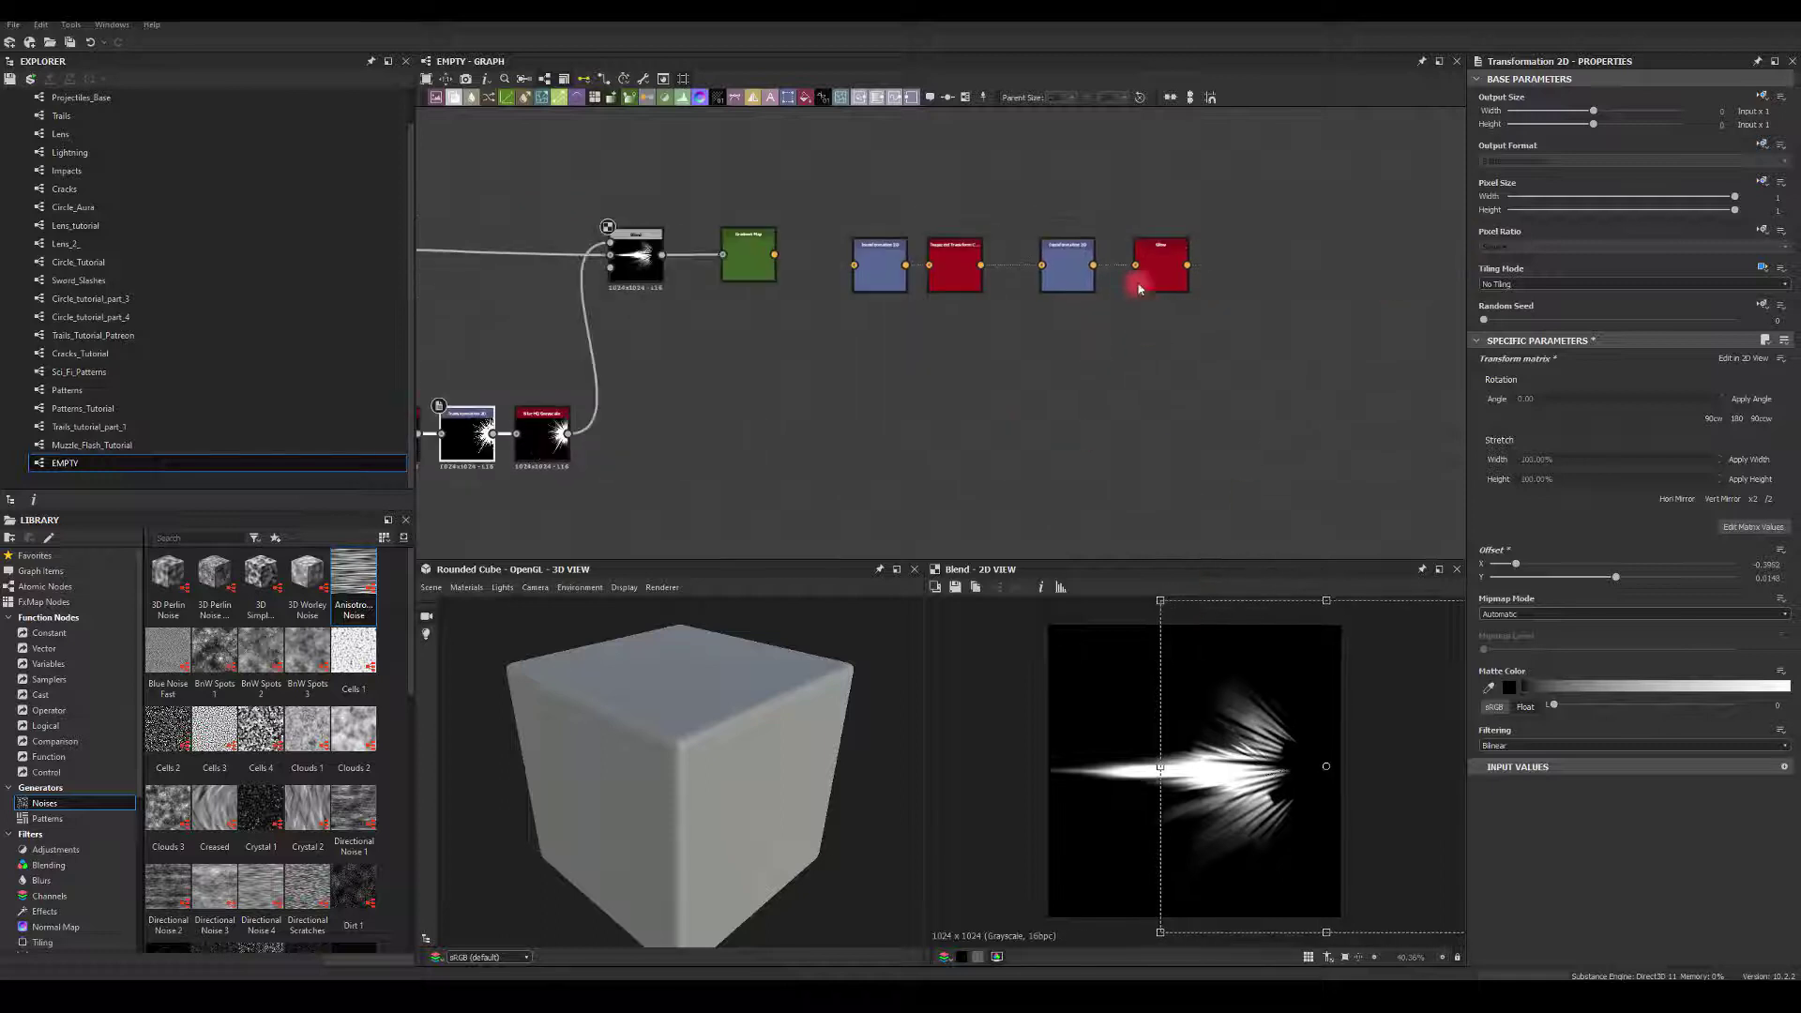
pyautogui.click(1161, 268)
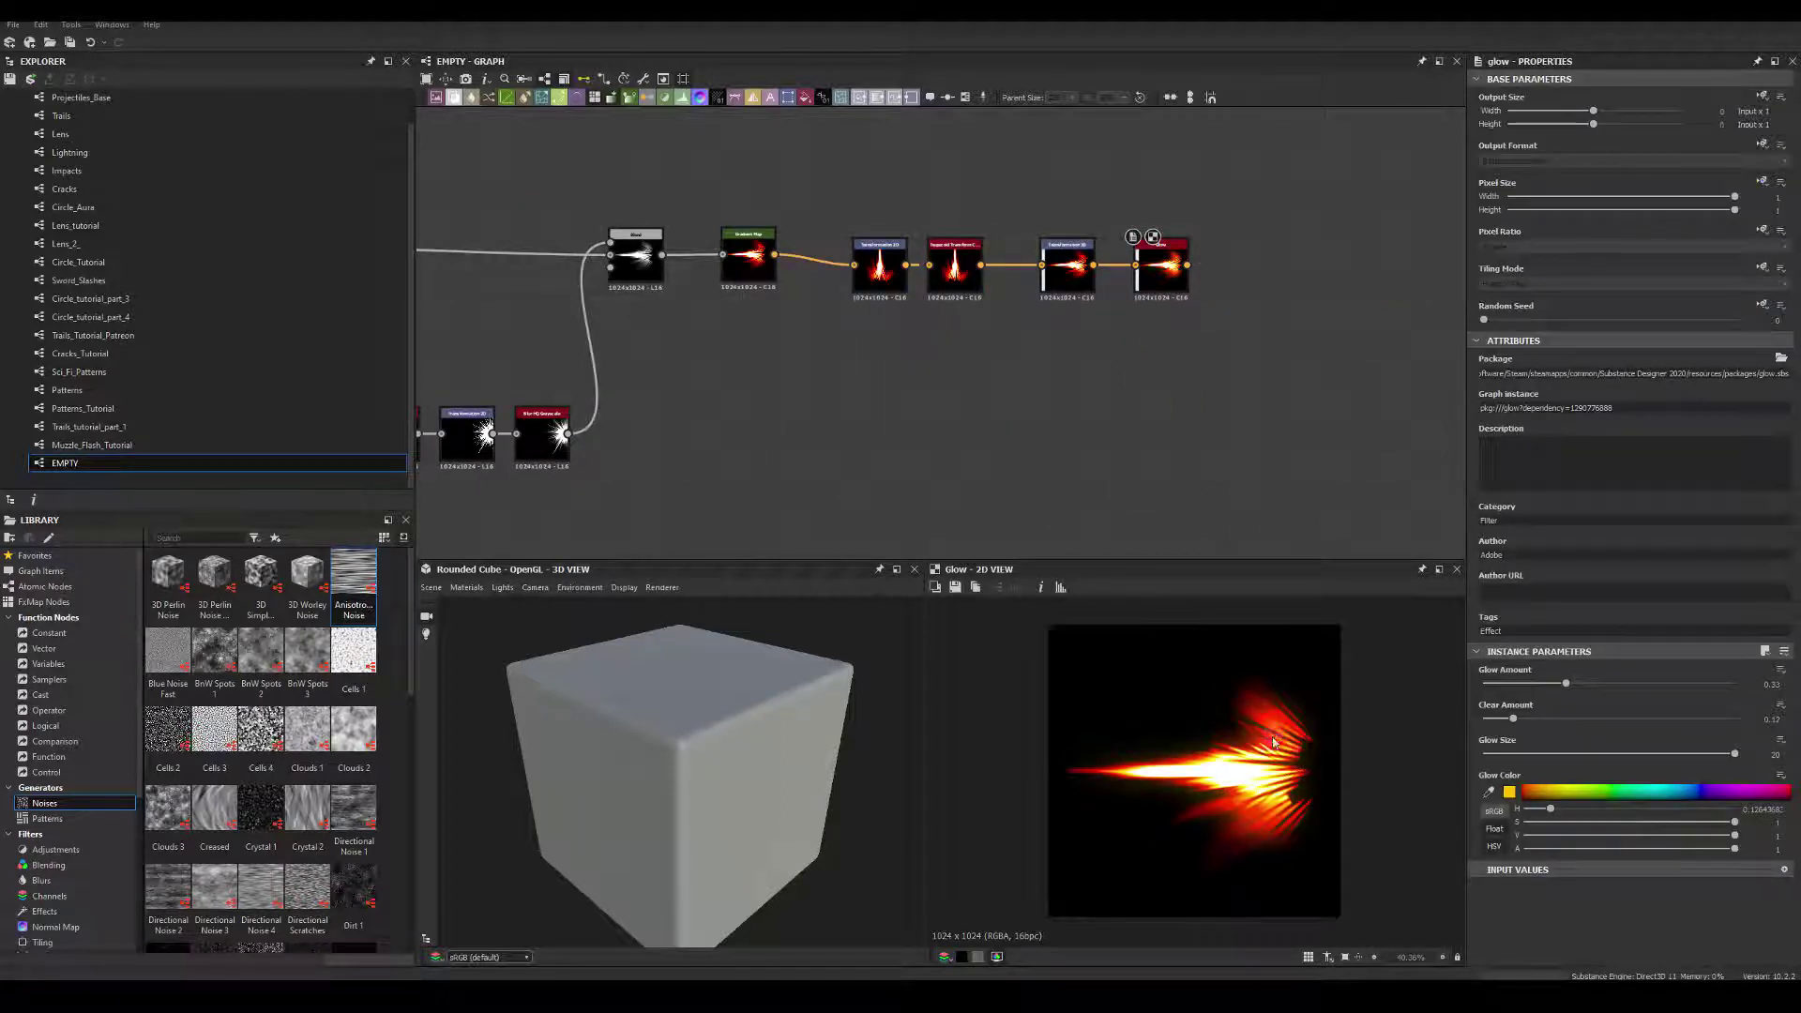
pyautogui.moveTo(800, 415); pyautogui.dragTo(1273, 403, button='middle')
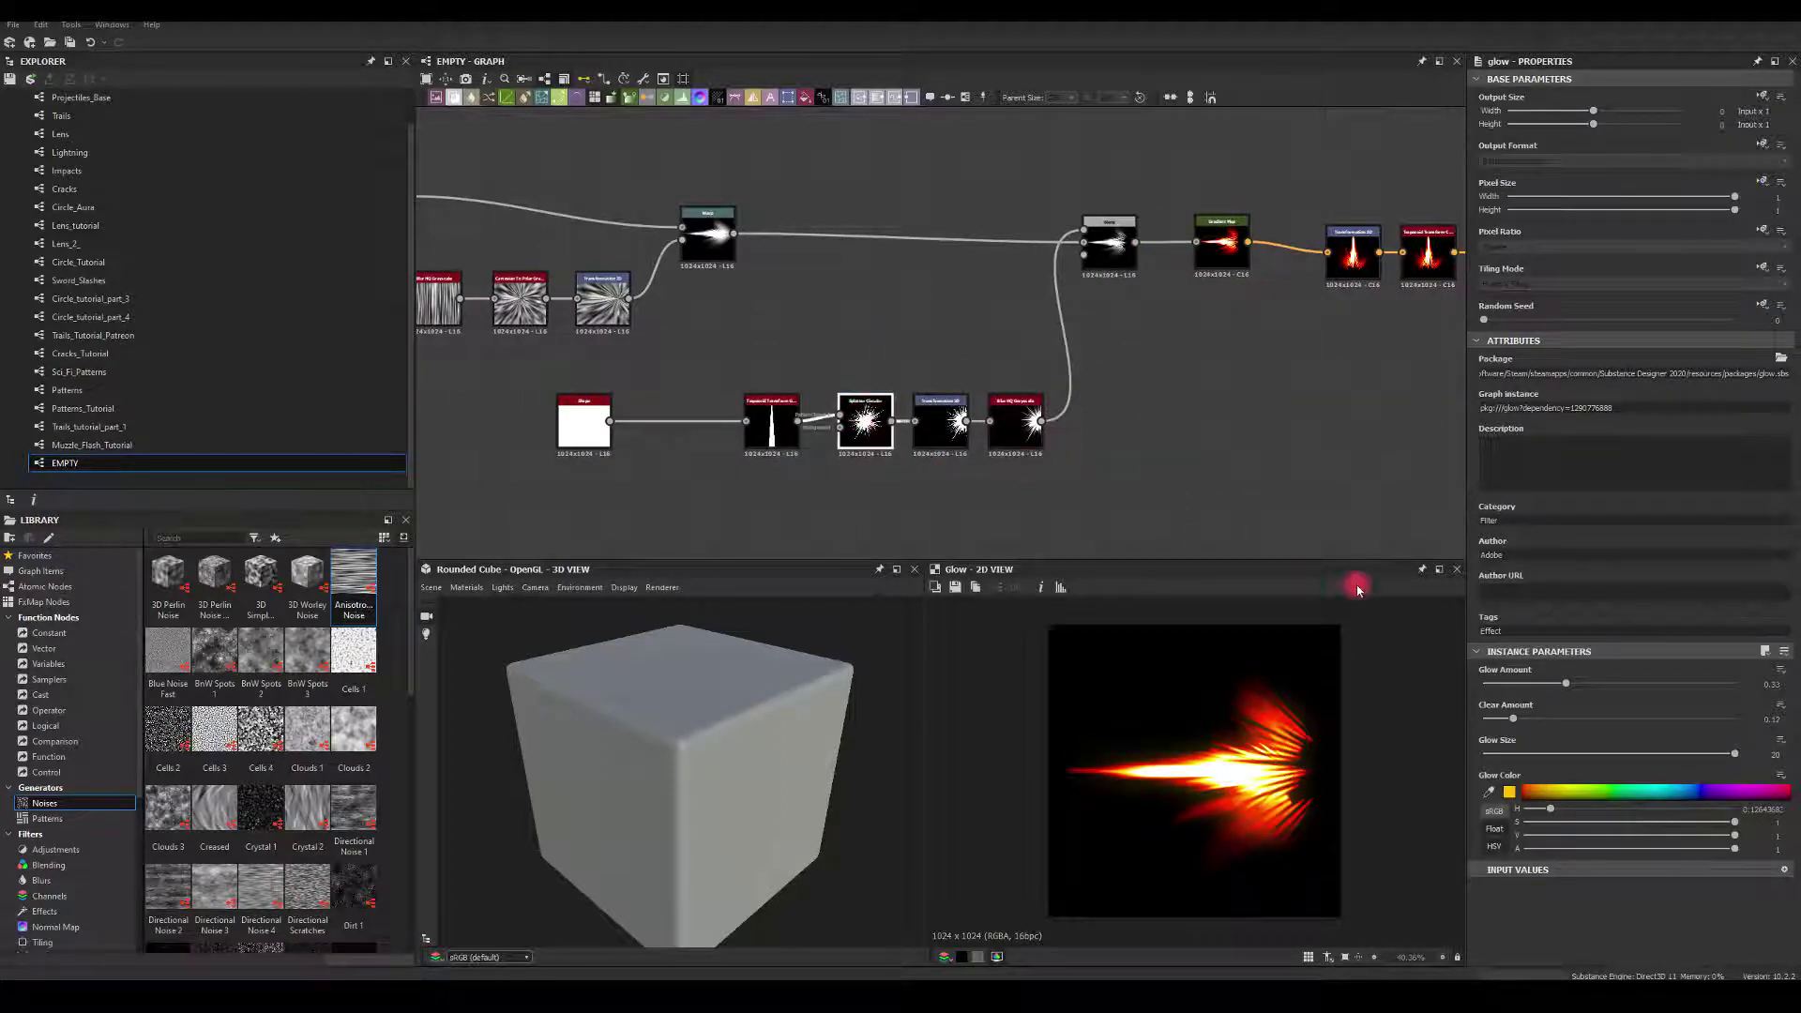
pyautogui.scroll(-5, 1517, 783)
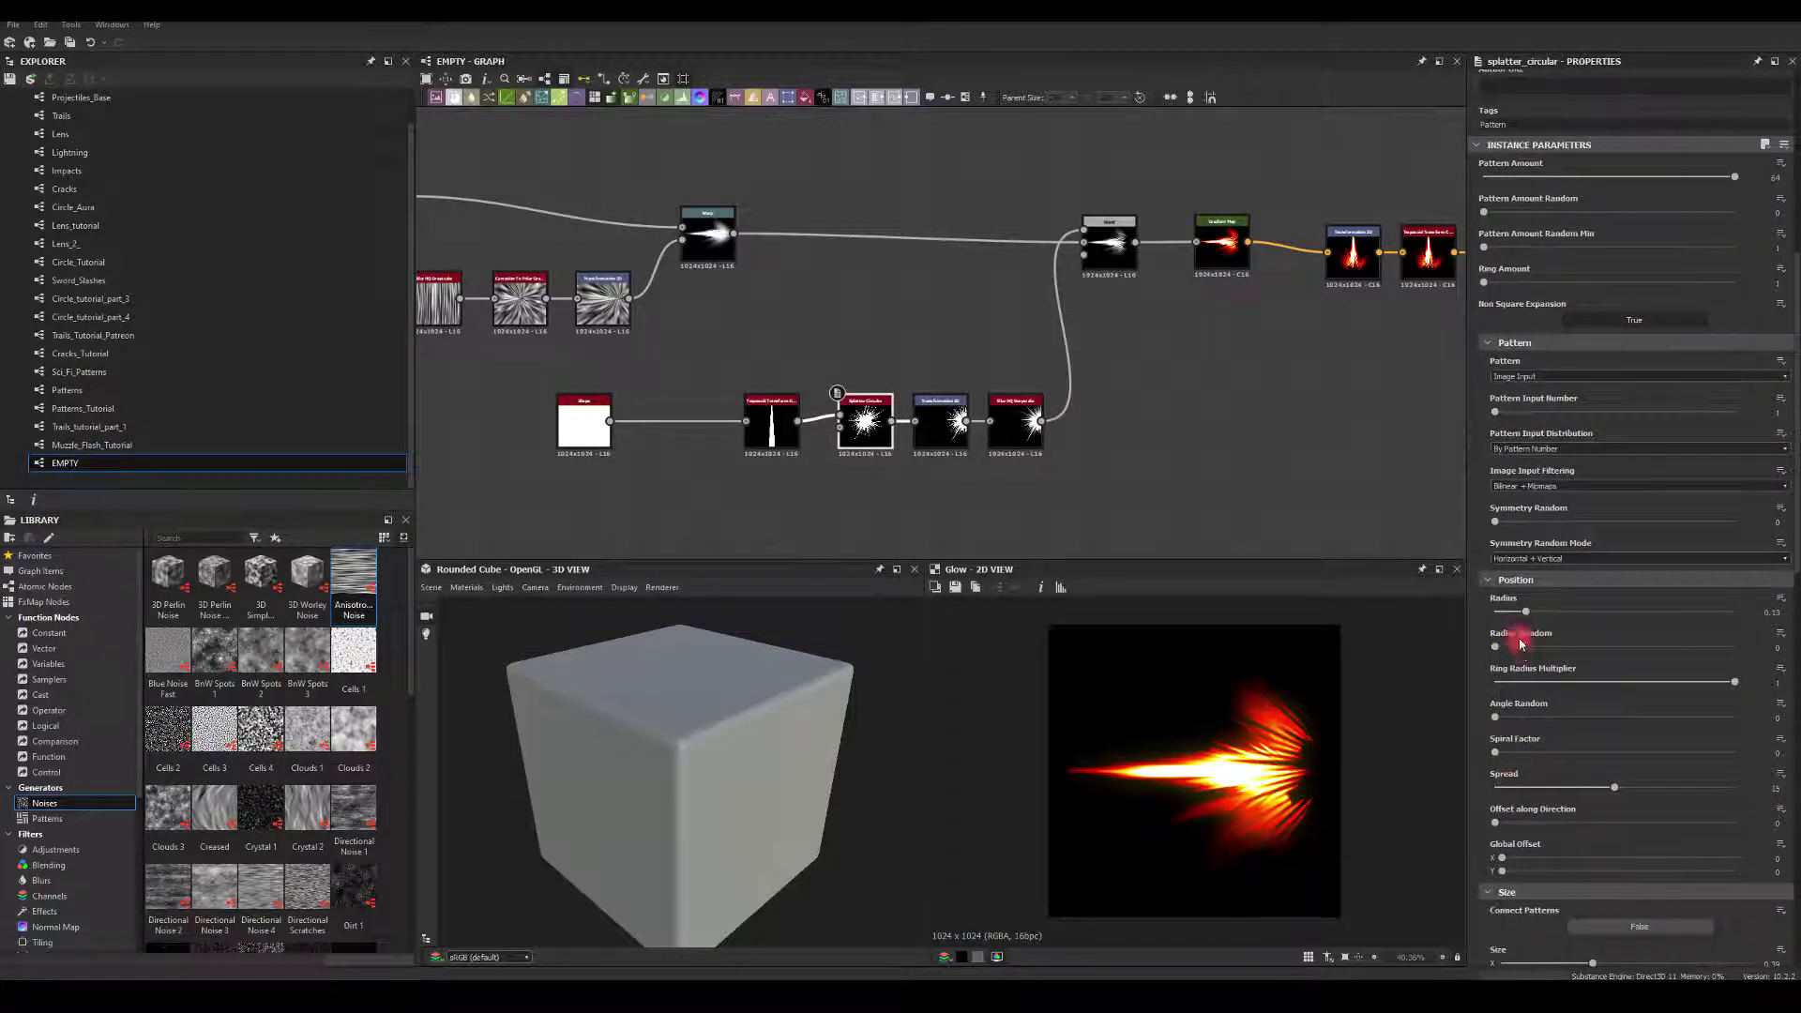
pyautogui.scroll(-4, 1520, 644)
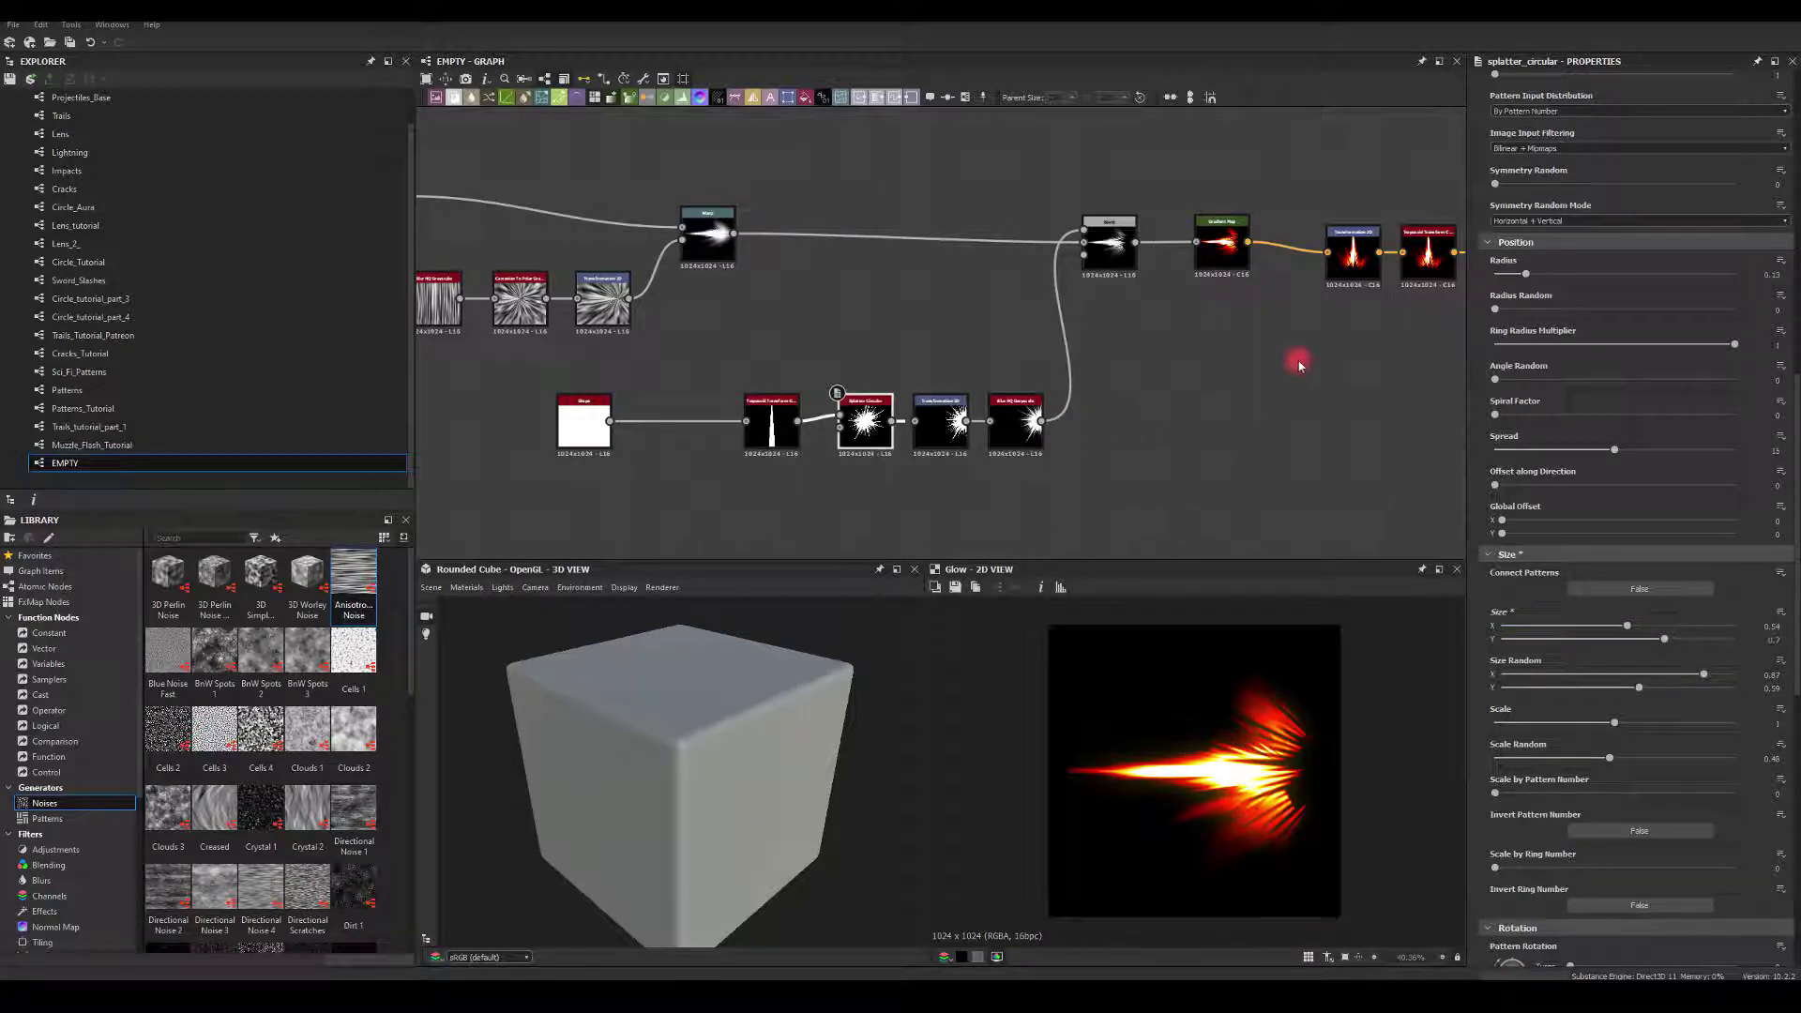
pyautogui.moveTo(1244, 350); pyautogui.dragTo(778, 345, button='middle')
pyautogui.moveTo(903, 347); pyautogui.dragTo(1209, 340, button='middle')
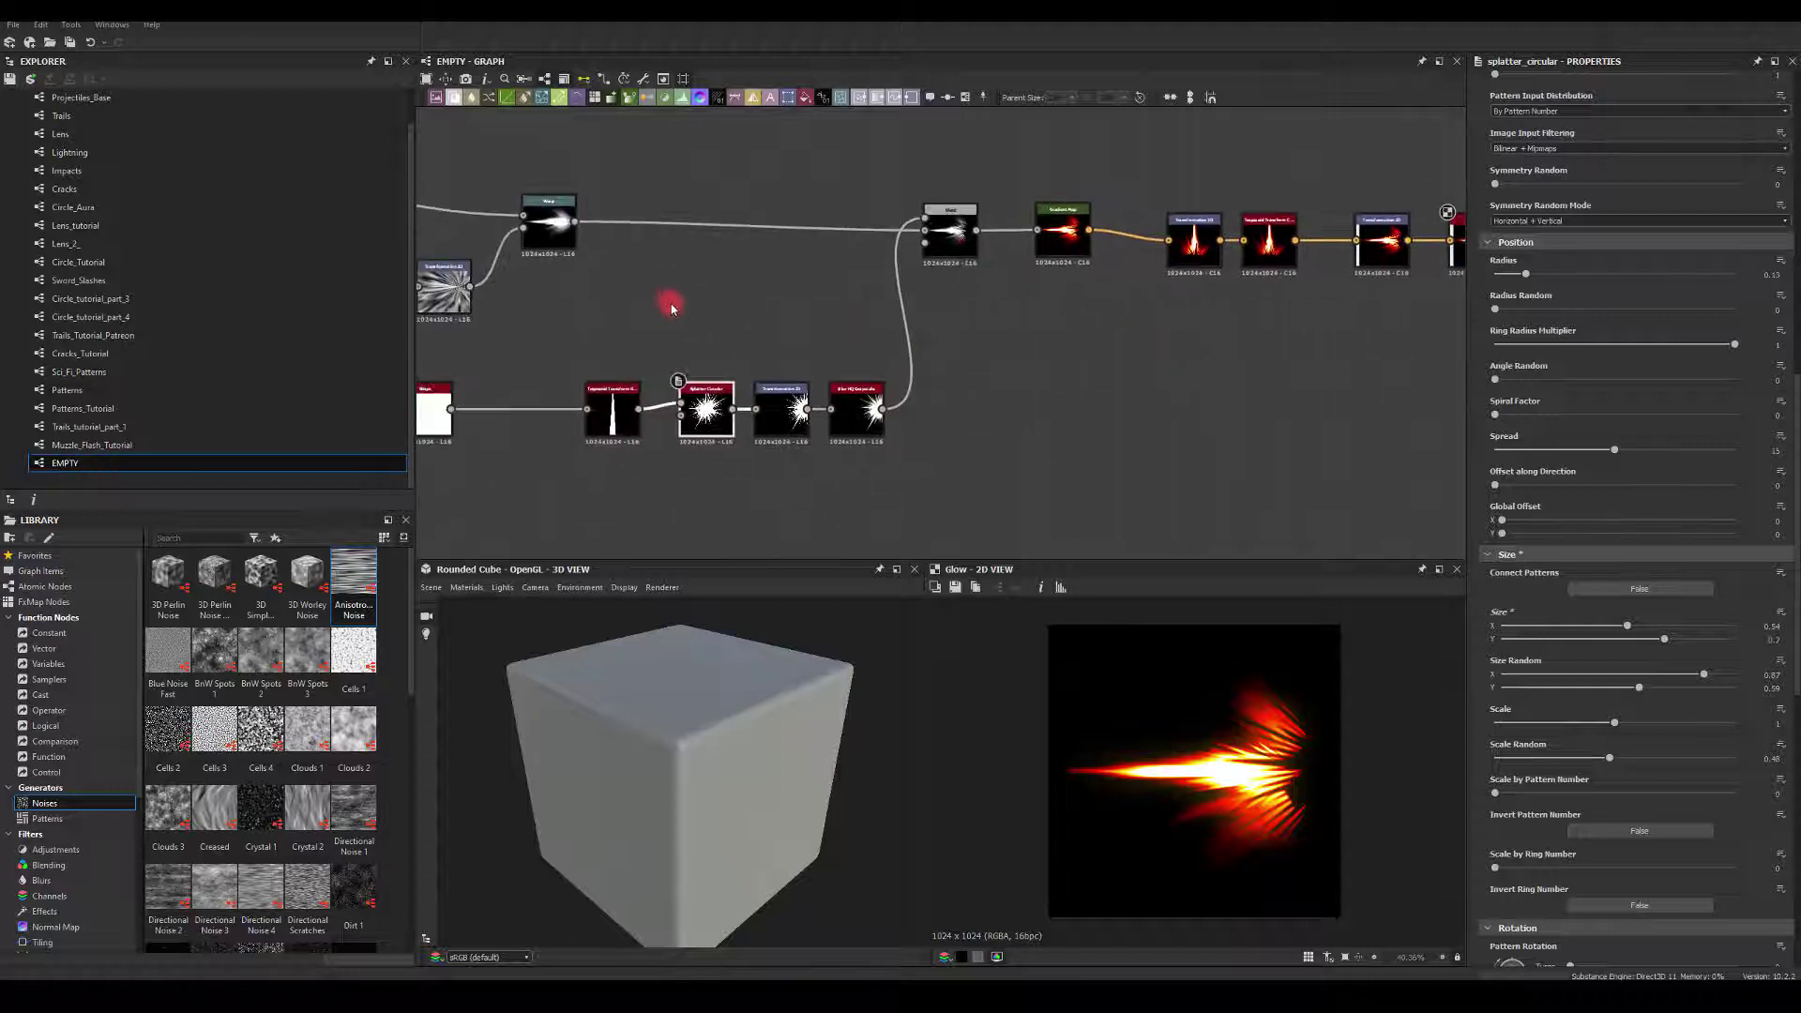
pyautogui.moveTo(672, 307); pyautogui.dragTo(748, 259, button='middle')
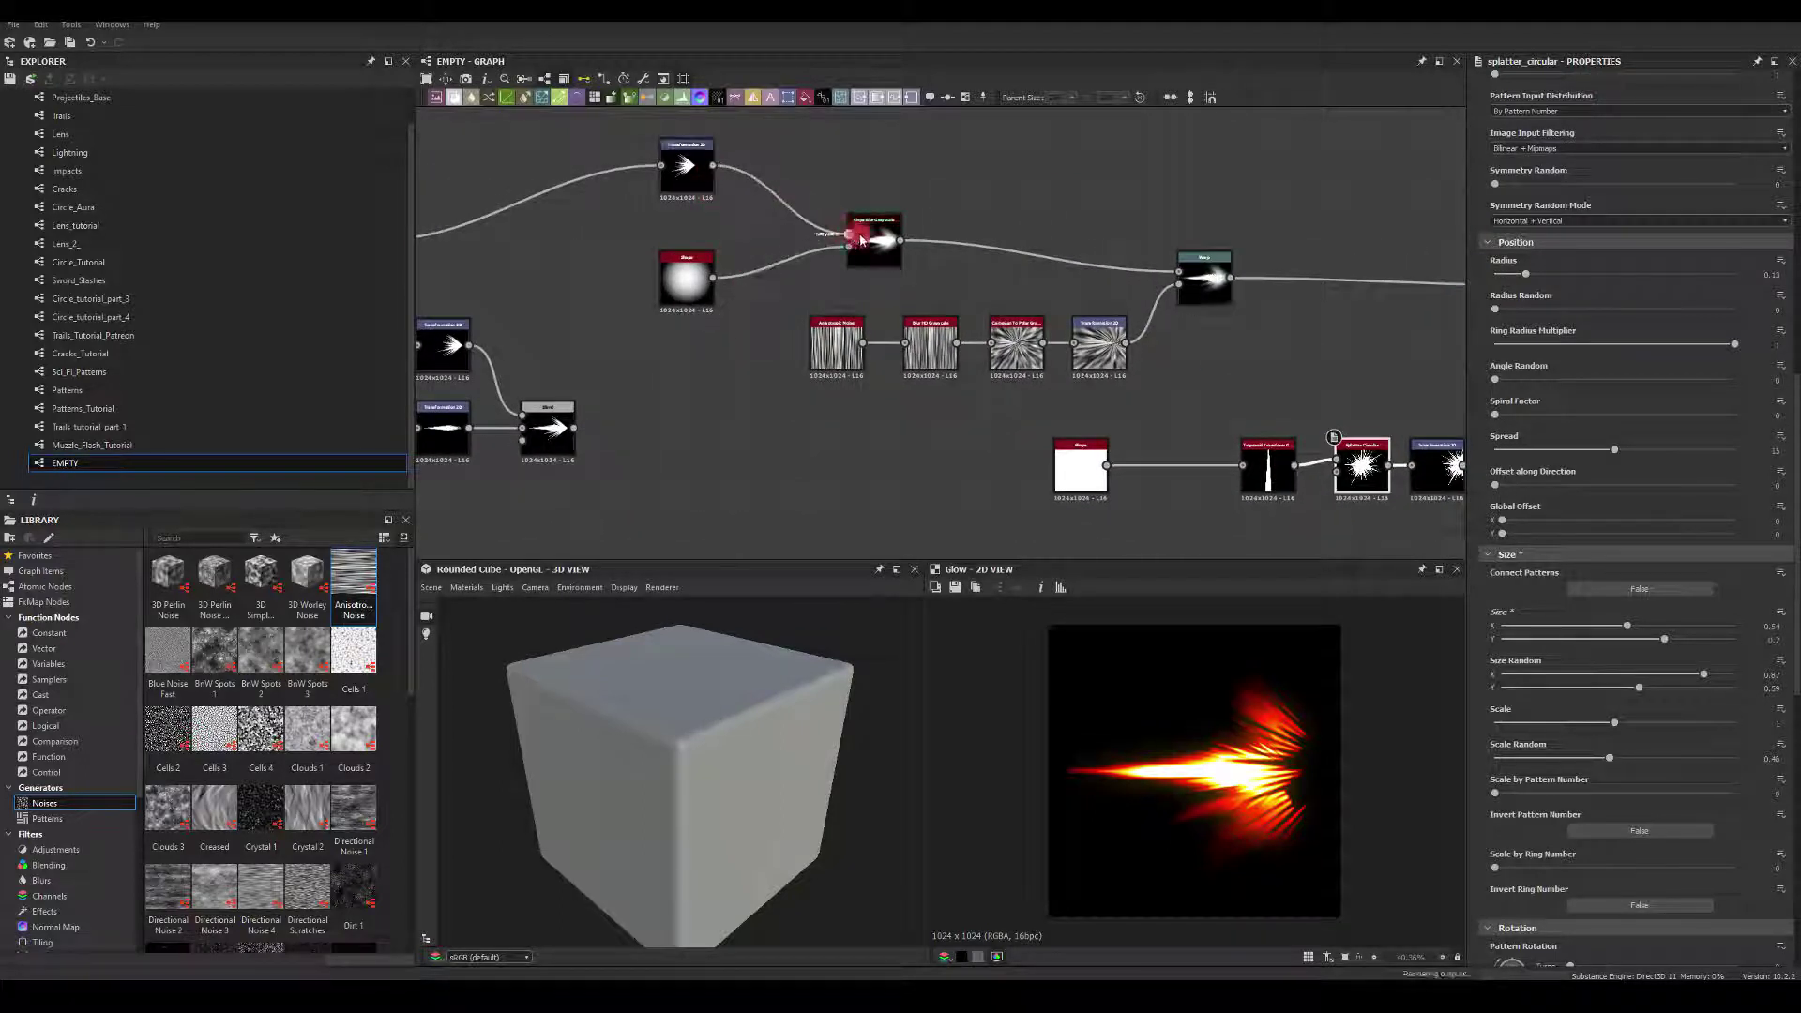
# Review the final Glow output, then switch to the Unreal Editor's muzzle-flash level
pyautogui.moveTo(1303, 234); pyautogui.dragTo(766, 253, button='middle')
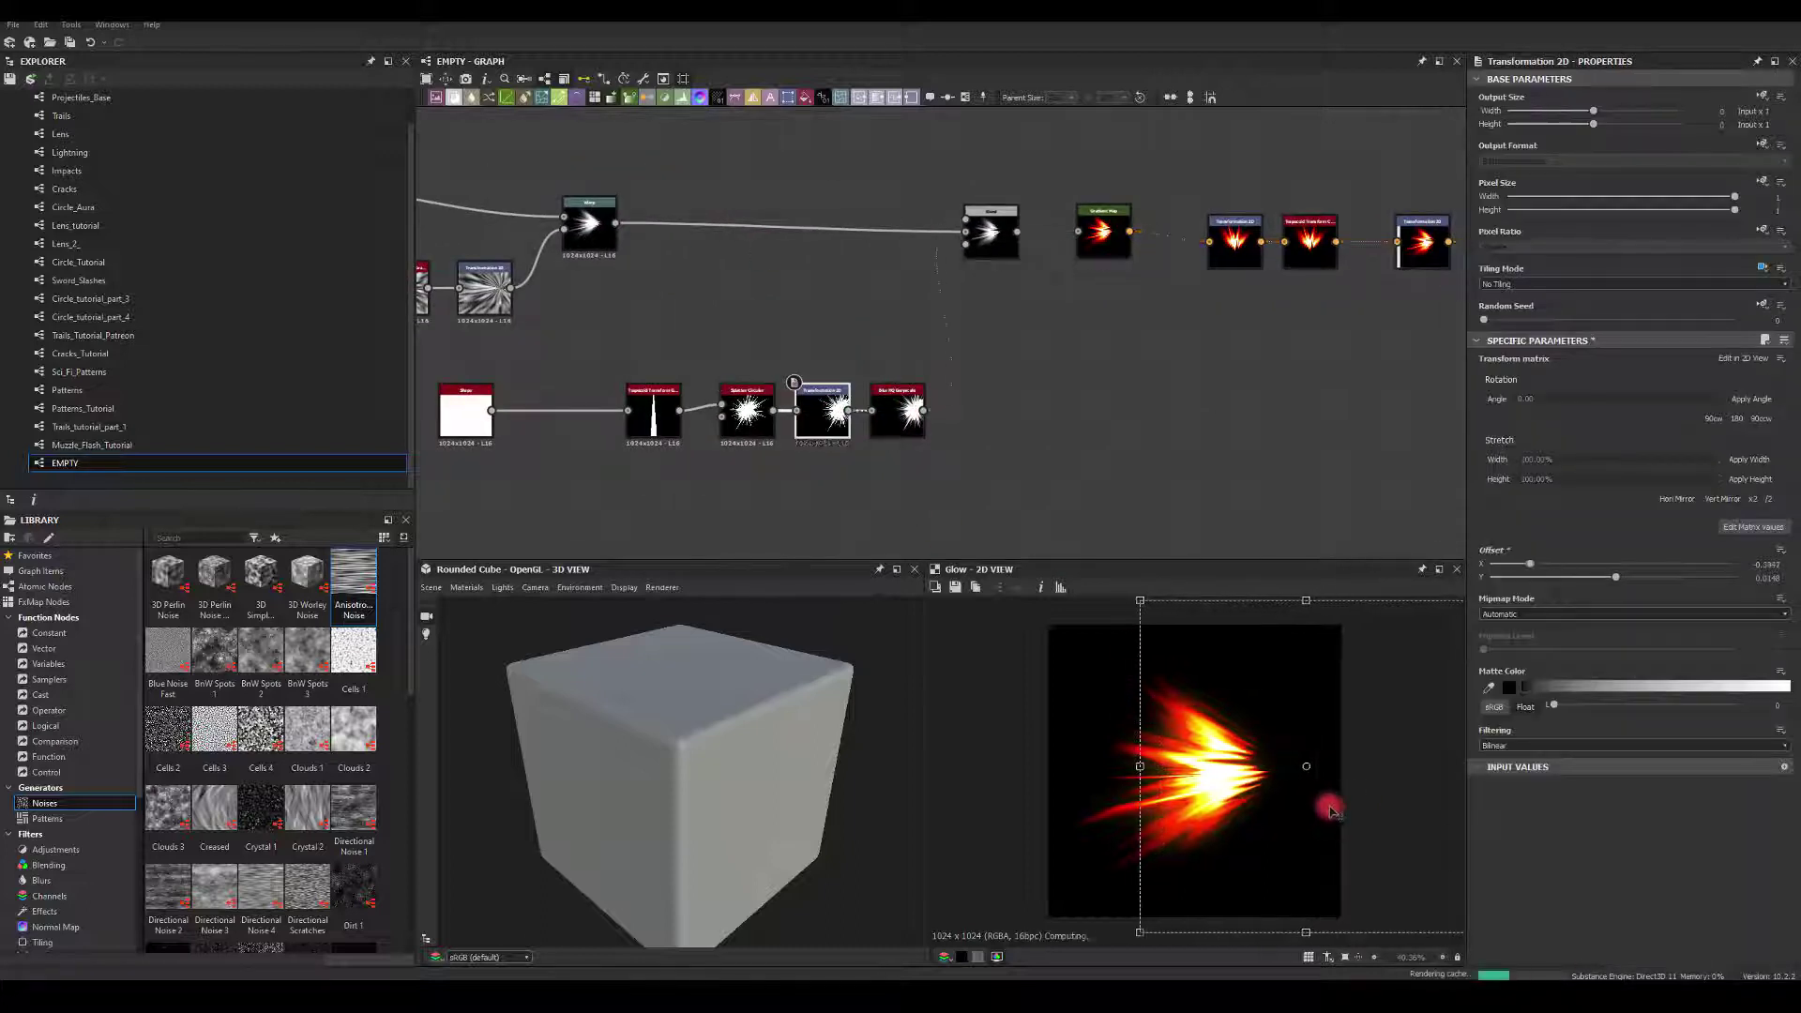
pyautogui.moveTo(1240, 467); pyautogui.dragTo(1024, 444, button='middle')
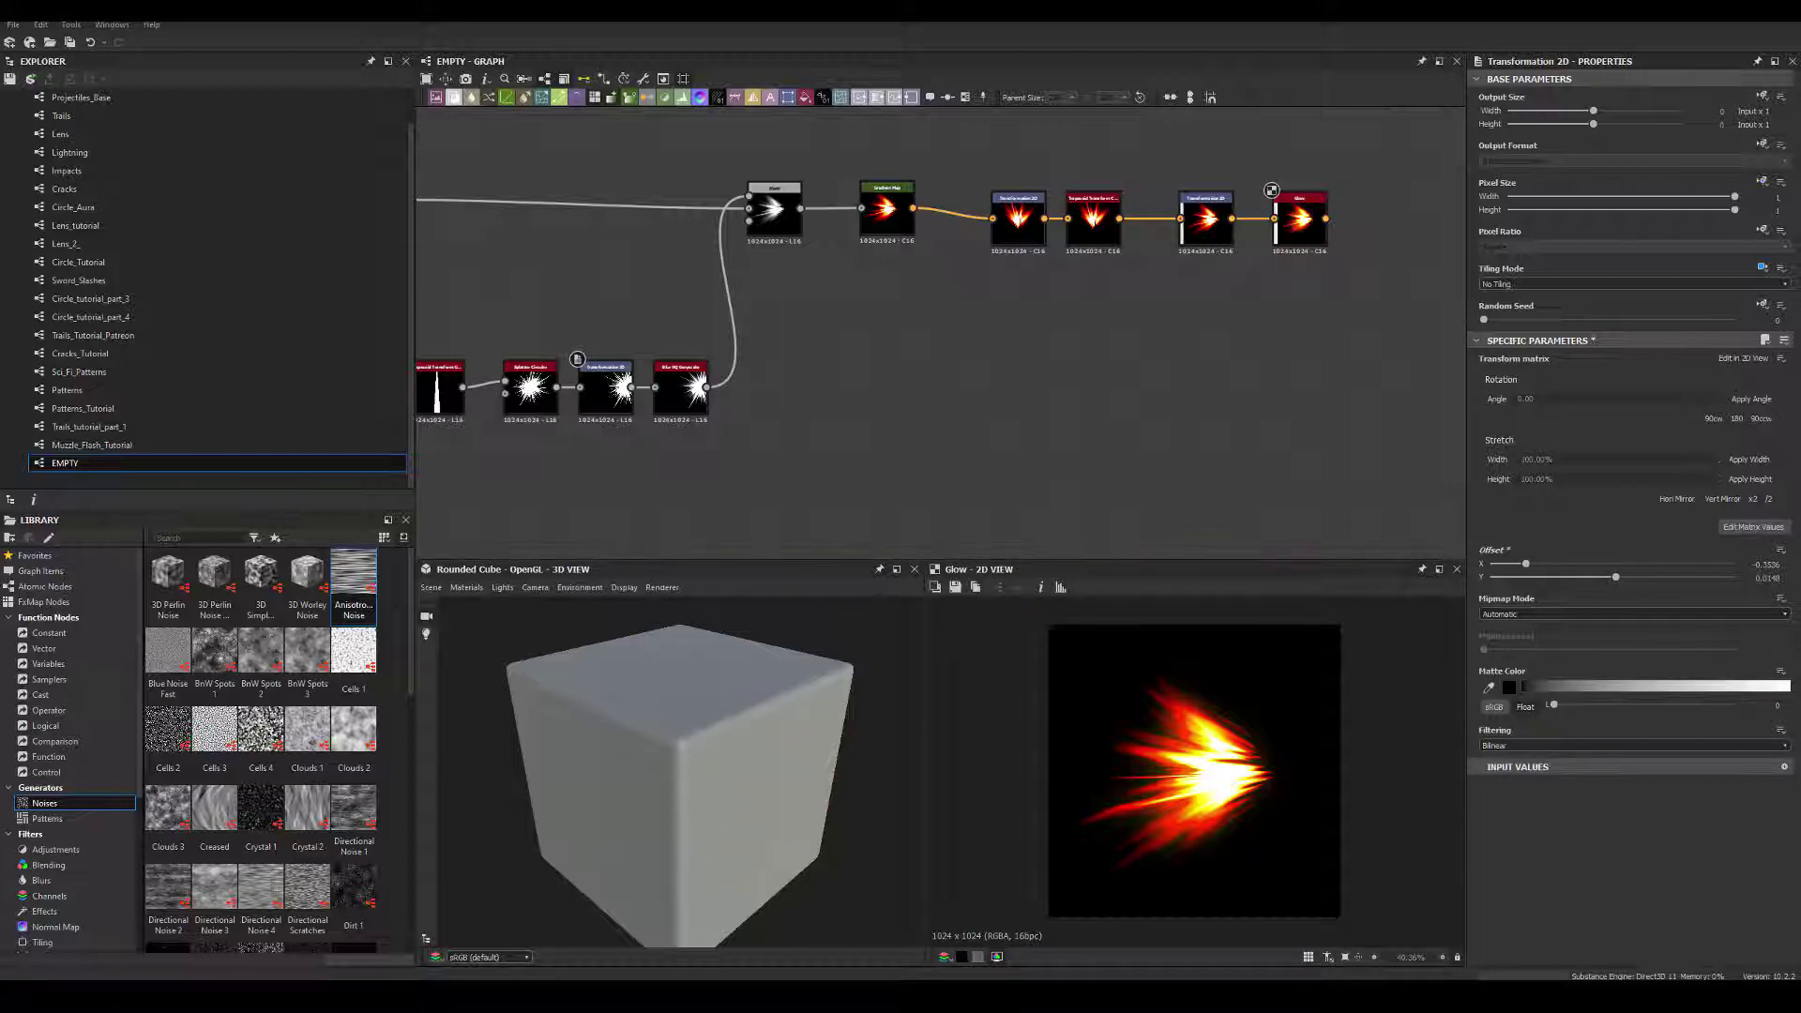
pyautogui.click(1501, 917)
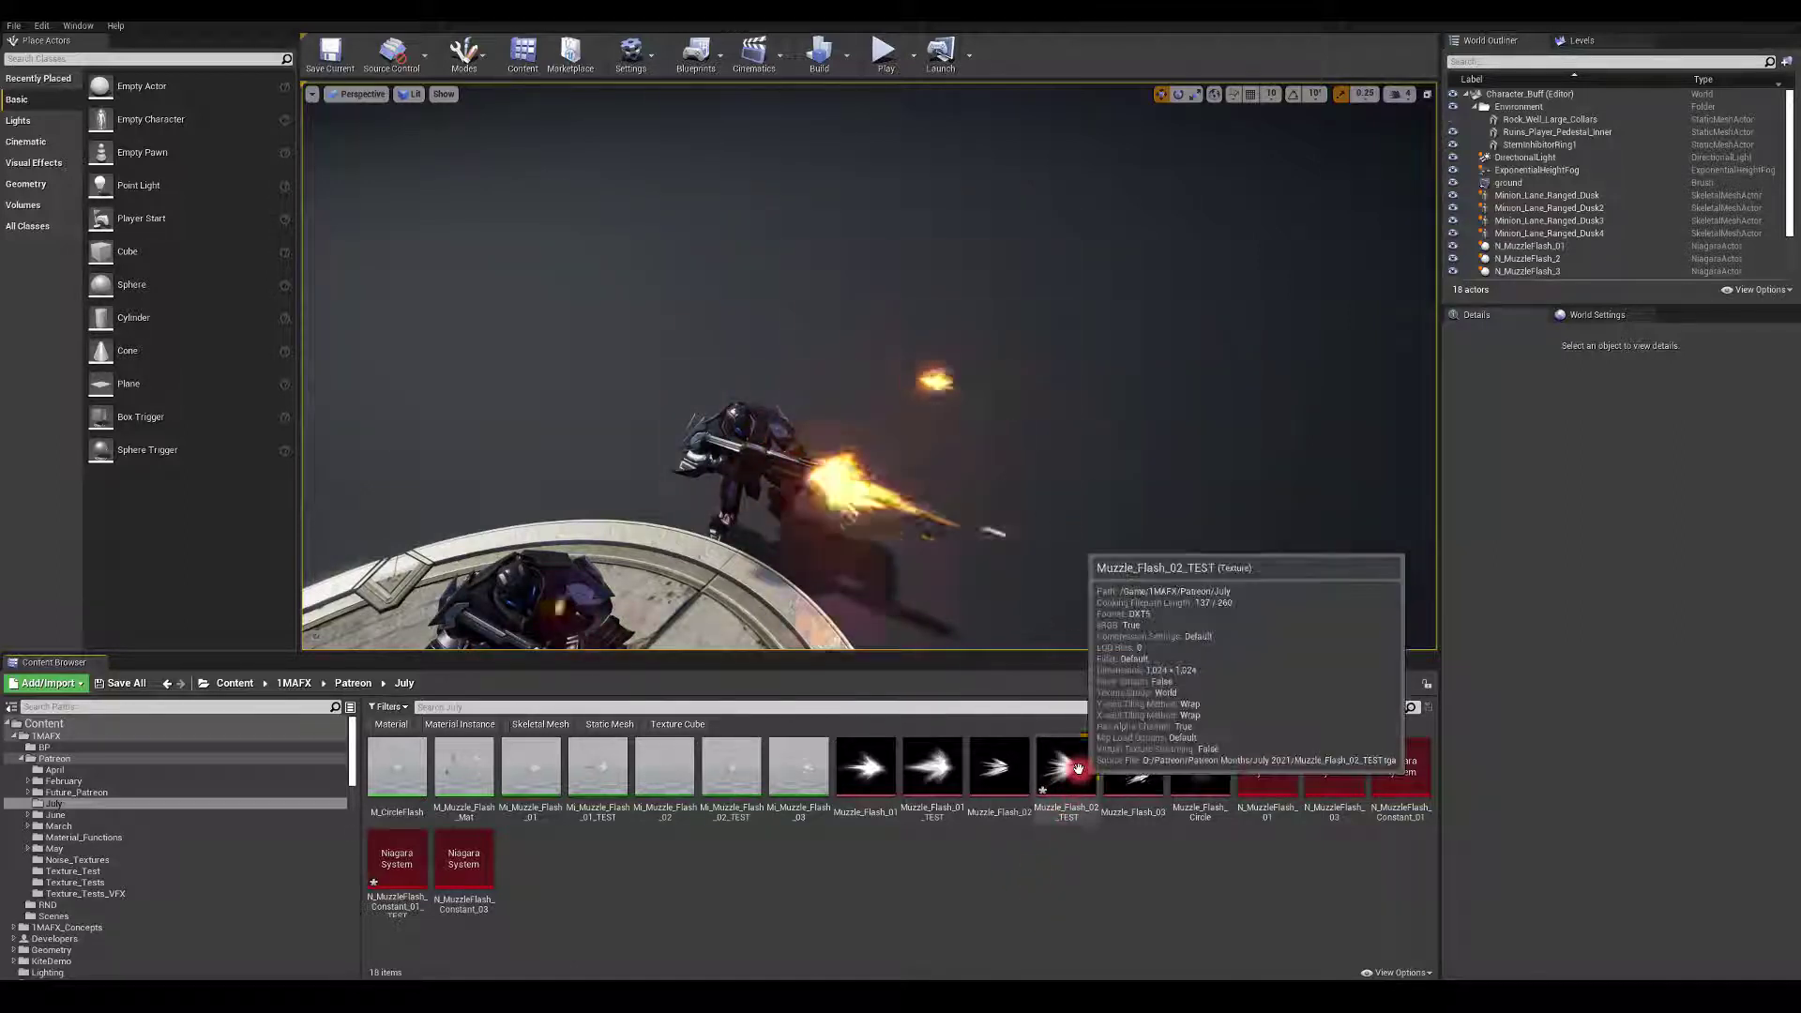
# Select the Muzzle_Flash_02_TEST texture, then select the muzzle flash actor and view it from the side
pyautogui.click(1060, 748)
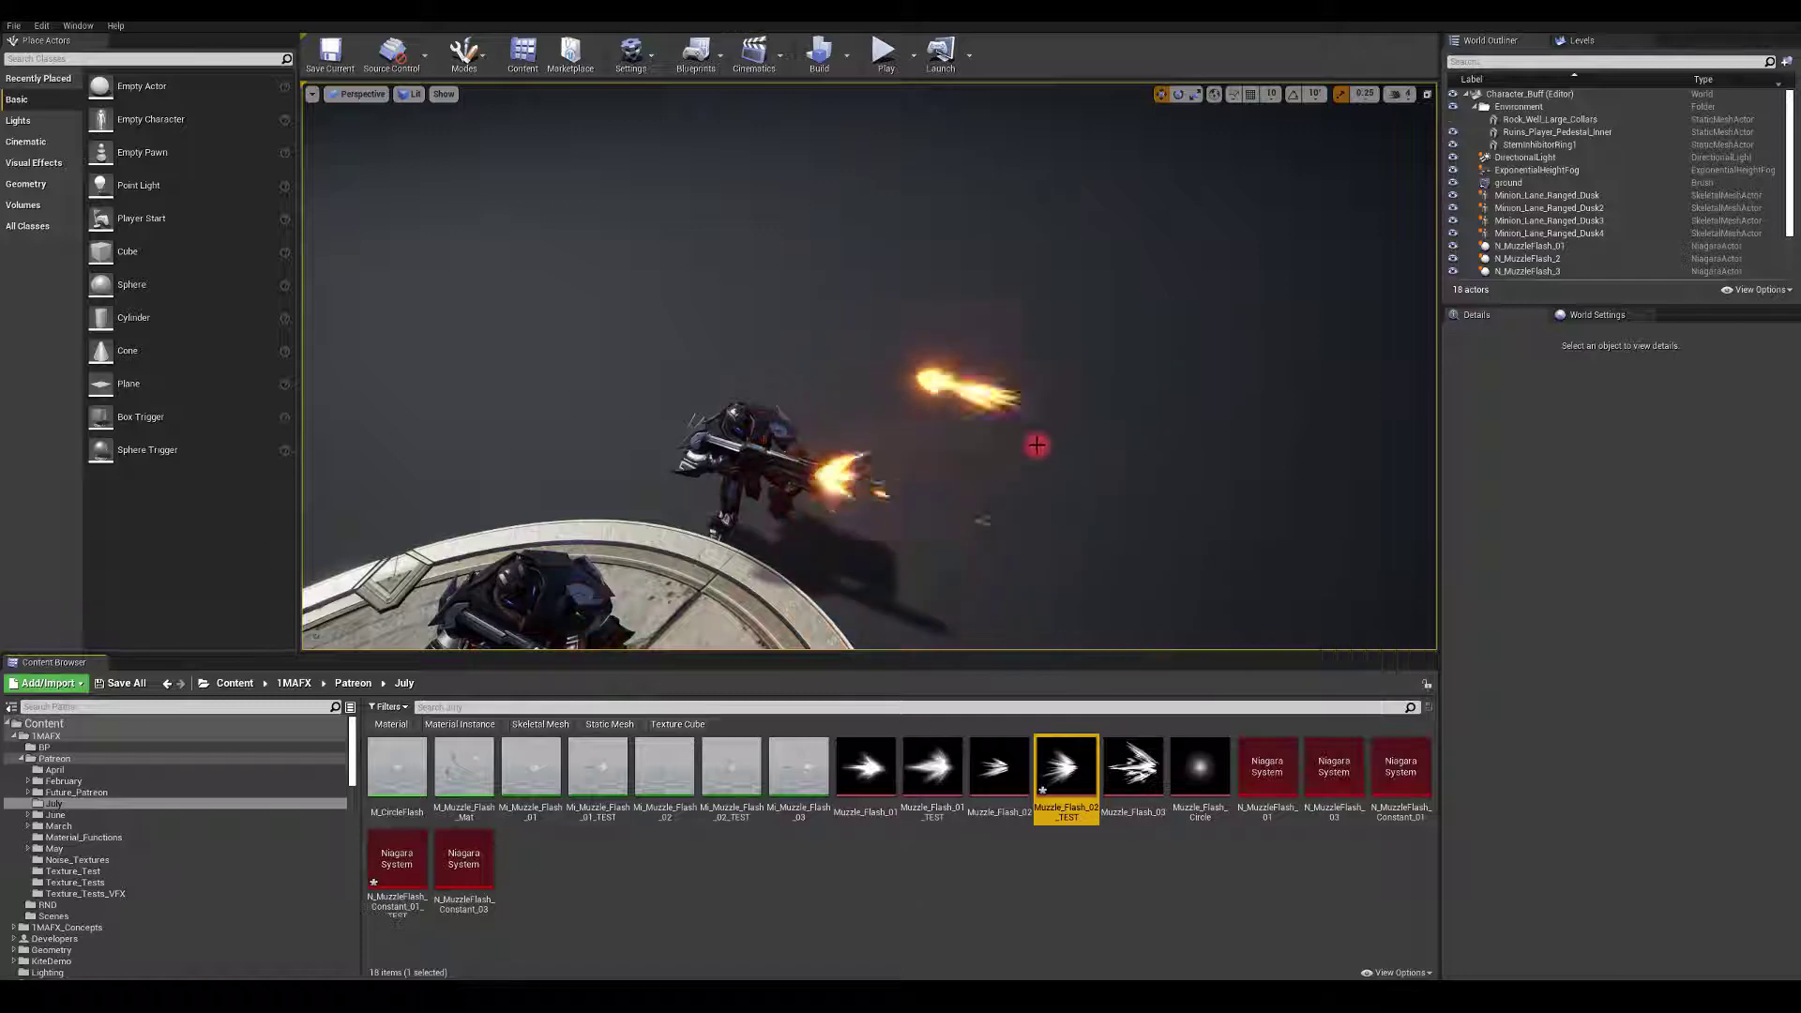
pyautogui.moveTo(1037, 447); pyautogui.dragTo(957, 433, button='right')
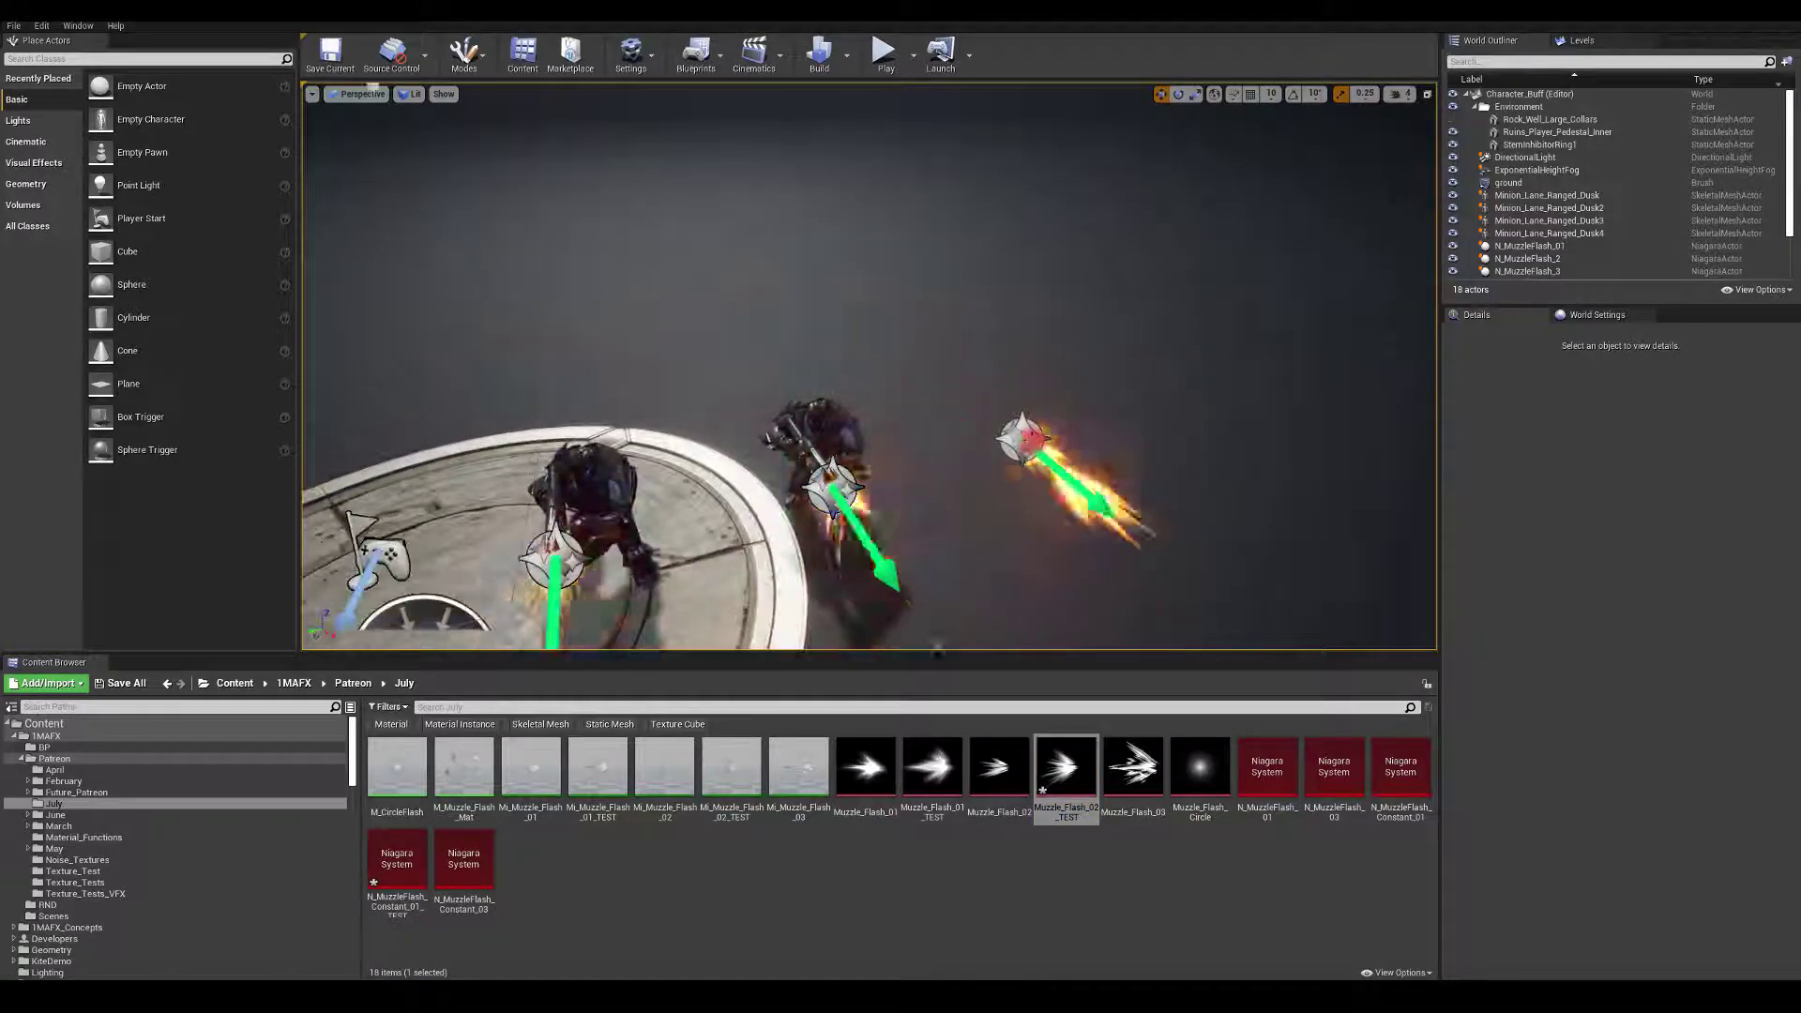
pyautogui.click(1153, 437)
pyautogui.keyDown('alt'); pyautogui.moveTo(1153, 436); pyautogui.dragTo(1042, 470); pyautogui.keyUp('alt')
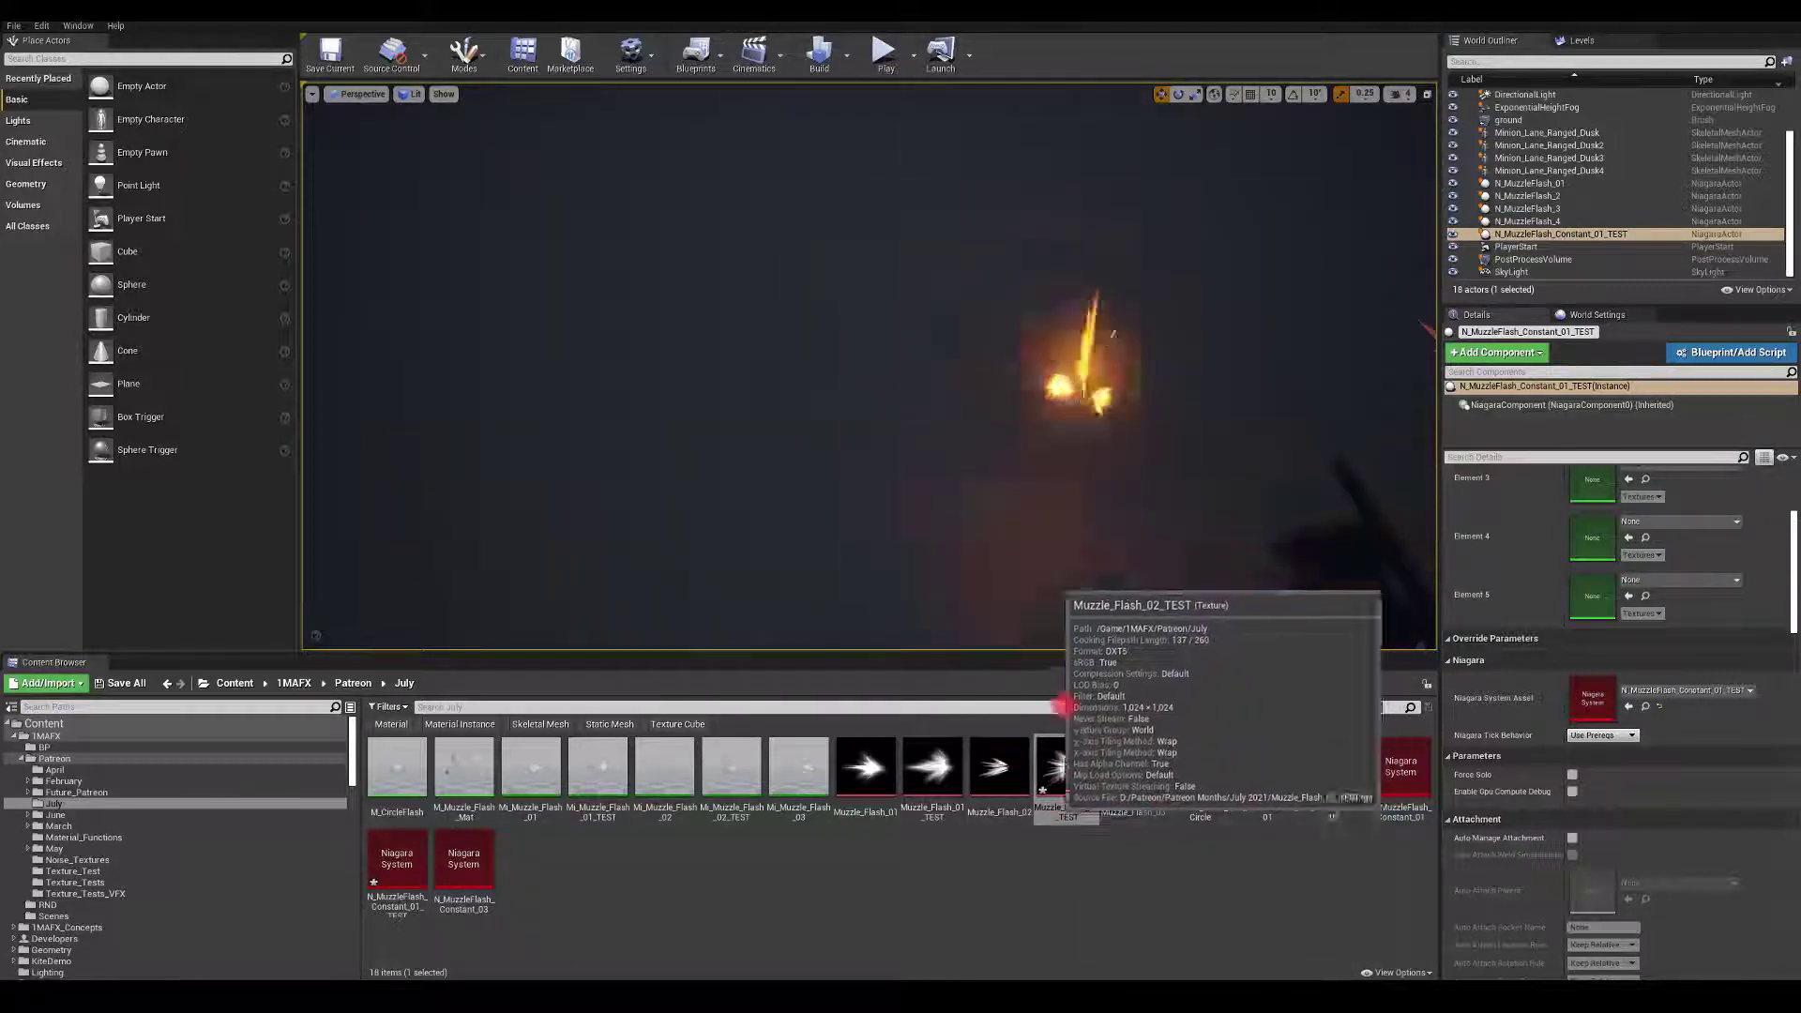
pyautogui.keyDown('alt'); pyautogui.moveTo(1194, 390); pyautogui.dragTo(1414, 371); pyautogui.keyUp('alt')
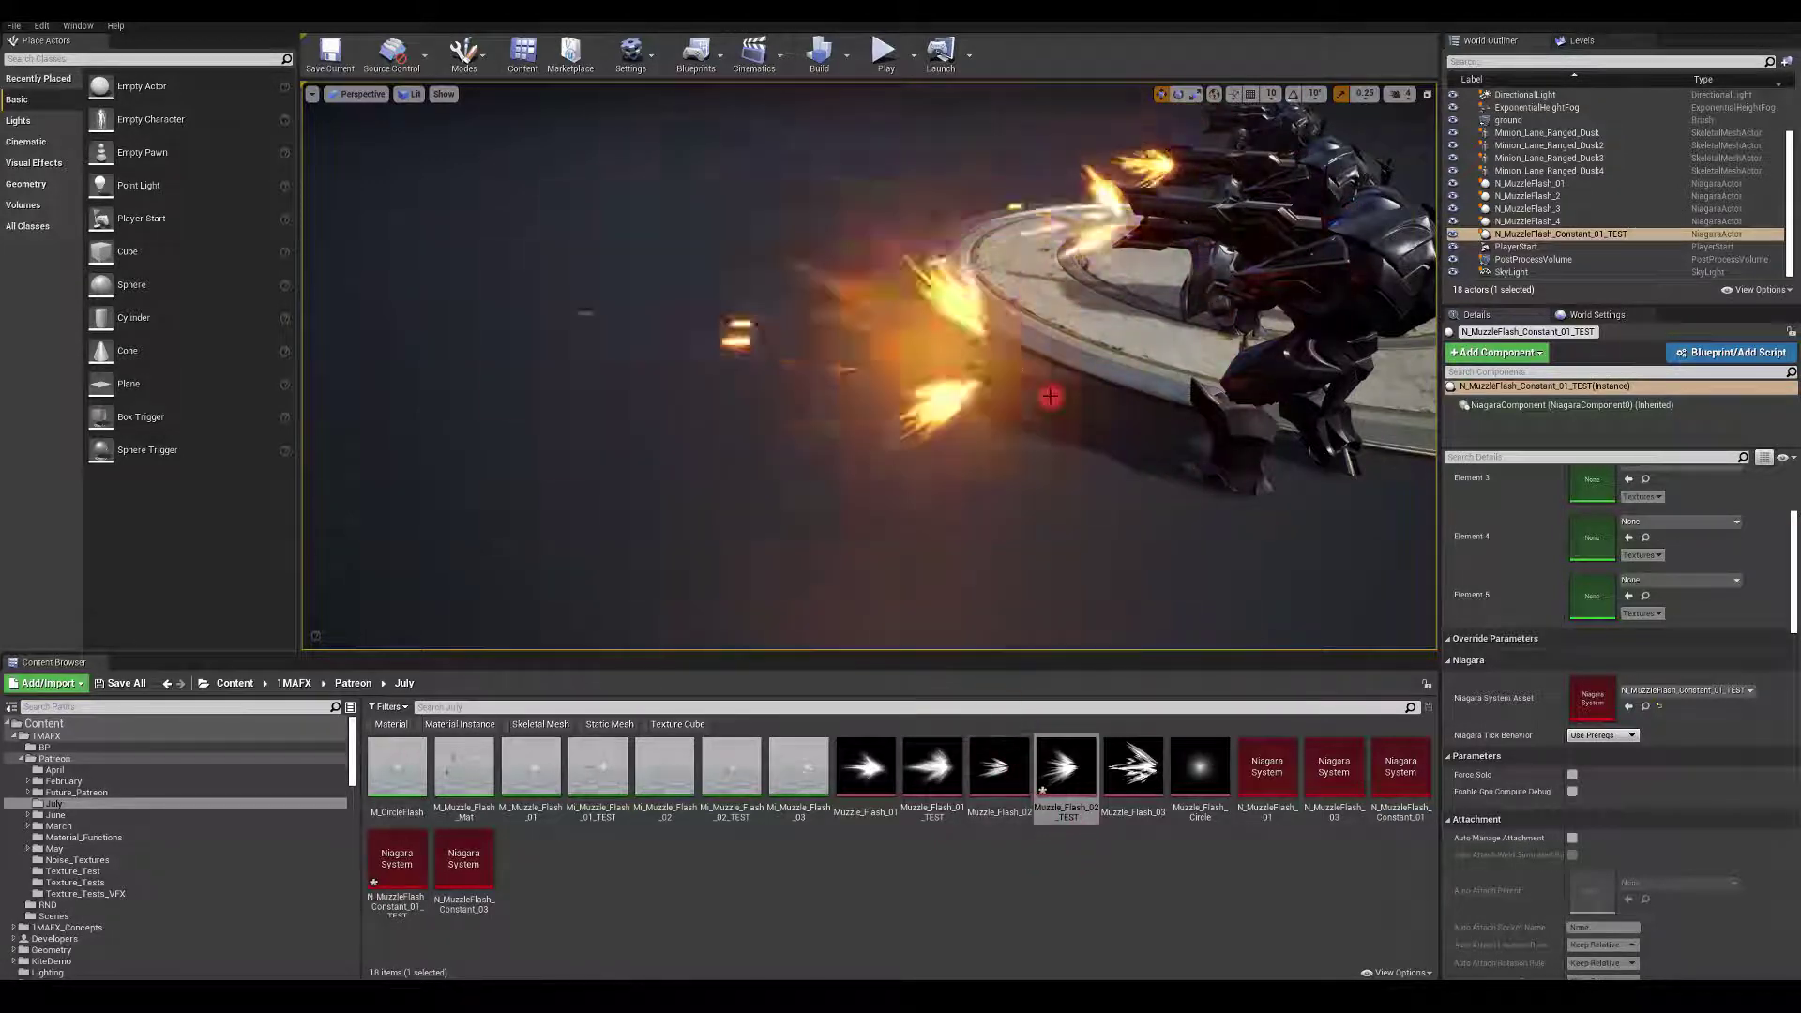
pyautogui.keyDown('alt'); pyautogui.moveTo(1052, 400); pyautogui.dragTo(1377, 418); pyautogui.keyUp('alt')
pyautogui.moveTo(1377, 418)
pyautogui.mouseDown(button='right')
pyautogui.moveTo(1438, 406)
pyautogui.moveTo(1398, 411)
pyautogui.mouseUp(button='right')
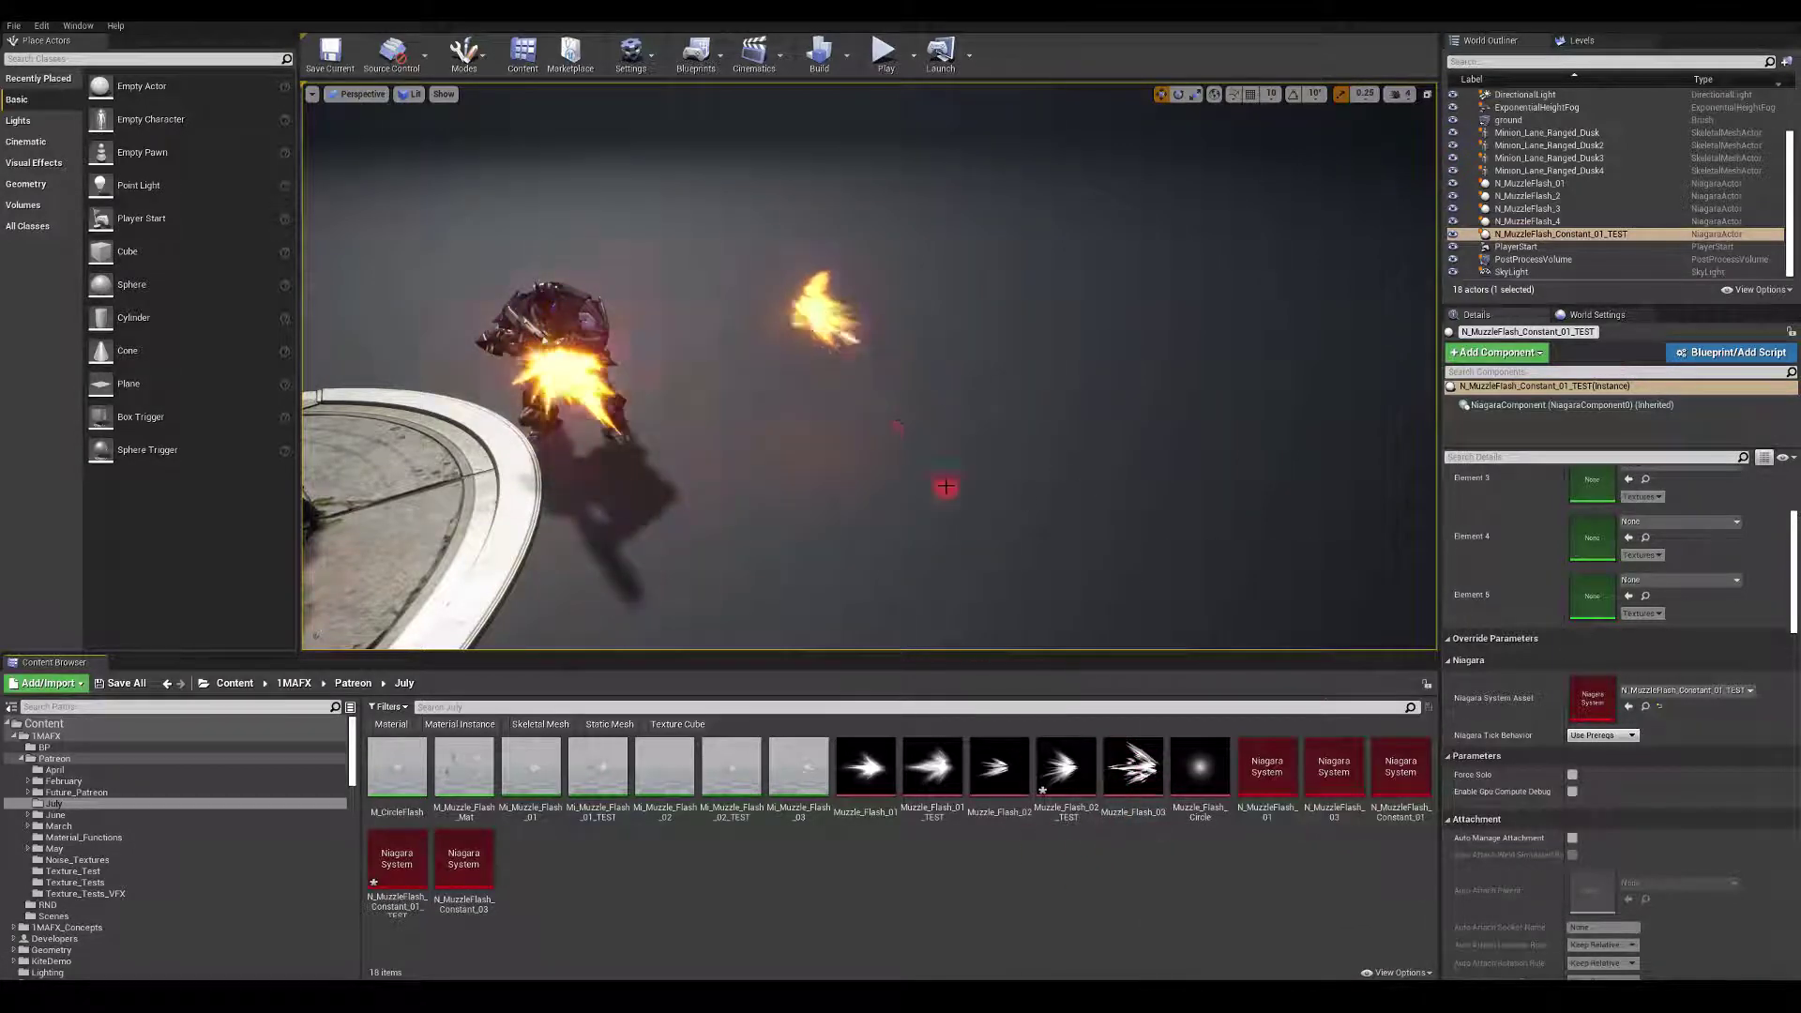
pyautogui.moveTo(813, 434)
pyautogui.mouseDown(button='right')
pyautogui.moveTo(793, 446)
pyautogui.moveTo(733, 406)
pyautogui.moveTo(795, 417)
pyautogui.mouseUp(button='right')
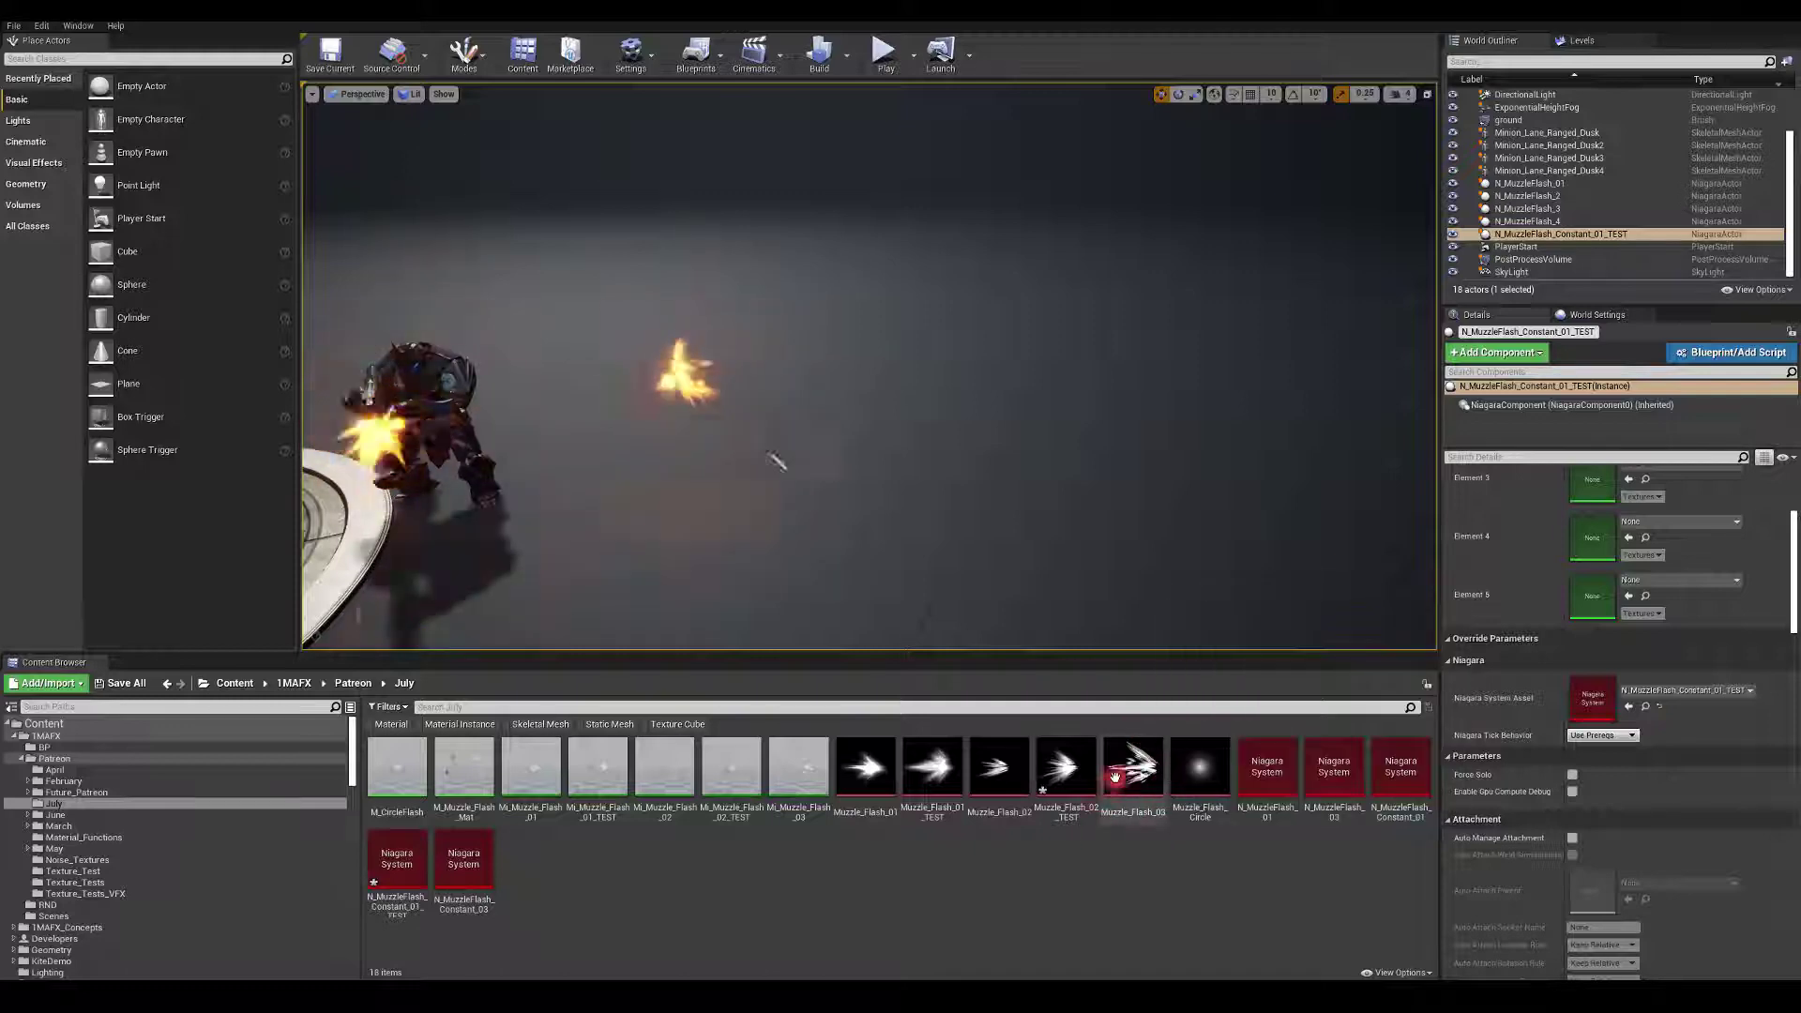
pyautogui.moveTo(940, 442); pyautogui.dragTo(827, 381, button='right')
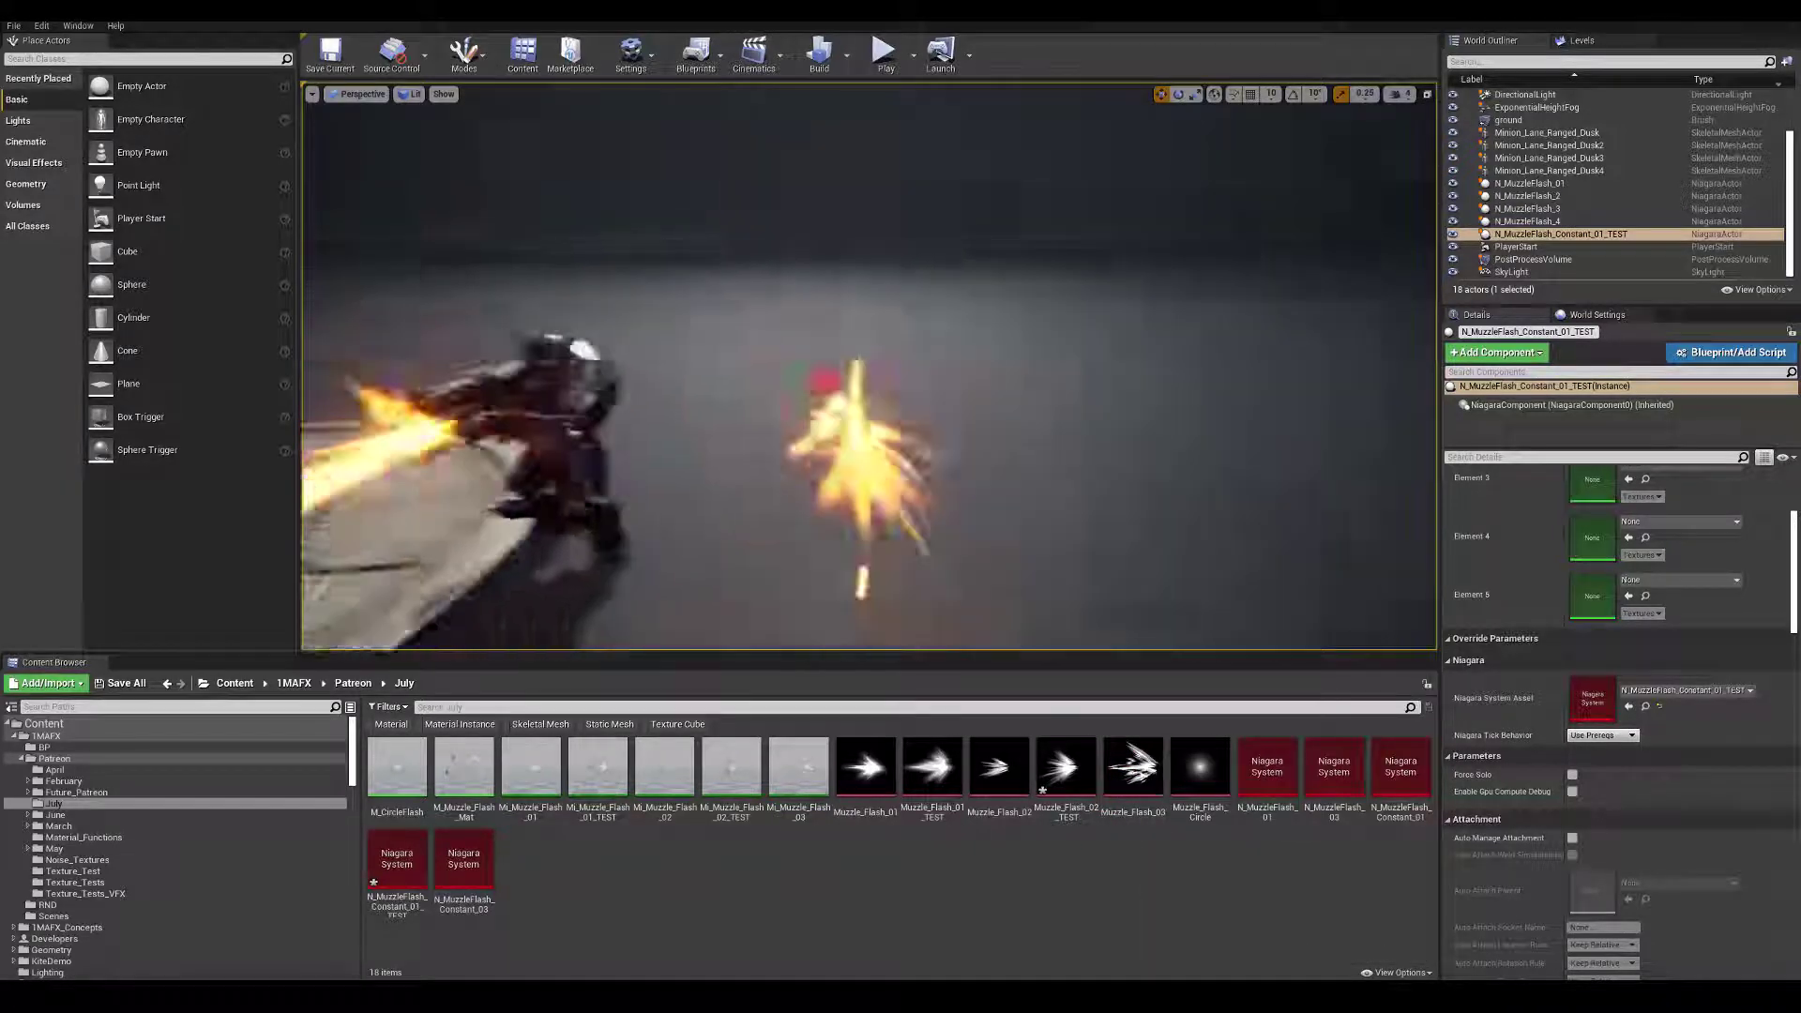
pyautogui.keyDown('alt'); pyautogui.moveTo(826, 381); pyautogui.dragTo(547, 419); pyautogui.keyUp('alt')
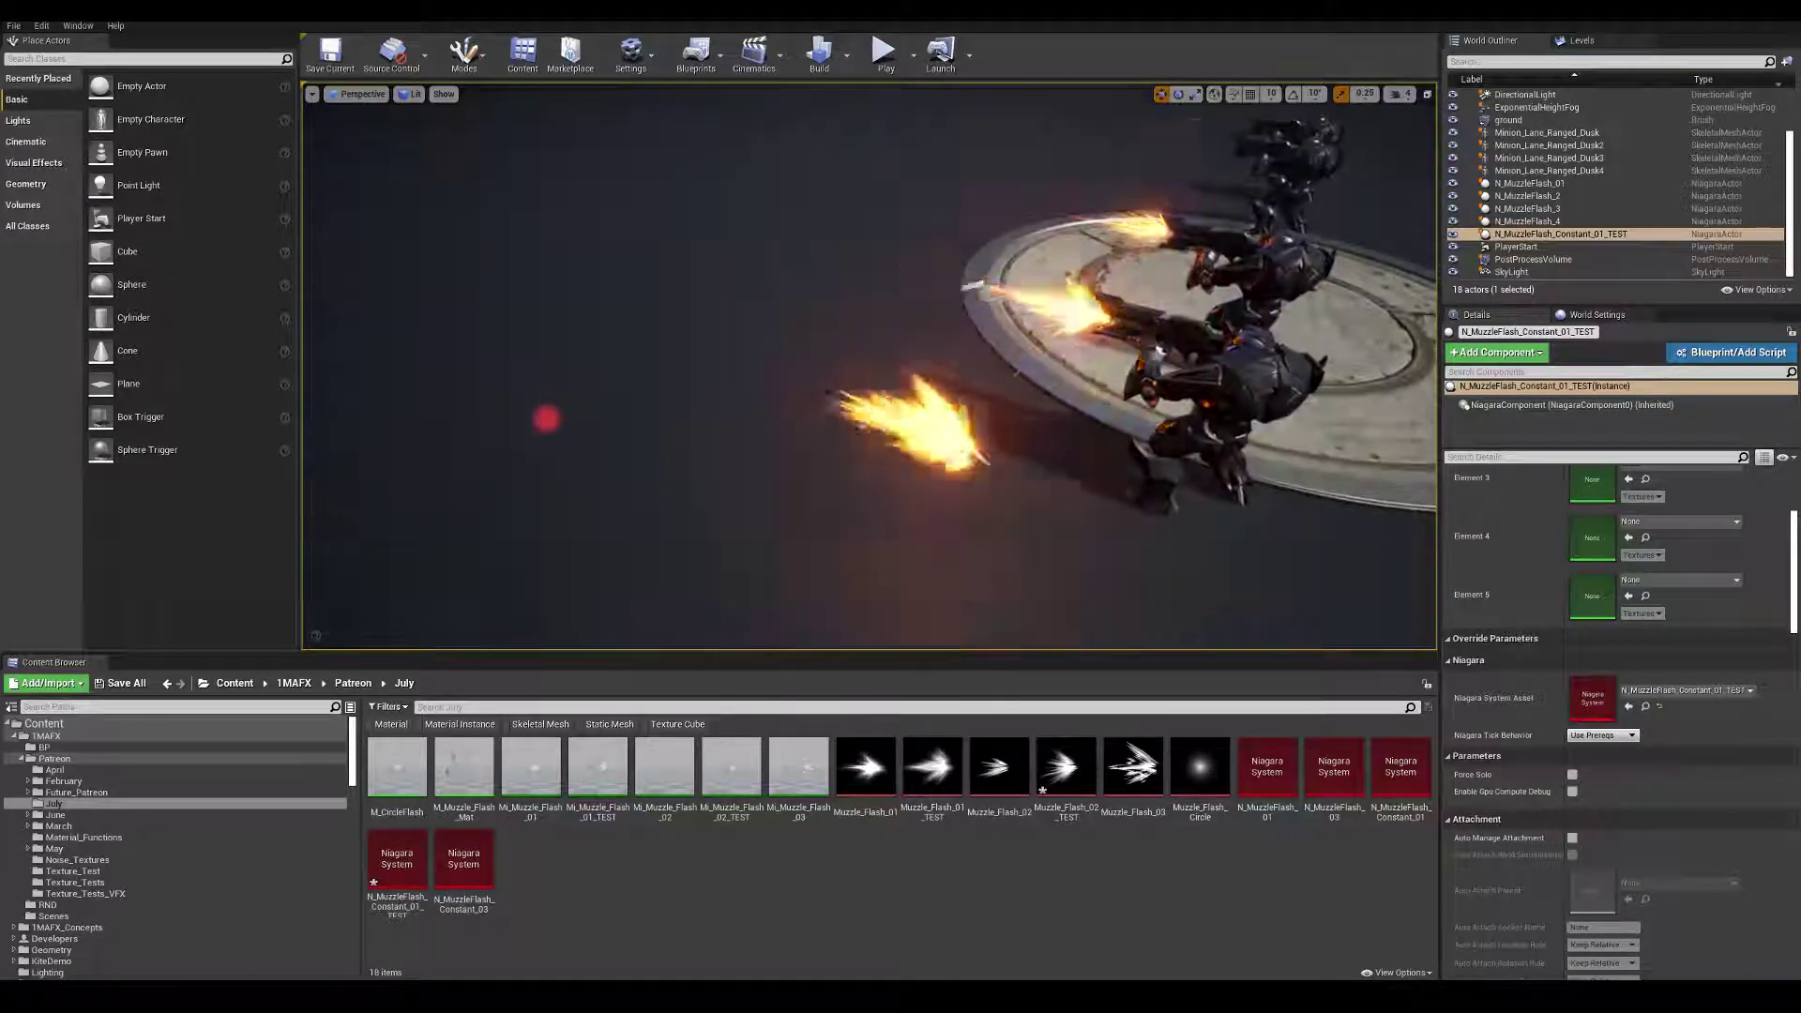